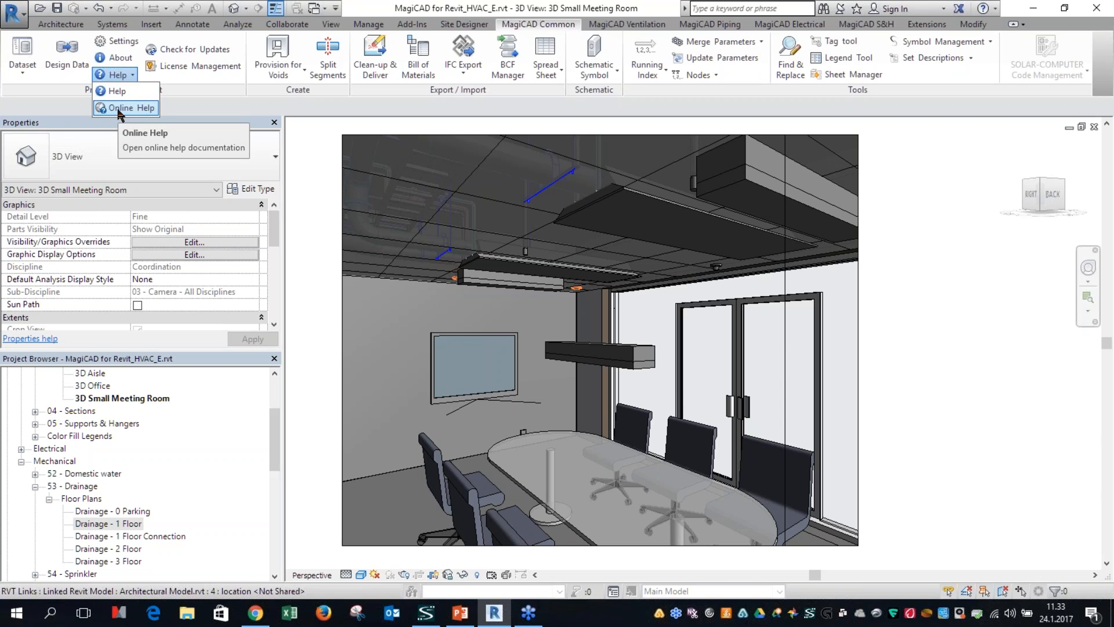
Step: Open the MagiCAD online help and read through the New features page for release 2016.11
{"action": "left_click", "coordinate": [120, 110]}
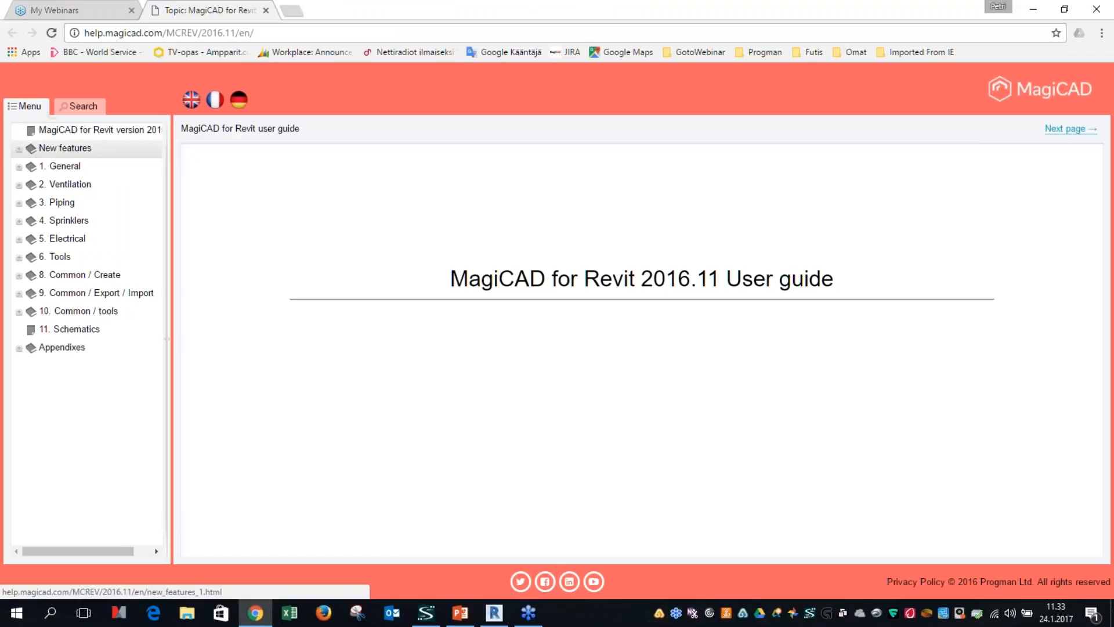
{"action": "left_click", "coordinate": [65, 150]}
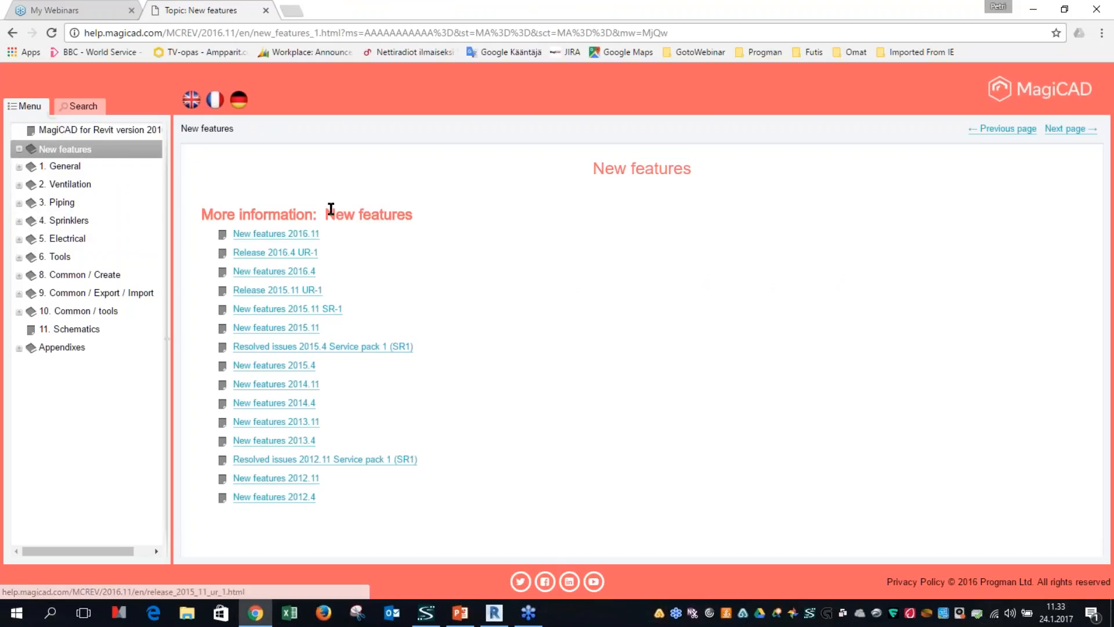
{"action": "left_click", "coordinate": [298, 235]}
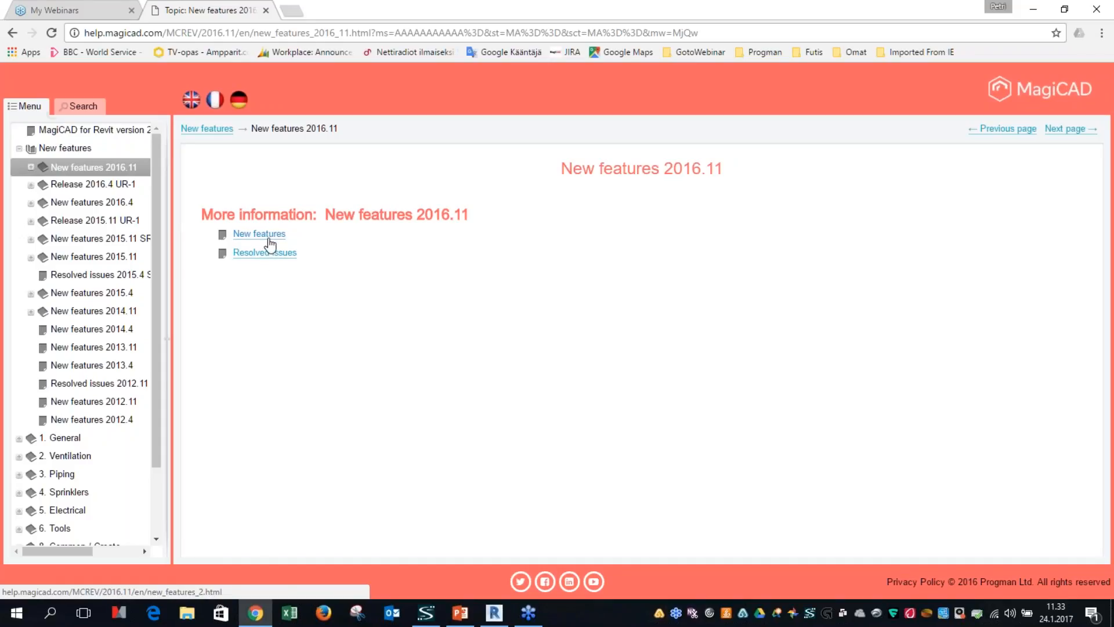
{"action": "left_click", "coordinate": [269, 240]}
{"action": "scroll", "coordinate": [350, 320], "scroll_direction": "down", "scroll_amount": 5}
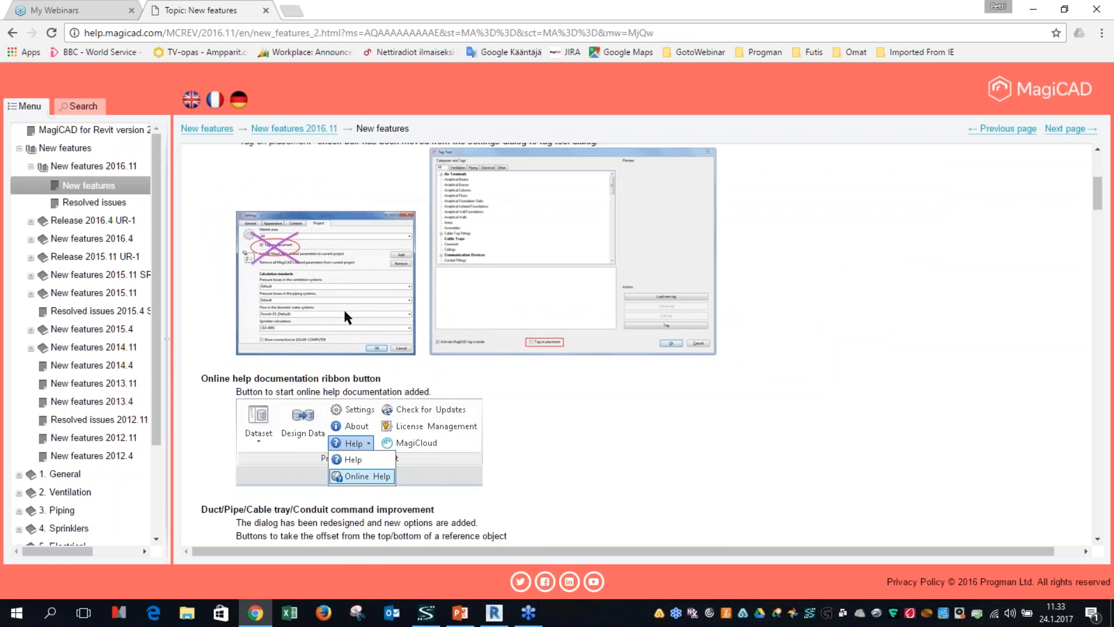
{"action": "scroll", "coordinate": [350, 321], "scroll_direction": "down", "scroll_amount": 15}
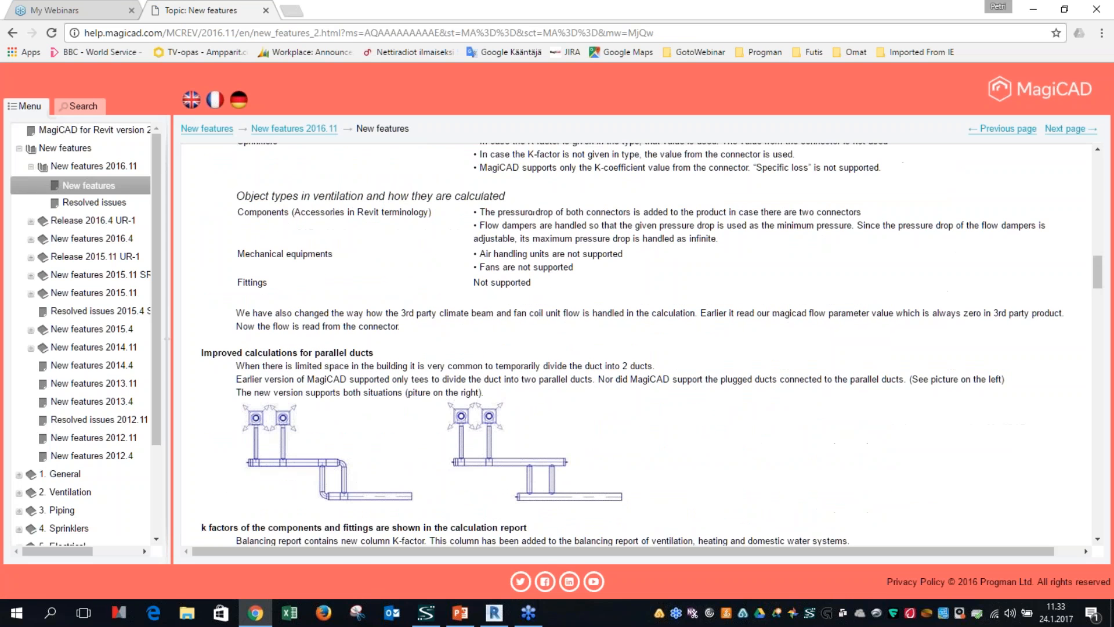
{"action": "scroll", "coordinate": [514, 395], "scroll_direction": "down", "scroll_amount": 12}
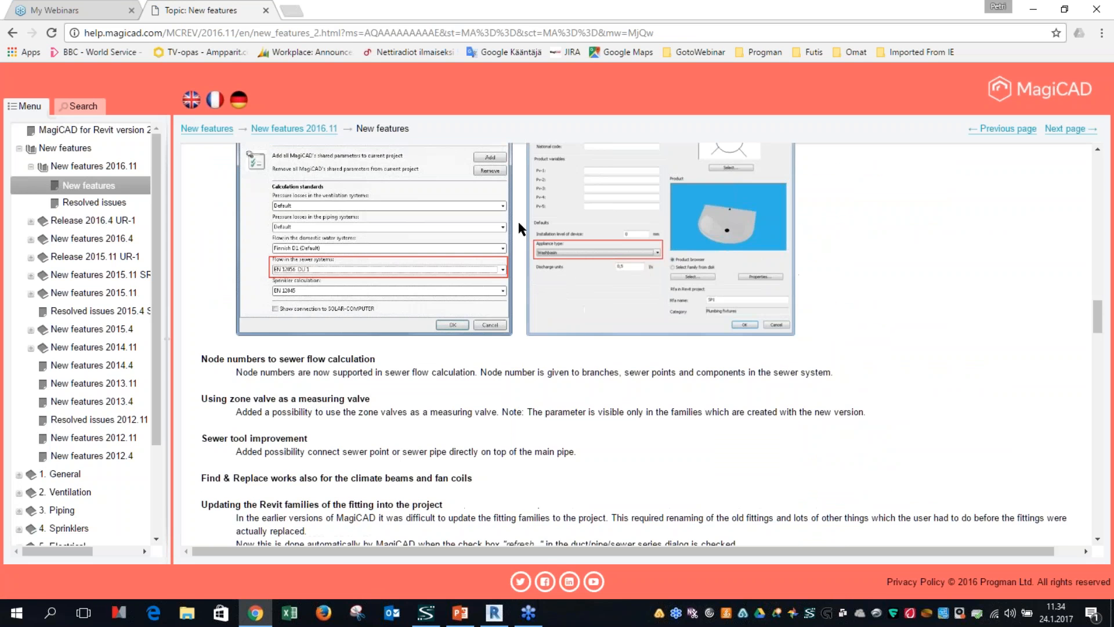
{"action": "scroll", "coordinate": [479, 399], "scroll_direction": "down", "scroll_amount": 2}
{"action": "scroll", "coordinate": [484, 400], "scroll_direction": "down", "scroll_amount": 8}
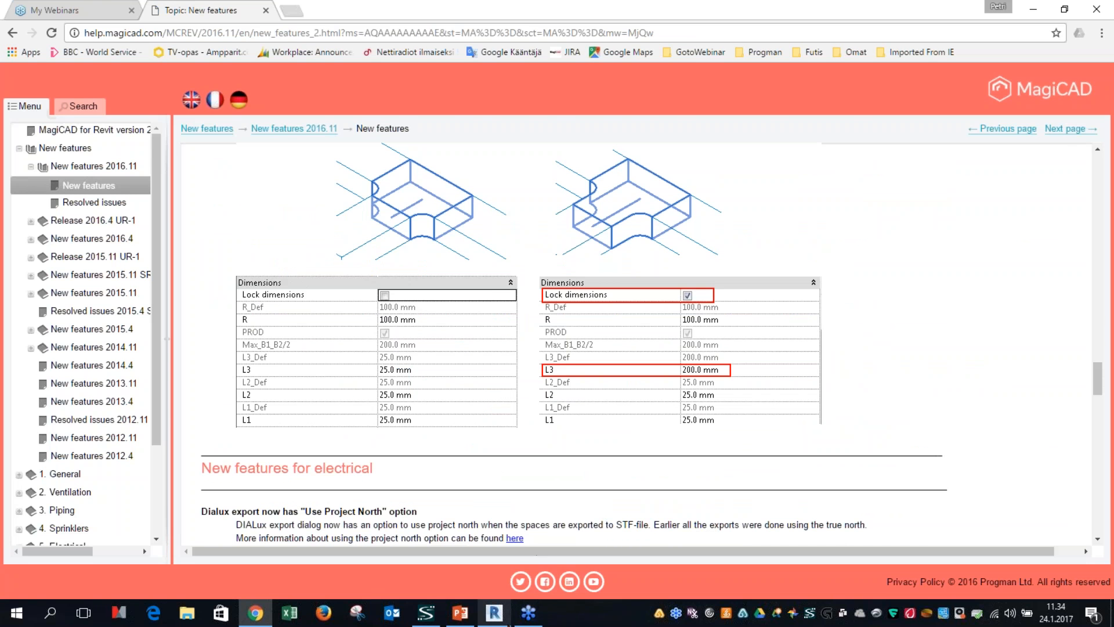
Step: Switch back to Revit and review the HVAC and piping unit formats and supported units in the MagiCAD settings
{"action": "left_click", "coordinate": [493, 613]}
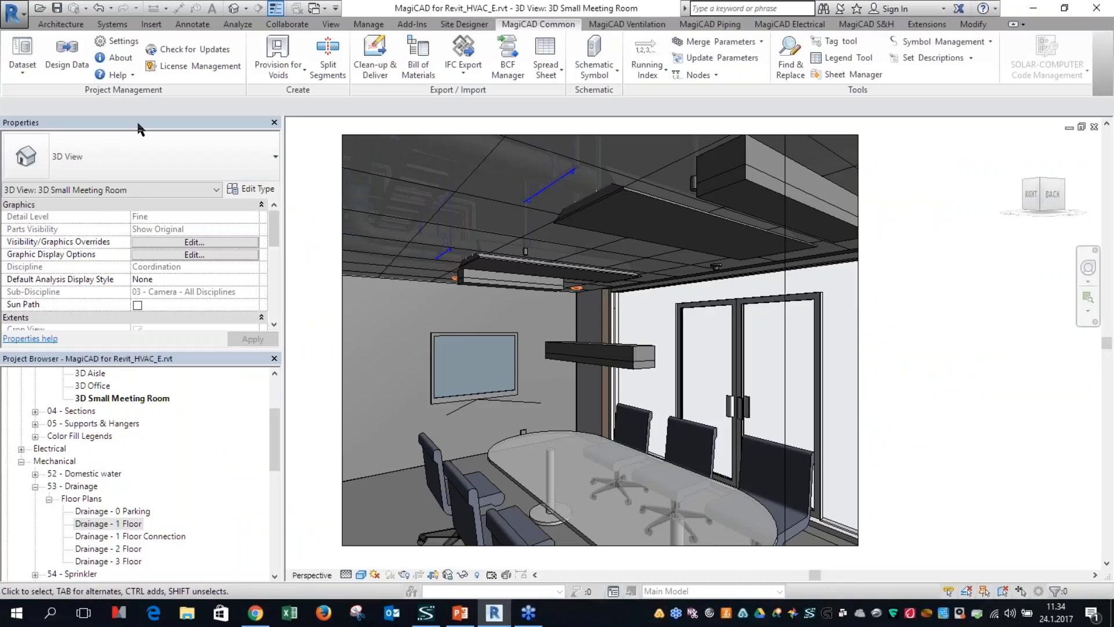
{"action": "left_click", "coordinate": [121, 42]}
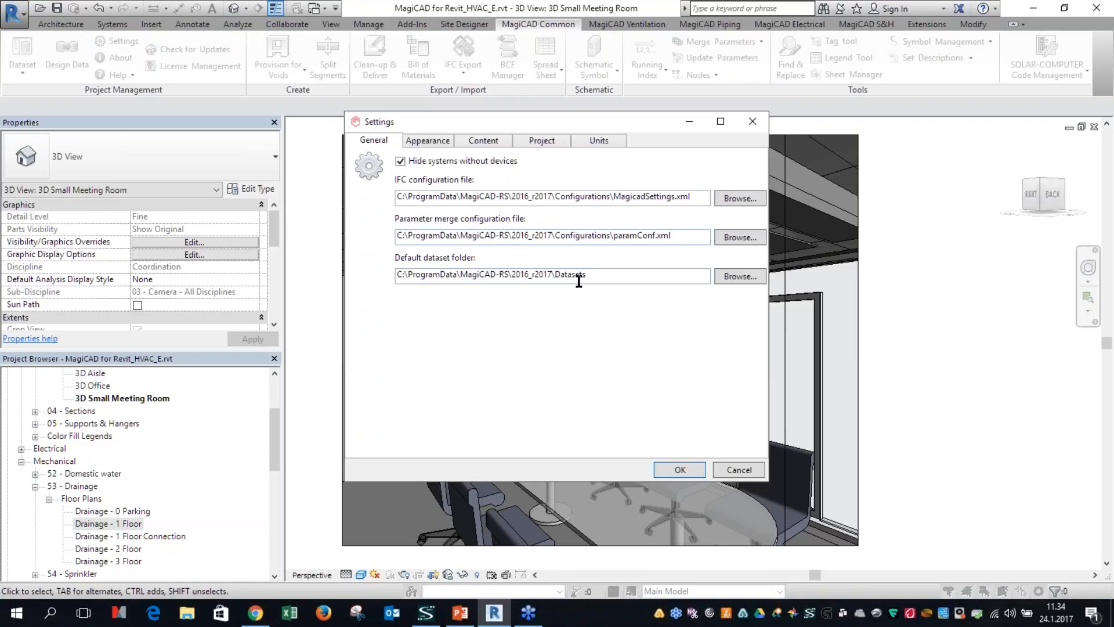
{"action": "left_click", "coordinate": [604, 142]}
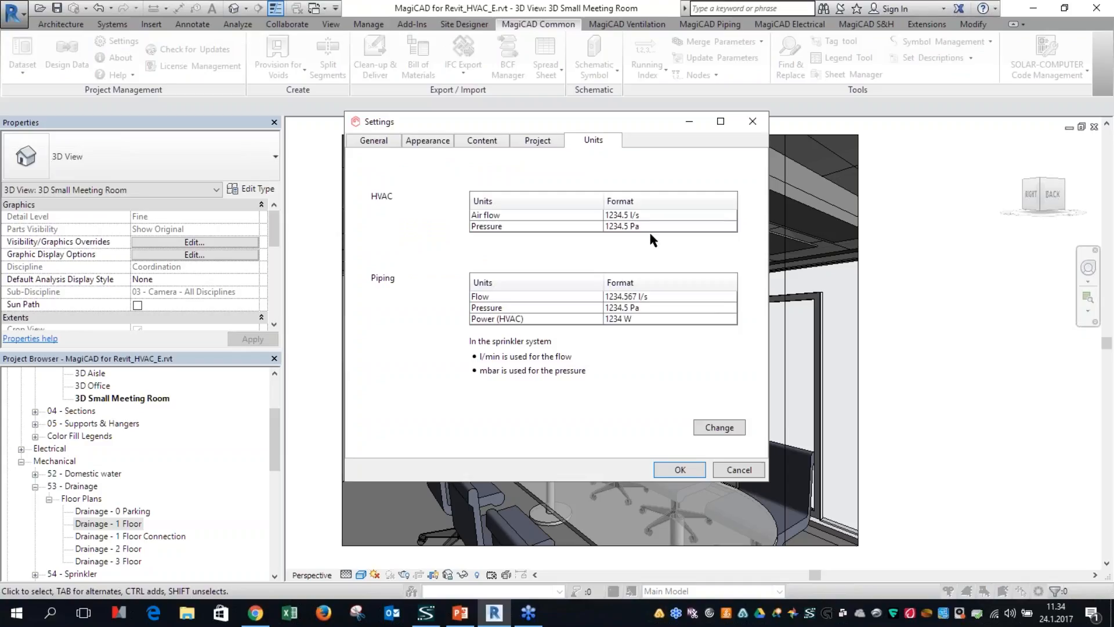
{"action": "mouse_move", "coordinate": [643, 226]}
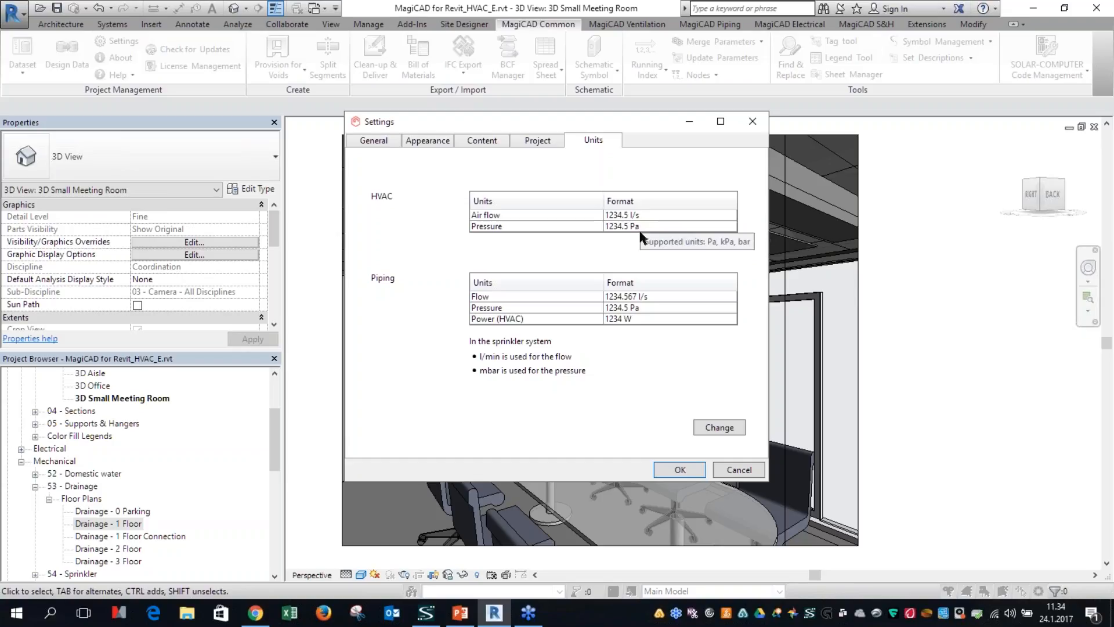
{"action": "mouse_move", "coordinate": [638, 297]}
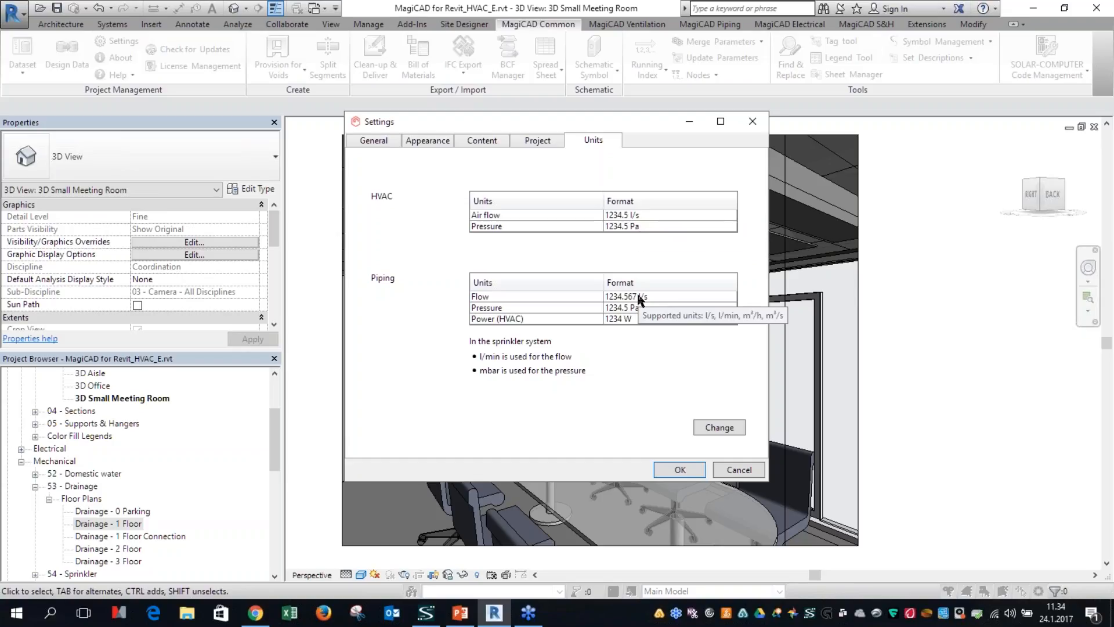
{"action": "mouse_move", "coordinate": [638, 320]}
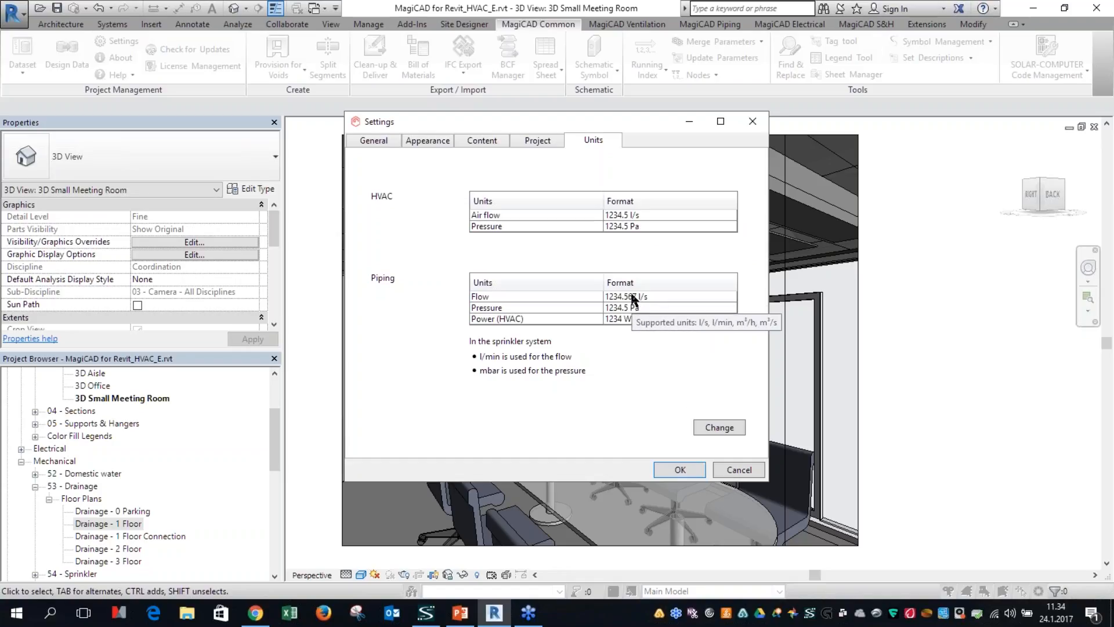
Step: Change the HVAC air flow unit in the project units to cubic meters per hour
{"action": "left_click", "coordinate": [723, 428]}
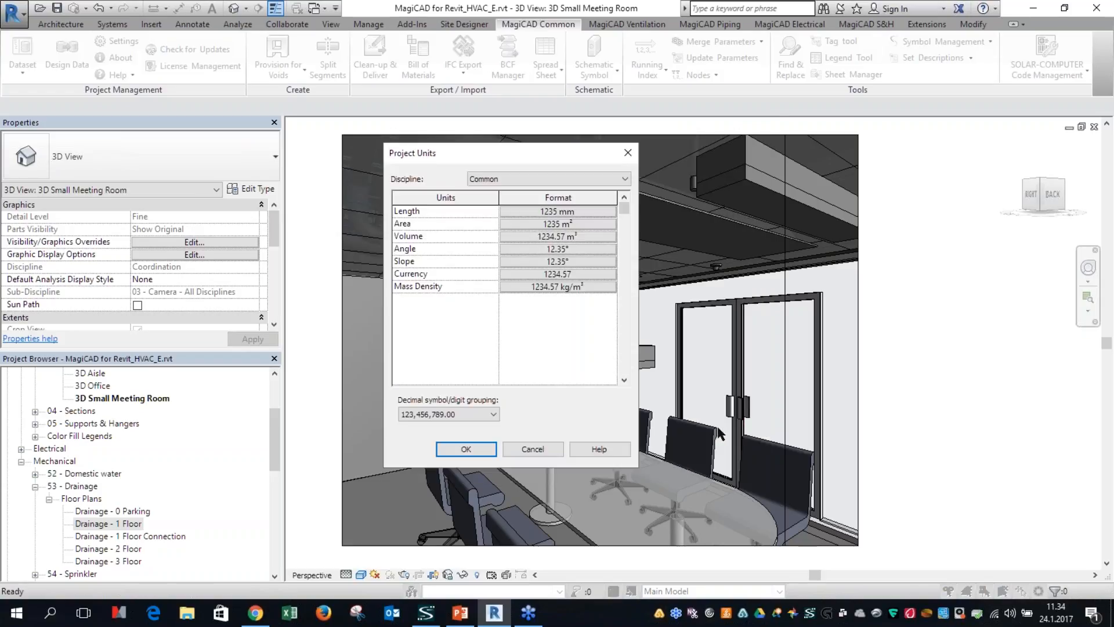
{"action": "left_click", "coordinate": [491, 181]}
{"action": "left_click", "coordinate": [485, 209]}
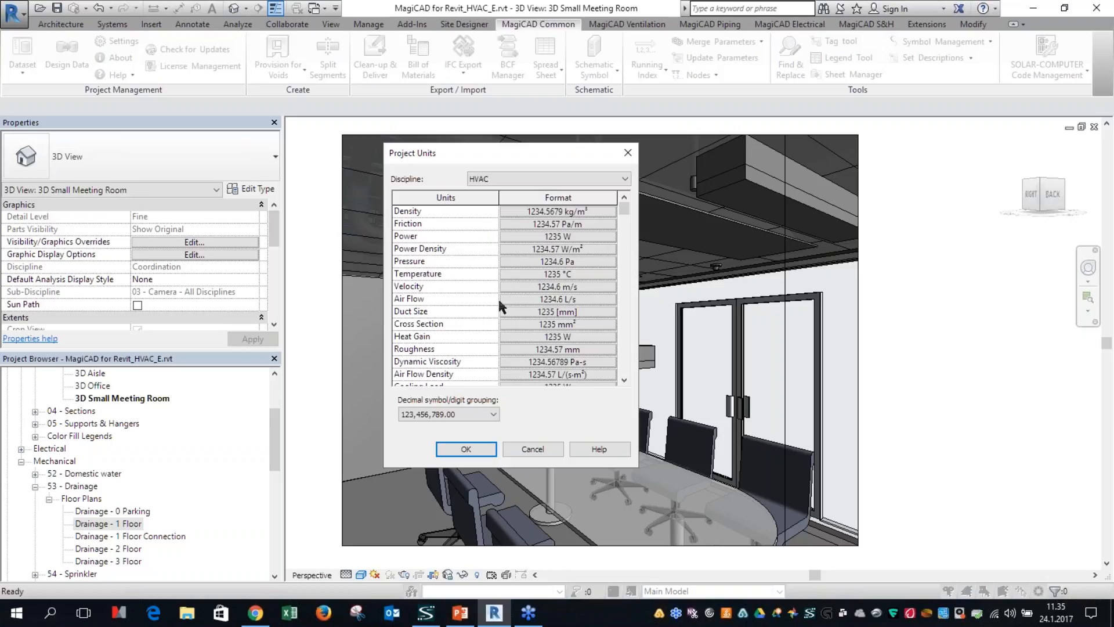
{"action": "left_click", "coordinate": [557, 299]}
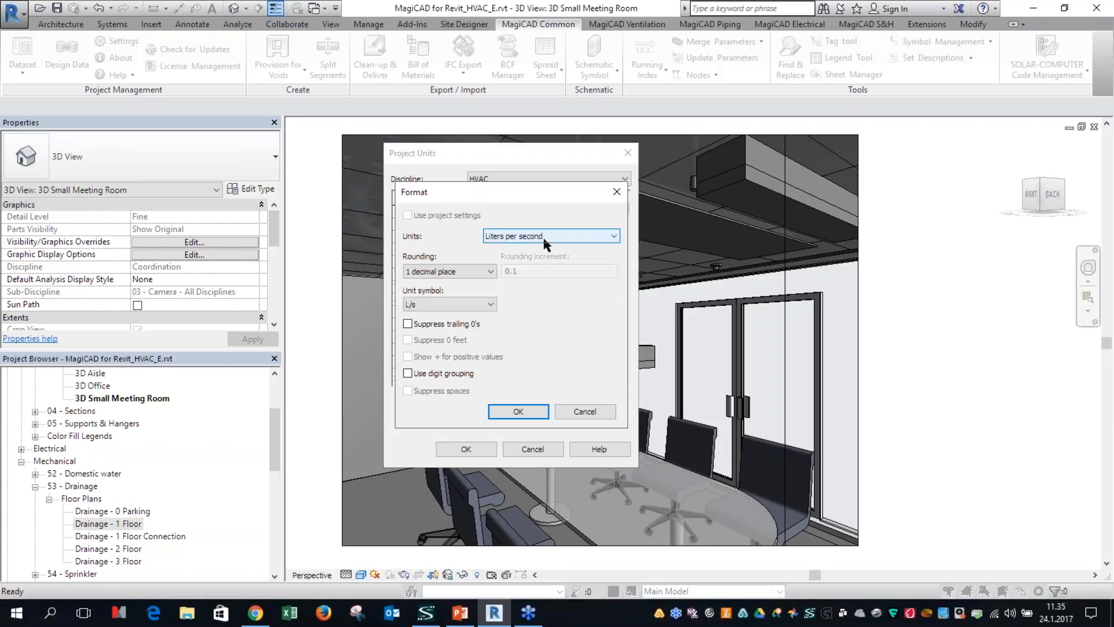
{"action": "left_click", "coordinate": [543, 236]}
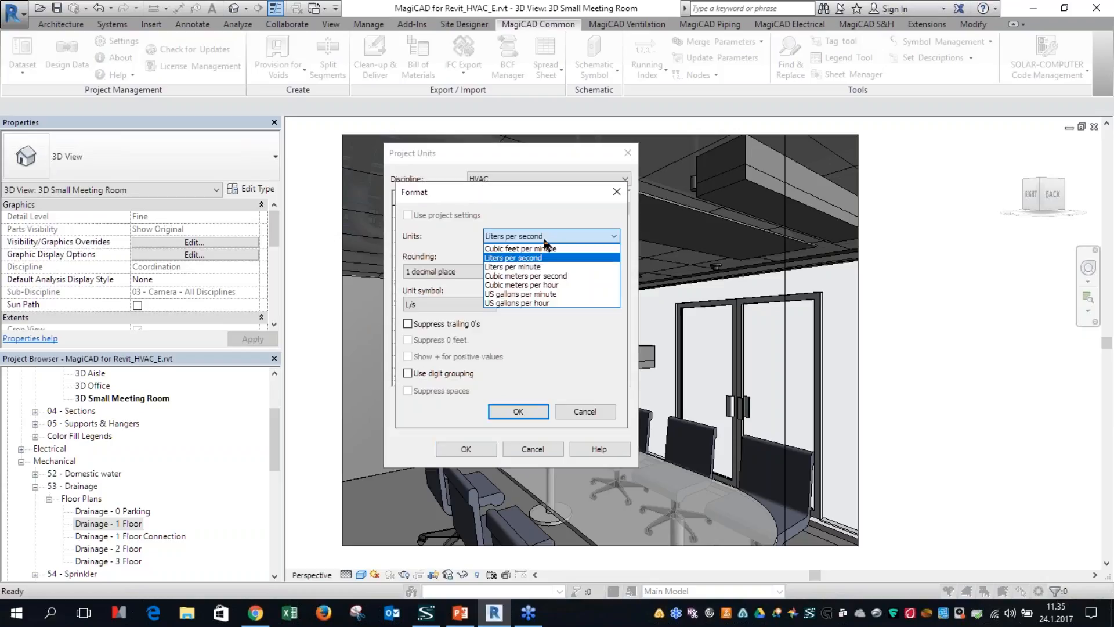
{"action": "left_click", "coordinate": [538, 286]}
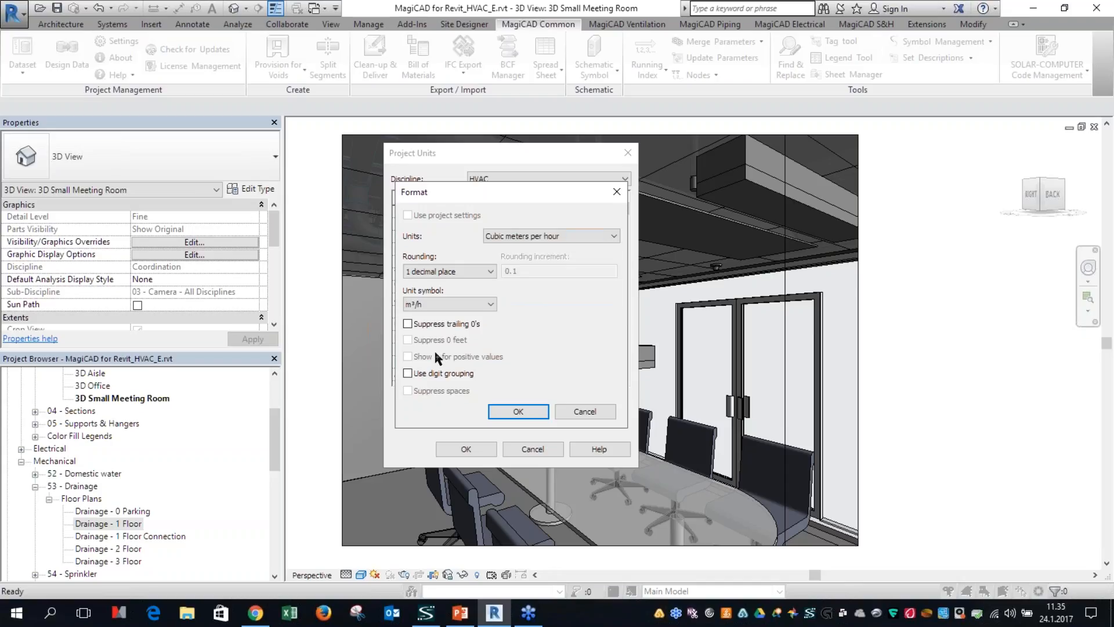
{"action": "left_click", "coordinate": [517, 411]}
{"action": "left_click", "coordinate": [473, 455]}
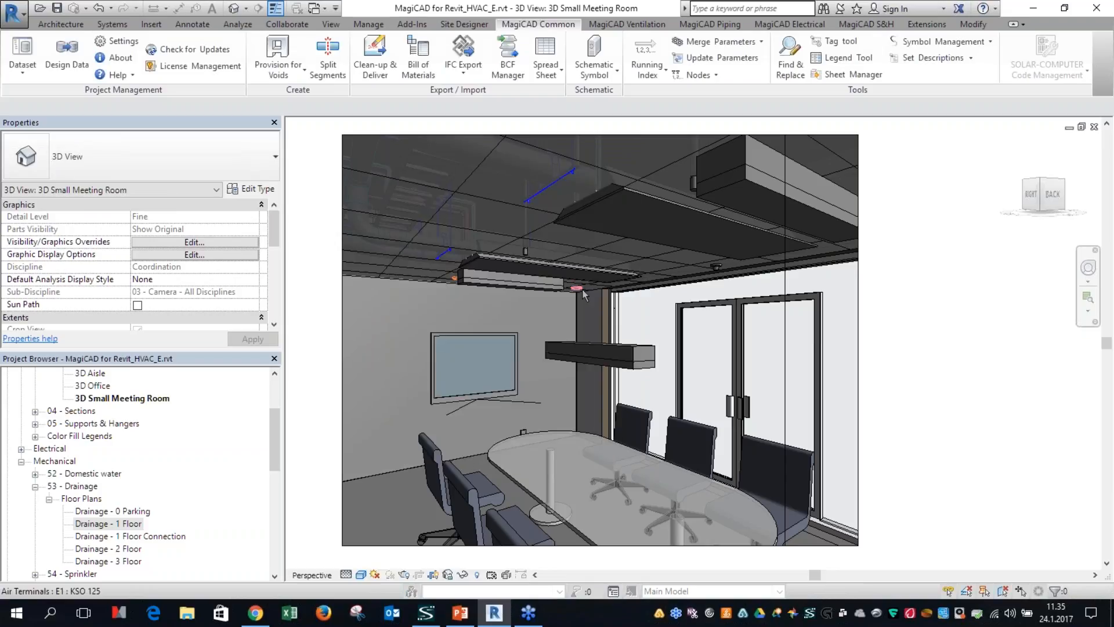
Step: Inspect the ventilation diagram in the MagiCAD product properties of the CIRRUS-180-2 ceiling unit, enlarging the properties window
{"action": "left_click", "coordinate": [650, 199]}
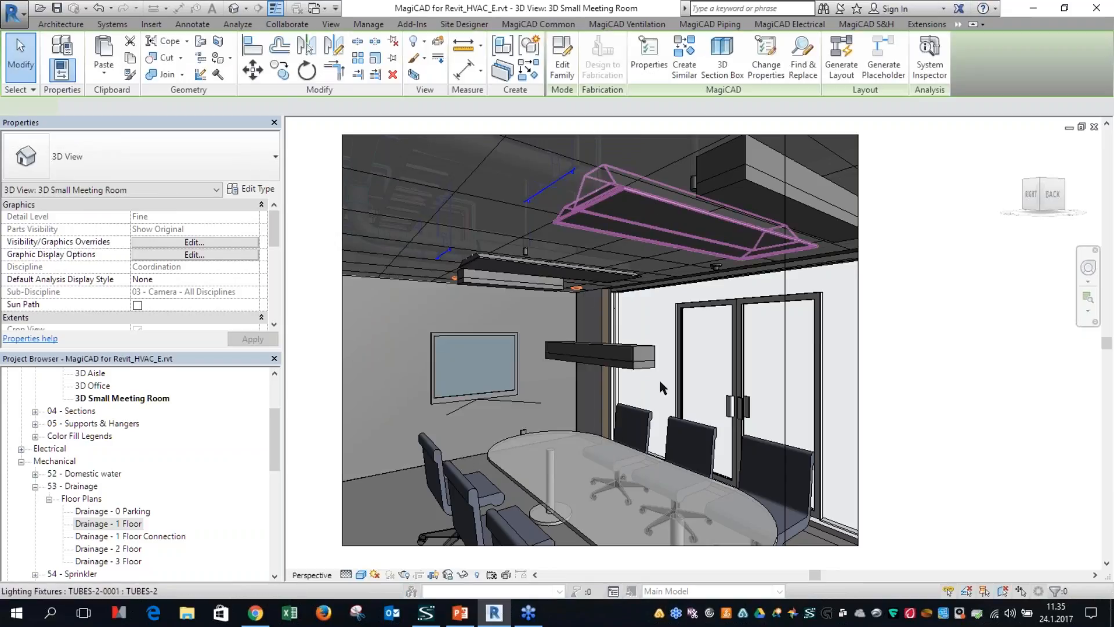
{"action": "left_click", "coordinate": [650, 74]}
{"action": "left_click_drag", "start_coordinate": [554, 144], "coordinate": [452, 63]}
{"action": "left_click_drag", "start_coordinate": [672, 370], "coordinate": [879, 476]}
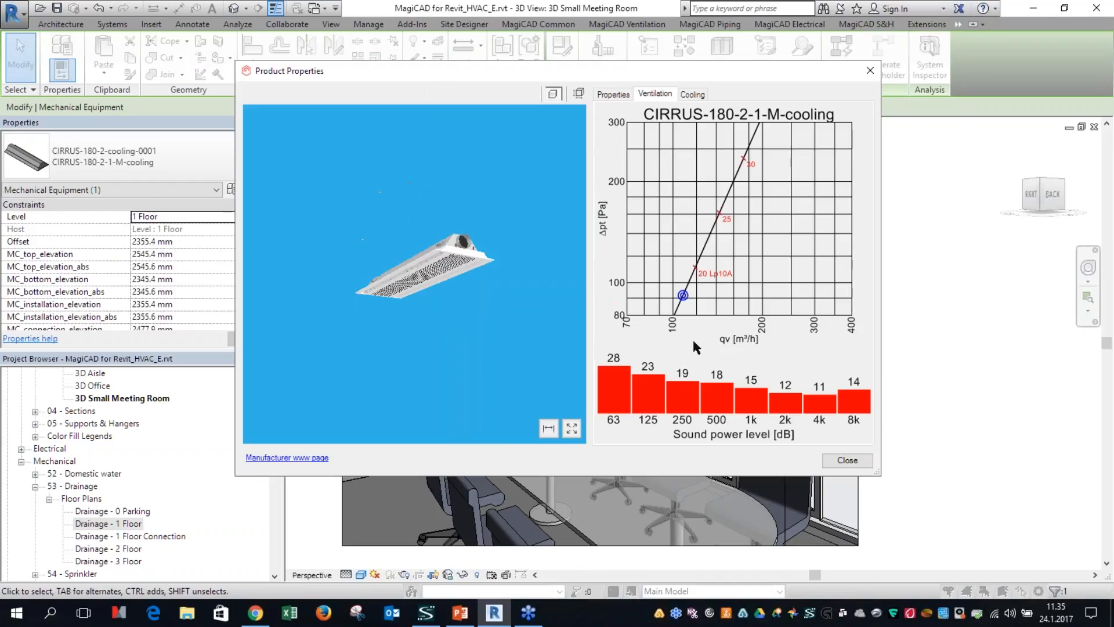
{"action": "key", "text": "ctrl"}
{"action": "key", "text": "ctrl"}
{"action": "left_click", "coordinate": [847, 461]}
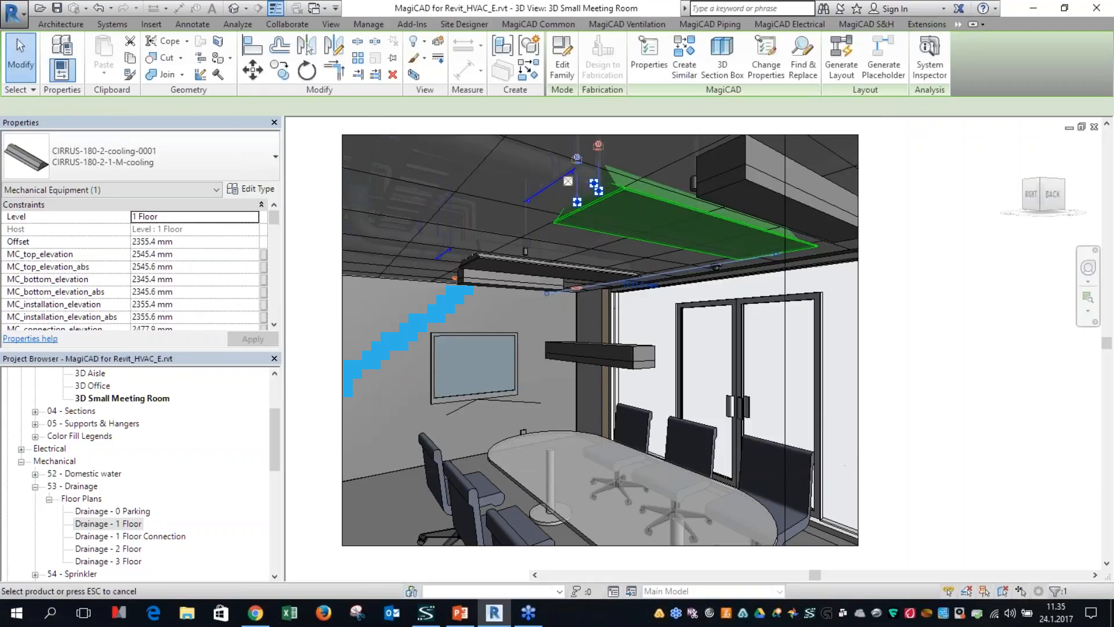
{"action": "key", "text": "Escape"}
Step: Set the HVAC air flow unit in the project units back to liters per second through the MagiCAD settings
{"action": "left_click", "coordinate": [538, 24]}
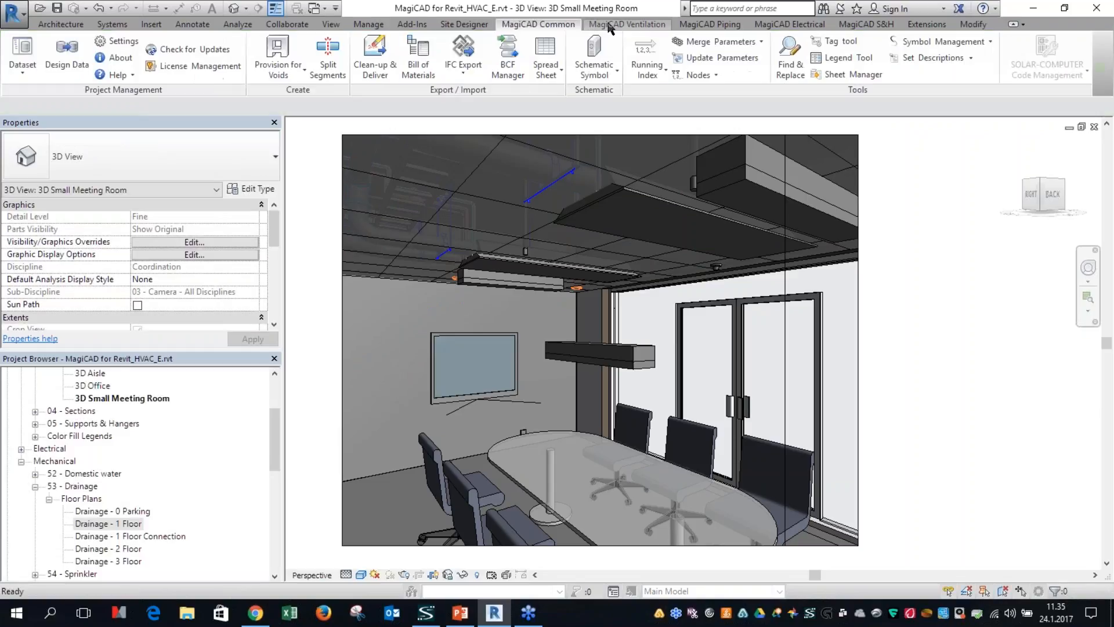
{"action": "left_click", "coordinate": [117, 41]}
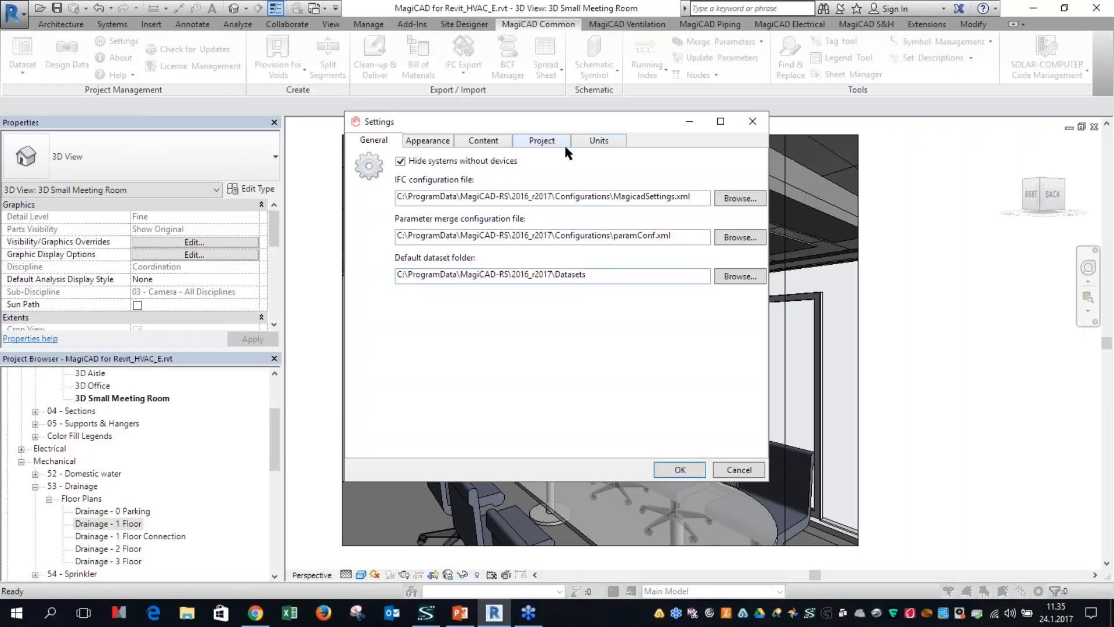
{"action": "left_click", "coordinate": [598, 140]}
{"action": "left_click", "coordinate": [738, 469]}
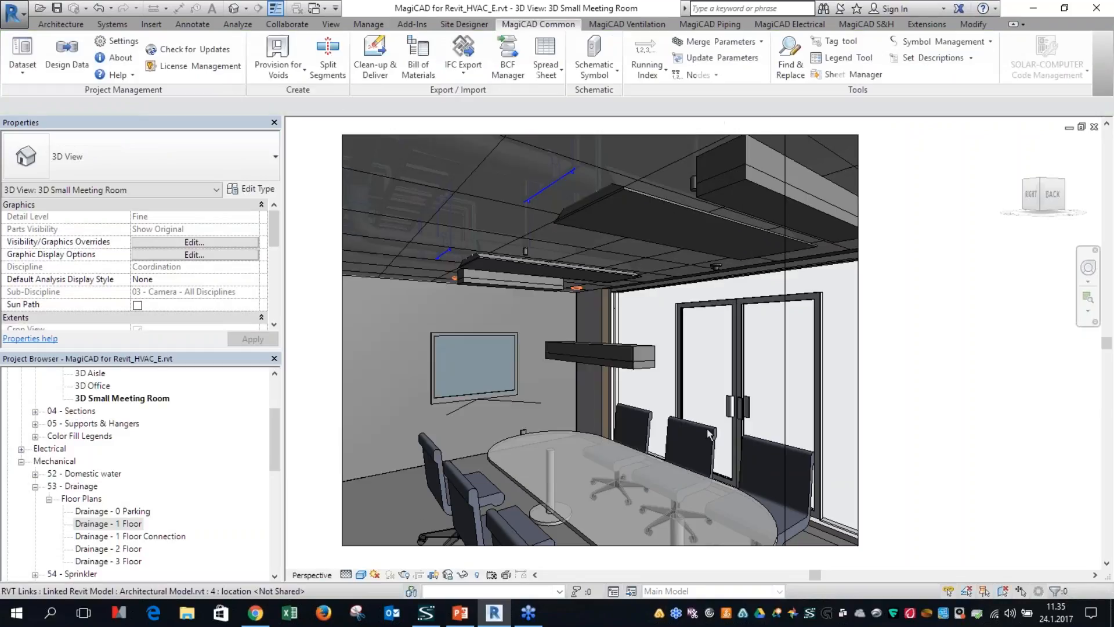
{"action": "left_click", "coordinate": [548, 178]}
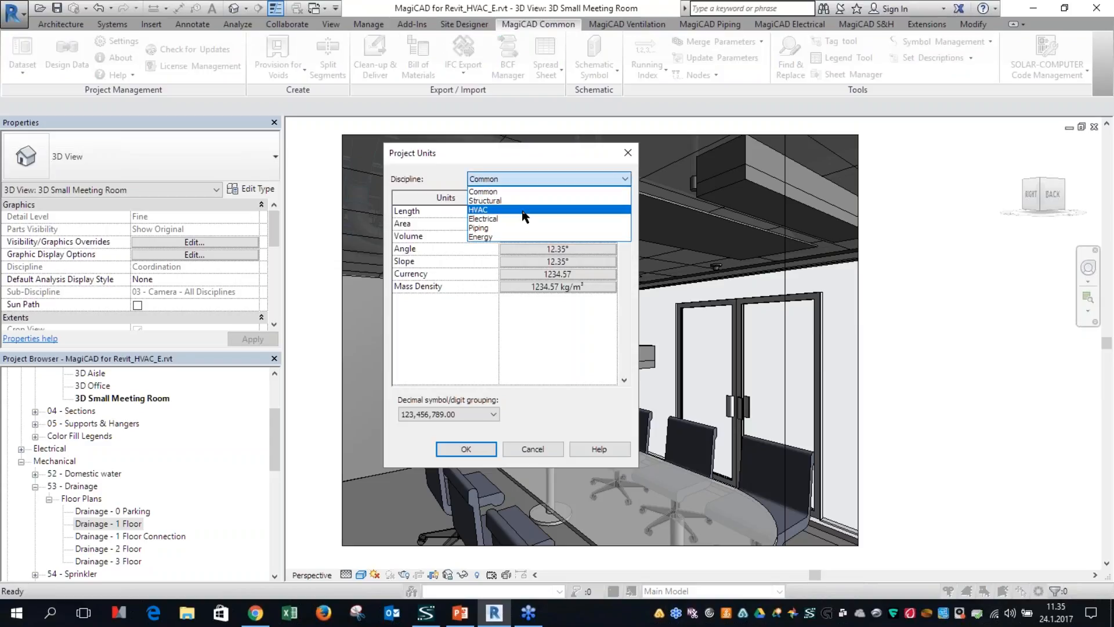
{"action": "left_click", "coordinate": [545, 210]}
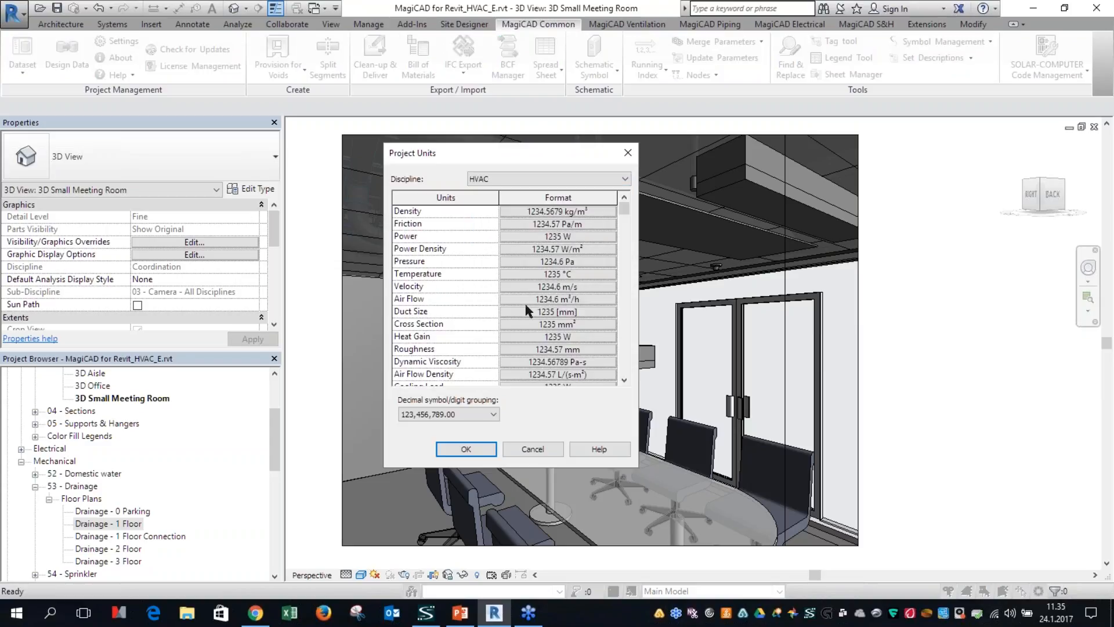
{"action": "left_click", "coordinate": [544, 299]}
{"action": "left_click", "coordinate": [528, 236]}
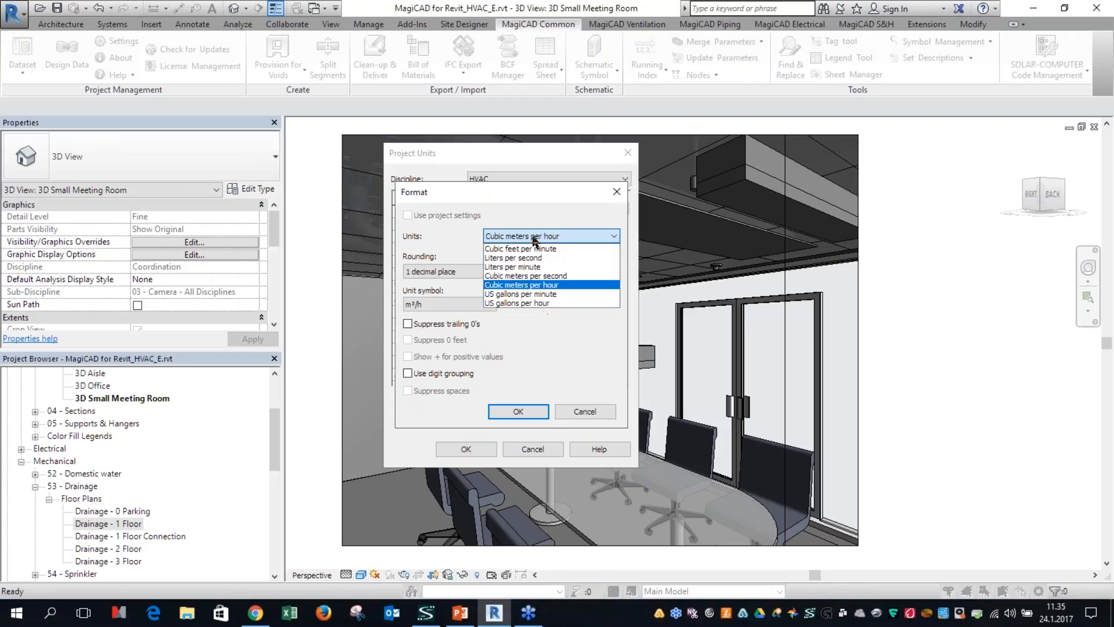
{"action": "left_click", "coordinate": [522, 257]}
{"action": "left_click", "coordinate": [517, 410]}
{"action": "left_click", "coordinate": [475, 454]}
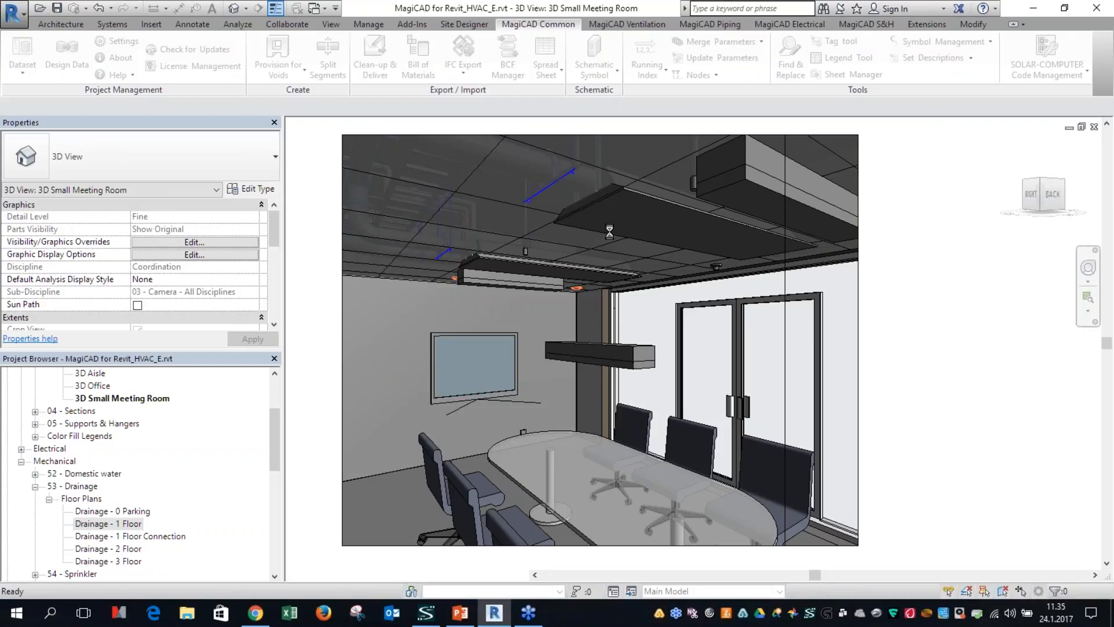
Step: Check the flow unit in the ventilation diagram of the CIRRUS-180-2 ceiling unit's MagiCAD product properties again
{"action": "left_click", "coordinate": [643, 193]}
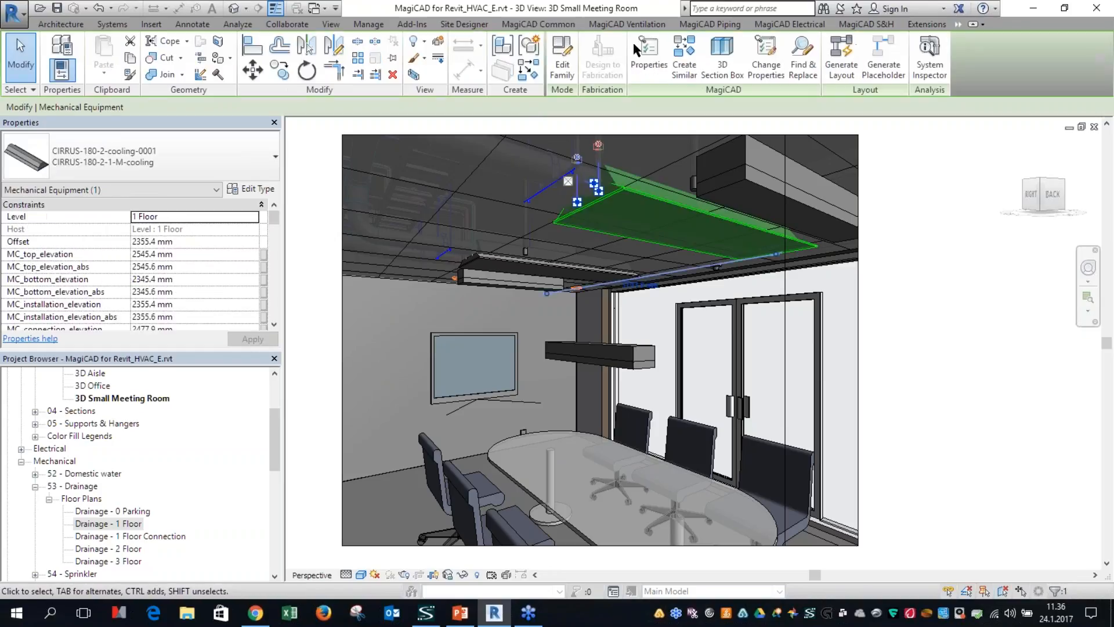
{"action": "left_click", "coordinate": [668, 52]}
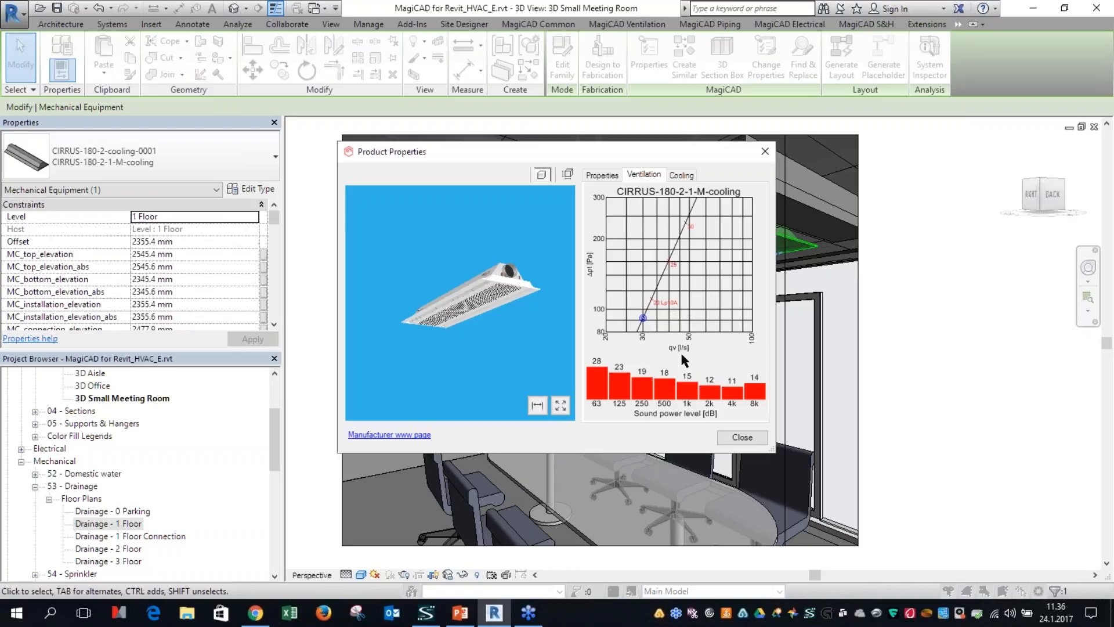
{"action": "left_click", "coordinate": [749, 442]}
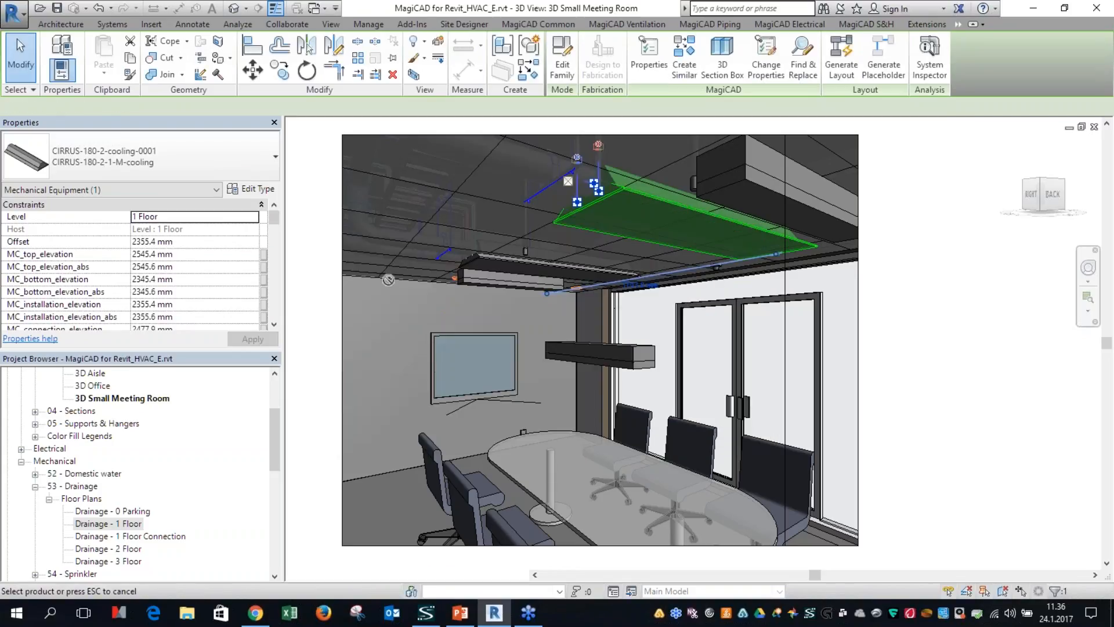
{"action": "key", "text": "Escape"}
Step: Review the units, project, content and appearance settings of MagiCAD, and check the contextual MagiCAD commands for the farther CIRRUS-180-2 ceiling unit
{"action": "left_click", "coordinate": [129, 38]}
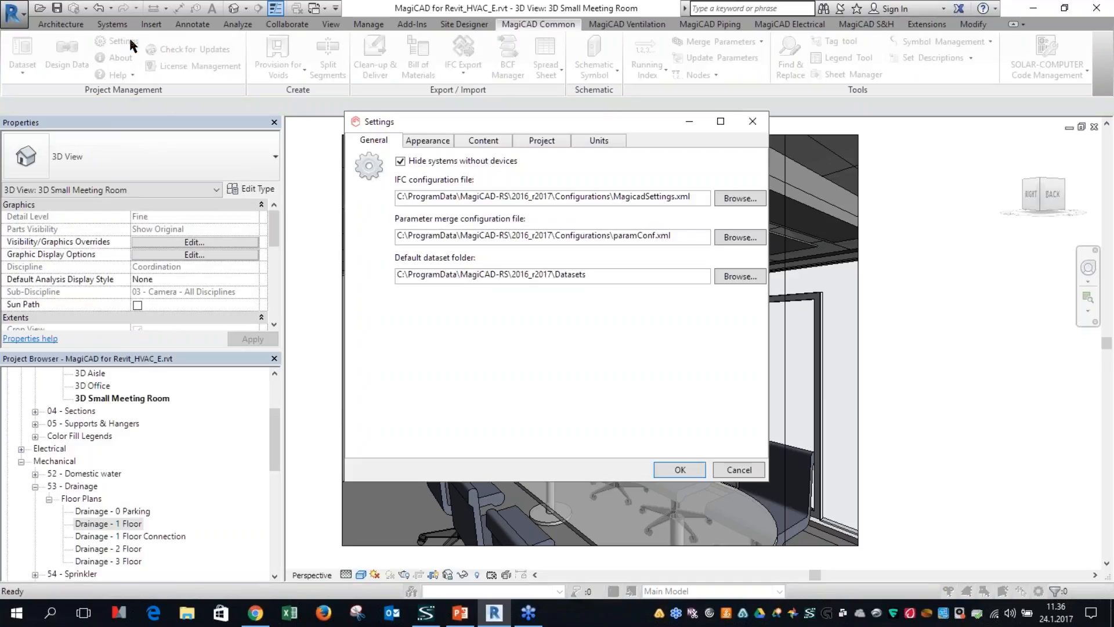
{"action": "left_click", "coordinate": [607, 140]}
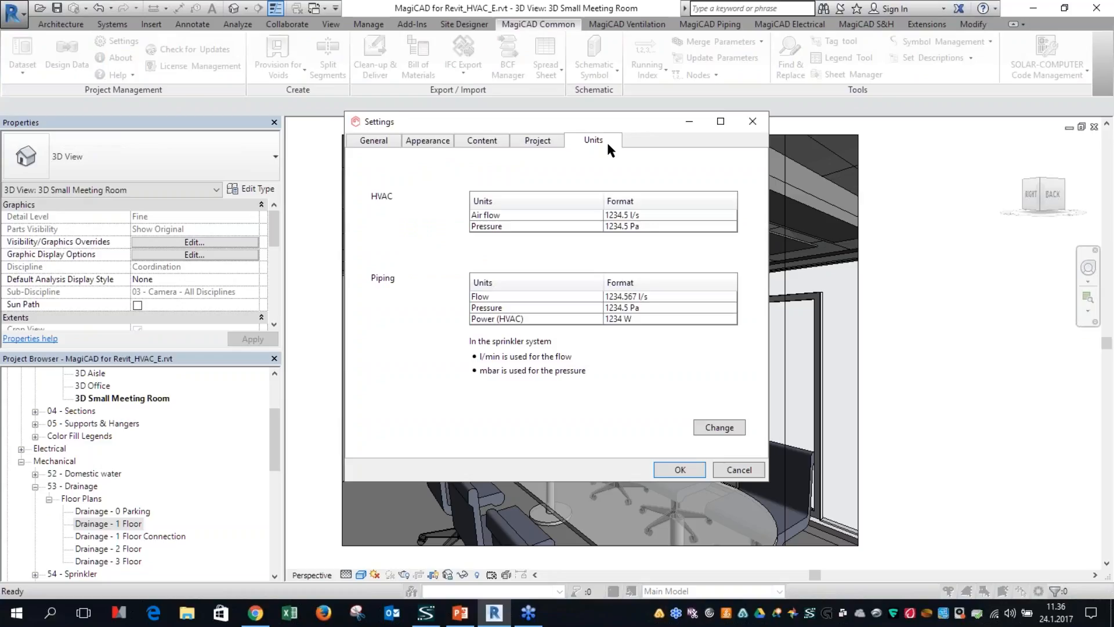
{"action": "mouse_move", "coordinate": [614, 215]}
{"action": "left_click", "coordinate": [528, 143]}
{"action": "left_click", "coordinate": [491, 145]}
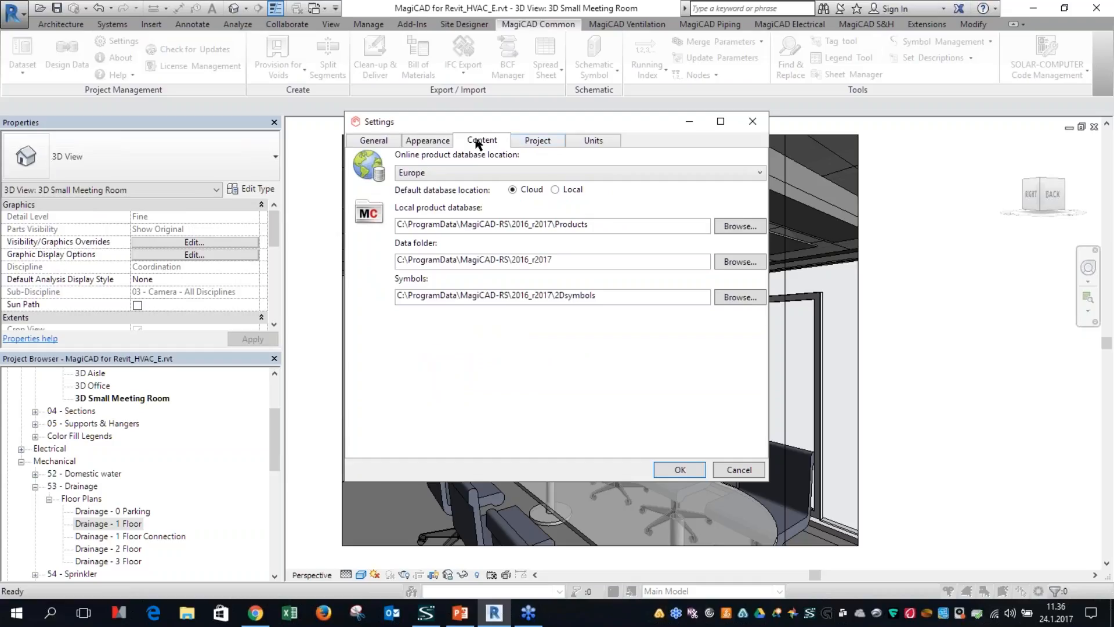
{"action": "left_click", "coordinate": [430, 141]}
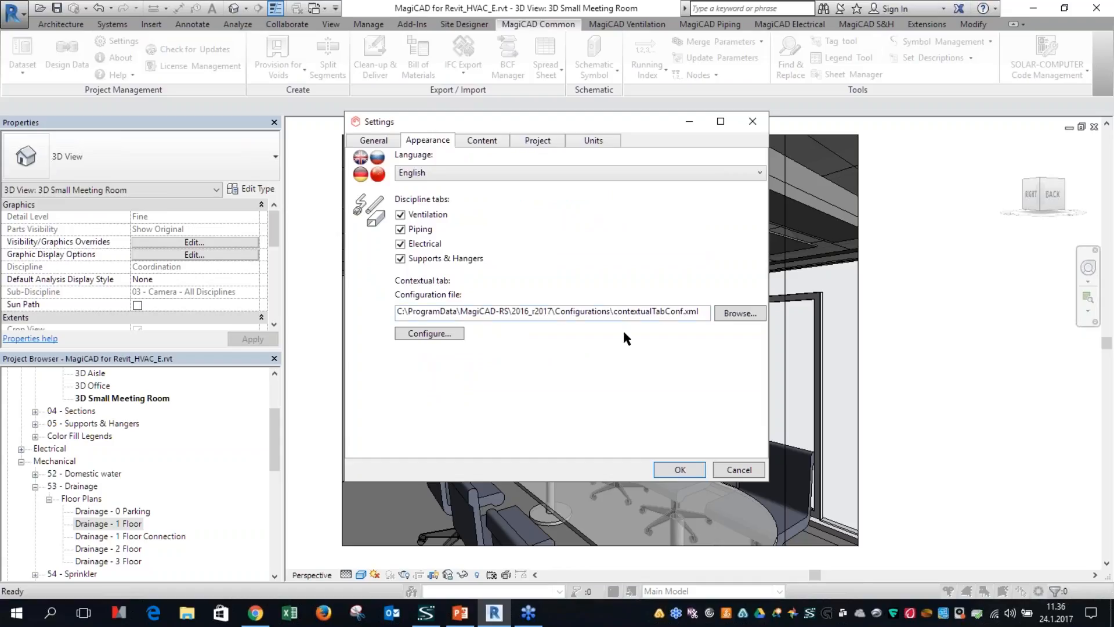
{"action": "left_click", "coordinate": [730, 471]}
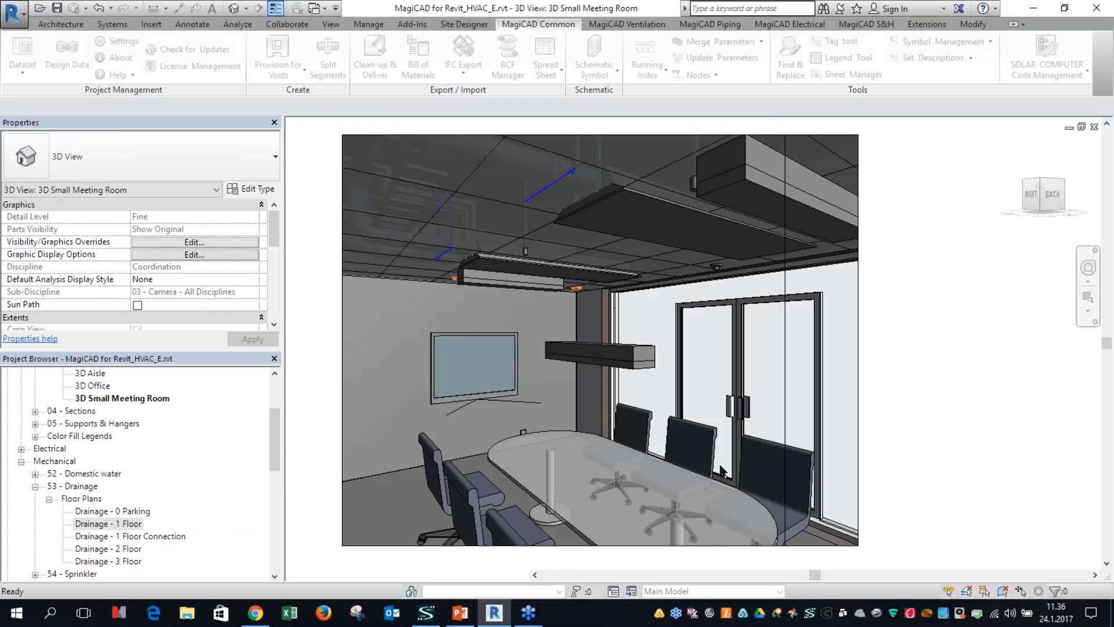
{"action": "left_click", "coordinate": [549, 269]}
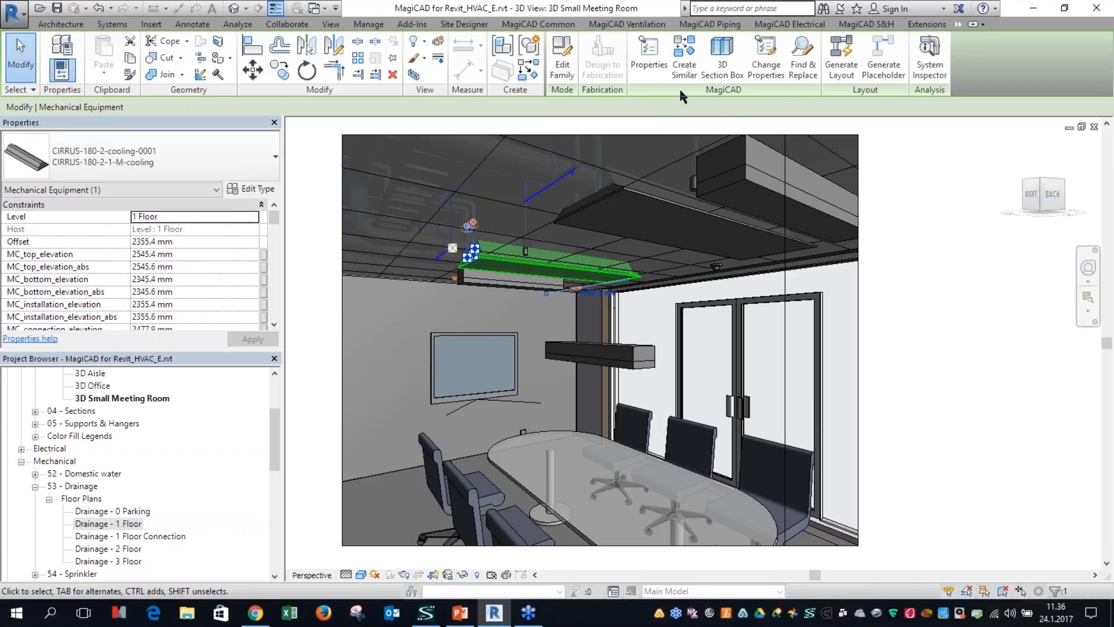
{"action": "key", "text": "Escape"}
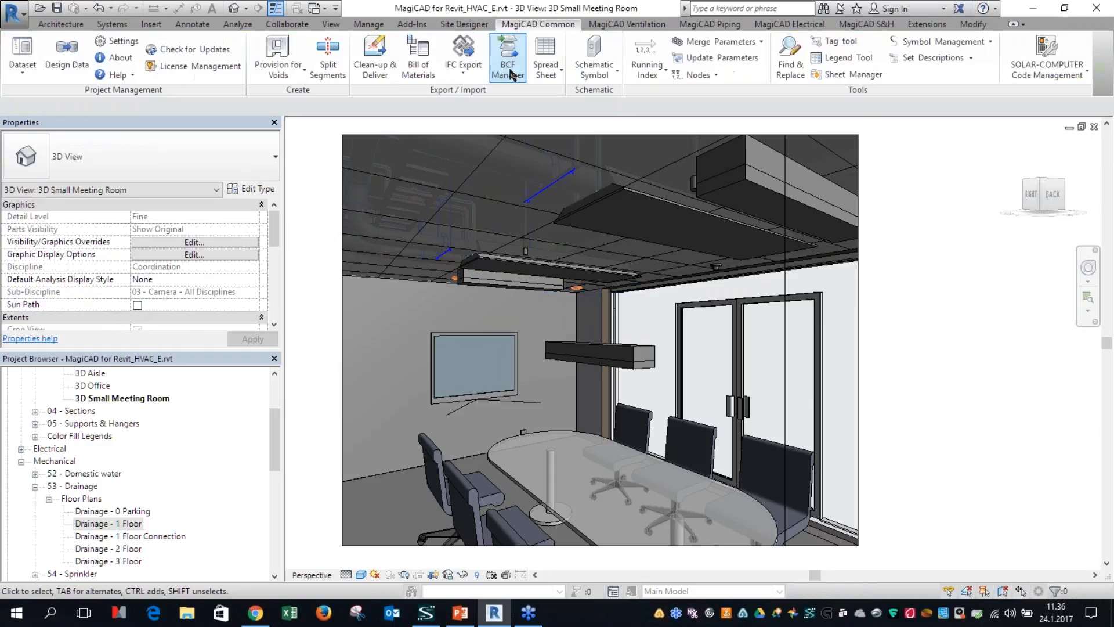
Step: Add Bill of Materials, Running Index and Merge Parameters to the active commands of the MagiCAD contextual ribbon tab
{"action": "left_click", "coordinate": [119, 42]}
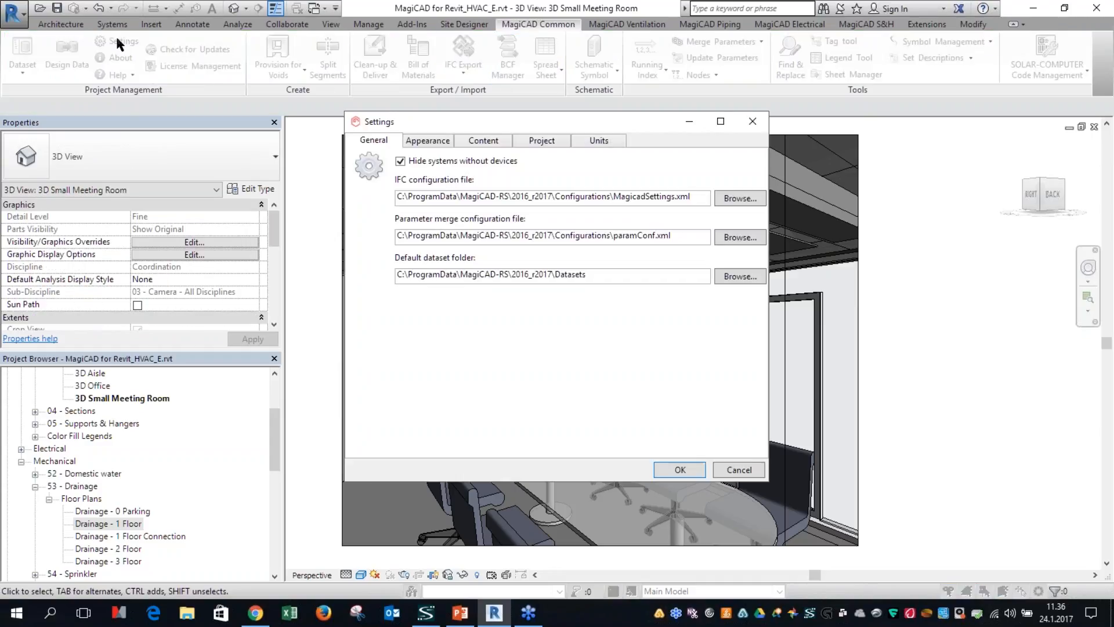
{"action": "left_click", "coordinate": [434, 141]}
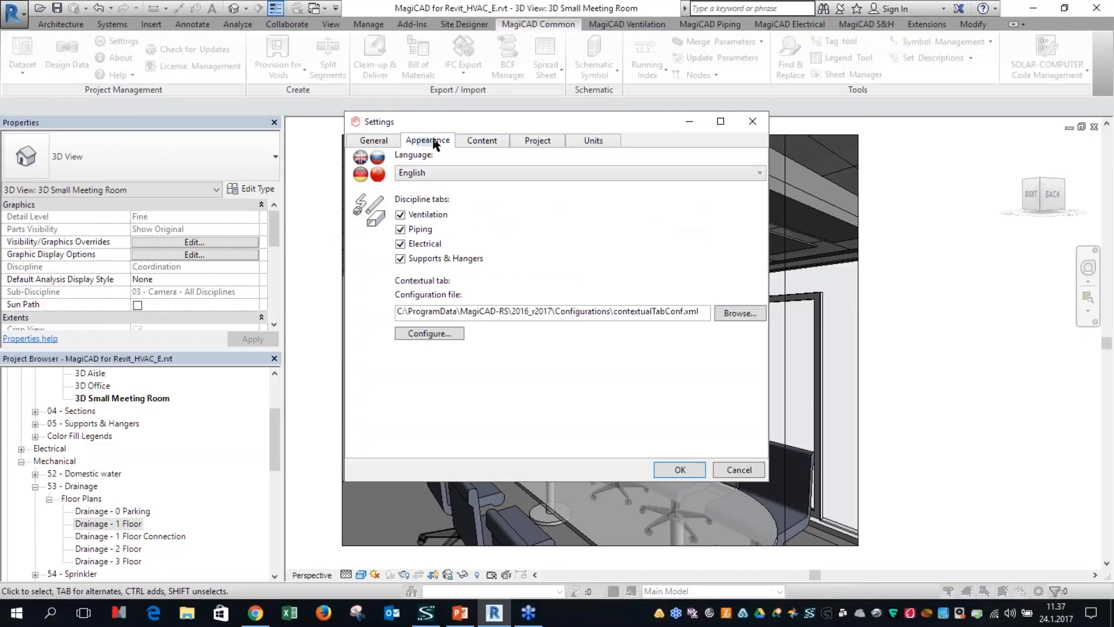
{"action": "left_click", "coordinate": [432, 334]}
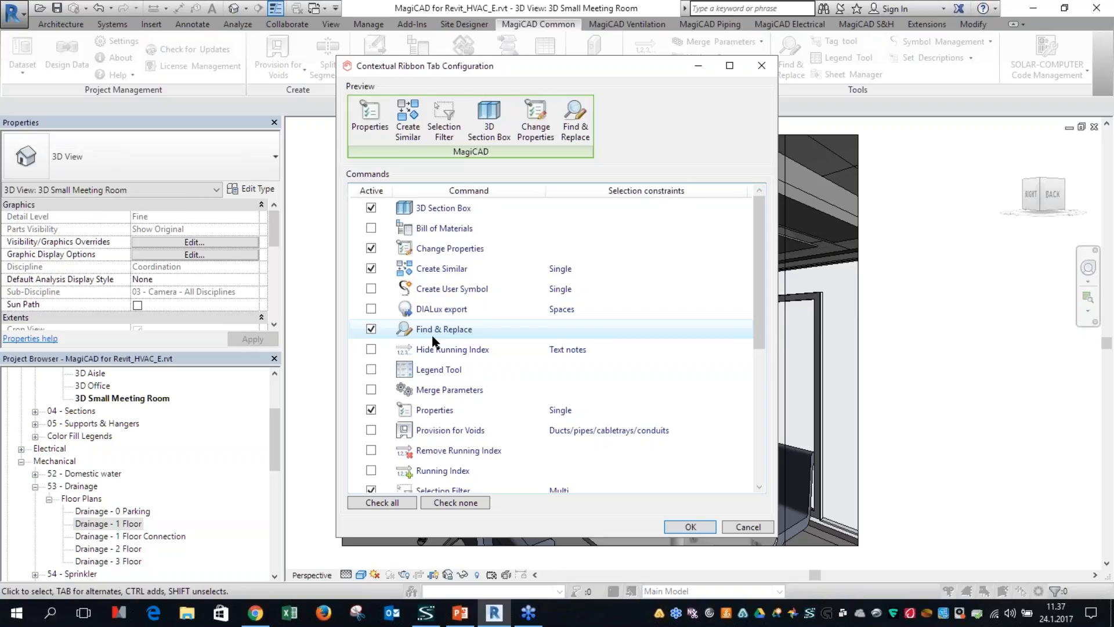
{"action": "left_click", "coordinate": [371, 227]}
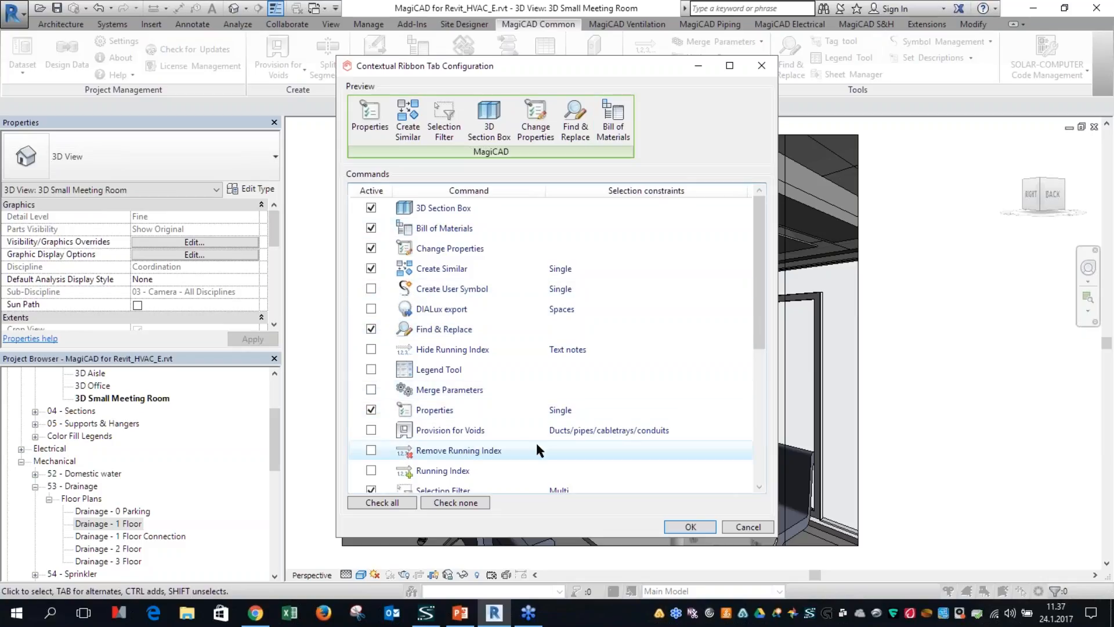
{"action": "scroll", "coordinate": [537, 446], "scroll_direction": "down", "scroll_amount": 1}
{"action": "scroll", "coordinate": [536, 449], "scroll_direction": "down", "scroll_amount": 3}
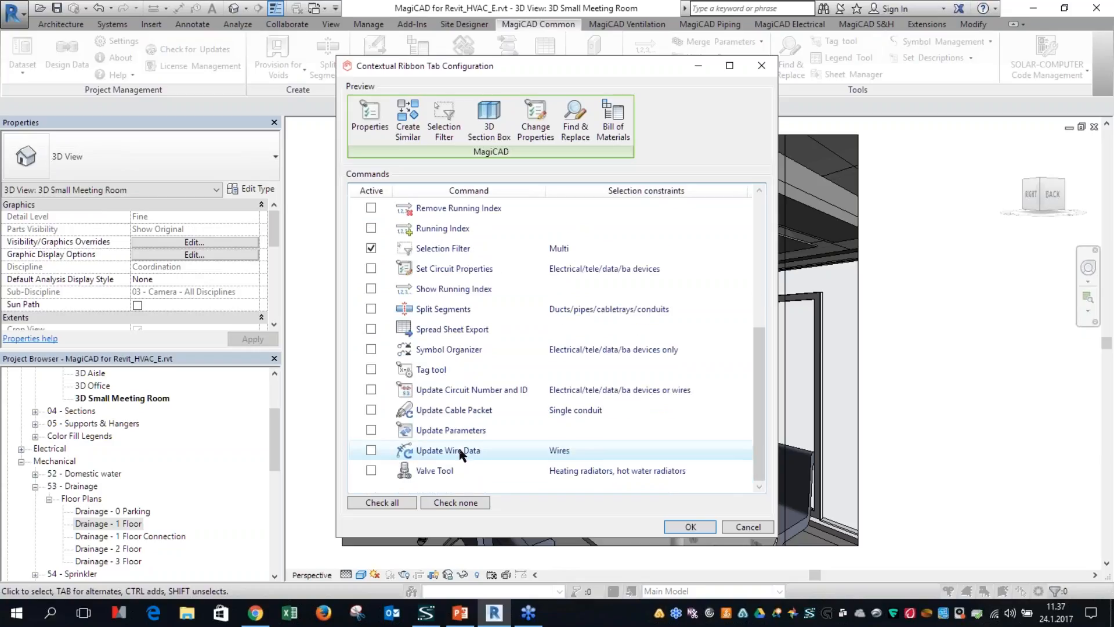
{"action": "scroll", "coordinate": [458, 434], "scroll_direction": "up", "scroll_amount": 1}
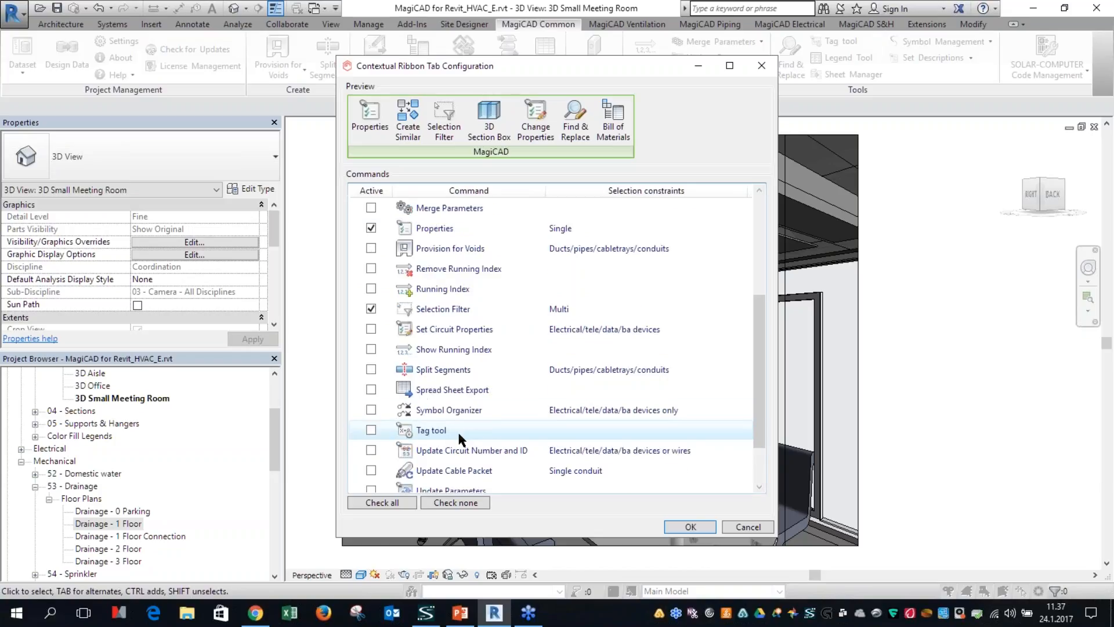
{"action": "left_click", "coordinate": [372, 288]}
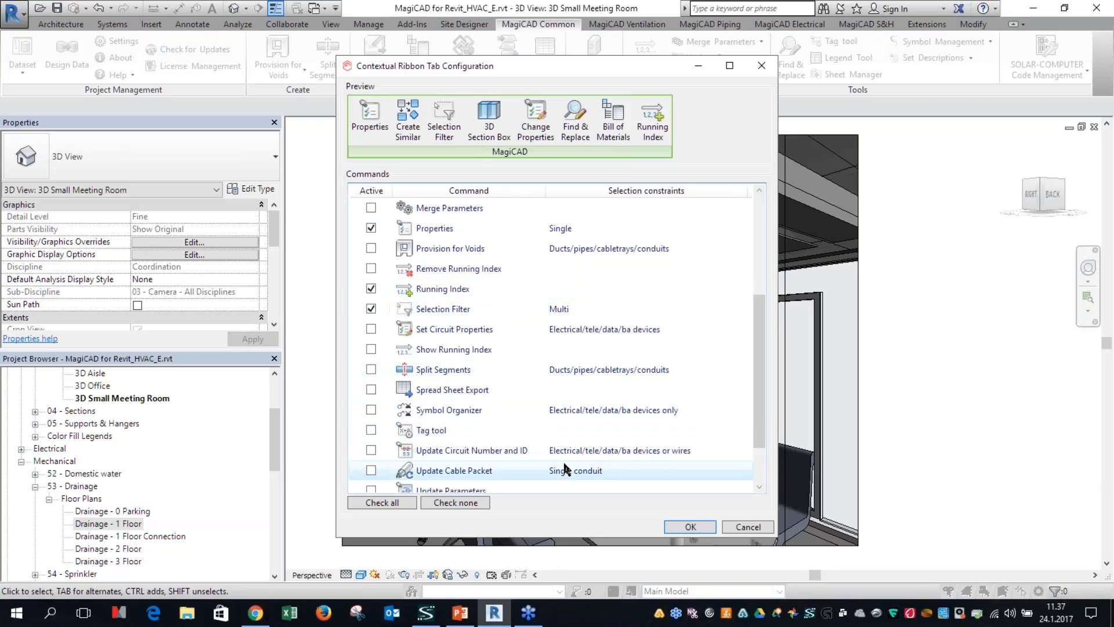
{"action": "left_click", "coordinate": [372, 208]}
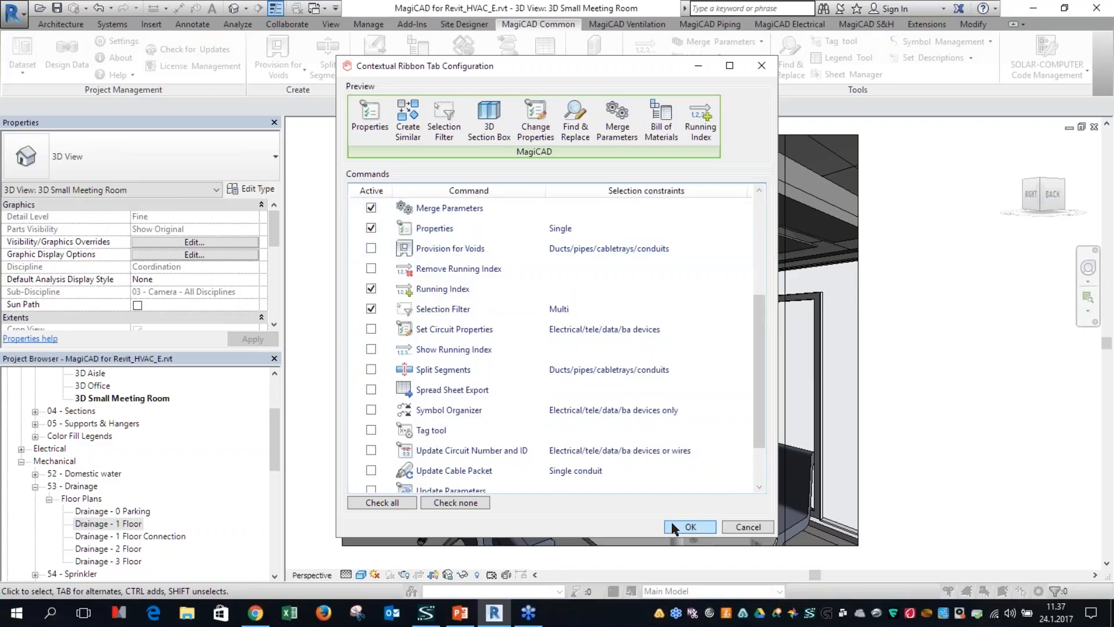
{"action": "left_click", "coordinate": [686, 527]}
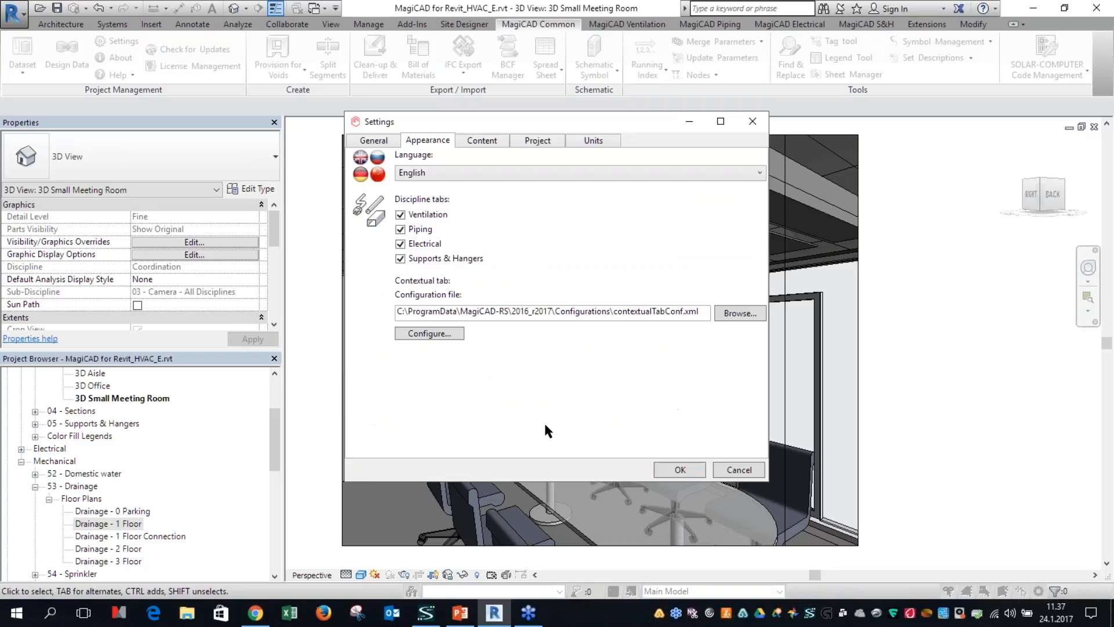
{"action": "left_click", "coordinate": [664, 466]}
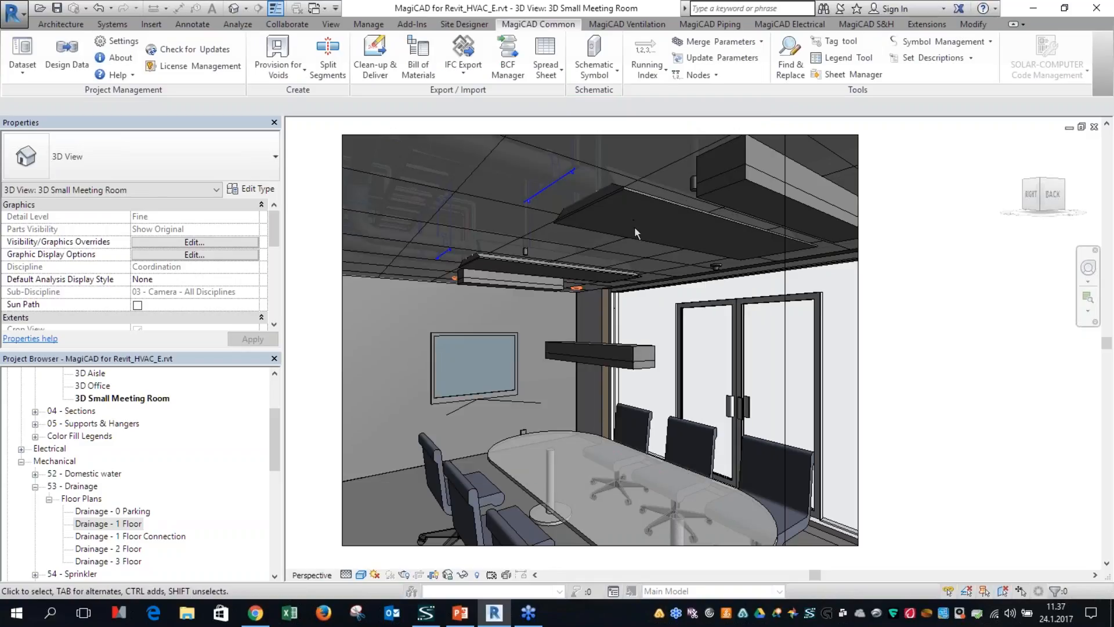
Step: Produce a bill of materials limited to the nearer CIRRUS-180-2 ceiling unit using the contextual MagiCAD command
{"action": "left_click", "coordinate": [663, 200]}
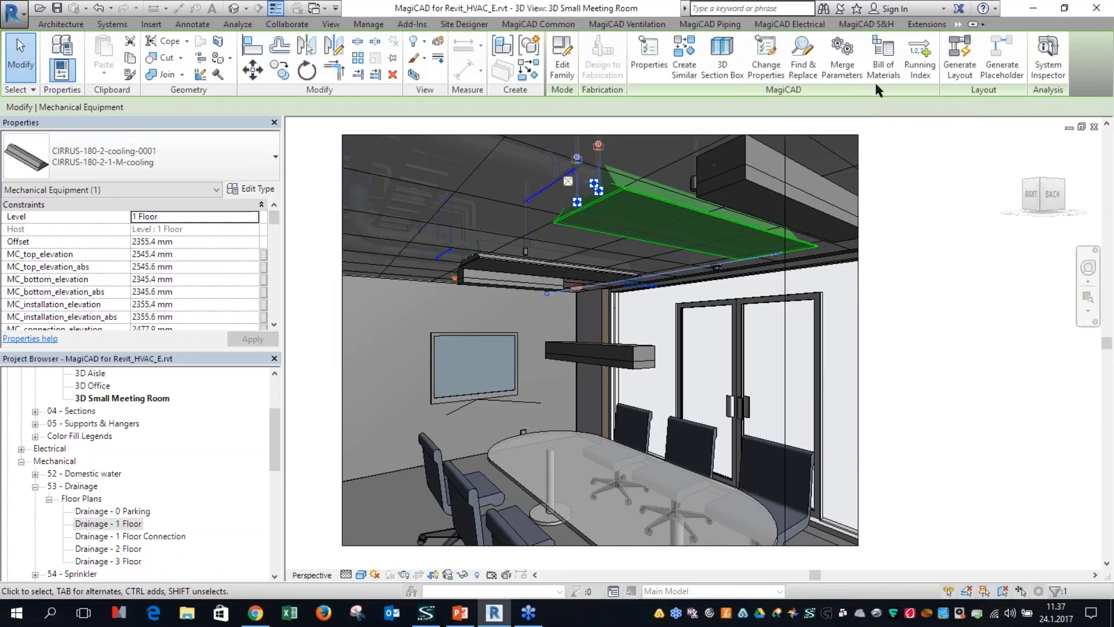
{"action": "left_click", "coordinate": [883, 58]}
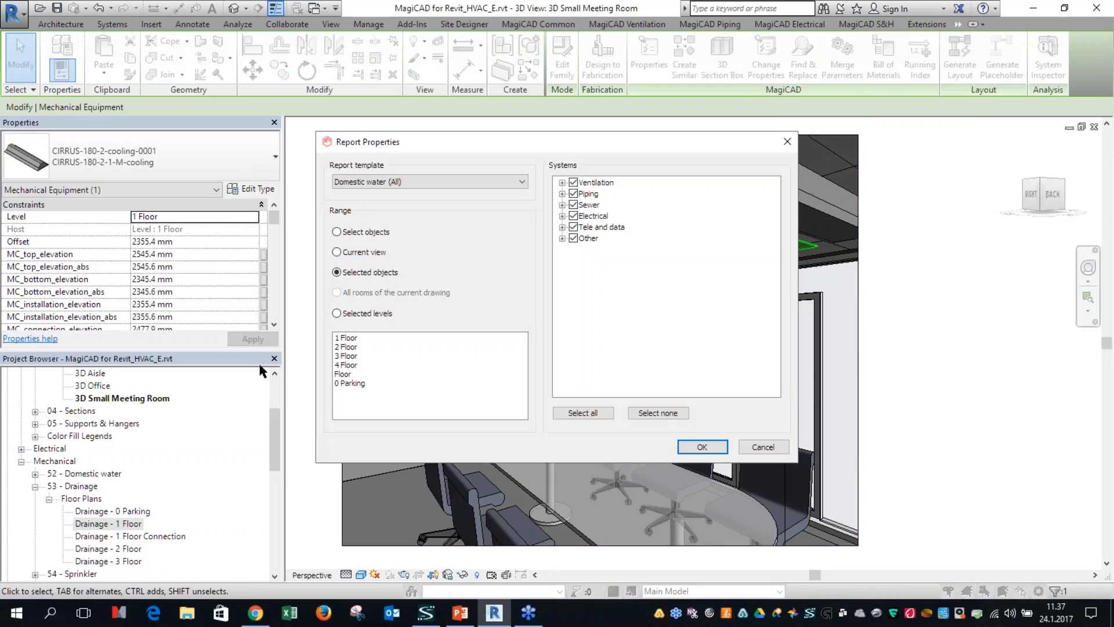
{"action": "left_click", "coordinate": [368, 182]}
{"action": "left_click", "coordinate": [361, 297]}
{"action": "left_click", "coordinate": [705, 448]}
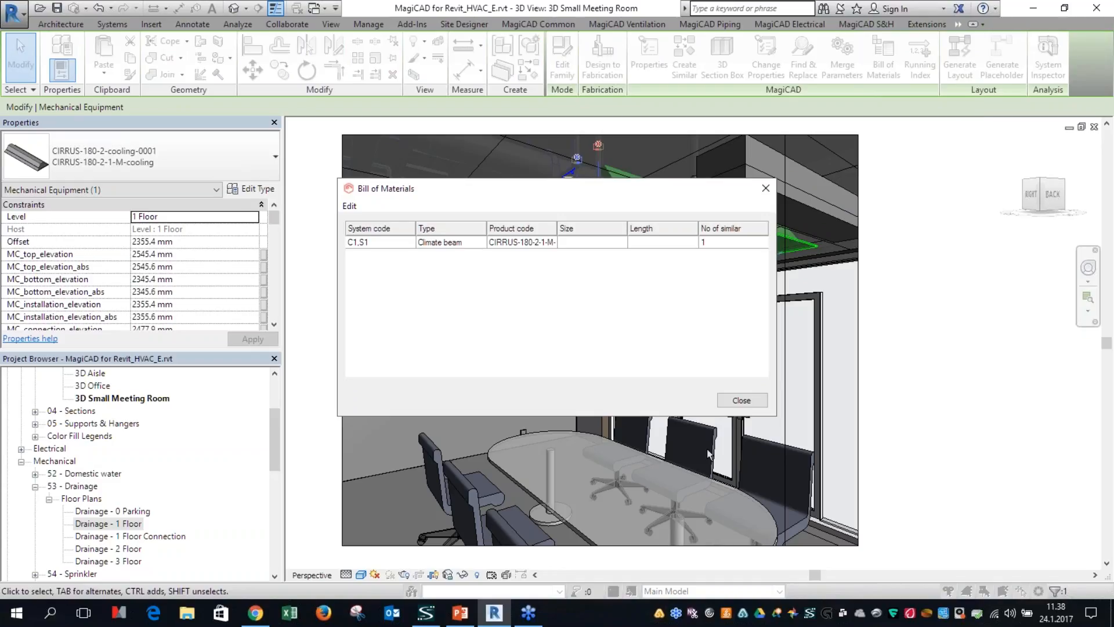
{"action": "left_click", "coordinate": [742, 401]}
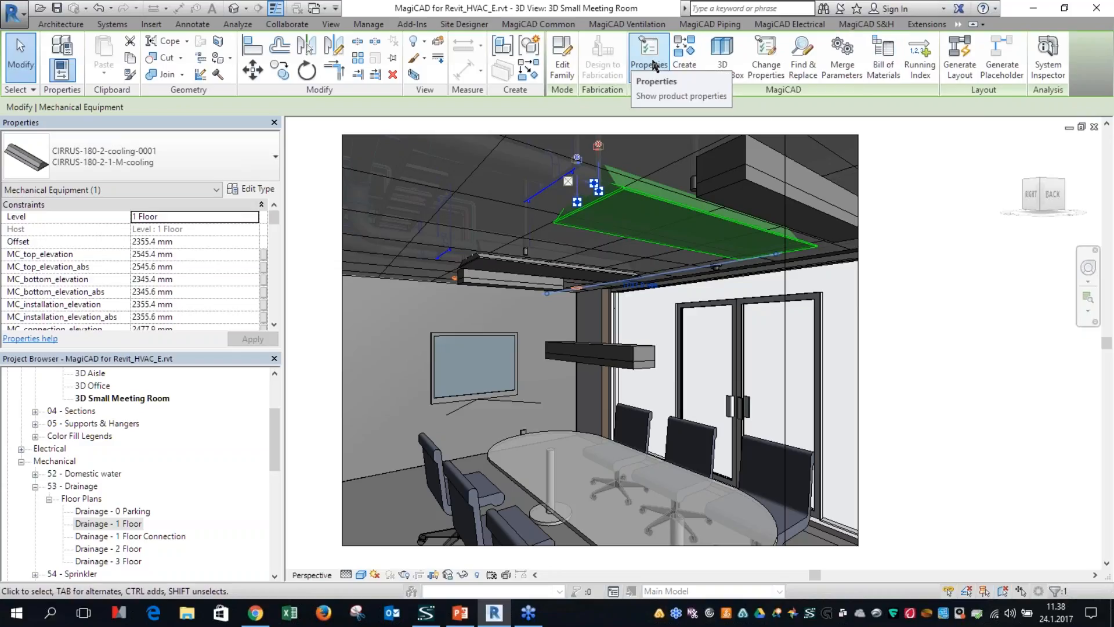
{"action": "left_click", "coordinate": [586, 176]}
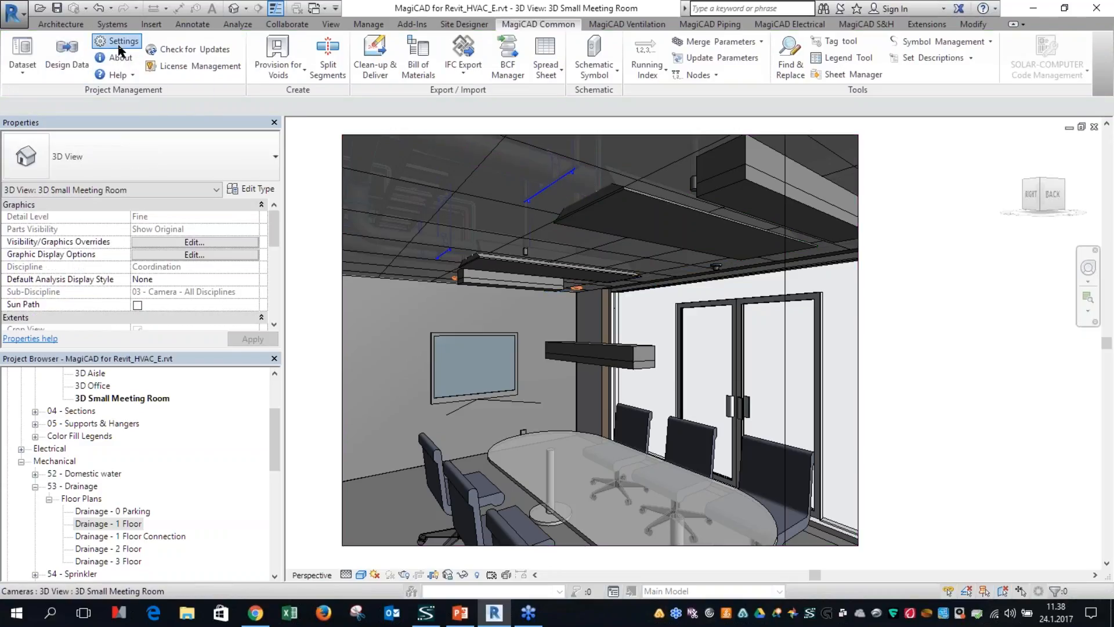
Step: Review the active commands in the contextual ribbon tab configuration without changing them
{"action": "left_click", "coordinate": [119, 42]}
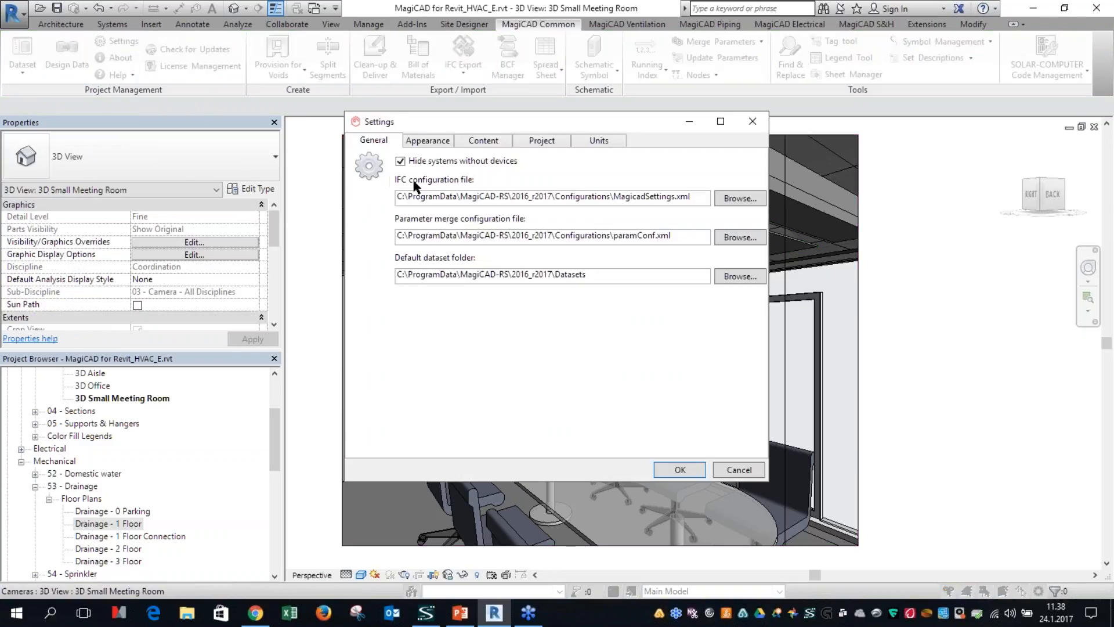
{"action": "left_click", "coordinate": [441, 143]}
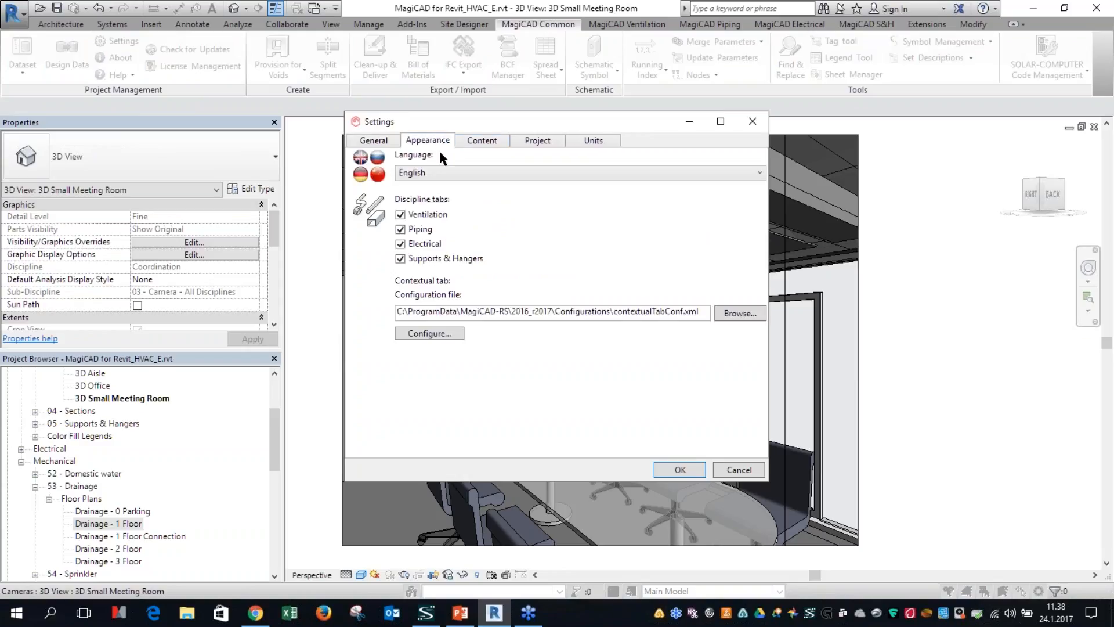
{"action": "left_click", "coordinate": [448, 335]}
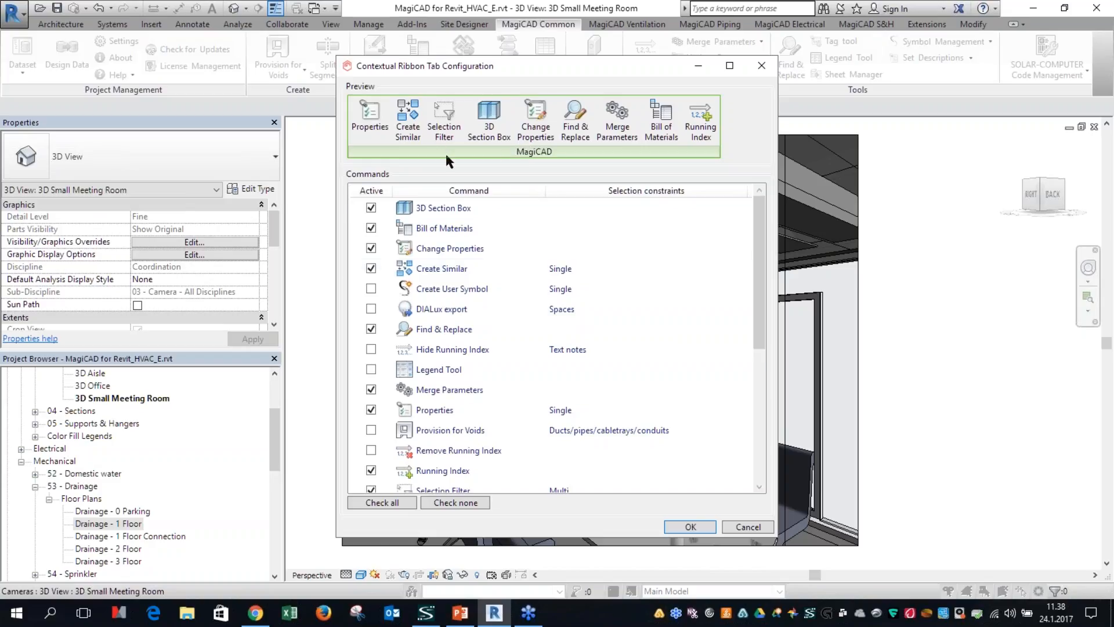
{"action": "left_click", "coordinate": [748, 527]}
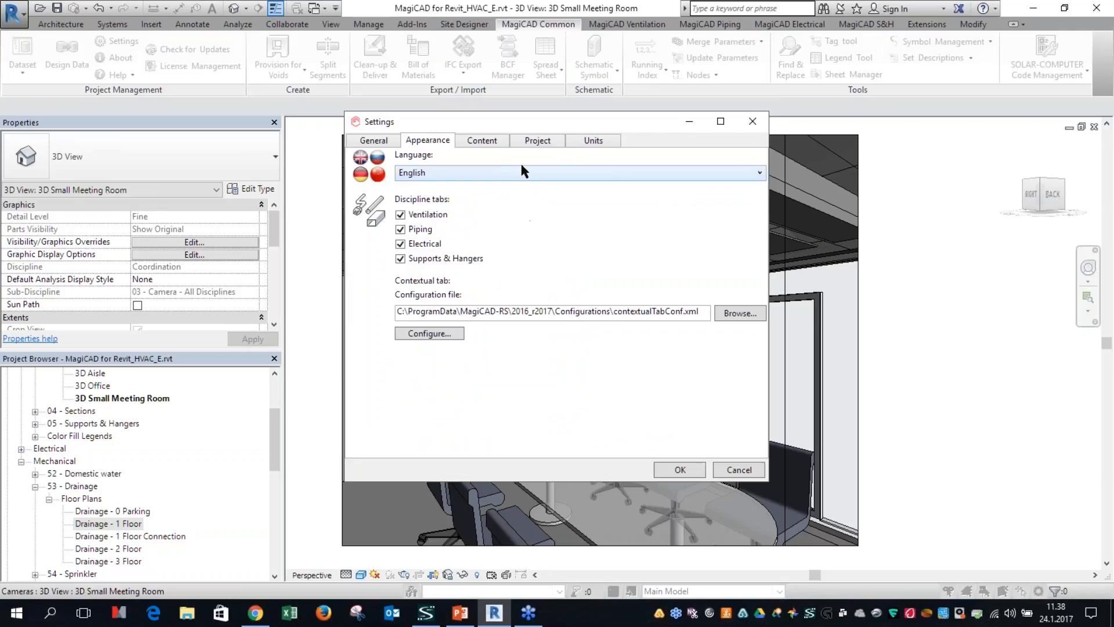
Step: Set the calculation standard for flow in the sewer systems to NF DTU 60.11 P-2 in the MagiCAD project settings
{"action": "left_click", "coordinate": [529, 142]}
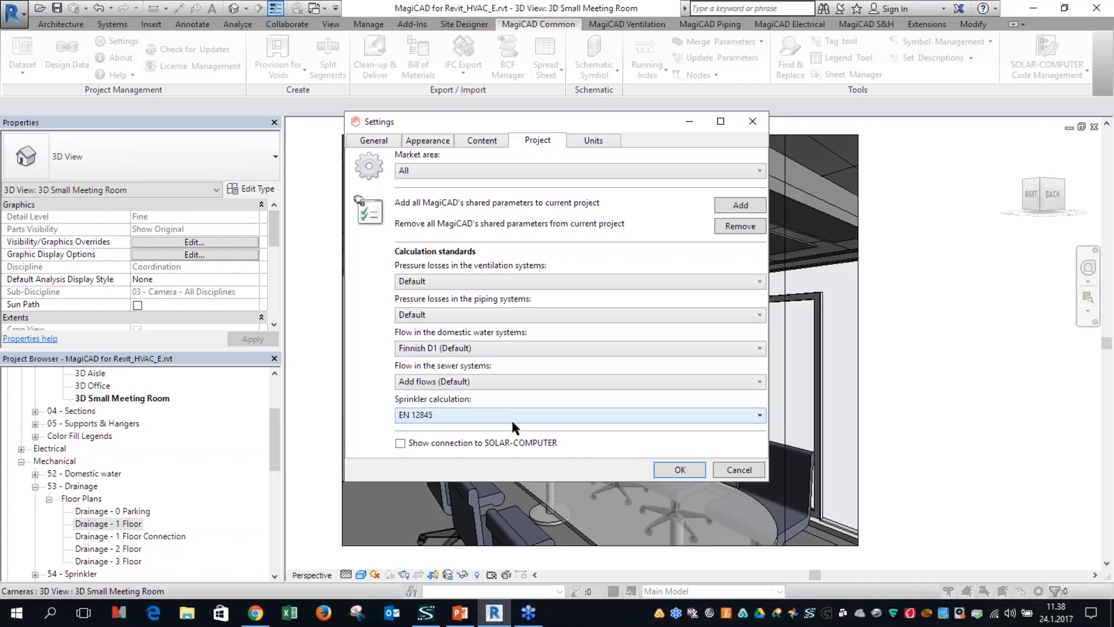
{"action": "left_click", "coordinate": [476, 382]}
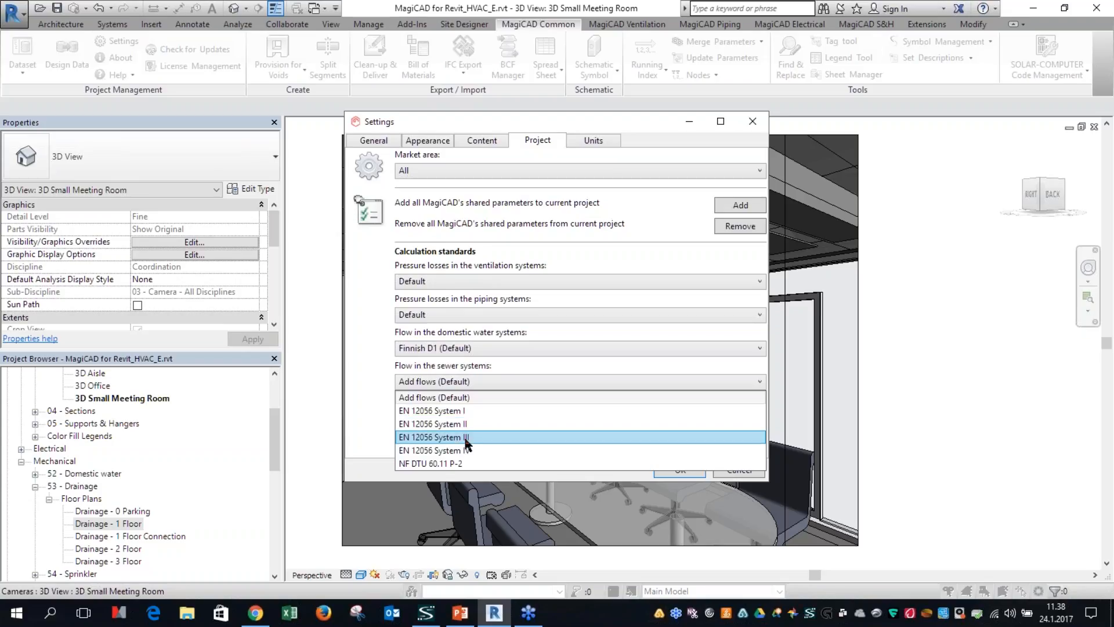
{"action": "left_click", "coordinate": [468, 462]}
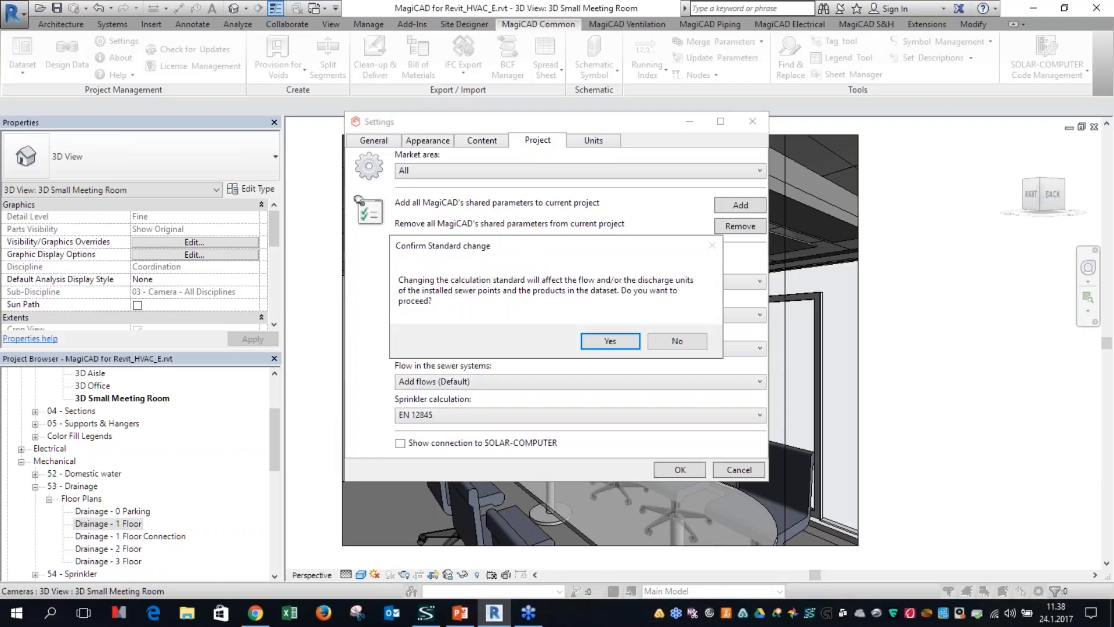
{"action": "left_click", "coordinate": [605, 338]}
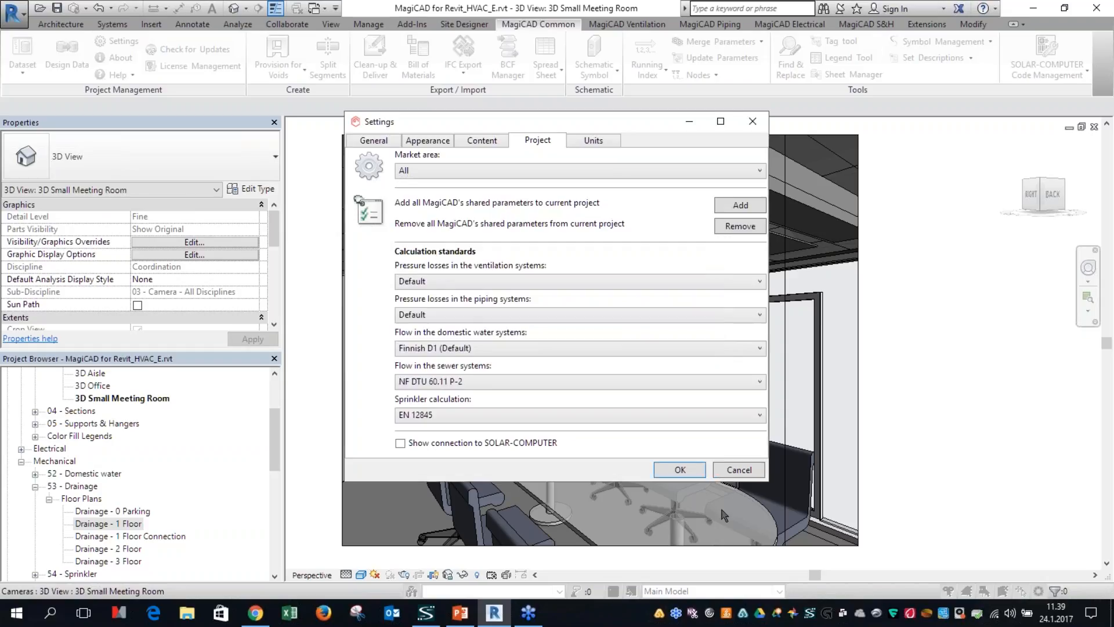
{"action": "left_click", "coordinate": [689, 470]}
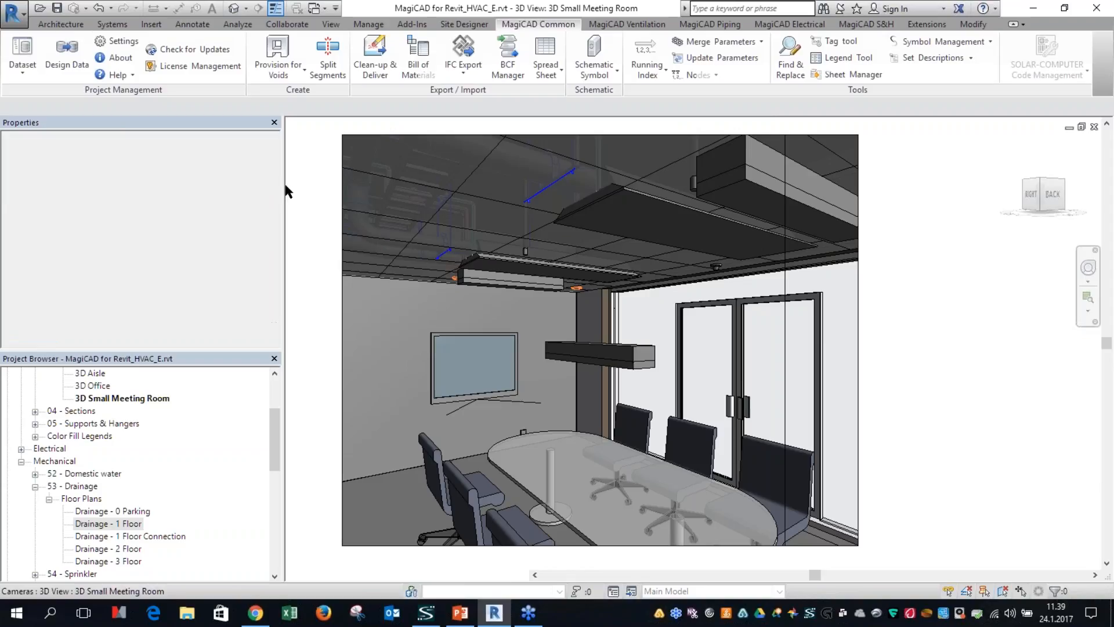
Step: List the sewer devices in the project's MagiCAD dataset and select the WC DN110 device with user code S13
{"action": "left_click", "coordinate": [27, 71]}
{"action": "left_click", "coordinate": [41, 124]}
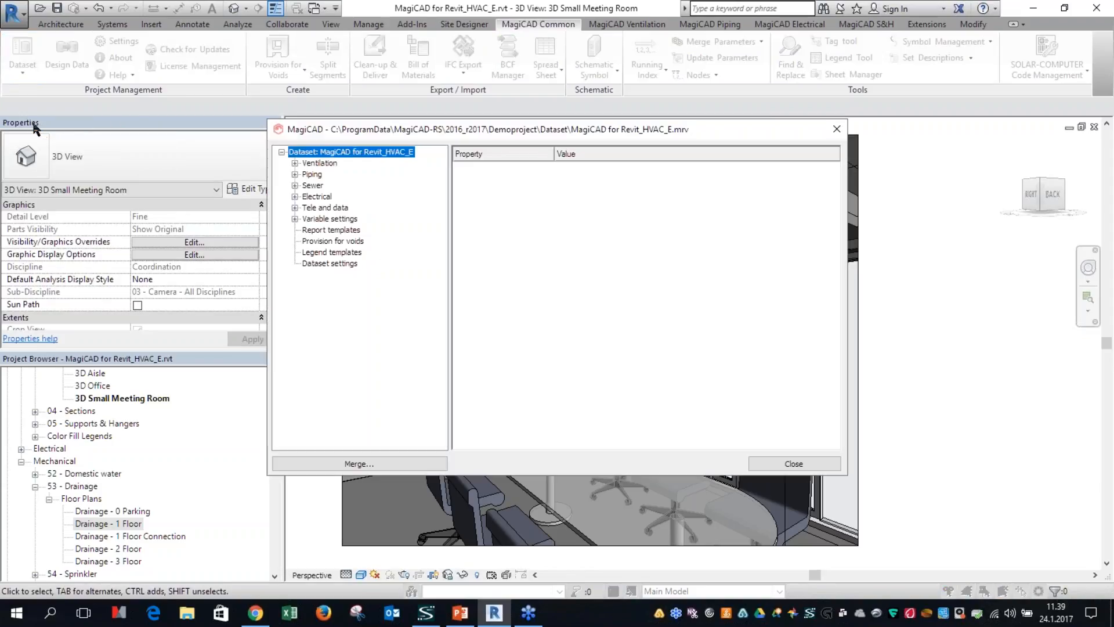
{"action": "left_click", "coordinate": [295, 185]}
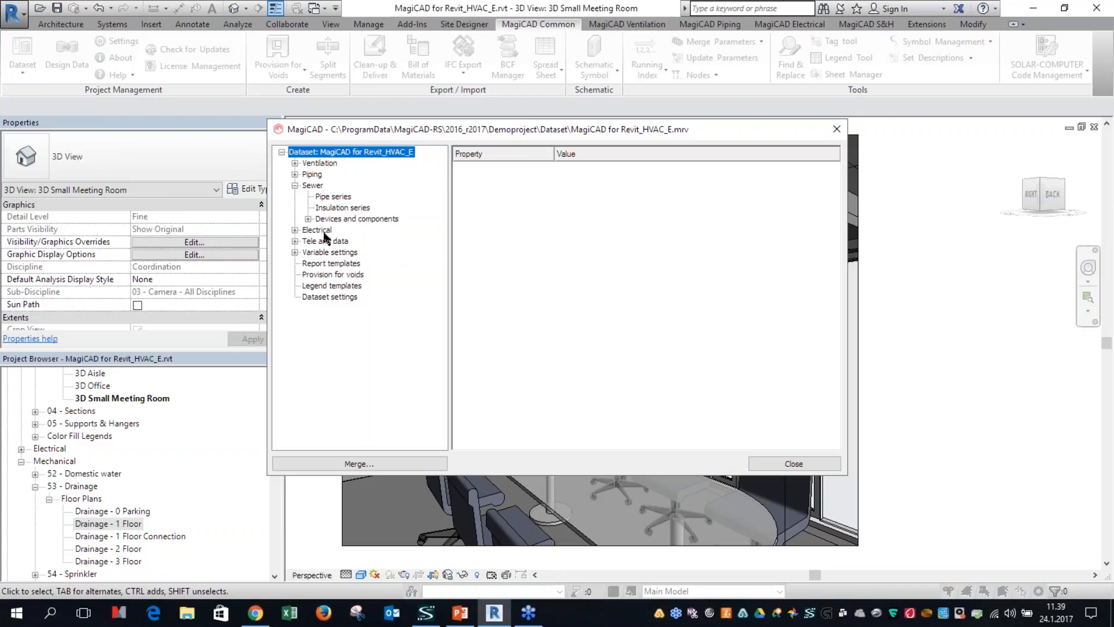
{"action": "left_click", "coordinate": [308, 218]}
{"action": "left_click", "coordinate": [315, 187]}
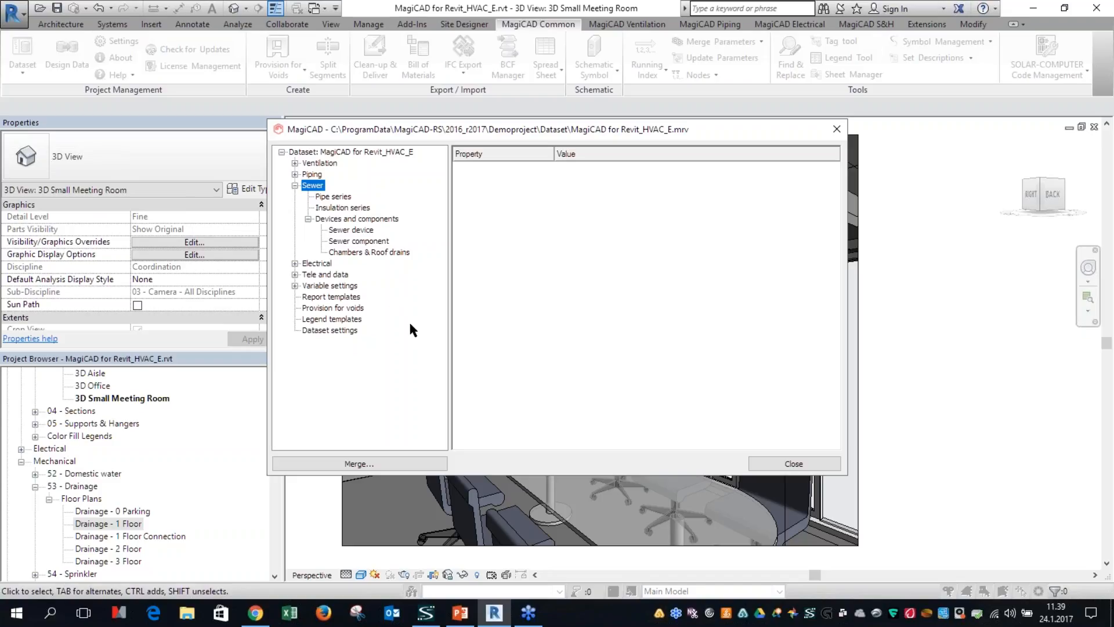
{"action": "left_click", "coordinate": [355, 230]}
{"action": "left_click", "coordinate": [541, 218]}
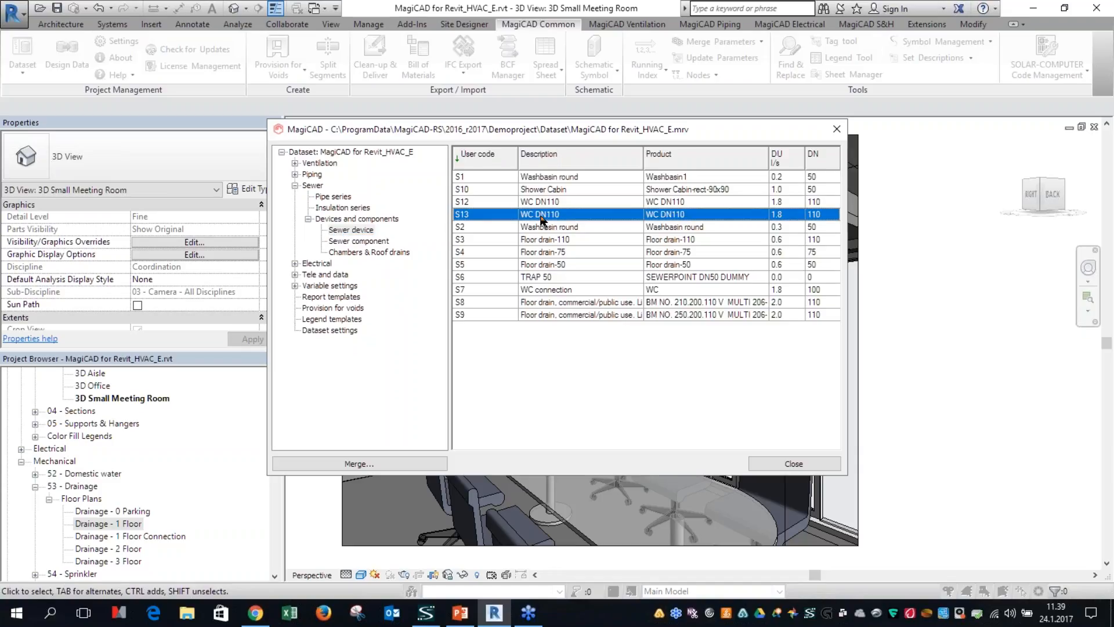
Step: Try the appliance type Shower with plug in the dataset properties of sewer device S13, discarding the change and leaving the dataset
{"action": "double_click", "coordinate": [541, 217]}
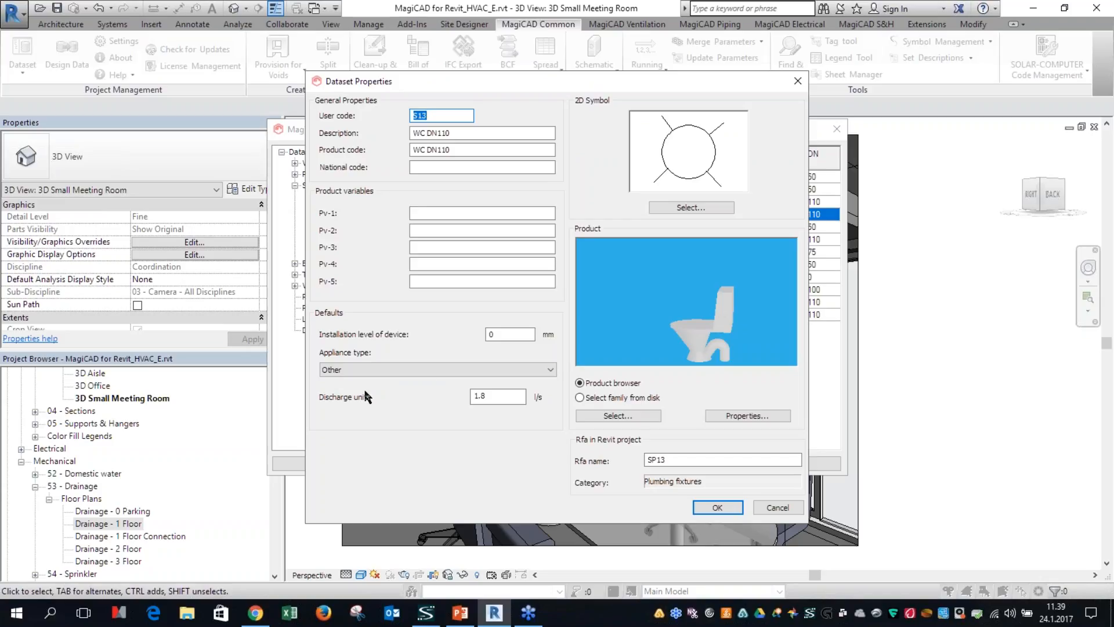
{"action": "left_click", "coordinate": [381, 369]}
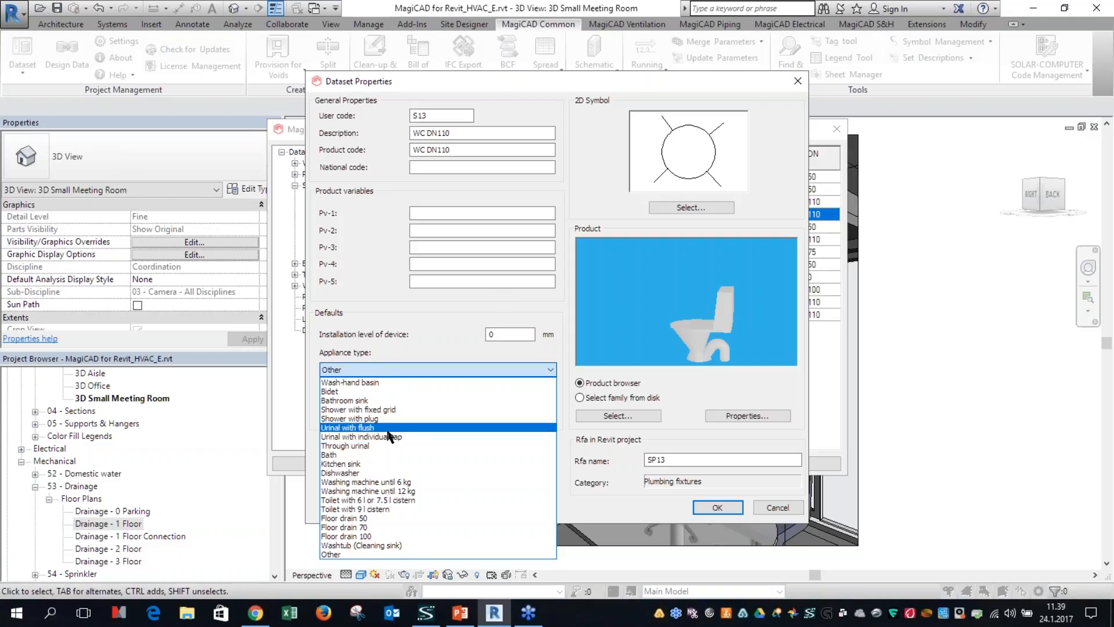
{"action": "left_click", "coordinate": [372, 418]}
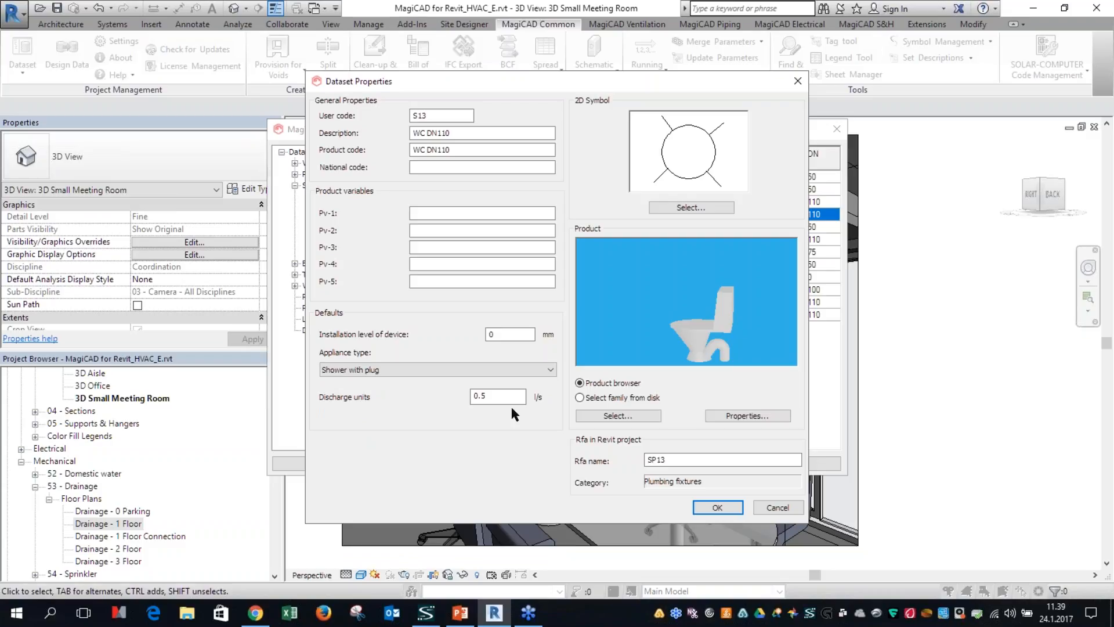
{"action": "left_click_drag", "start_coordinate": [518, 397], "coordinate": [482, 396]}
{"action": "left_click", "coordinate": [776, 507]}
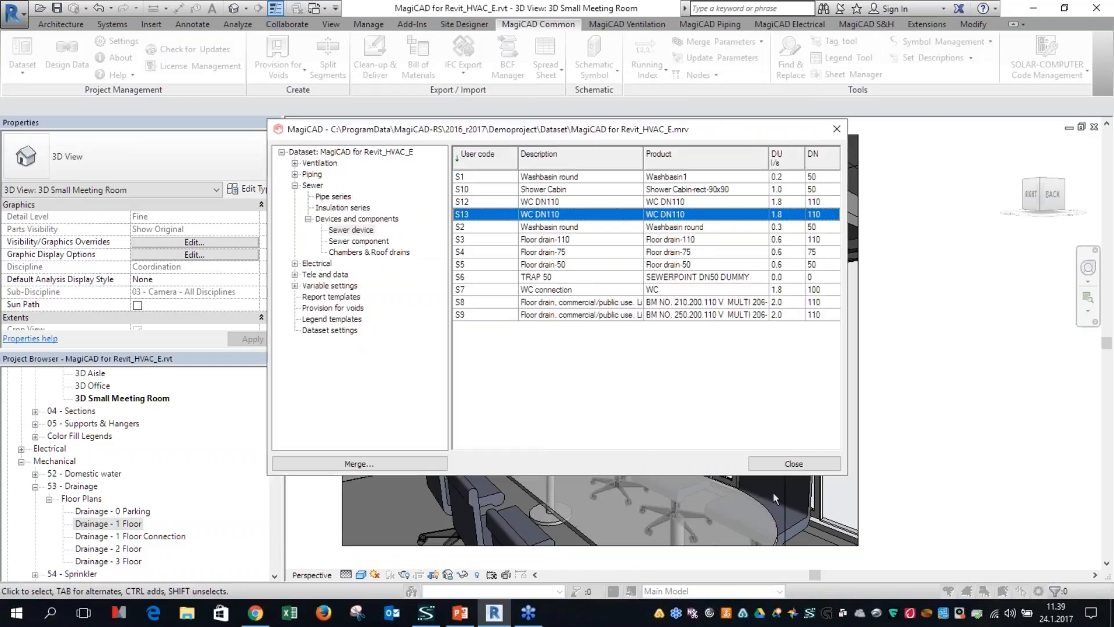
{"action": "left_click", "coordinate": [785, 464]}
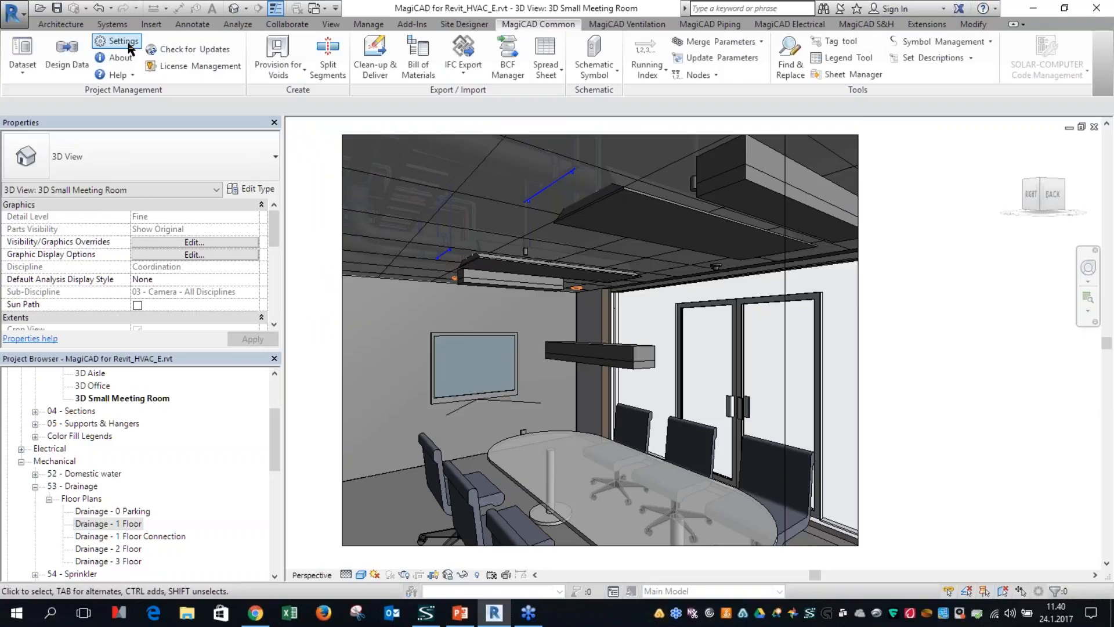
Step: Review the language, discipline tab and contextual tab options in the MagiCAD appearance settings
{"action": "left_click", "coordinate": [428, 140]}
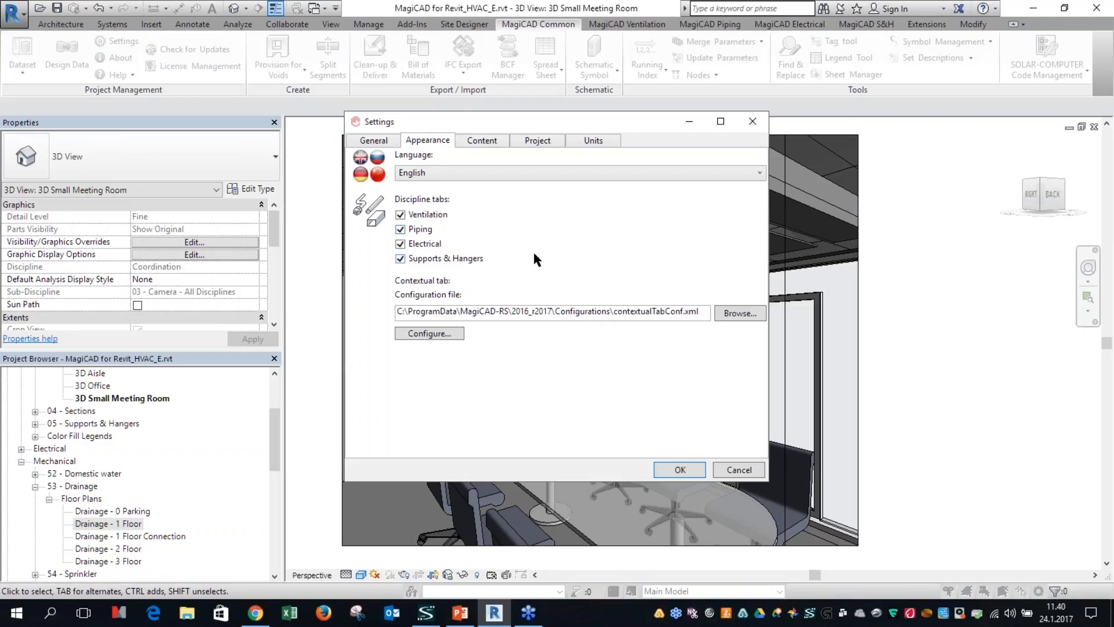
{"action": "key", "text": "Return"}
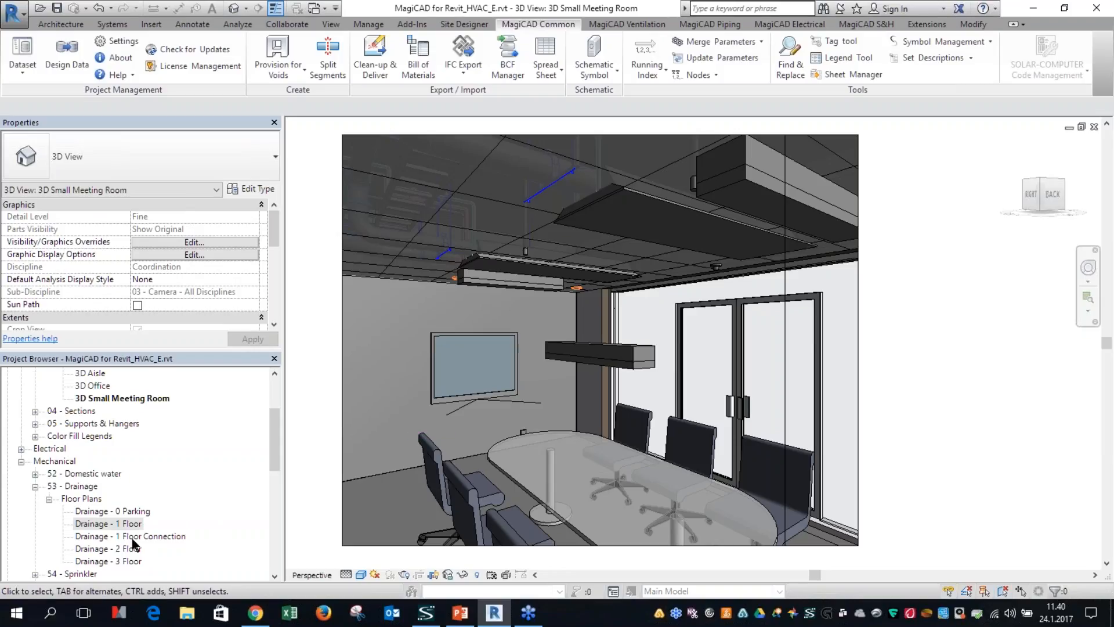
Step: Open the ventilation floor plan V - 2 Floor and frame the office wing with its ductwork
{"action": "scroll", "coordinate": [134, 538], "scroll_direction": "up", "scroll_amount": 1}
{"action": "scroll", "coordinate": [133, 537], "scroll_direction": "down", "scroll_amount": 3}
{"action": "scroll", "coordinate": [133, 538], "scroll_direction": "down", "scroll_amount": 5}
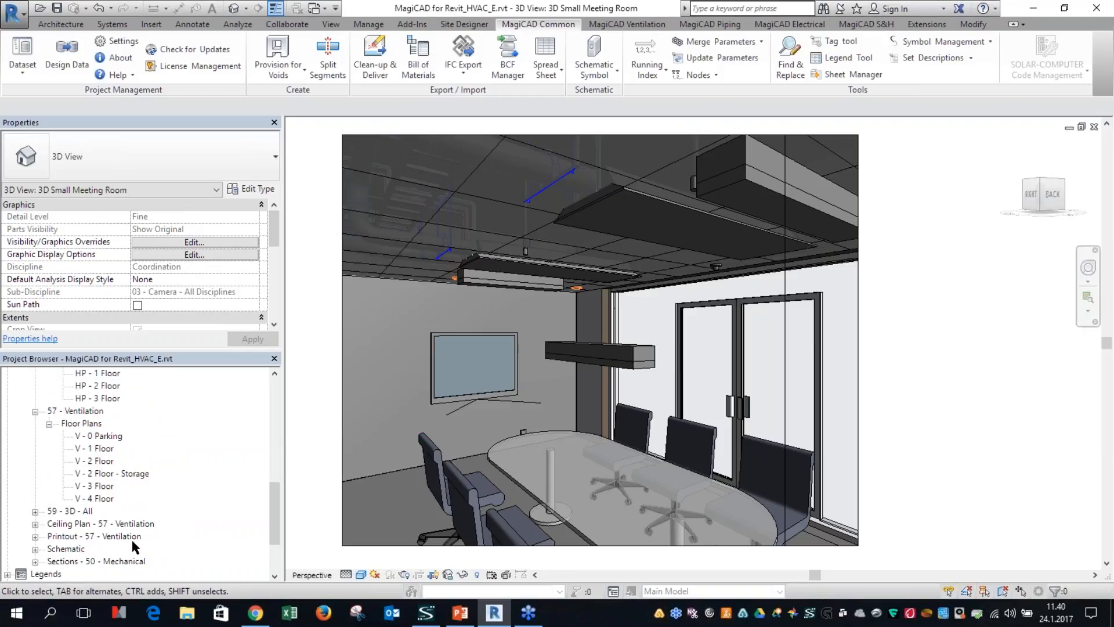
{"action": "left_click", "coordinate": [94, 461]}
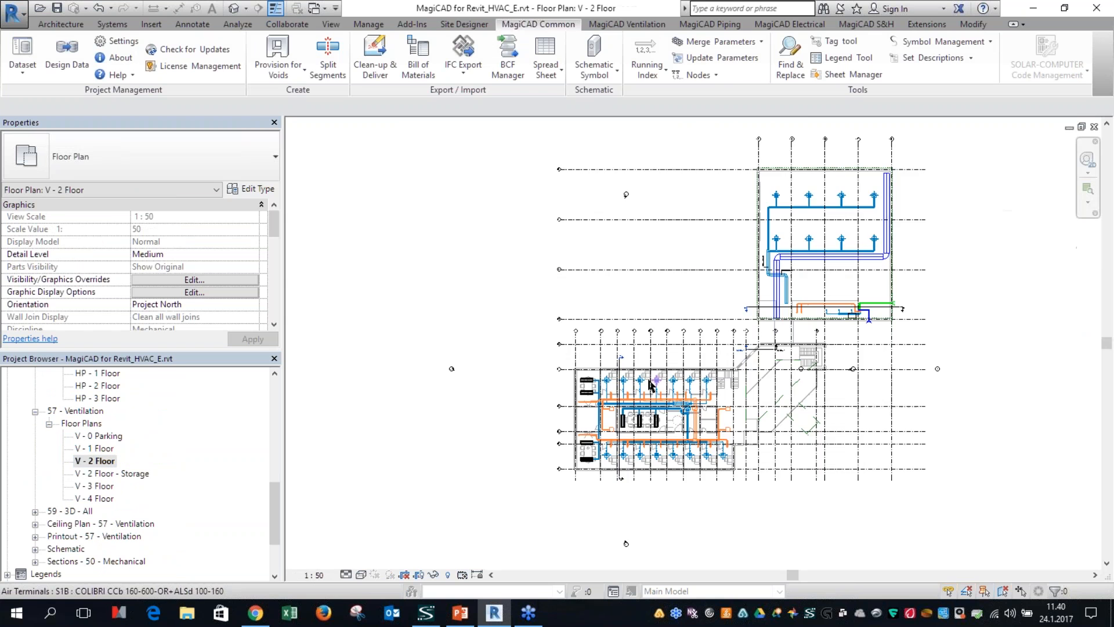
{"action": "middle_click_drag", "start_coordinate": [487, 430], "coordinate": [541, 376]}
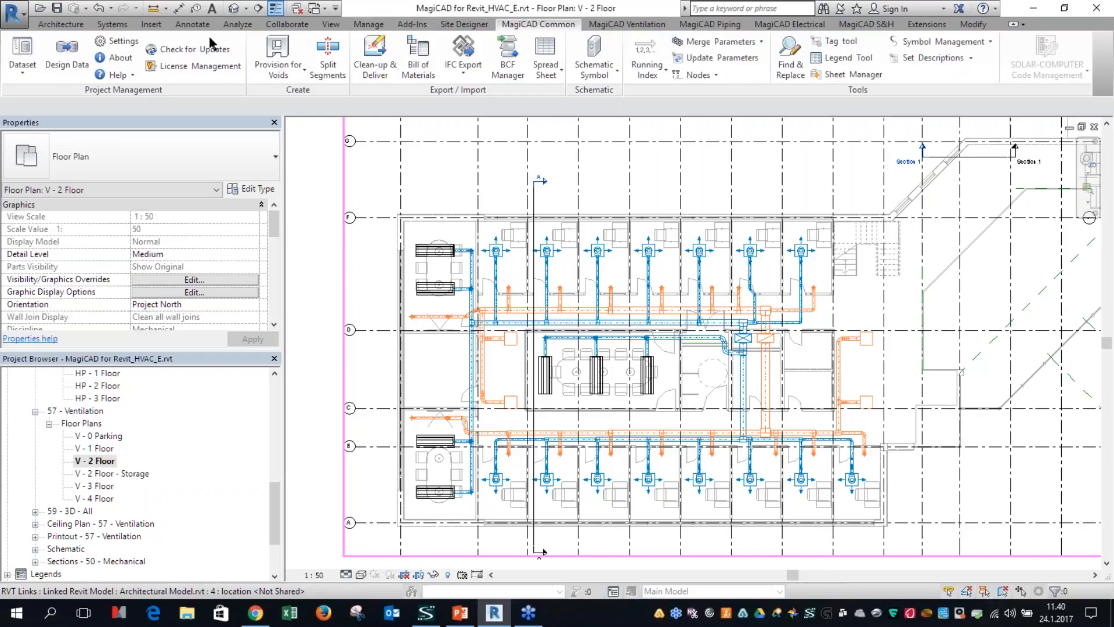
Step: Examine which tag family is loaded for each category in Revit's Loaded Tags And Symbols list
{"action": "left_click", "coordinate": [194, 24]}
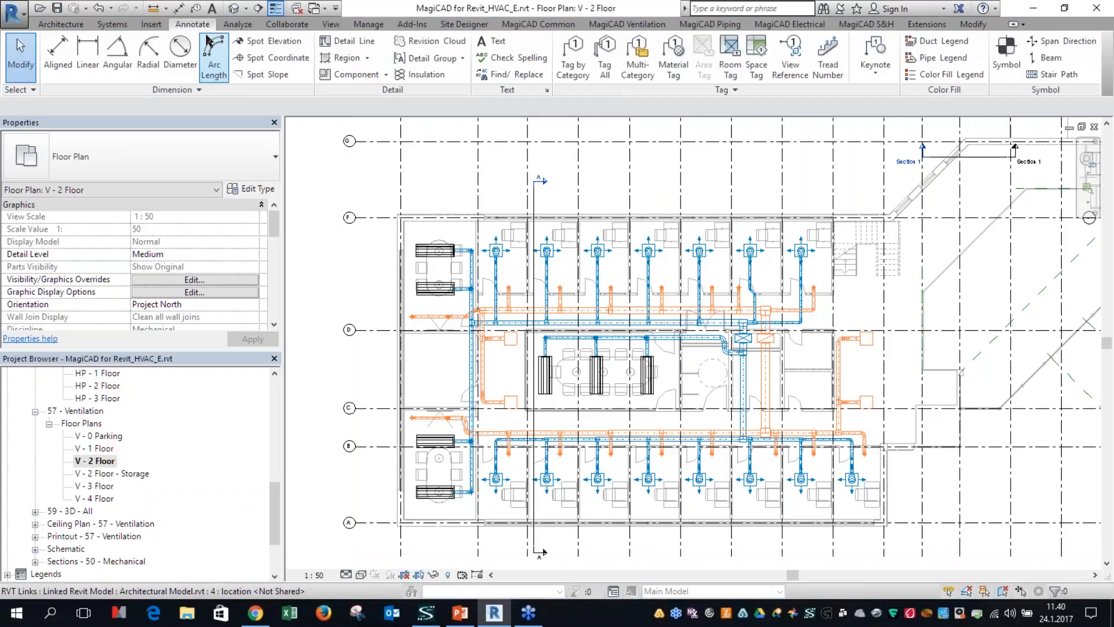
{"action": "left_click", "coordinate": [722, 91]}
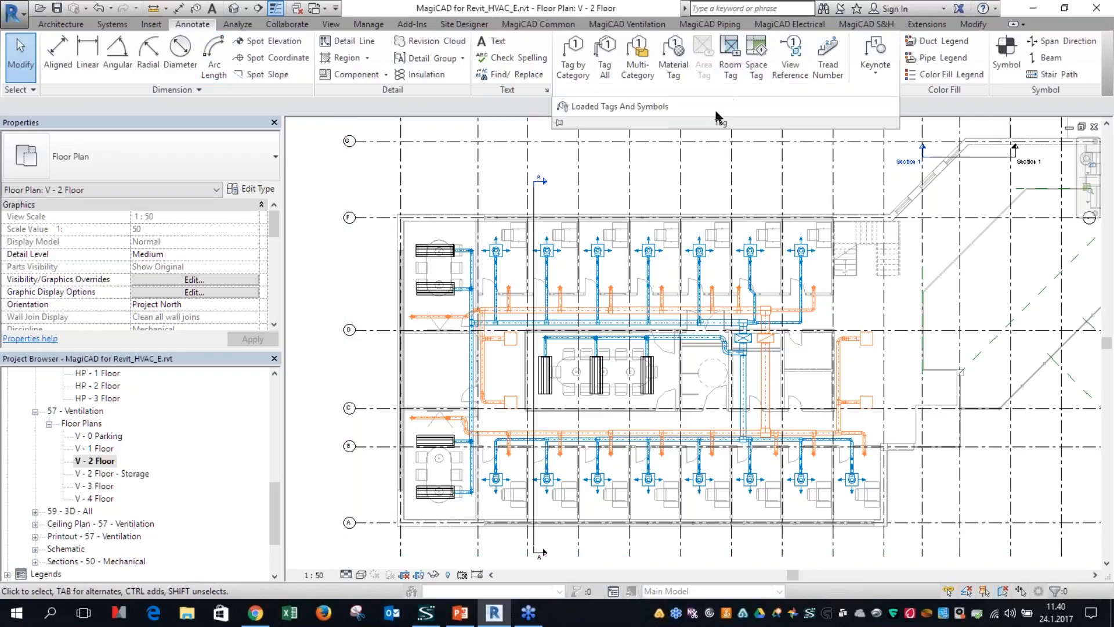
{"action": "left_click", "coordinate": [626, 111]}
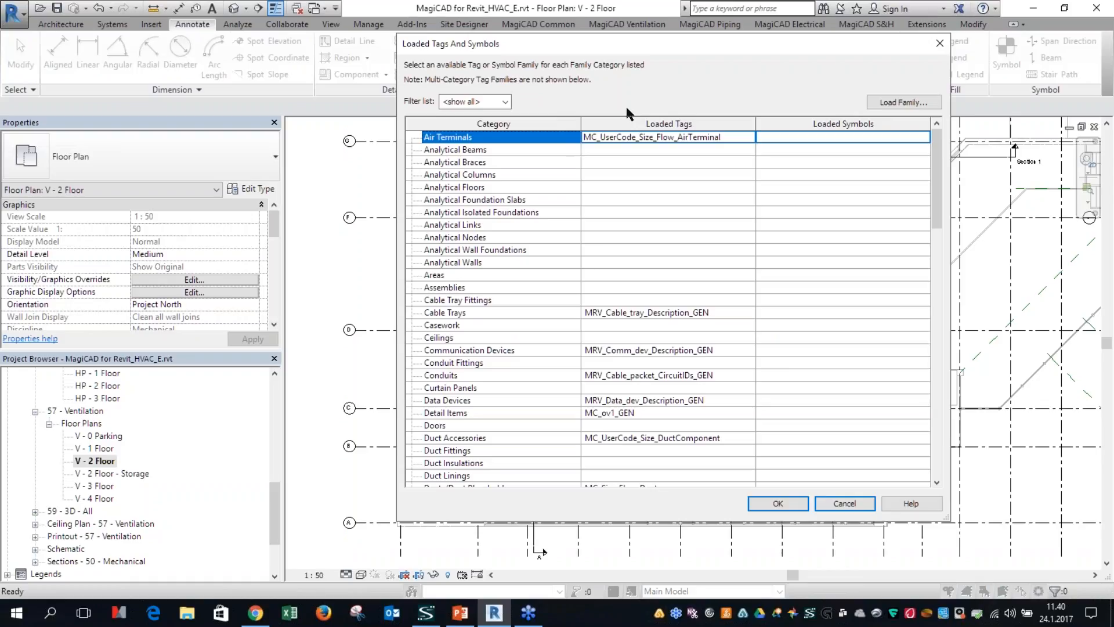
{"action": "scroll", "coordinate": [603, 320], "scroll_direction": "down", "scroll_amount": 4}
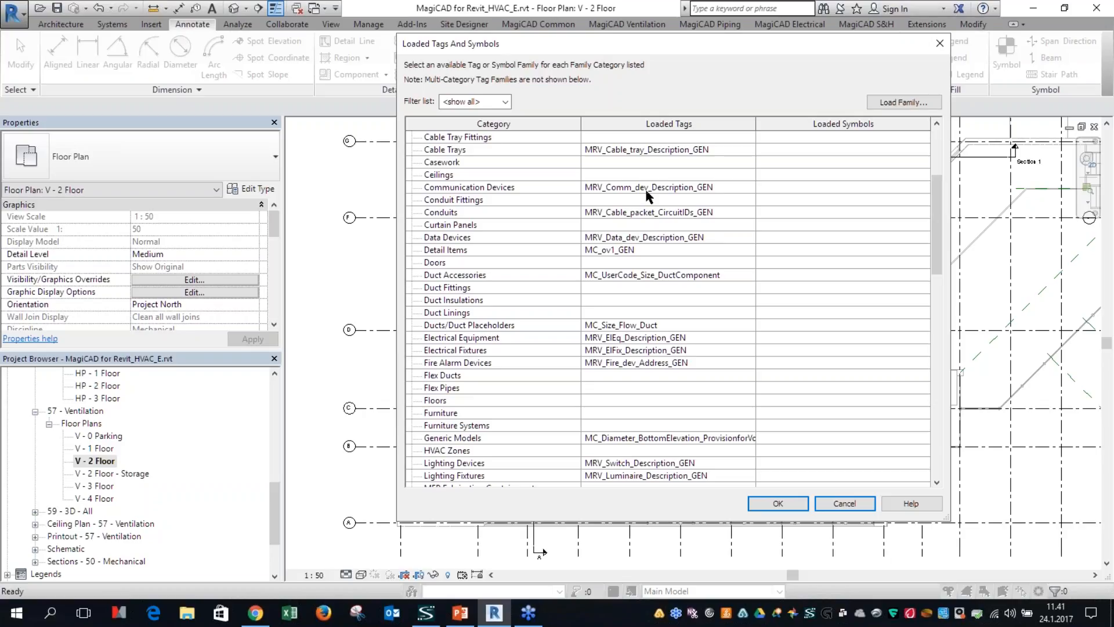
{"action": "left_click", "coordinate": [845, 504]}
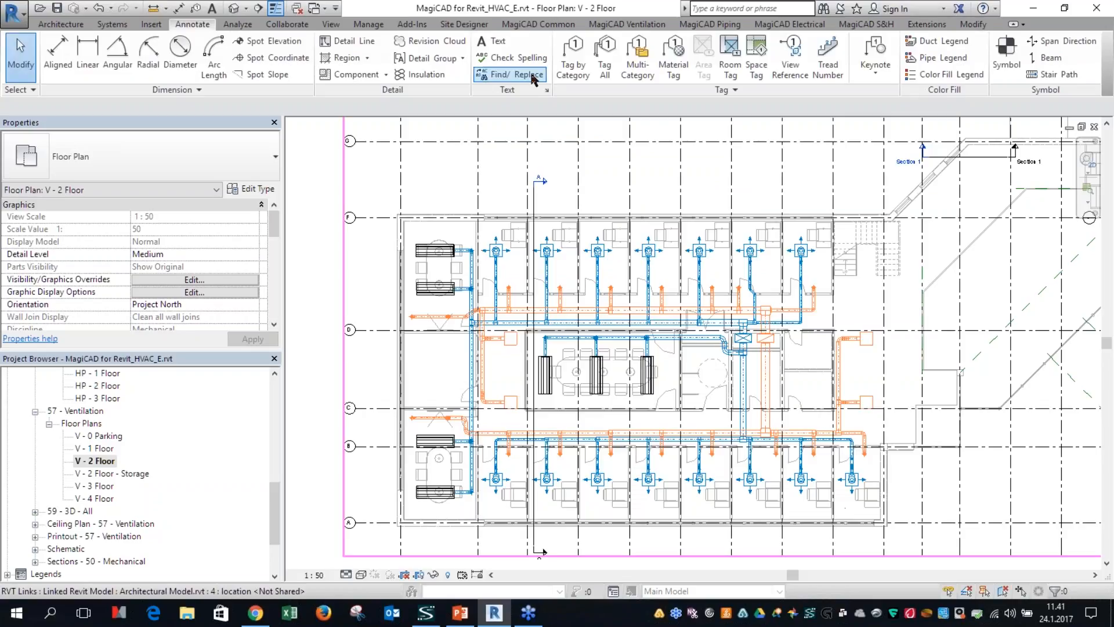
Step: Examine the tags assigned to heating radiators and climate beams under Mechanical Equipment in the MagiCAD Tag Tool
{"action": "left_click", "coordinate": [528, 26]}
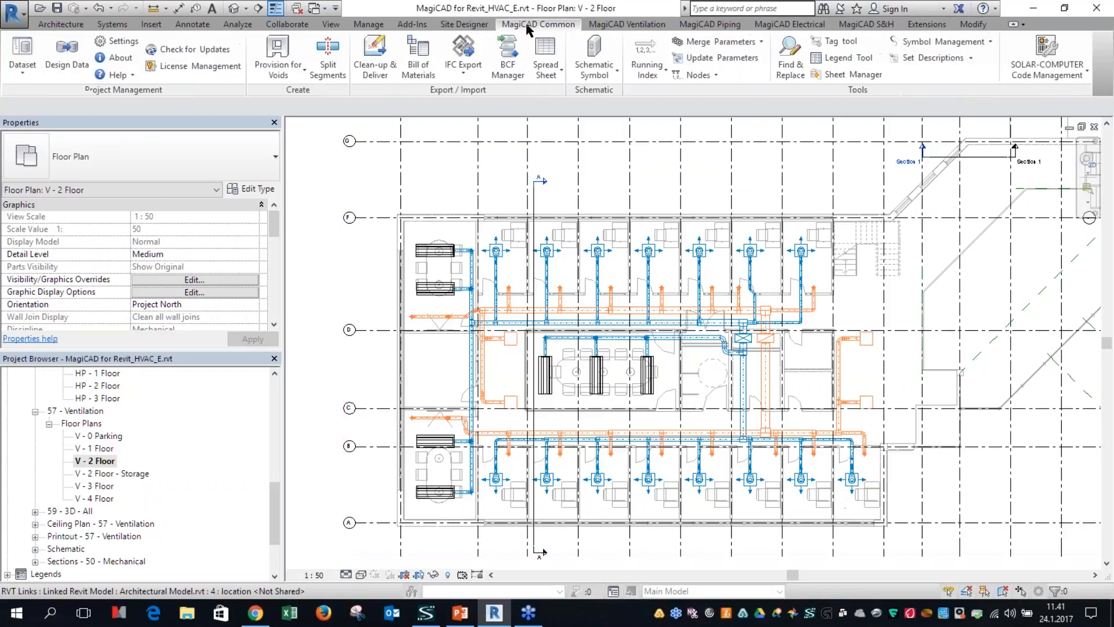
{"action": "left_click", "coordinate": [837, 46]}
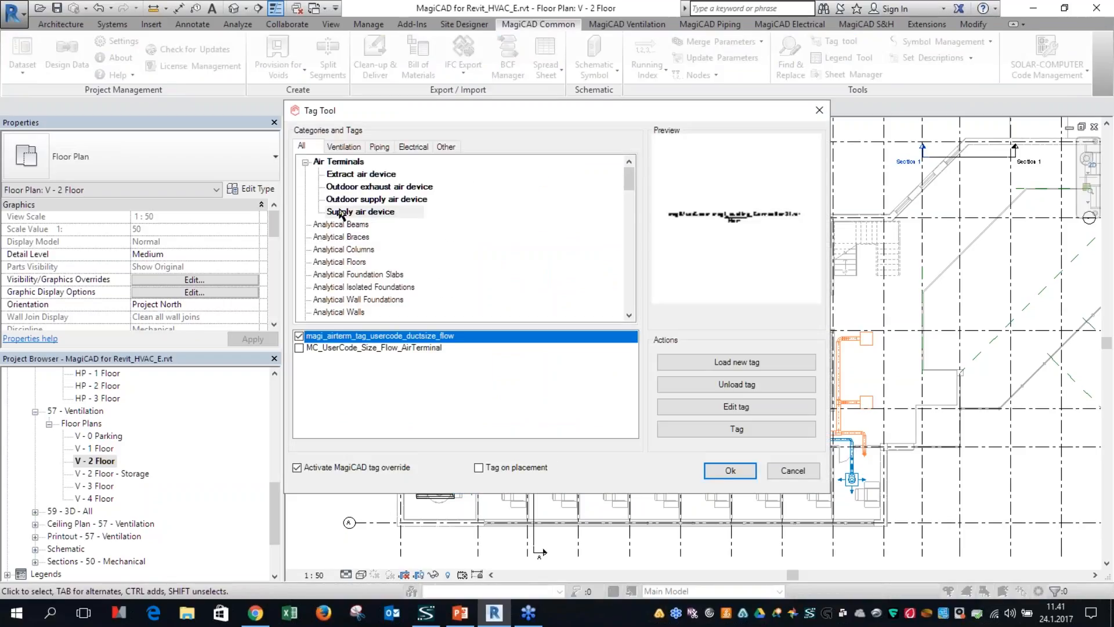
{"action": "left_click", "coordinate": [351, 148]}
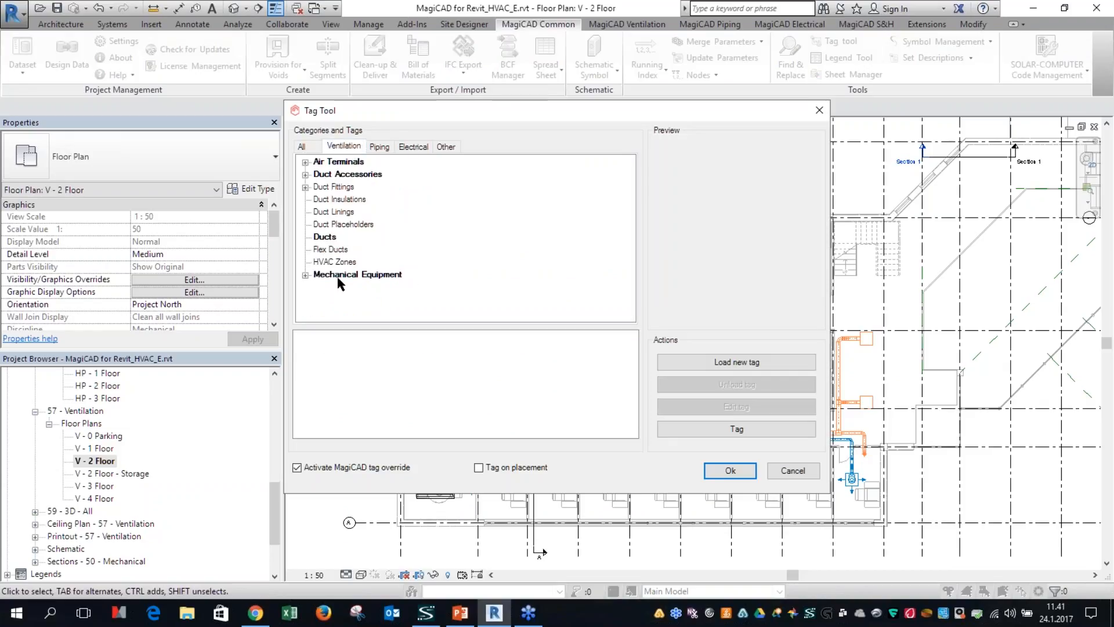
{"action": "left_click", "coordinate": [304, 276]}
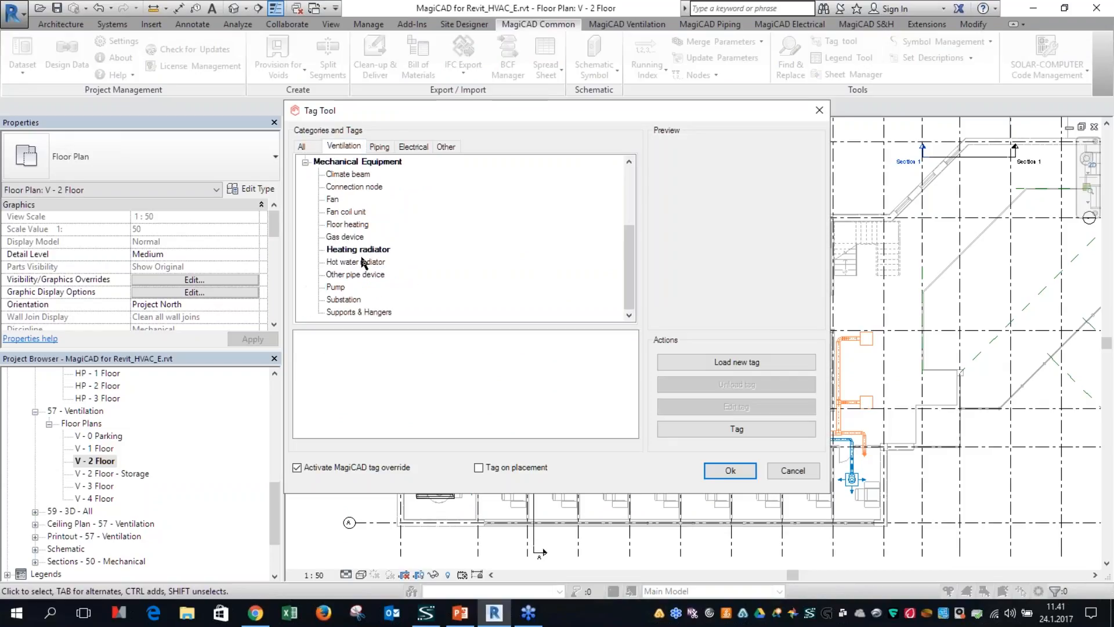
{"action": "left_click", "coordinate": [360, 251]}
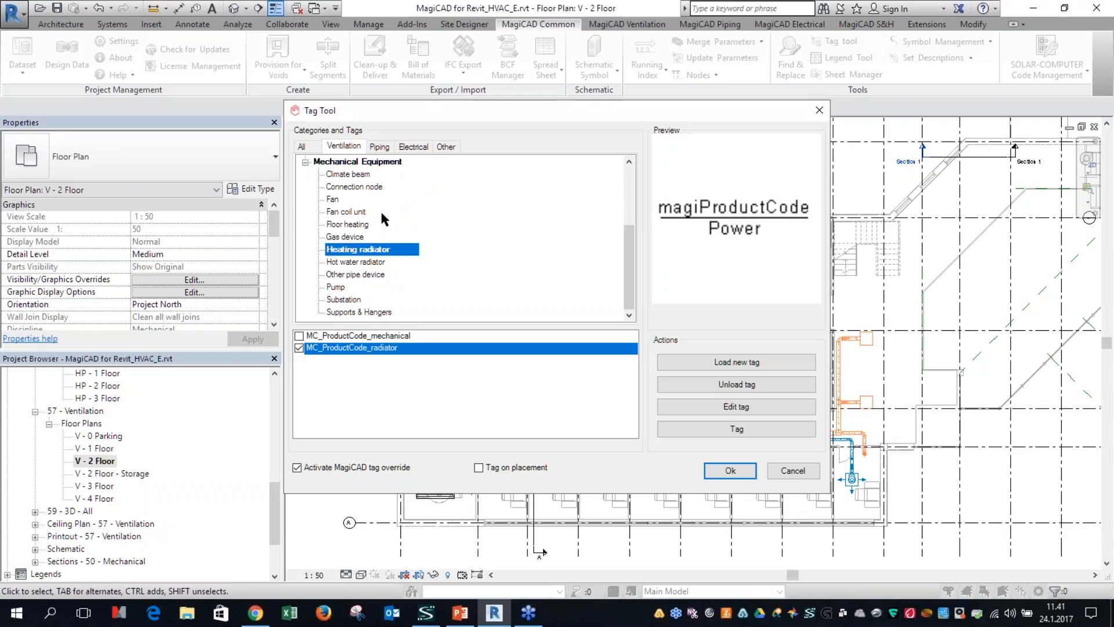
{"action": "left_click", "coordinate": [348, 174]}
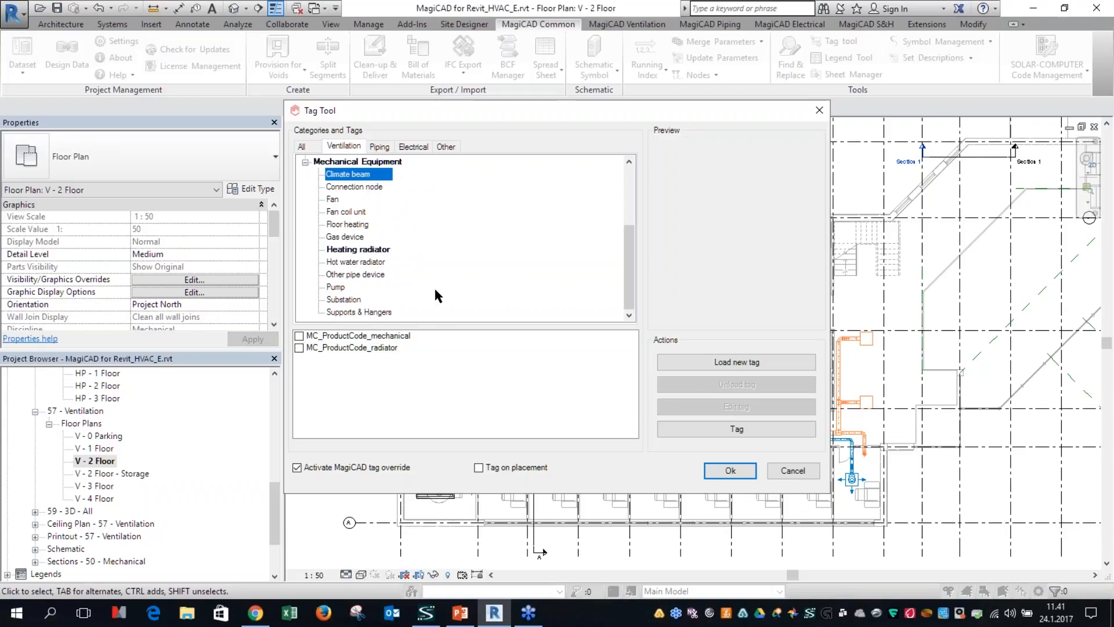
Step: Check the tag assigned to supply air devices and enable tagging on placement in the Tag Tool
{"action": "scroll", "coordinate": [360, 209], "scroll_direction": "up", "scroll_amount": 3}
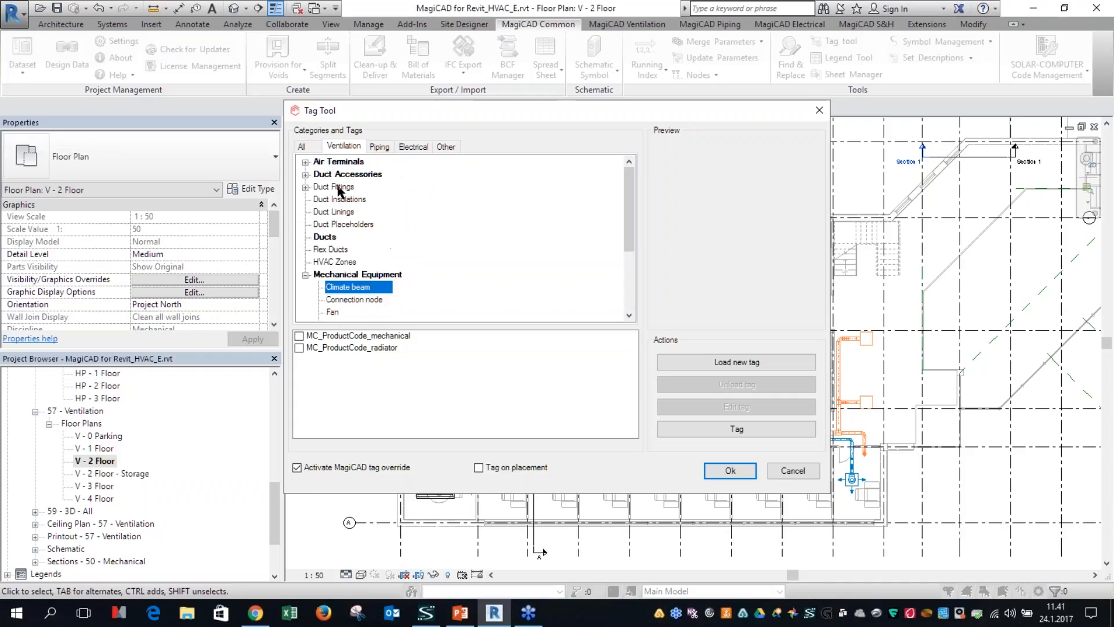
{"action": "left_click", "coordinate": [306, 163]}
{"action": "left_click", "coordinate": [369, 214]}
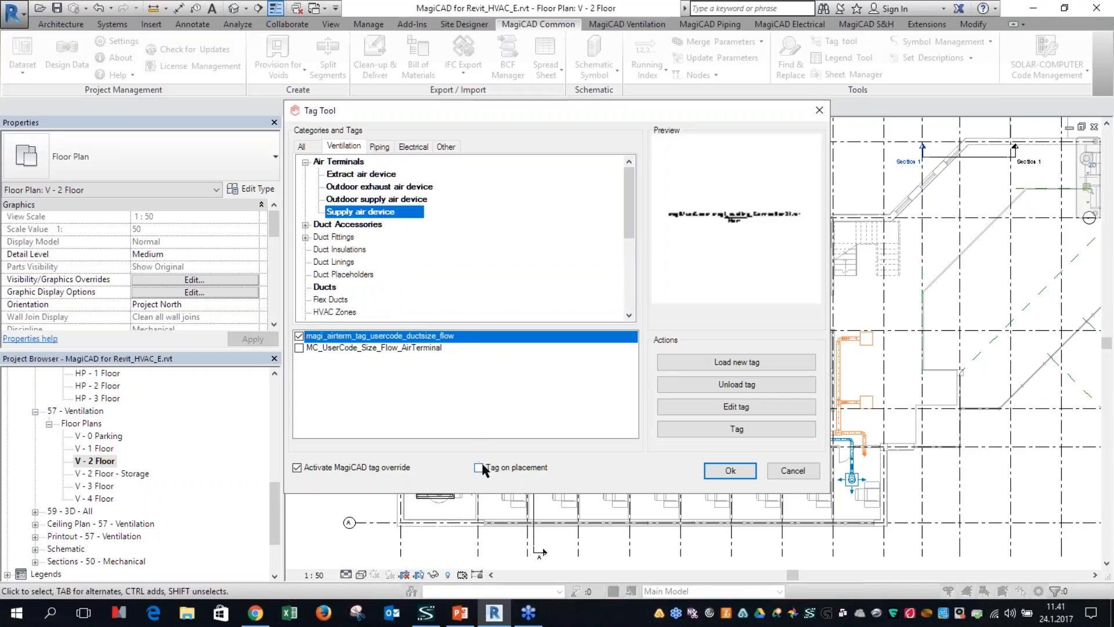
{"action": "key", "text": "ctrl"}
{"action": "key", "text": "ctrl"}
{"action": "left_click", "coordinate": [479, 469]}
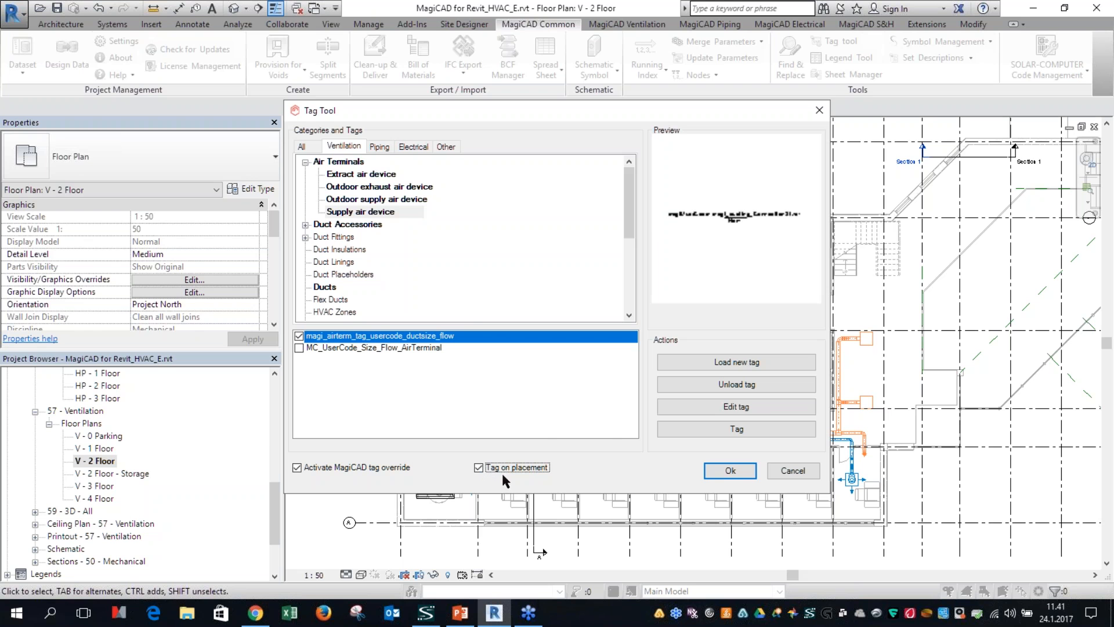
{"action": "left_click", "coordinate": [717, 469]}
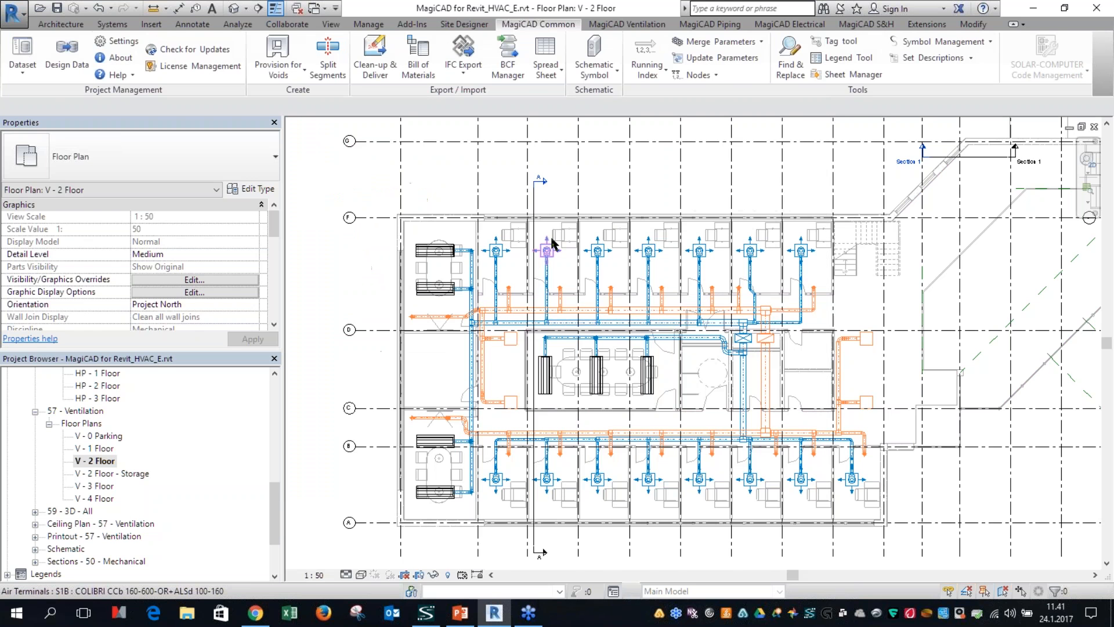
Step: Create a device similar to the S1B COLIBRI supply air terminal in the second office, placing it freely in the empty area above the offices
{"action": "scroll", "coordinate": [549, 265], "scroll_direction": "up", "scroll_amount": 5}
{"action": "left_click", "coordinate": [549, 265]}
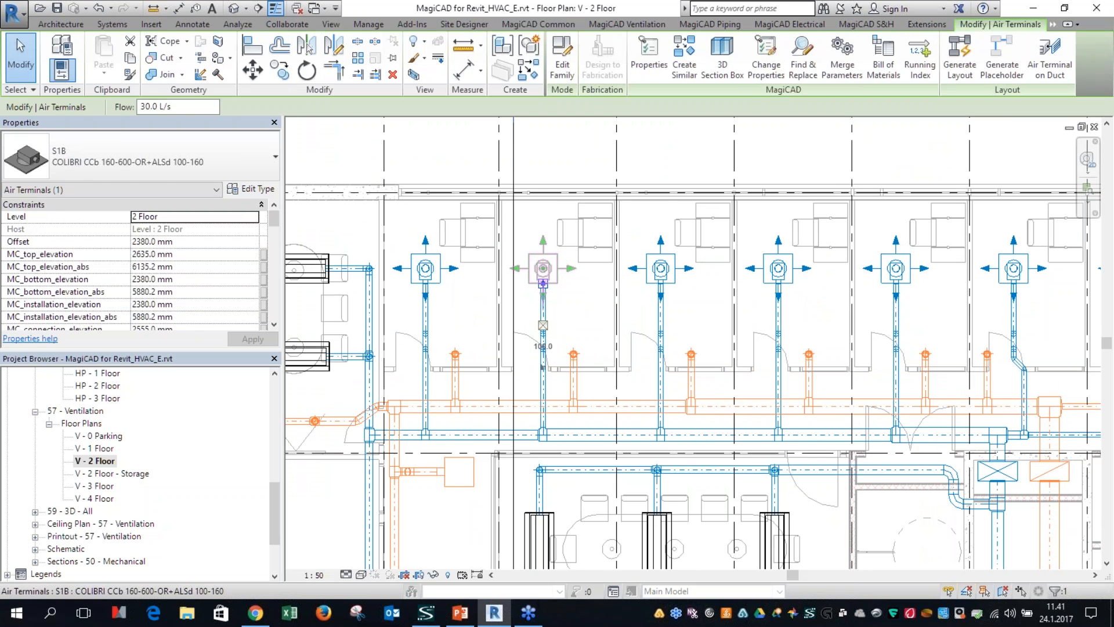
{"action": "left_click", "coordinate": [685, 77]}
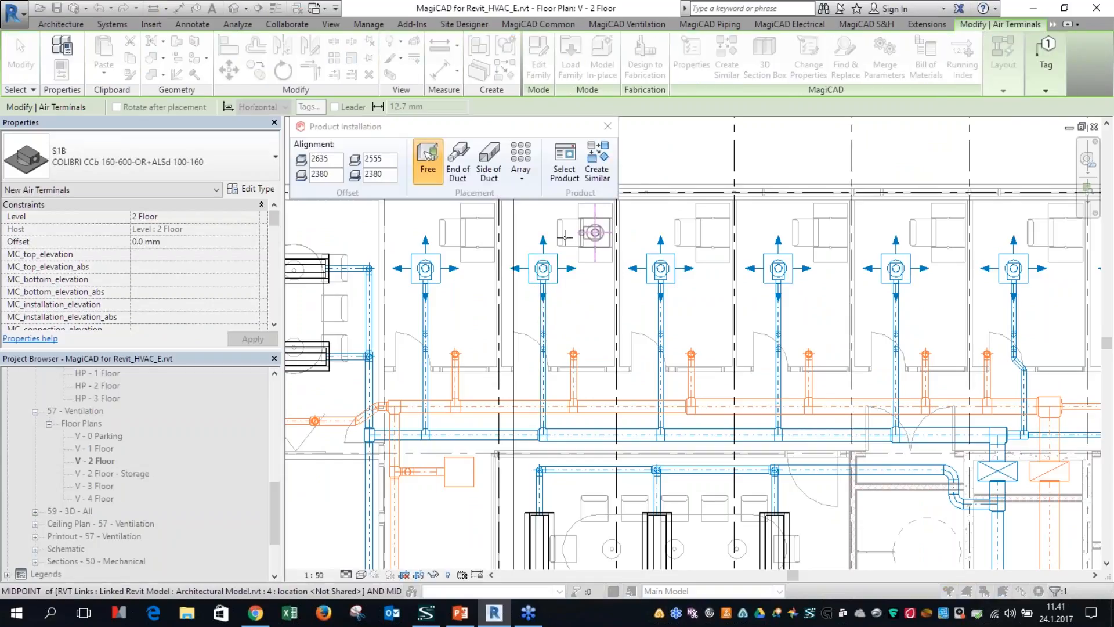
{"action": "middle_click_drag", "start_coordinate": [720, 274], "coordinate": [793, 437]}
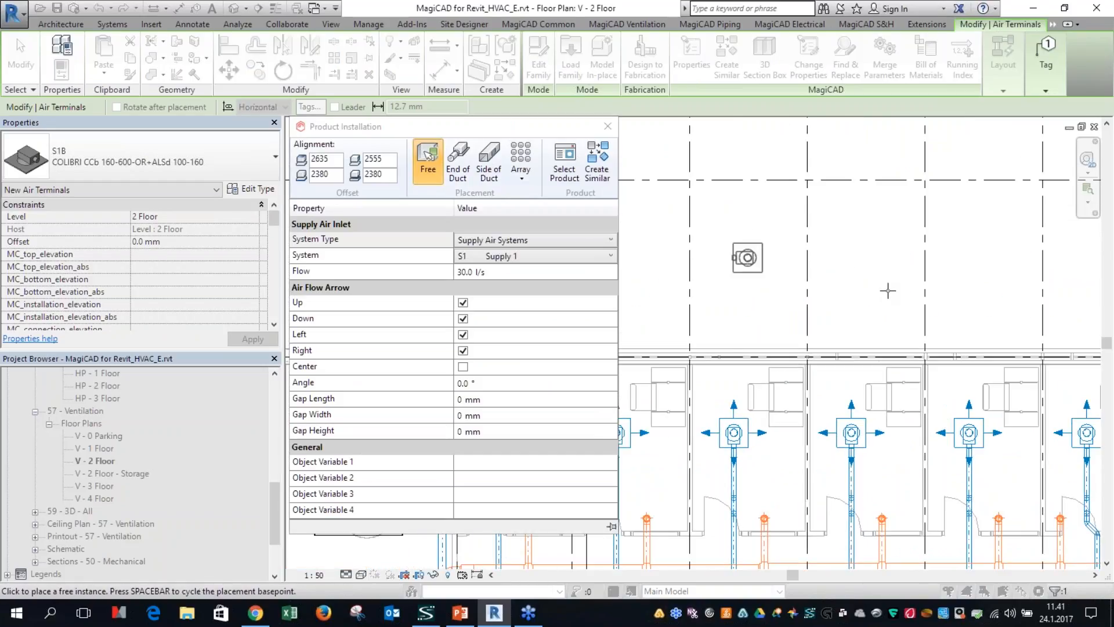
{"action": "left_click", "coordinate": [748, 258]}
{"action": "right_click", "coordinate": [865, 262]}
{"action": "left_click", "coordinate": [864, 264]}
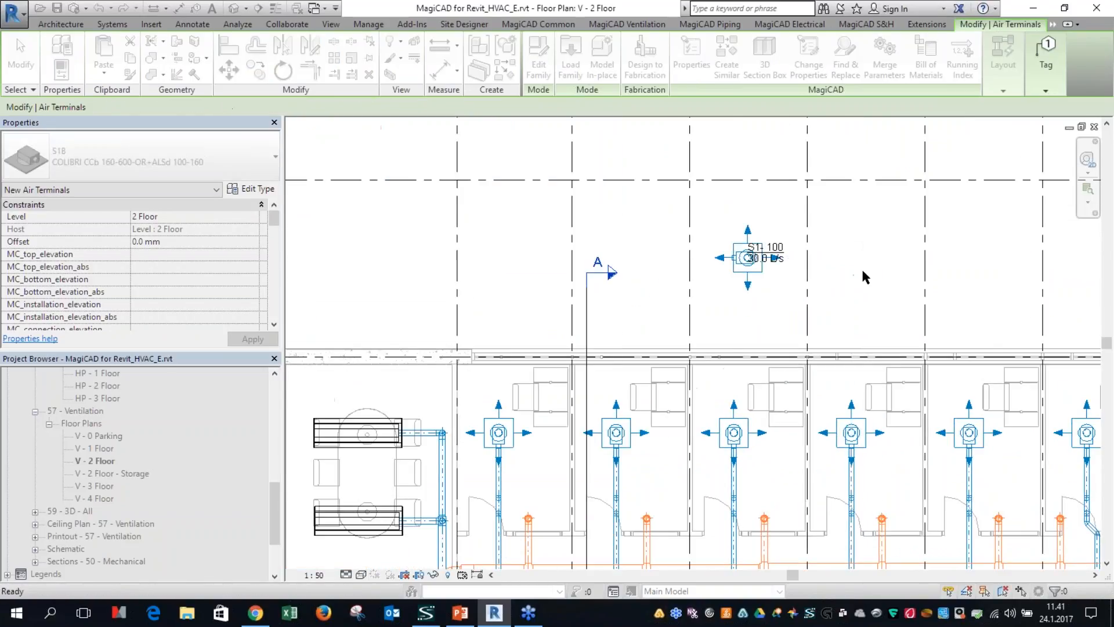
Step: Move the new air terminal's tag clear of the device, to just below its lower right corner
{"action": "scroll", "coordinate": [772, 259], "scroll_direction": "up", "scroll_amount": 2}
{"action": "scroll", "coordinate": [778, 258], "scroll_direction": "up", "scroll_amount": 1}
{"action": "left_click", "coordinate": [741, 257]}
{"action": "left_click_drag", "start_coordinate": [740, 257], "coordinate": [787, 335]}
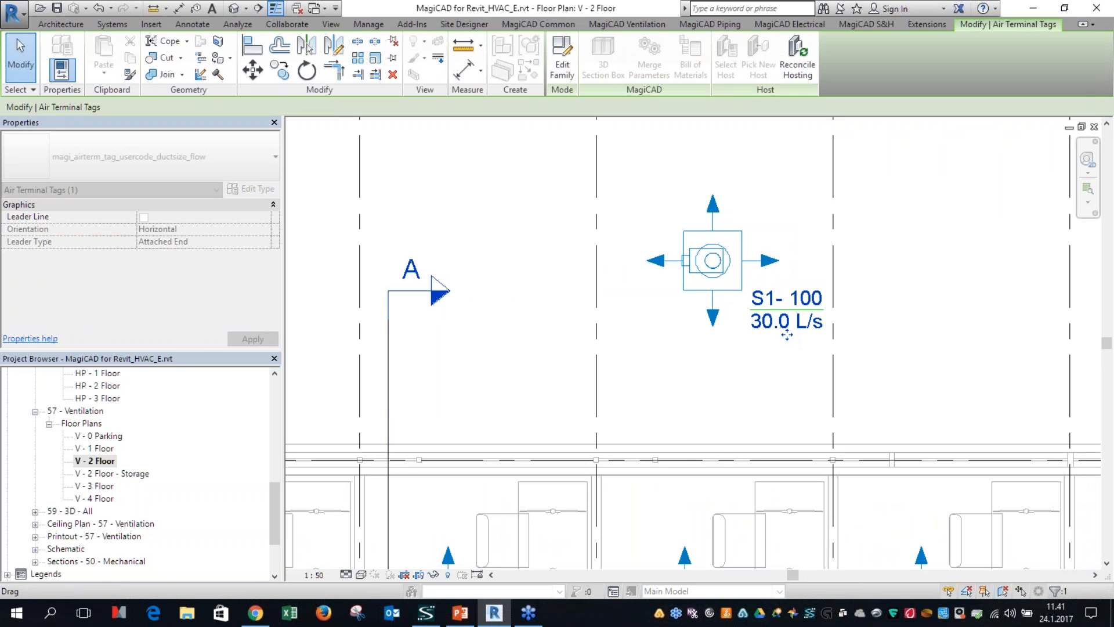
{"action": "left_click", "coordinate": [685, 405]}
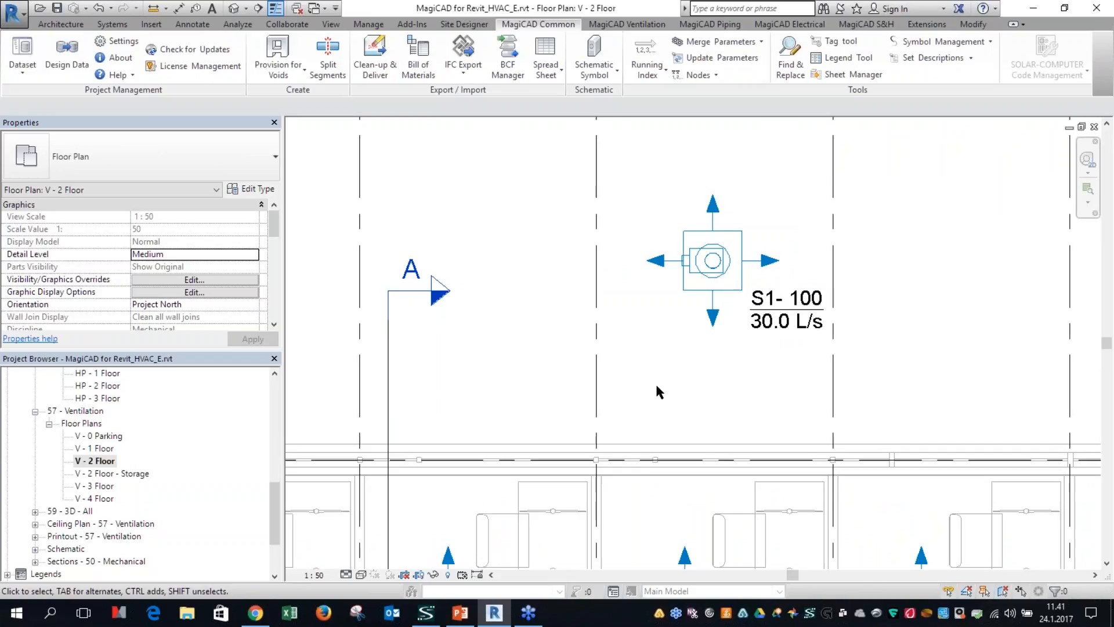
Step: Assign the MC_UserCode_Size_Flow_AirTerminal tag to supply air devices in the Tag Tool
{"action": "left_click", "coordinate": [831, 46]}
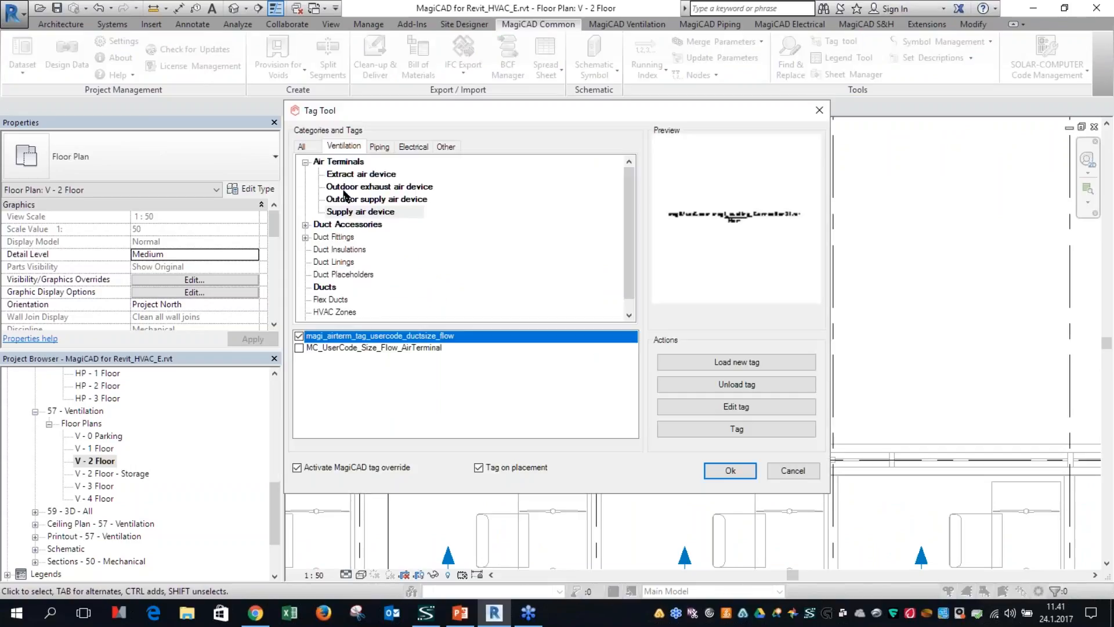
{"action": "left_click", "coordinate": [361, 215]}
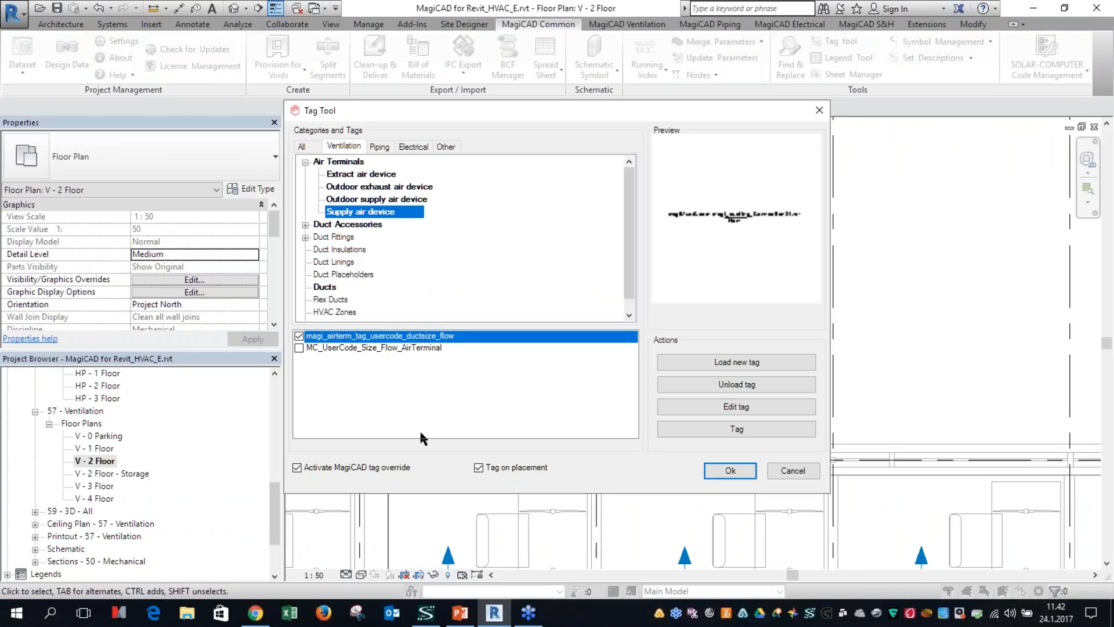
{"action": "left_click", "coordinate": [300, 348]}
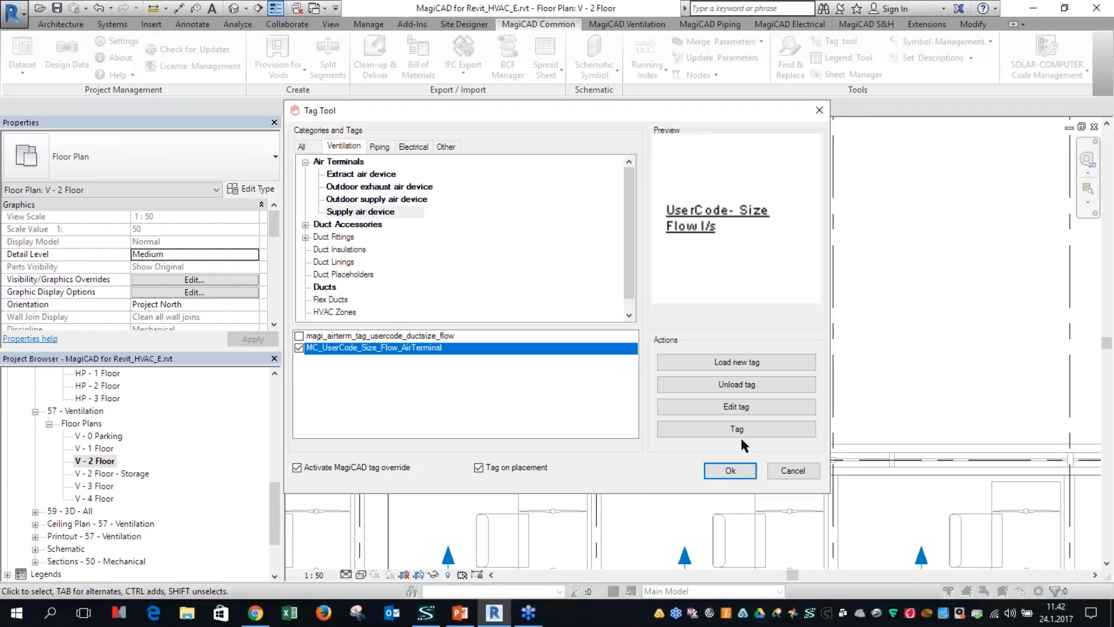
Step: Tag the air terminal above the offices with the assigned tag, then end the tagging command
{"action": "left_click", "coordinate": [727, 430]}
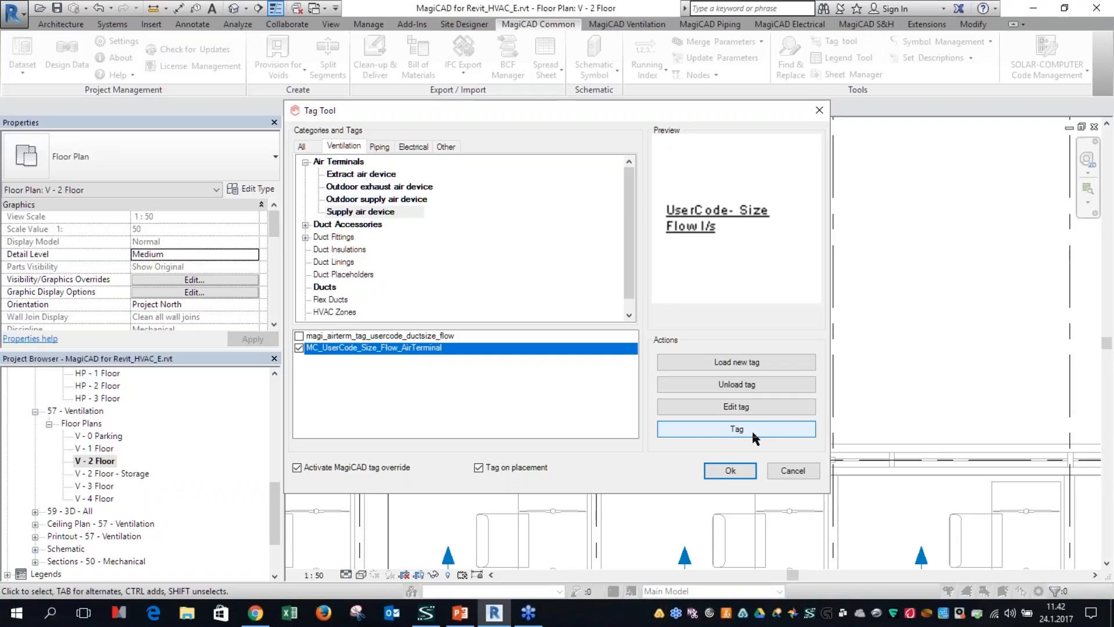
{"action": "left_click", "coordinate": [746, 427]}
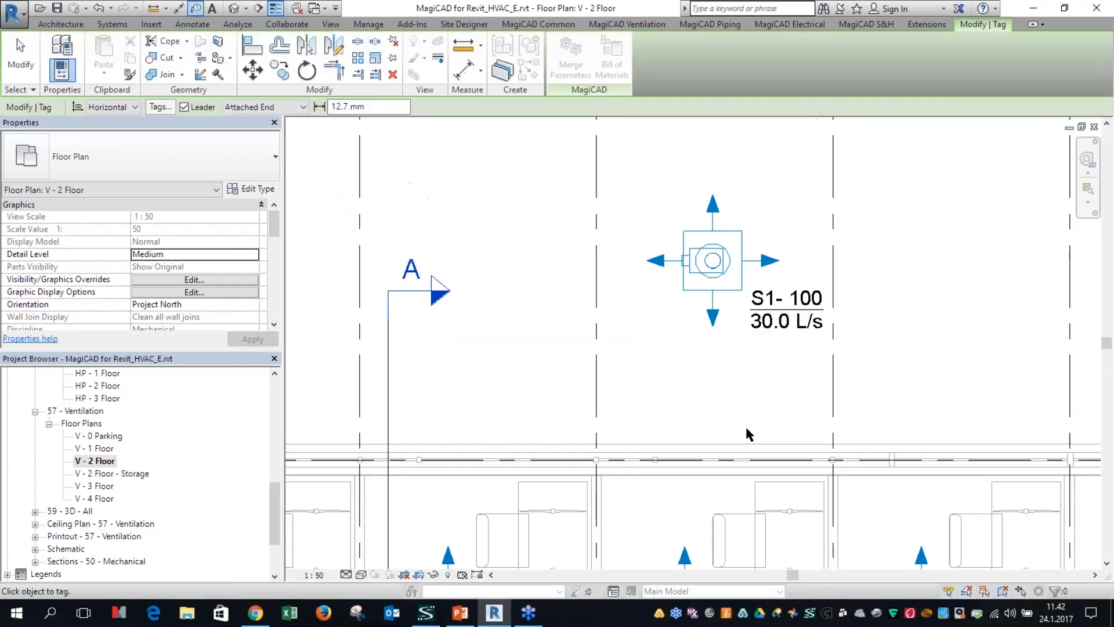
{"action": "left_click", "coordinate": [717, 270]}
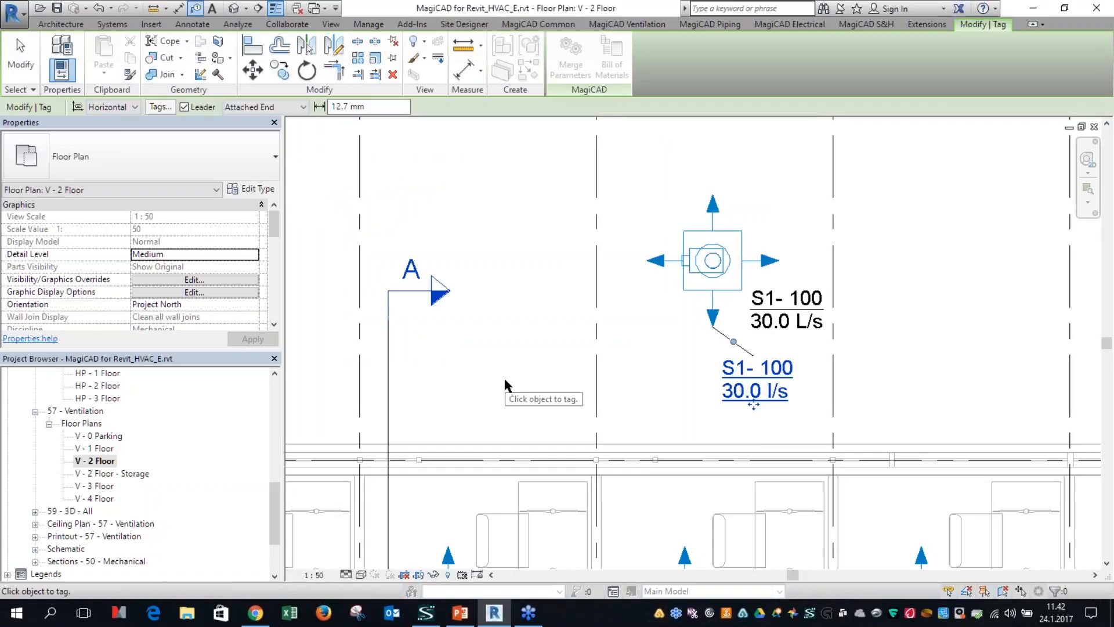
{"action": "right_click", "coordinate": [517, 241]}
{"action": "left_click", "coordinate": [532, 247]}
{"action": "right_click", "coordinate": [533, 249]}
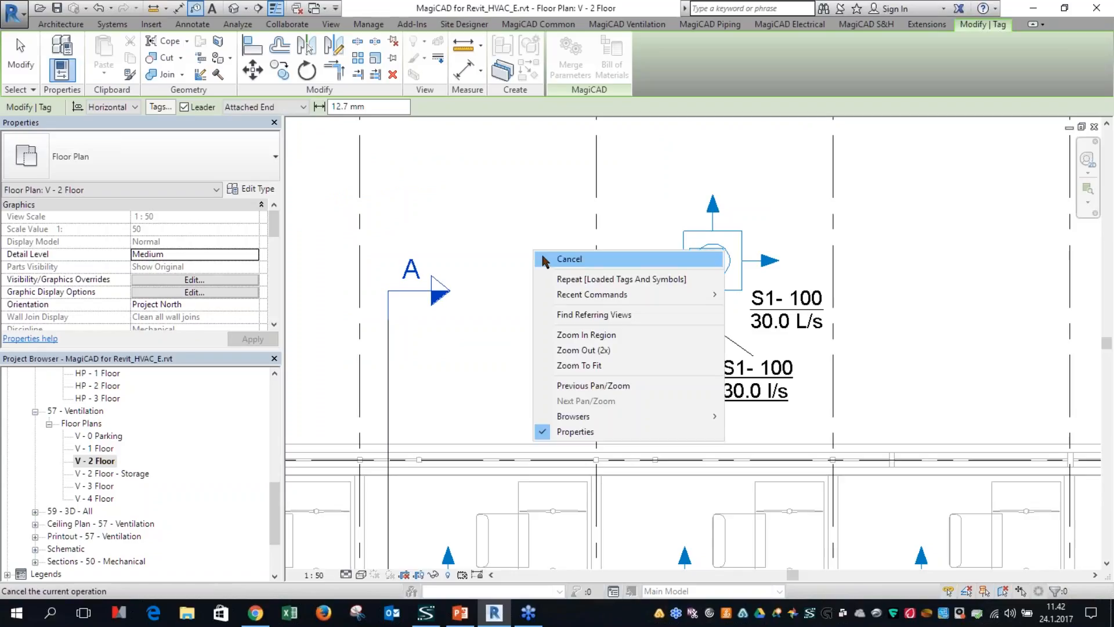
{"action": "left_click", "coordinate": [594, 260]}
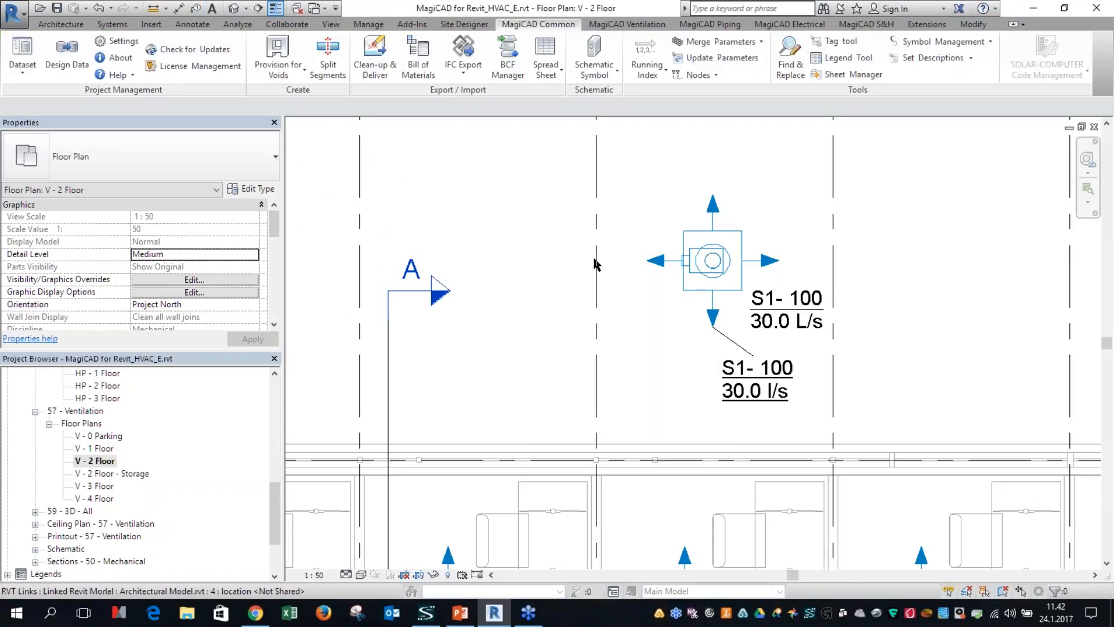
Step: Turn off tagging on placement in the Tag Tool and reassign the magi_airterm_tag_usercode_ductsize_flow tag to supply air devices
{"action": "left_click", "coordinate": [836, 50]}
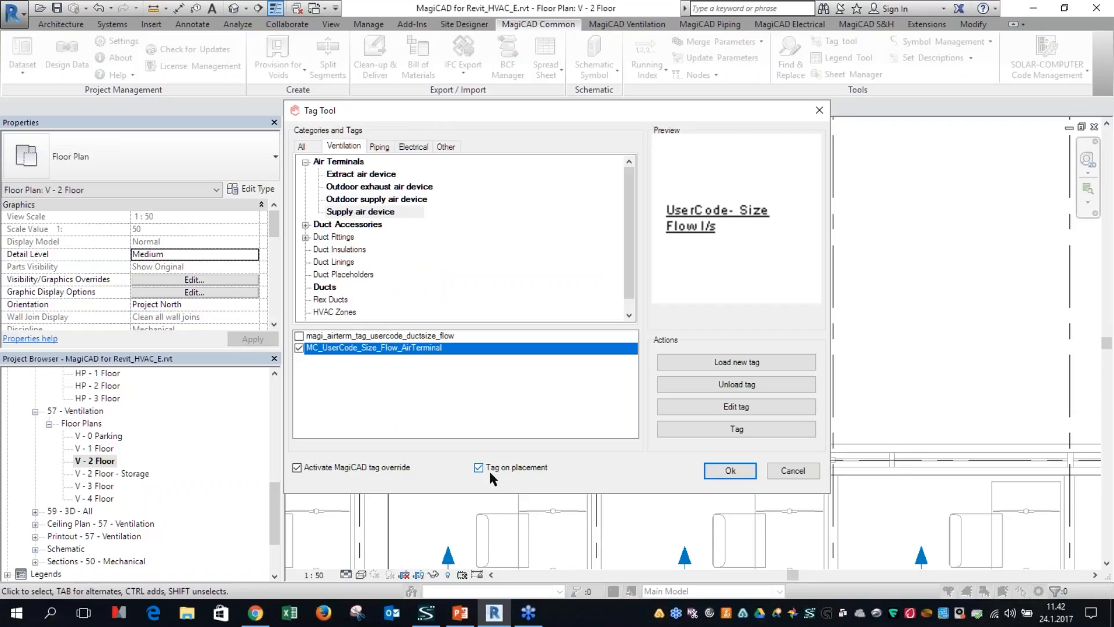
{"action": "key", "text": "ctrl"}
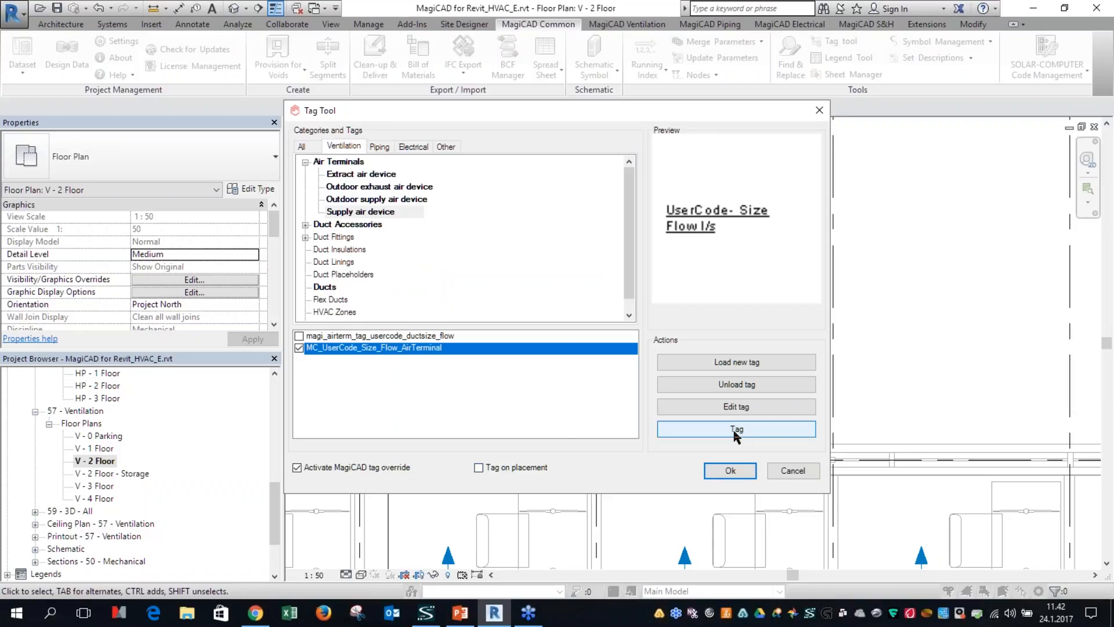
{"action": "key", "text": "ctrl"}
{"action": "left_click", "coordinate": [337, 336]}
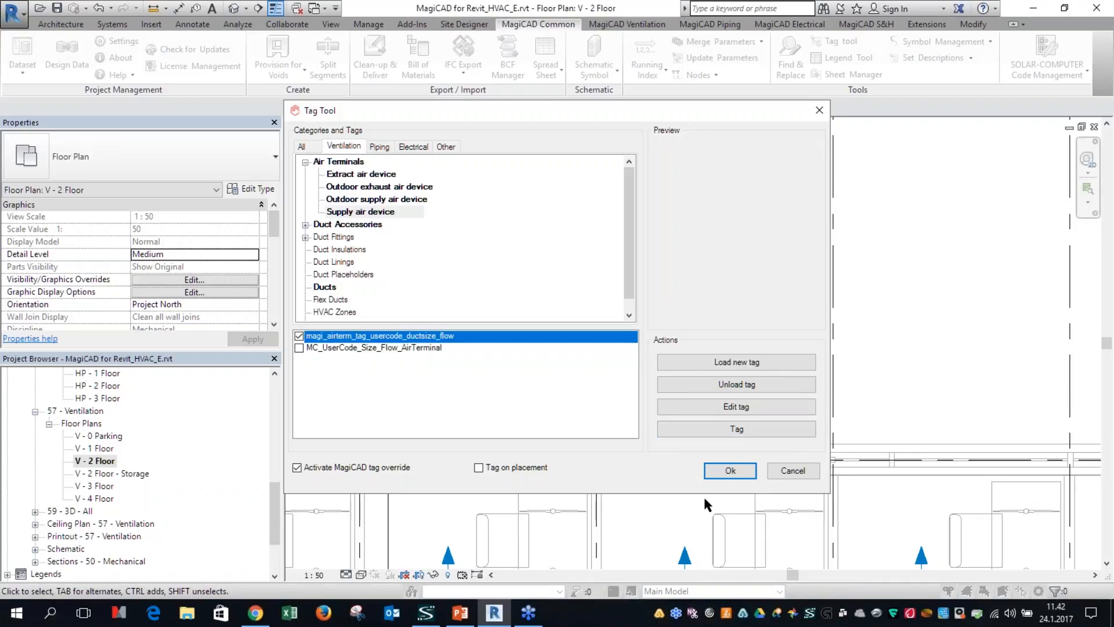
{"action": "left_click", "coordinate": [726, 430]}
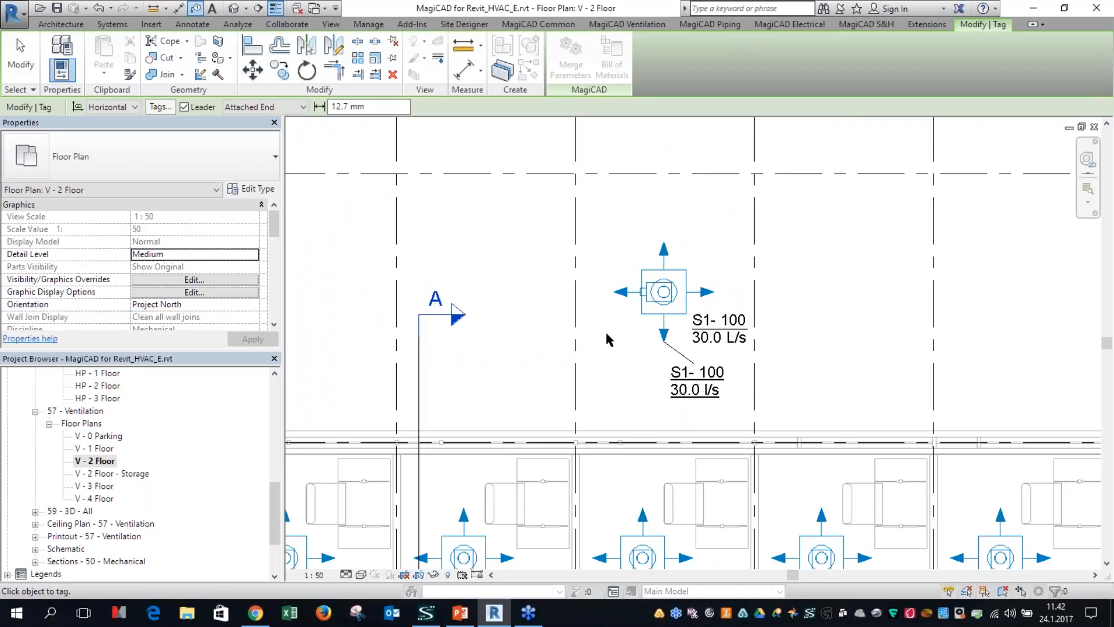
{"action": "key", "text": "Escape"}
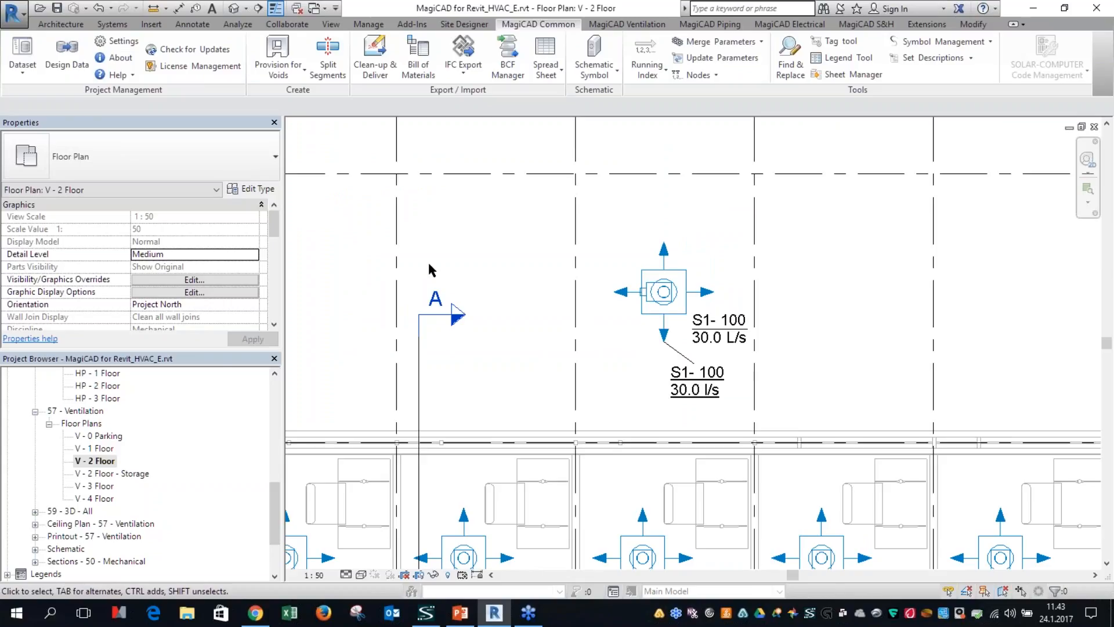
{"action": "scroll", "coordinate": [458, 326], "scroll_direction": "down", "scroll_amount": 1}
{"action": "middle_click_drag", "start_coordinate": [458, 329], "coordinate": [542, 292]}
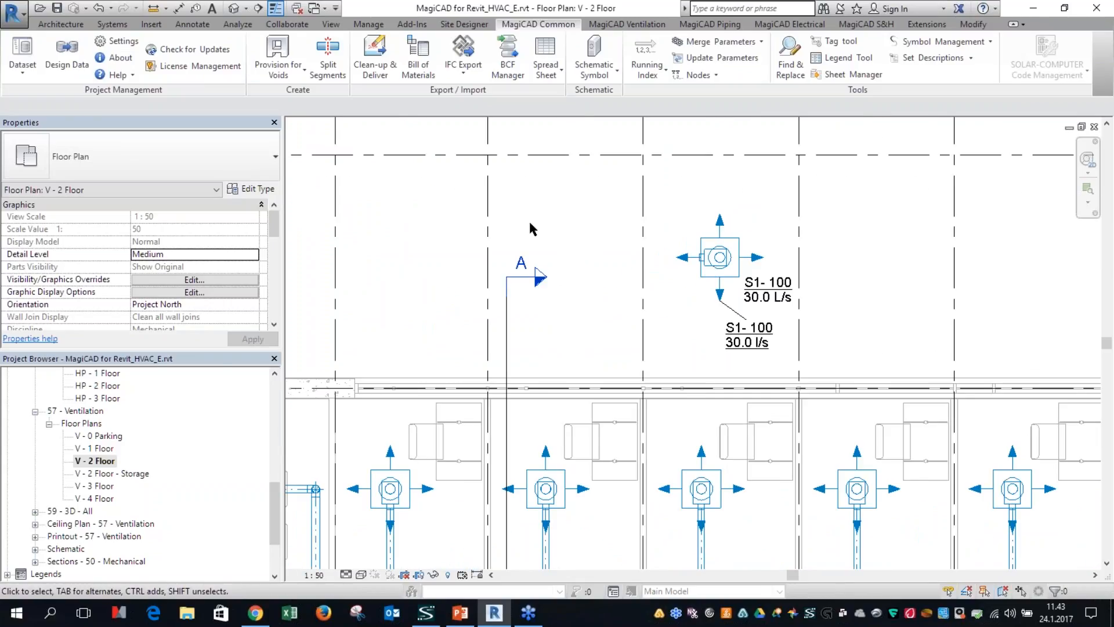
{"action": "left_click", "coordinate": [625, 25]}
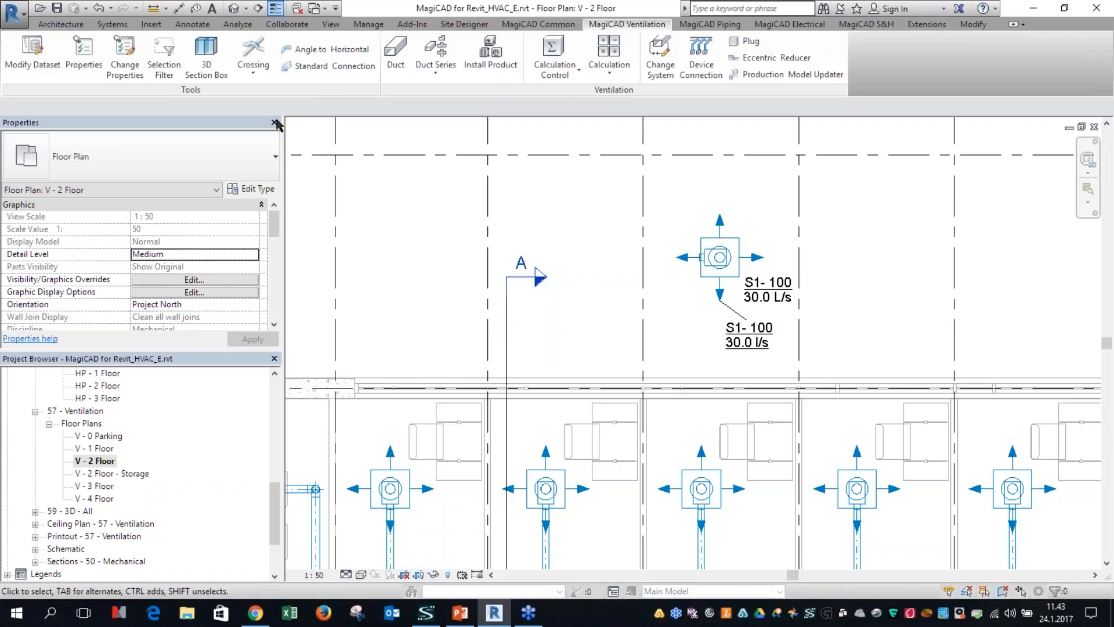
{"action": "scroll", "coordinate": [400, 61], "scroll_direction": "down", "scroll_amount": 1}
{"action": "scroll", "coordinate": [444, 64], "scroll_direction": "down", "scroll_amount": 1}
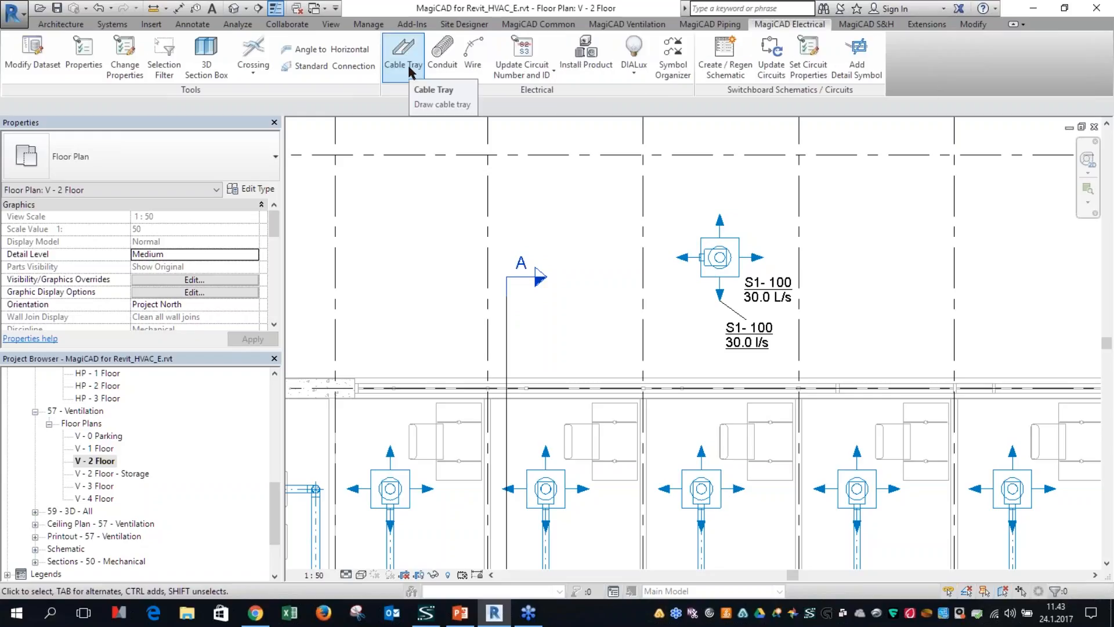
{"action": "left_click", "coordinate": [622, 26]}
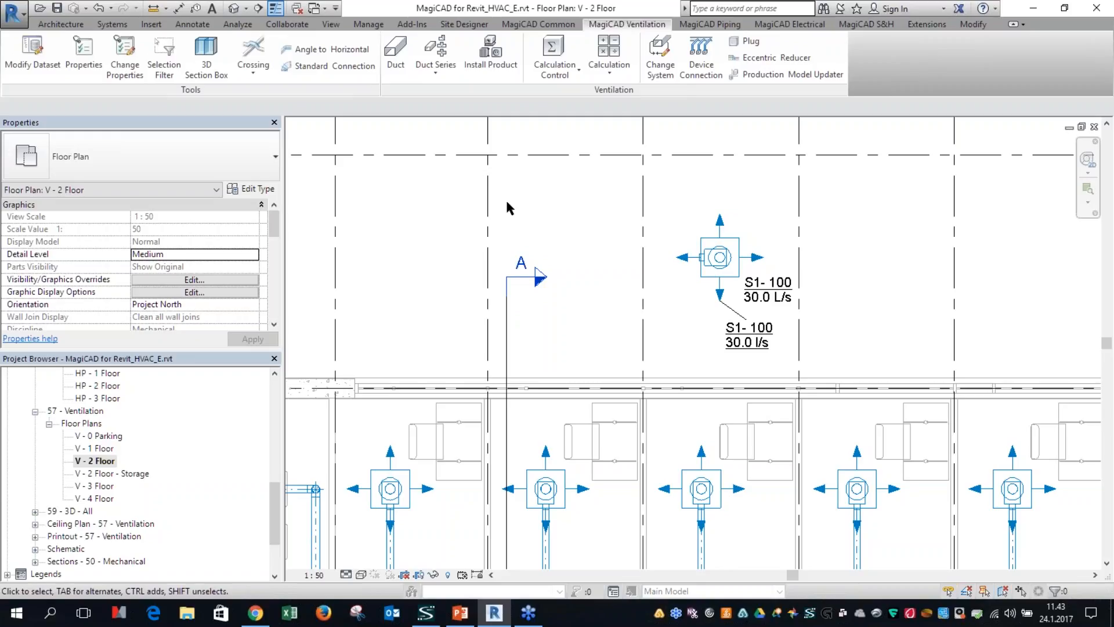
Step: Create a temporary 3D section box with a 100 offset around the empty room in grid bay C–D, tiling the associated views
{"action": "scroll", "coordinate": [458, 272], "scroll_direction": "down", "scroll_amount": 3}
{"action": "middle_click_drag", "start_coordinate": [450, 348], "coordinate": [619, 202]}
{"action": "scroll", "coordinate": [544, 282], "scroll_direction": "up", "scroll_amount": 5}
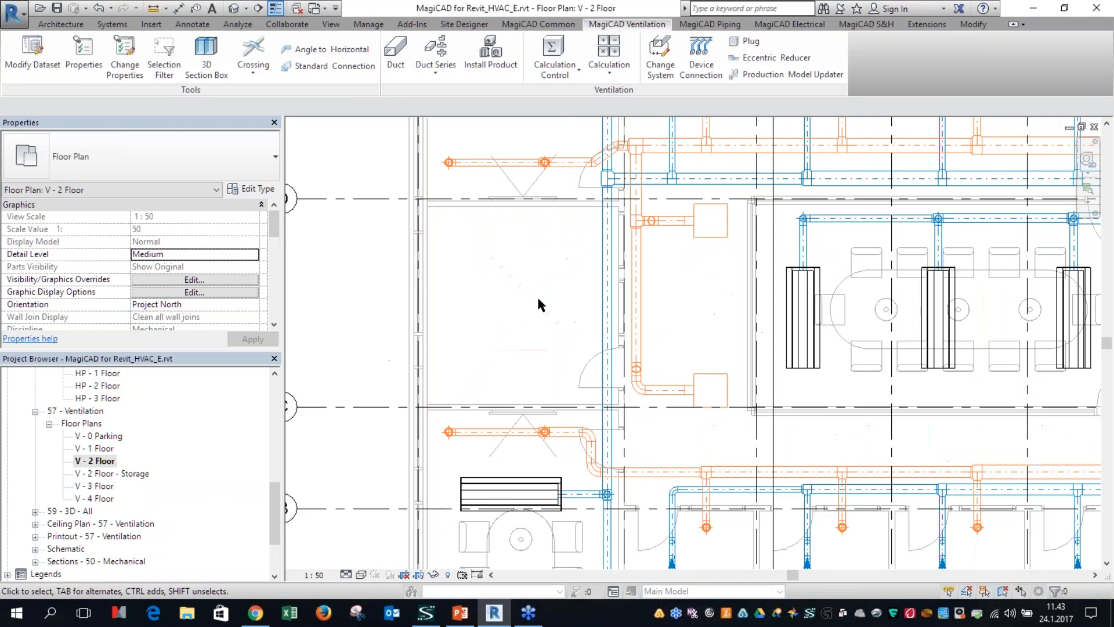
{"action": "left_click", "coordinate": [540, 285]}
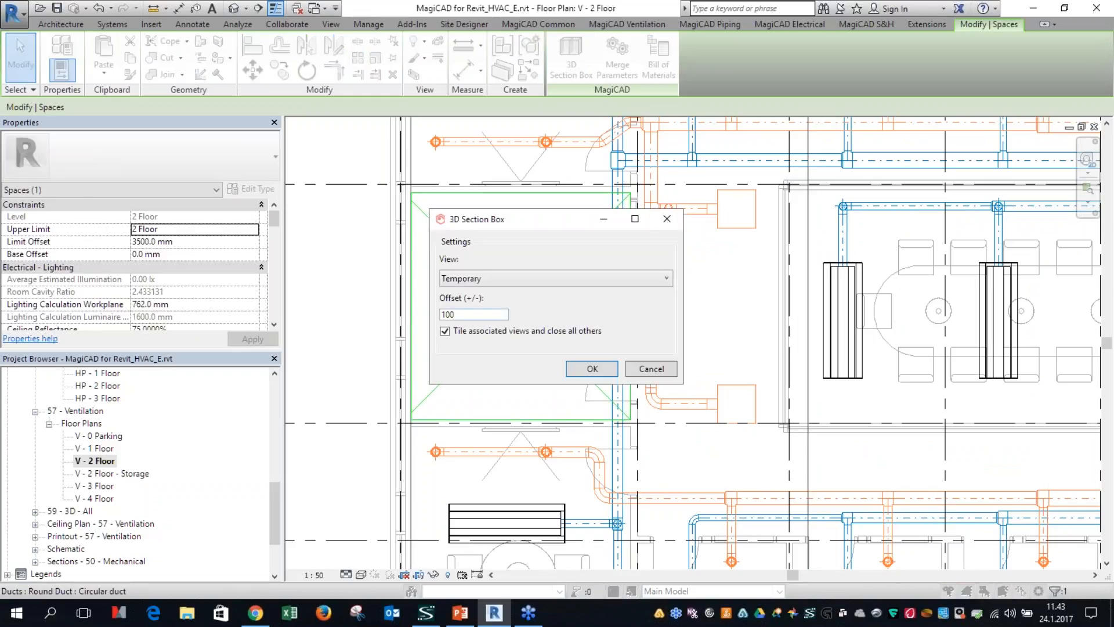
{"action": "left_click", "coordinate": [586, 368]}
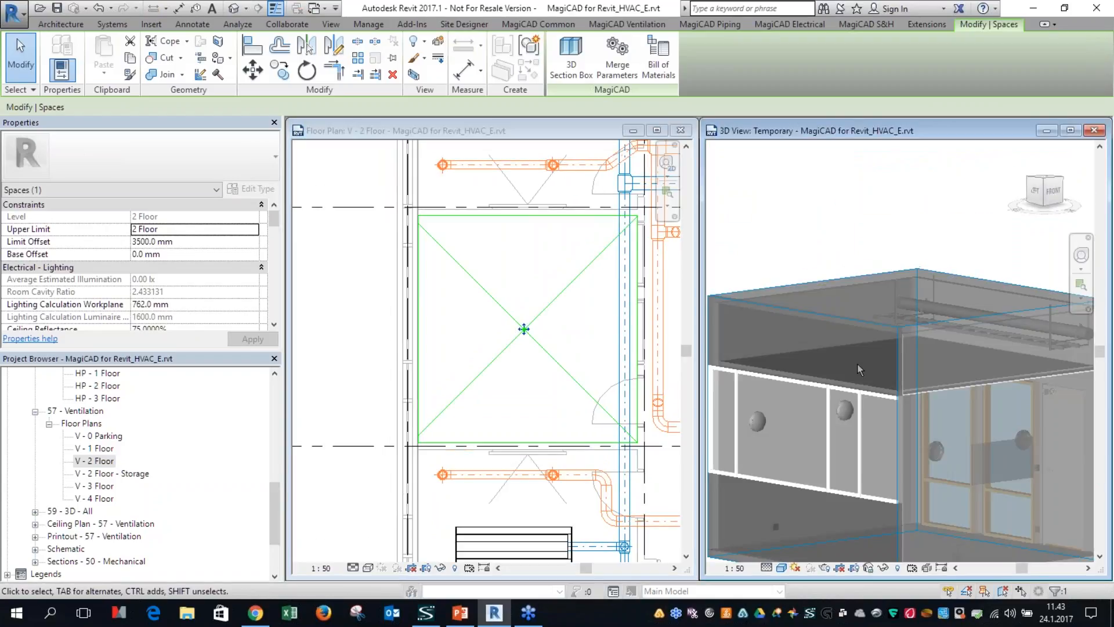
Step: Examine the round duct and cable ladder above the room's ceiling in the temporary 3D view
{"action": "left_click", "coordinate": [894, 331]}
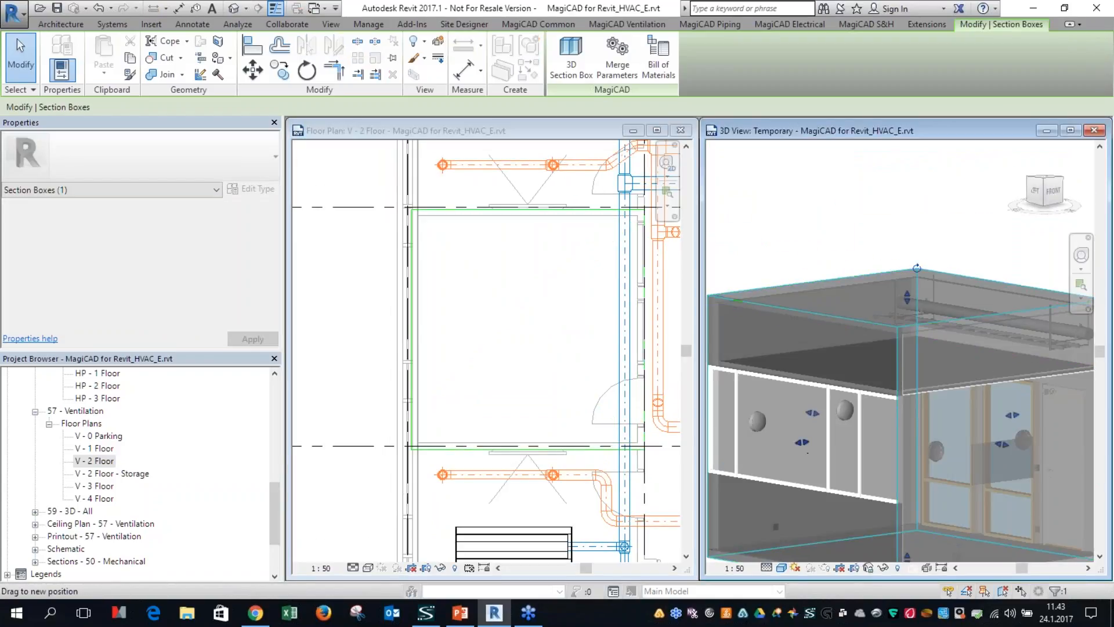
{"action": "mouse_move", "coordinate": [899, 446]}
{"action": "middle_mouse_down", "text": "shift"}
{"action": "mouse_move", "coordinate": [873, 438]}
{"action": "mouse_move", "coordinate": [900, 458]}
{"action": "middle_mouse_up", "text": "shift"}
{"action": "left_click_drag", "start_coordinate": [1016, 450], "coordinate": [990, 444]}
{"action": "scroll", "coordinate": [966, 311], "scroll_direction": "up", "scroll_amount": 2}
{"action": "left_click_drag", "start_coordinate": [885, 289], "coordinate": [886, 305]}
{"action": "scroll", "coordinate": [936, 323], "scroll_direction": "up", "scroll_amount": 2}
{"action": "middle_click_drag", "start_coordinate": [945, 407], "coordinate": [923, 399], "text": "shift"}
Step: Set up a round supply air duct with a diameter of 200 mm for the room
{"action": "middle_click_drag", "start_coordinate": [608, 350], "coordinate": [419, 315]}
{"action": "left_click", "coordinate": [359, 290]}
{"action": "scroll", "coordinate": [409, 269], "scroll_direction": "up", "scroll_amount": 2}
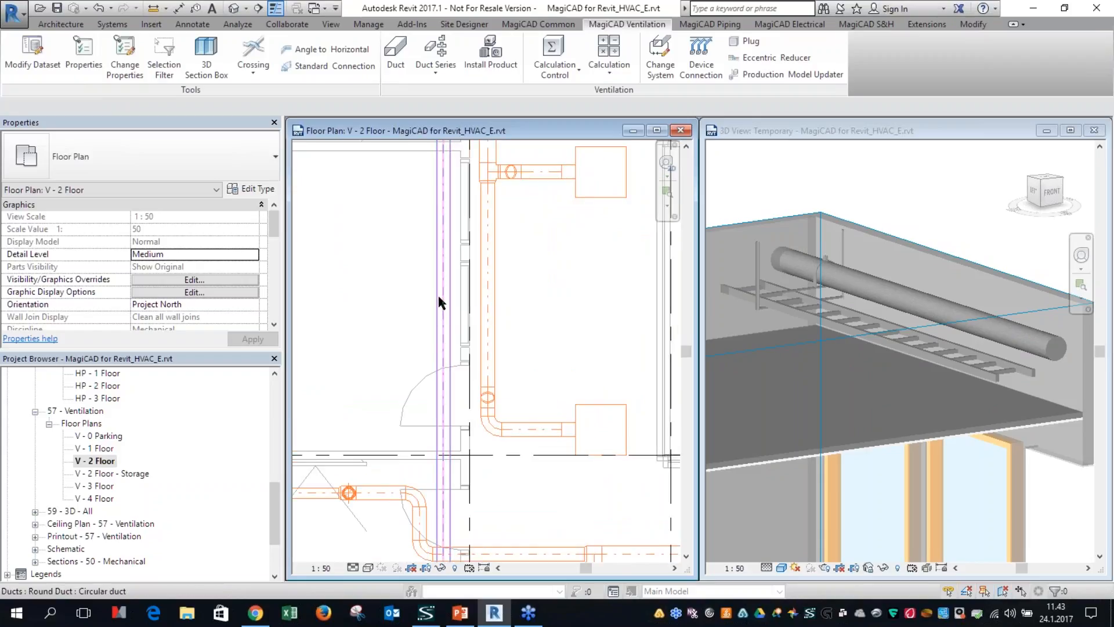
{"action": "middle_click_drag", "start_coordinate": [423, 298], "coordinate": [527, 279]}
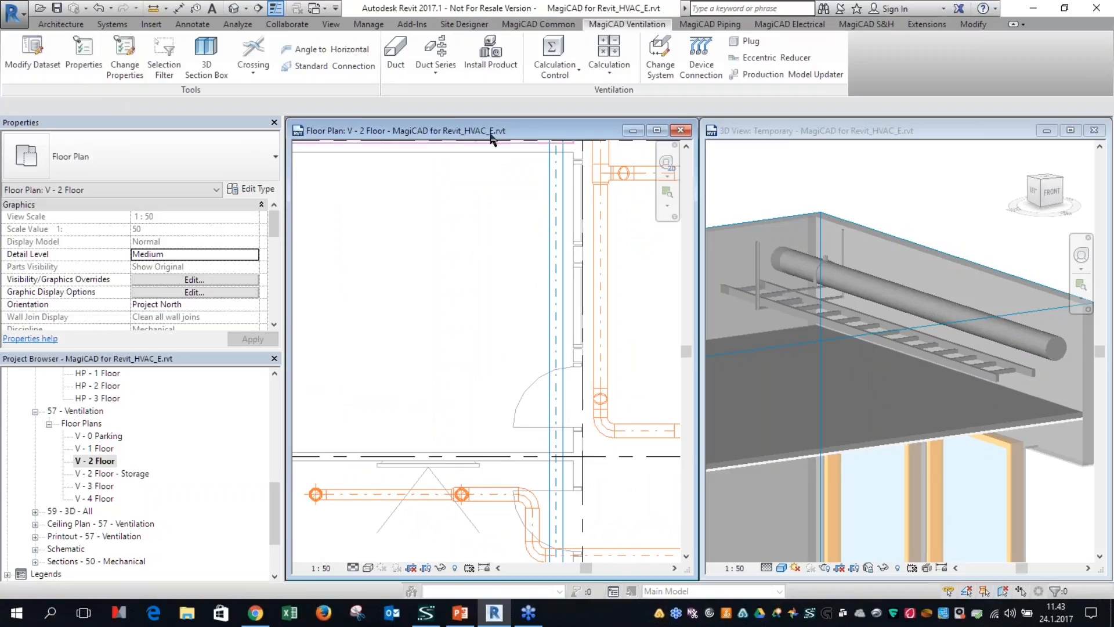
{"action": "left_click", "coordinate": [402, 68]}
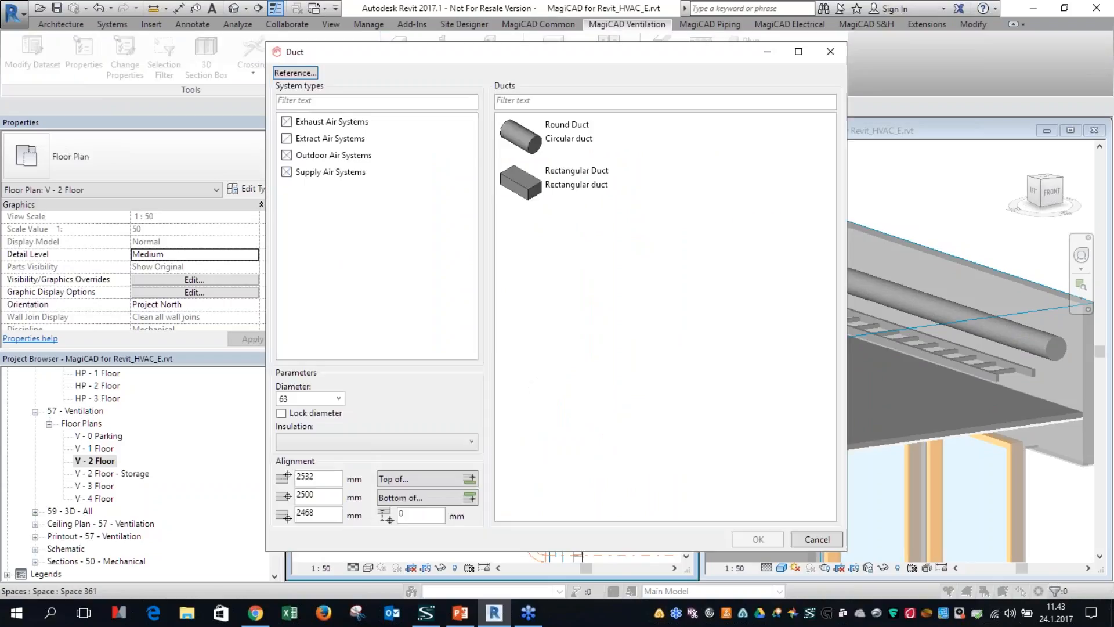
{"action": "left_click", "coordinate": [341, 173]}
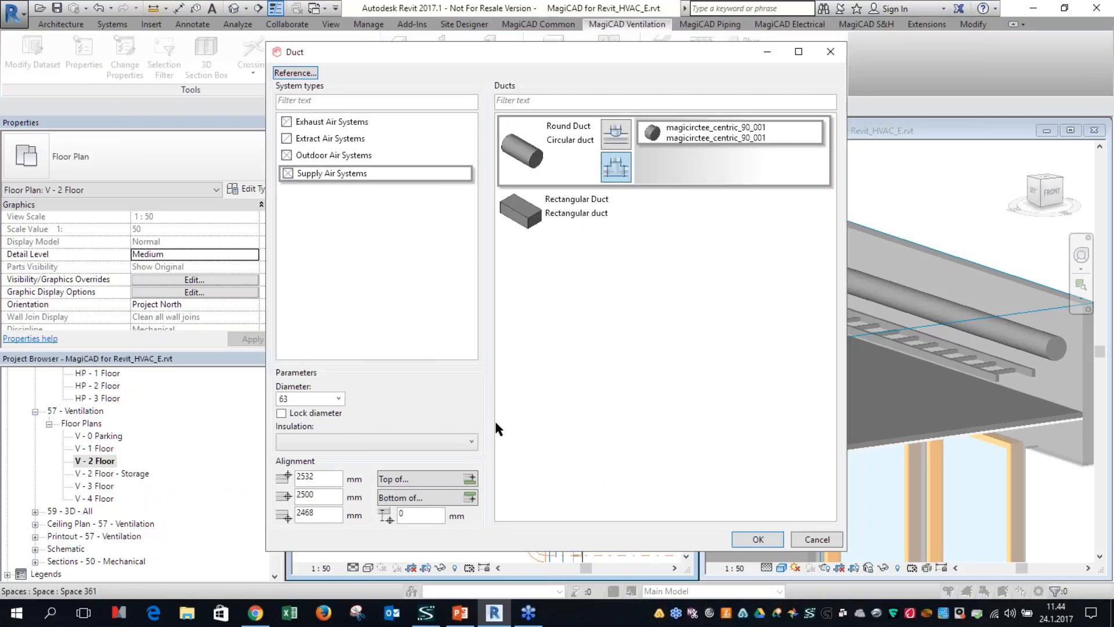
{"action": "left_click_drag", "start_coordinate": [400, 55], "coordinate": [355, 16]}
{"action": "key", "text": "ctrl"}
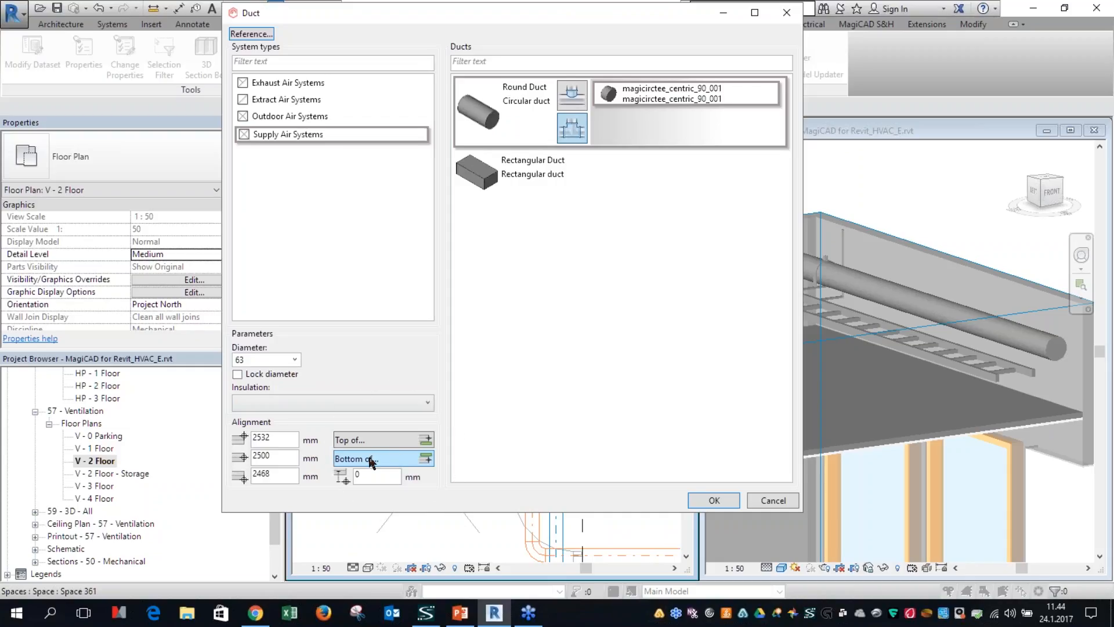
{"action": "left_click", "coordinate": [292, 362]}
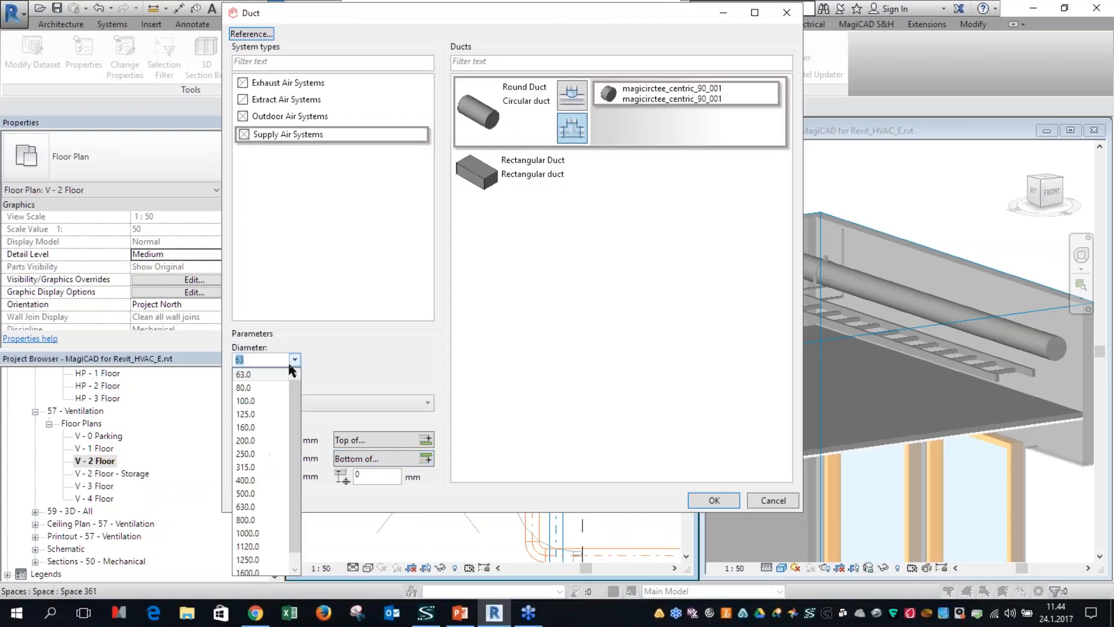
{"action": "left_click", "coordinate": [249, 441]}
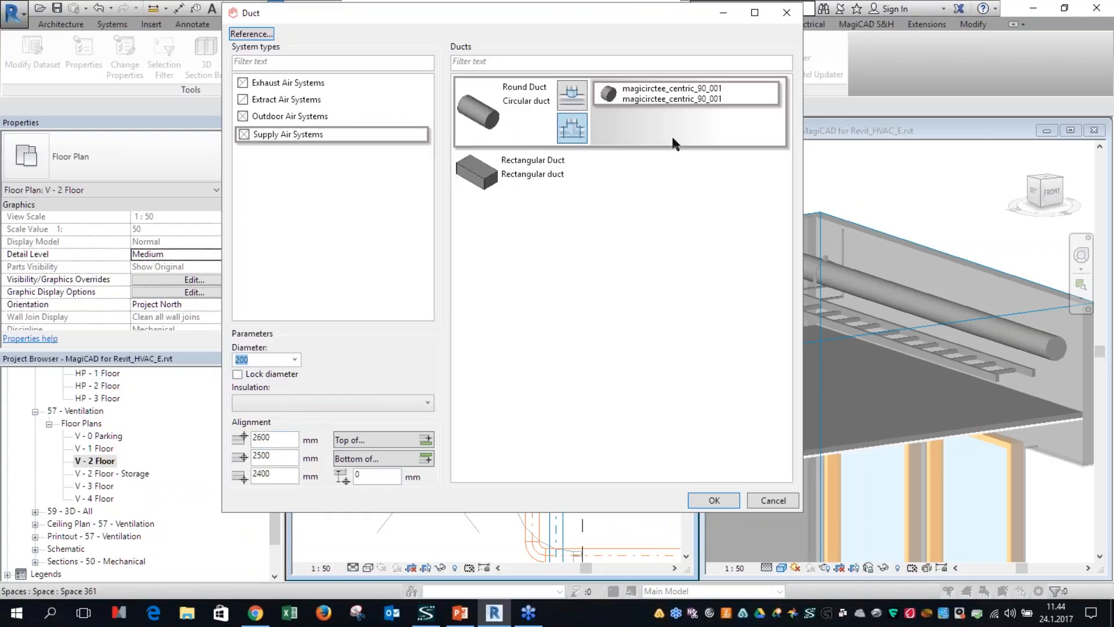
{"action": "left_click_drag", "start_coordinate": [562, 11], "coordinate": [401, 32]}
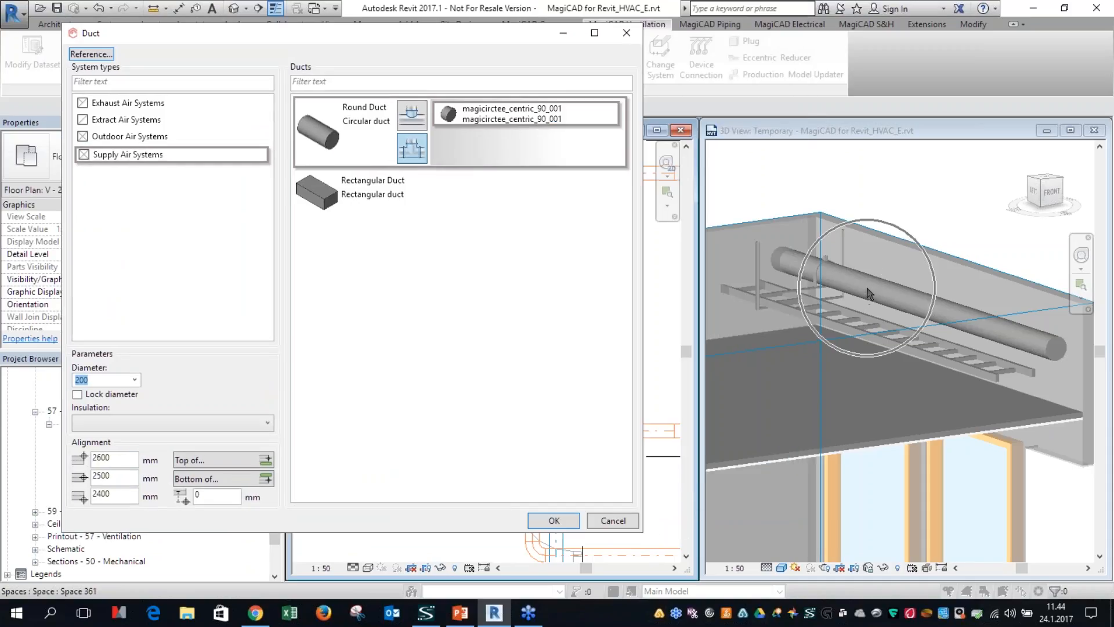
Step: Align the new duct on top of the existing supply duct with 0 mm offset, draw it crosswise over that duct and inspect it in 3D
{"action": "left_click", "coordinate": [193, 461]}
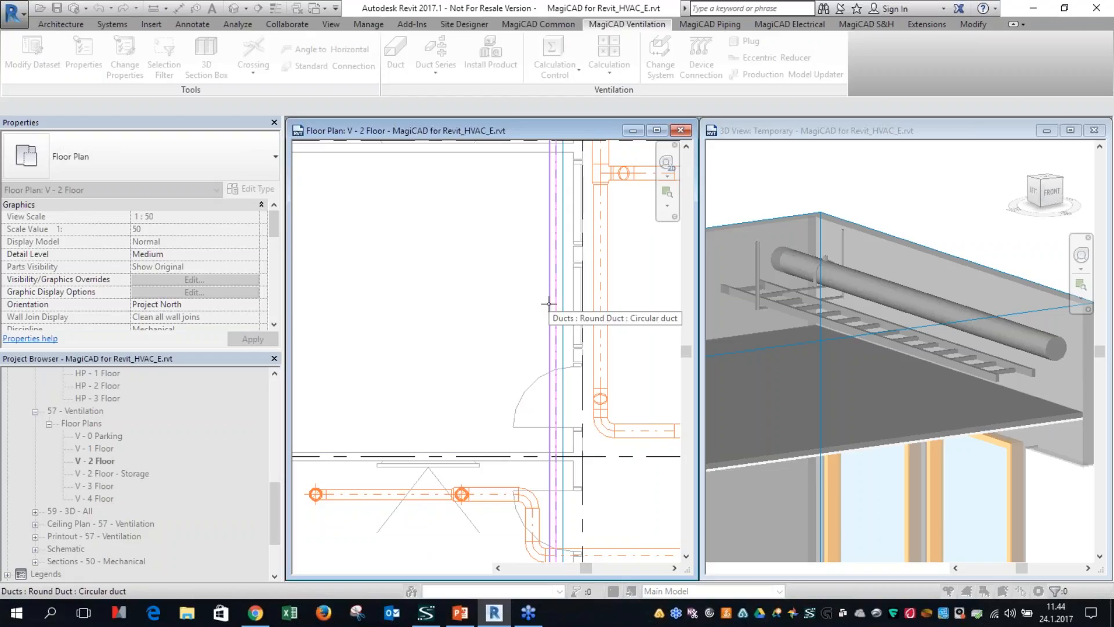
{"action": "left_click", "coordinate": [549, 304]}
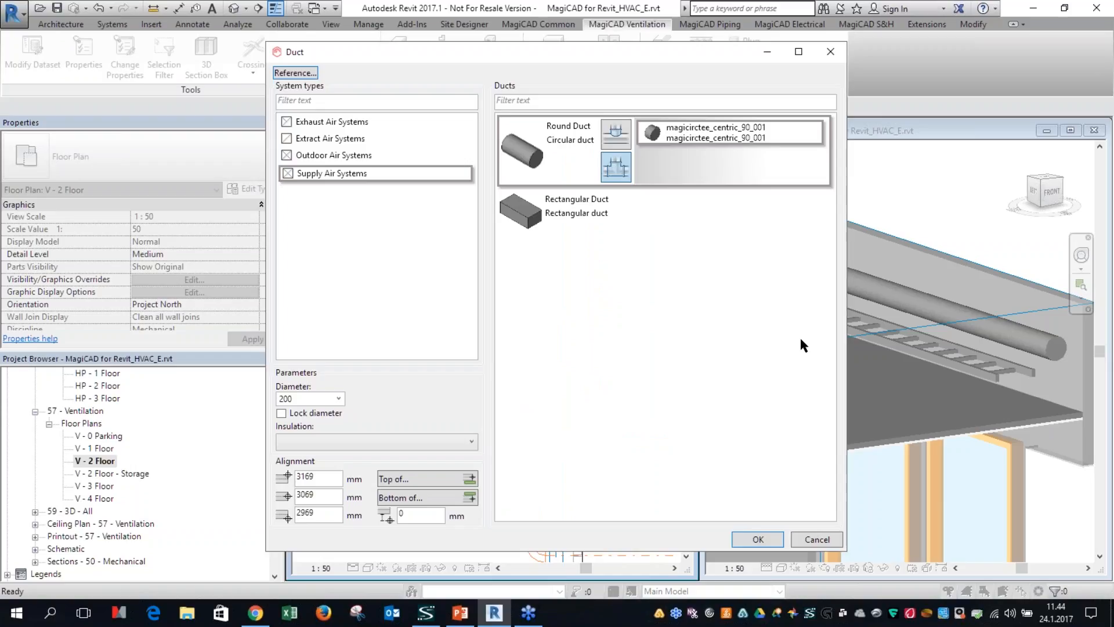
{"action": "left_click", "coordinate": [294, 517]}
{"action": "left_click", "coordinate": [754, 539]}
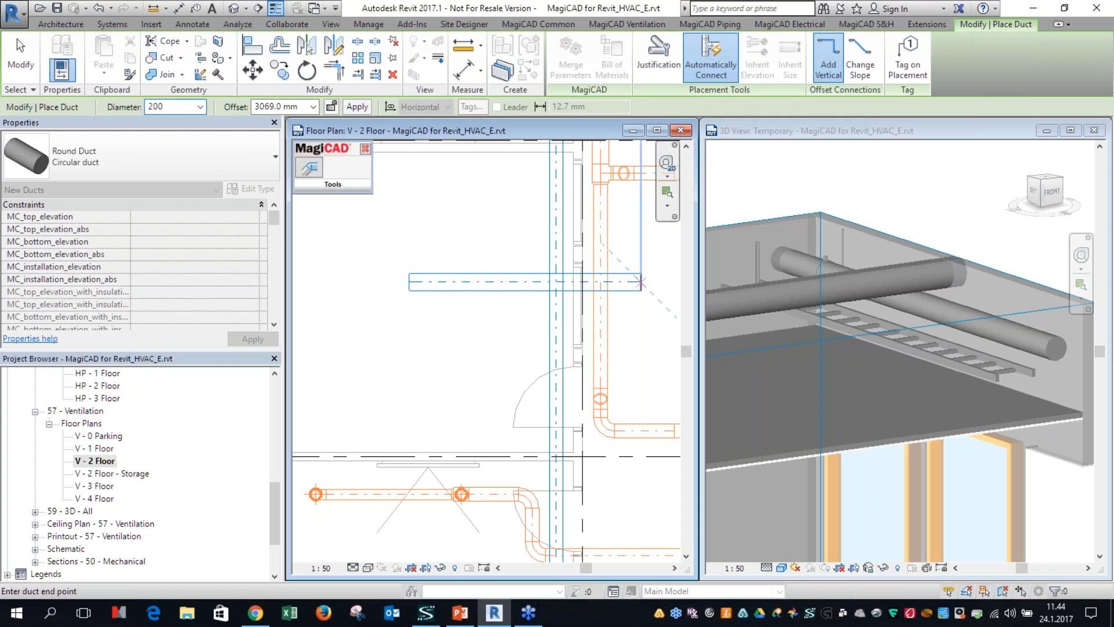
{"action": "key", "text": "Escape"}
{"action": "key", "text": "Escape"}
{"action": "left_click", "coordinate": [903, 280]}
{"action": "scroll", "coordinate": [932, 313], "scroll_direction": "up", "scroll_amount": 5}
{"action": "middle_click_drag", "start_coordinate": [932, 313], "coordinate": [954, 384], "text": "shift"}
{"action": "left_click", "coordinate": [487, 384]}
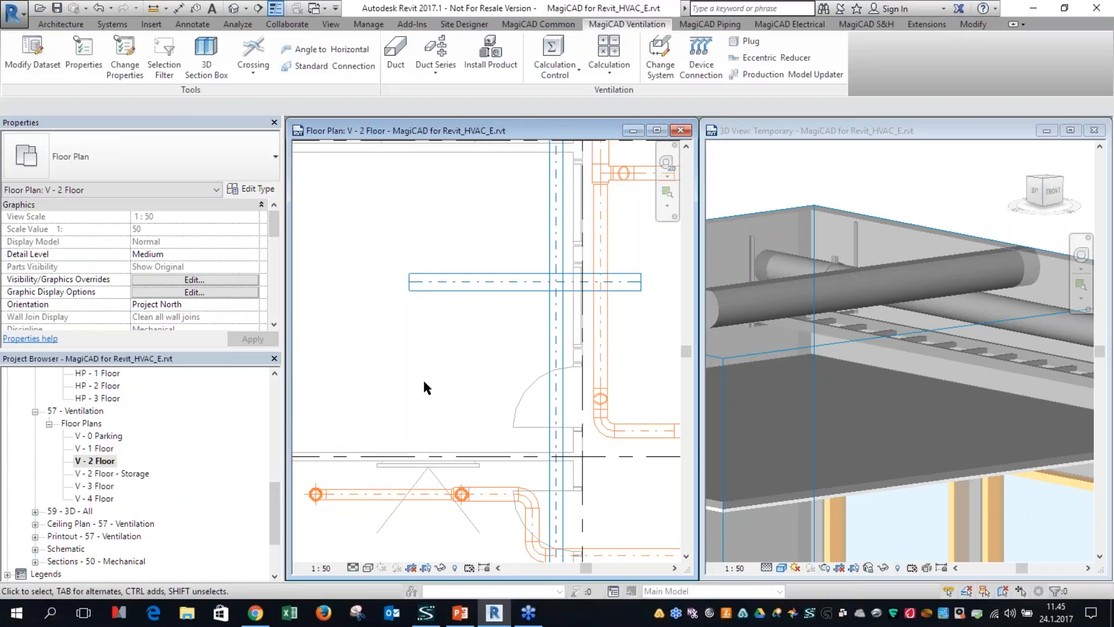
Step: Align a new round supply duct below the existing supply duct with a 50 mm offset and draw it crosswise under that duct
{"action": "left_click", "coordinate": [397, 56]}
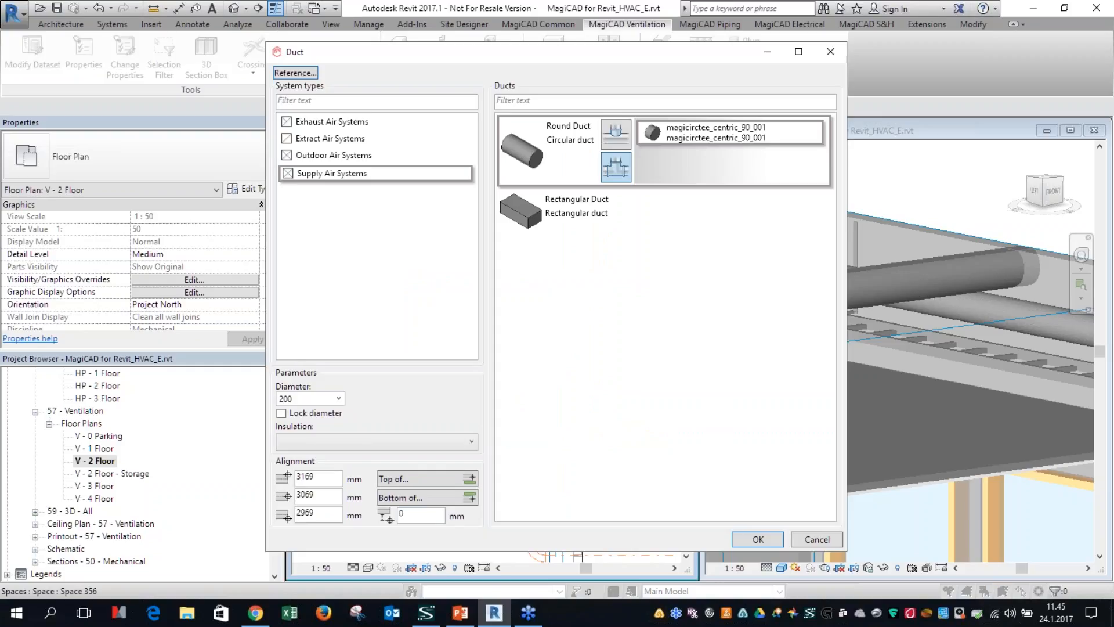
{"action": "left_click", "coordinate": [408, 515]}
{"action": "left_click_drag", "start_coordinate": [428, 518], "coordinate": [361, 519]}
{"action": "type", "text": "50"}
{"action": "double_click", "coordinate": [305, 514]}
{"action": "left_click", "coordinate": [419, 505]}
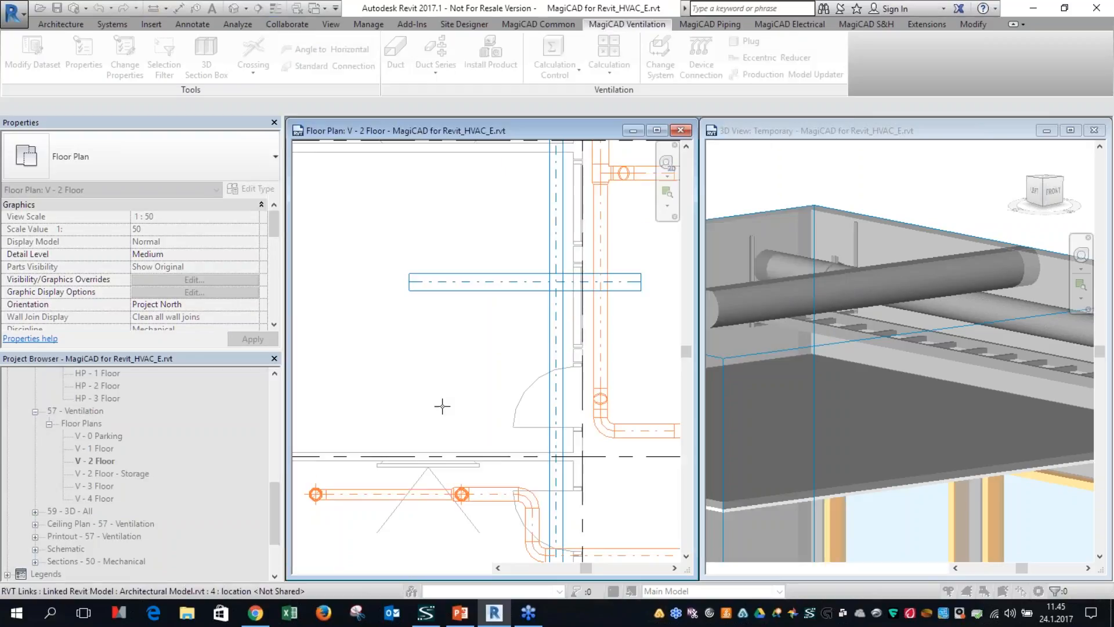
{"action": "left_click", "coordinate": [549, 326]}
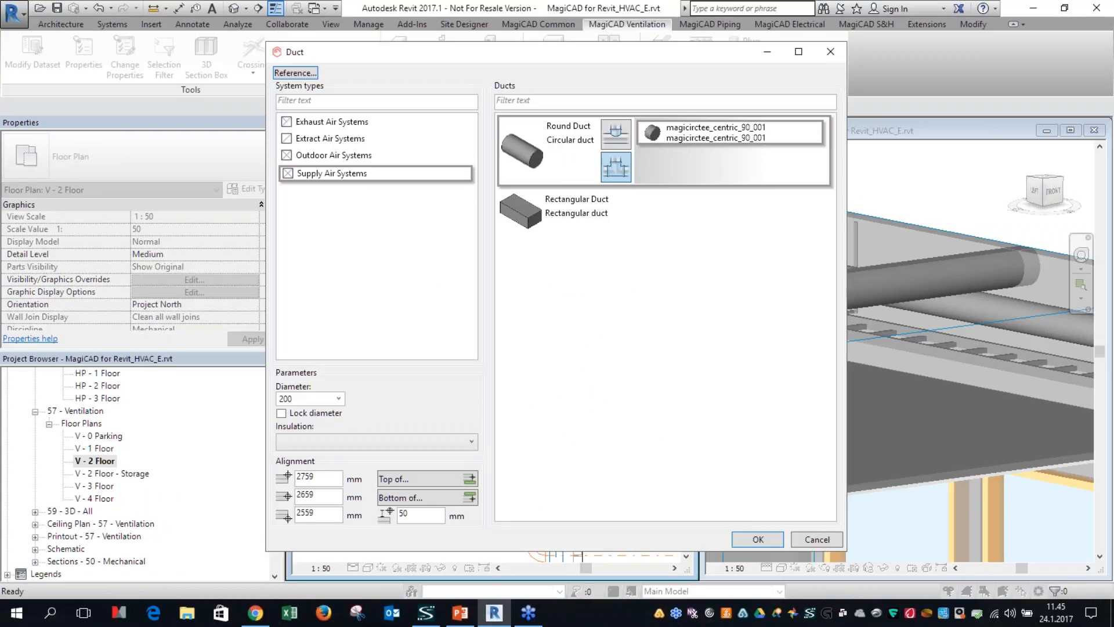
{"action": "double_click", "coordinate": [413, 513]}
{"action": "left_click", "coordinate": [750, 541]}
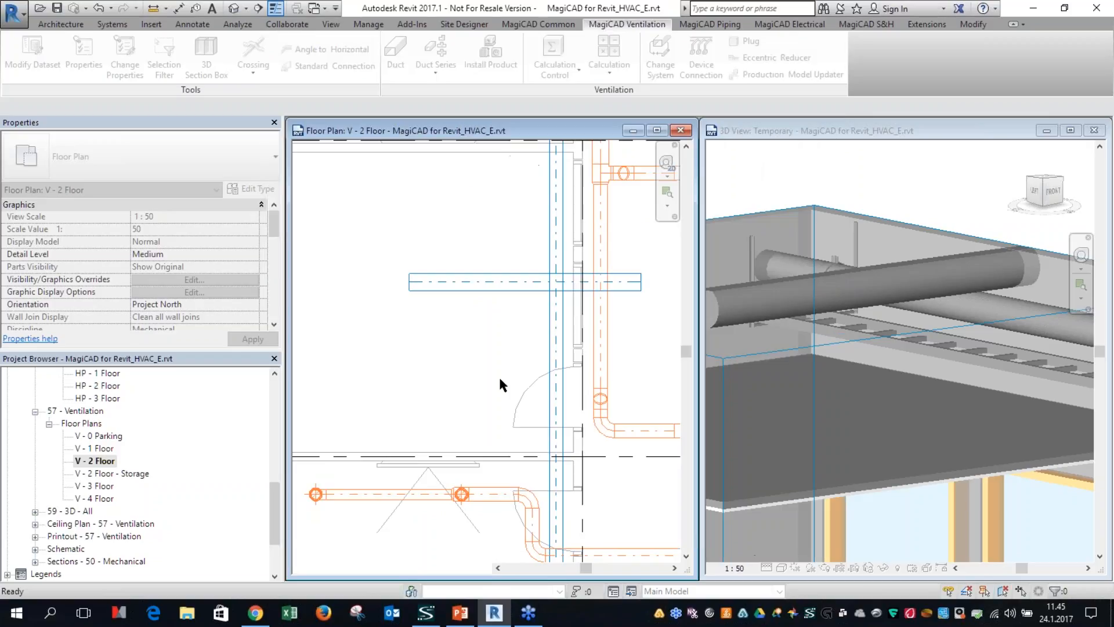
{"action": "left_click", "coordinate": [410, 318]}
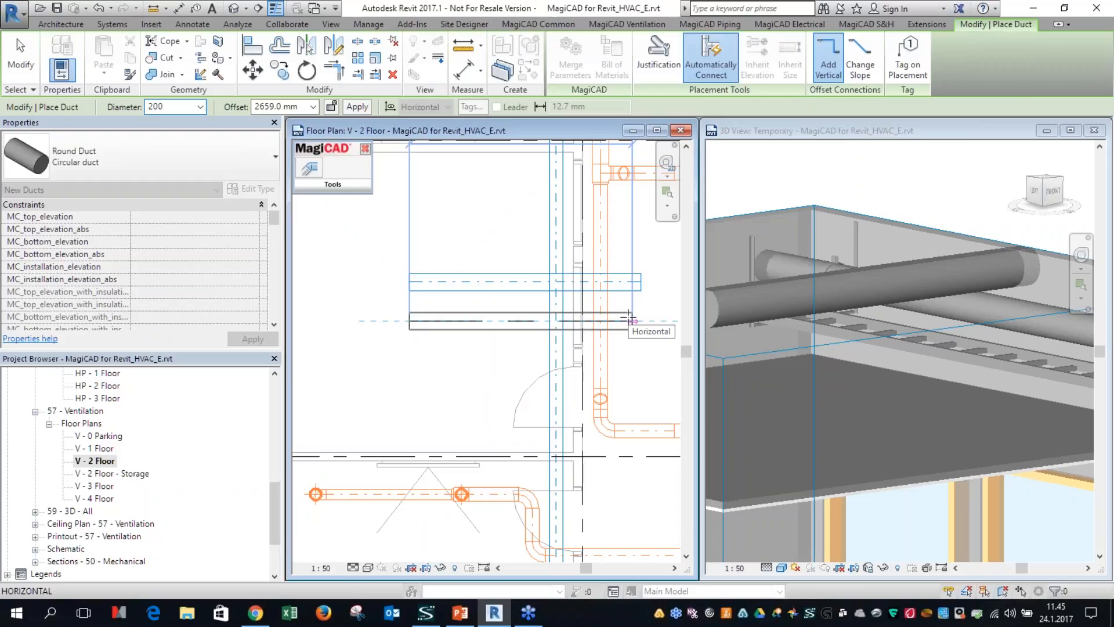
{"action": "left_click", "coordinate": [632, 319]}
{"action": "key", "text": "Escape"}
Step: Examine in 3D the clearance between the lower crosswise duct, the existing supply duct and the cable ladder
{"action": "left_click", "coordinate": [994, 390]}
{"action": "middle_click_drag", "start_coordinate": [993, 390], "coordinate": [807, 402]}
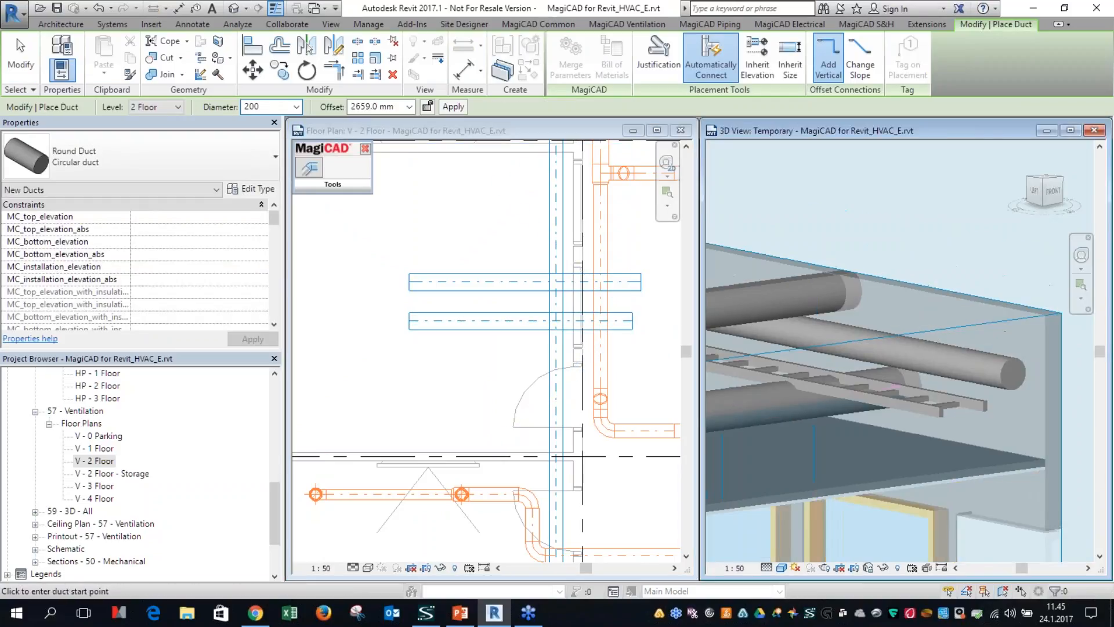
{"action": "scroll", "coordinate": [888, 371], "scroll_direction": "up", "scroll_amount": 3}
{"action": "key", "text": "Escape"}
{"action": "scroll", "coordinate": [875, 364], "scroll_direction": "up", "scroll_amount": 3}
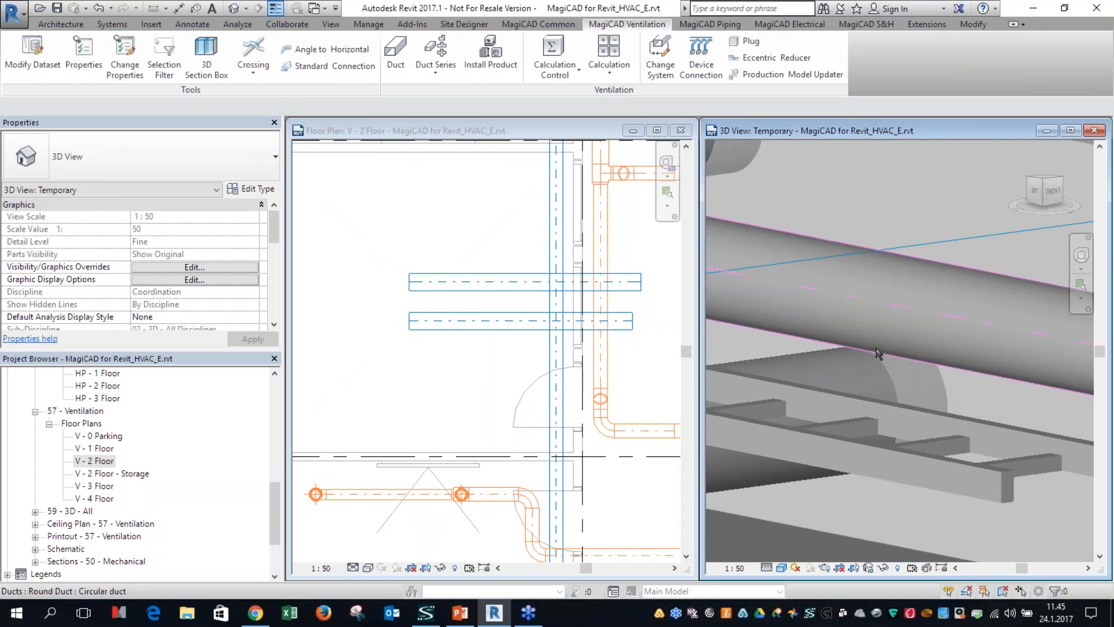
{"action": "left_click", "coordinate": [877, 353]}
{"action": "middle_click_drag", "start_coordinate": [877, 353], "coordinate": [853, 446], "text": "shift"}
{"action": "scroll", "coordinate": [886, 395], "scroll_direction": "down", "scroll_amount": 2}
{"action": "key", "text": "Escape"}
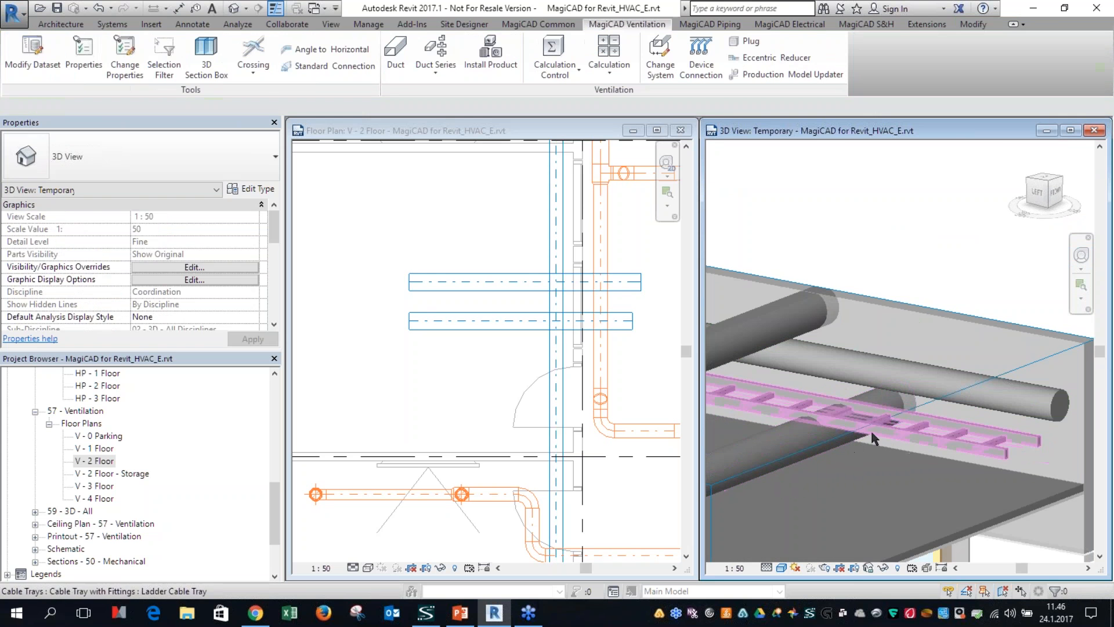
Step: Delete the lower crosswise duct from the V - 2 Floor plan
{"action": "left_click", "coordinate": [458, 363]}
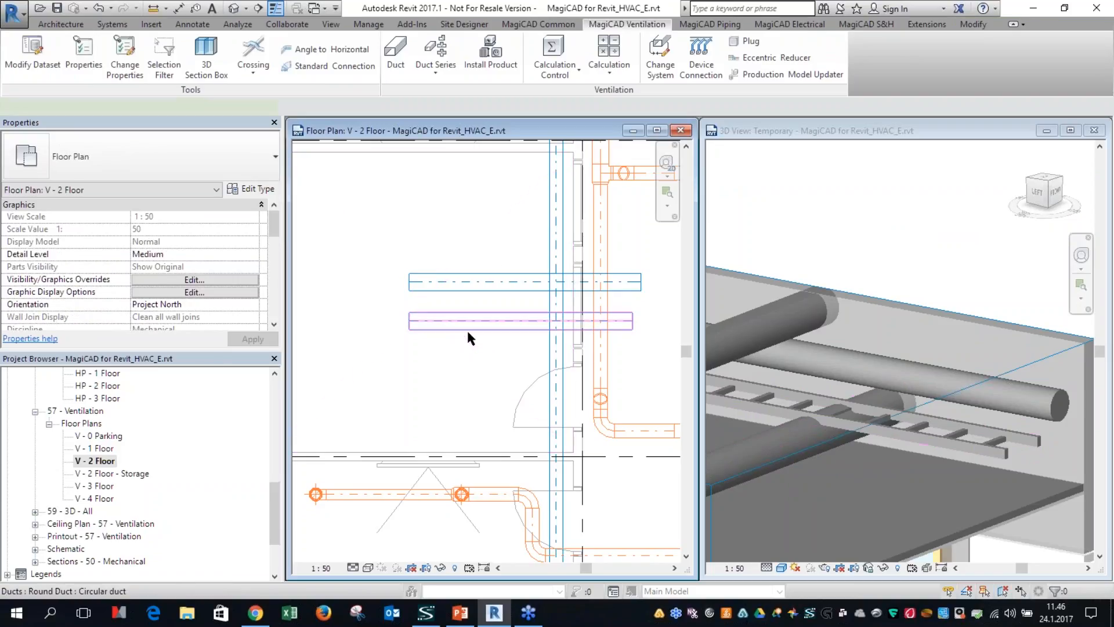
{"action": "left_click", "coordinate": [466, 329]}
{"action": "key", "text": "Delete"}
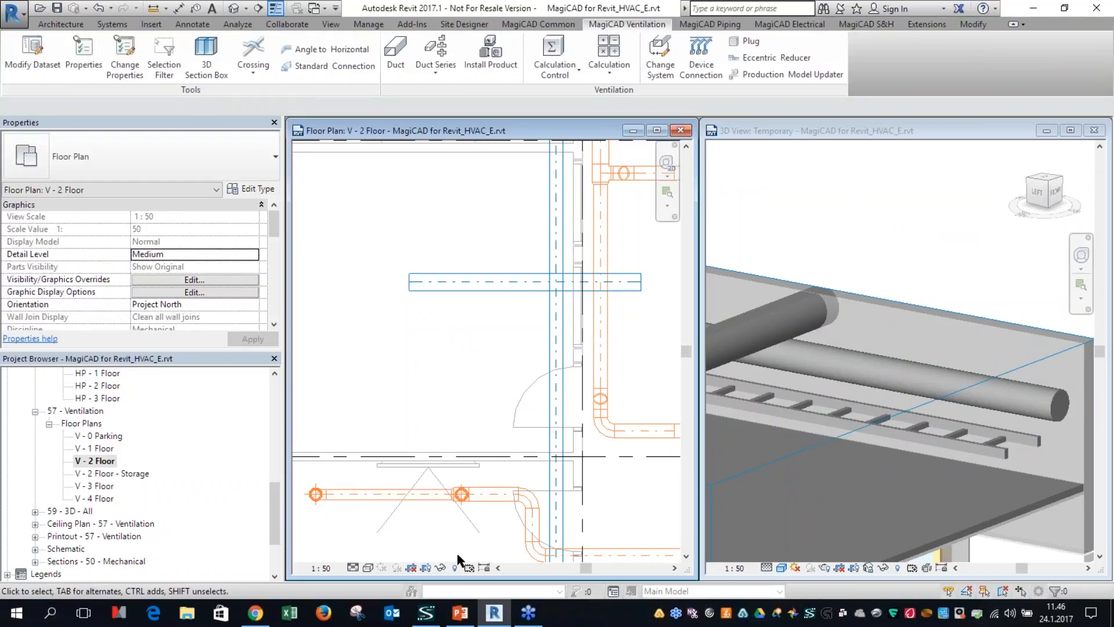
Step: Enable temporary view properties for the floor plan, make the Cable Trays category visible and set the detail level to Fine
{"action": "left_click", "coordinate": [470, 567]}
{"action": "left_click", "coordinate": [494, 508]}
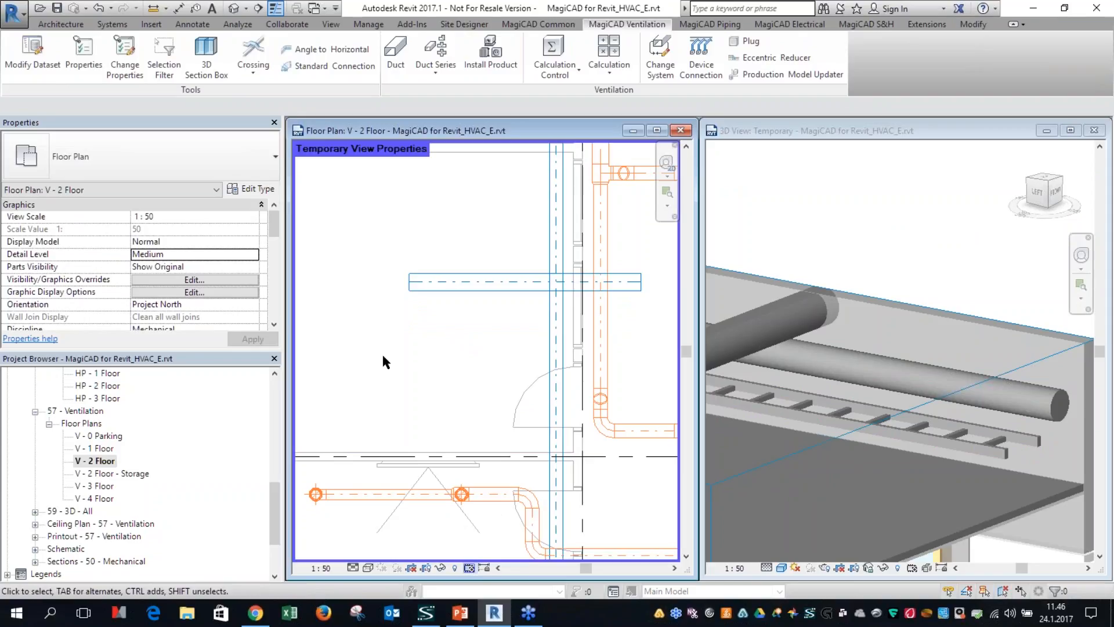
{"action": "key", "text": "v"}
{"action": "key", "text": "g"}
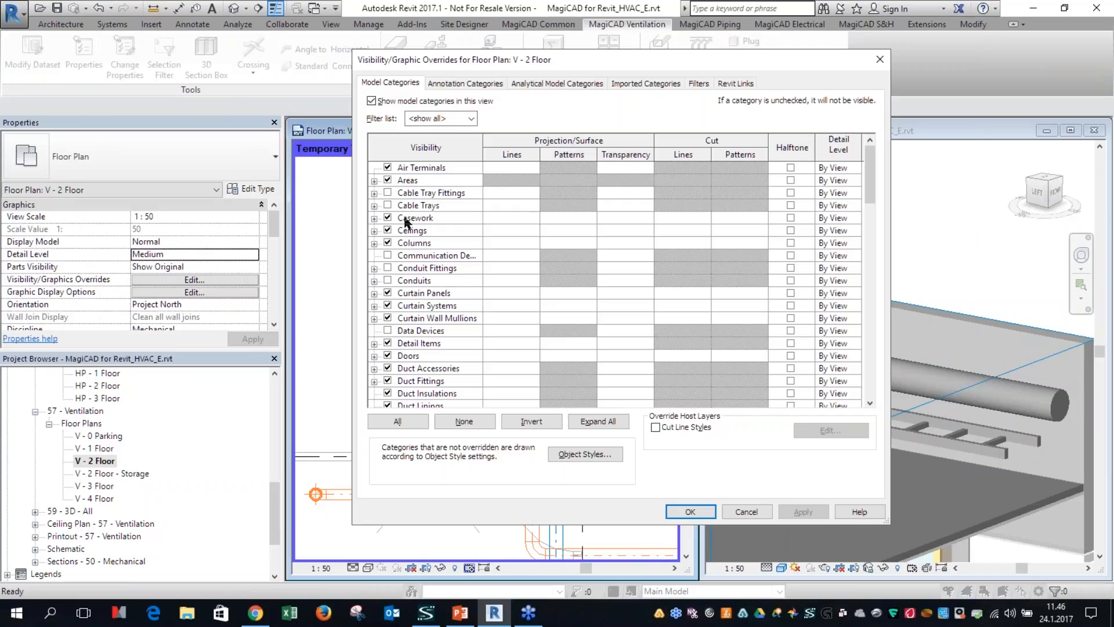
{"action": "left_click", "coordinate": [387, 205]}
{"action": "left_click", "coordinate": [691, 511]}
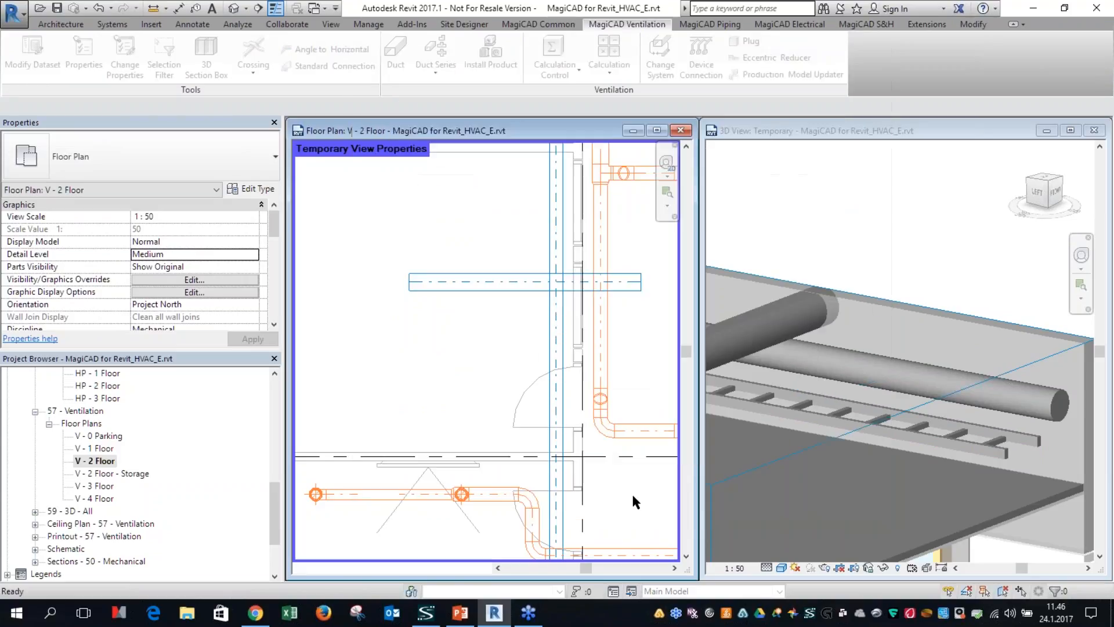
{"action": "left_click", "coordinate": [353, 568]}
{"action": "left_click", "coordinate": [360, 554]}
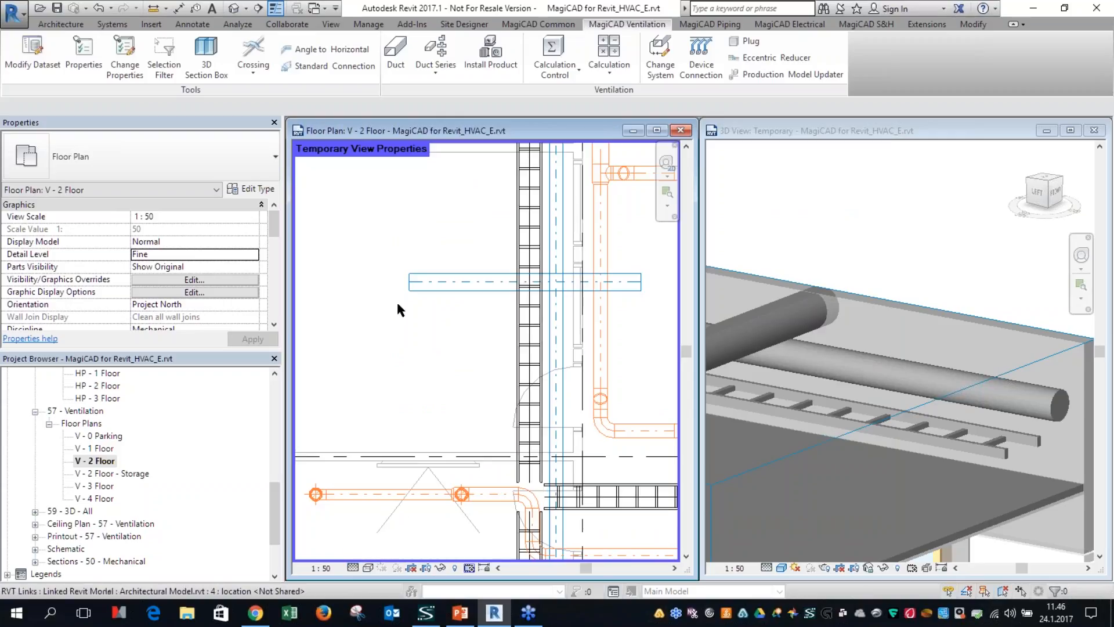
Step: Align a new 200 mm round supply duct 50 mm below the vertical cable ladder and draw it crosswise under the ladder
{"action": "left_click", "coordinate": [395, 53]}
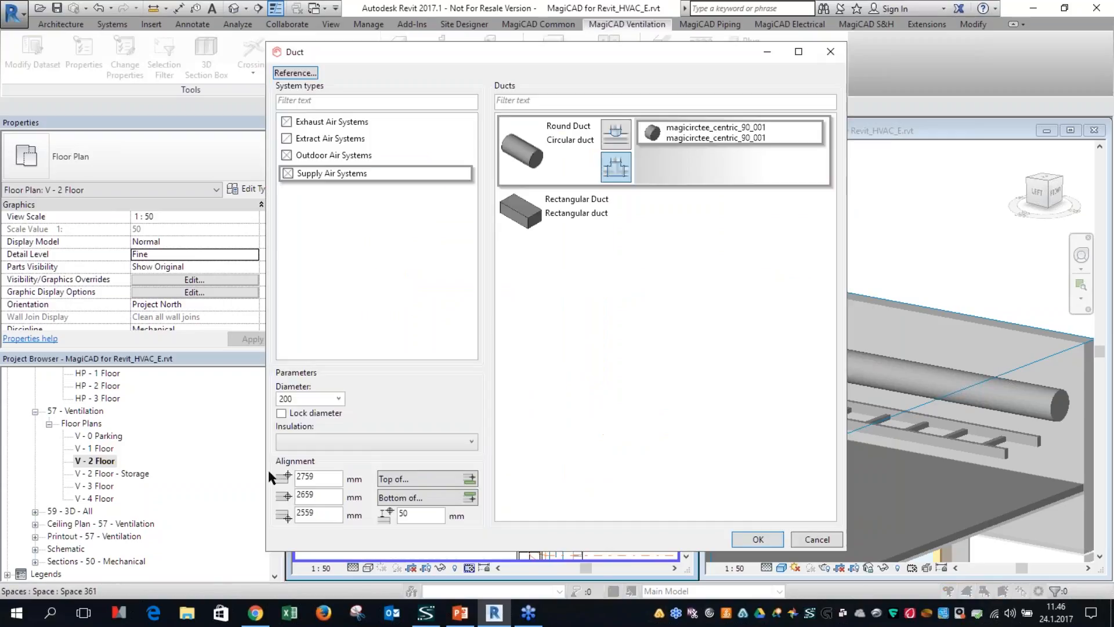
{"action": "left_click", "coordinate": [415, 500]}
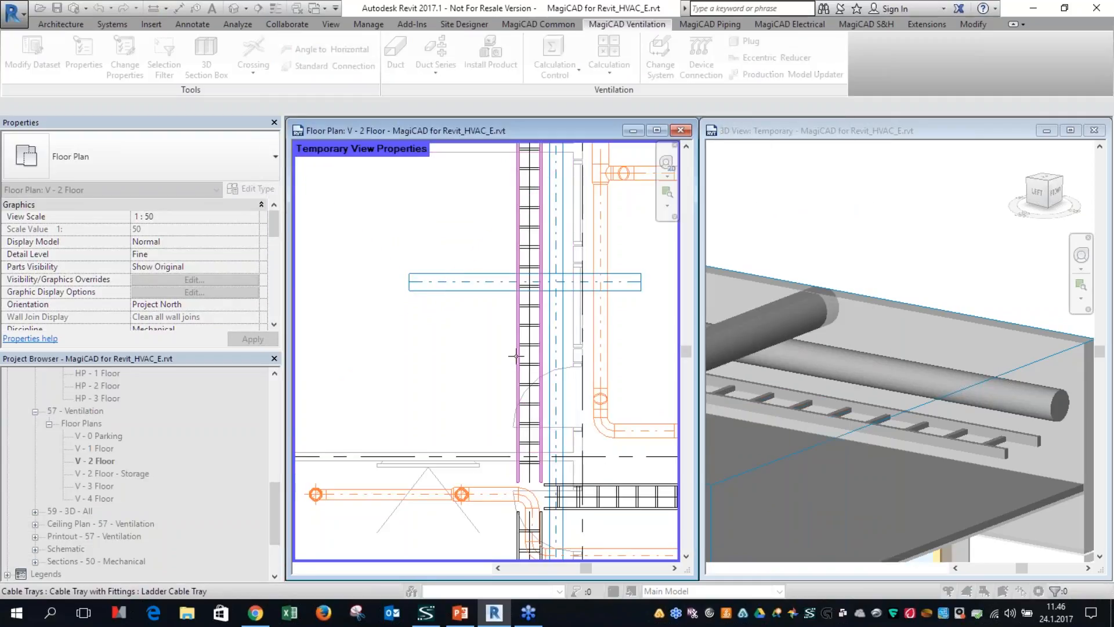
{"action": "left_click", "coordinate": [524, 439]}
{"action": "left_click", "coordinate": [753, 543]}
{"action": "left_click", "coordinate": [409, 343]}
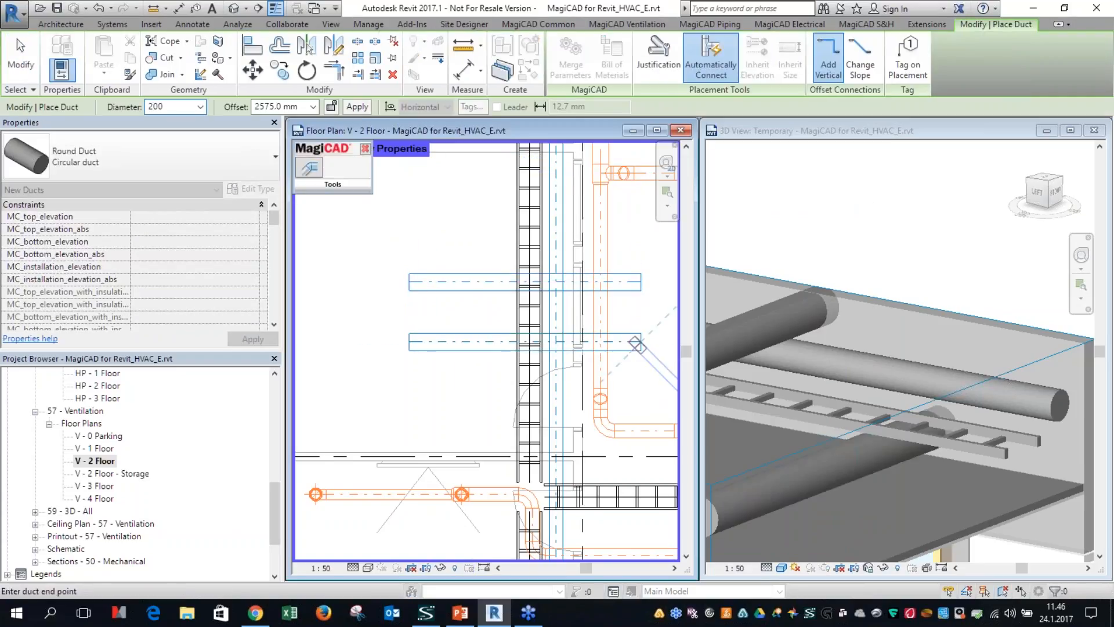
{"action": "key", "text": "Escape"}
{"action": "key", "text": "Escape"}
Step: Inspect the new duct's position beneath the cable ladder in the temporary 3D view
{"action": "left_click", "coordinate": [915, 463]}
{"action": "scroll", "coordinate": [888, 453], "scroll_direction": "up", "scroll_amount": 2}
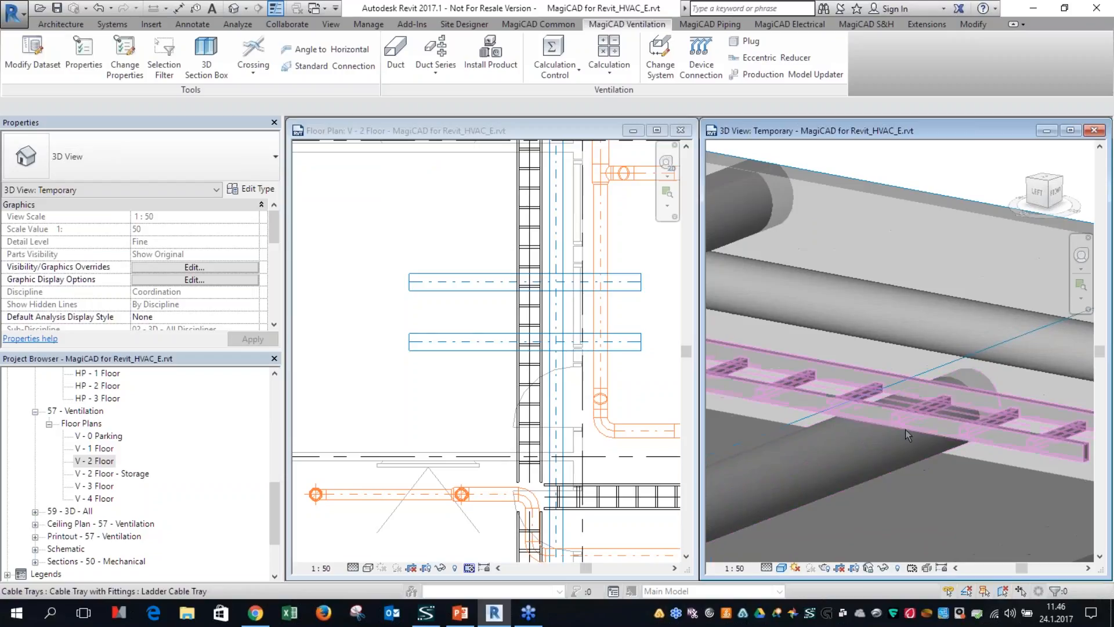
{"action": "left_click", "coordinate": [881, 406]}
{"action": "middle_click_drag", "start_coordinate": [881, 407], "coordinate": [902, 437], "text": "shift"}
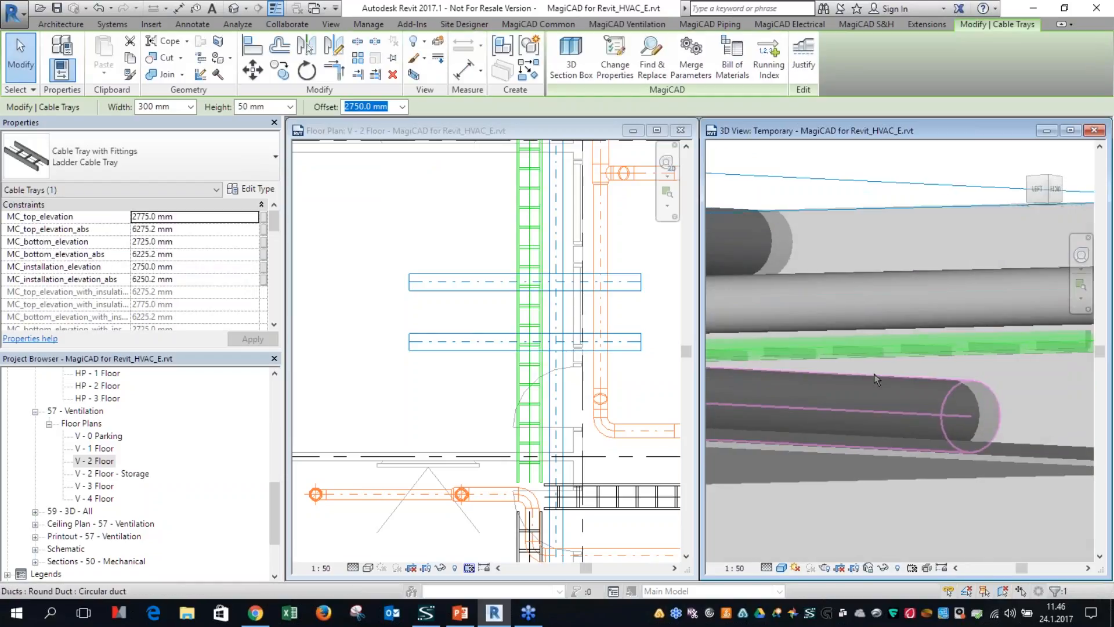
{"action": "key", "text": "Escape"}
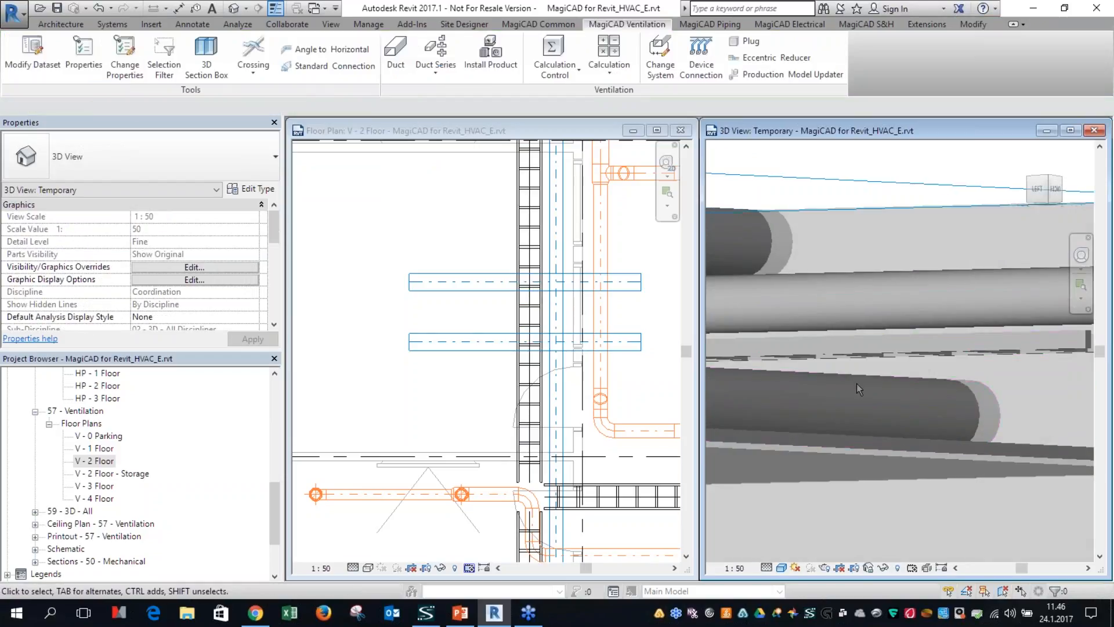
{"action": "scroll", "coordinate": [856, 384], "scroll_direction": "down", "scroll_amount": 2}
{"action": "middle_click_drag", "start_coordinate": [856, 384], "coordinate": [857, 419], "text": "shift"}
Step: Restore the original view properties of the V - 2 Floor plan and clear the selection
{"action": "left_click", "coordinate": [485, 389]}
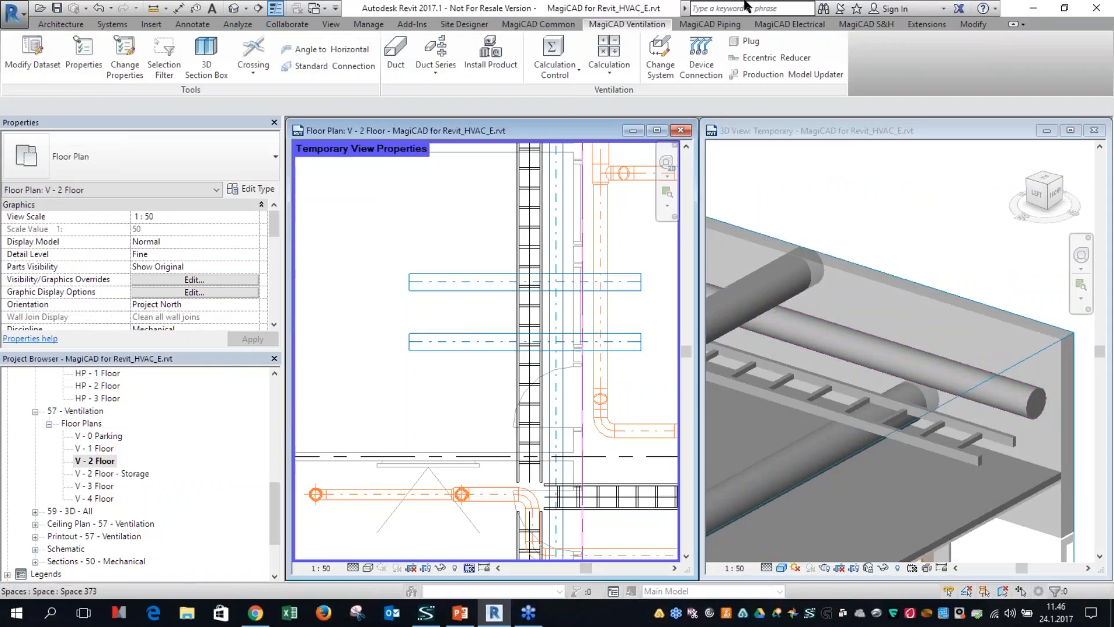
{"action": "left_click", "coordinate": [446, 249]}
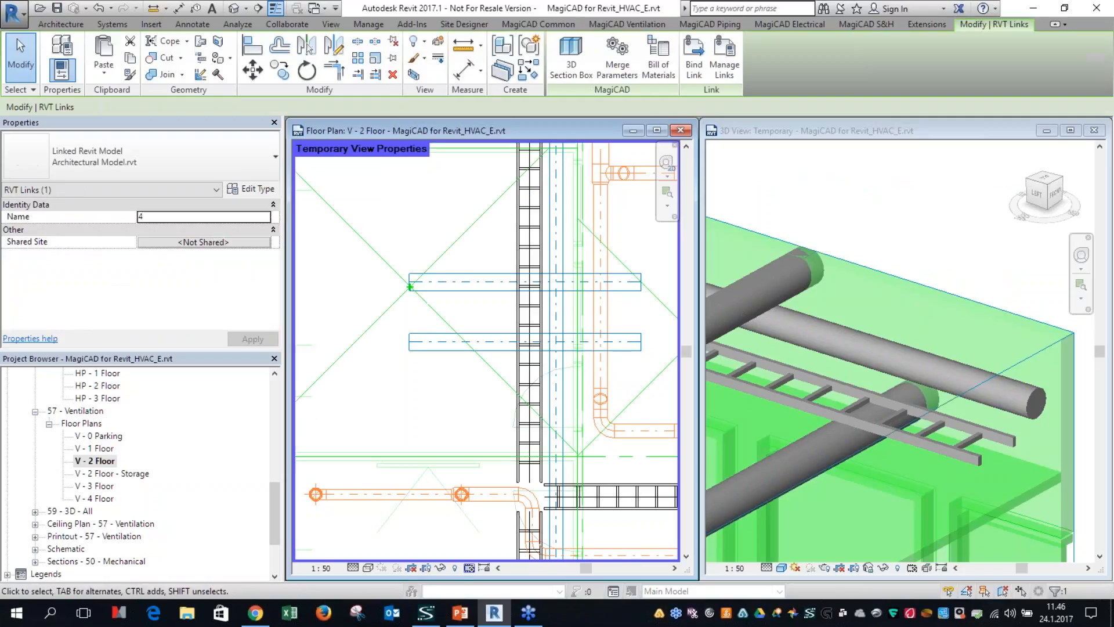
{"action": "left_click", "coordinate": [469, 568]}
{"action": "left_click", "coordinate": [499, 511]}
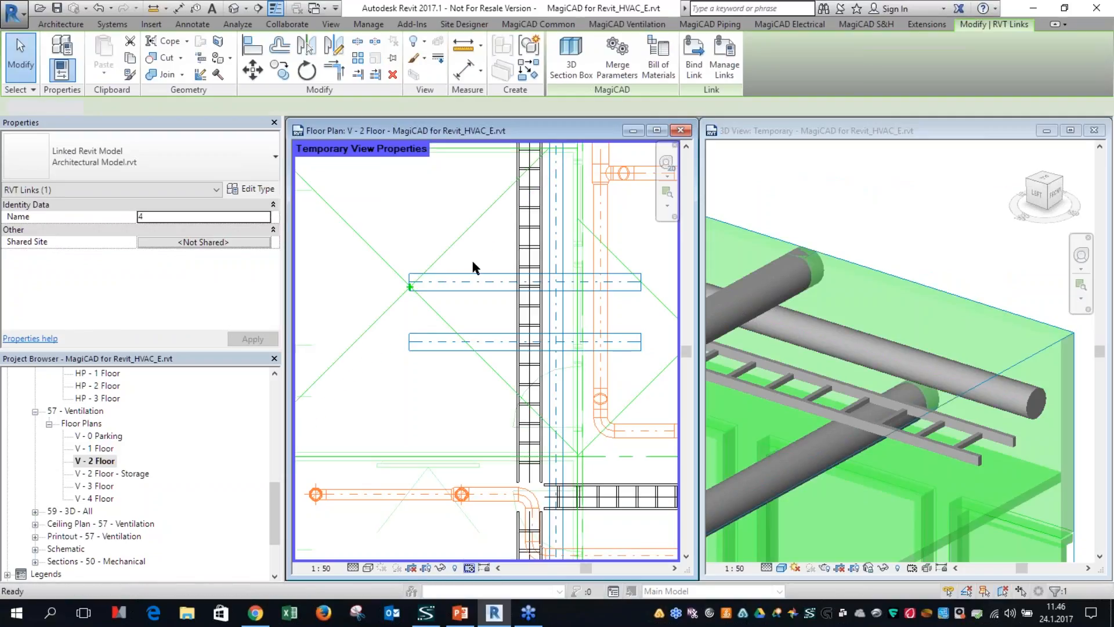
{"action": "left_click", "coordinate": [422, 410]}
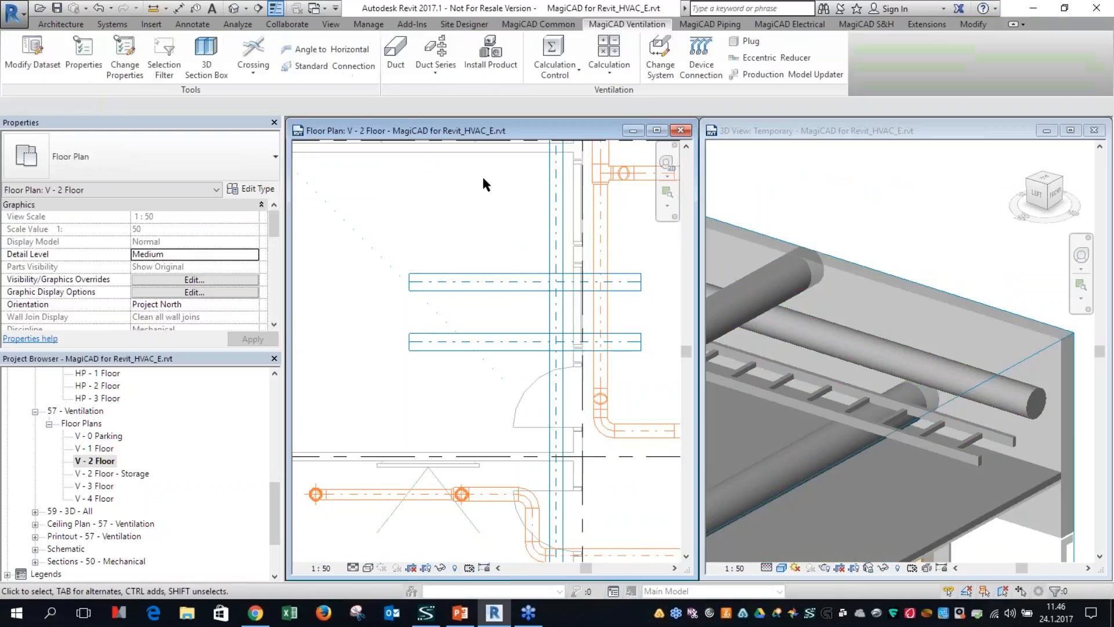
{"action": "left_click", "coordinate": [394, 64]}
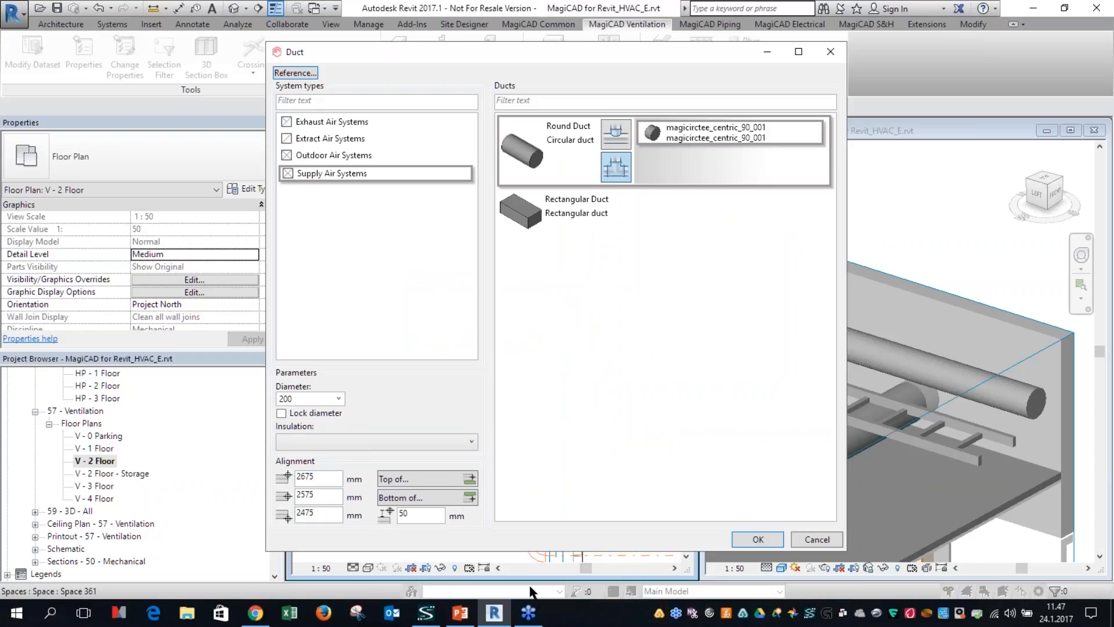
{"action": "key", "text": "Escape"}
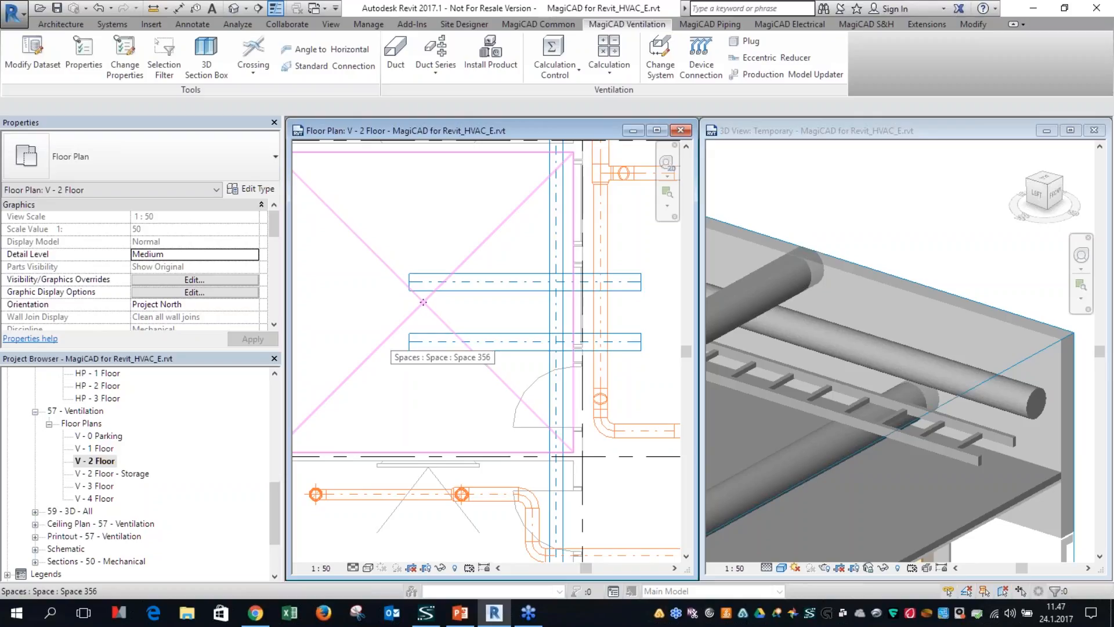
Step: Maximize the V - 2 Floor plan and delete both crosswise supply ducts from the empty room
{"action": "left_click", "coordinate": [657, 130]}
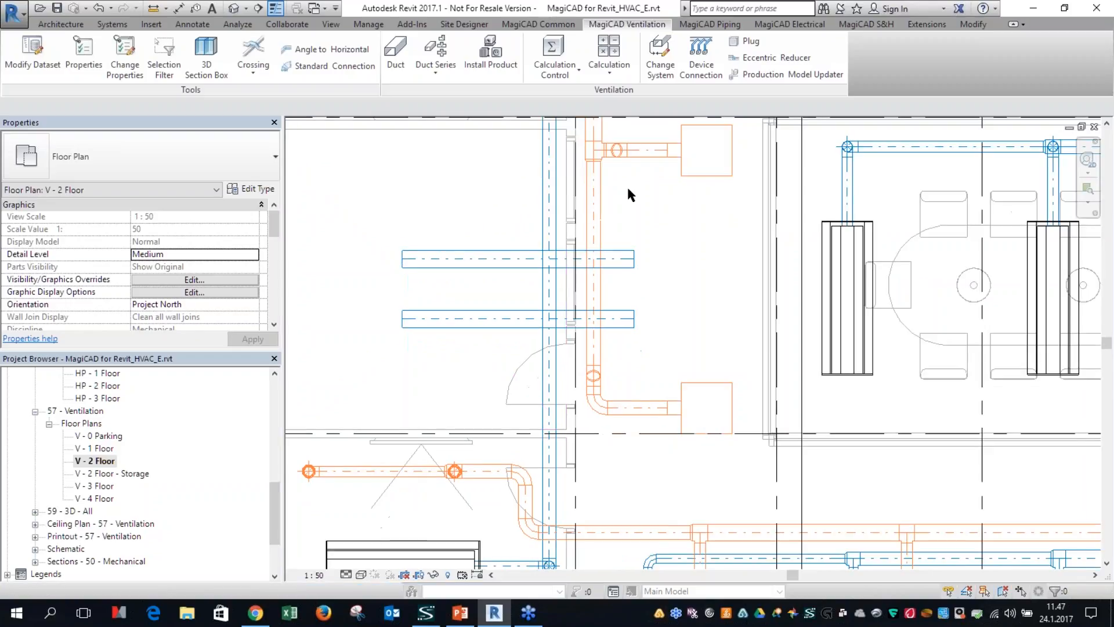
{"action": "scroll", "coordinate": [468, 317], "scroll_direction": "down", "scroll_amount": 3}
{"action": "left_click", "coordinate": [482, 291]}
{"action": "key", "text": "Delete"}
{"action": "left_click", "coordinate": [487, 316]}
{"action": "key", "text": "Delete"}
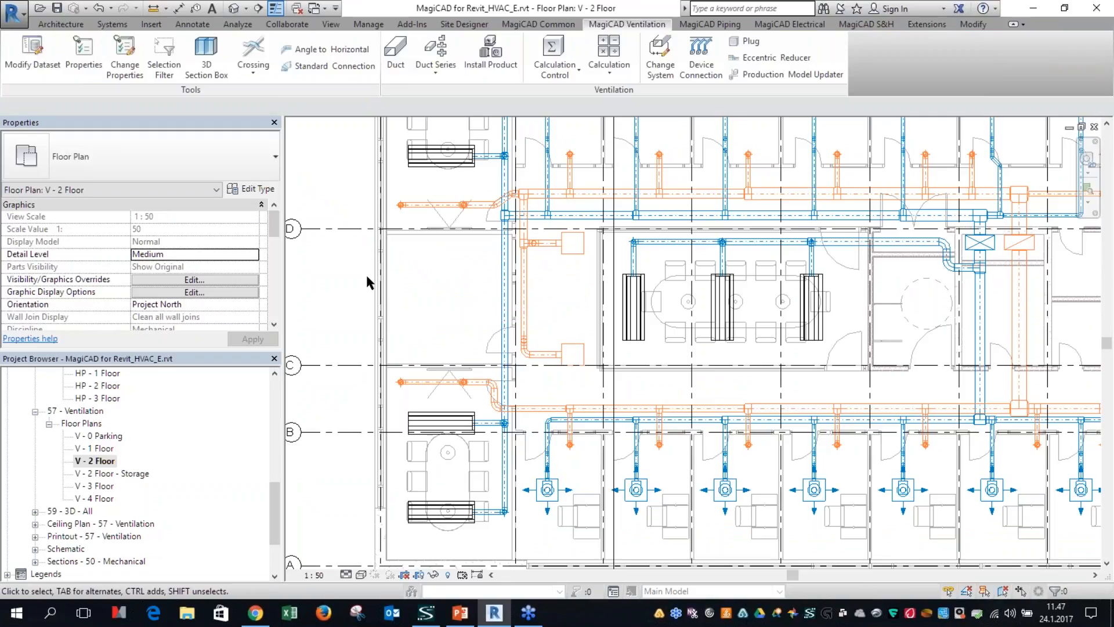
Step: Choose the supply diffuser COLIBRI CCb 125-400-OR+ALSd 100-125 for installation in the empty room with a flow of 30 l/s
{"action": "scroll", "coordinate": [390, 306], "scroll_direction": "up", "scroll_amount": 2}
{"action": "middle_click_drag", "start_coordinate": [375, 337], "coordinate": [379, 386]}
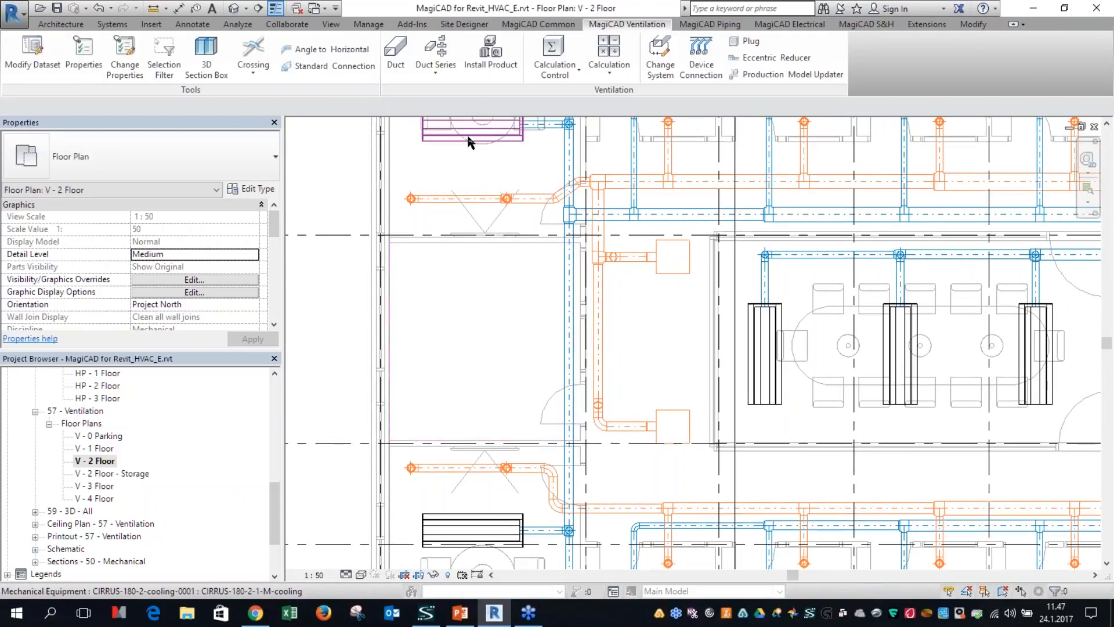
{"action": "left_click", "coordinate": [489, 65]}
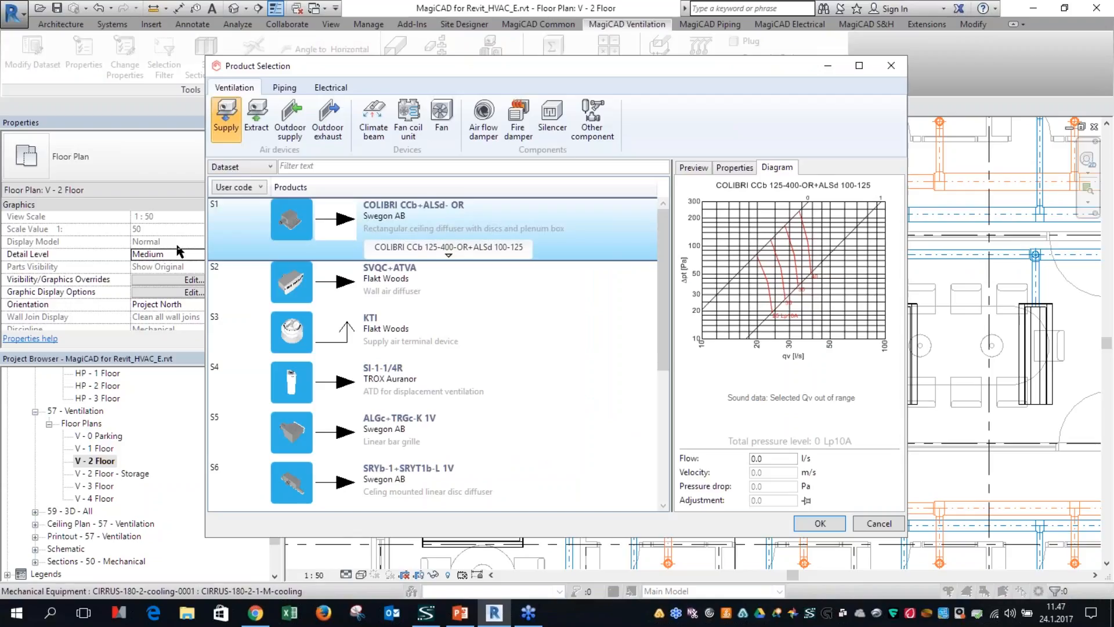
{"action": "type", "text": "30"}
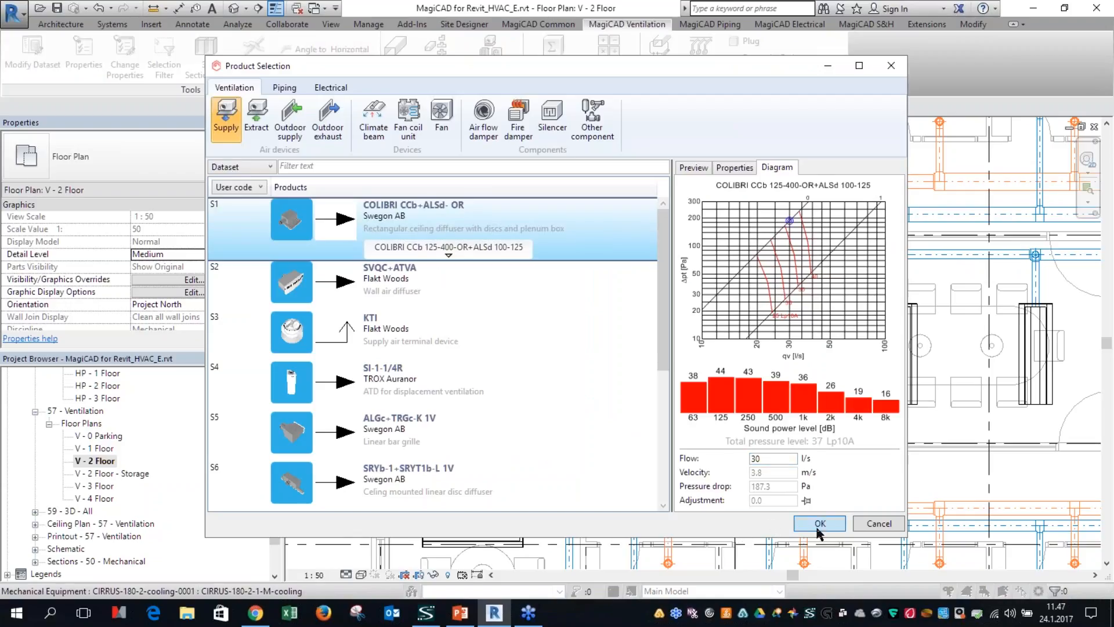
{"action": "left_click", "coordinate": [820, 527]}
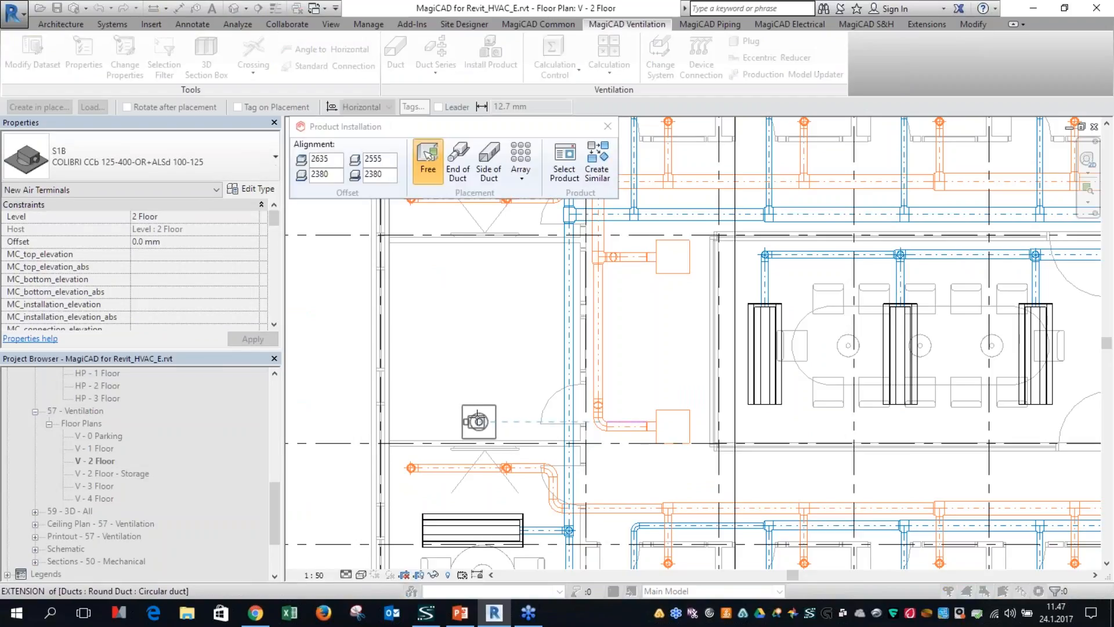
Step: Try a Draw Area array over the empty room using number of instances with 2 rows and 1 column, and discard the layout
{"action": "mouse_move", "coordinate": [467, 197]}
{"action": "left_click", "coordinate": [524, 177]}
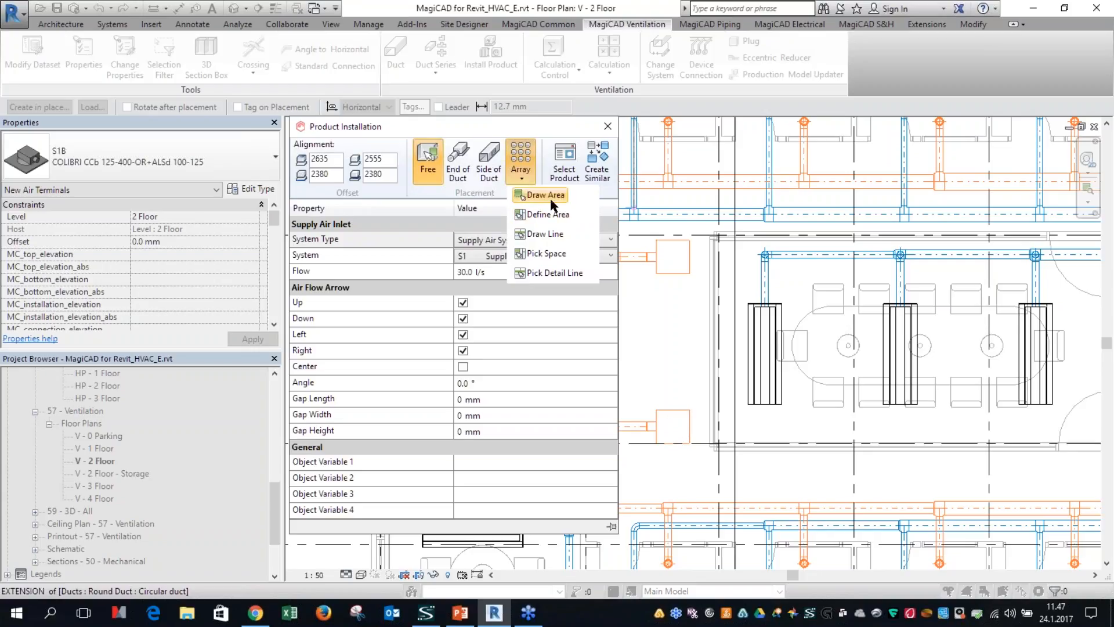
{"action": "left_click", "coordinate": [548, 198]}
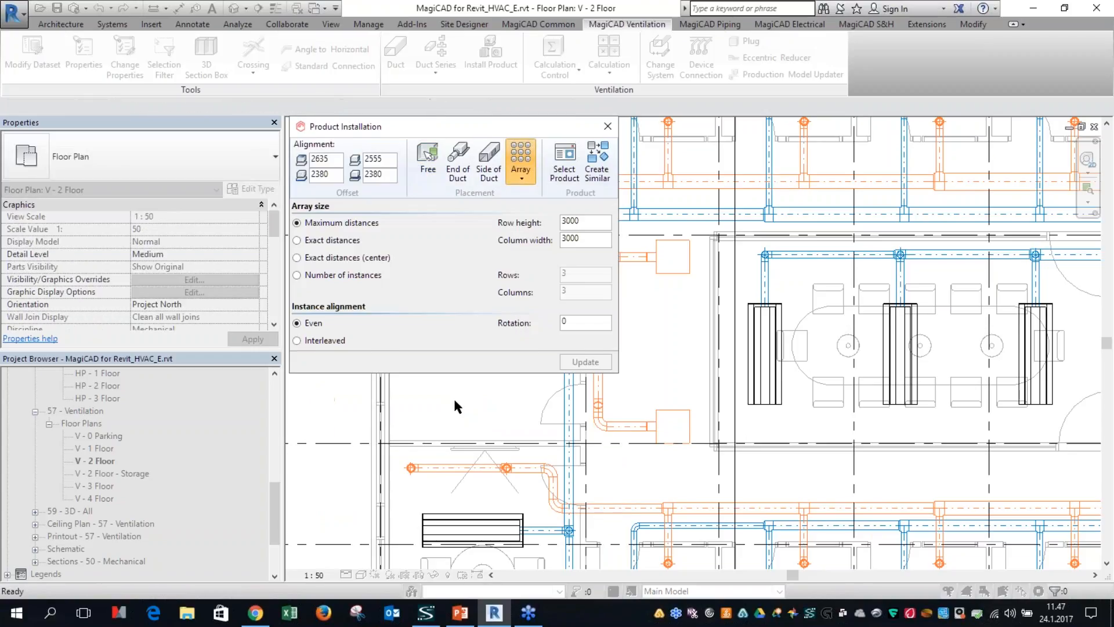
{"action": "left_click", "coordinate": [312, 276]}
{"action": "double_click", "coordinate": [571, 276]}
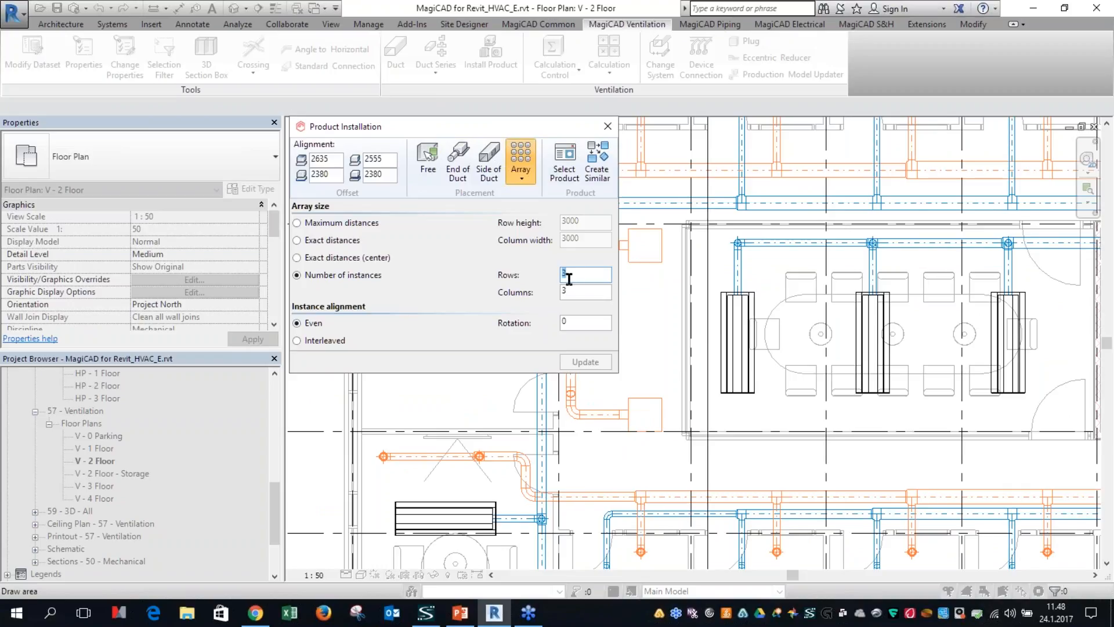
{"action": "type", "text": "2"}
{"action": "key", "text": "Tab"}
{"action": "type", "text": "1"}
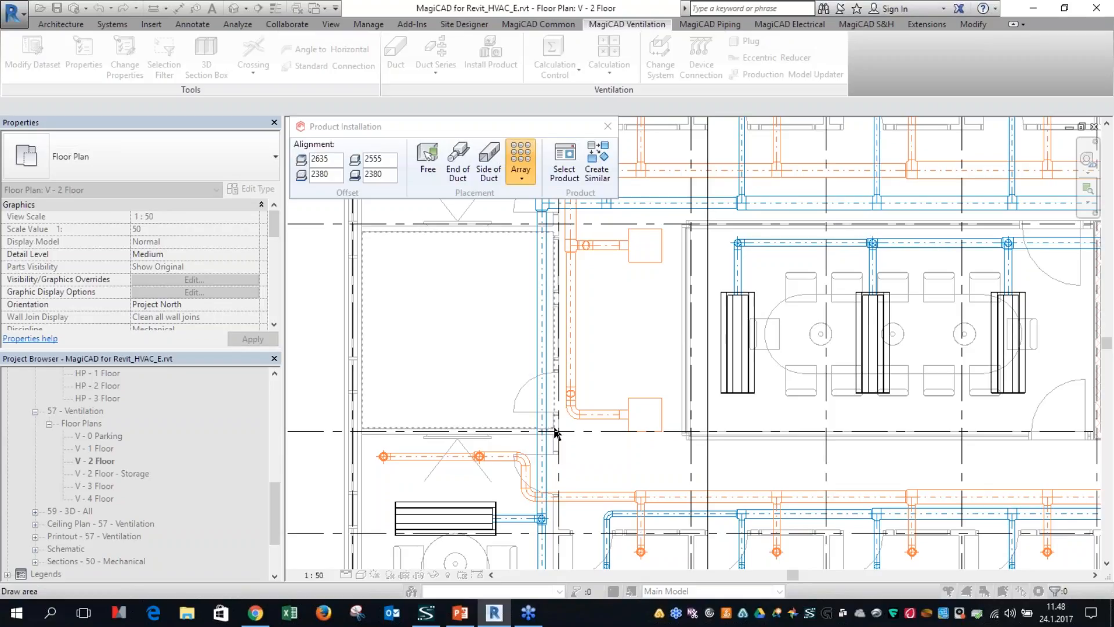
{"action": "left_click", "coordinate": [552, 431]}
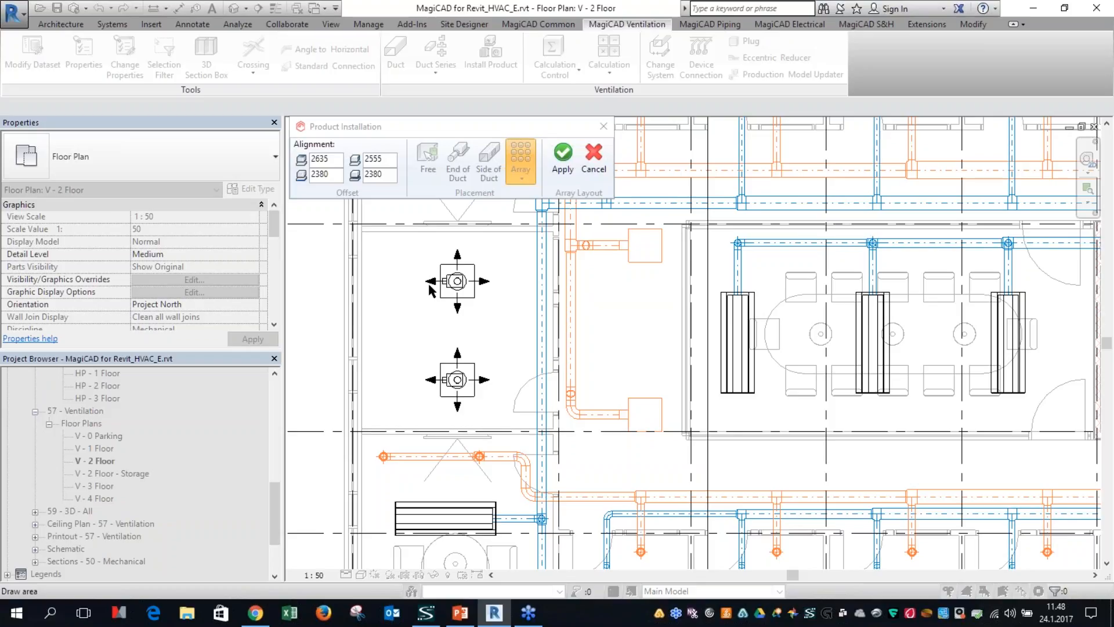
{"action": "left_click", "coordinate": [591, 160]}
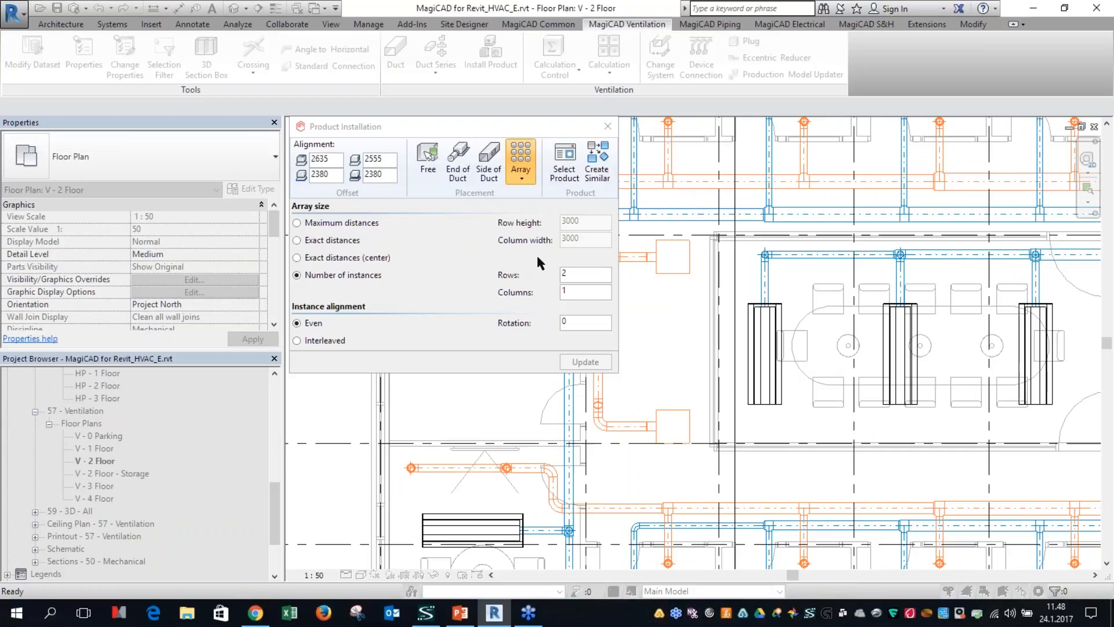
Step: Install the diffusers in the empty room with a Define Area array spanning its opposite corners, with rotation set to 180
{"action": "left_click", "coordinate": [522, 183]}
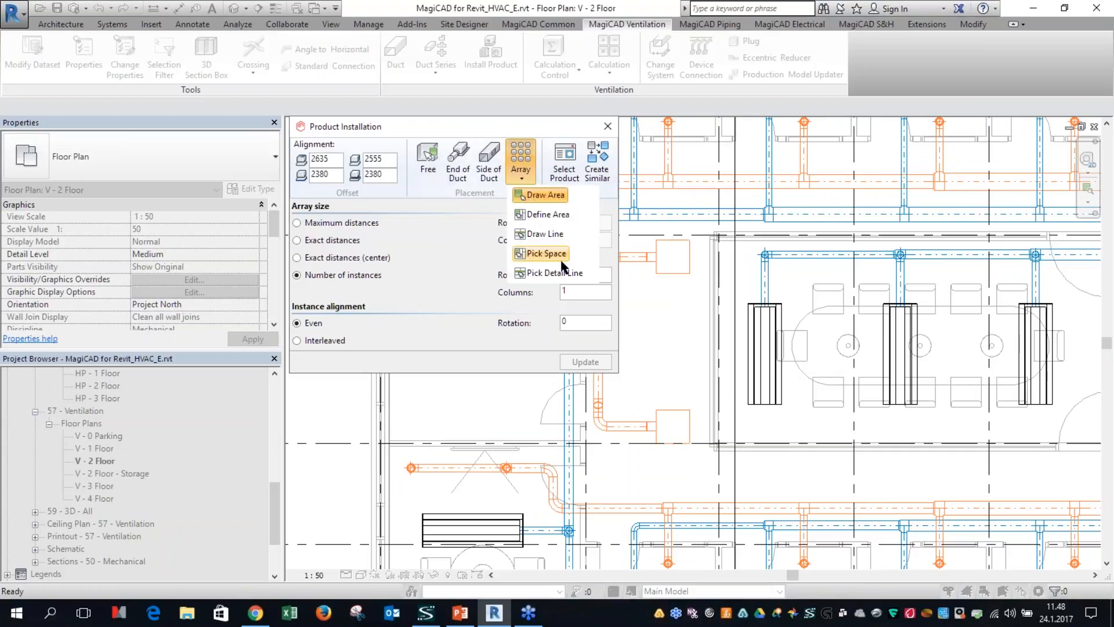
{"action": "left_click", "coordinate": [546, 216]}
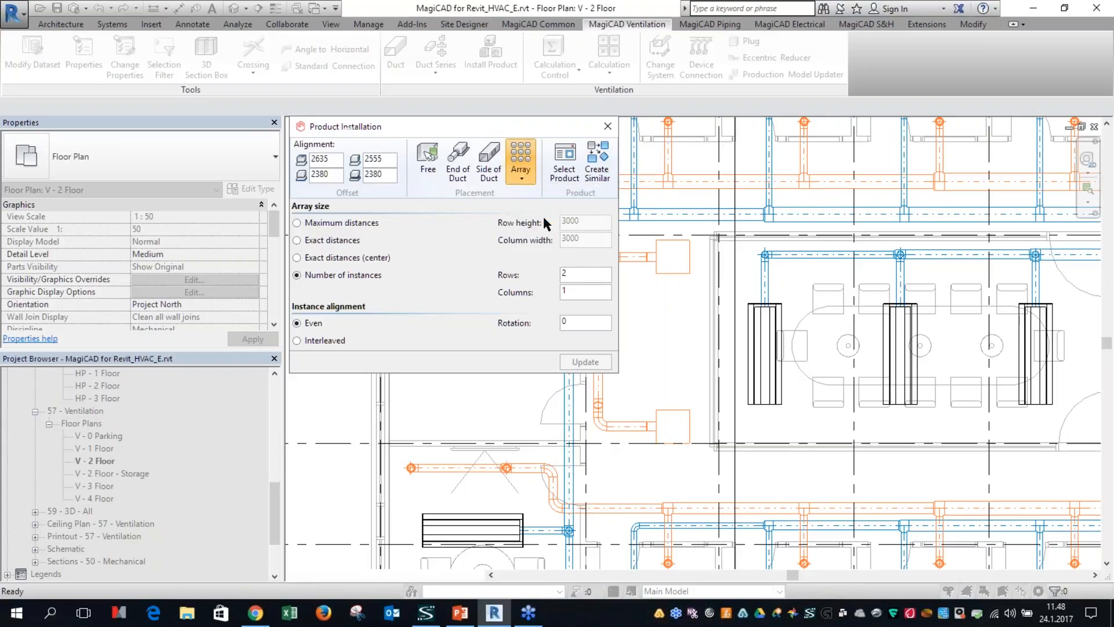
{"action": "middle_click_drag", "start_coordinate": [463, 428], "coordinate": [532, 481]}
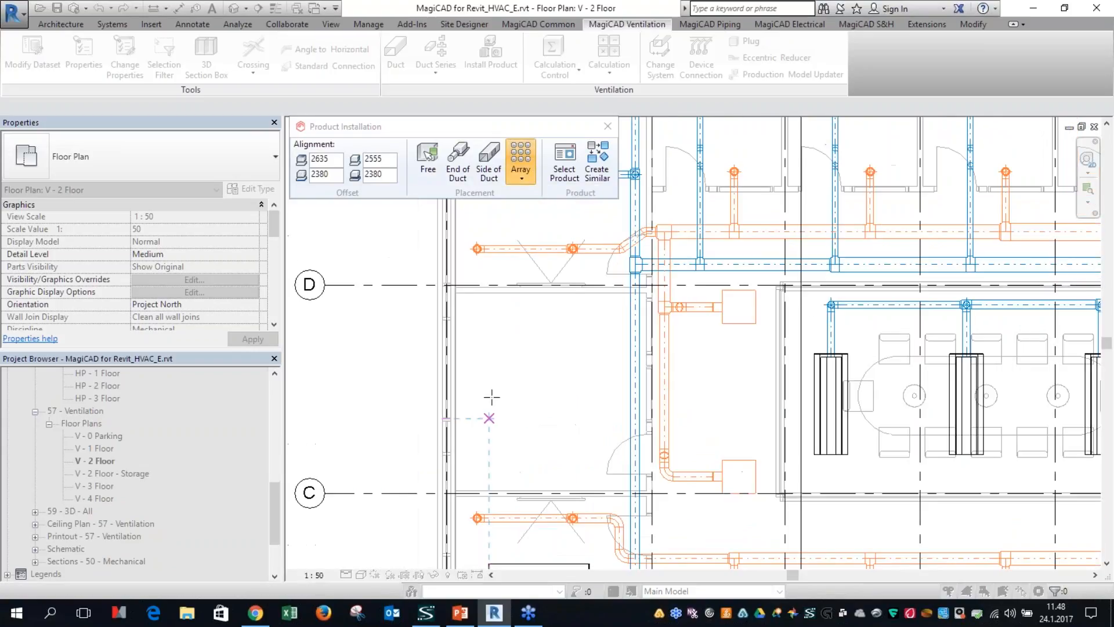
{"action": "left_click", "coordinate": [457, 298]}
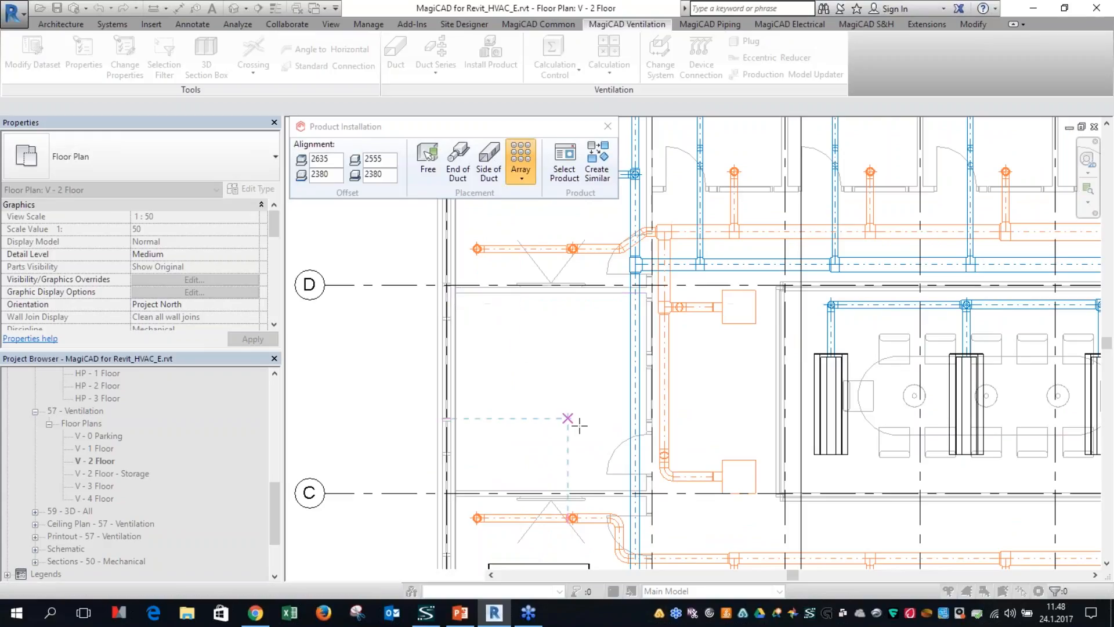
{"action": "left_click", "coordinate": [645, 489]}
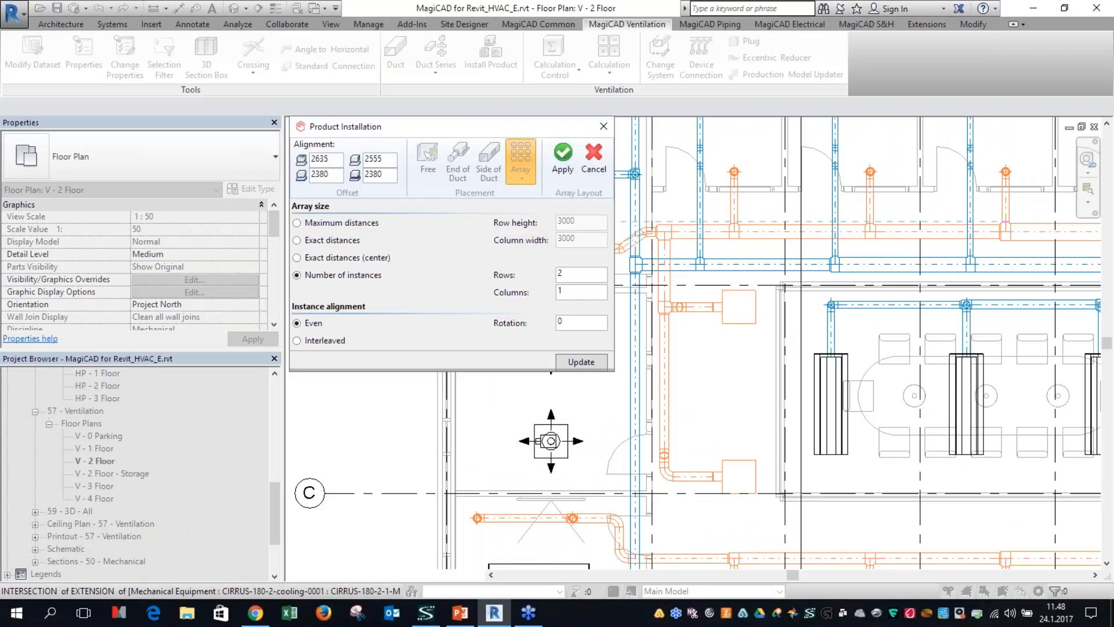
{"action": "left_click_drag", "start_coordinate": [581, 324], "coordinate": [537, 321]}
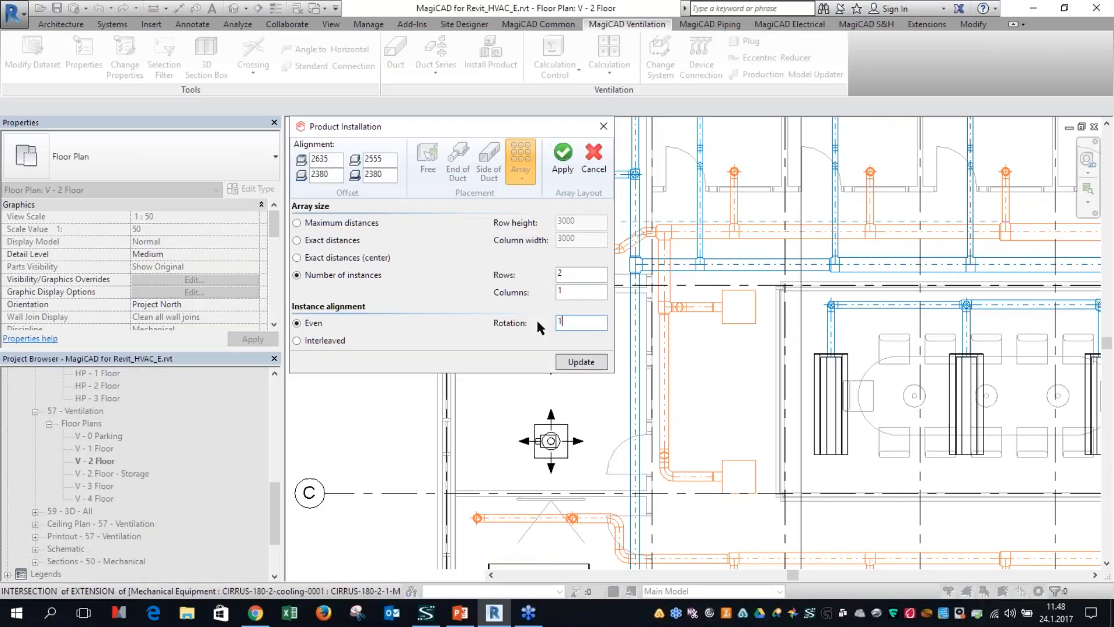
{"action": "left_click", "coordinate": [581, 361]}
{"action": "left_click", "coordinate": [563, 156]}
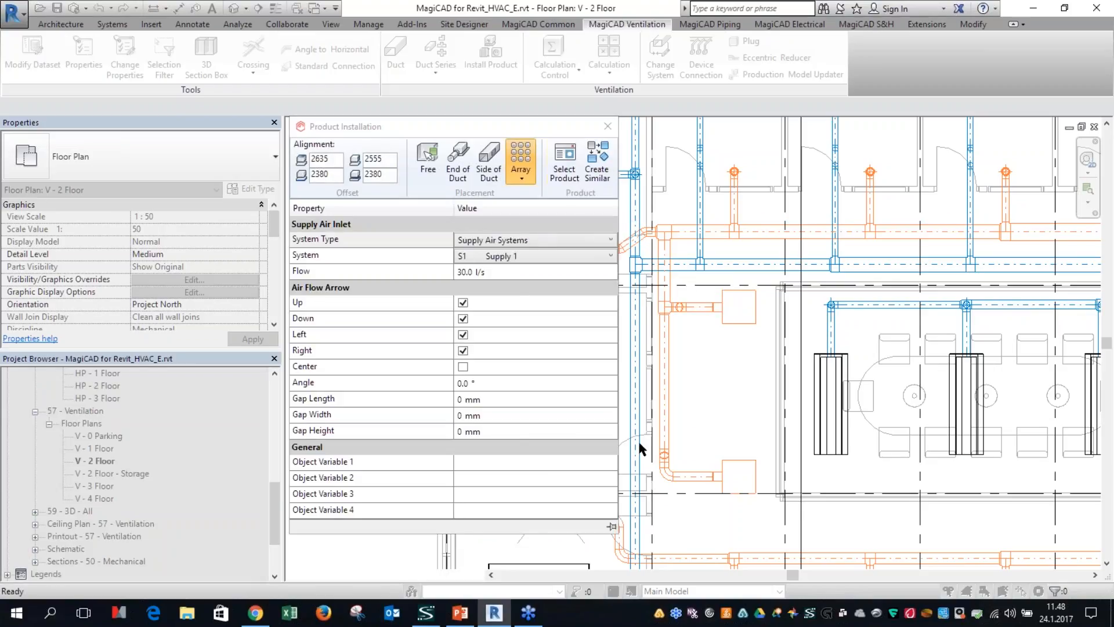
Step: Switch the diffuser placement back to Free and end the product installation
{"action": "left_click", "coordinate": [520, 171]}
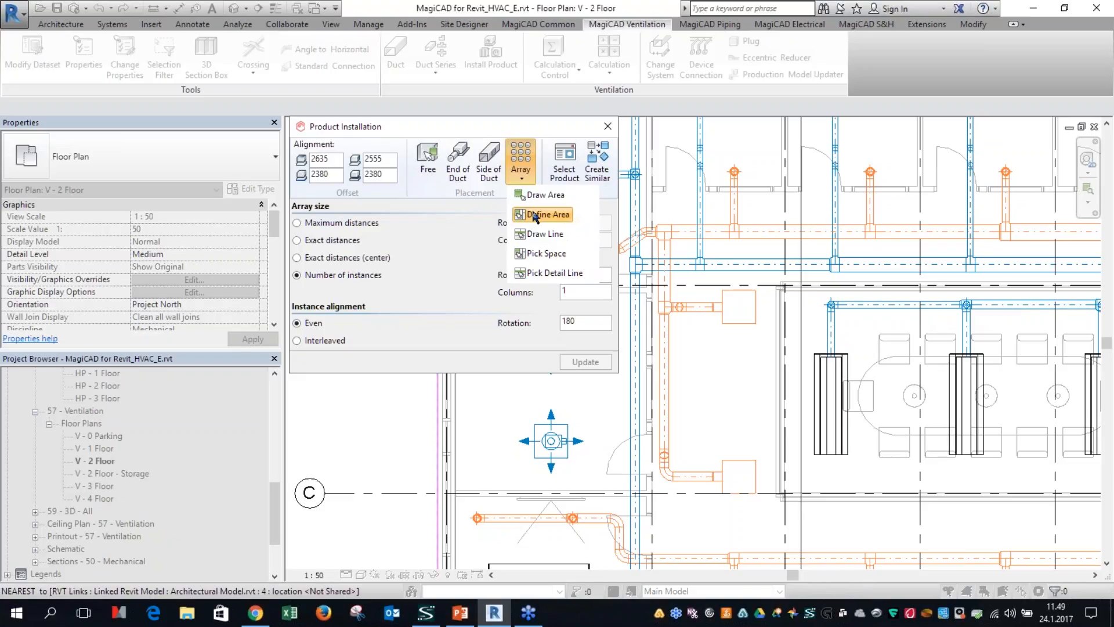
{"action": "left_click", "coordinate": [429, 171]}
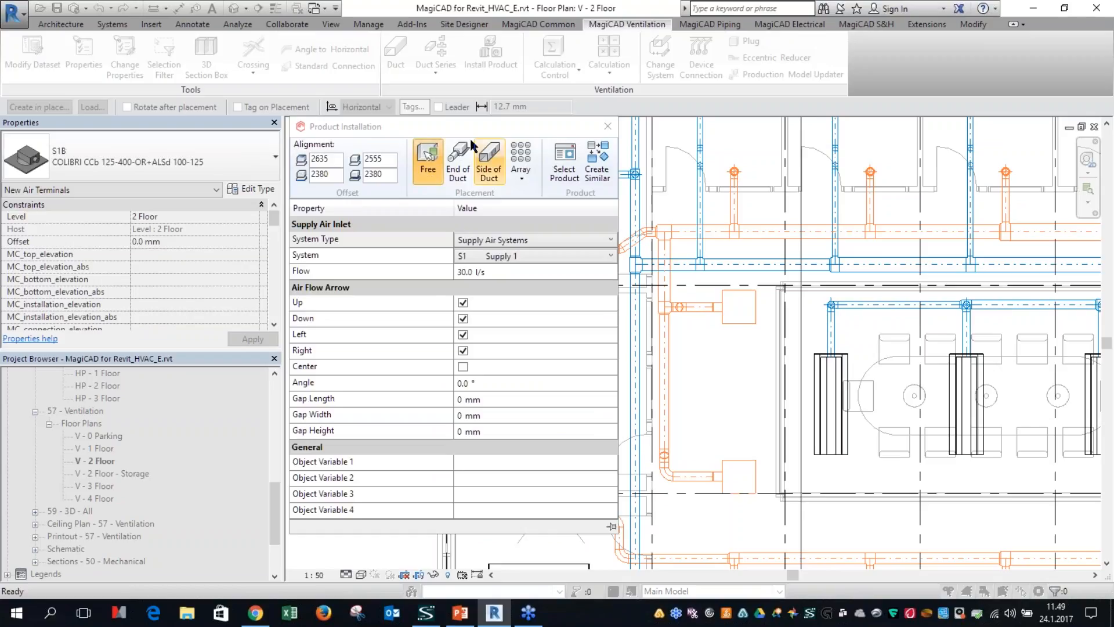
{"action": "left_click", "coordinate": [607, 128]}
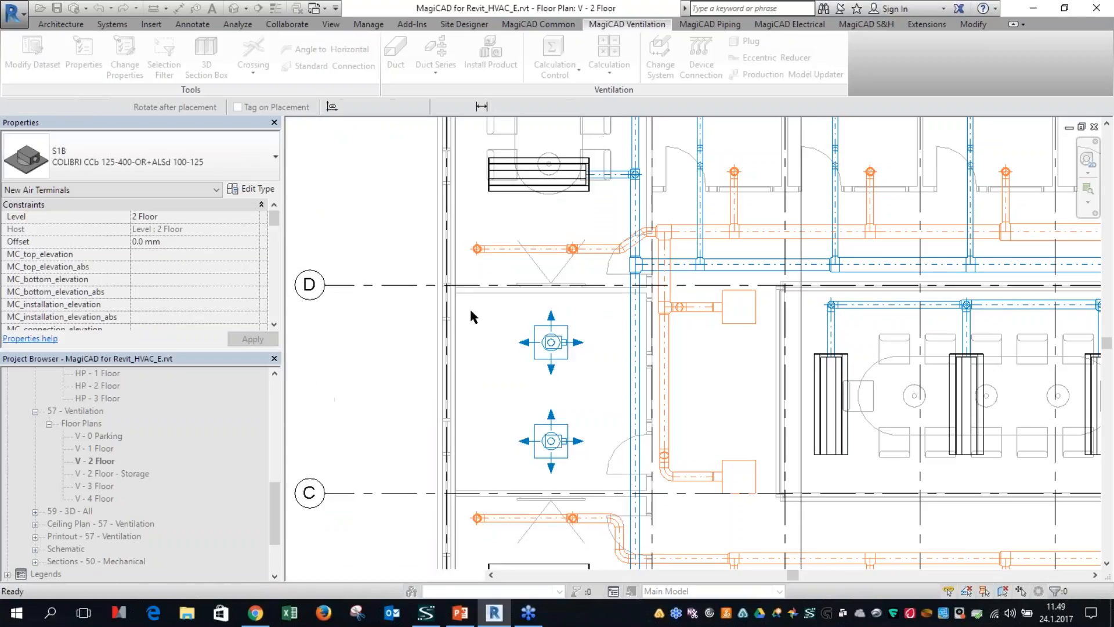
{"action": "scroll", "coordinate": [583, 472], "scroll_direction": "up", "scroll_amount": 1}
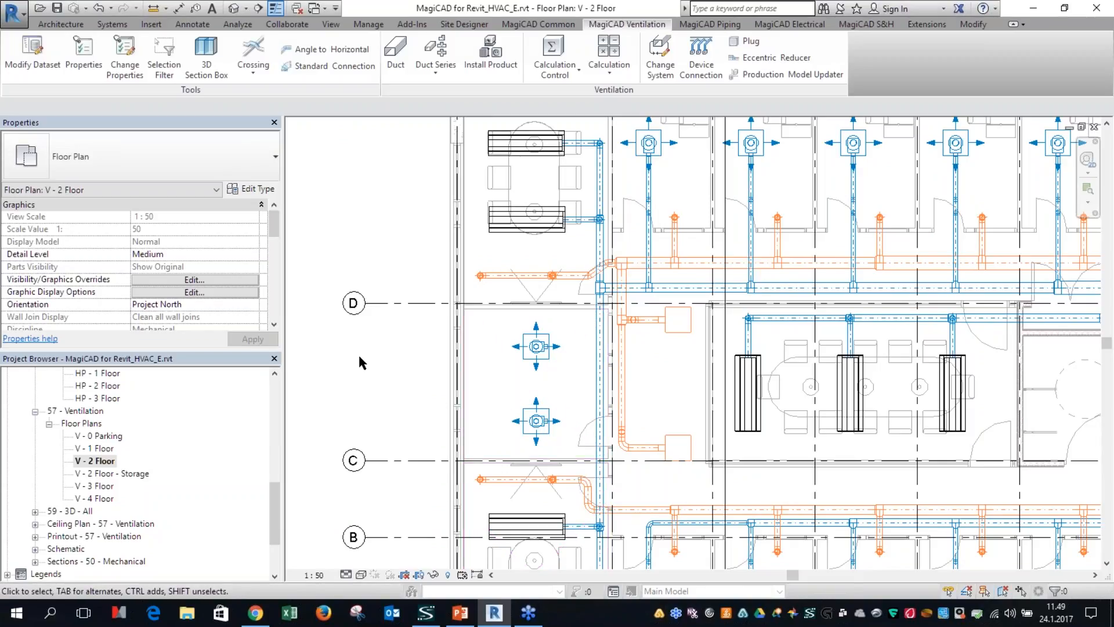
Step: Switch to the MagiCAD Piping tools and open the HP - 1 Floor heating and cooling plan
{"action": "left_click", "coordinate": [709, 23]}
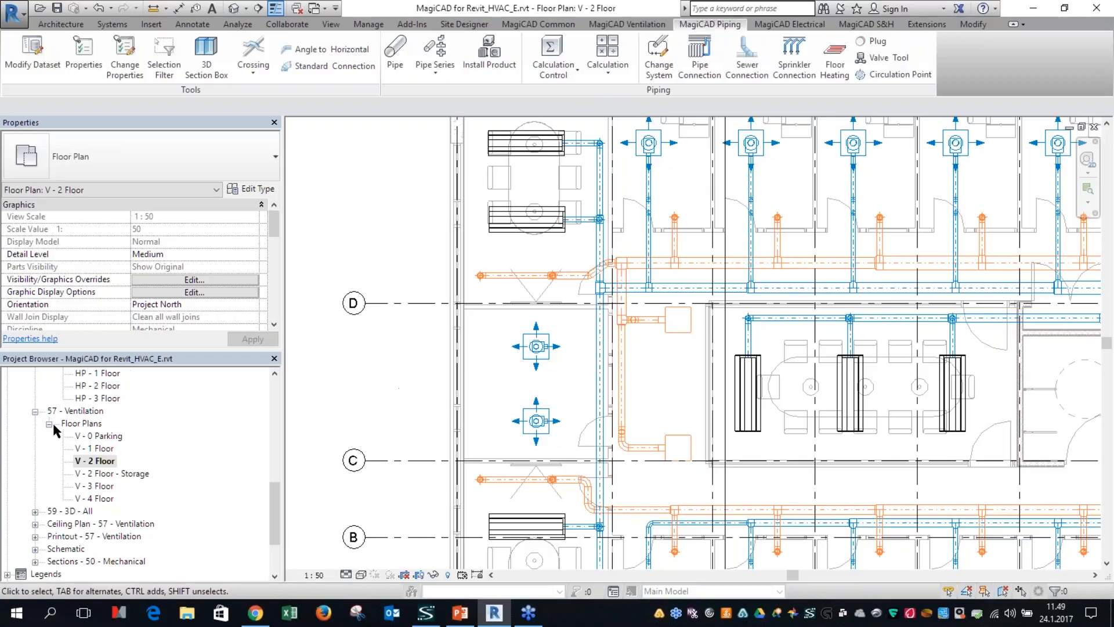
{"action": "scroll", "coordinate": [81, 444], "scroll_direction": "up", "scroll_amount": 1}
{"action": "double_click", "coordinate": [102, 424]}
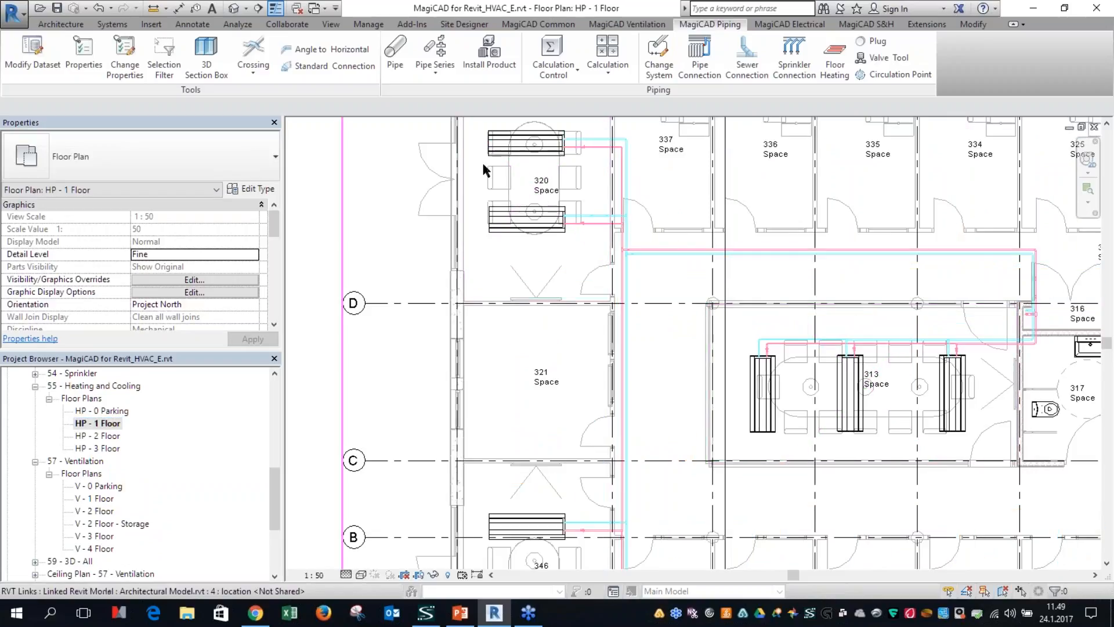
Step: Start installing a piping product, list the Substation products and inspect the ACS-1100 model from several angles
{"action": "left_click", "coordinate": [496, 58]}
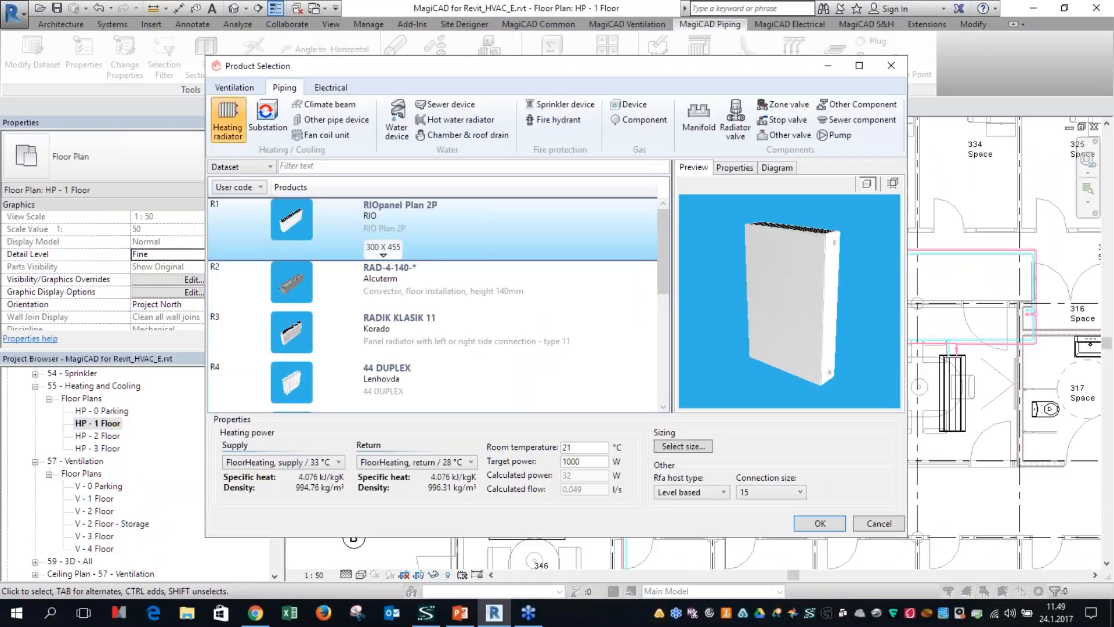
{"action": "left_click", "coordinate": [266, 116]}
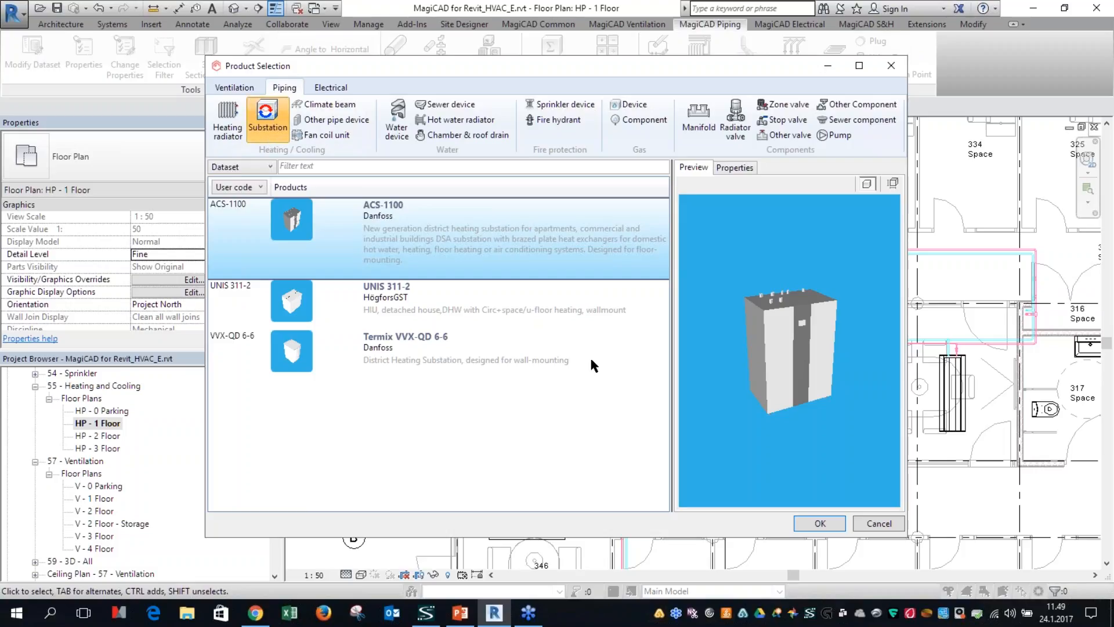
{"action": "left_click_drag", "start_coordinate": [802, 329], "coordinate": [795, 437]}
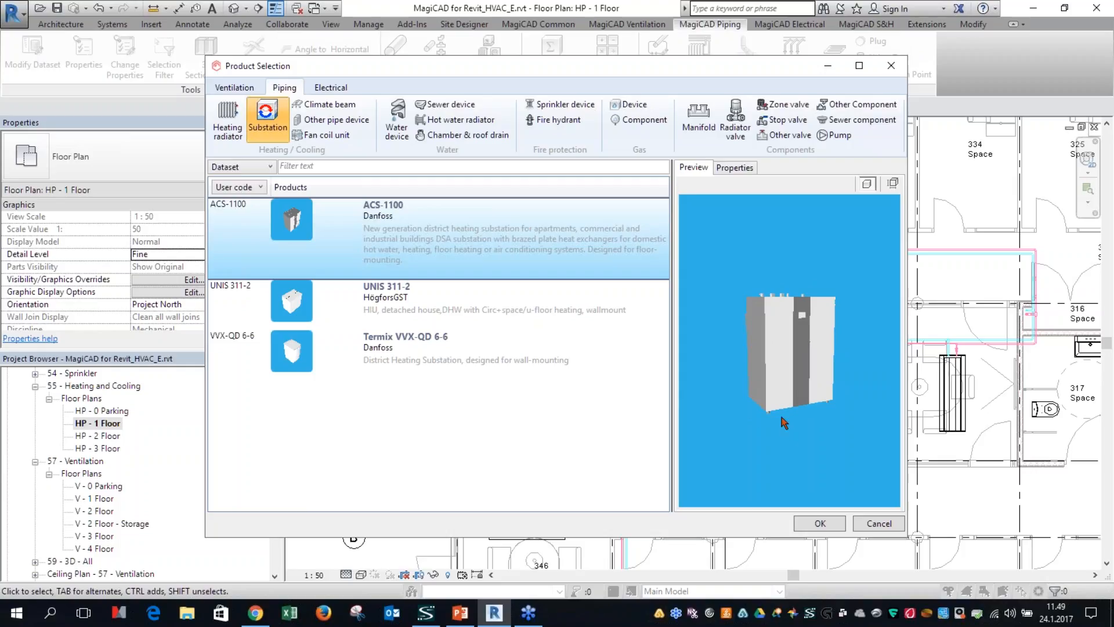
{"action": "left_click_drag", "start_coordinate": [730, 404], "coordinate": [776, 410]}
{"action": "left_click_drag", "start_coordinate": [810, 342], "coordinate": [805, 360]}
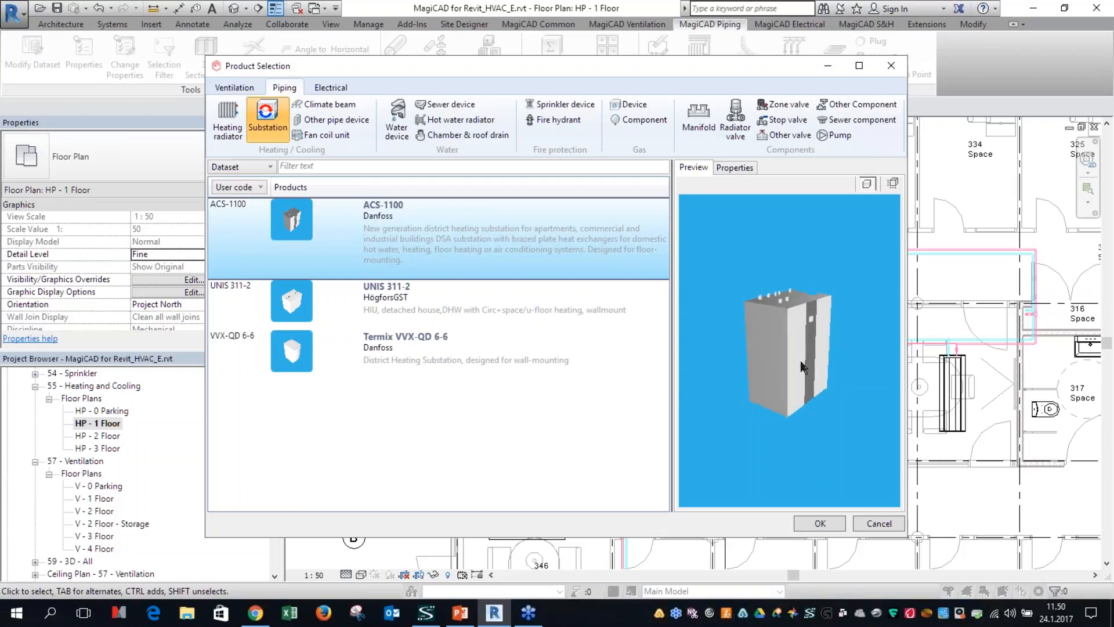
Step: Review the dataset properties and the product properties of the Danfoss ACS-1100 substation without changing them
{"action": "right_click", "coordinate": [403, 217]}
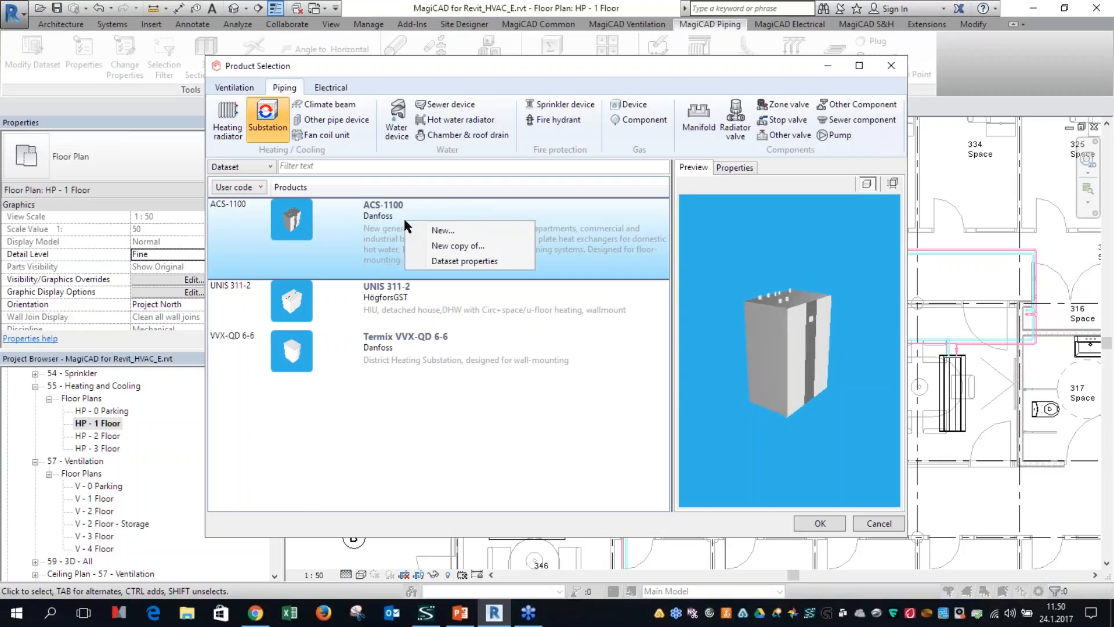
{"action": "left_click", "coordinate": [450, 261]}
{"action": "left_click", "coordinate": [732, 452]}
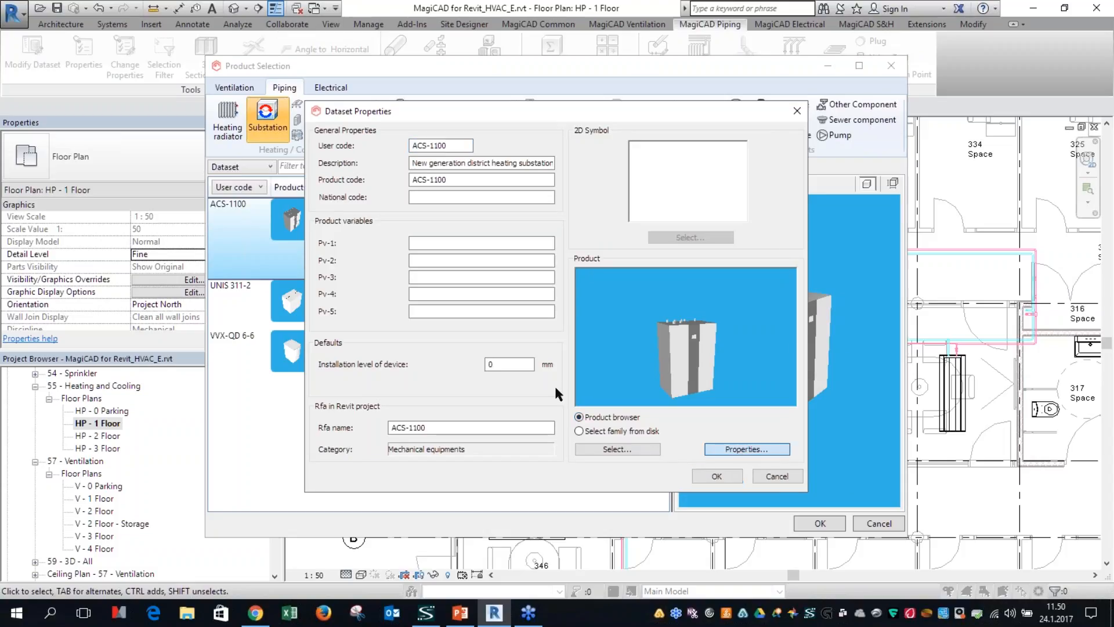
{"action": "left_click_drag", "start_coordinate": [450, 317], "coordinate": [485, 323]}
{"action": "left_click", "coordinate": [741, 467]}
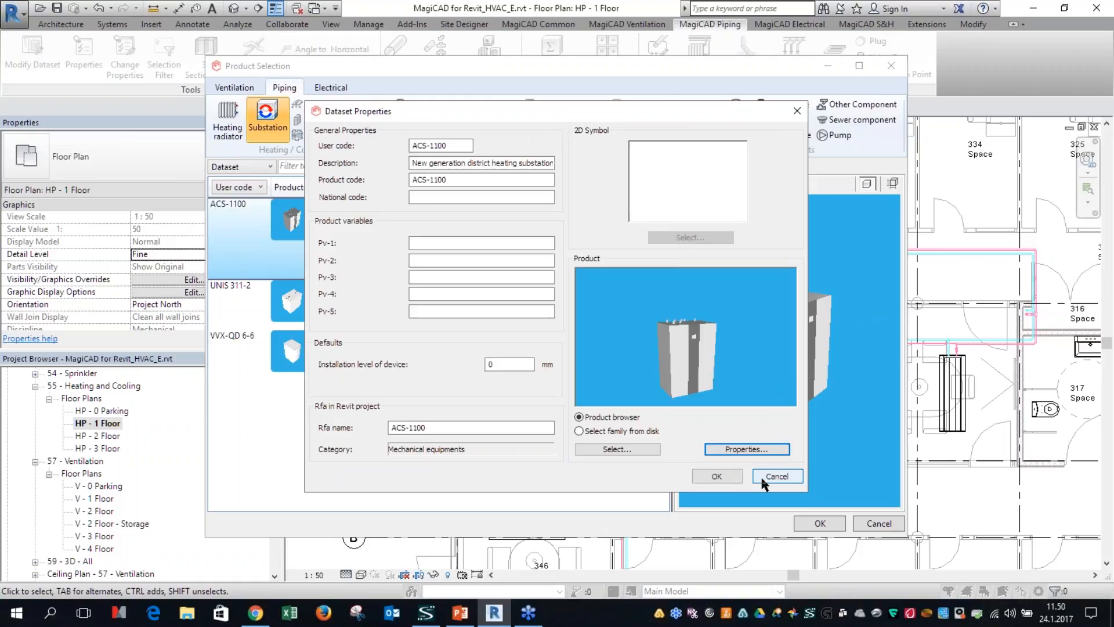
{"action": "left_click", "coordinate": [764, 477]}
Step: Browse Danfoss substations for a new dataset product, inspect the ACS-1350 model, and cancel without adding it
{"action": "left_click", "coordinate": [479, 315]}
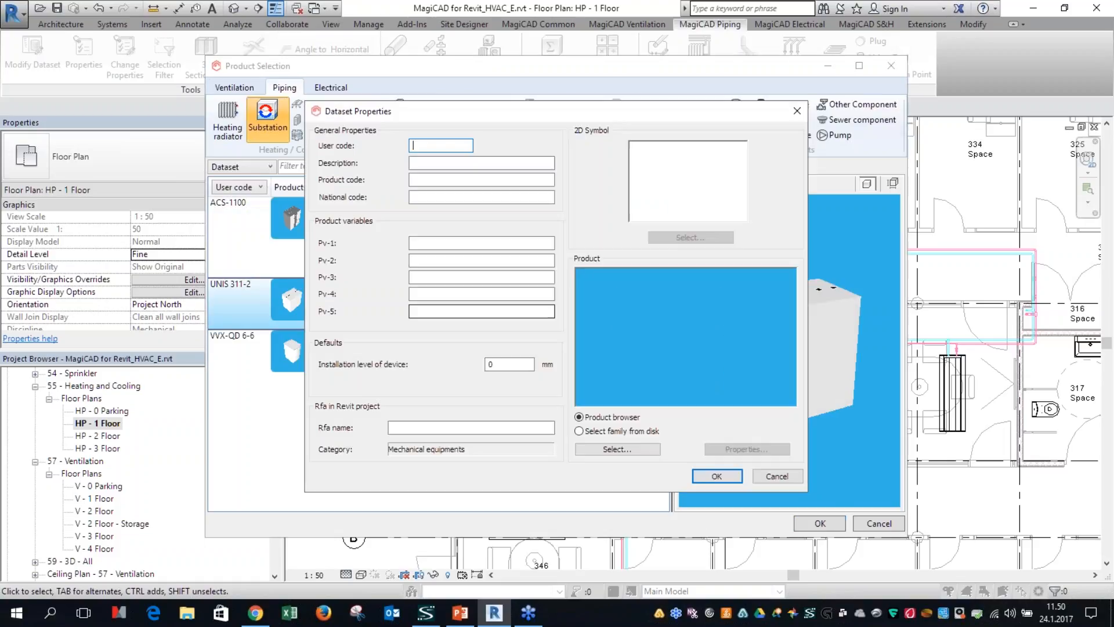
{"action": "left_click", "coordinate": [617, 449]}
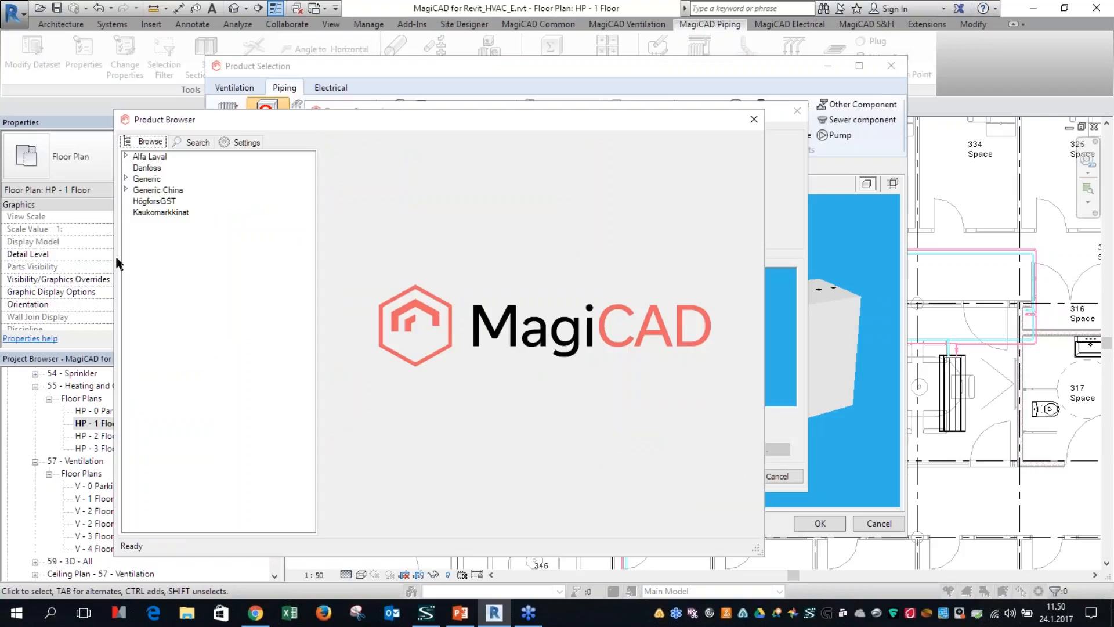
{"action": "left_click", "coordinate": [147, 168]}
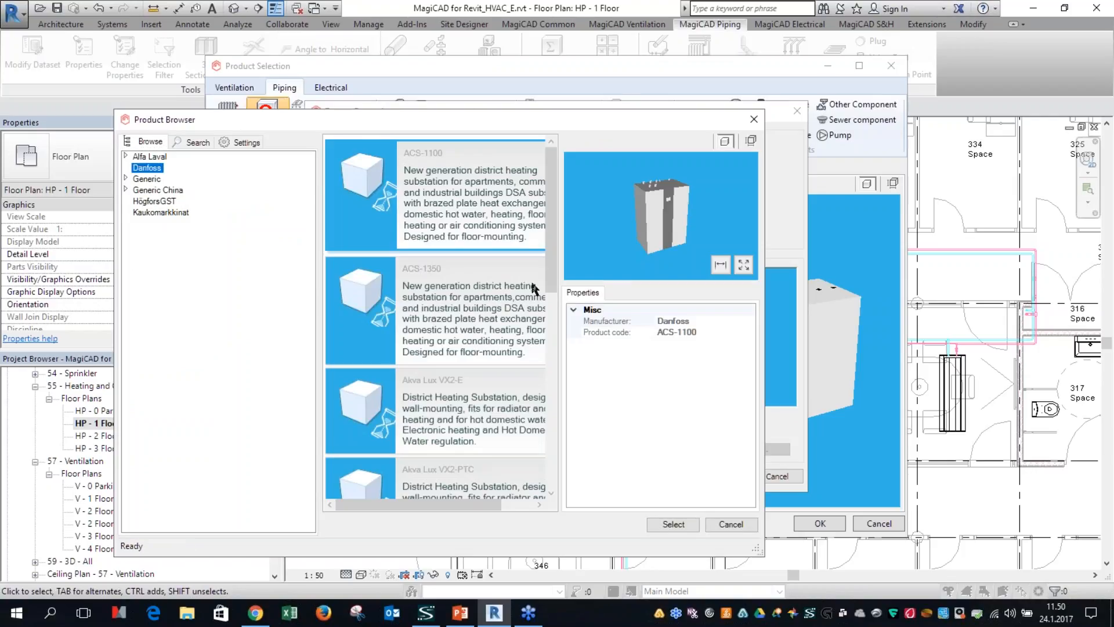
{"action": "left_click_drag", "start_coordinate": [386, 120], "coordinate": [355, 80]}
{"action": "left_click_drag", "start_coordinate": [731, 516], "coordinate": [1005, 580]}
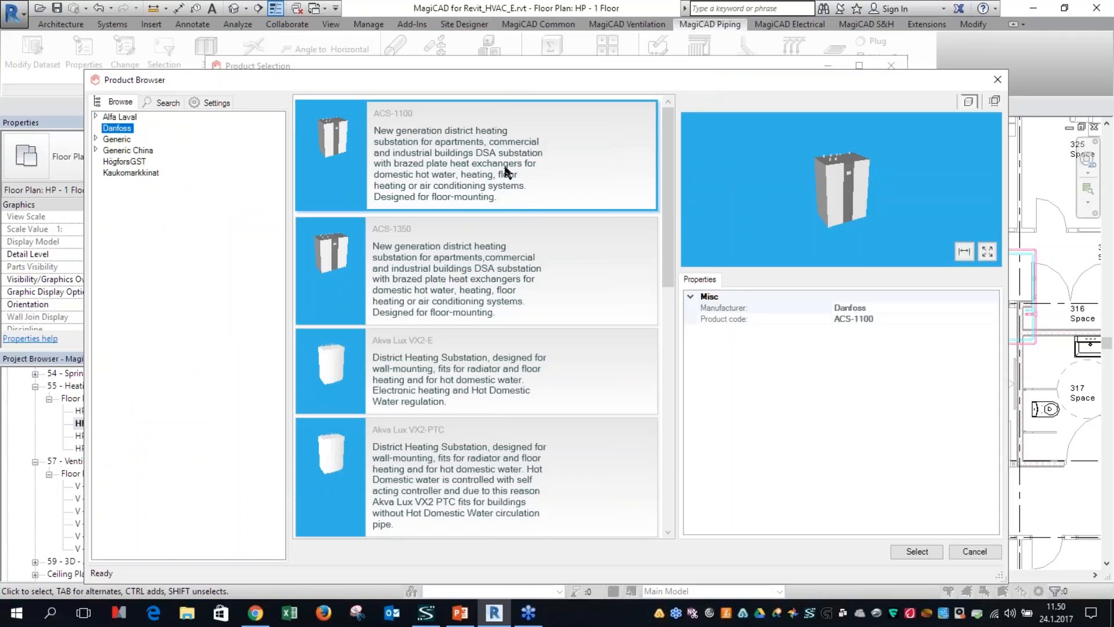
{"action": "left_click", "coordinate": [475, 293]}
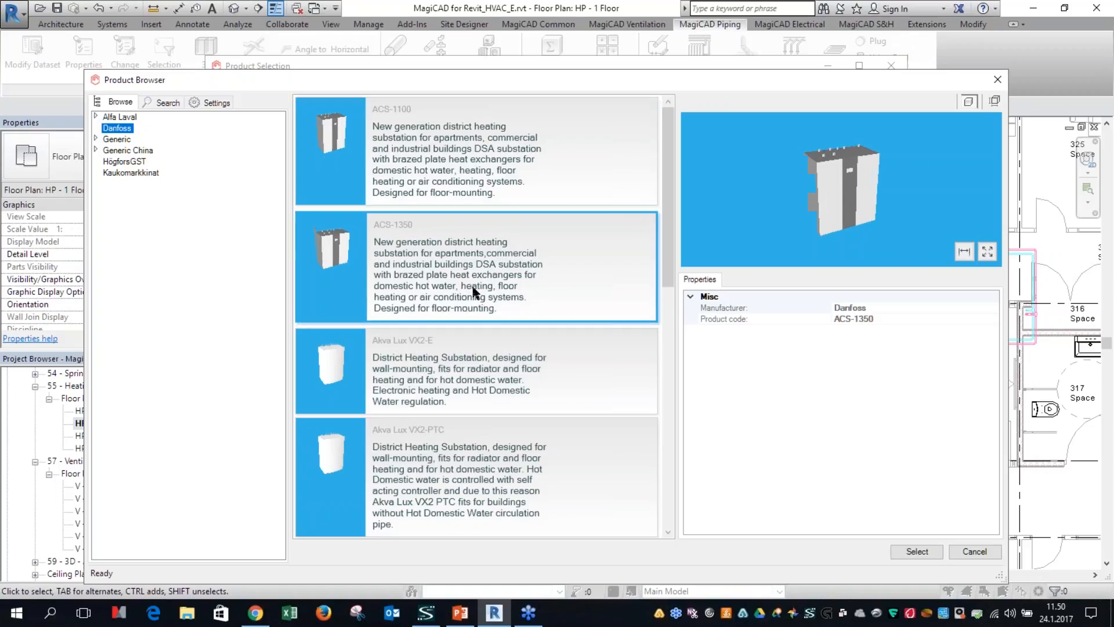
{"action": "left_click_drag", "start_coordinate": [825, 198], "coordinate": [846, 215]}
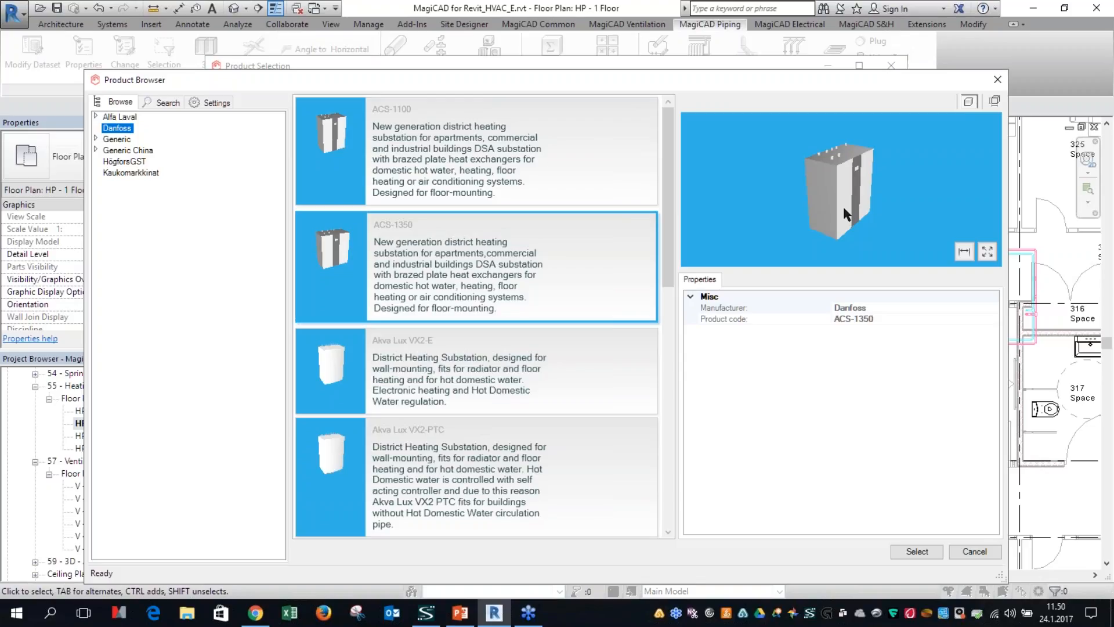
{"action": "left_click", "coordinate": [975, 551]}
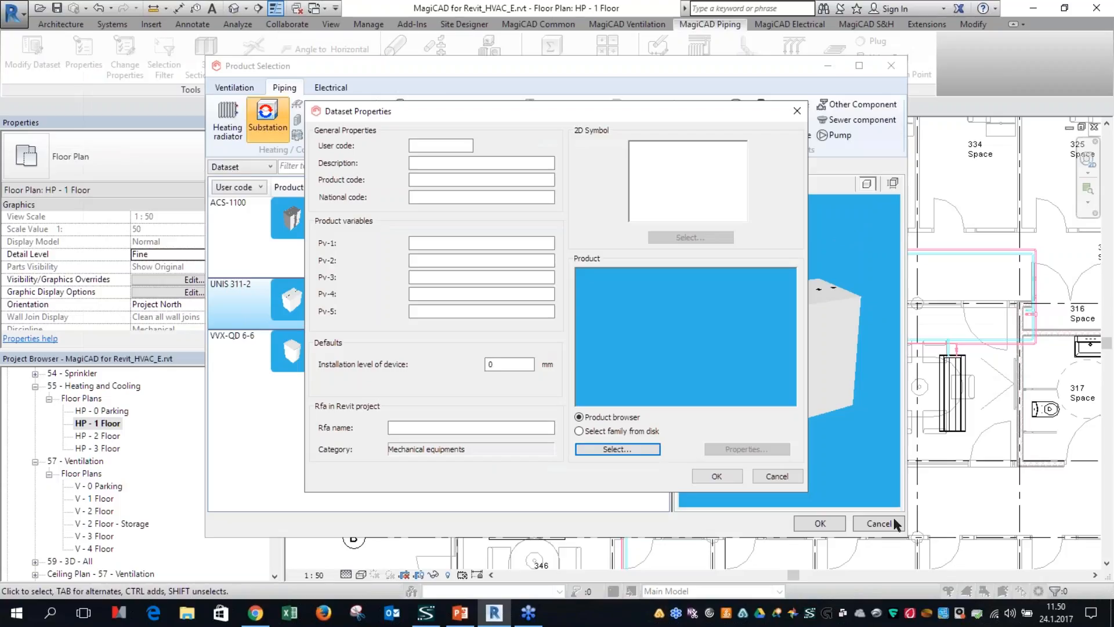
{"action": "left_click", "coordinate": [780, 476]}
Step: Choose the Danfoss ACS-1100 substation as the product to install on the HP - 1 Floor plan
{"action": "left_click", "coordinate": [398, 240]}
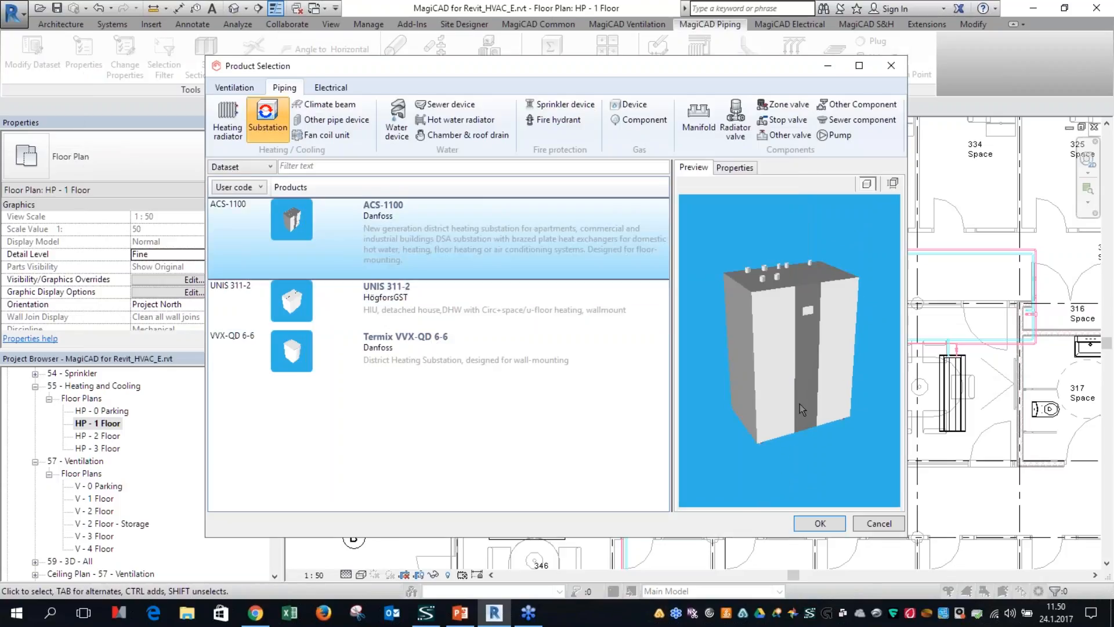
{"action": "left_click", "coordinate": [819, 524]}
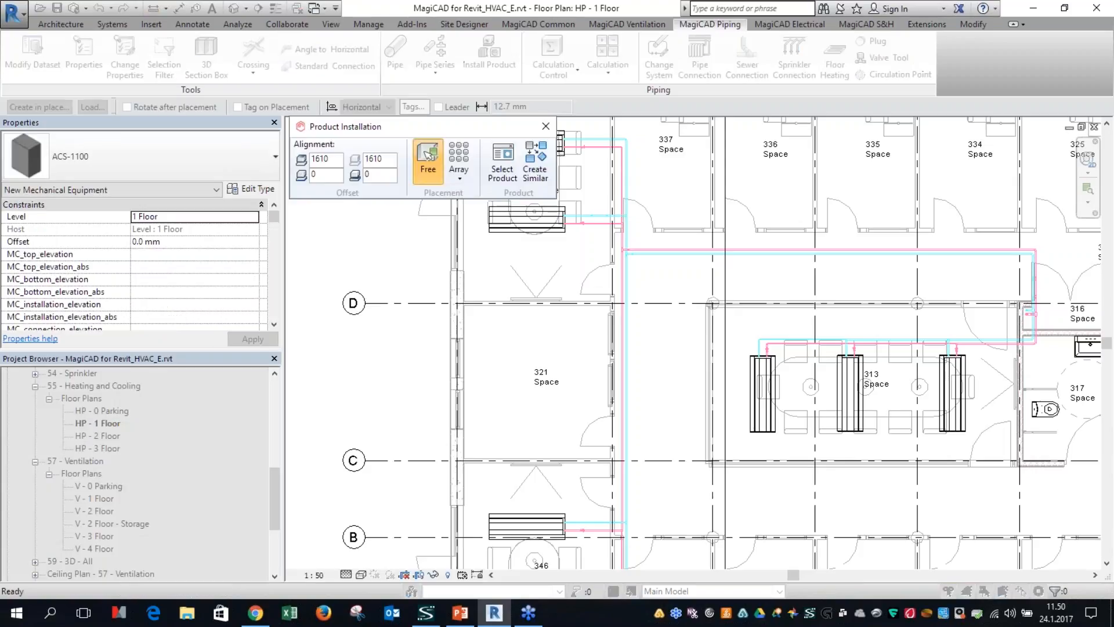
Step: Show the full list of connection system properties for the ACS-1100 installation and move the dialog so that all of it fits on screen
{"action": "mouse_move", "coordinate": [520, 184]}
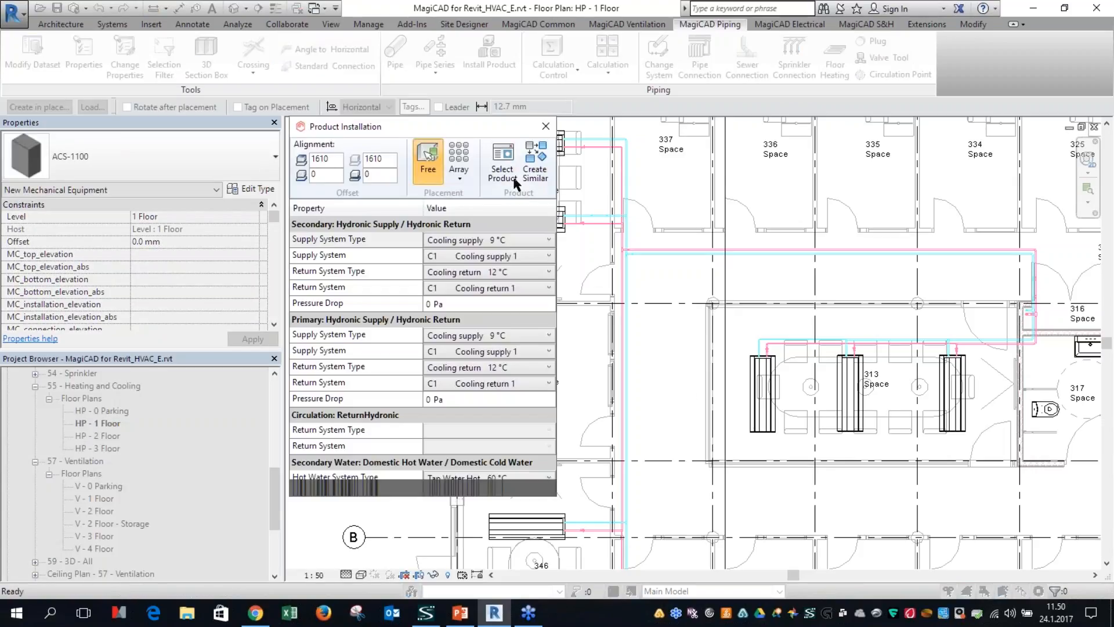
{"action": "left_click", "coordinate": [549, 542]}
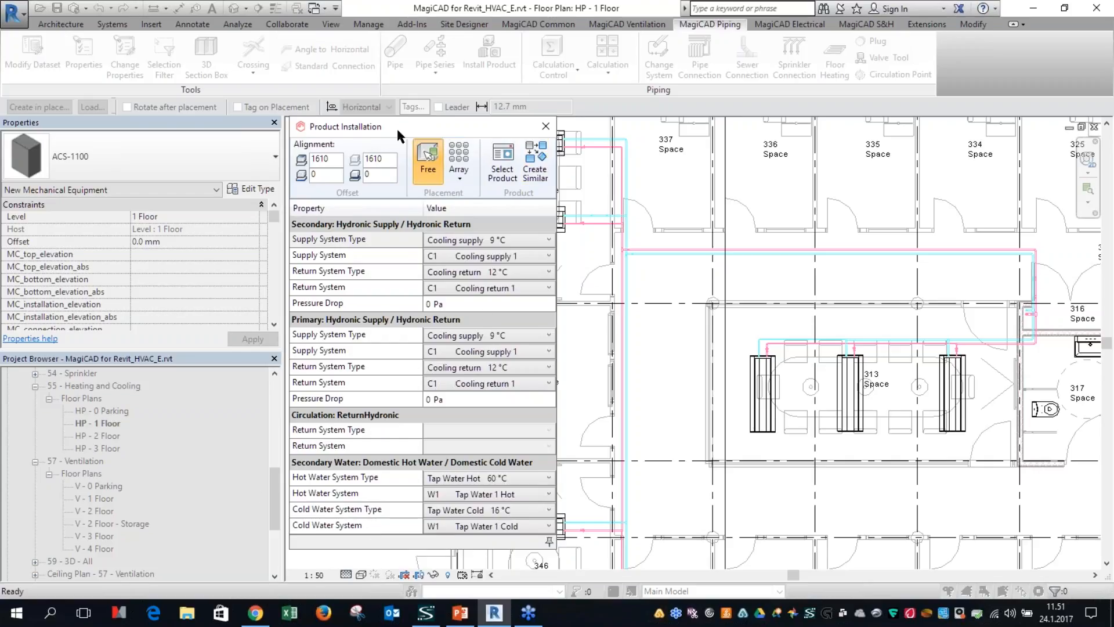
{"action": "left_click_drag", "start_coordinate": [378, 131], "coordinate": [380, 96]}
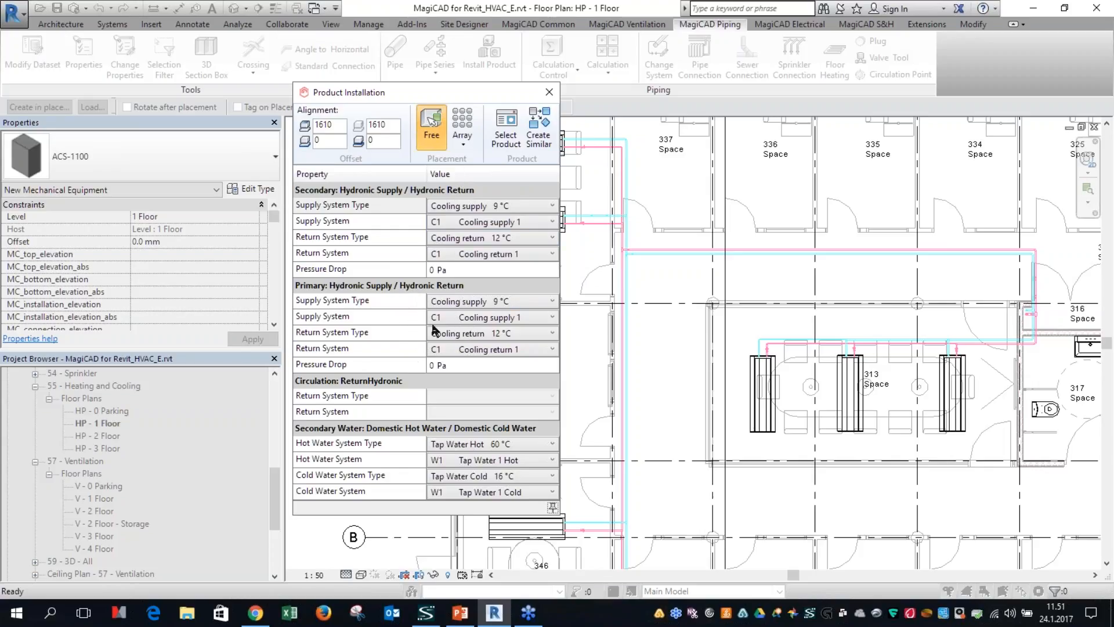
Step: Set the substation's secondary connections to Heating supply 70 °C with H1 Heating supply 1 and Heating return 40 °C with H1 Heating return 1
{"action": "left_click", "coordinate": [473, 226]}
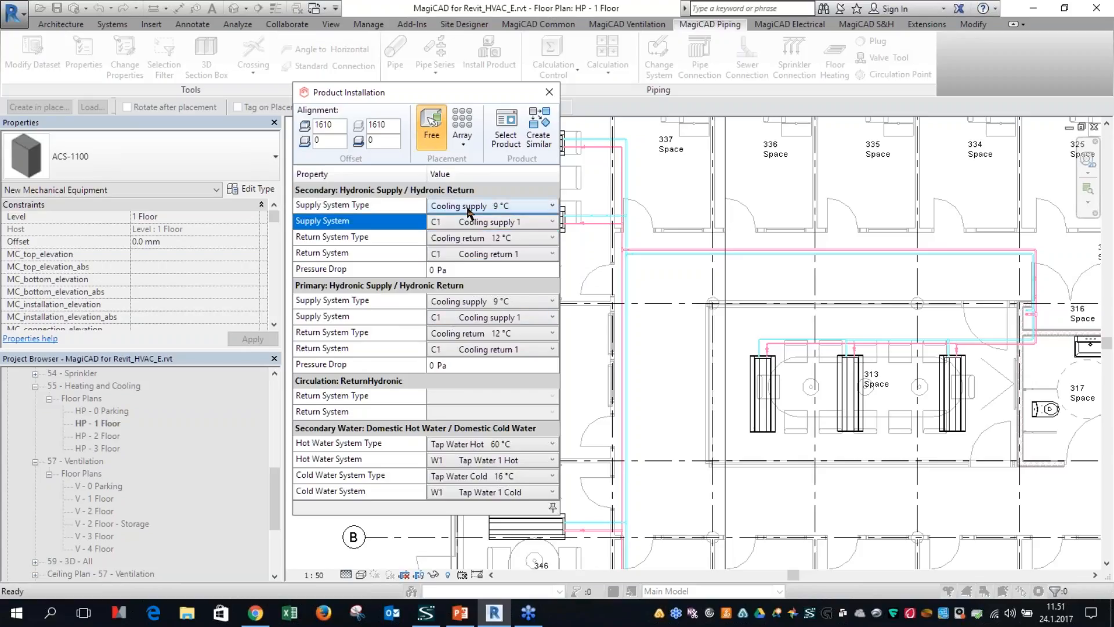
{"action": "left_click", "coordinate": [468, 209]}
{"action": "left_click", "coordinate": [464, 261]}
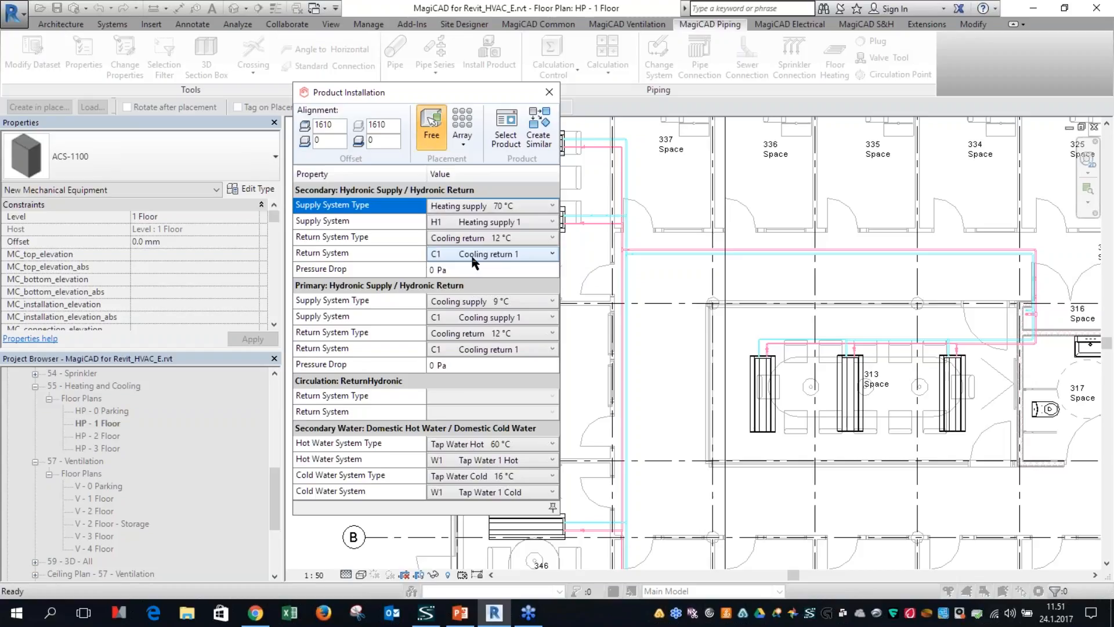
{"action": "left_click", "coordinate": [471, 239]}
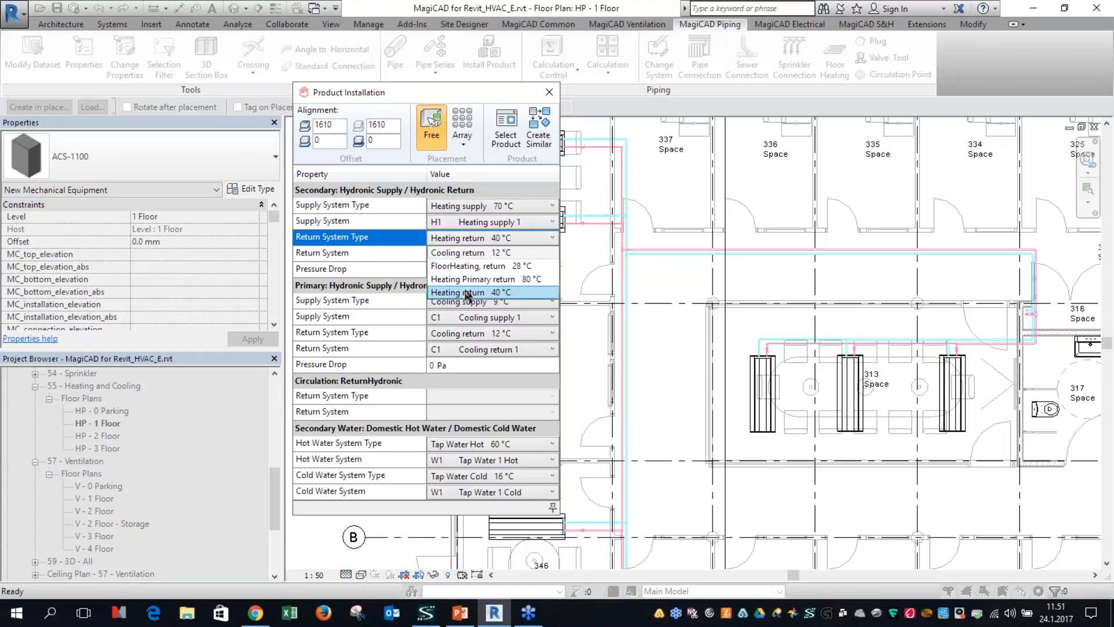
{"action": "left_click", "coordinate": [468, 292]}
{"action": "left_click", "coordinate": [477, 226]}
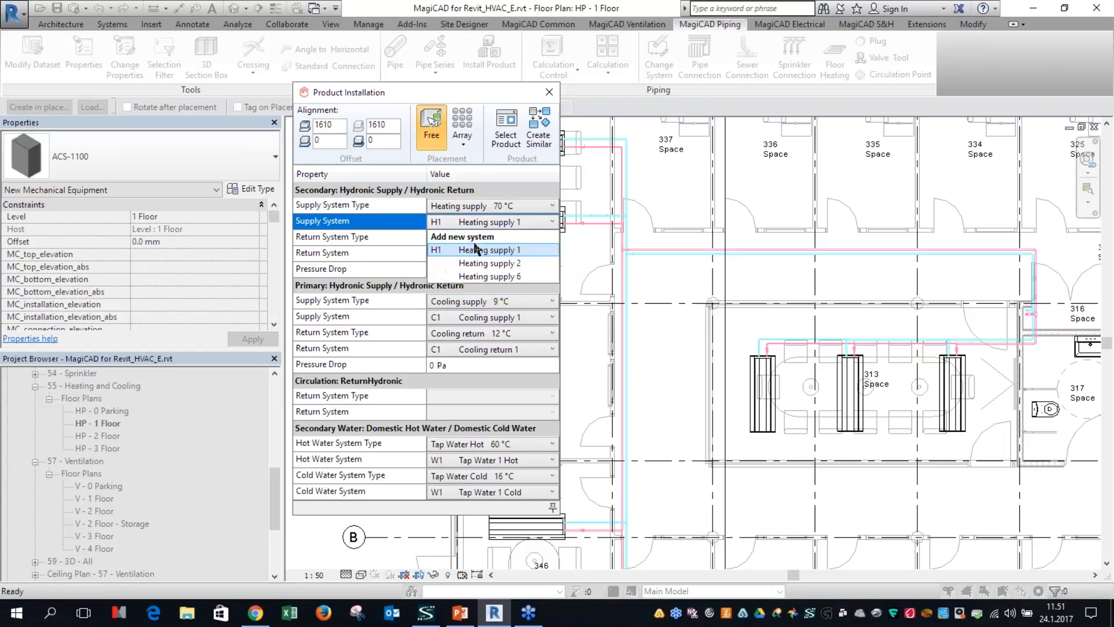
{"action": "left_click", "coordinate": [393, 272]}
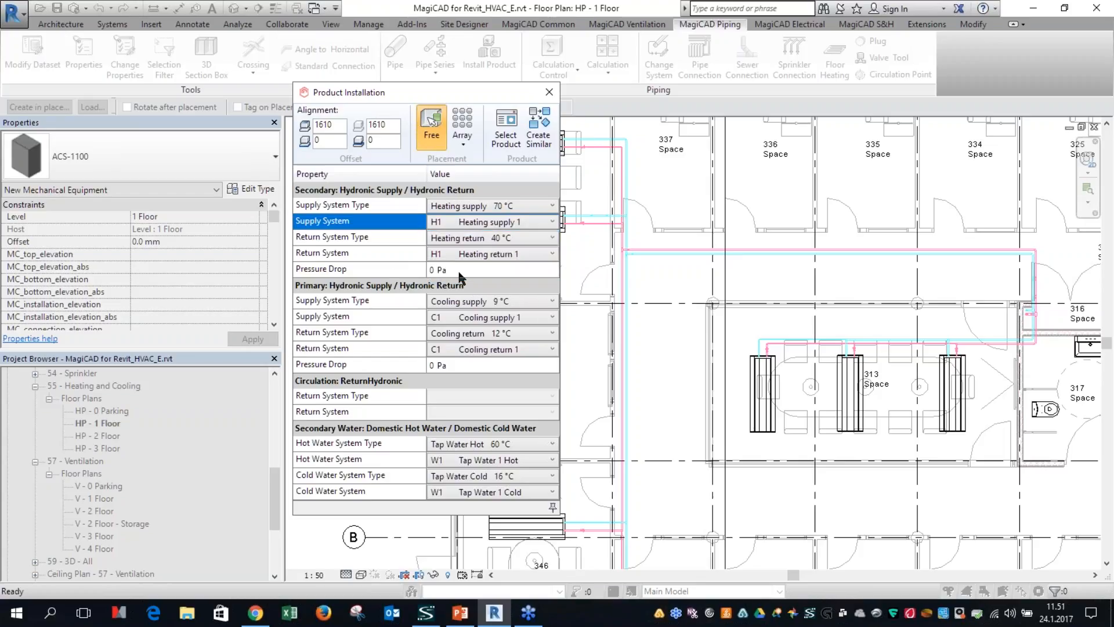
{"action": "left_click", "coordinate": [466, 271]}
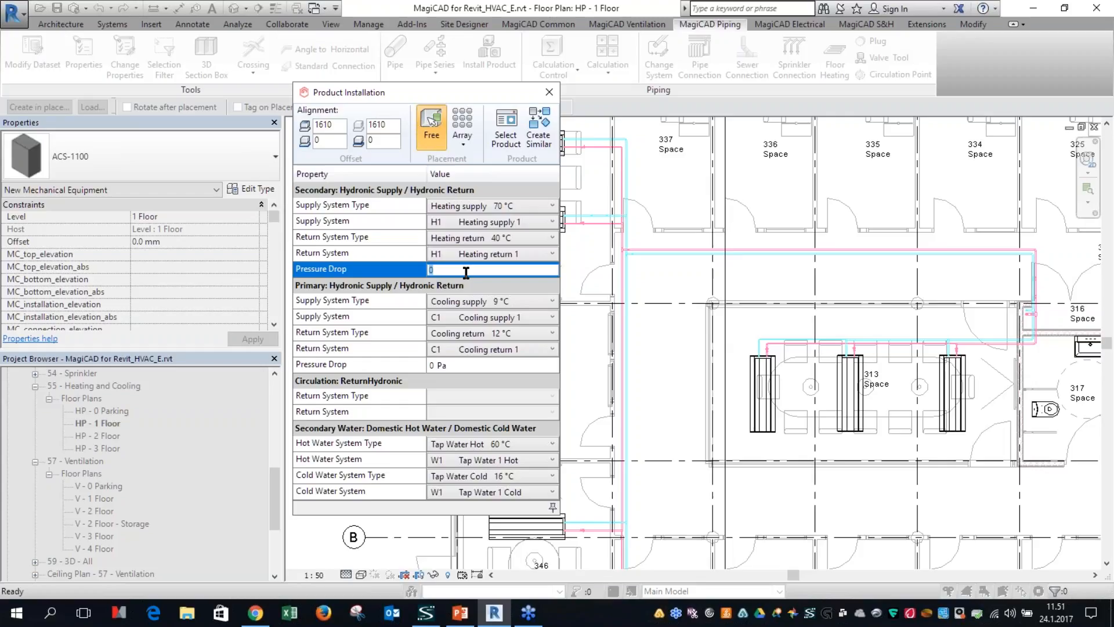
{"action": "left_click", "coordinate": [502, 317]}
{"action": "left_click", "coordinate": [458, 370]}
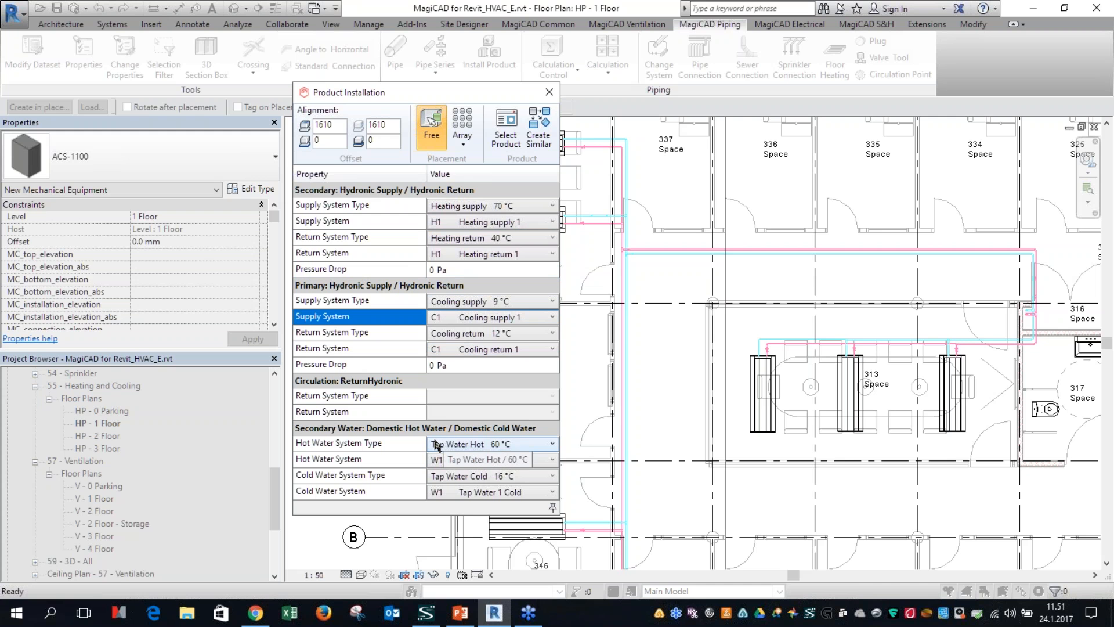
Step: Place one ACS-1100 substation outside the building above Space 320, about 2000 mm from grid 1 and 1700 mm from the upper wall
{"action": "scroll", "coordinate": [690, 345], "scroll_direction": "down", "scroll_amount": 2}
{"action": "middle_click_drag", "start_coordinate": [774, 374], "coordinate": [846, 466]}
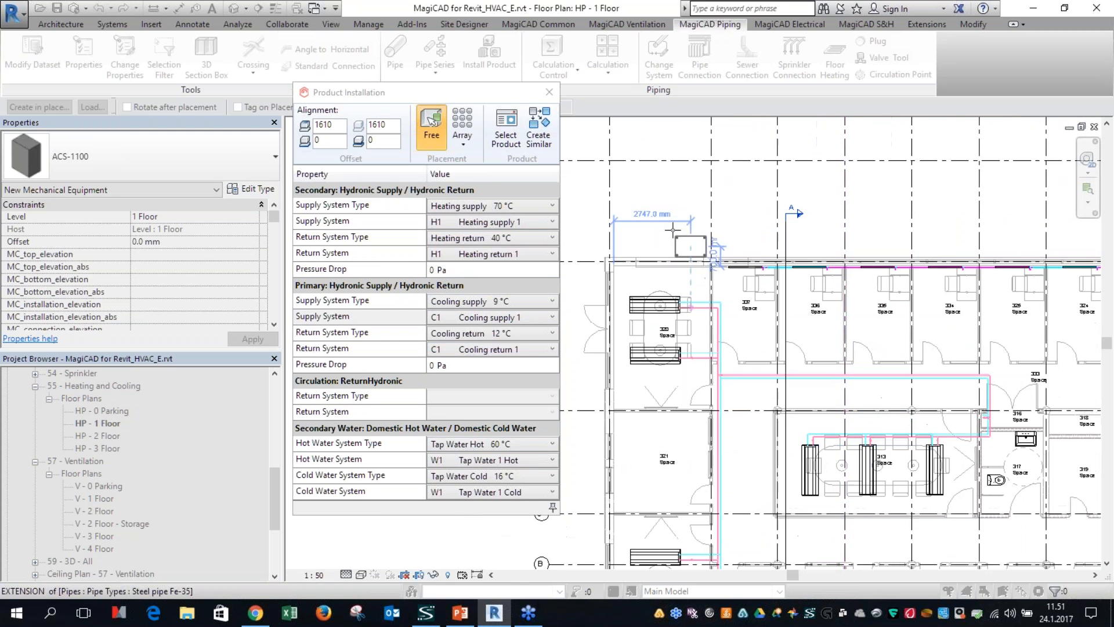
{"action": "scroll", "coordinate": [667, 226], "scroll_direction": "up", "scroll_amount": 1}
{"action": "scroll", "coordinate": [668, 225], "scroll_direction": "up", "scroll_amount": 1}
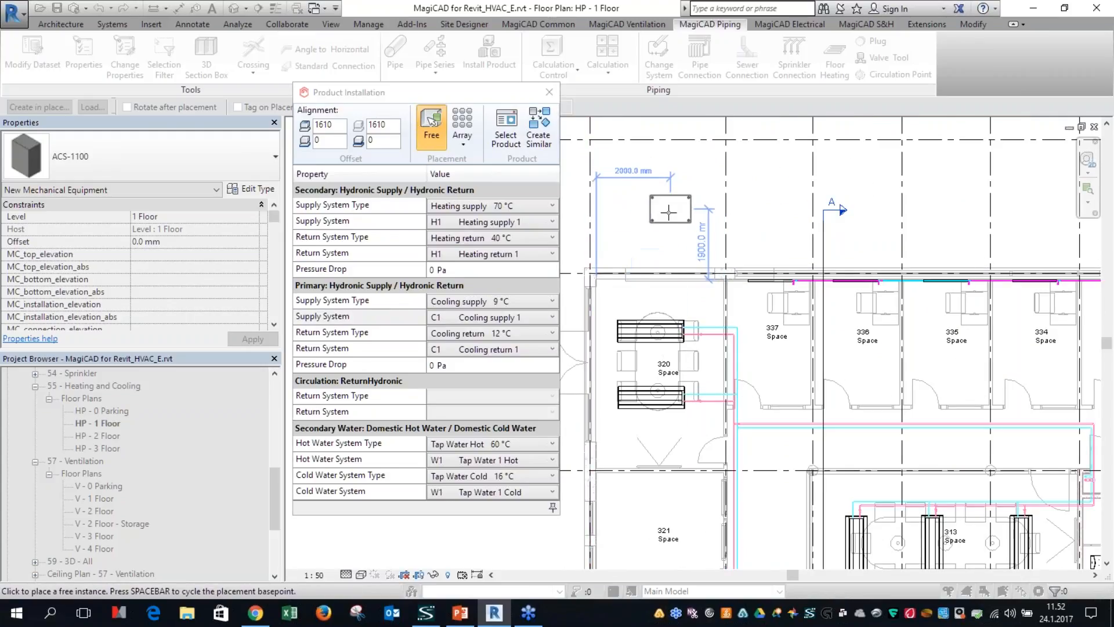
{"action": "left_click", "coordinate": [668, 216]}
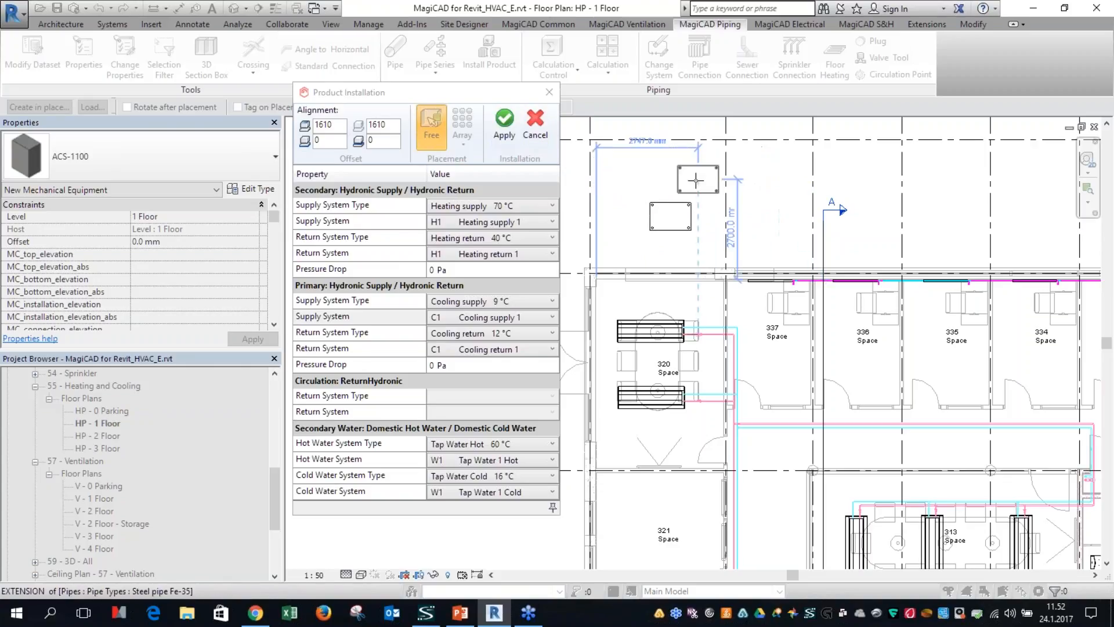
{"action": "left_click", "coordinate": [504, 123]}
{"action": "right_click", "coordinate": [669, 156]}
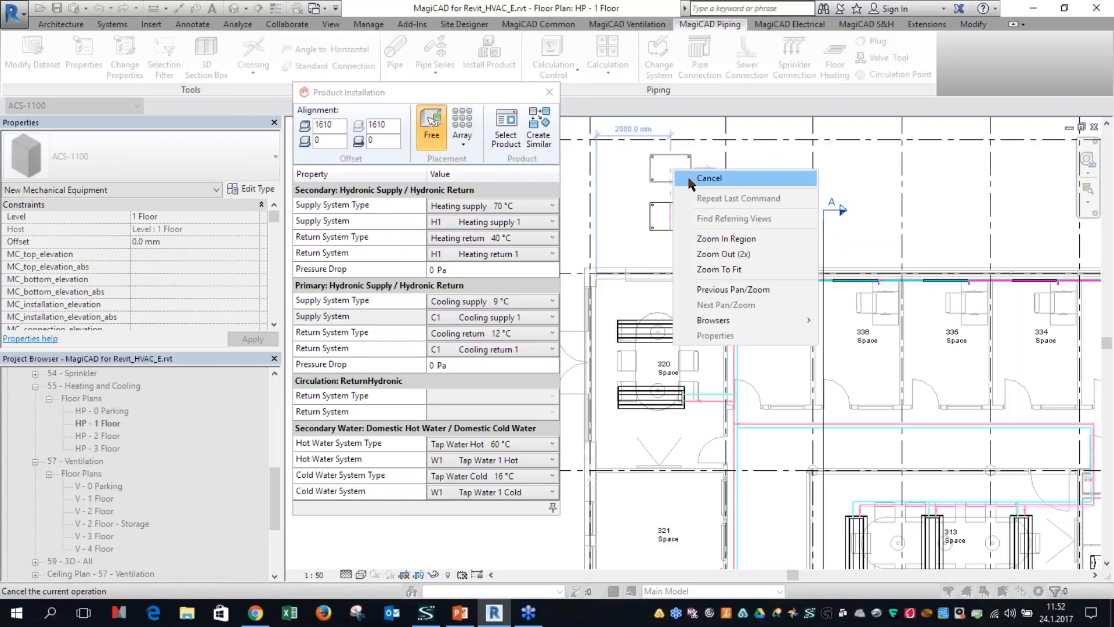
{"action": "left_click", "coordinate": [697, 178]}
Step: Select the placed ACS-1100 substation and examine its pipe connectors at close range without changing them
{"action": "left_click", "coordinate": [689, 228]}
{"action": "scroll", "coordinate": [680, 231], "scroll_direction": "up", "scroll_amount": 1}
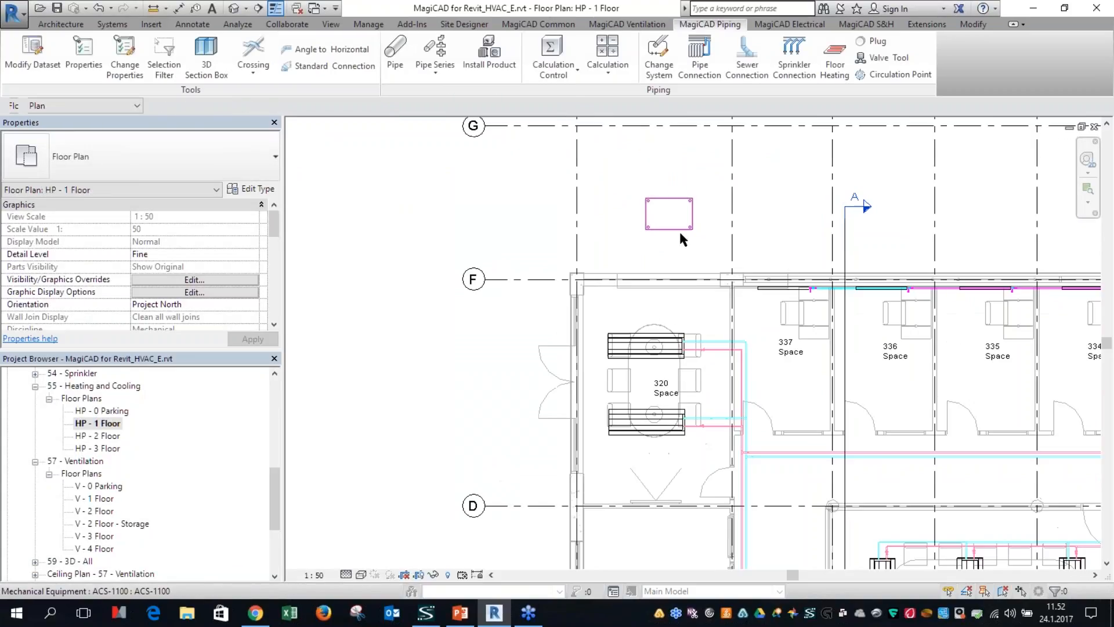
{"action": "left_click", "coordinate": [679, 226]}
{"action": "scroll", "coordinate": [671, 218], "scroll_direction": "up", "scroll_amount": 4}
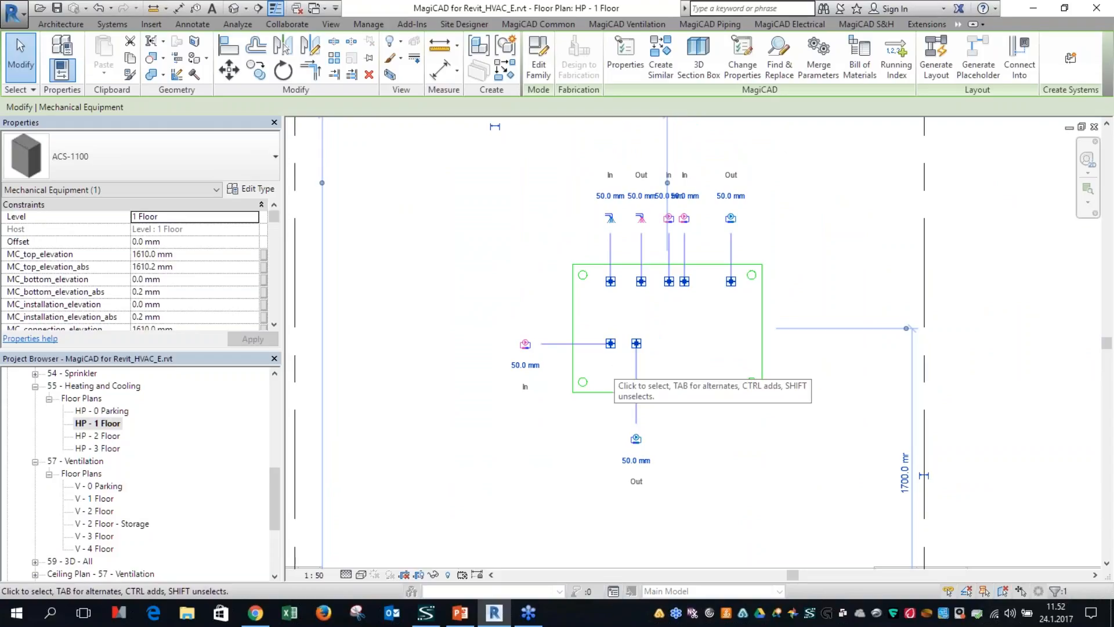
{"action": "key", "text": "Escape"}
{"action": "scroll", "coordinate": [644, 378], "scroll_direction": "down", "scroll_amount": 3}
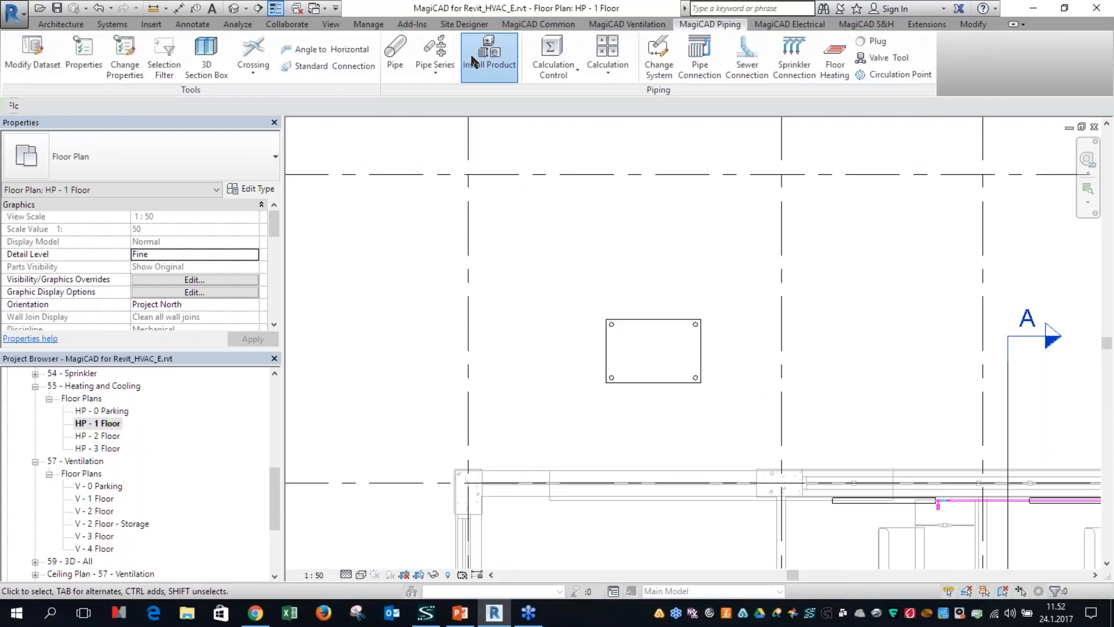
Step: Browse Danfoss products and Alfa Laval CB/CBH brazed plate heat exchangers for a new substation dataset product, and cancel without adding one
{"action": "left_click", "coordinate": [471, 55]}
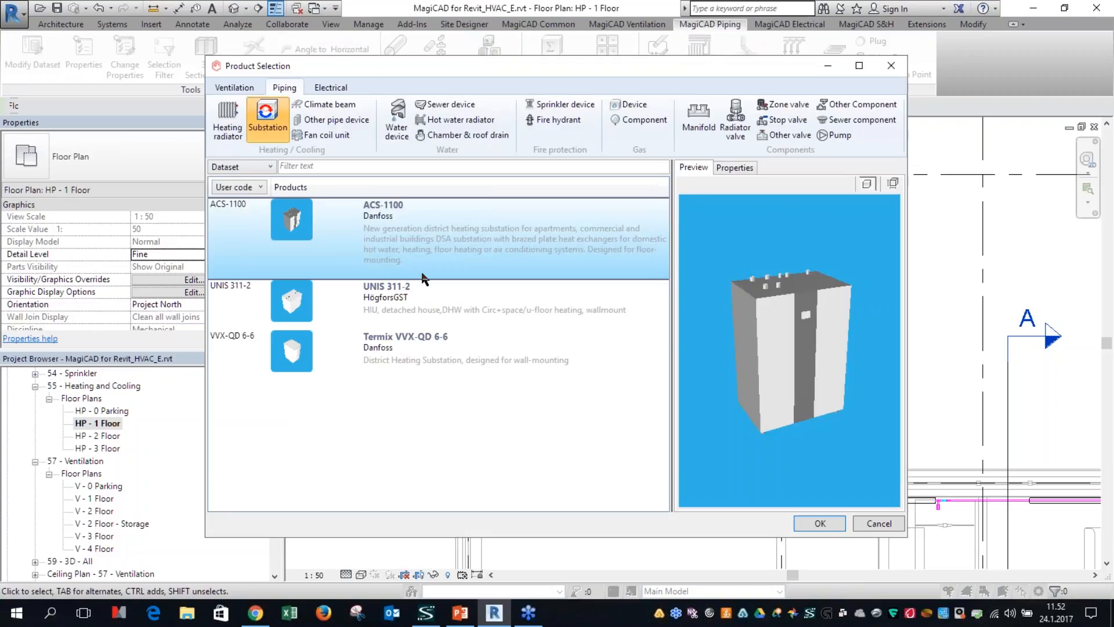
{"action": "right_click", "coordinate": [470, 395]}
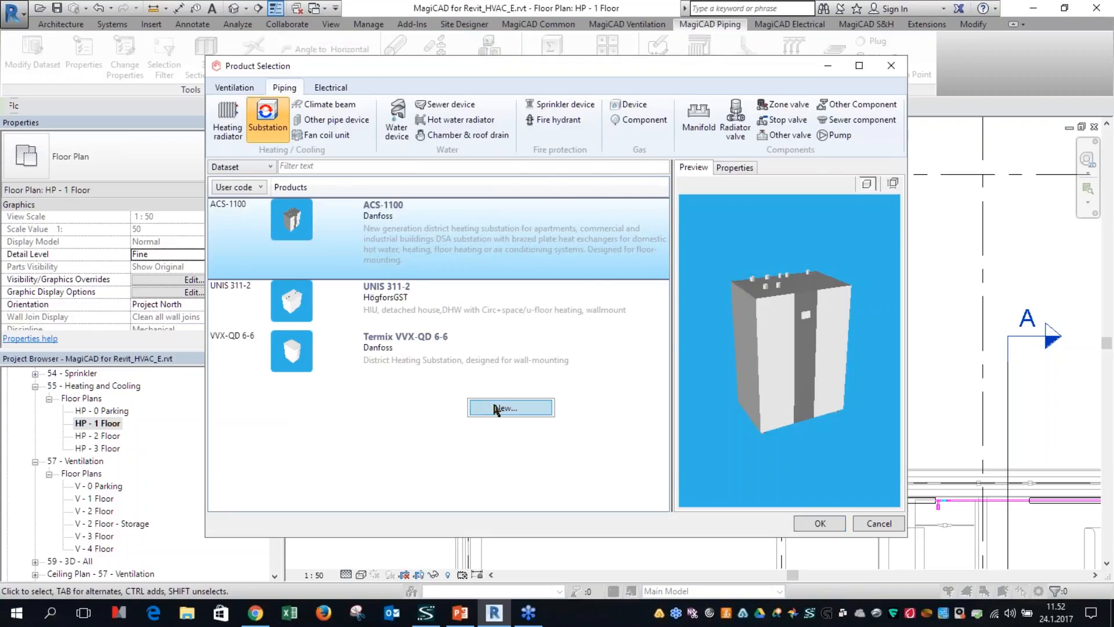
{"action": "left_click", "coordinate": [496, 406]}
{"action": "left_click", "coordinate": [617, 449]}
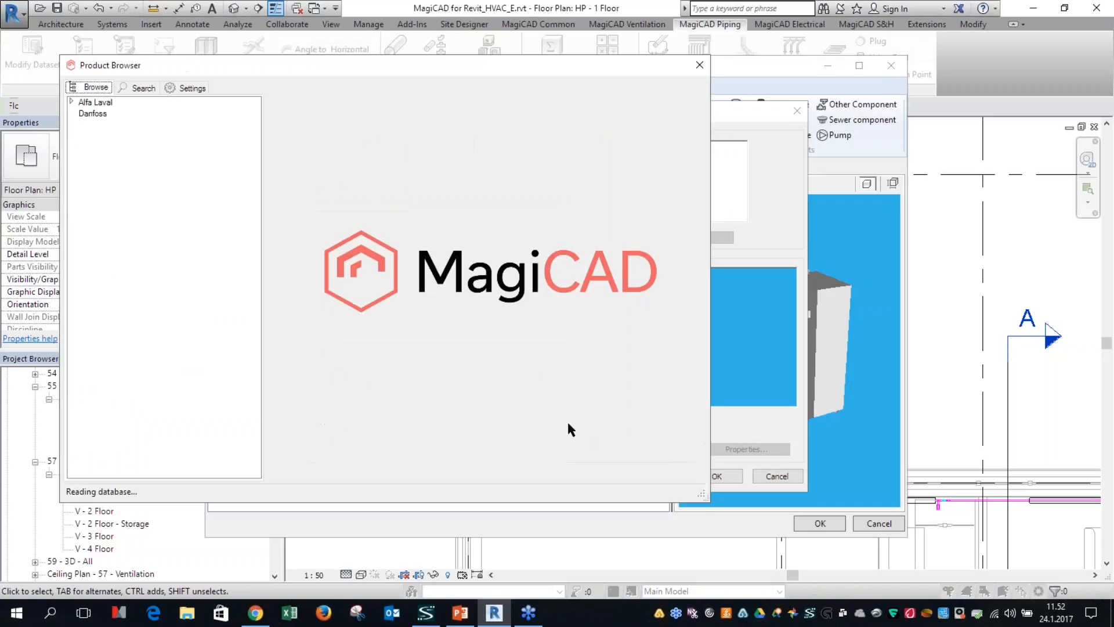
{"action": "left_click", "coordinate": [88, 114]}
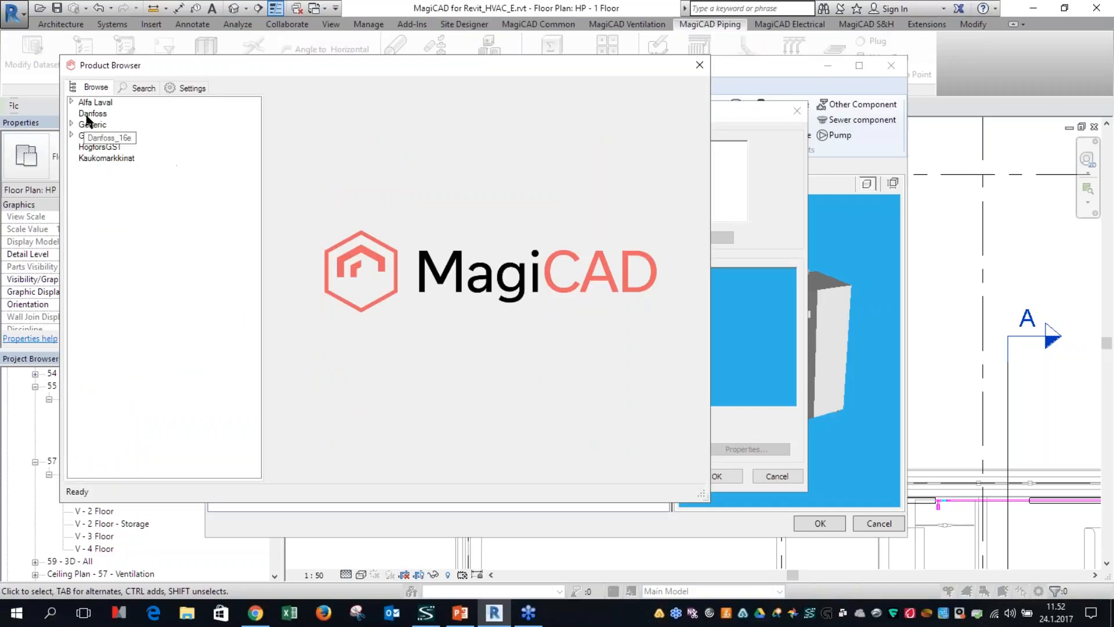
{"action": "left_click", "coordinate": [72, 102]}
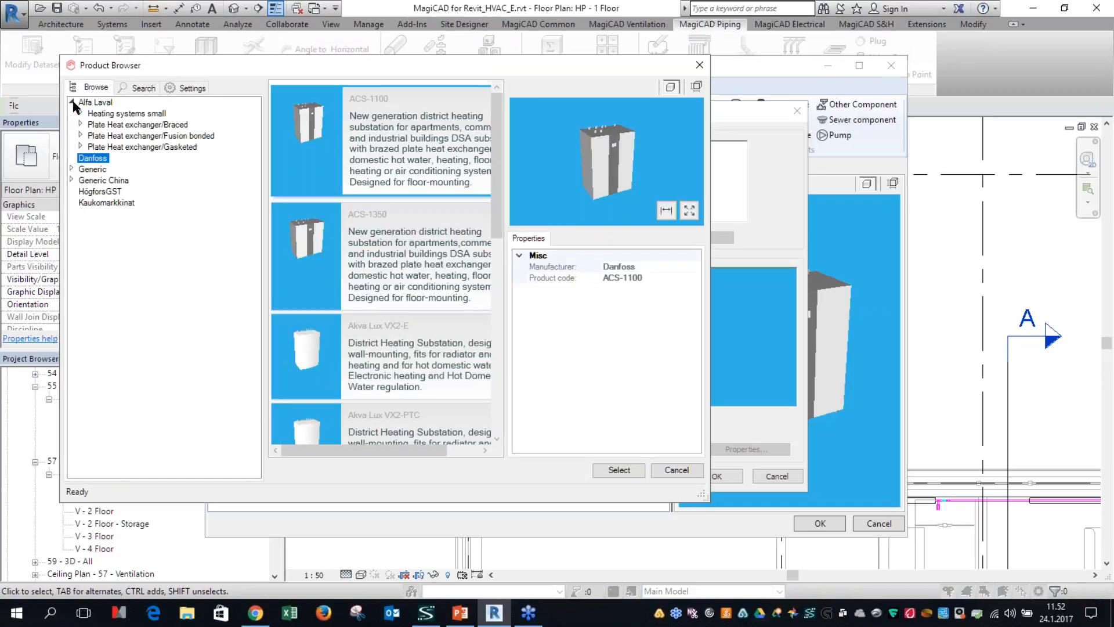
{"action": "left_click", "coordinate": [81, 124]}
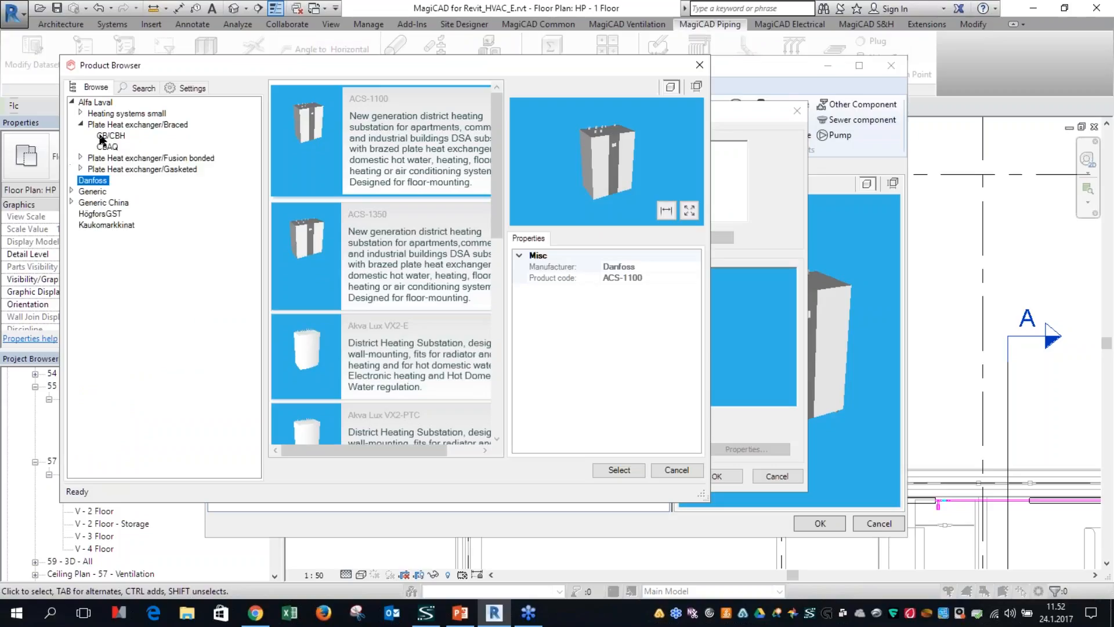
{"action": "left_click", "coordinate": [110, 136]}
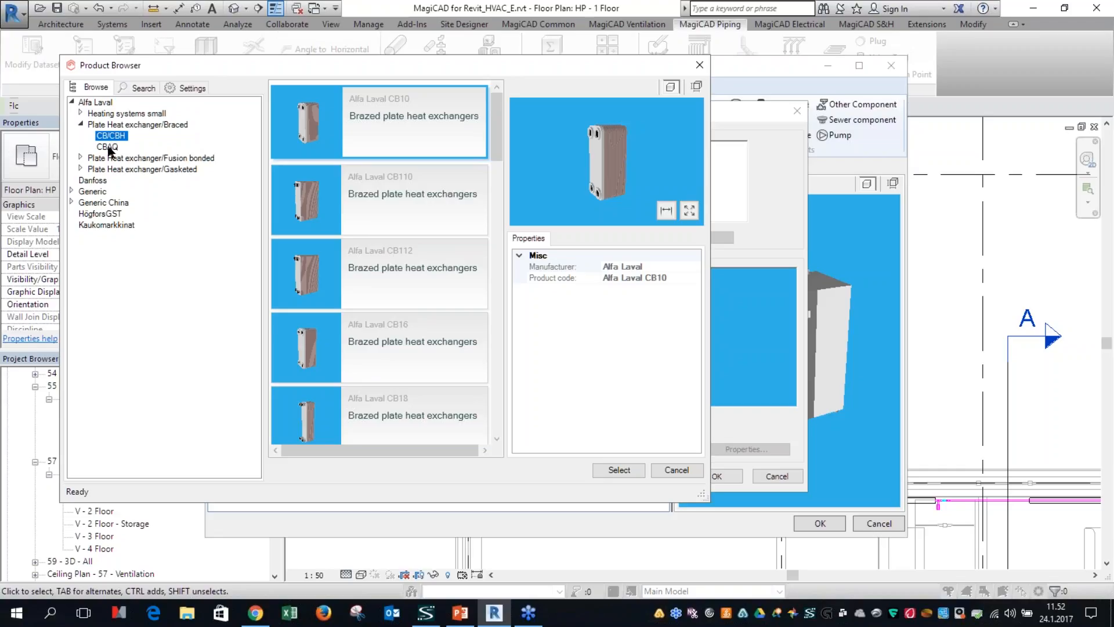
{"action": "left_click", "coordinate": [674, 472]}
{"action": "left_click", "coordinate": [781, 476]}
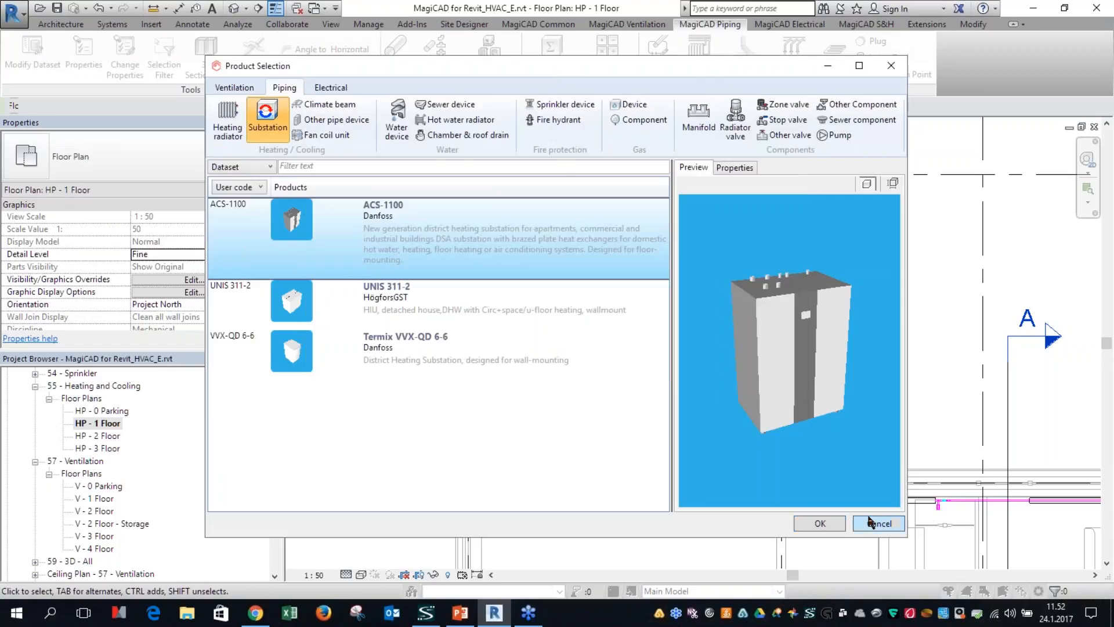
{"action": "left_click", "coordinate": [876, 453]}
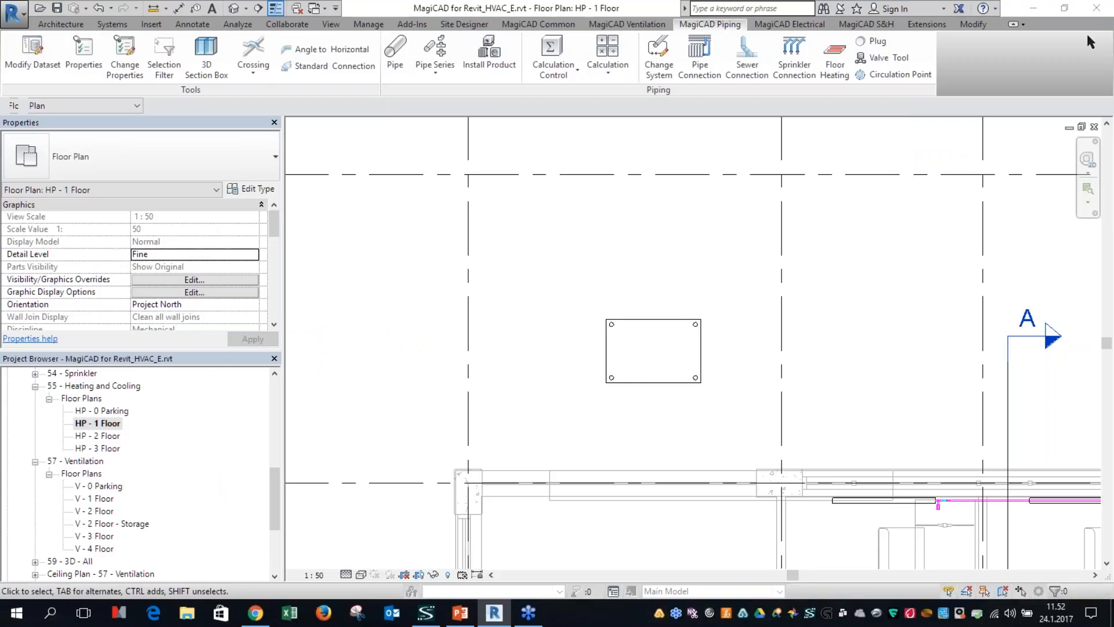
Step: Delete the ACS-1100 substation placed above Space 320 on the HP - 1 Floor plan
{"action": "left_click", "coordinate": [695, 214]}
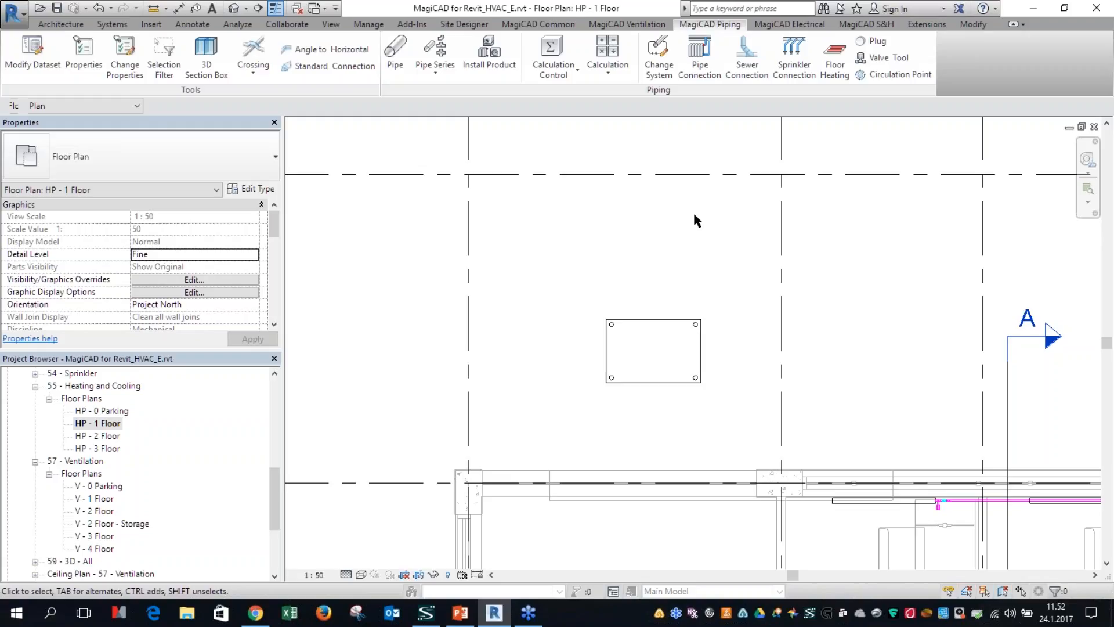
{"action": "left_click", "coordinate": [670, 319]}
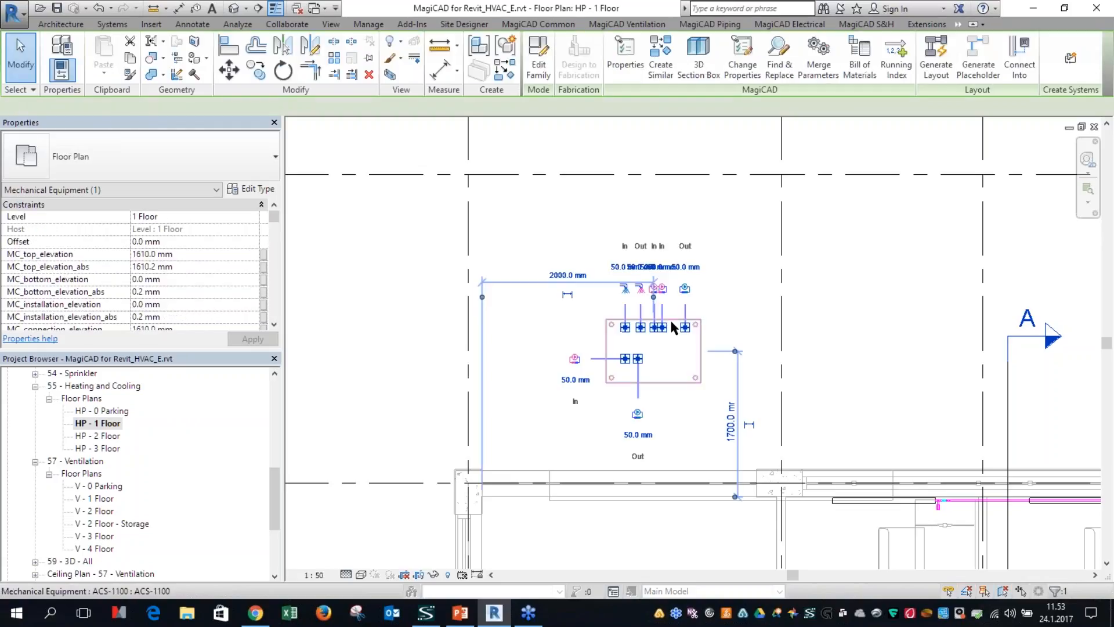
{"action": "key", "text": "Delete"}
{"action": "scroll", "coordinate": [690, 361], "scroll_direction": "down", "scroll_amount": 3}
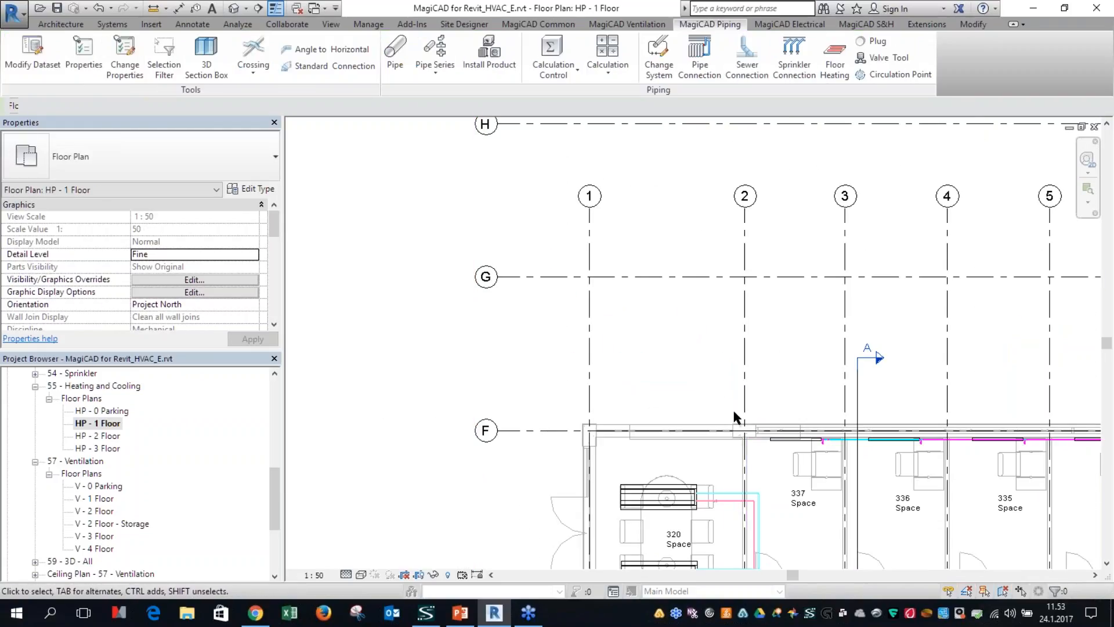
{"action": "scroll", "coordinate": [735, 417], "scroll_direction": "down", "scroll_amount": 4}
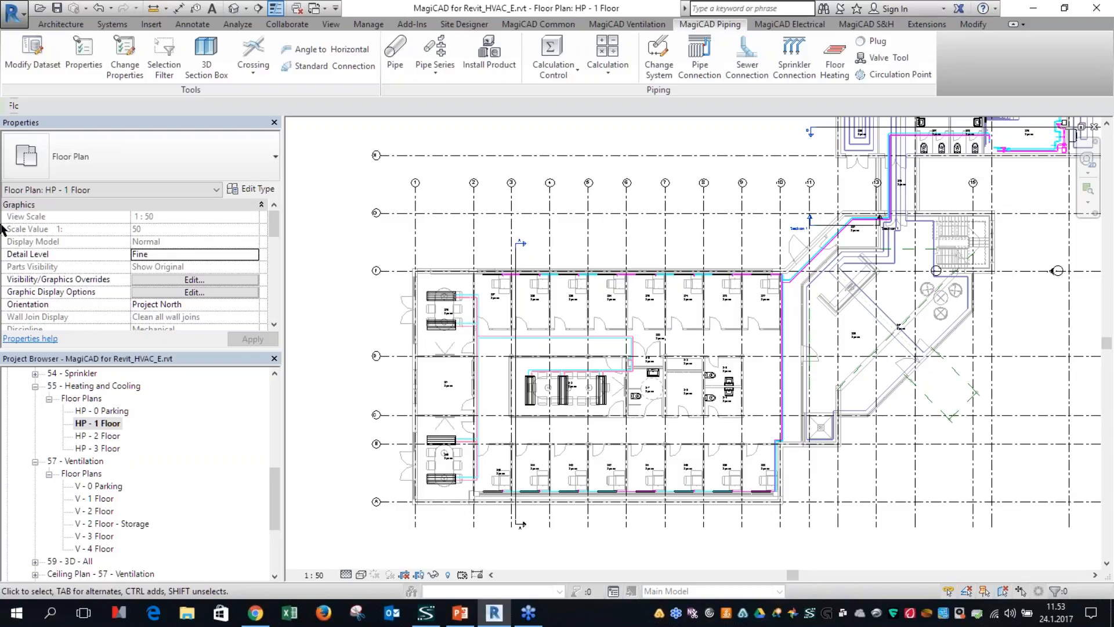
Step: Open the dataset, list the ventilation supply air devices, and open the dataset properties of device S9
{"action": "left_click", "coordinate": [35, 58]}
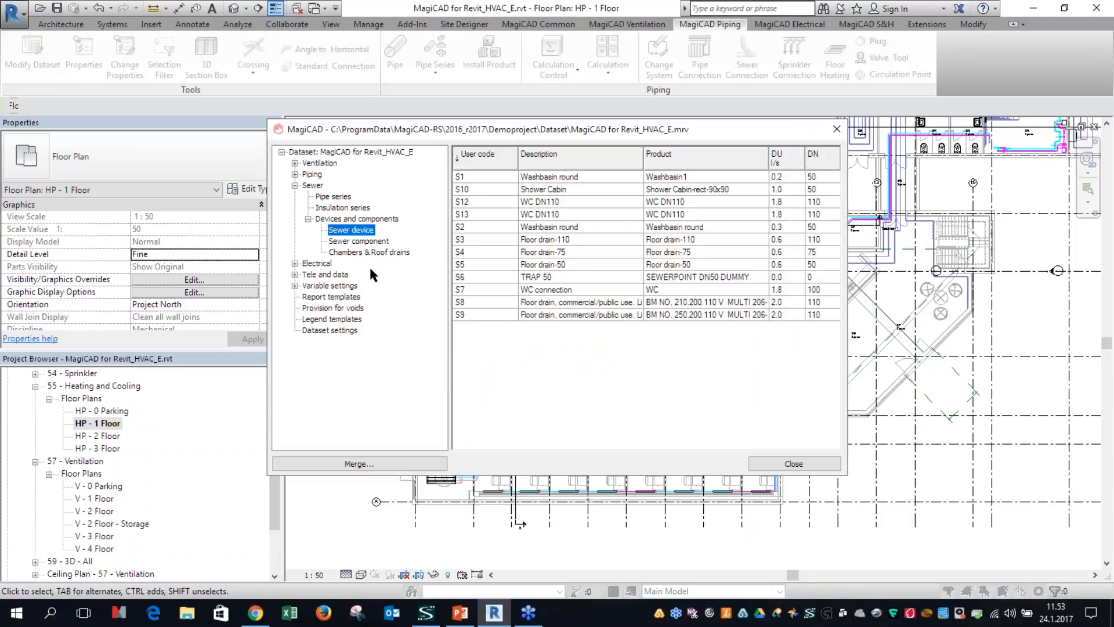
{"action": "left_click", "coordinate": [308, 208]}
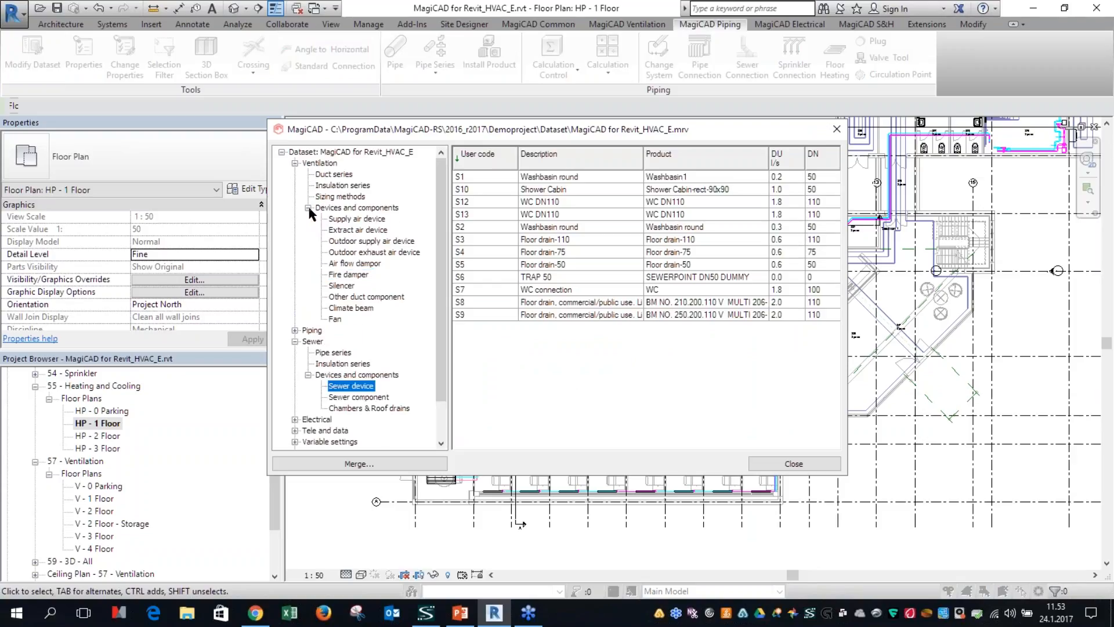
{"action": "left_click", "coordinate": [353, 220]}
{"action": "double_click", "coordinate": [557, 266]}
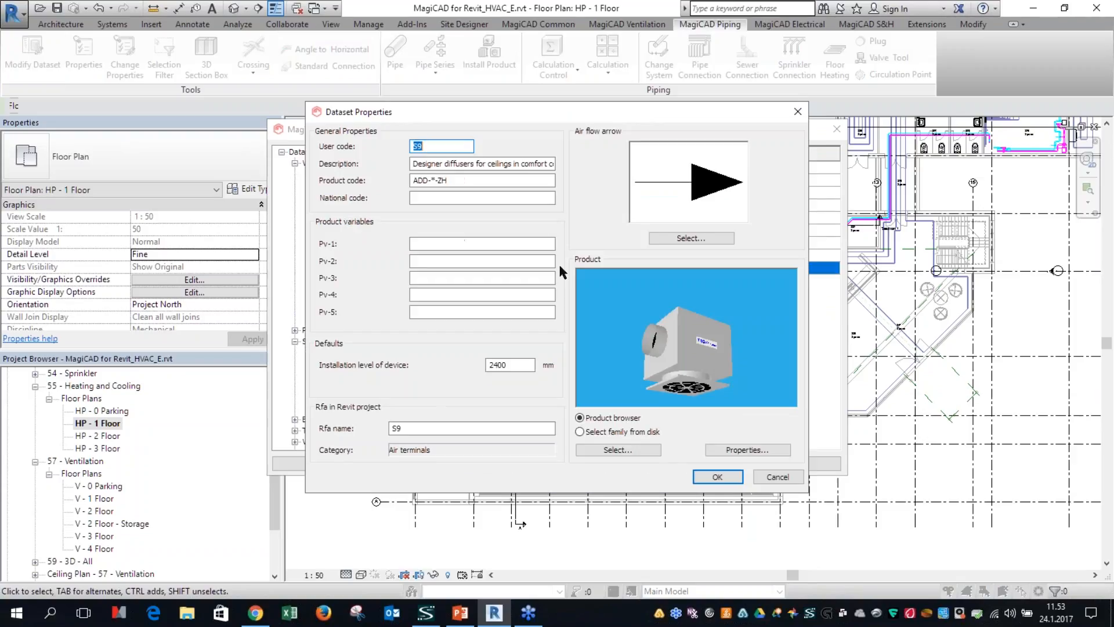
Step: Switch the S9 product source to a Revit family from disk, view the family file selection, and cancel it without choosing a file
{"action": "left_click", "coordinate": [593, 434]}
{"action": "left_click", "coordinate": [621, 451]}
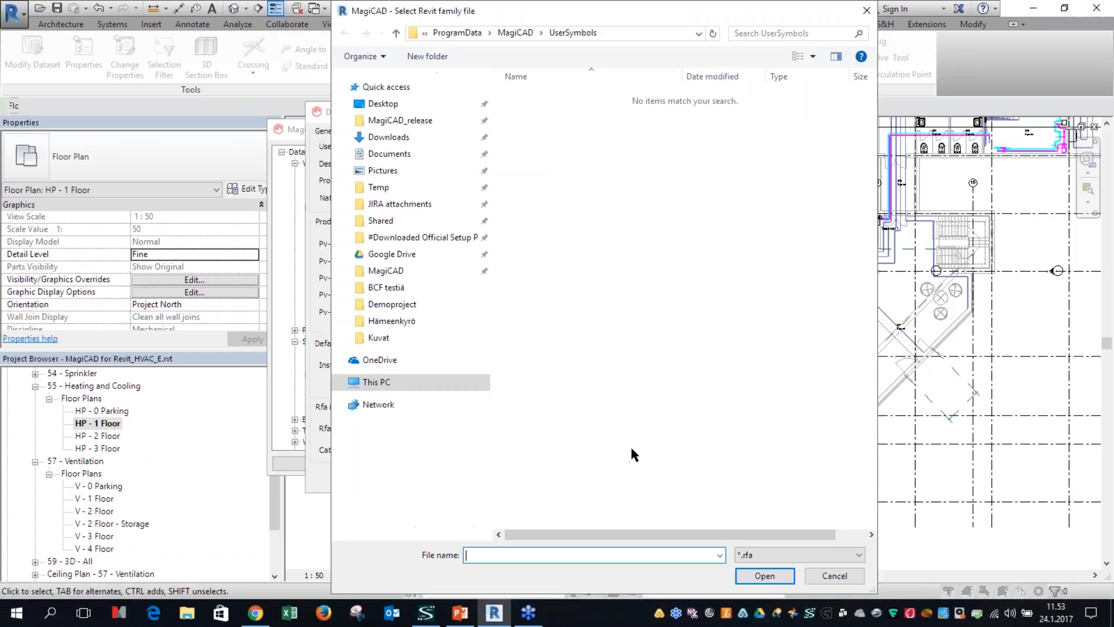
{"action": "left_click", "coordinate": [819, 577]}
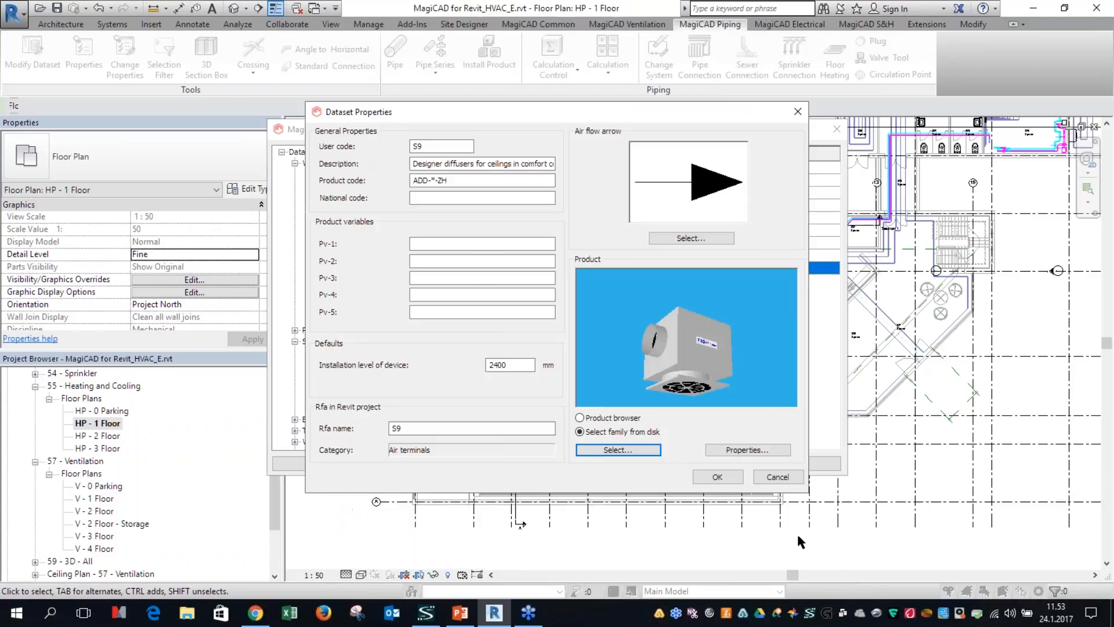
Step: Cancel the S9 dataset property changes, close the dataset, and open the V - 2 Floor ventilation plan
{"action": "left_click", "coordinate": [778, 476]}
{"action": "left_click", "coordinate": [791, 395]}
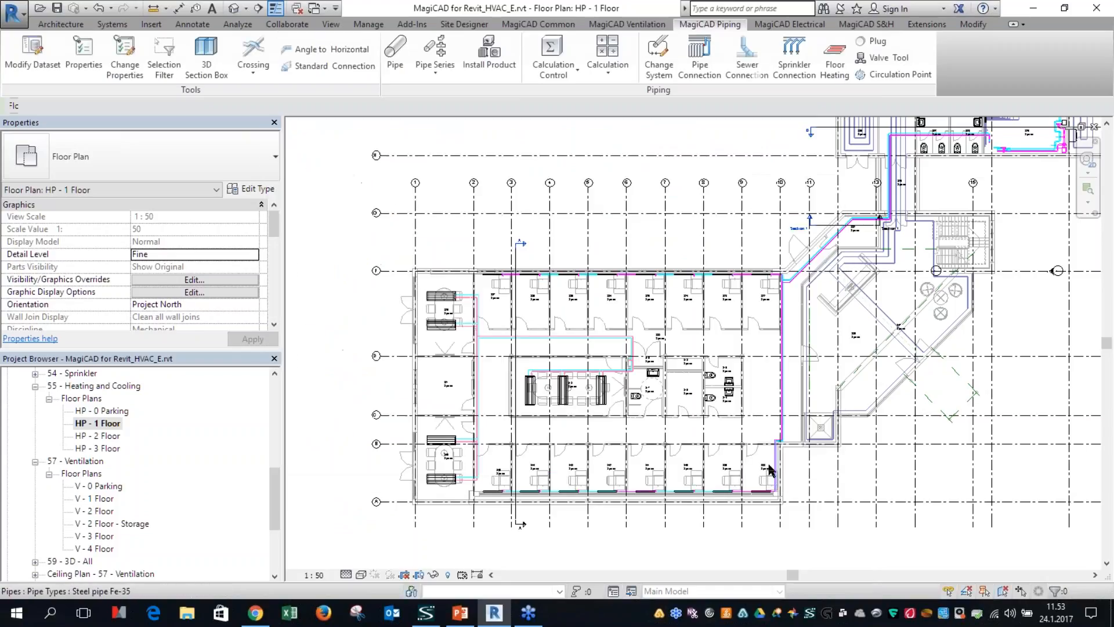
{"action": "double_click", "coordinate": [94, 511]}
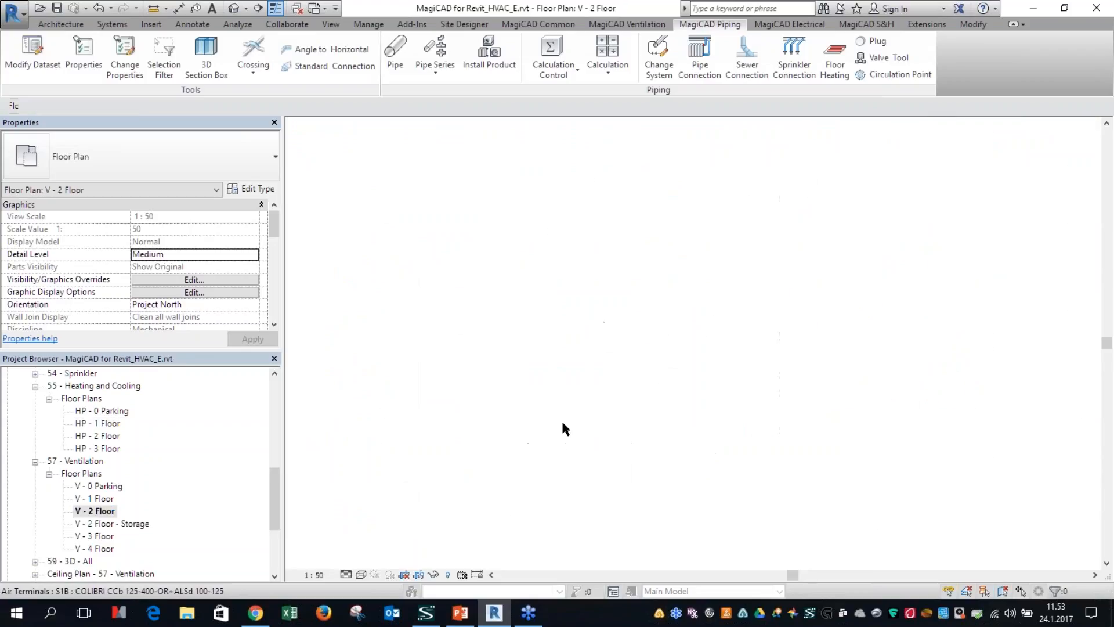
Step: Run the ventilation balancing calculation for the supply ductwork on the V - 2 Floor plan
{"action": "left_click", "coordinate": [603, 73]}
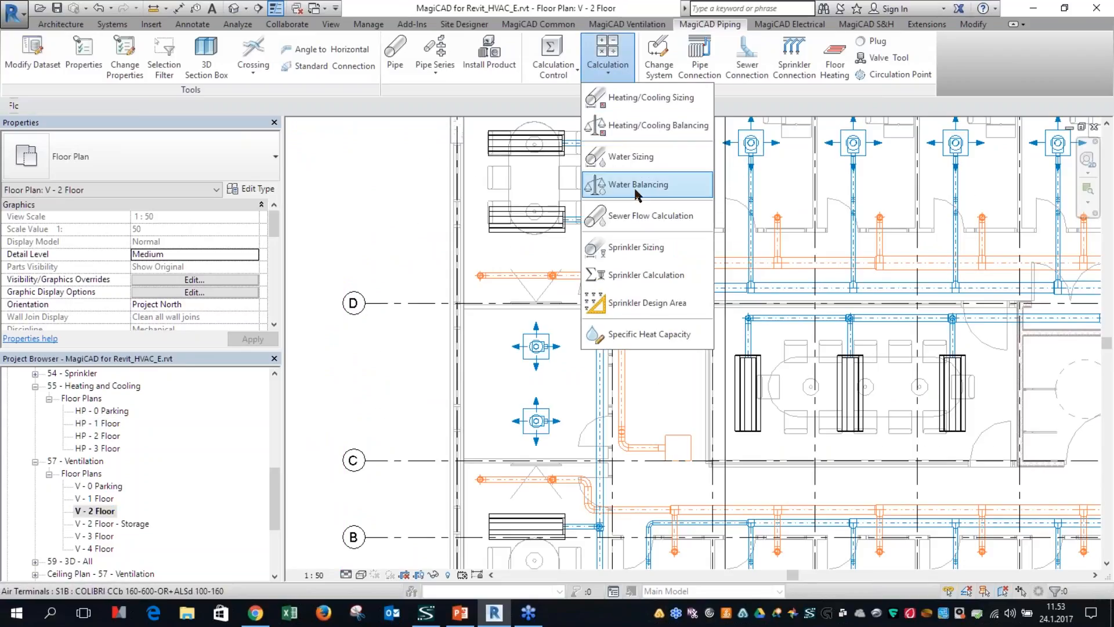
{"action": "left_click", "coordinate": [560, 28]}
{"action": "left_click", "coordinate": [627, 25]}
{"action": "left_click", "coordinate": [608, 65]}
{"action": "left_click", "coordinate": [644, 128]}
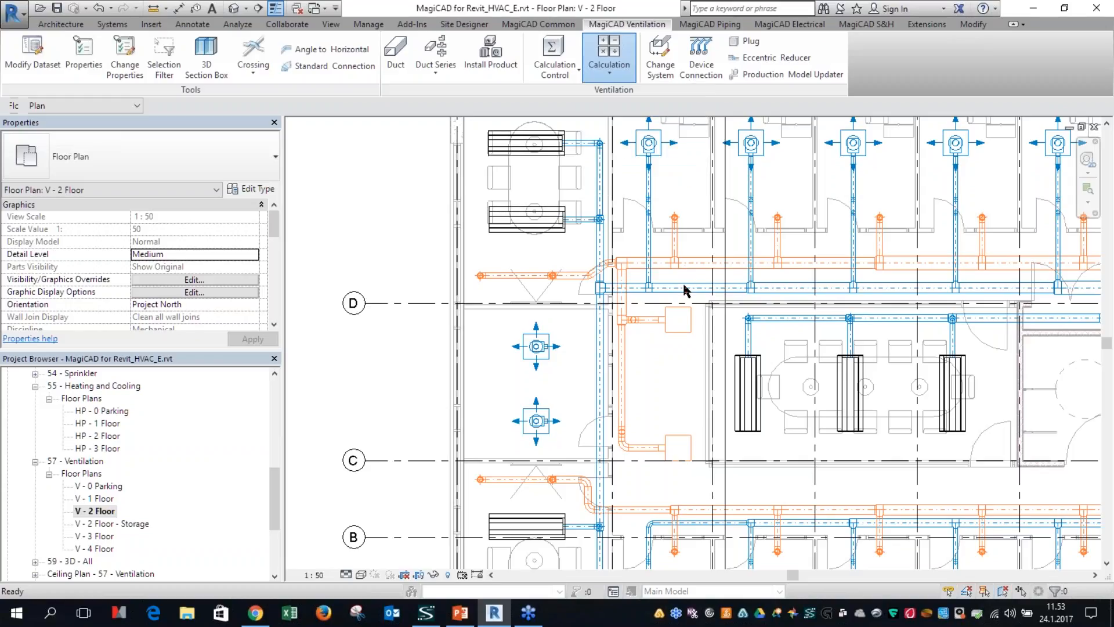
{"action": "left_click", "coordinate": [598, 441]}
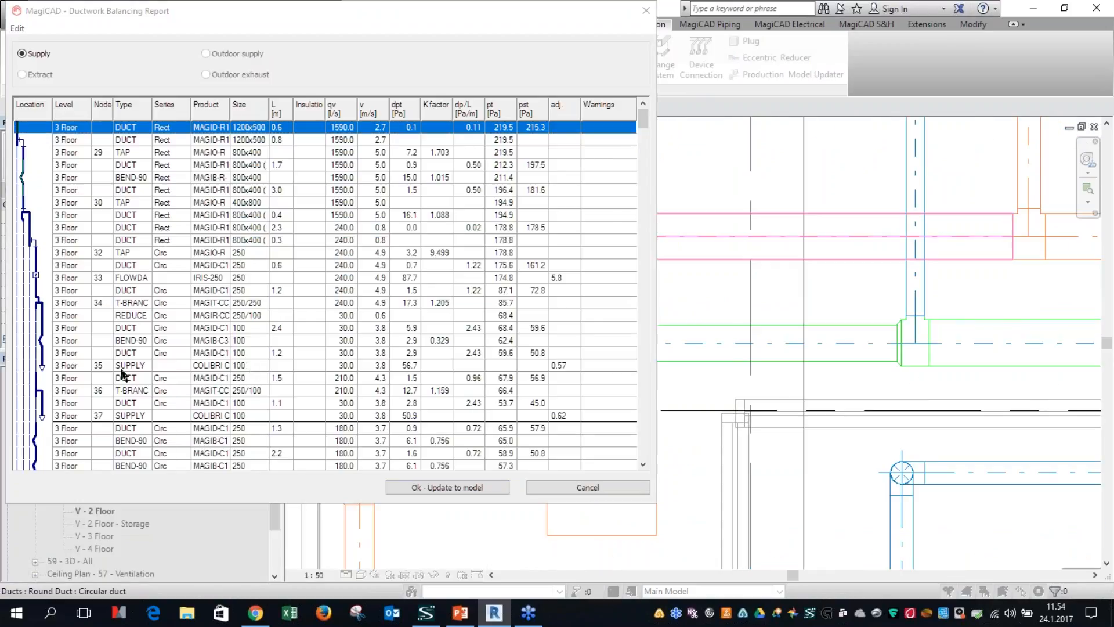
Step: Select the supply device at node 35 in the Ductwork Balancing Report and enlarge the report window to show the full columns
{"action": "left_click", "coordinate": [166, 367]}
{"action": "left_click_drag", "start_coordinate": [657, 502], "coordinate": [941, 542]}
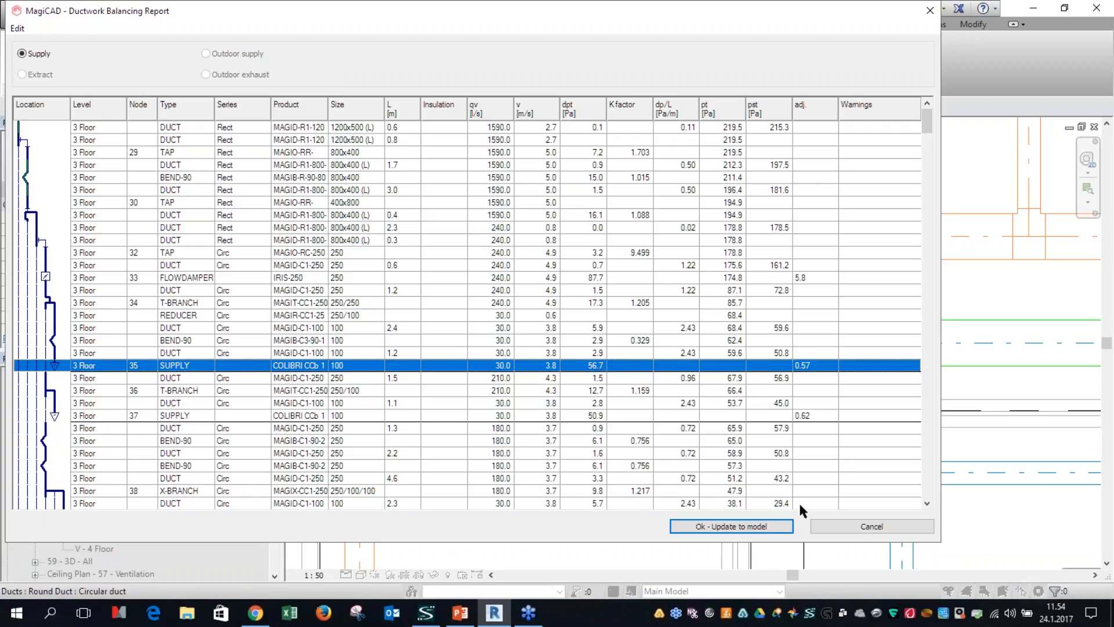
Step: Close the Ductwork Balancing Report without updating the model and examine the instance properties of the COLIBRI supply air terminal
{"action": "left_click", "coordinate": [829, 529]}
{"action": "scroll", "coordinate": [643, 407], "scroll_direction": "down", "scroll_amount": 3}
{"action": "middle_click_drag", "start_coordinate": [569, 288], "coordinate": [560, 472]}
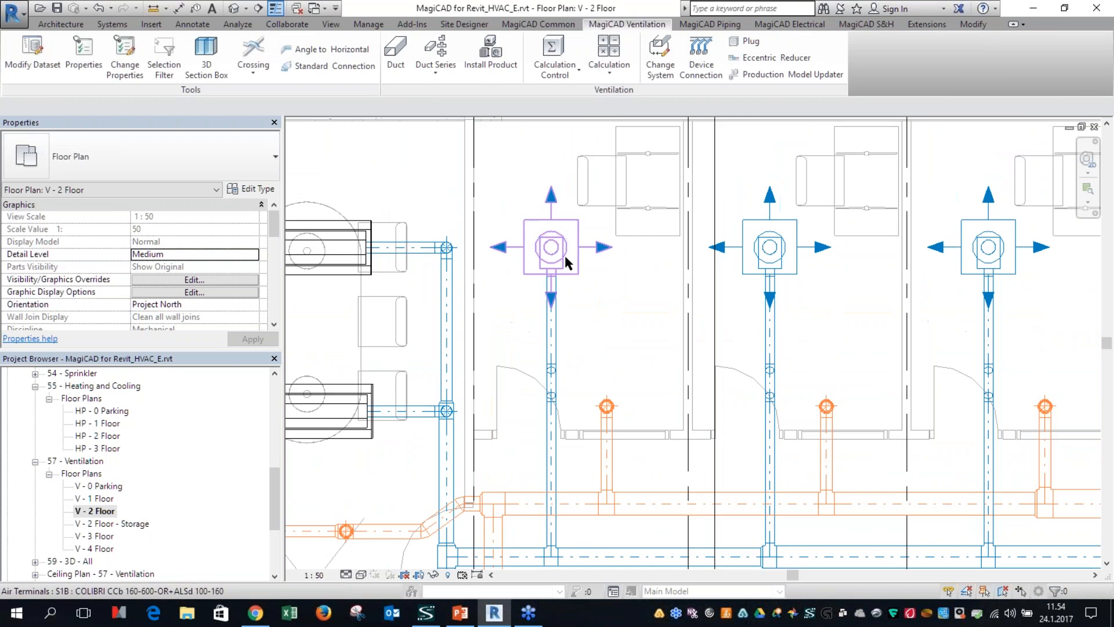
{"action": "left_click", "coordinate": [558, 256]}
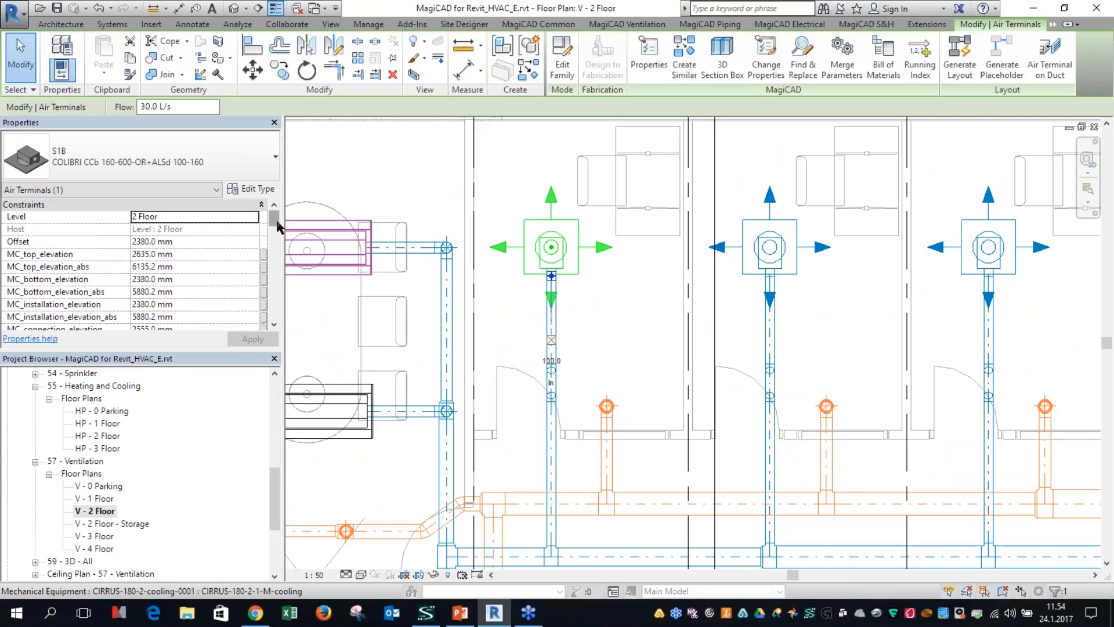
{"action": "left_click_drag", "start_coordinate": [273, 219], "coordinate": [264, 249]}
{"action": "left_click", "coordinate": [637, 376]}
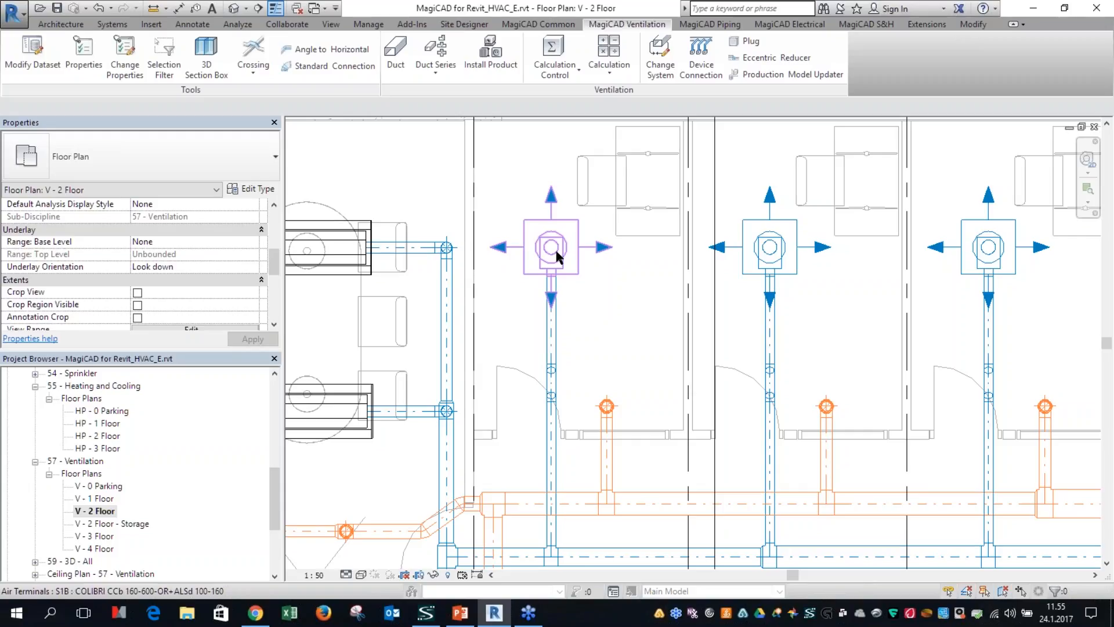
Step: Open the HP - 1 Floor heating and cooling plan and bring up the MagiCAD Piping tools
{"action": "scroll", "coordinate": [637, 361], "scroll_direction": "down", "scroll_amount": 3}
{"action": "middle_click_drag", "start_coordinate": [765, 490], "coordinate": [698, 408]}
{"action": "scroll", "coordinate": [698, 408], "scroll_direction": "down", "scroll_amount": 2}
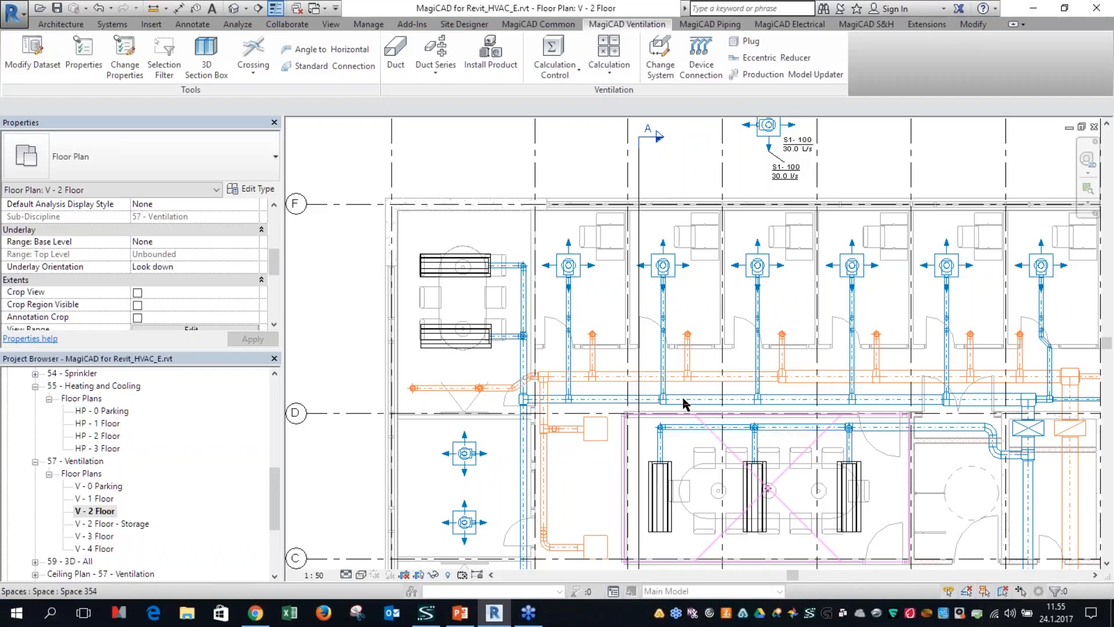
{"action": "double_click", "coordinate": [103, 427]}
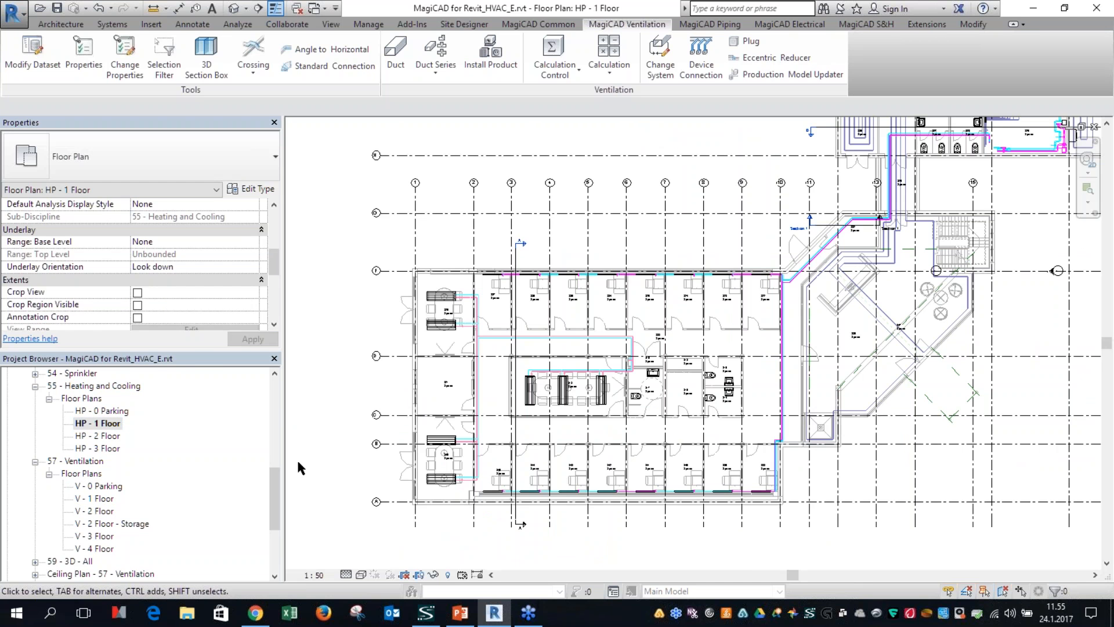
{"action": "scroll", "coordinate": [671, 330], "scroll_direction": "up", "scroll_amount": 5}
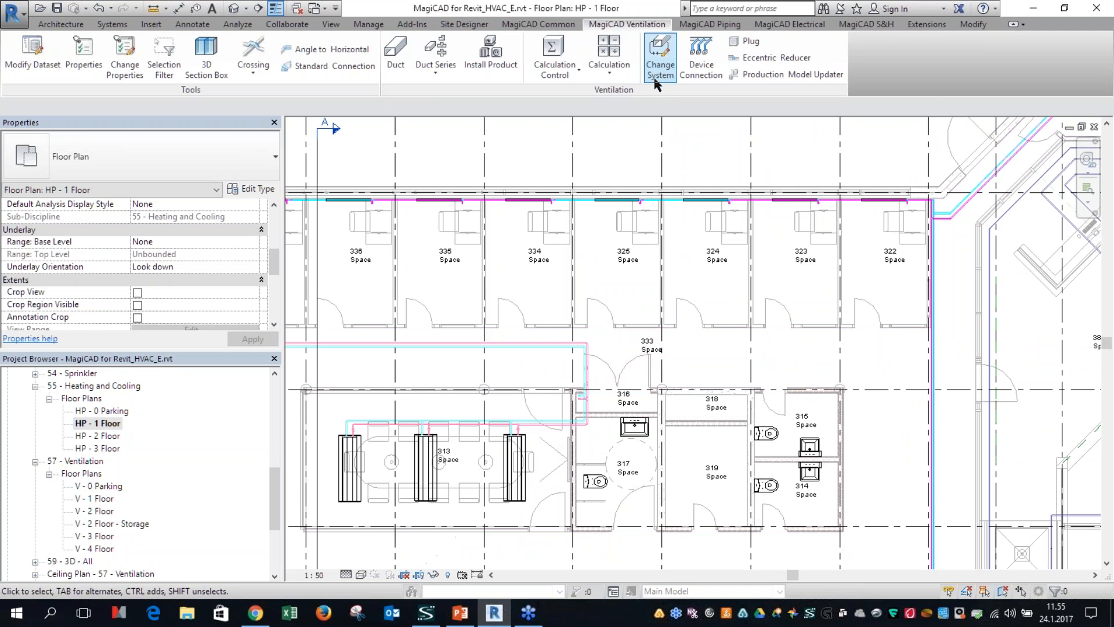
{"action": "scroll", "coordinate": [684, 55], "scroll_direction": "down", "scroll_amount": 1}
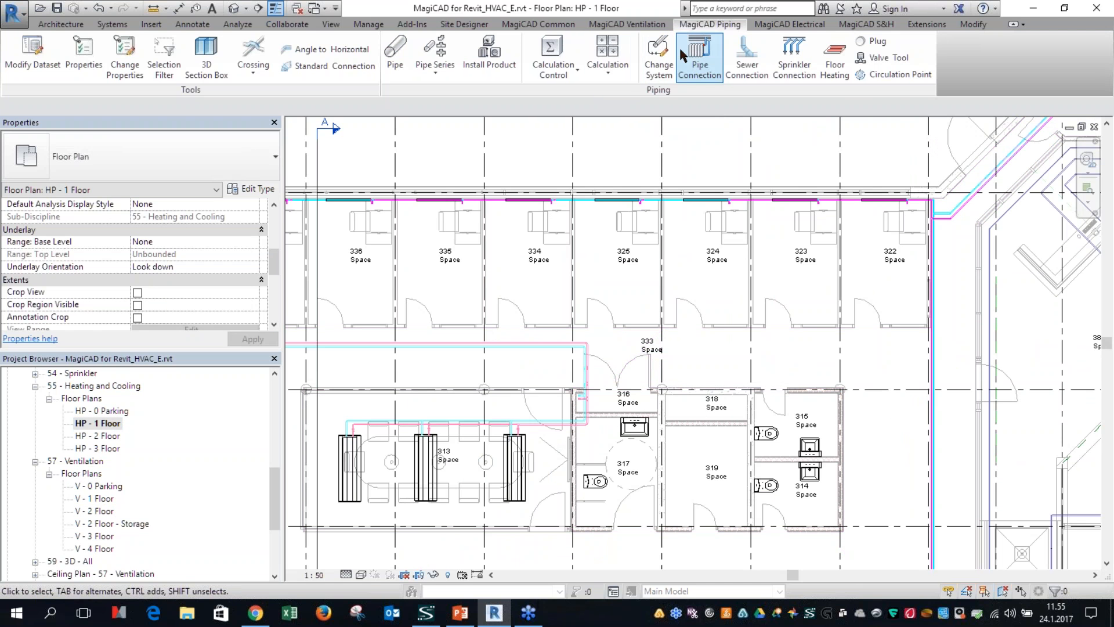
Step: Run the piping balancing calculation with Network range and balancing to minimum pressure from a pipe along the exterior wall
{"action": "left_click", "coordinate": [608, 58]}
{"action": "left_click", "coordinate": [649, 128]}
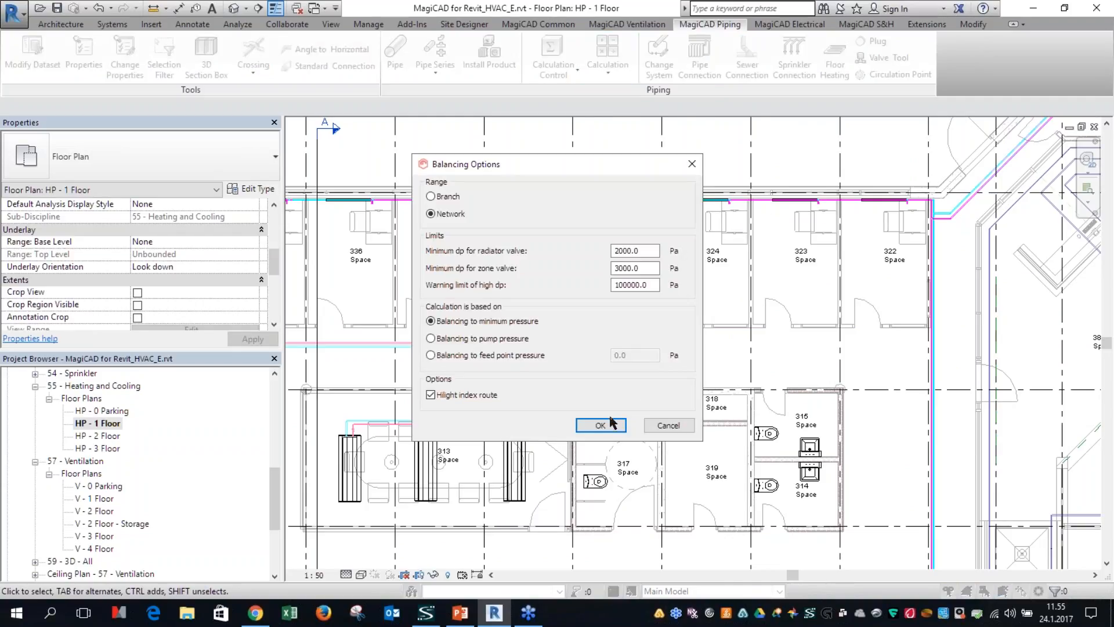
{"action": "left_click", "coordinate": [601, 425]}
{"action": "left_click", "coordinate": [747, 202]}
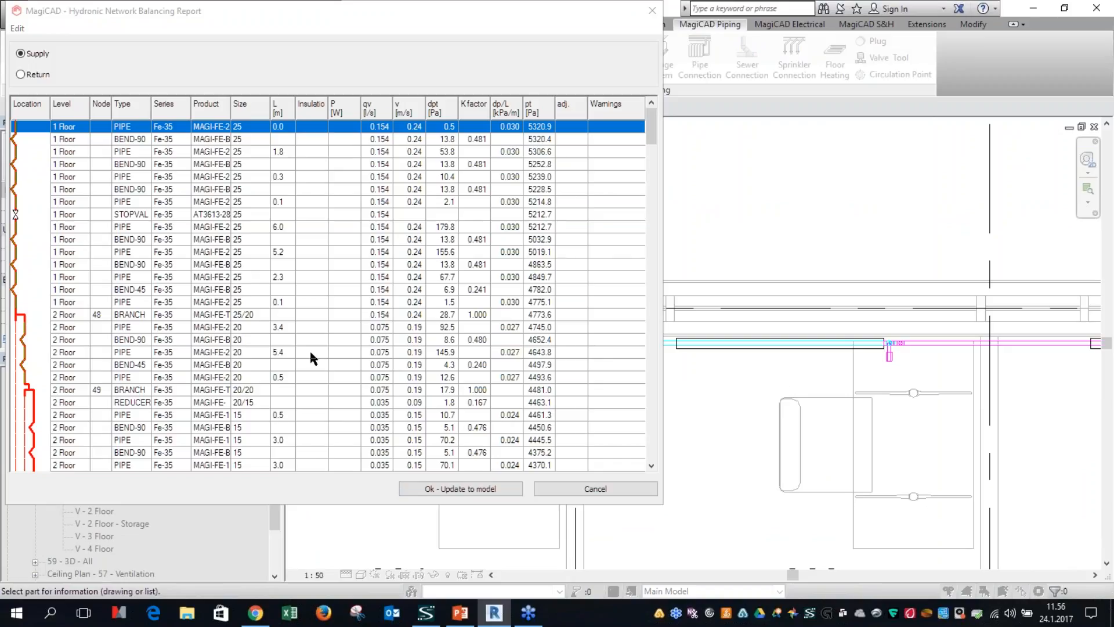
Step: Select the first BEND-90 row in the Hydronic Network Balancing Report and widen the K factor column
{"action": "left_click", "coordinate": [464, 140]}
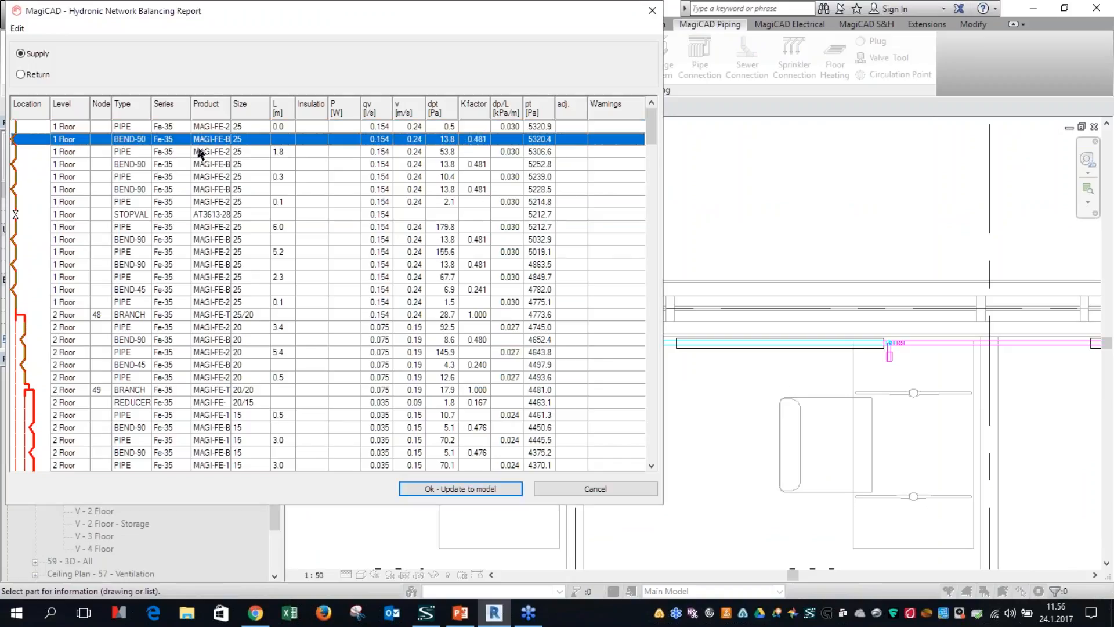
{"action": "left_click_drag", "start_coordinate": [490, 111], "coordinate": [502, 113]}
{"action": "left_click", "coordinate": [483, 138]}
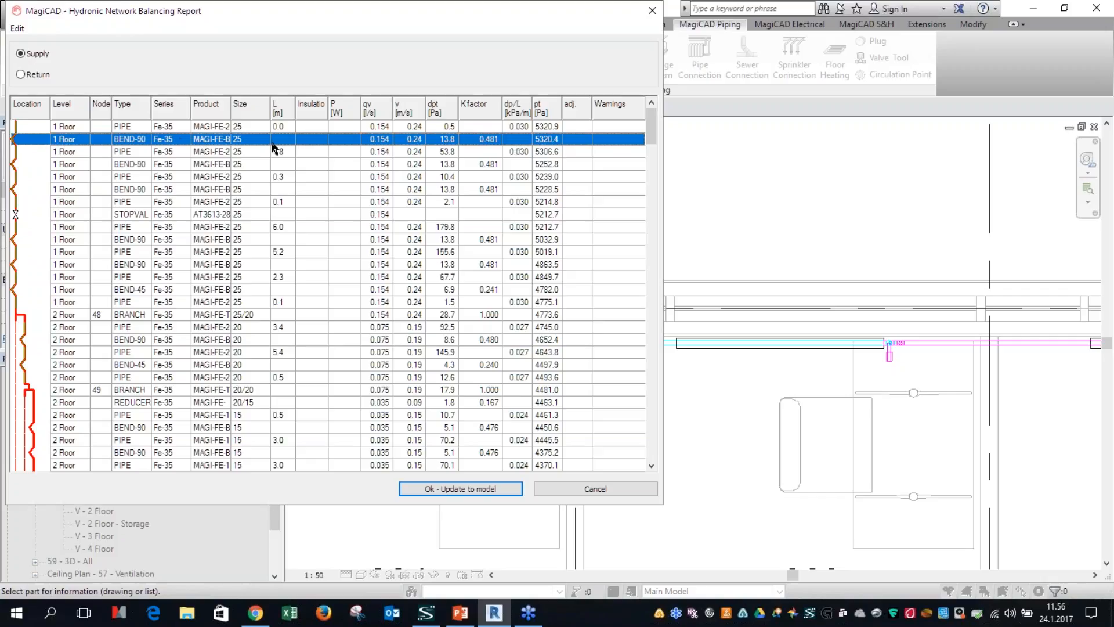
Step: View the pressure data details of the first BEND-90 and close the hydronic report without updating the model
{"action": "right_click", "coordinate": [183, 144]}
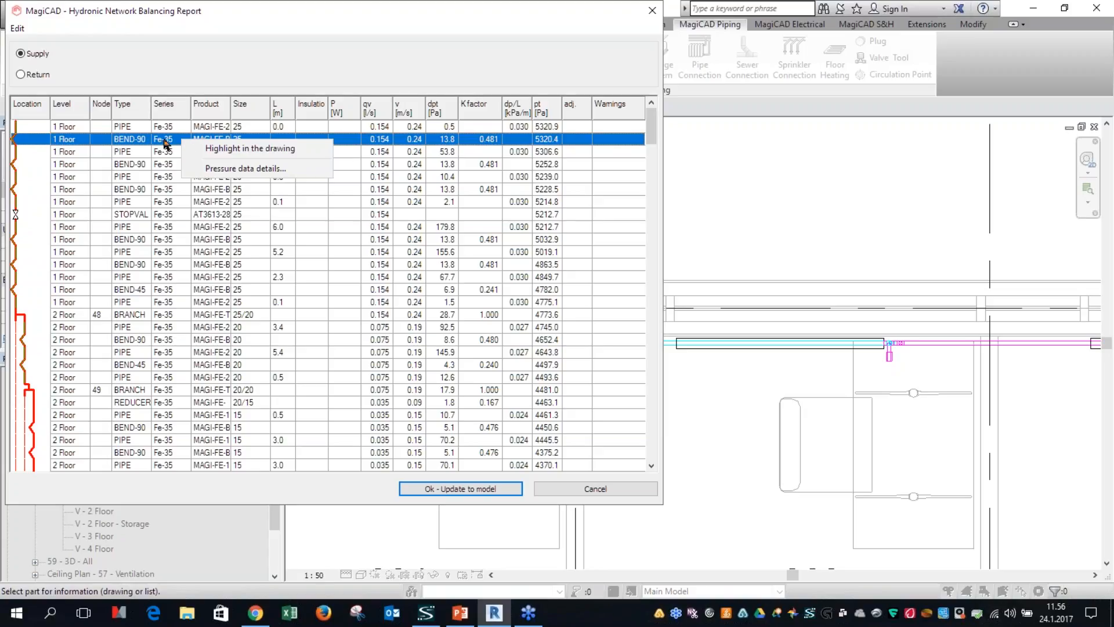
{"action": "left_click", "coordinate": [128, 154]}
{"action": "left_click", "coordinate": [134, 143]}
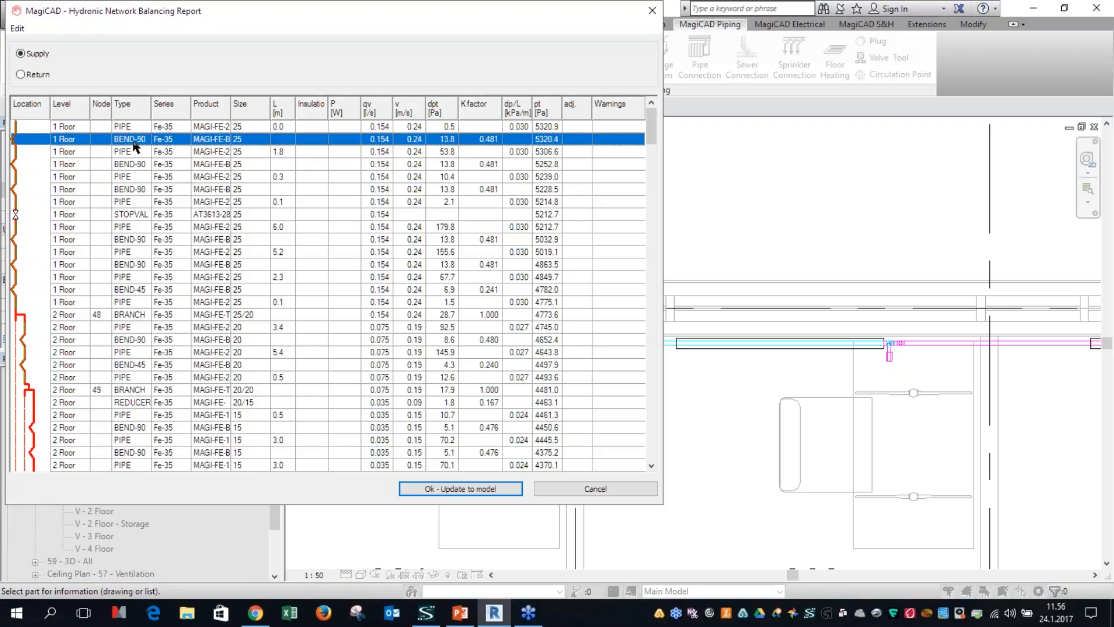
{"action": "right_click", "coordinate": [135, 146]}
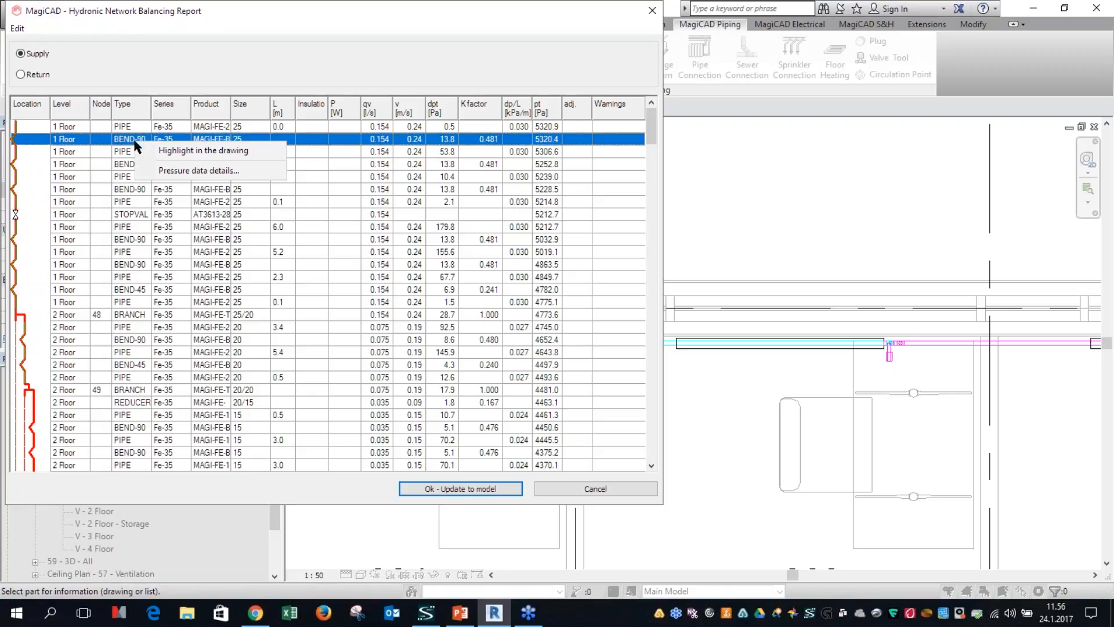
{"action": "left_click", "coordinate": [182, 175]}
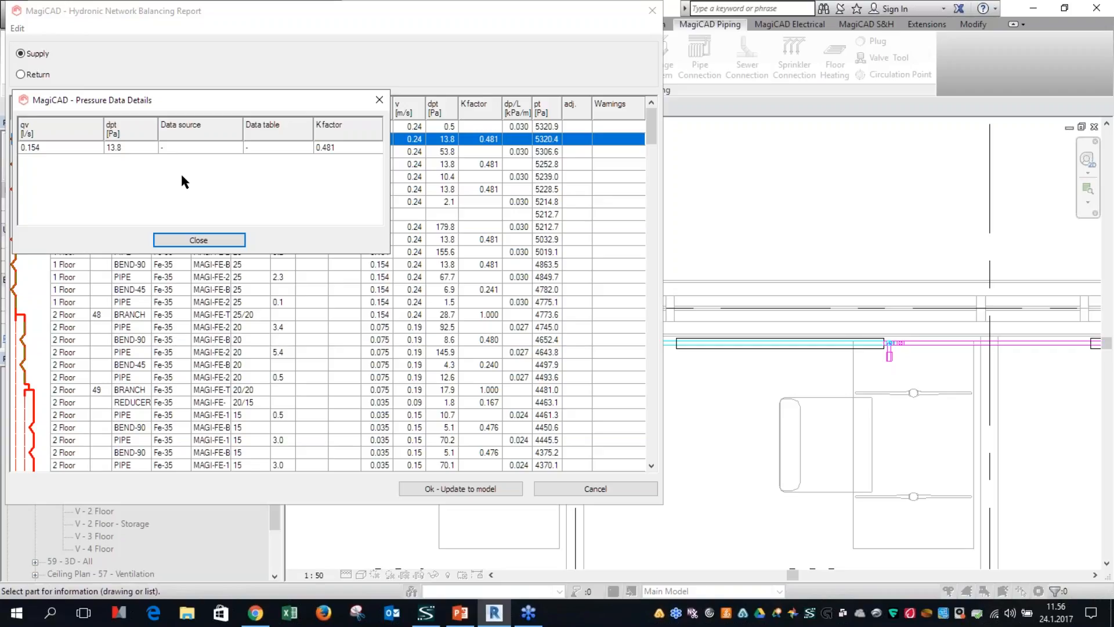
{"action": "left_click", "coordinate": [176, 152]}
{"action": "left_click", "coordinate": [567, 487]}
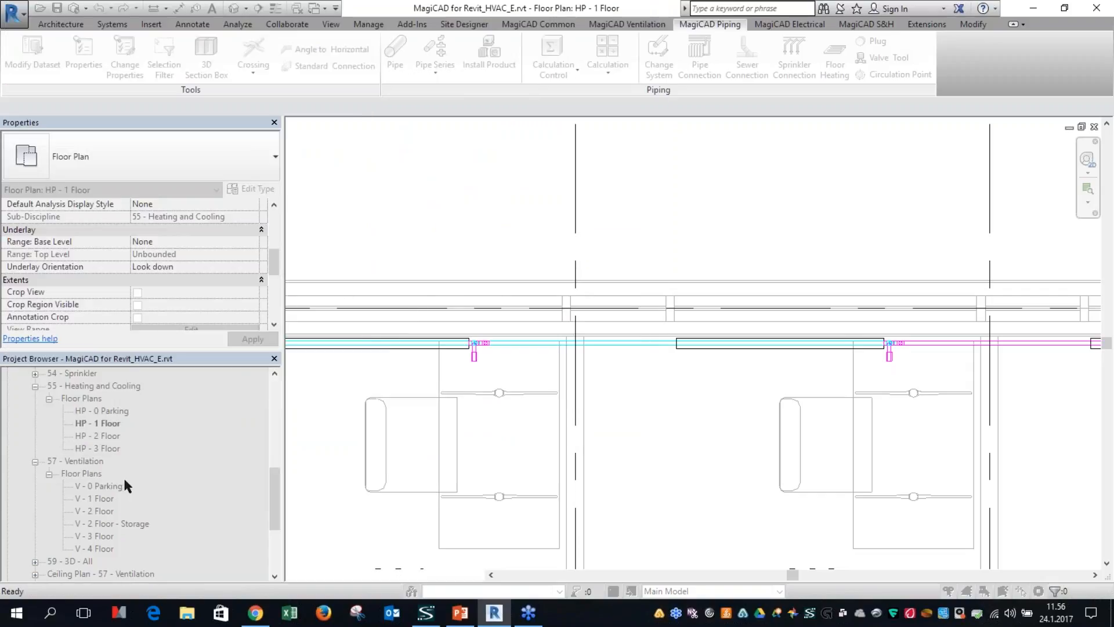
Step: Open the V - 2 Floor plan and run the ventilation balancing calculation with Network range and balancing to minimum pressure
{"action": "scroll", "coordinate": [125, 479], "scroll_direction": "down", "scroll_amount": 2}
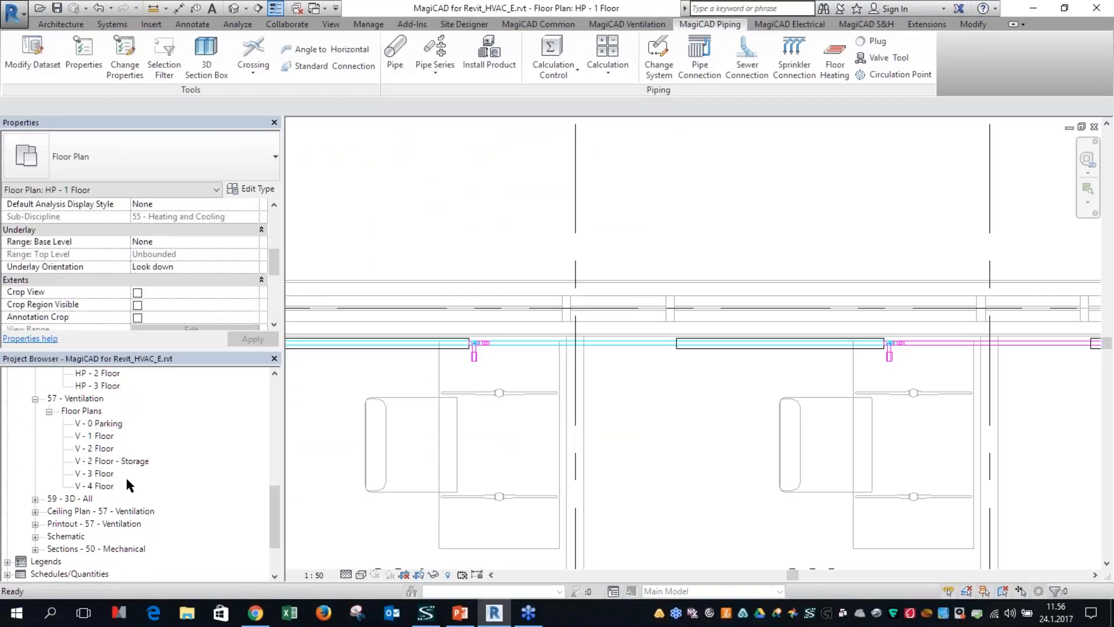
{"action": "double_click", "coordinate": [94, 449]}
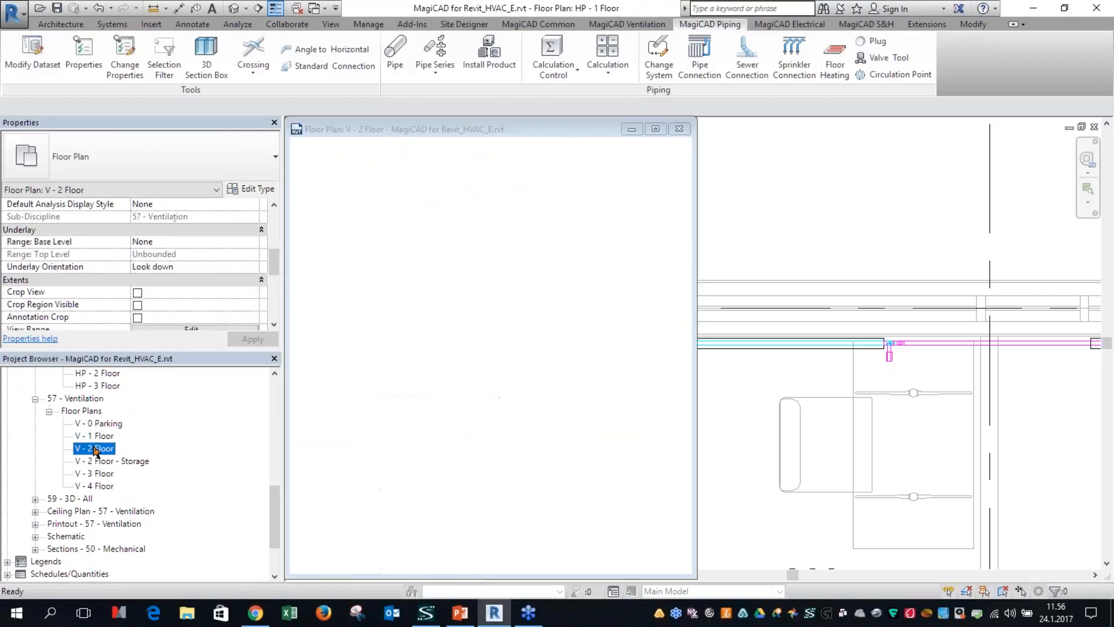
{"action": "left_click", "coordinate": [627, 24]}
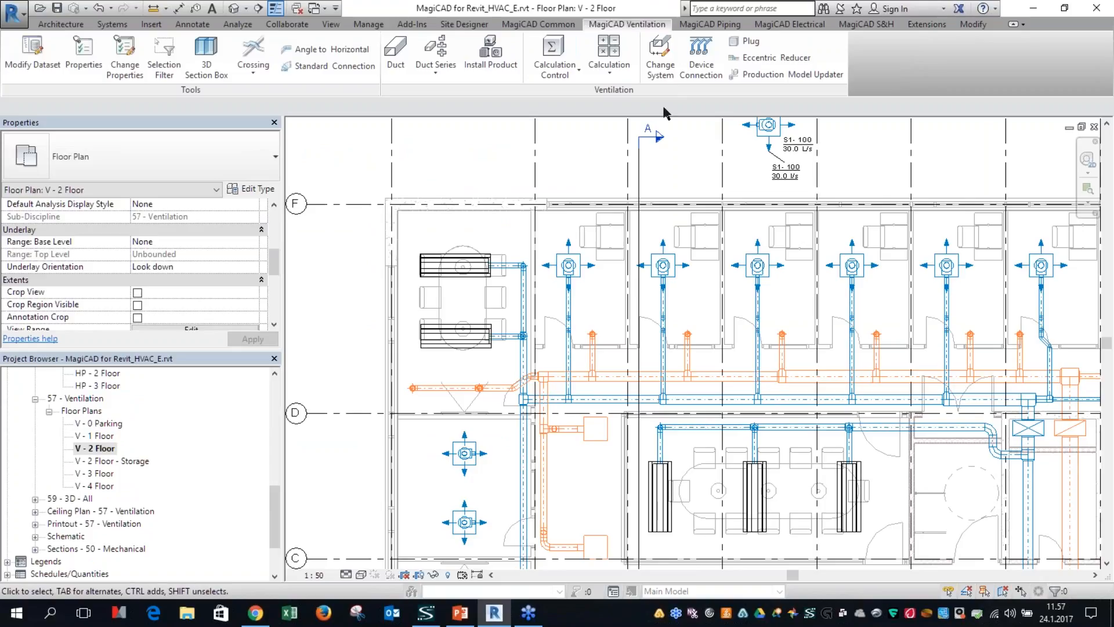
{"action": "left_click", "coordinate": [609, 61]}
{"action": "left_click", "coordinate": [628, 126]}
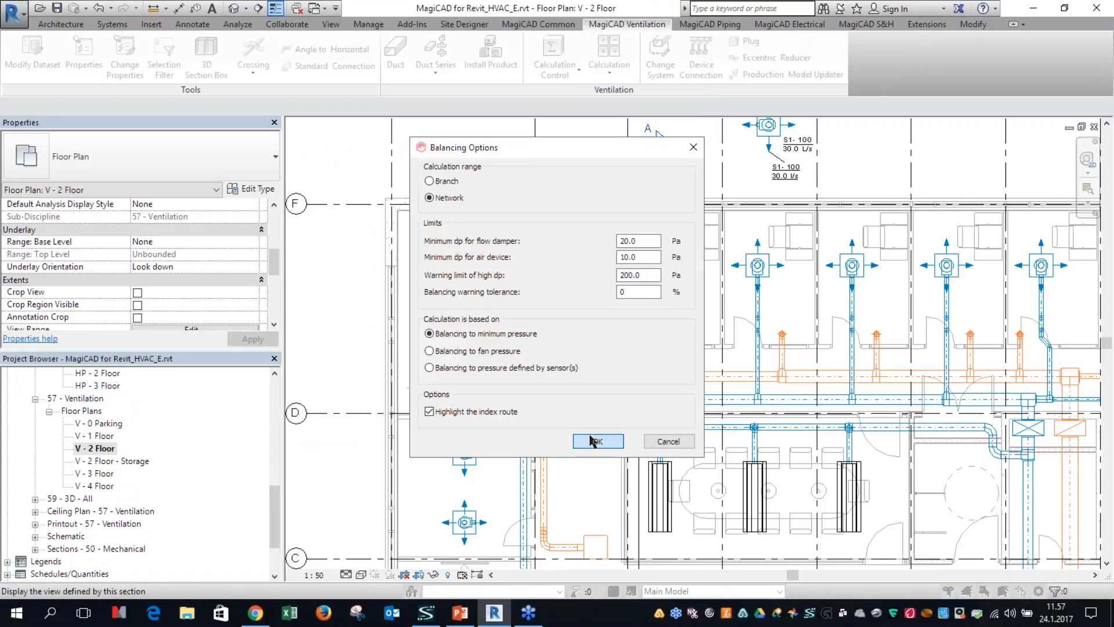
{"action": "left_click", "coordinate": [591, 441]}
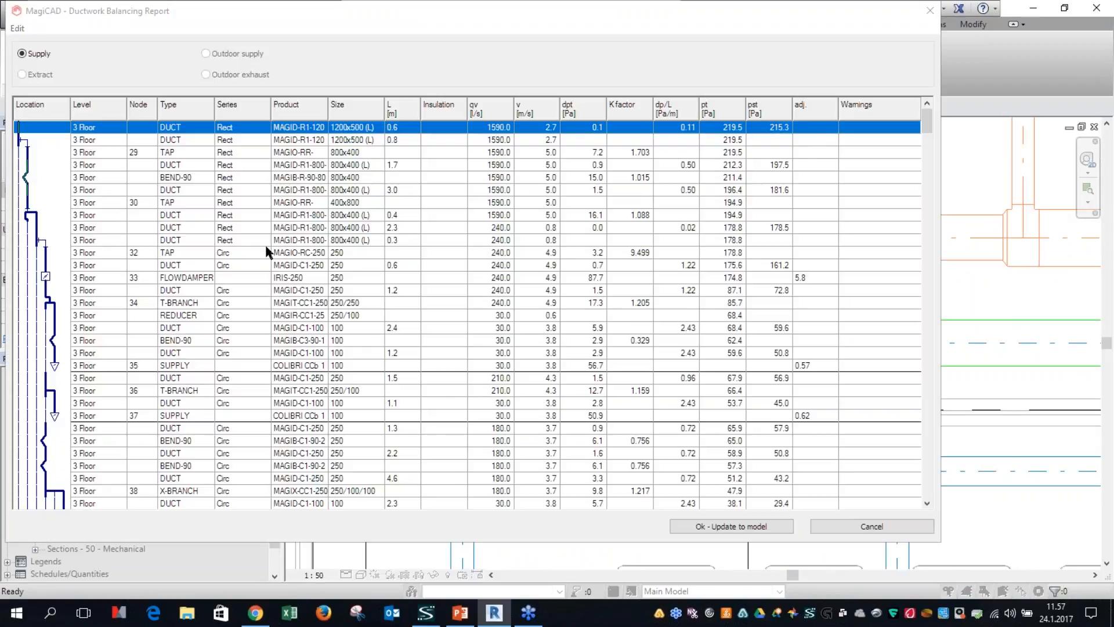
Step: Check the pressure data details of the 800x400 BEND-90, browse further report rows, and close the report without updating the model
{"action": "right_click", "coordinate": [245, 178]}
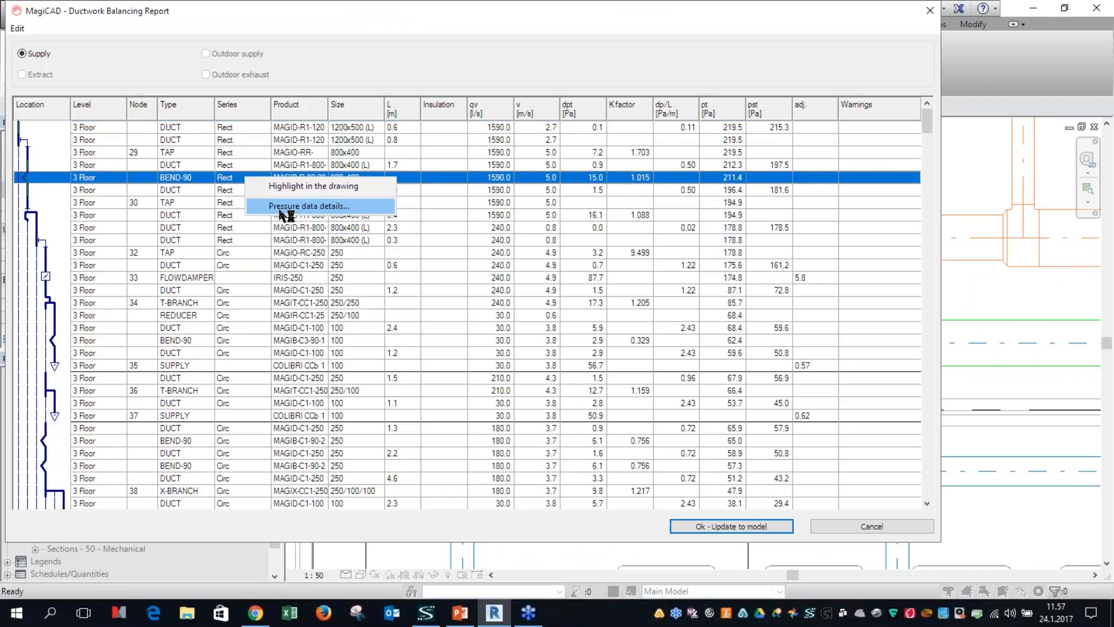
{"action": "left_click", "coordinate": [274, 207]}
{"action": "left_click", "coordinate": [276, 274]}
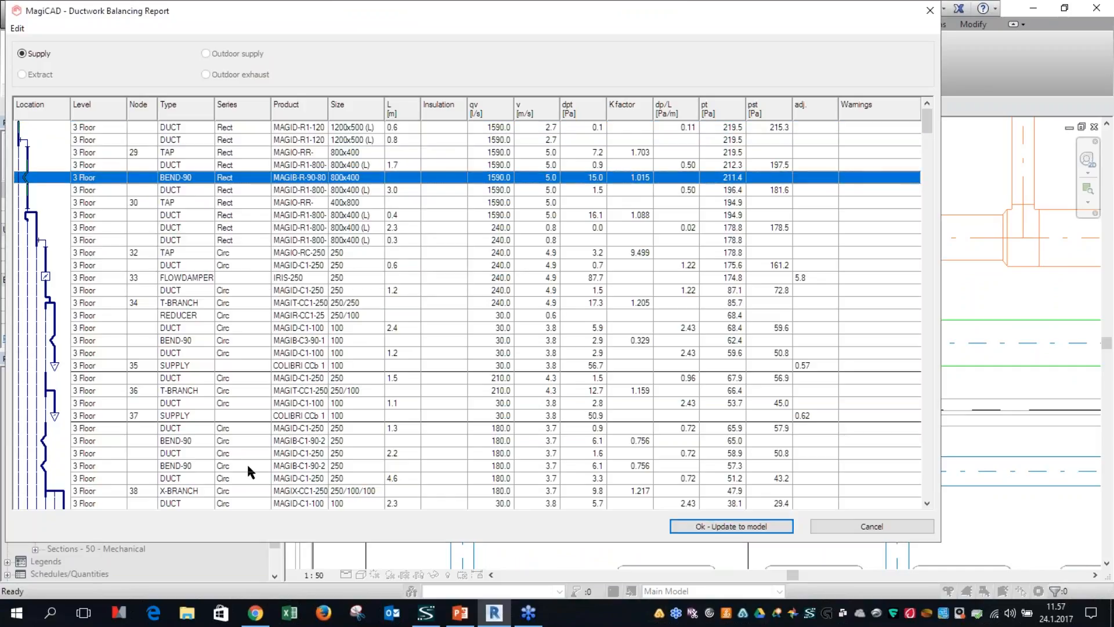
{"action": "left_click", "coordinate": [232, 467]}
{"action": "scroll", "coordinate": [232, 473], "scroll_direction": "down", "scroll_amount": 10}
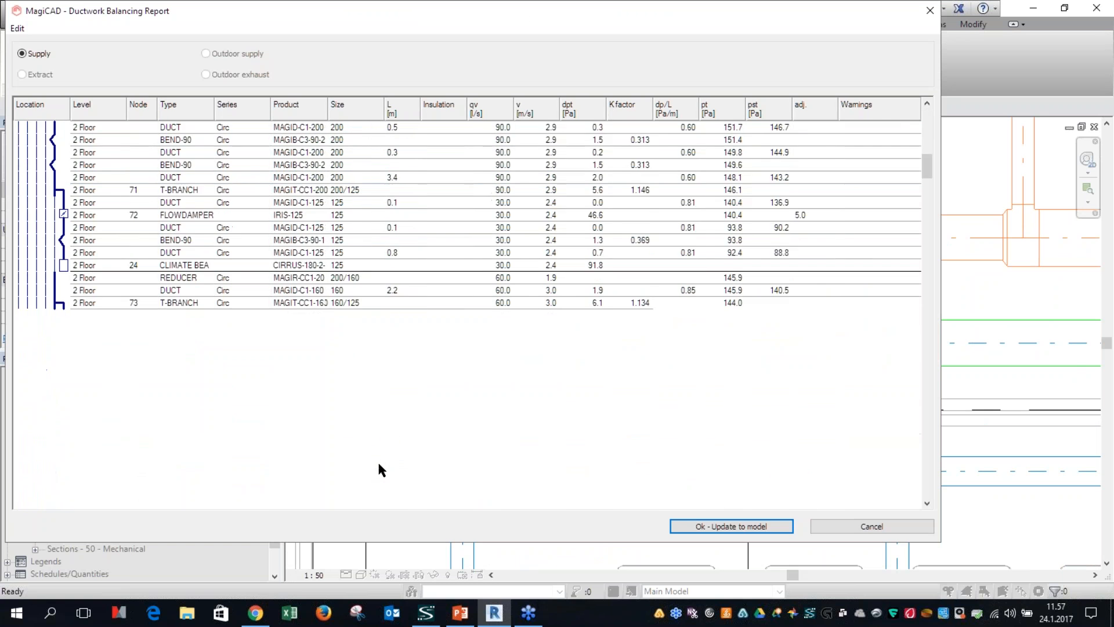
{"action": "left_click", "coordinate": [853, 526]}
Step: Open the V - 2 Floor - Storage plan and run the ventilation balancing calculation for the whole network
{"action": "double_click", "coordinate": [110, 461]}
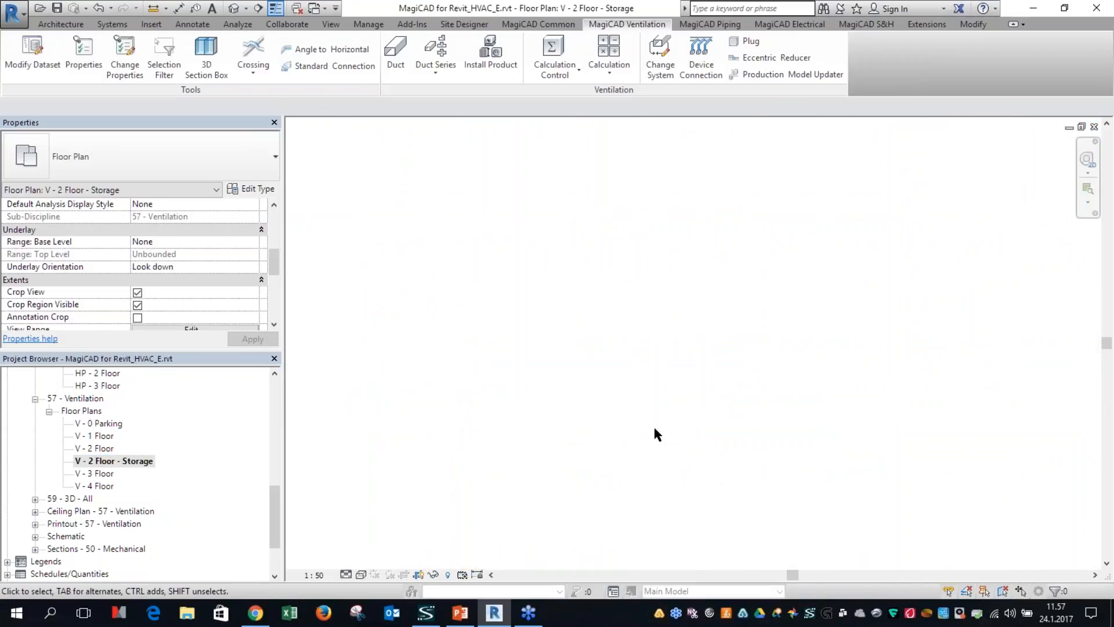
{"action": "left_click", "coordinate": [609, 61]}
{"action": "left_click", "coordinate": [627, 129]}
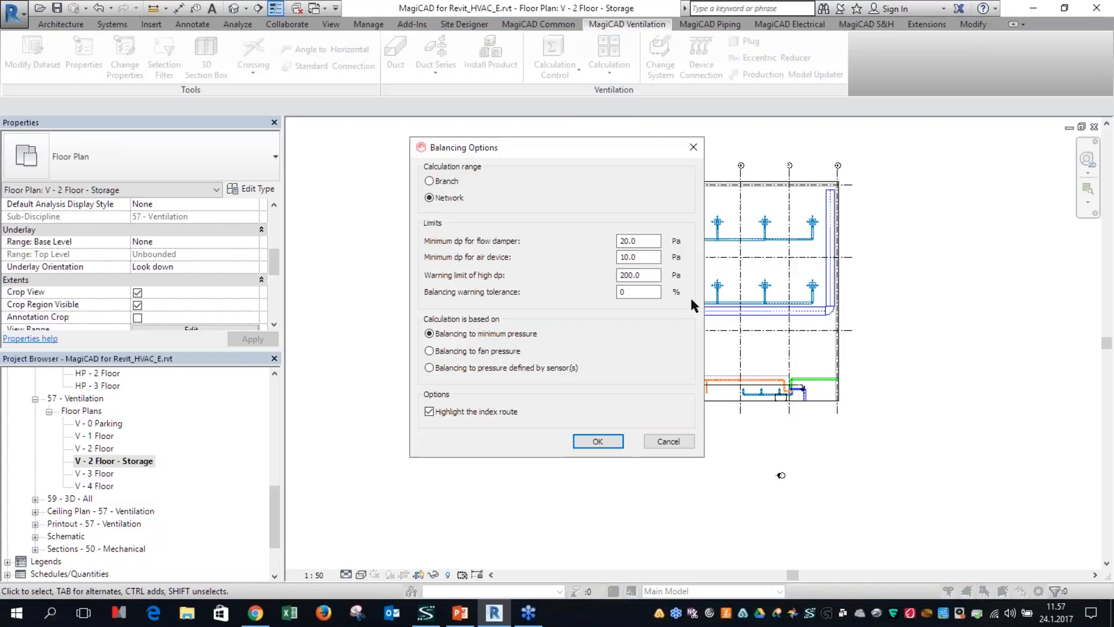
{"action": "left_click", "coordinate": [598, 441]}
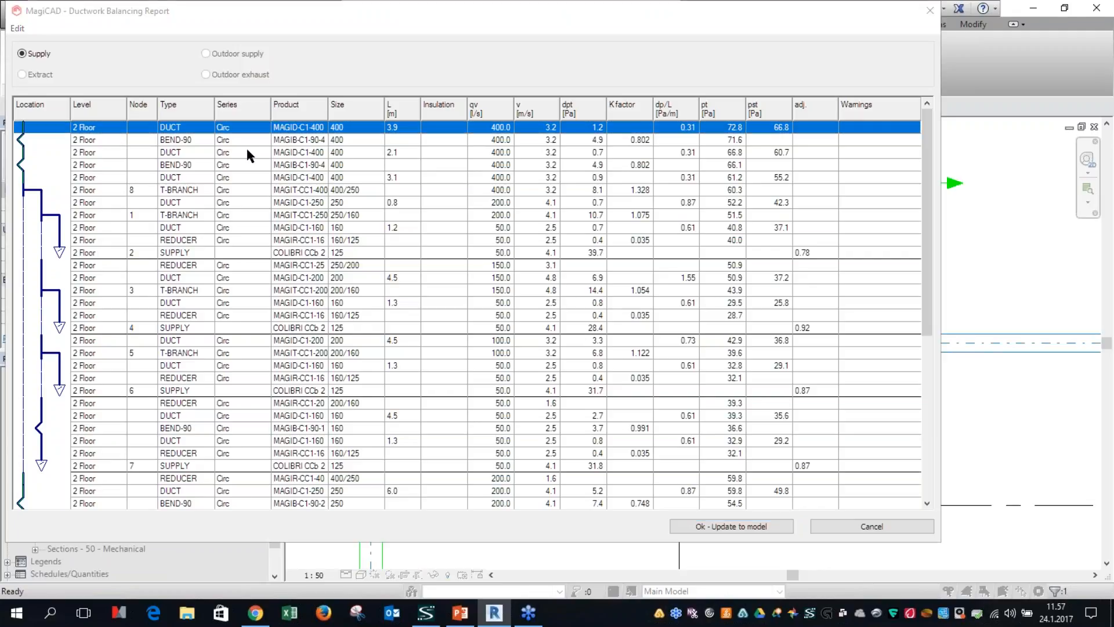
Step: View the pressure data details of the first size 400 BEND-90 and show only the route to supply device node 7
{"action": "right_click", "coordinate": [249, 141]}
{"action": "left_click", "coordinate": [273, 172]}
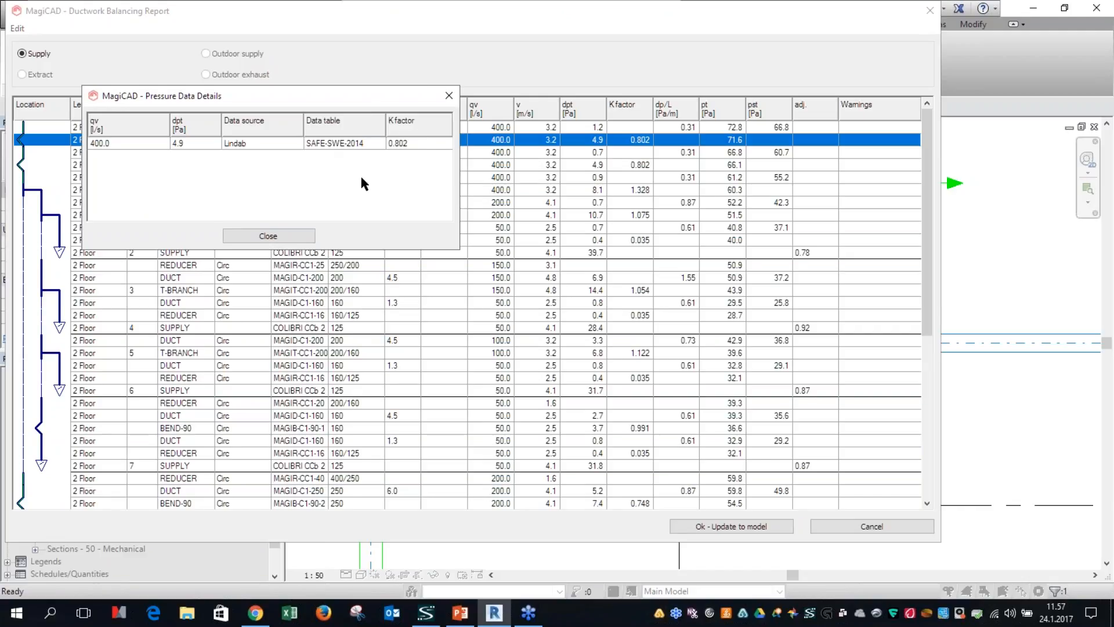
{"action": "left_click", "coordinate": [268, 236]}
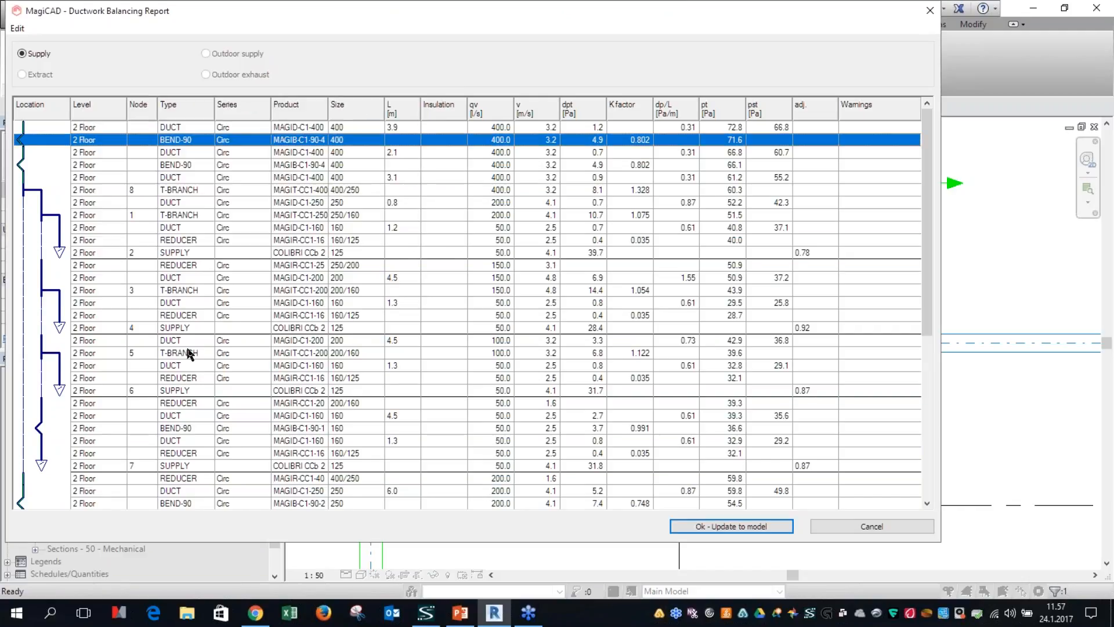
{"action": "right_click", "coordinate": [80, 466]}
{"action": "left_click", "coordinate": [122, 494]}
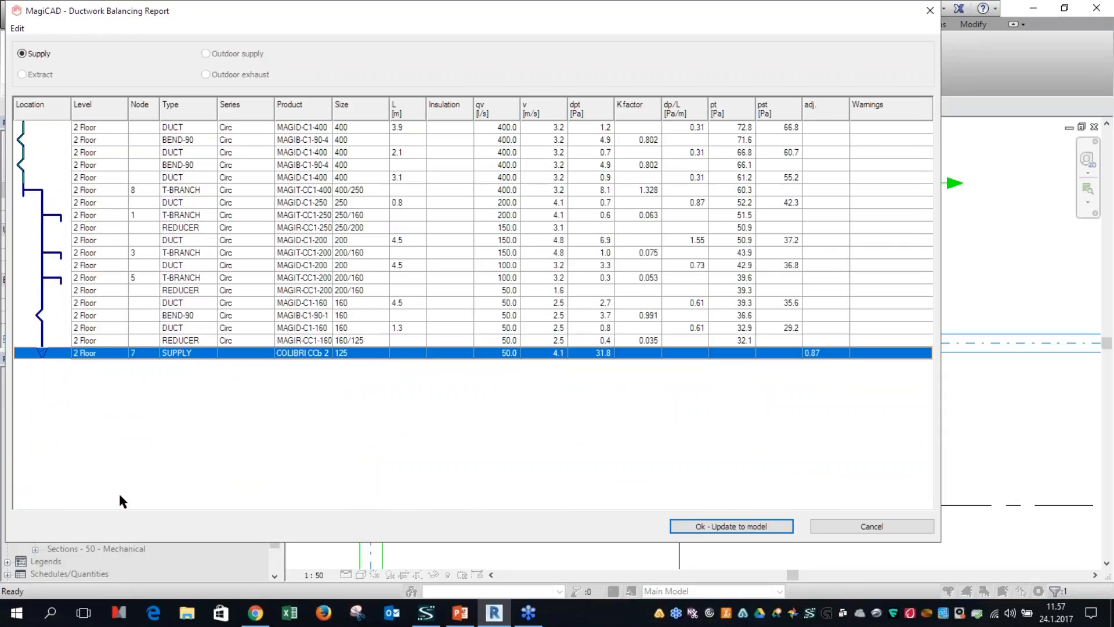
Step: View the second size 400 BEND-90's pressure data details and close the ductwork report without updating the model
{"action": "left_click", "coordinate": [172, 168]}
{"action": "right_click", "coordinate": [171, 169]}
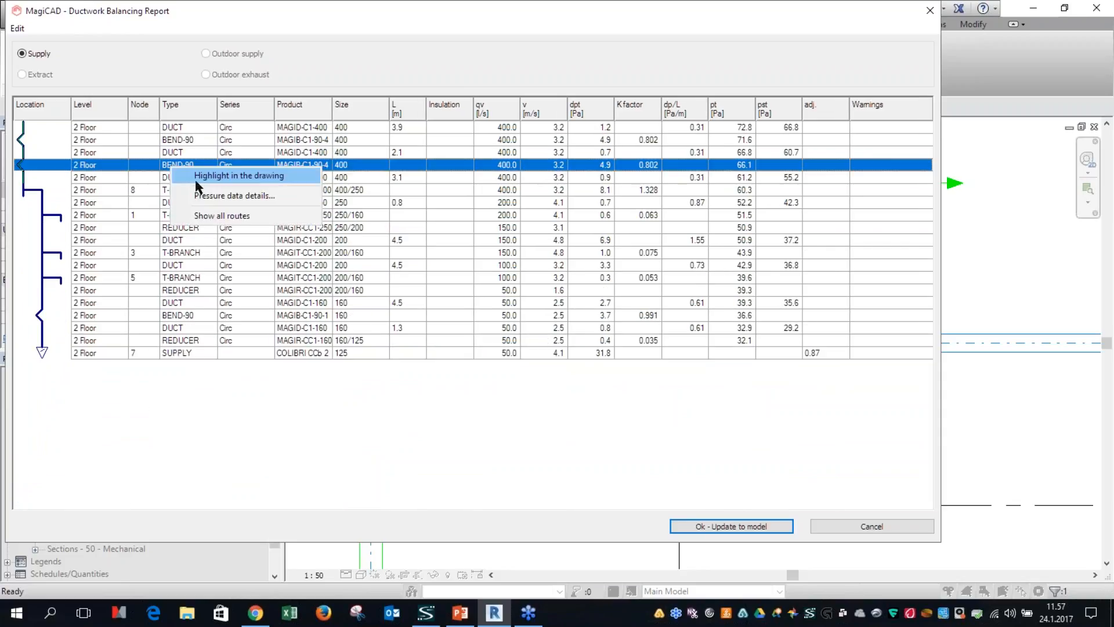
{"action": "left_click", "coordinate": [206, 197]}
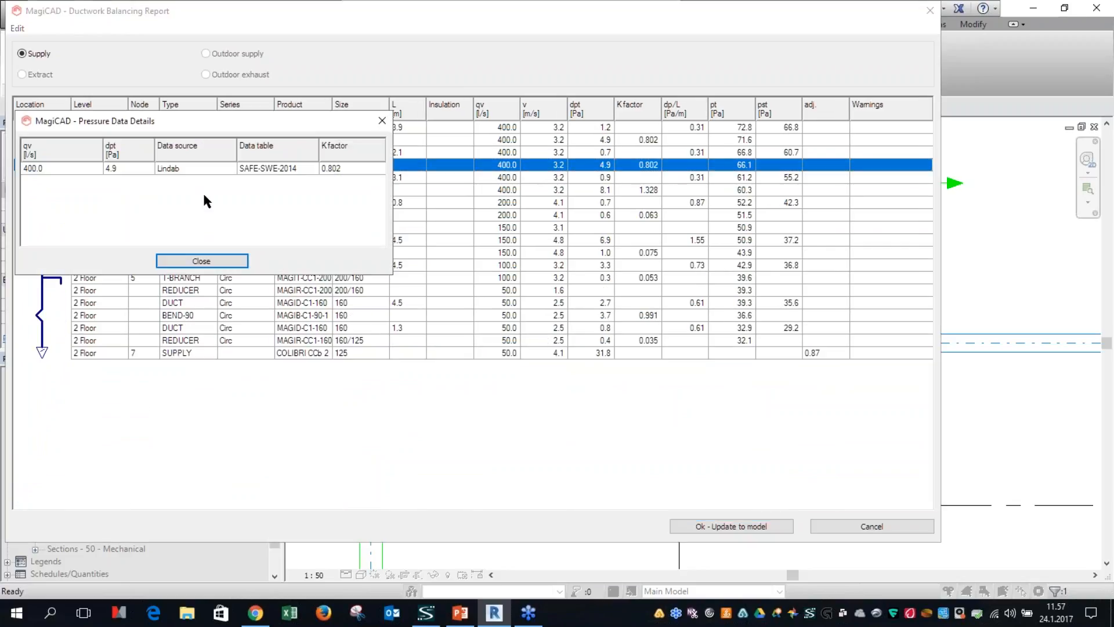
{"action": "left_click", "coordinate": [201, 262]}
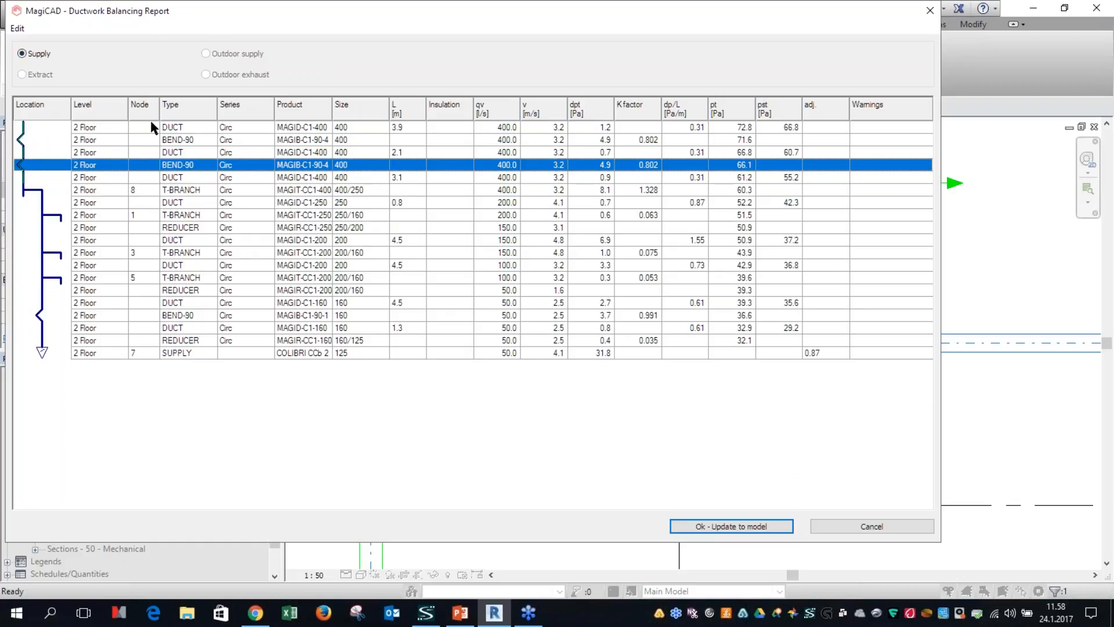
{"action": "left_click", "coordinate": [147, 191]}
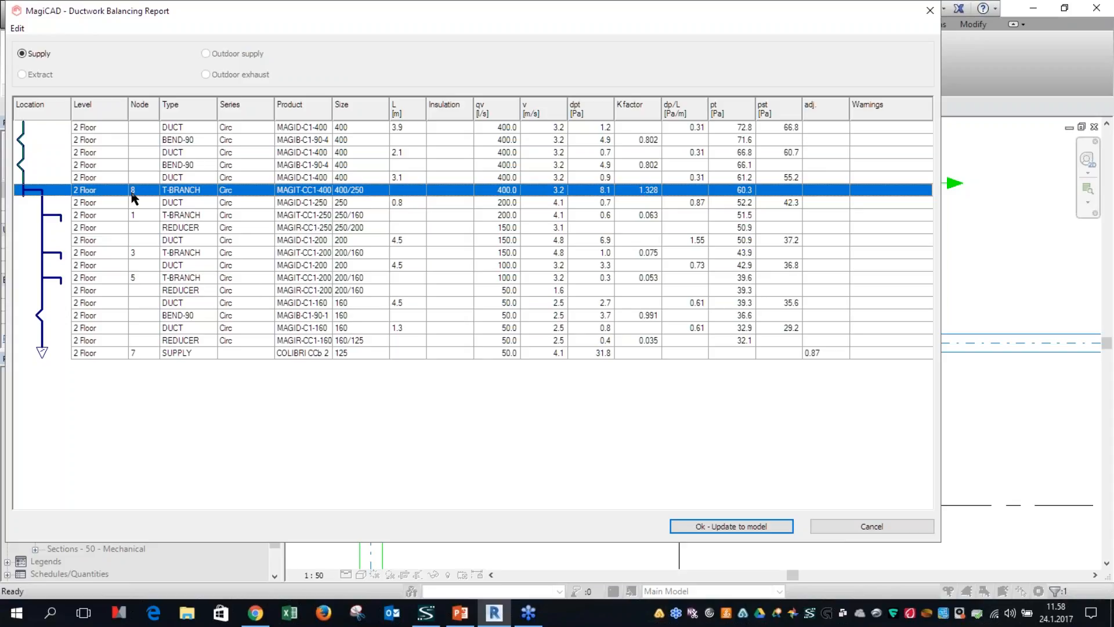
{"action": "left_click", "coordinate": [880, 527]}
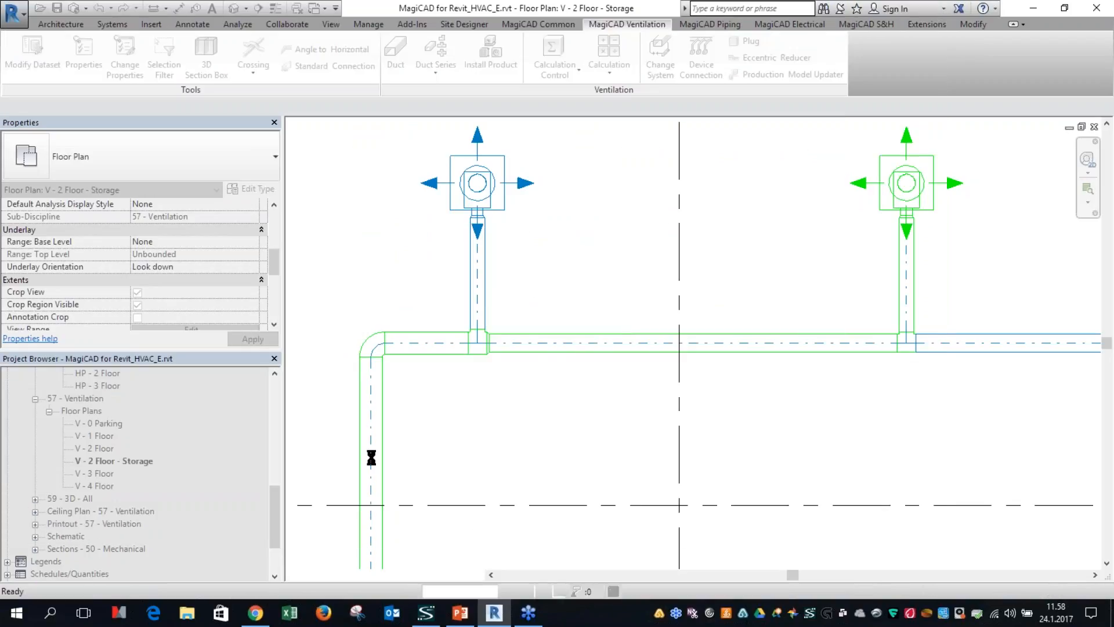
Step: Open the Drainage - 1 Floor plan and bring the washroom sewer network into view
{"action": "scroll", "coordinate": [165, 478], "scroll_direction": "up", "scroll_amount": 2}
{"action": "scroll", "coordinate": [164, 481], "scroll_direction": "up", "scroll_amount": 2}
{"action": "double_click", "coordinate": [123, 415]}
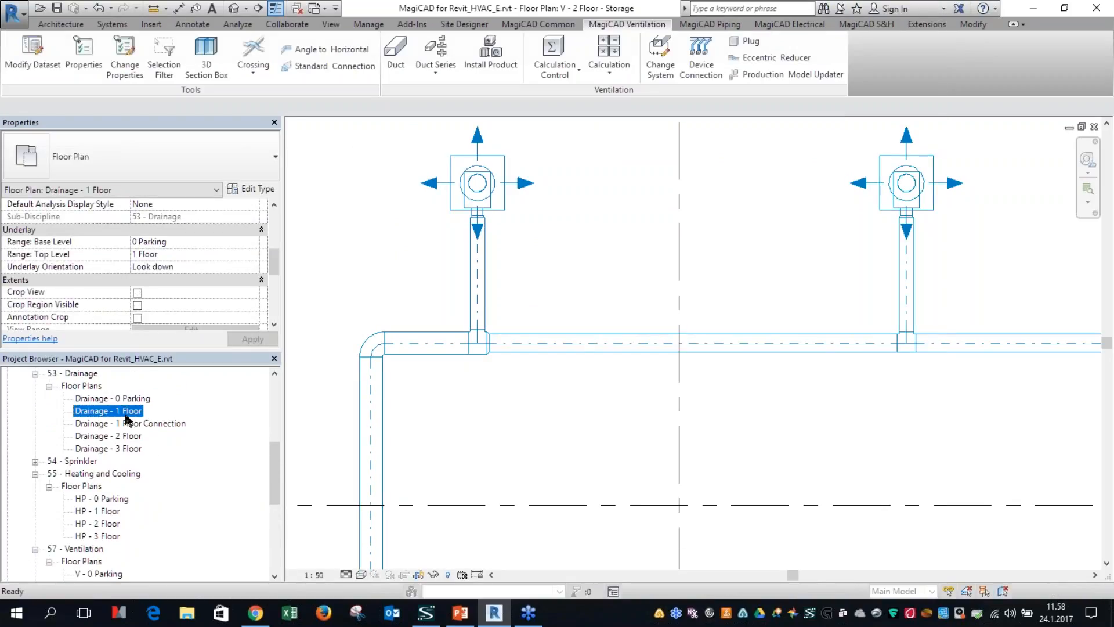
{"action": "scroll", "coordinate": [534, 448], "scroll_direction": "down", "scroll_amount": 6}
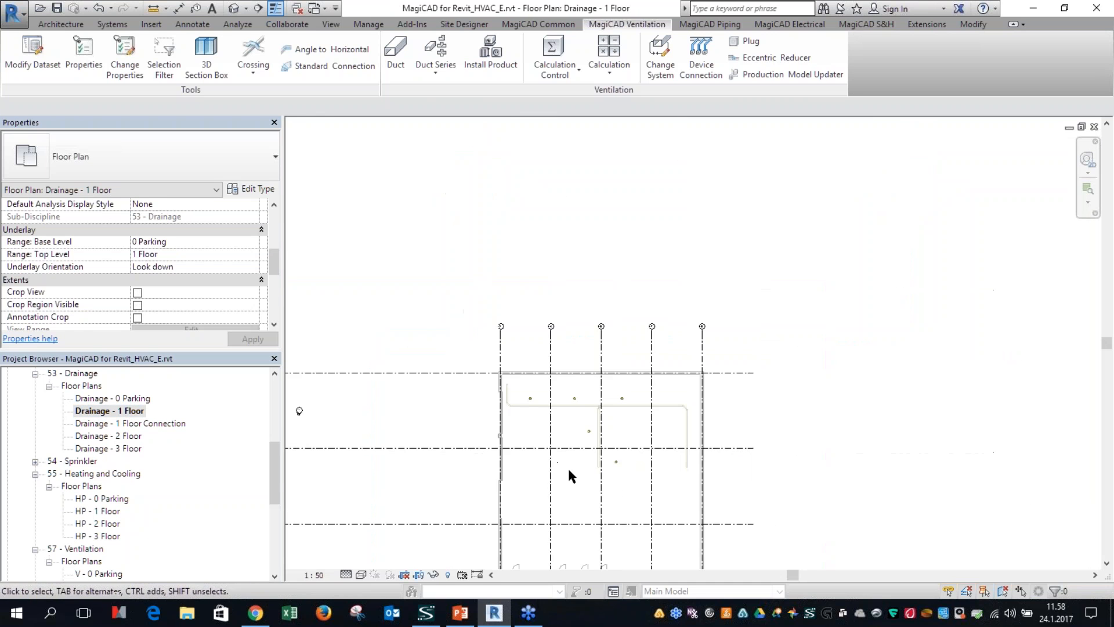
{"action": "scroll", "coordinate": [627, 383], "scroll_direction": "up", "scroll_amount": 5}
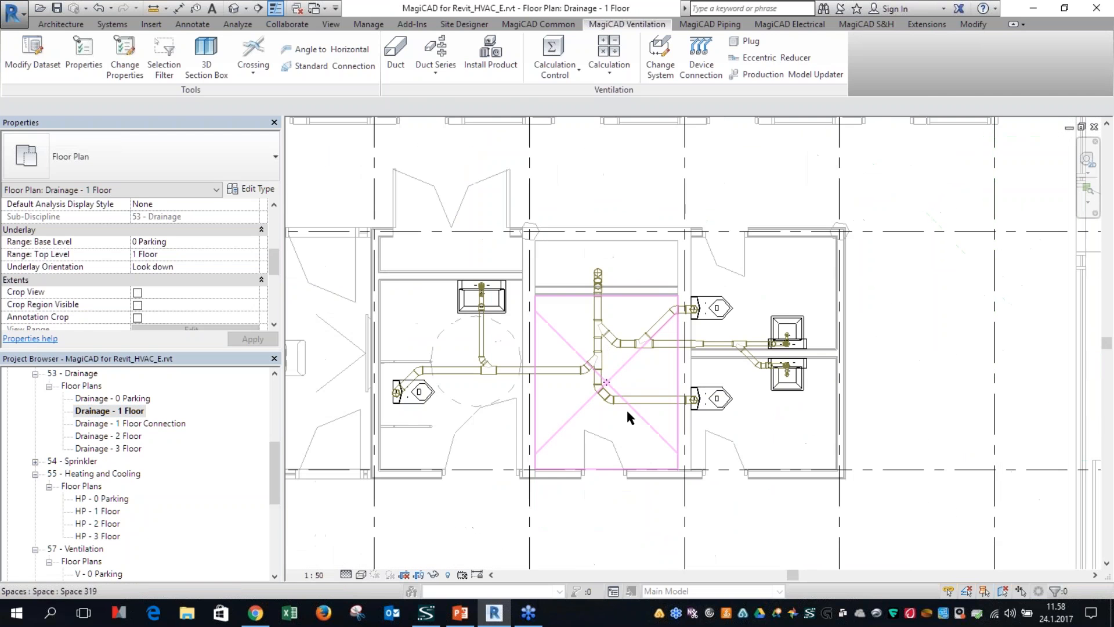
Step: Run the sewer flow calculation for the whole network with usage of appliances set to Intermittent use (0.5)
{"action": "left_click", "coordinate": [609, 64]}
{"action": "left_click", "coordinate": [706, 24]}
{"action": "left_click", "coordinate": [626, 78]}
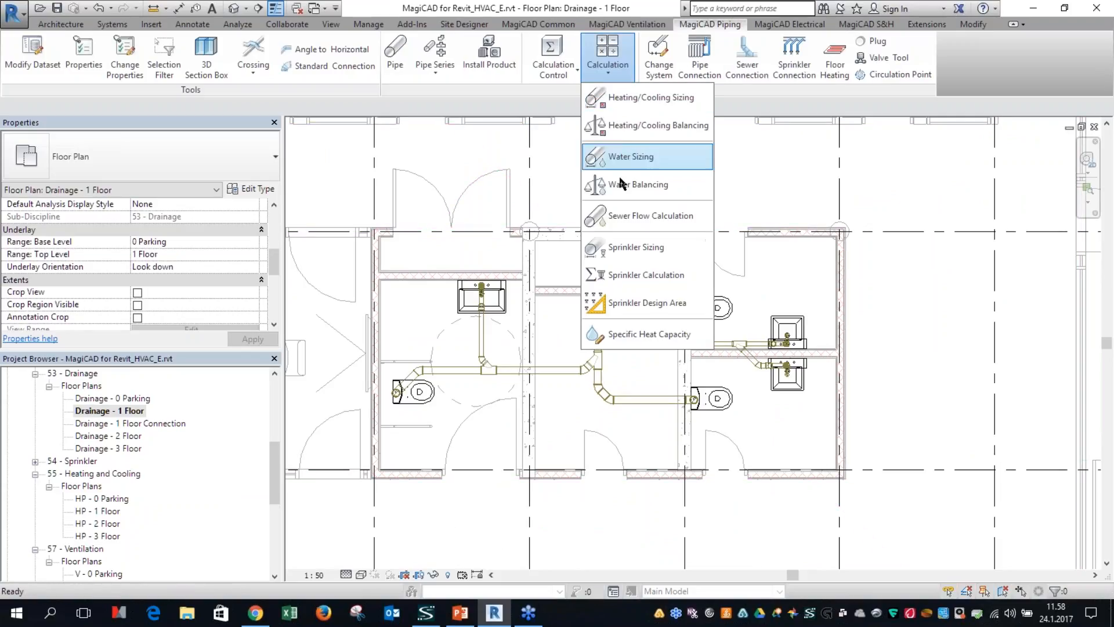
{"action": "left_click", "coordinate": [637, 219]}
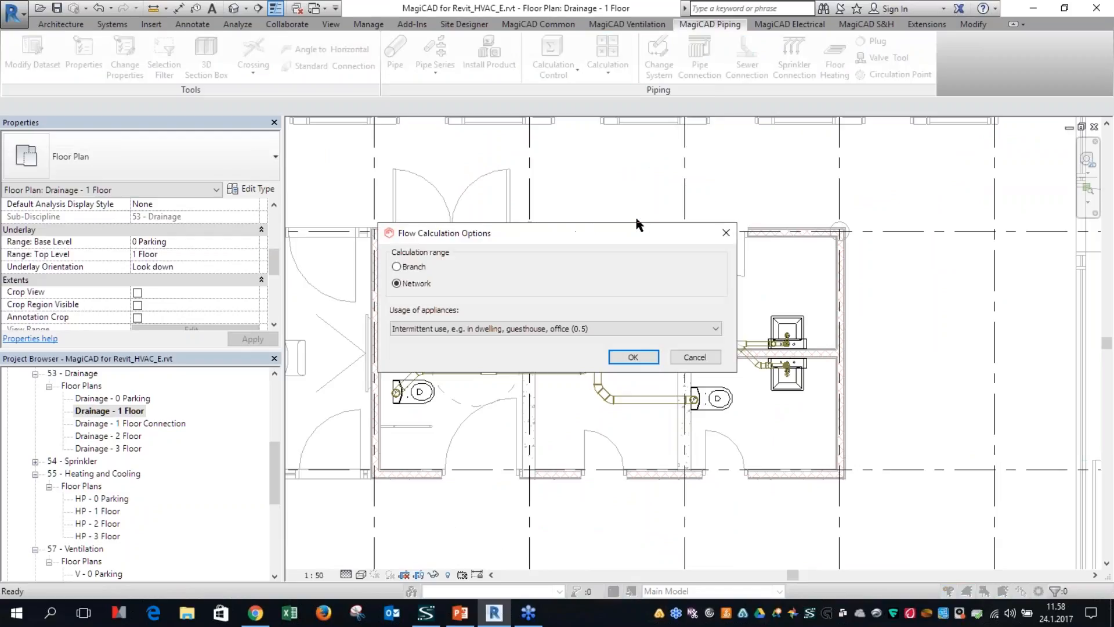
{"action": "left_click", "coordinate": [410, 328]}
{"action": "left_click", "coordinate": [413, 327]}
{"action": "left_click", "coordinate": [634, 357]}
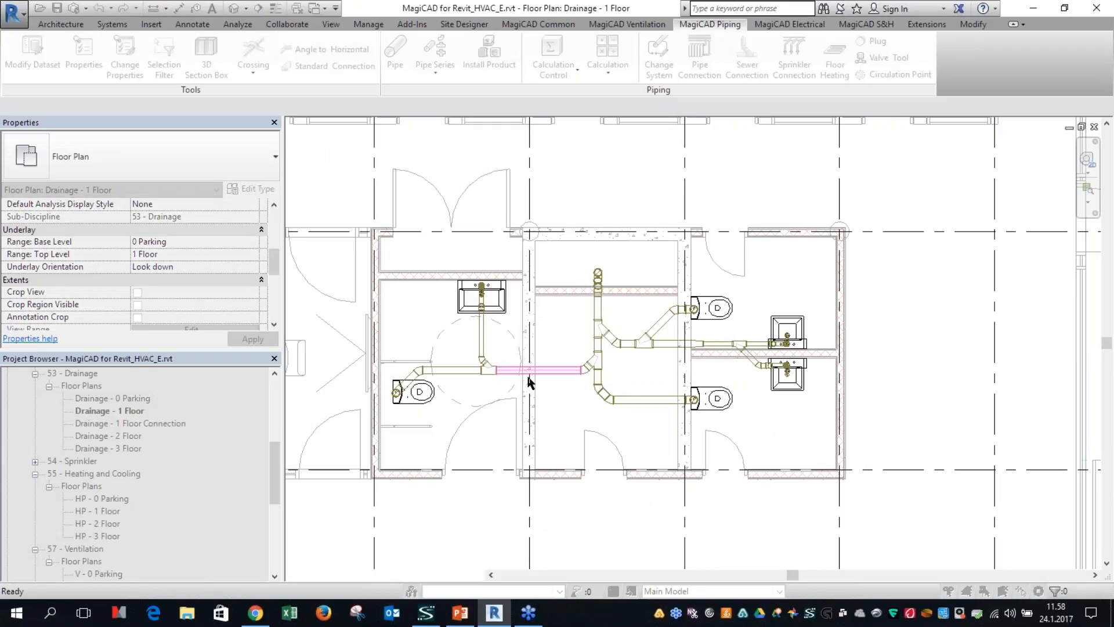
Step: Examine the branch rows of nodes 1, 2 and 3 and the node 4 sewer point in the flow report
{"action": "left_click", "coordinate": [119, 161]}
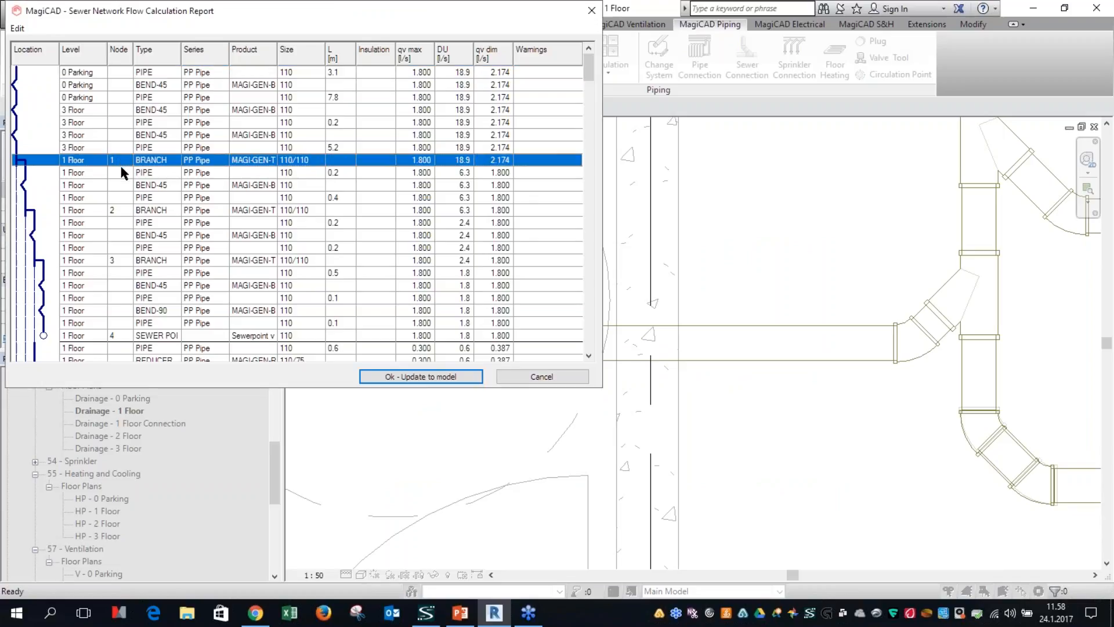
{"action": "left_click", "coordinate": [117, 209]}
{"action": "left_click", "coordinate": [123, 261]}
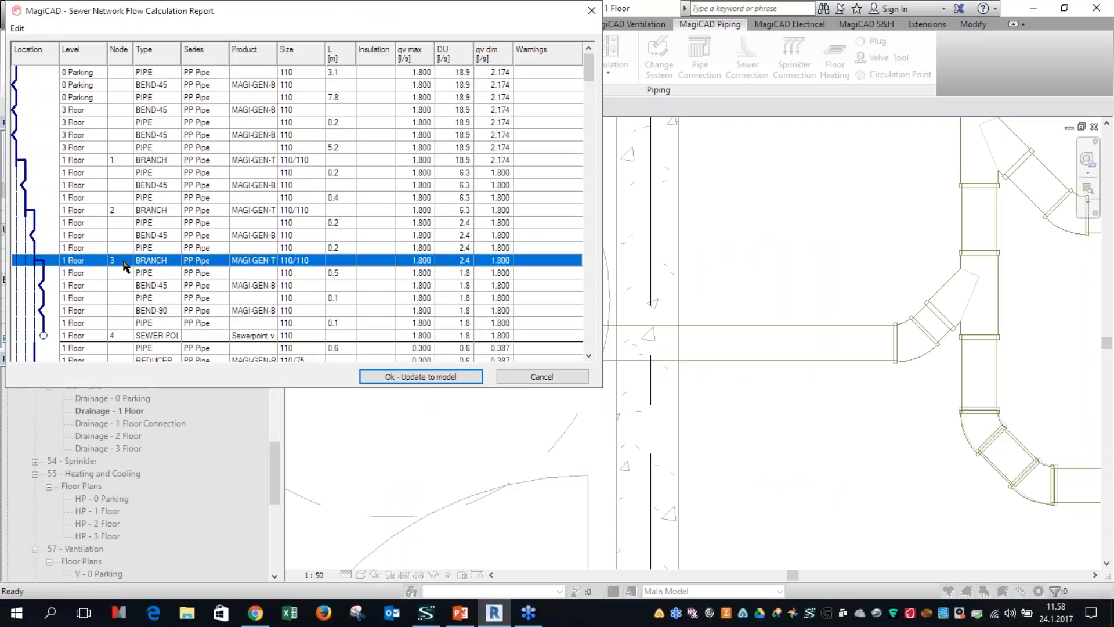
{"action": "scroll", "coordinate": [127, 266], "scroll_direction": "down", "scroll_amount": 2}
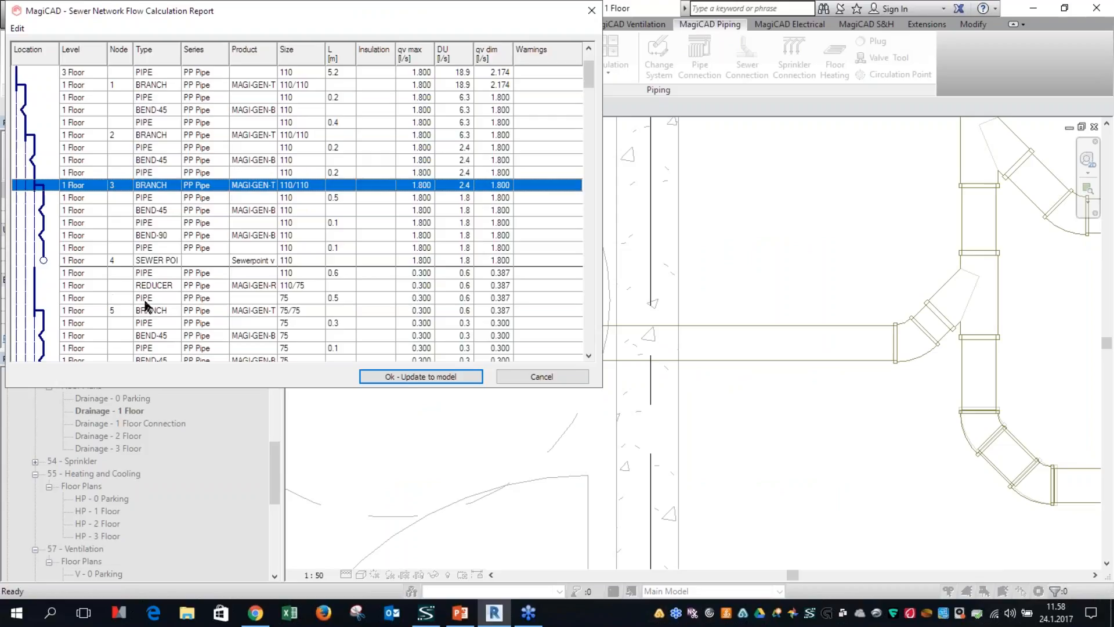
{"action": "left_click", "coordinate": [134, 261]}
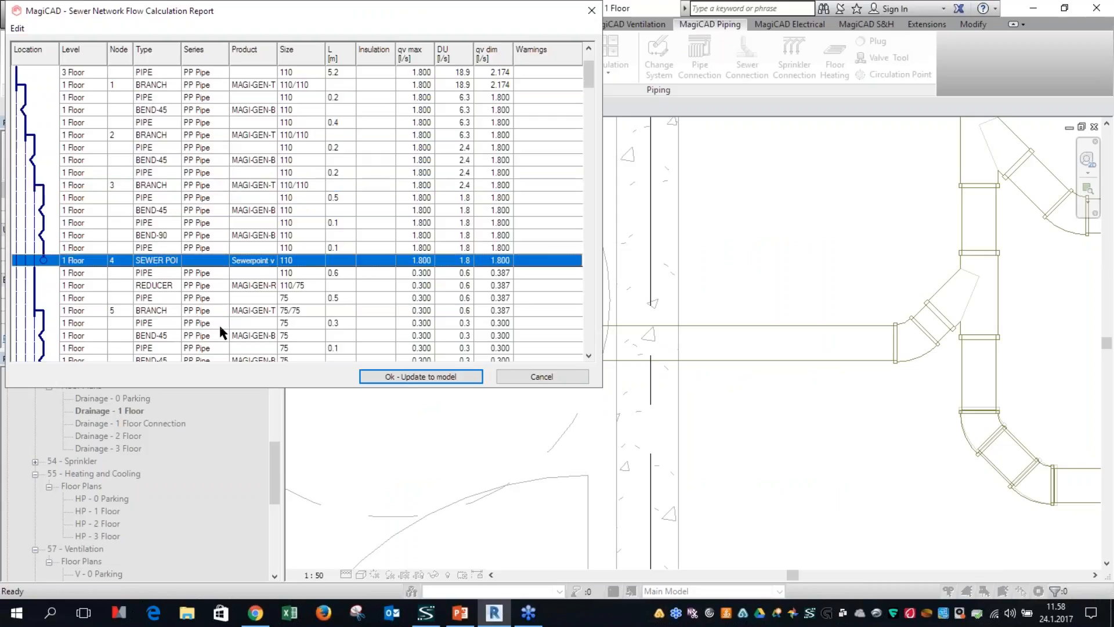
Step: Check the report's copy and print options, review further rows, and update the sewer flow results to the model
{"action": "left_click", "coordinate": [17, 27]}
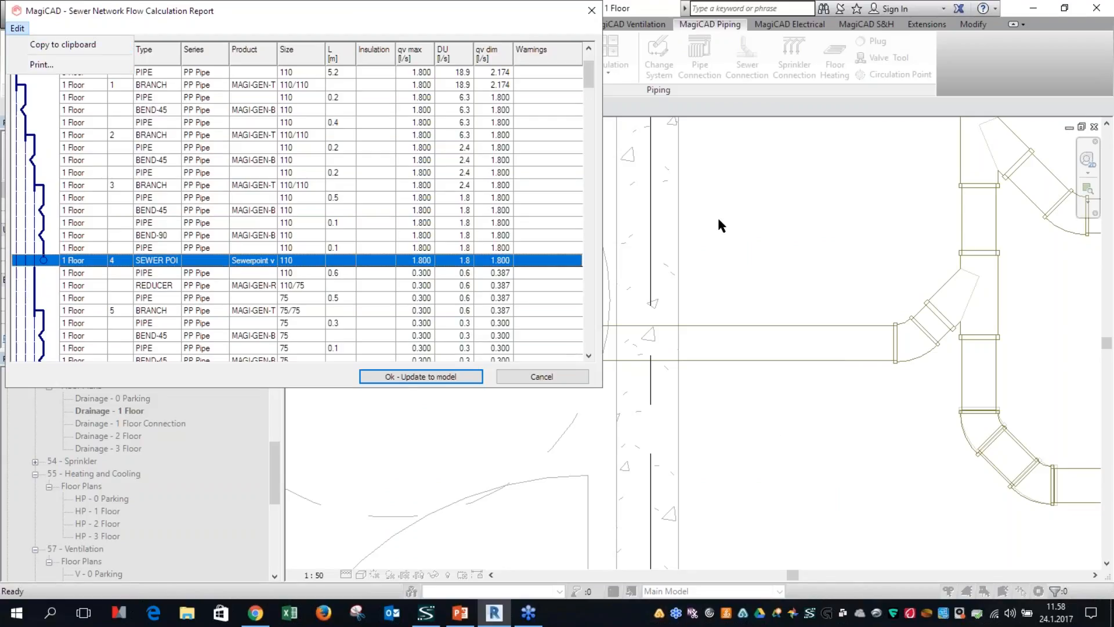
{"action": "left_click", "coordinate": [146, 85]}
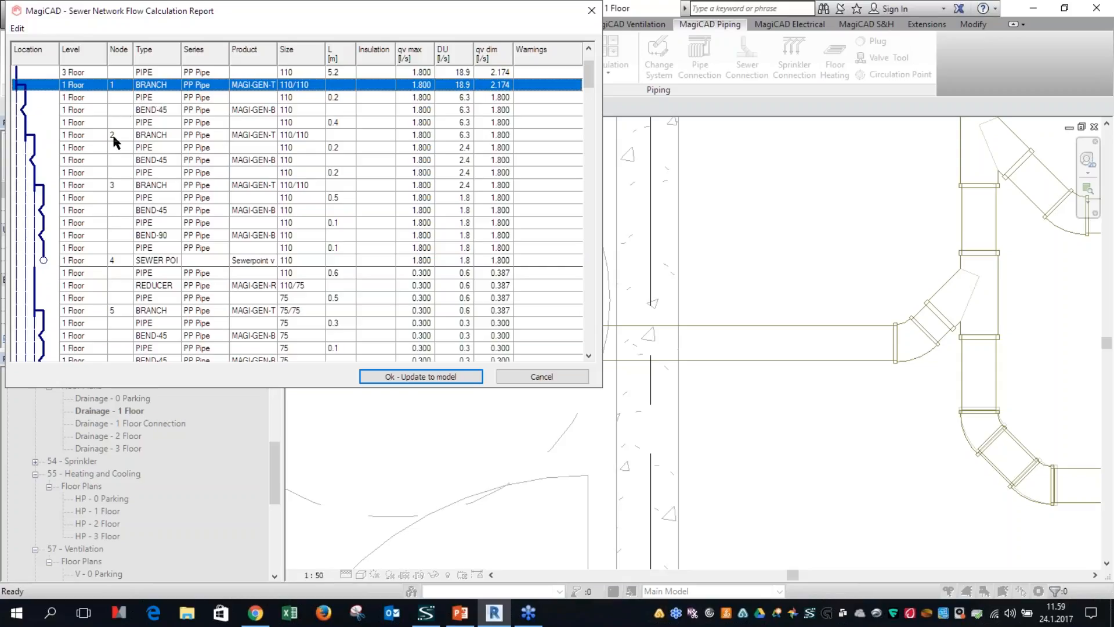
{"action": "scroll", "coordinate": [216, 333], "scroll_direction": "down", "scroll_amount": 3}
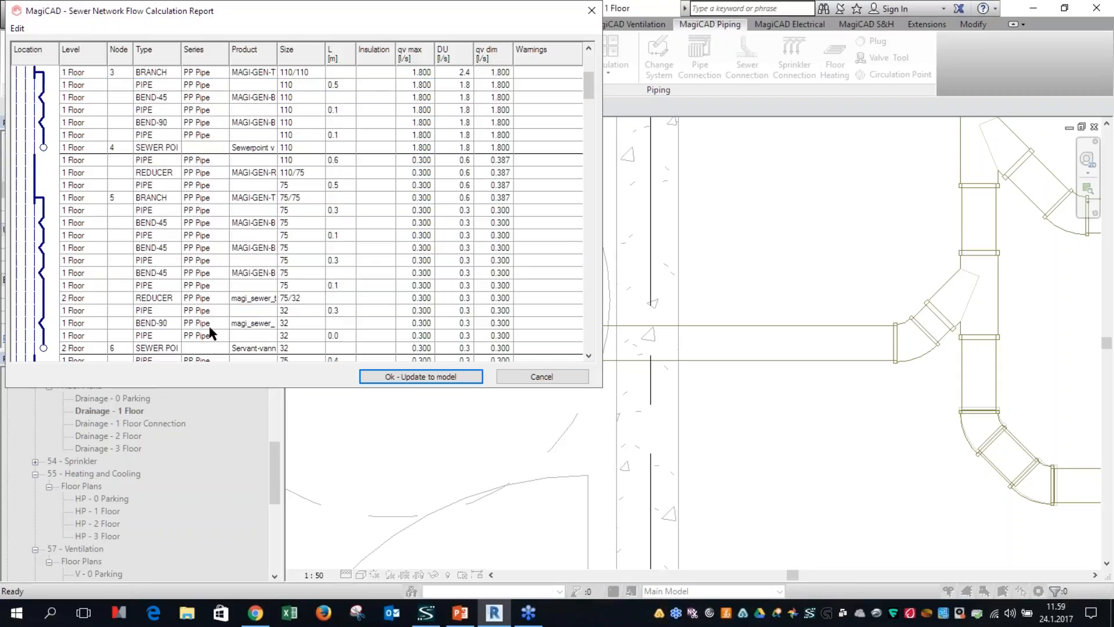
{"action": "left_click", "coordinate": [417, 382]}
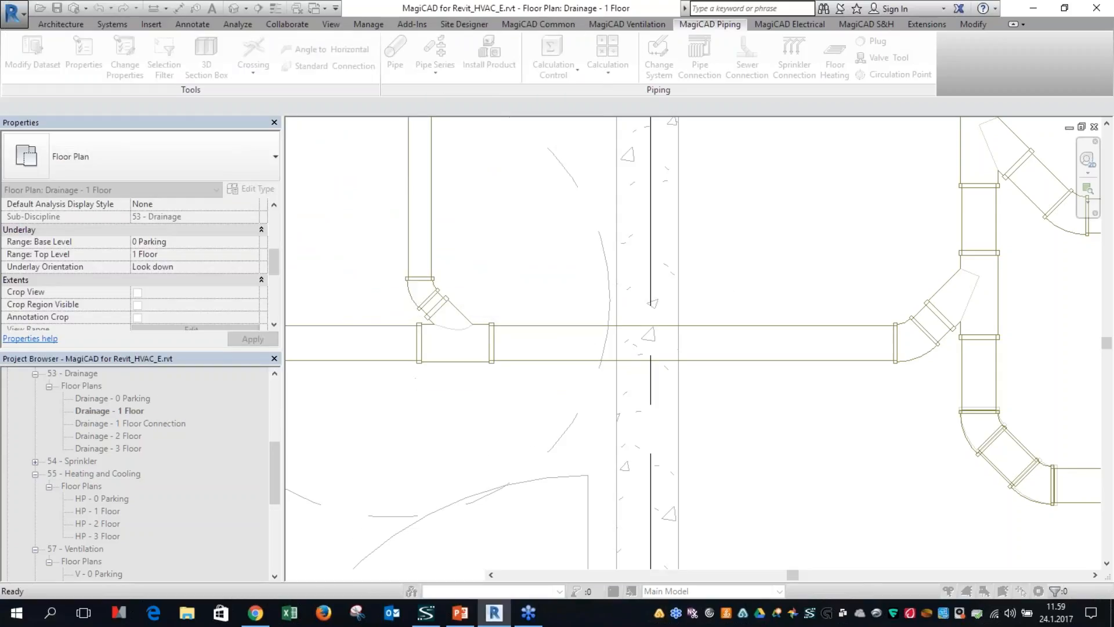
{"action": "scroll", "coordinate": [454, 348], "scroll_direction": "down", "scroll_amount": 6}
{"action": "key", "text": "Escape"}
{"action": "scroll", "coordinate": [461, 401], "scroll_direction": "up", "scroll_amount": 2}
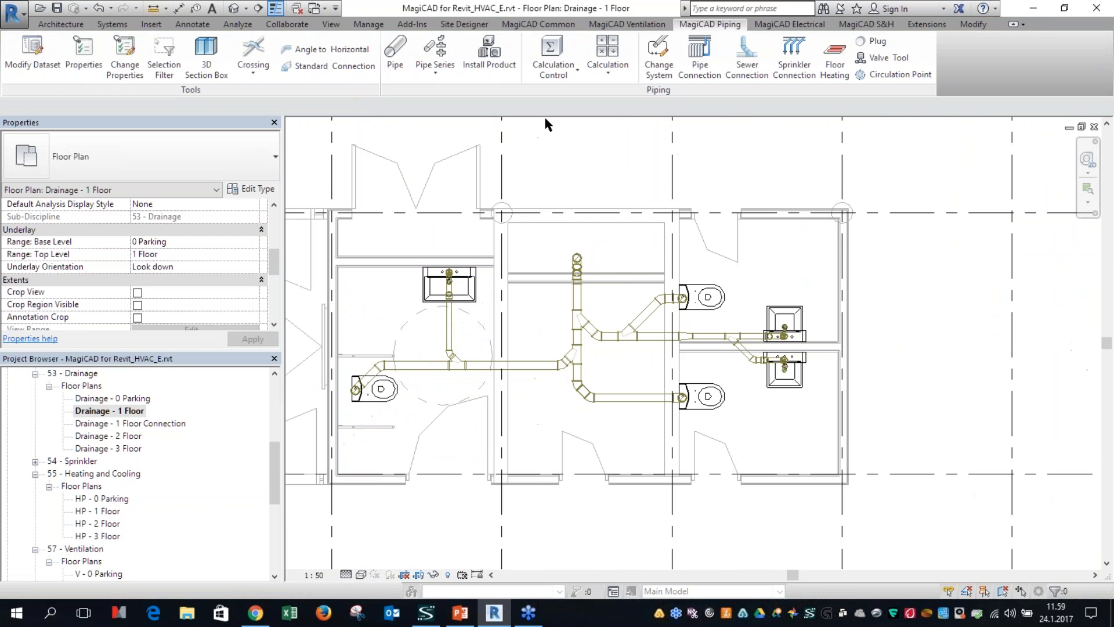
Step: Show the node numbers of the sewer network, picking the horizontal 110 mm pipe in the washroom
{"action": "left_click", "coordinate": [538, 24]}
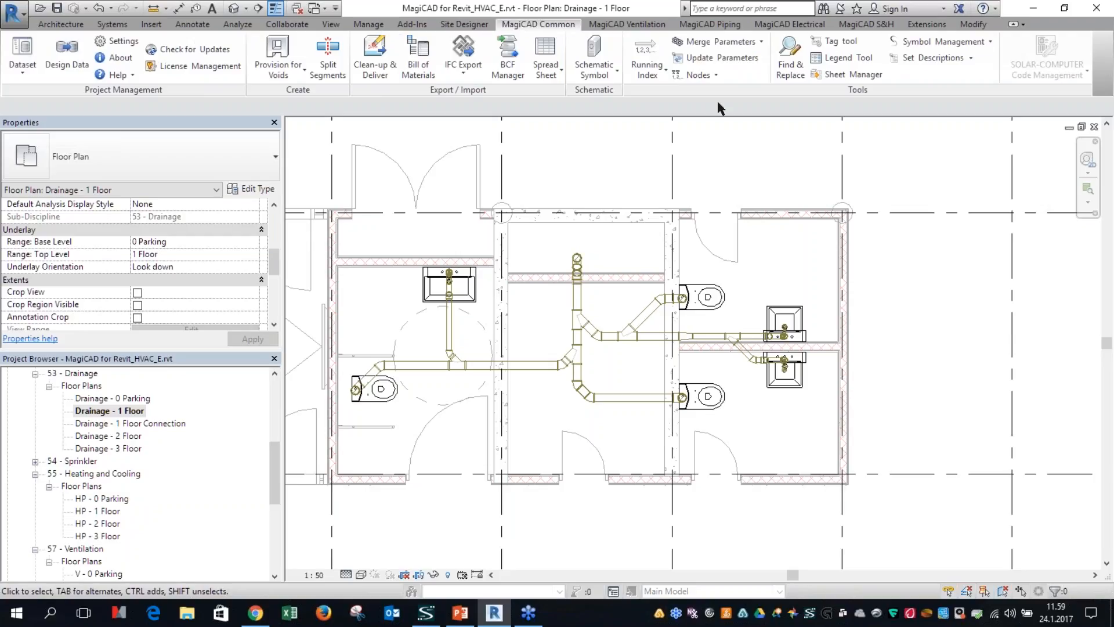
{"action": "left_click", "coordinate": [705, 74]}
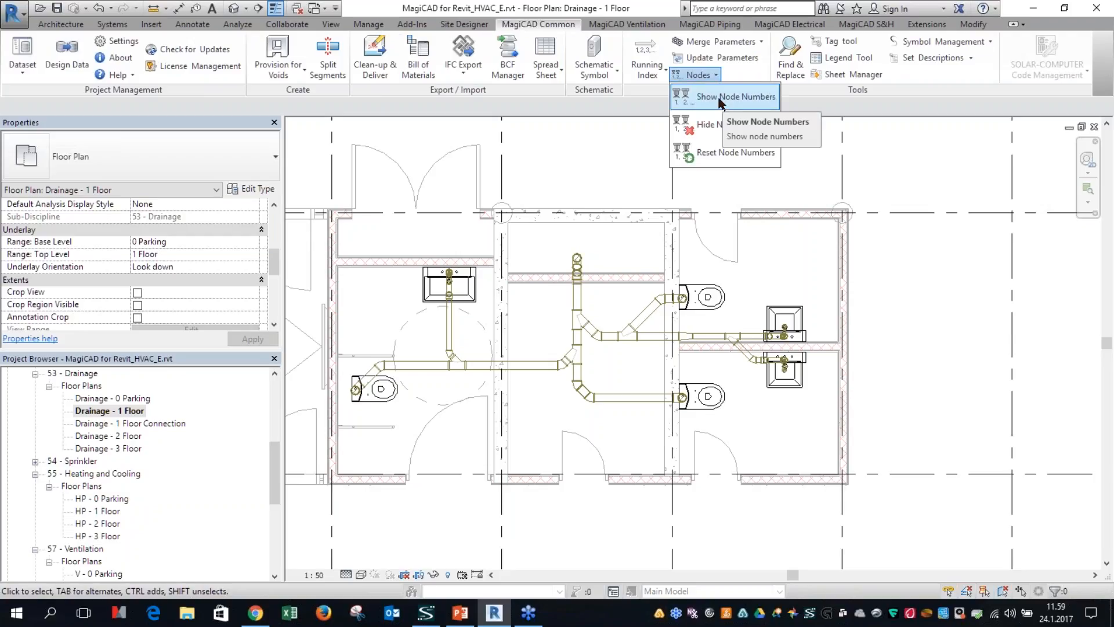
{"action": "left_click", "coordinate": [722, 100]}
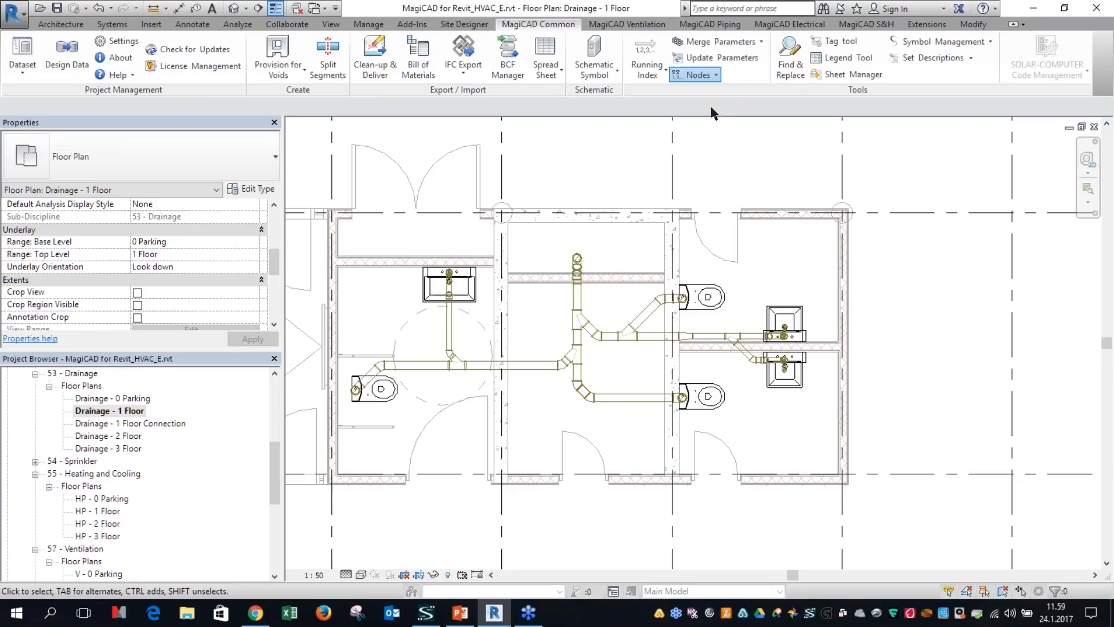
{"action": "left_click", "coordinate": [615, 350]}
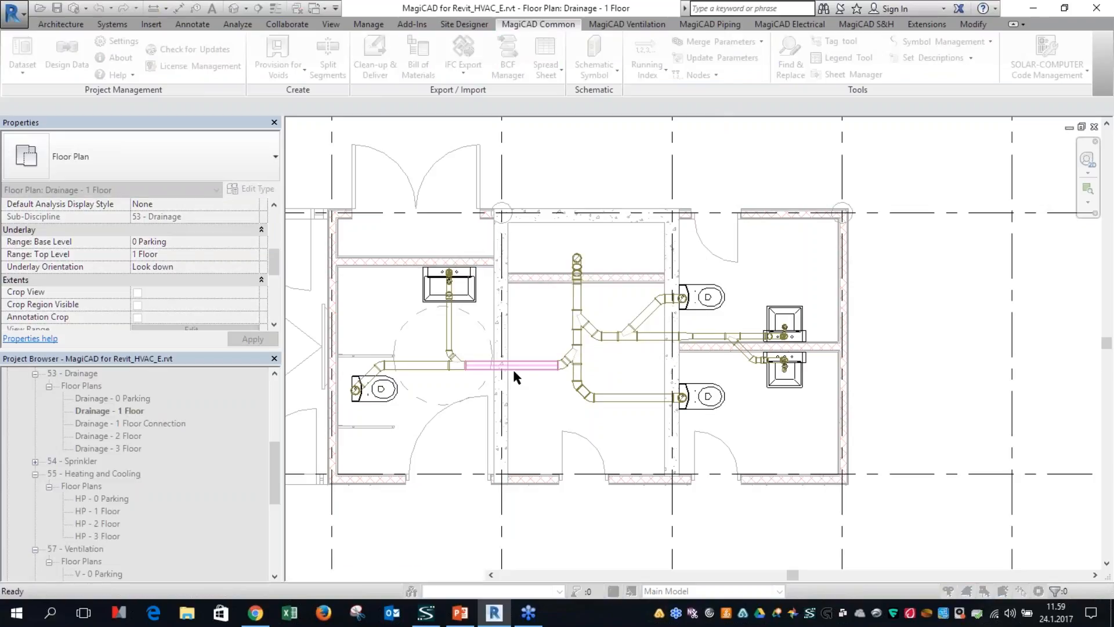
{"action": "left_click", "coordinate": [515, 372]}
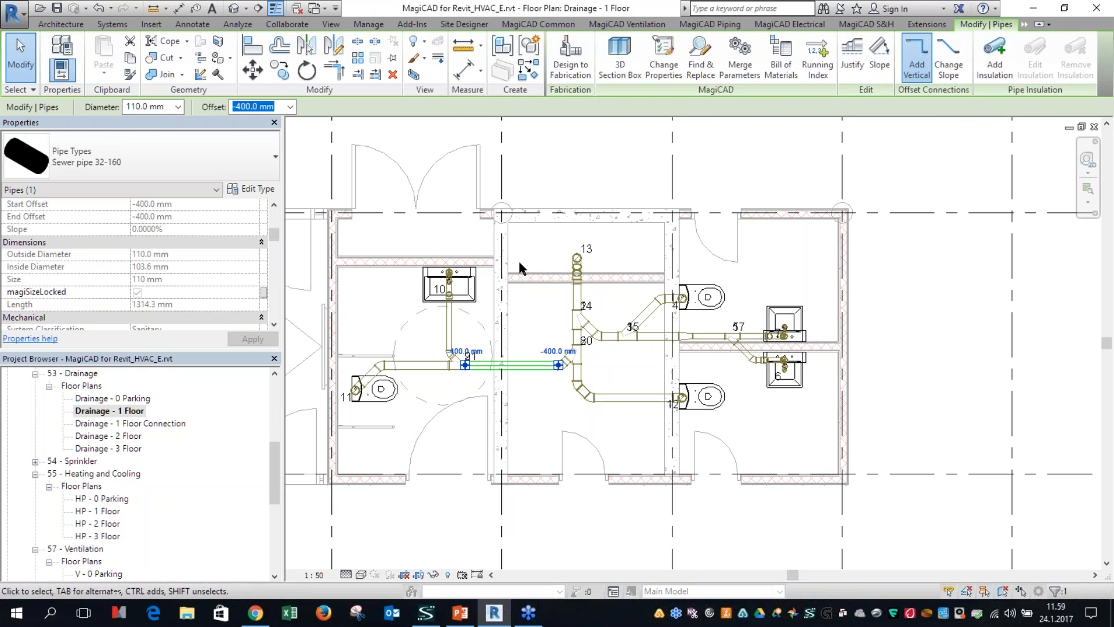
Step: Separate the overlapping node numbers at the upper branch by moving number 14 away from number 2
{"action": "scroll", "coordinate": [518, 293], "scroll_direction": "up", "scroll_amount": 1}
{"action": "scroll", "coordinate": [501, 354], "scroll_direction": "up", "scroll_amount": 1}
{"action": "left_click", "coordinate": [488, 458]}
{"action": "middle_click_drag", "start_coordinate": [479, 461], "coordinate": [638, 412]}
{"action": "left_click", "coordinate": [792, 263]}
{"action": "left_click_drag", "start_coordinate": [795, 275], "coordinate": [819, 274]}
{"action": "left_click", "coordinate": [690, 372]}
{"action": "middle_click_drag", "start_coordinate": [691, 371], "coordinate": [739, 368]}
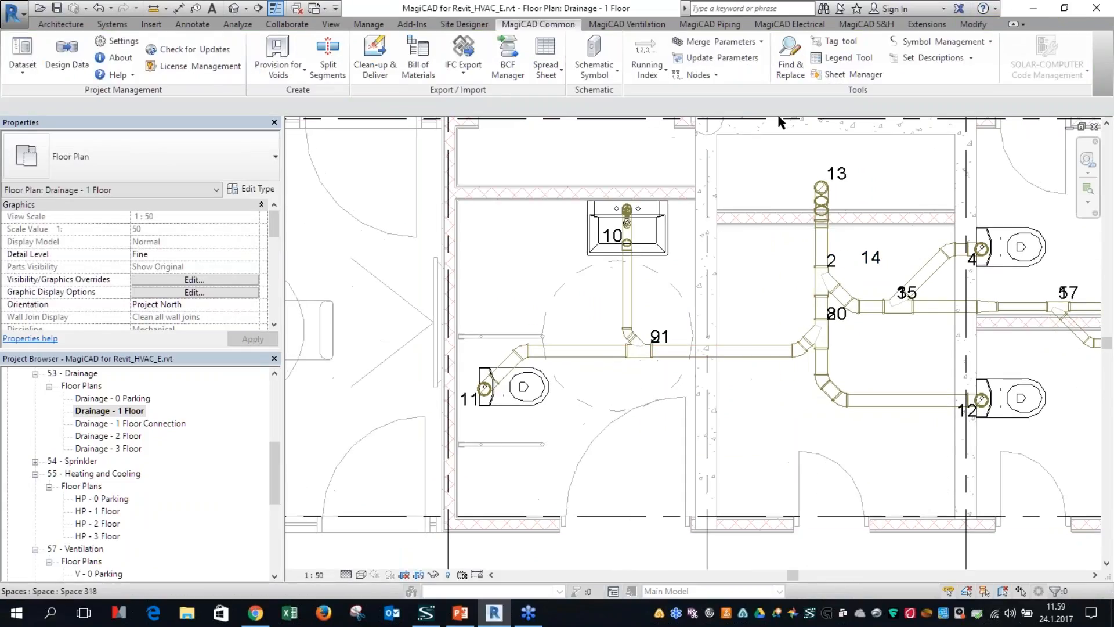
Step: Run the sewer flow calculation again for the whole network with the Intermittent use (0.5) setting
{"action": "left_click", "coordinate": [711, 24]}
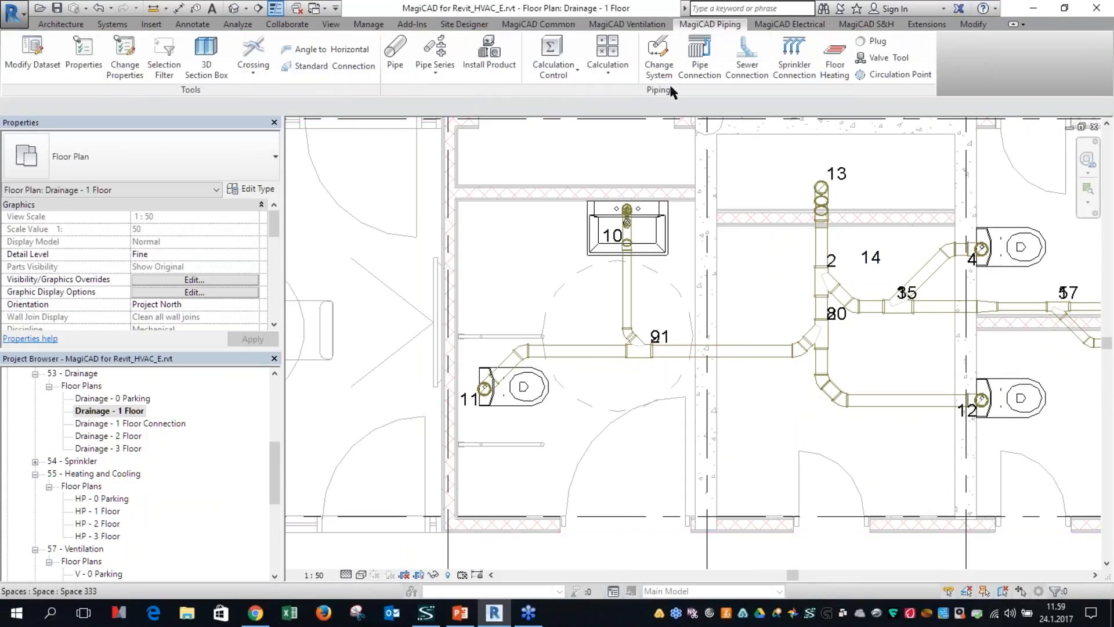
{"action": "left_click", "coordinate": [610, 76]}
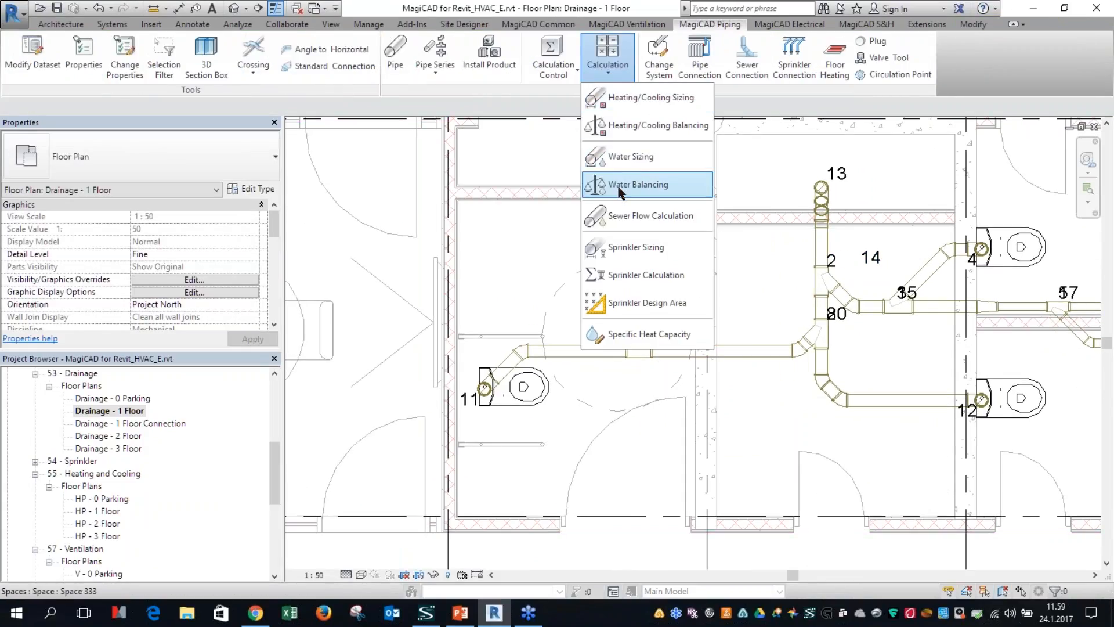
{"action": "left_click", "coordinate": [641, 218]}
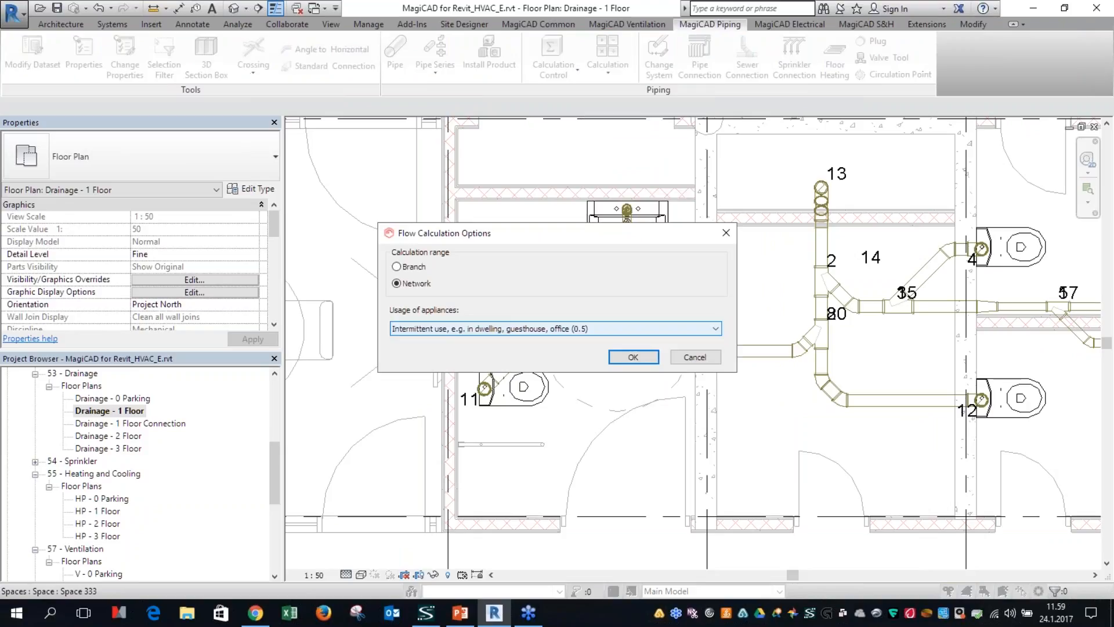
{"action": "left_click", "coordinate": [634, 356]}
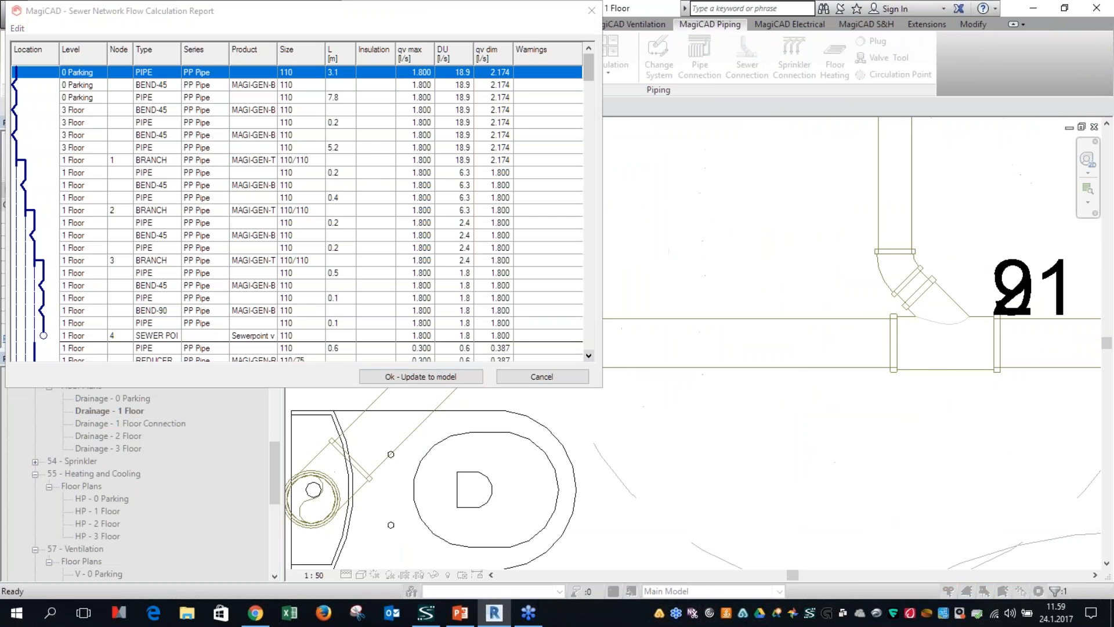
Step: Pick the branch beside node number 2 and the pipe above it in the plan to find their report rows
{"action": "scroll", "coordinate": [853, 377], "scroll_direction": "down", "scroll_amount": 5}
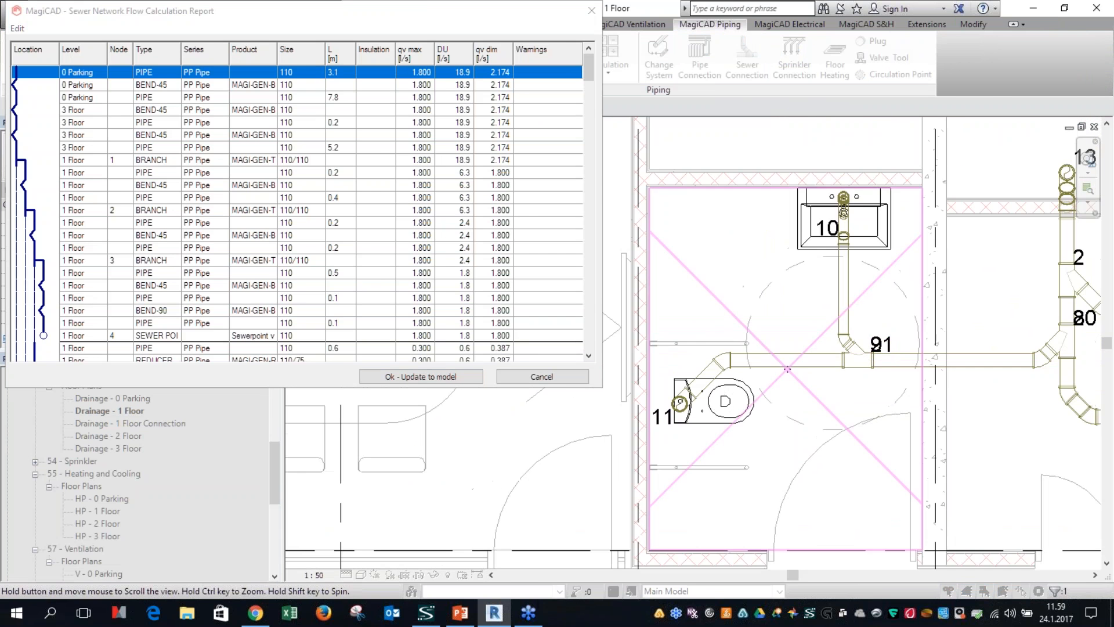
{"action": "middle_click_drag", "start_coordinate": [886, 402], "coordinate": [685, 433]}
{"action": "scroll", "coordinate": [795, 322], "scroll_direction": "up", "scroll_amount": 2}
{"action": "left_click", "coordinate": [833, 296]}
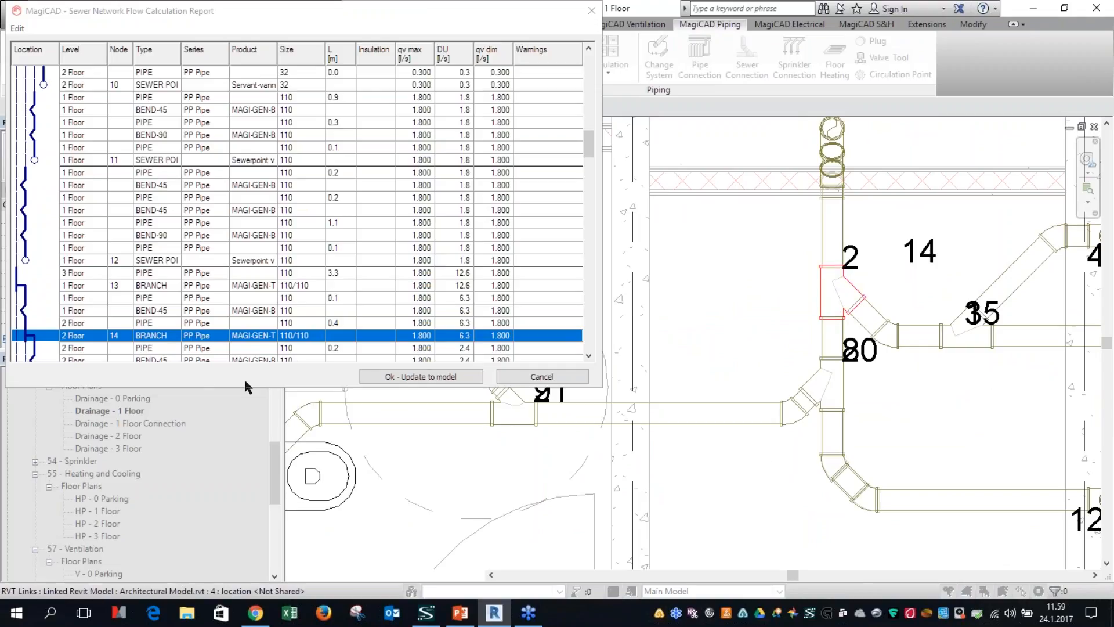
{"action": "scroll", "coordinate": [244, 343], "scroll_direction": "down", "scroll_amount": 1}
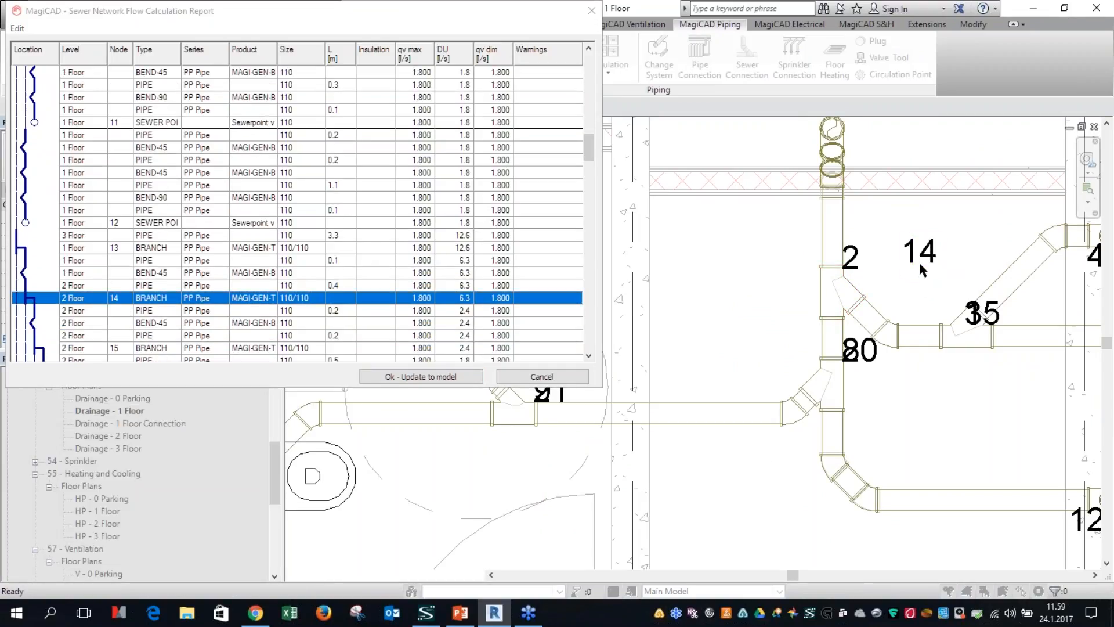
{"action": "left_click", "coordinate": [848, 275]}
{"action": "left_click", "coordinate": [844, 229]}
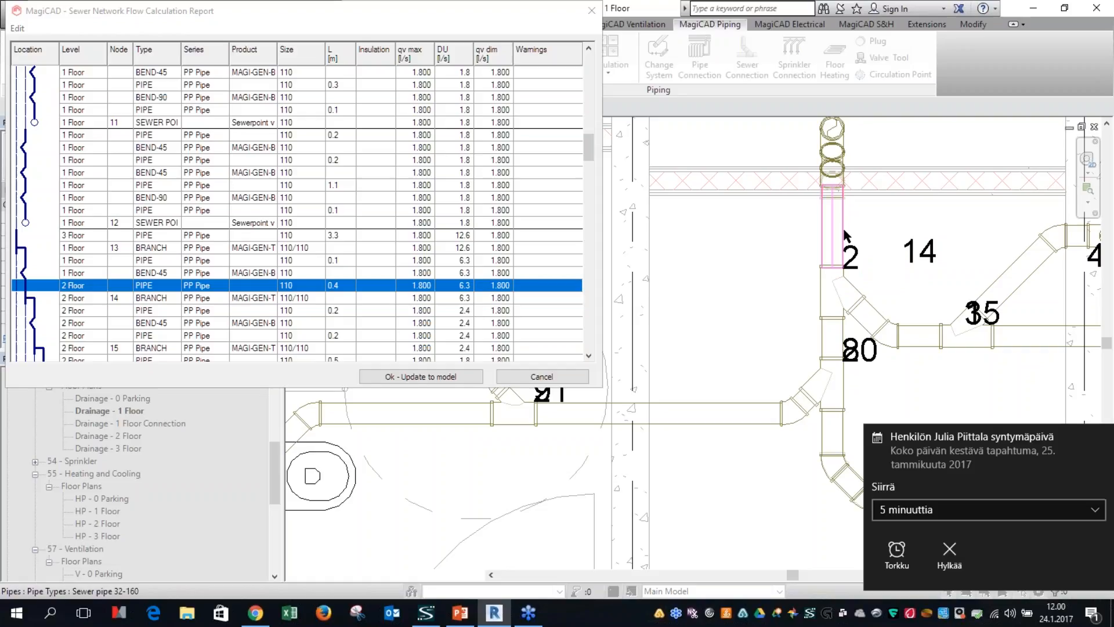
{"action": "left_click", "coordinate": [1102, 436]}
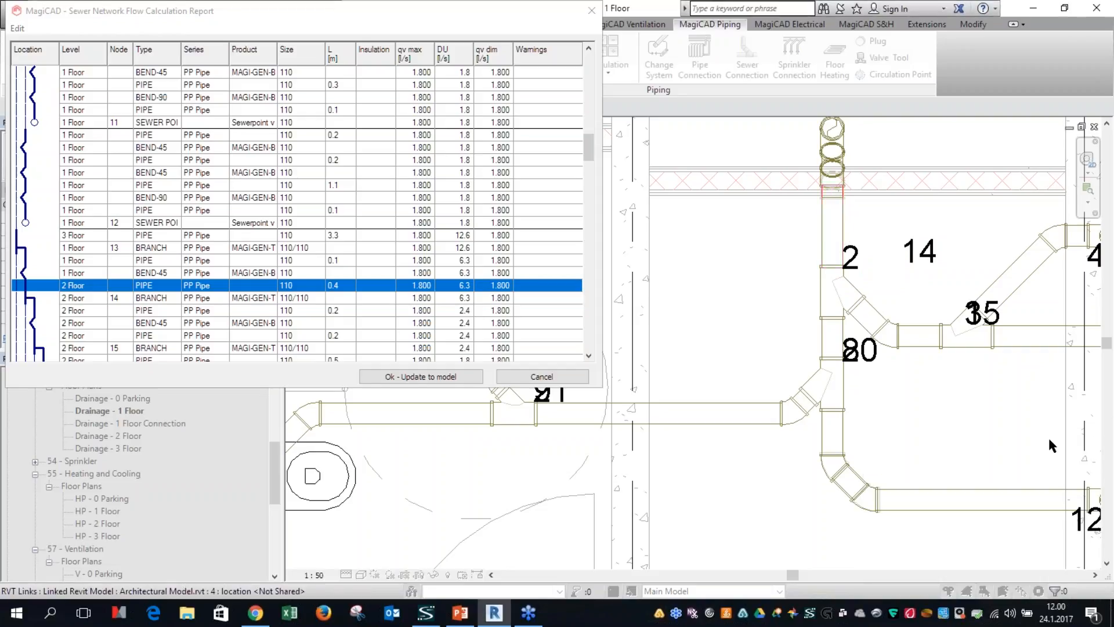
Step: Locate the node 2 branch in the plan from its report row and update the results to the model
{"action": "scroll", "coordinate": [273, 245], "scroll_direction": "up", "scroll_amount": 10}
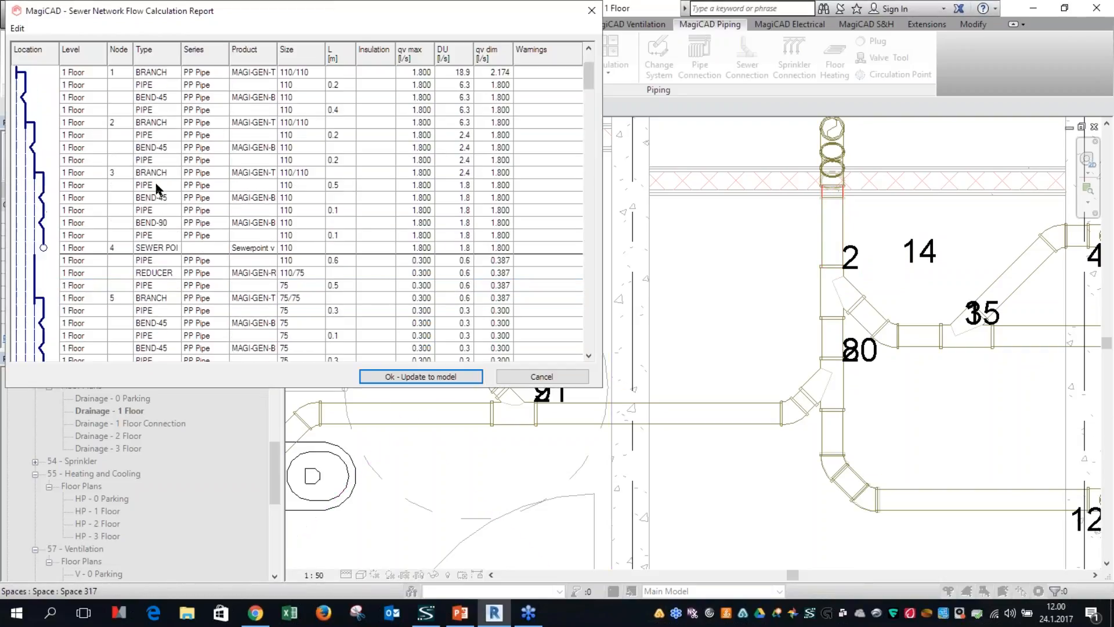
{"action": "left_click", "coordinate": [133, 123]}
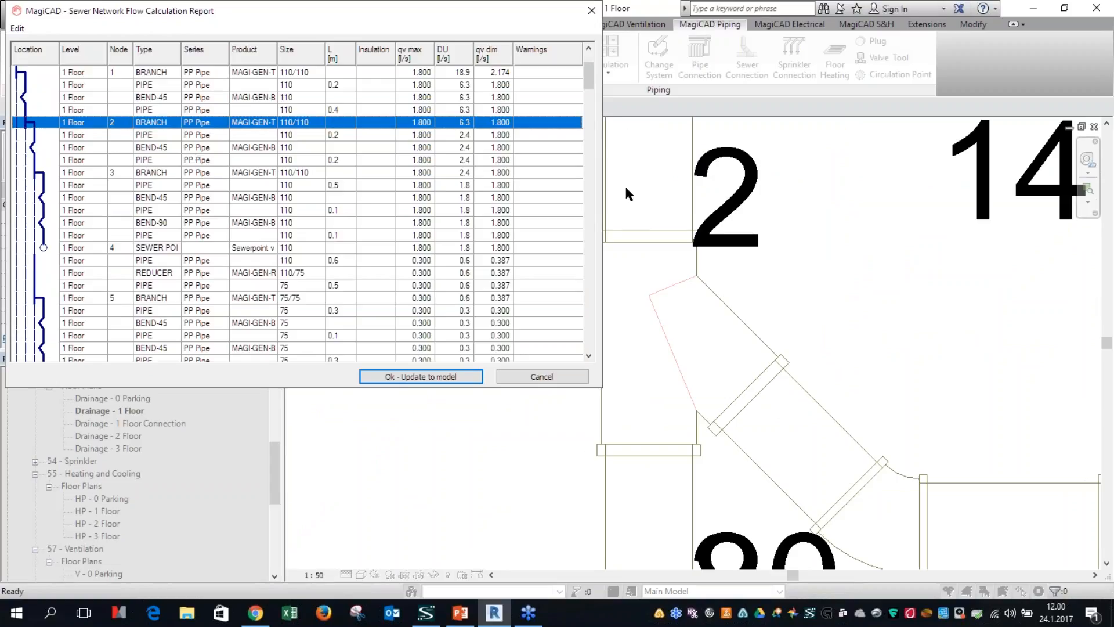
{"action": "scroll", "coordinate": [726, 419], "scroll_direction": "down", "scroll_amount": 2}
{"action": "scroll", "coordinate": [789, 481], "scroll_direction": "down", "scroll_amount": 1}
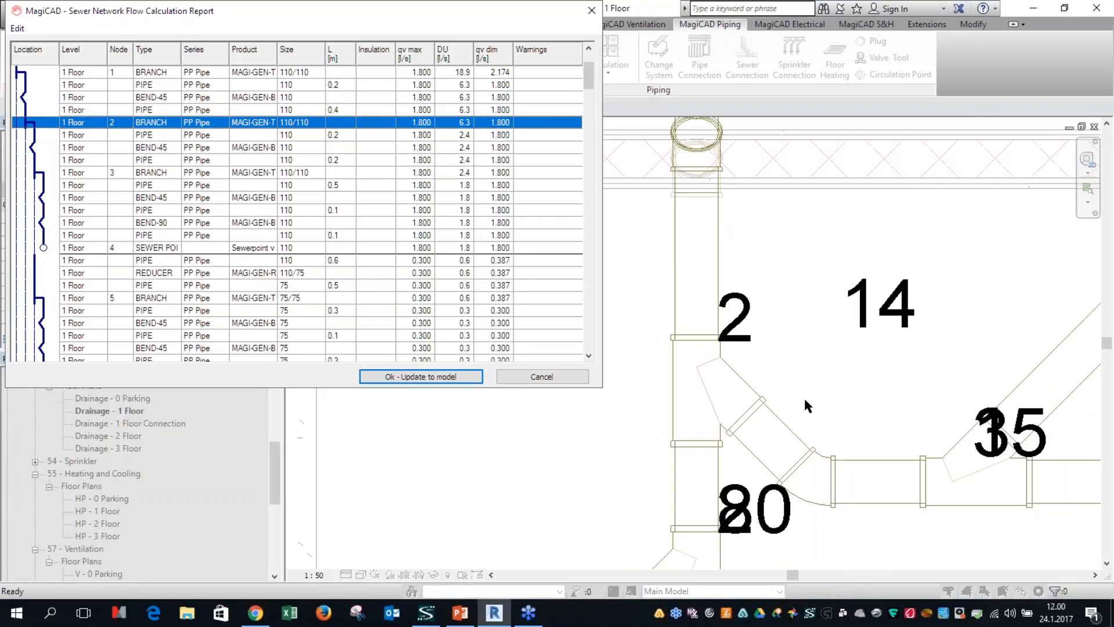
{"action": "left_click", "coordinate": [420, 377]}
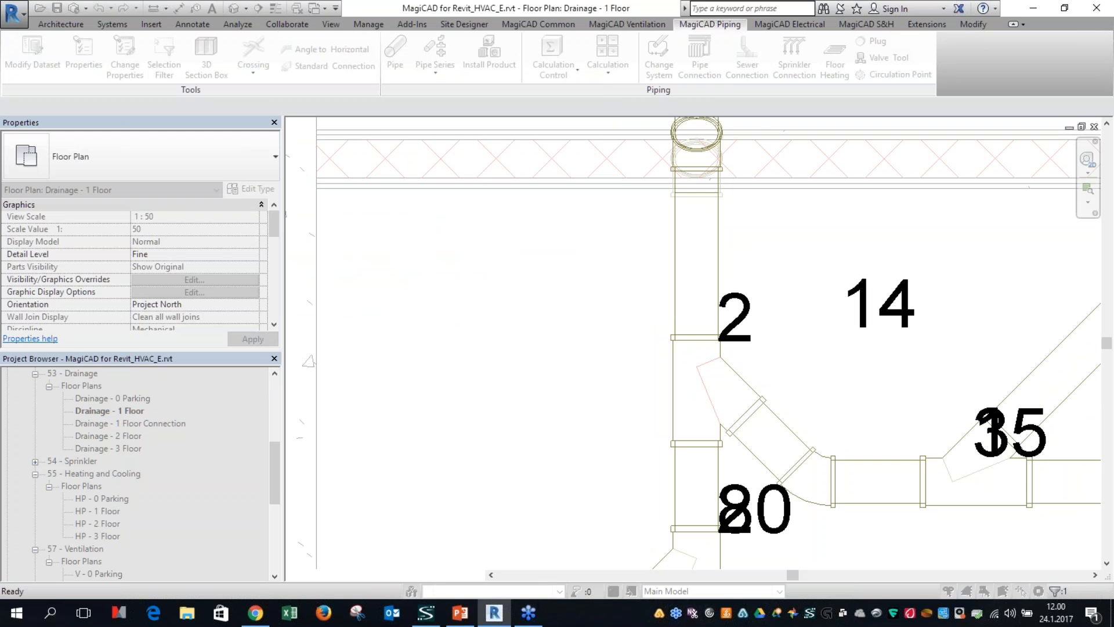
Step: Separate the overlapping node numbers at the basin branch by moving number 21 below the pipe, away from number 9
{"action": "scroll", "coordinate": [534, 397], "scroll_direction": "down", "scroll_amount": 7}
{"action": "middle_click_drag", "start_coordinate": [842, 387], "coordinate": [629, 431]}
{"action": "scroll", "coordinate": [549, 423], "scroll_direction": "up", "scroll_amount": 5}
{"action": "left_click", "coordinate": [596, 416]}
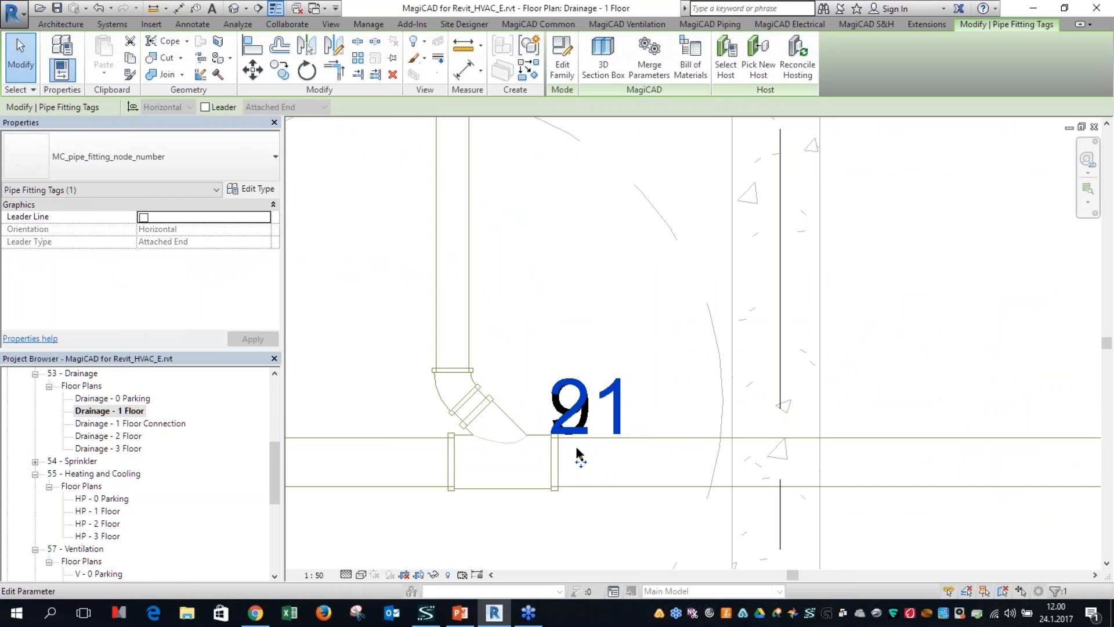
{"action": "left_click_drag", "start_coordinate": [581, 464], "coordinate": [579, 567]}
{"action": "left_click", "coordinate": [677, 510]}
{"action": "scroll", "coordinate": [740, 497], "scroll_direction": "down", "scroll_amount": 5}
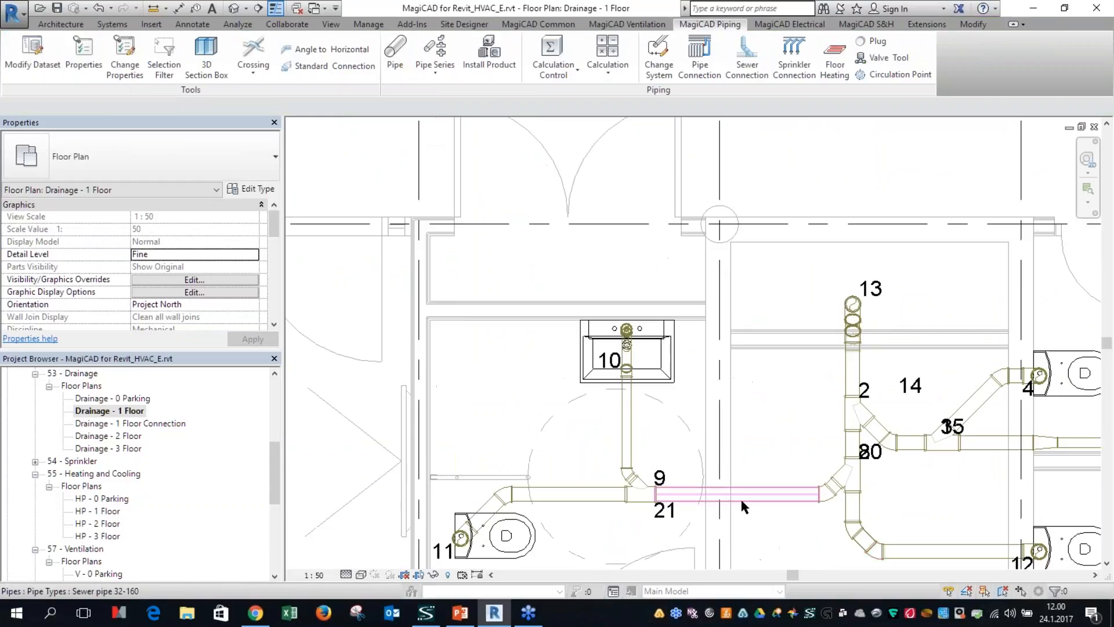
Step: Move node number 20 to the opposite side of the vertical pipe, away from number 8
{"action": "middle_click_drag", "start_coordinate": [874, 468], "coordinate": [723, 380]}
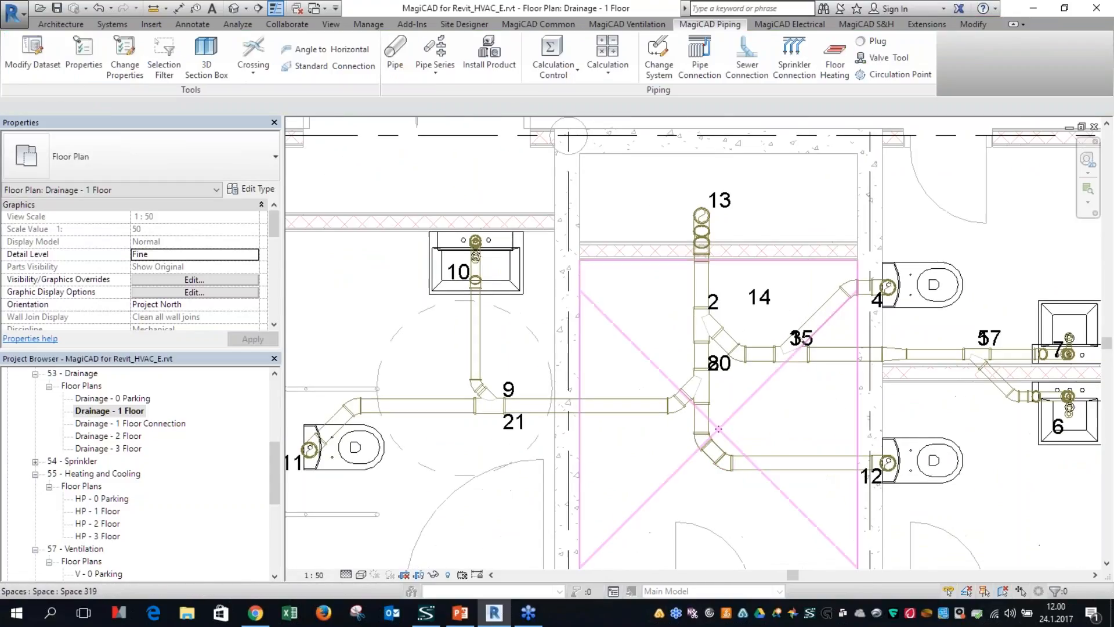
{"action": "left_click", "coordinate": [723, 370]}
{"action": "left_click_drag", "start_coordinate": [725, 389], "coordinate": [683, 389]}
{"action": "left_click", "coordinate": [722, 415]}
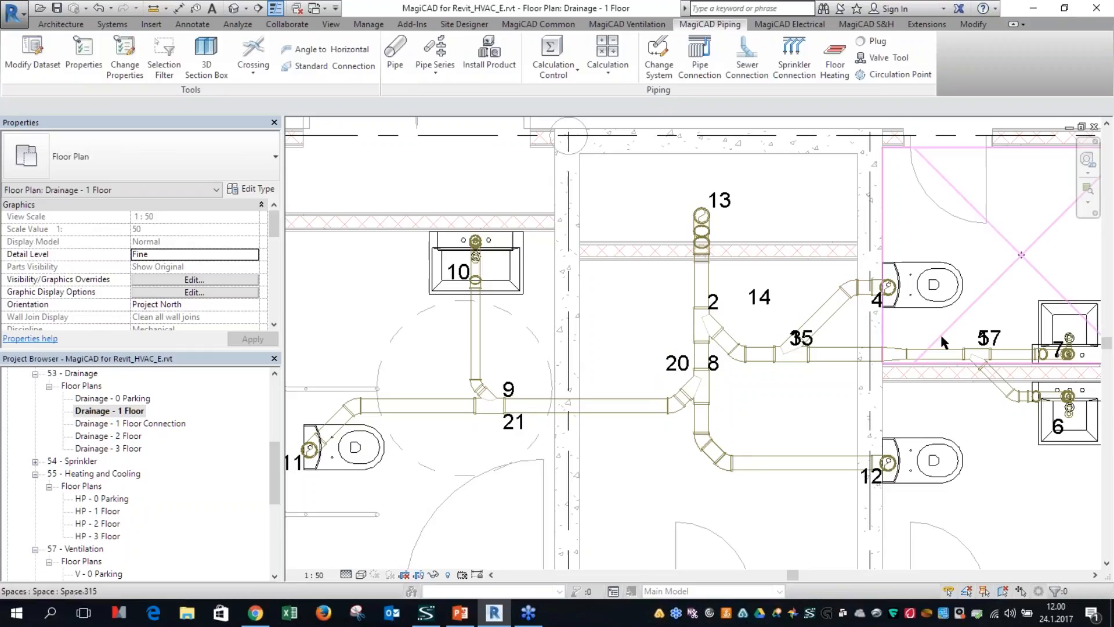
{"action": "left_click", "coordinate": [801, 349]}
{"action": "left_click", "coordinate": [824, 419]}
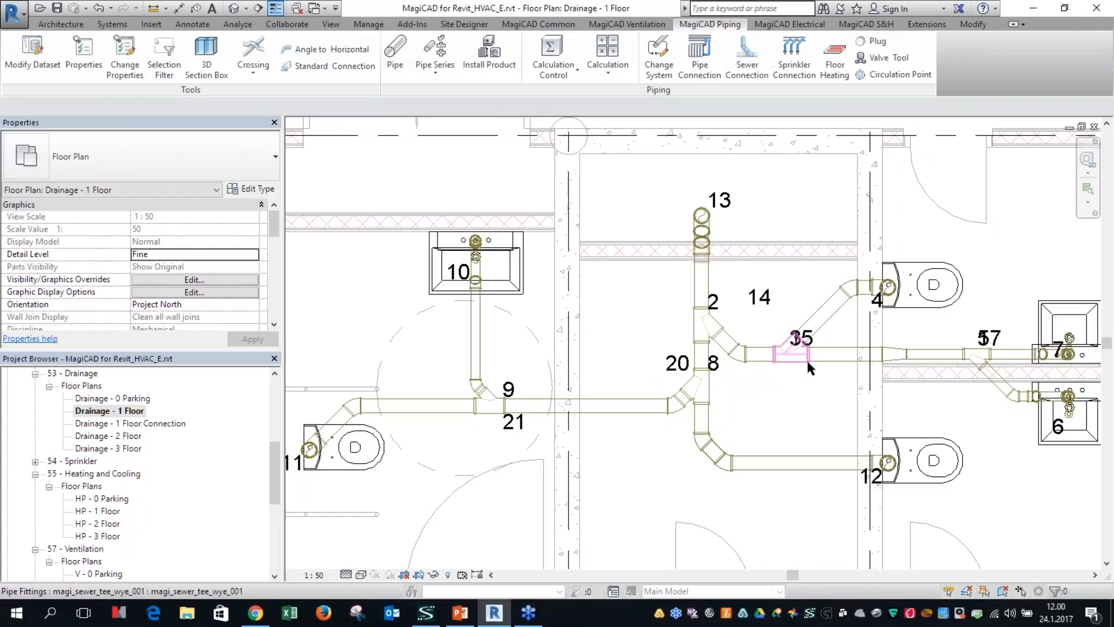
Step: Open the V - 2 Floor - Storage ventilation floor plan and bring the duct crossing near grid line I into view
{"action": "scroll", "coordinate": [633, 434], "scroll_direction": "down", "scroll_amount": 4}
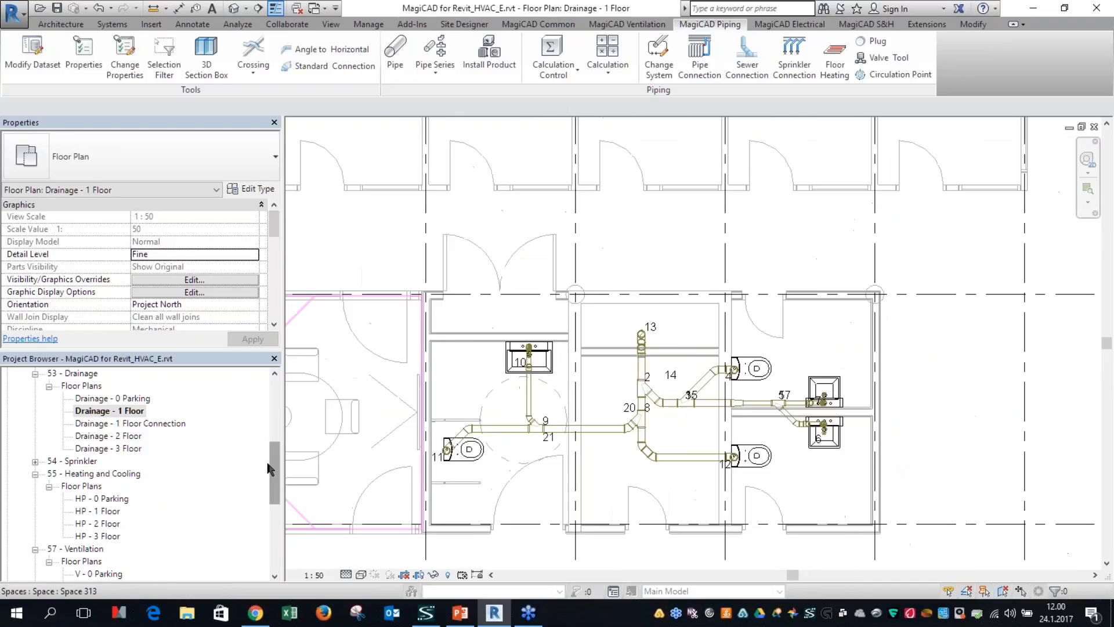
{"action": "scroll", "coordinate": [113, 529], "scroll_direction": "down", "scroll_amount": 3}
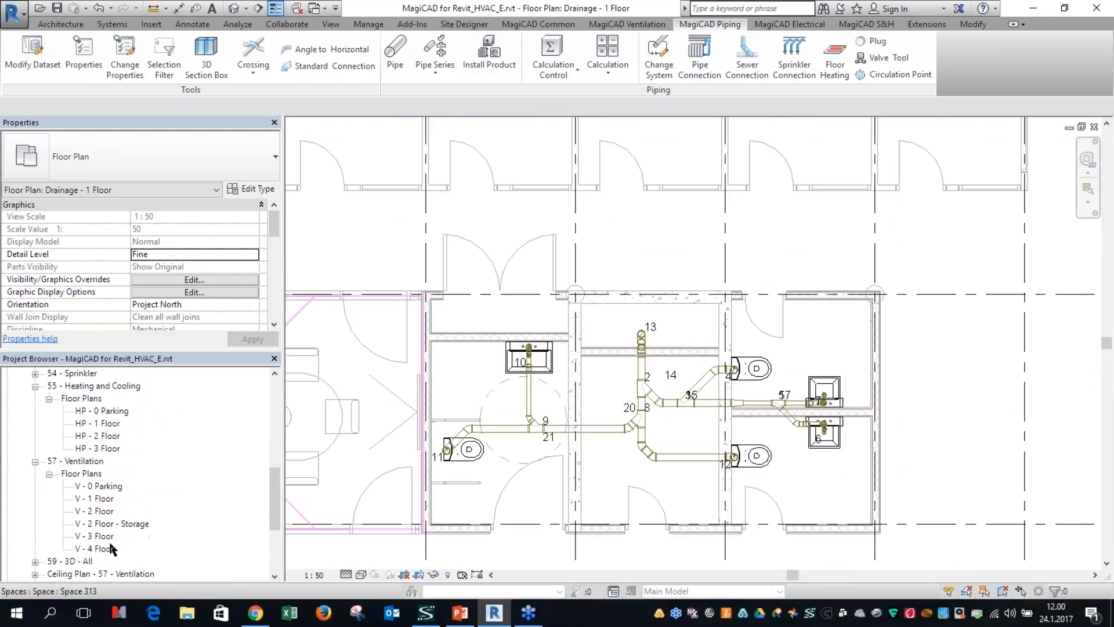
{"action": "double_click", "coordinate": [113, 525]}
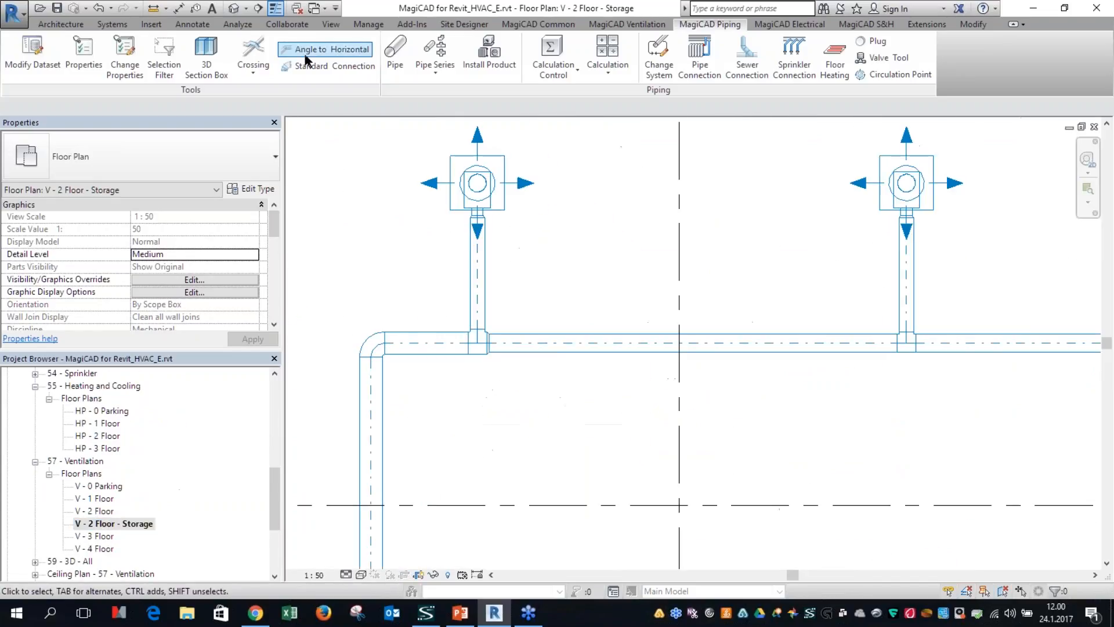
{"action": "scroll", "coordinate": [431, 252], "scroll_direction": "down", "scroll_amount": 4}
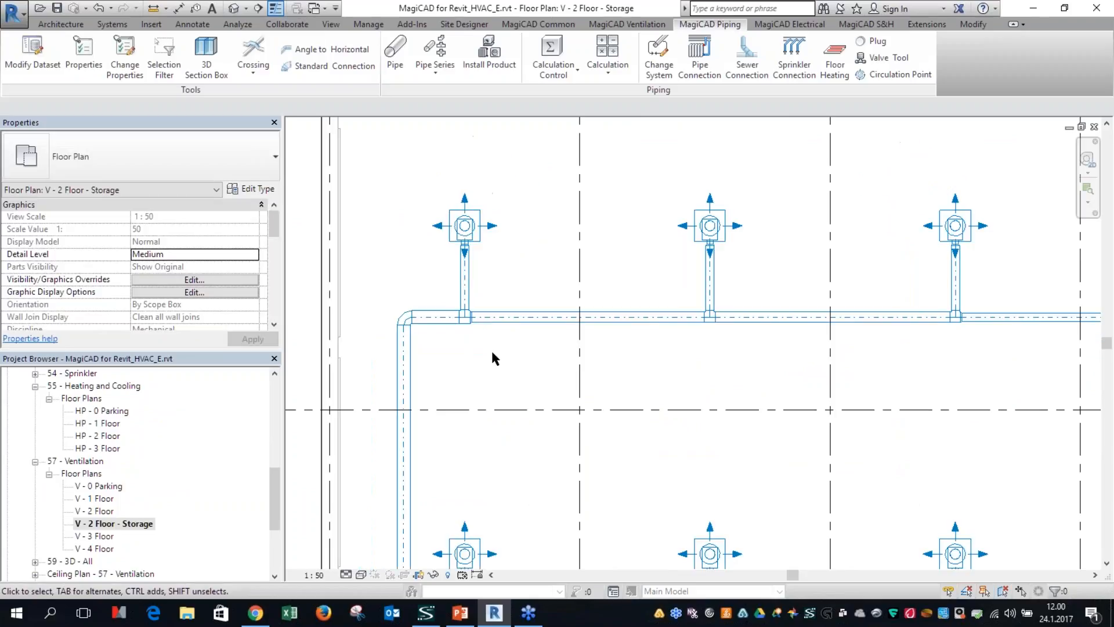
{"action": "middle_click_drag", "start_coordinate": [491, 350], "coordinate": [506, 213]}
{"action": "scroll", "coordinate": [491, 242], "scroll_direction": "down", "scroll_amount": 1}
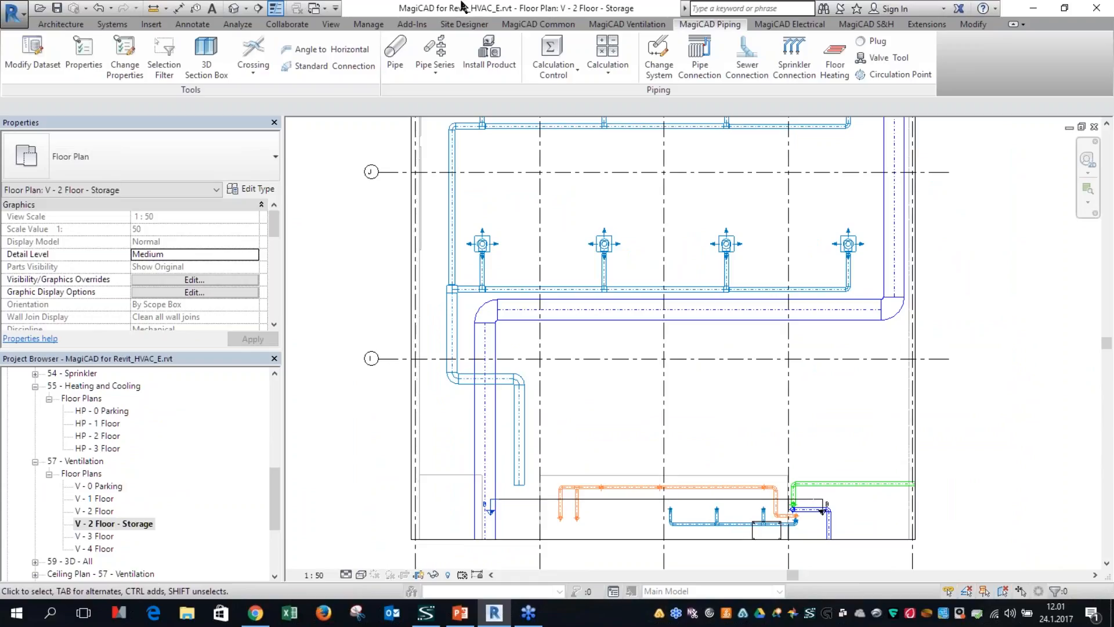
Step: Look up the parallel duct calculation improvements in the online help's New features 2016.11 topic, then return to the model
{"action": "left_click", "coordinate": [554, 26]}
{"action": "left_click", "coordinate": [132, 77]}
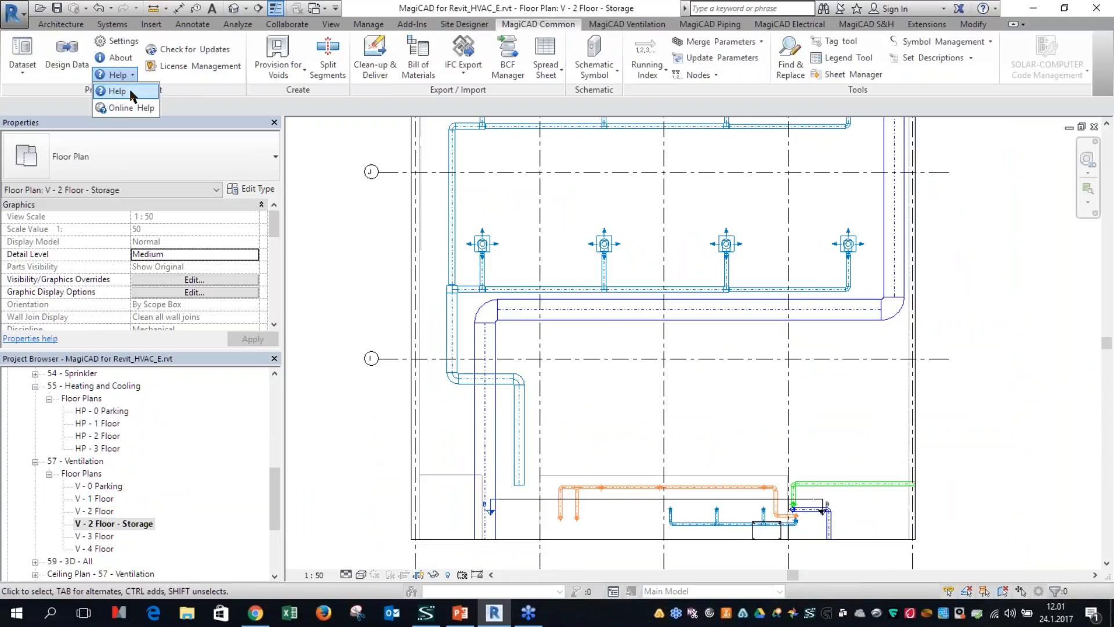
{"action": "left_click", "coordinate": [124, 110]}
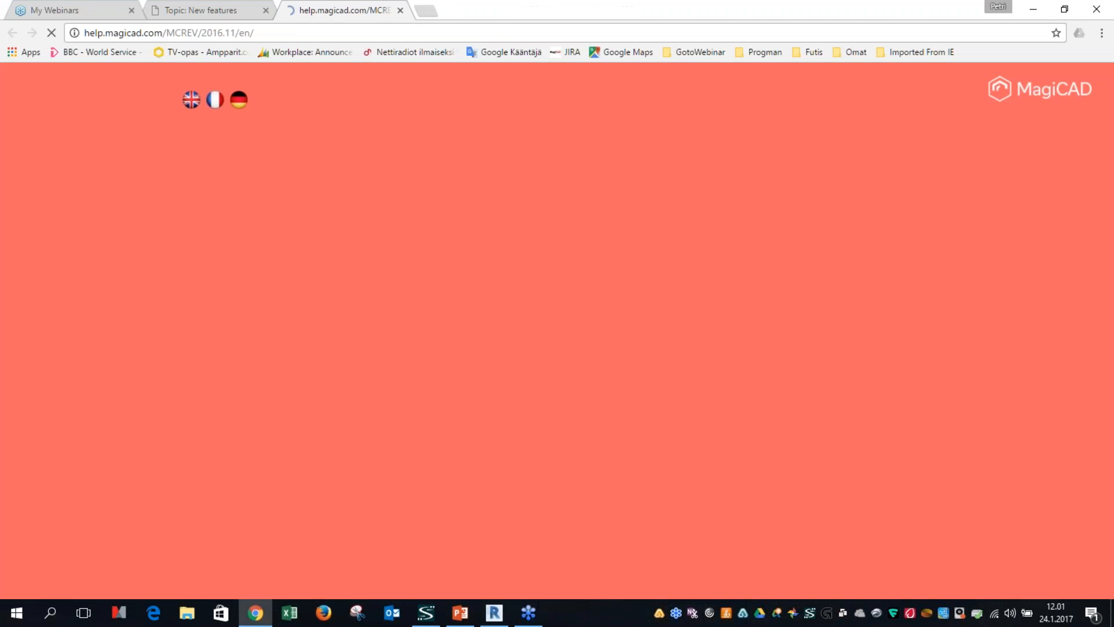
{"action": "left_click", "coordinate": [65, 148]}
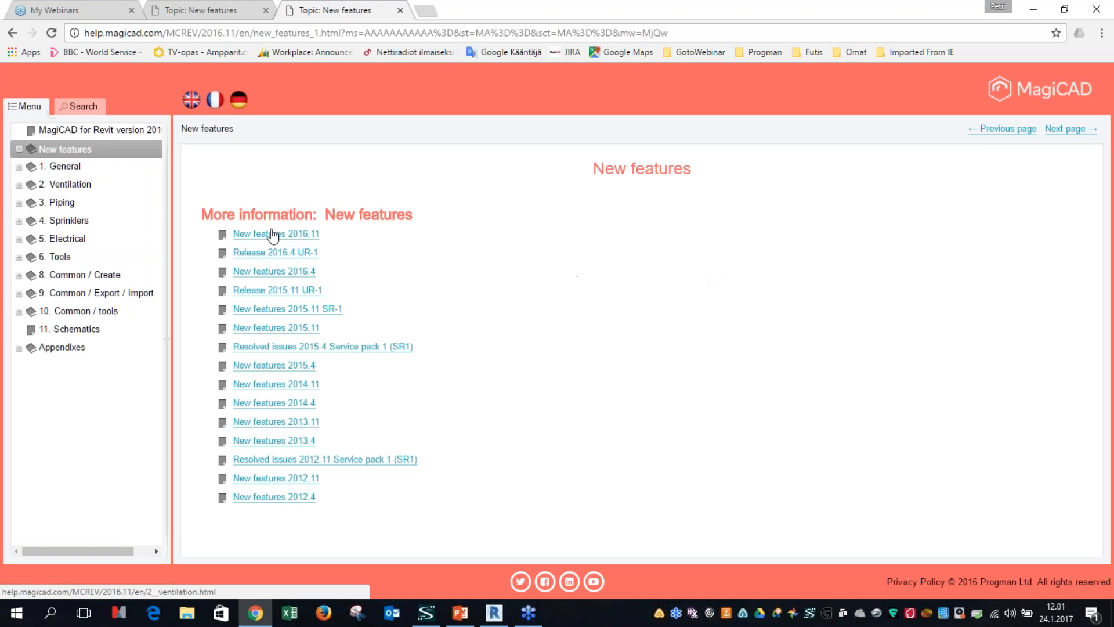
{"action": "left_click", "coordinate": [259, 234]}
{"action": "left_click", "coordinate": [259, 233]}
{"action": "scroll", "coordinate": [608, 383], "scroll_direction": "down", "scroll_amount": 20}
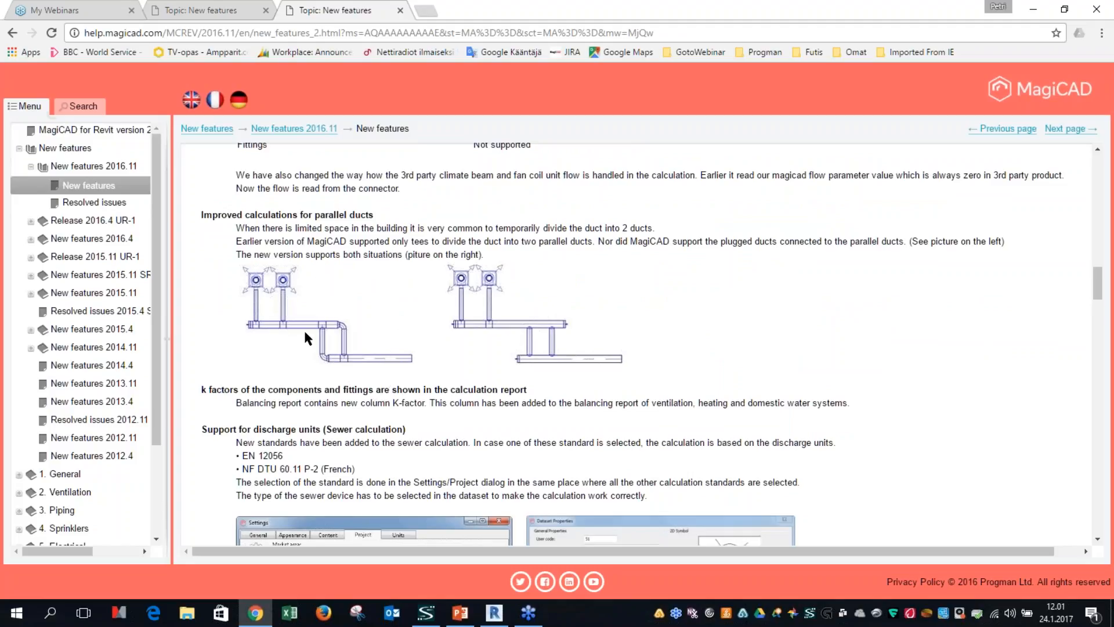
{"action": "left_click", "coordinate": [1034, 10]}
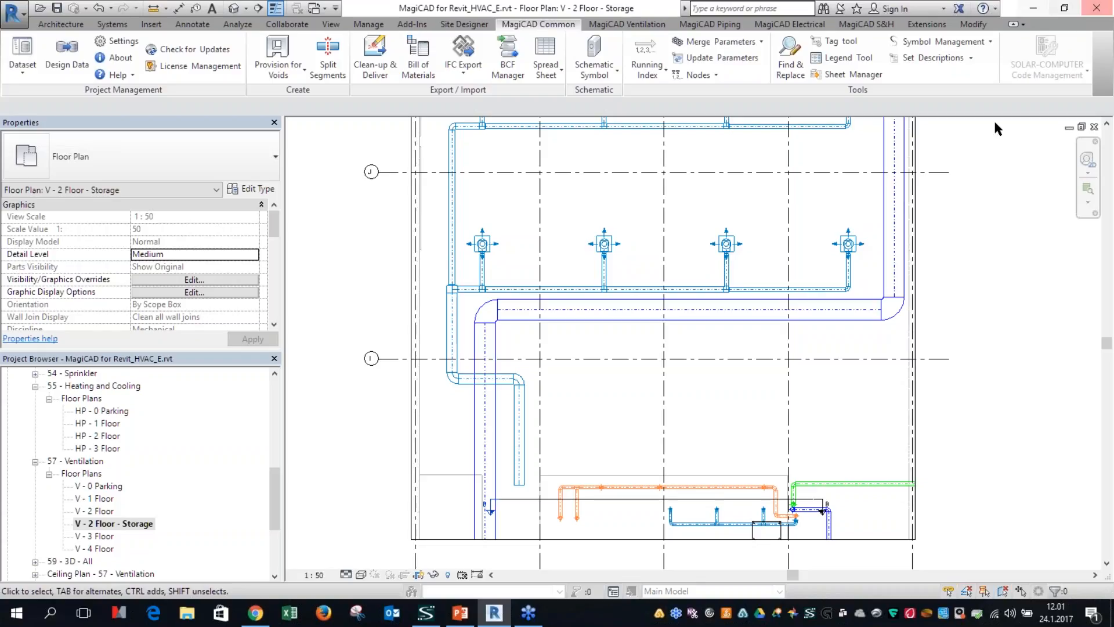
Step: Check the diameter and offset of the horizontal round duct crossing the rectangular duct near grid line I
{"action": "scroll", "coordinate": [464, 395], "scroll_direction": "up", "scroll_amount": 4}
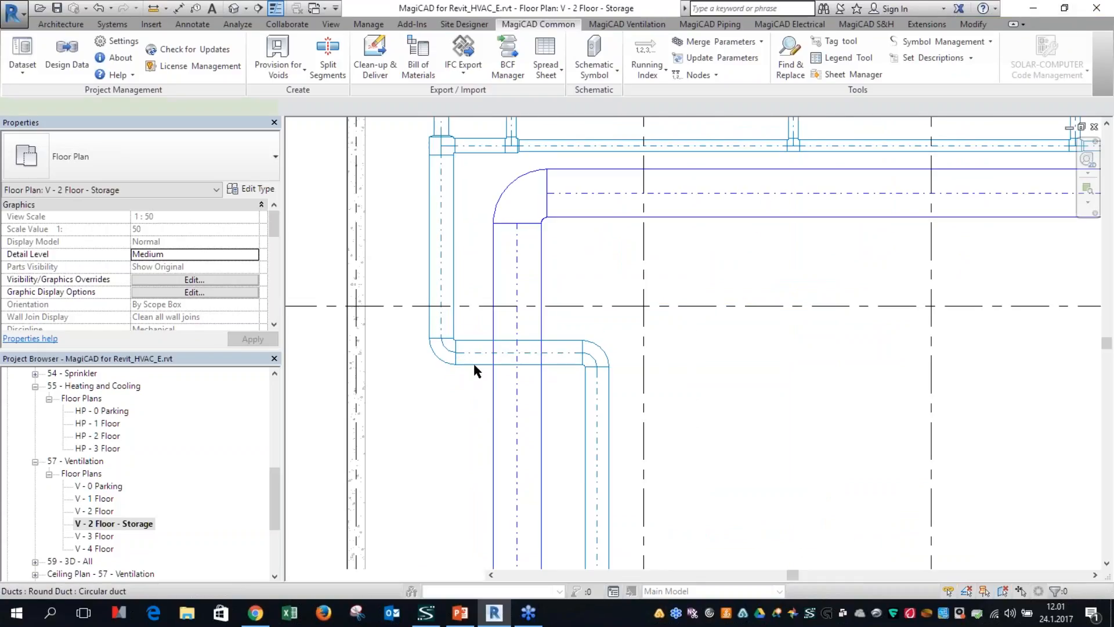
{"action": "left_click", "coordinate": [470, 359]}
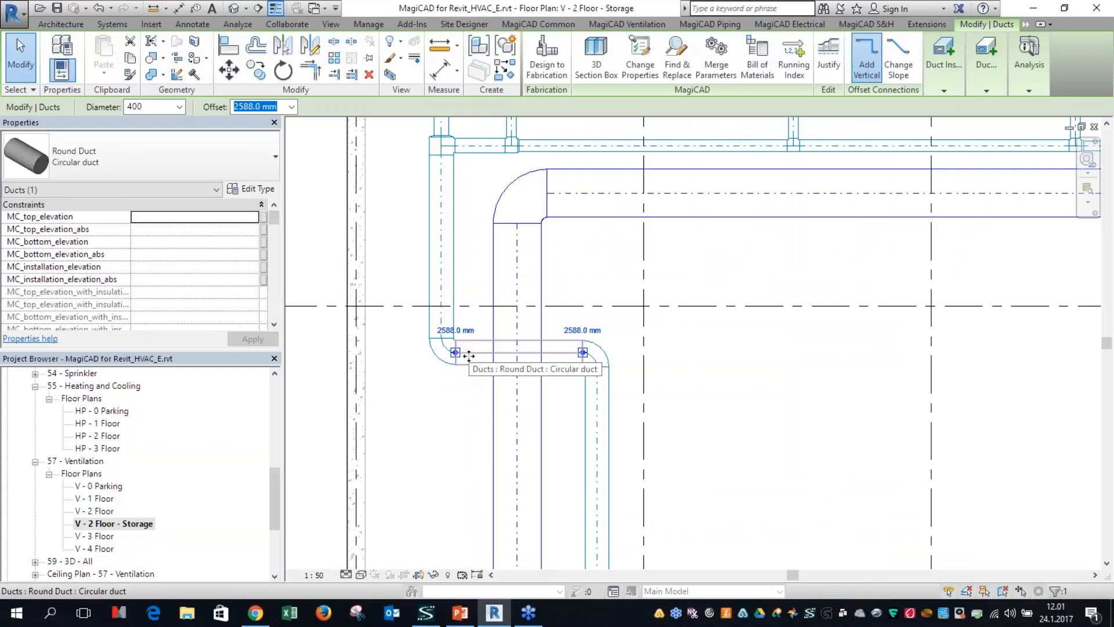
{"action": "key", "text": "Escape"}
{"action": "scroll", "coordinate": [616, 301], "scroll_direction": "down", "scroll_amount": 5}
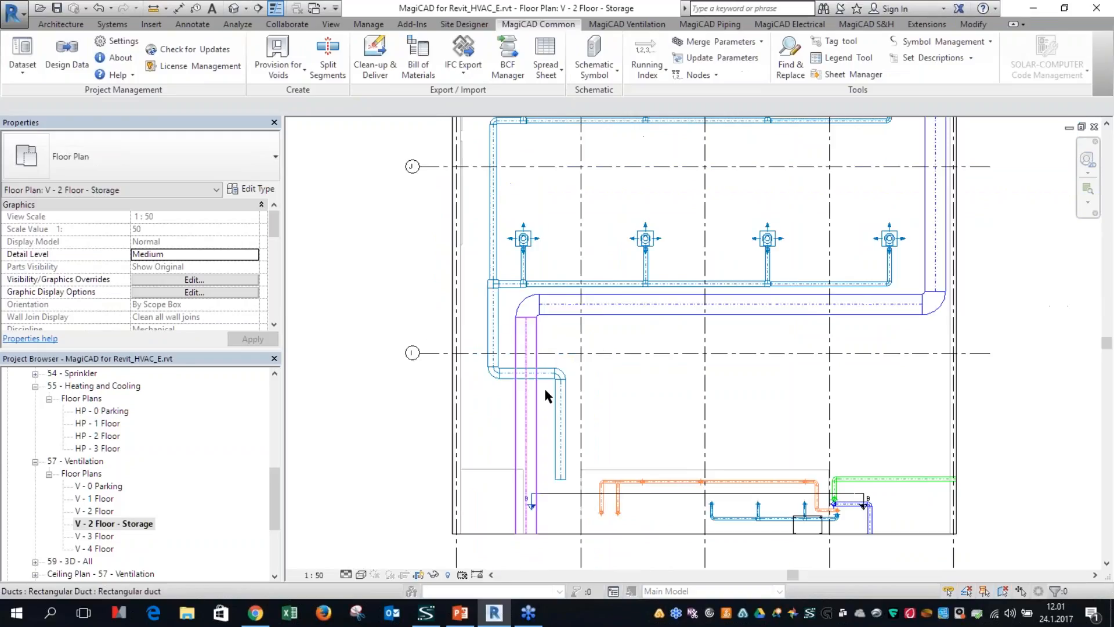
Step: Create a 3D section box view of the storage space beside the floor plan
{"action": "left_click", "coordinate": [631, 286]}
{"action": "left_click", "coordinate": [571, 58]}
{"action": "left_click", "coordinate": [592, 369]}
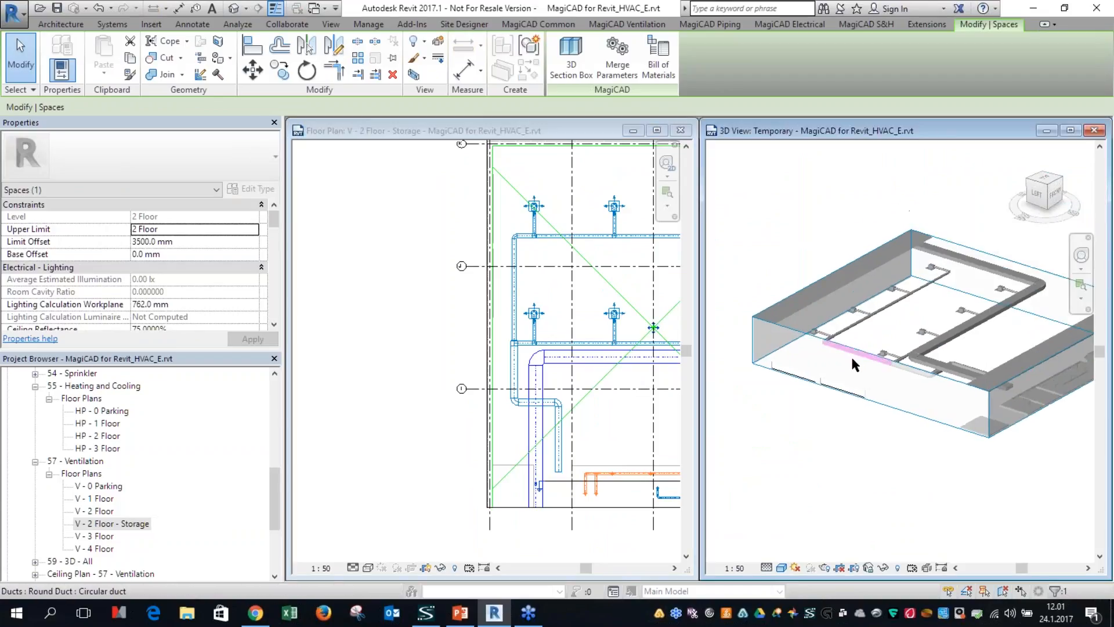
Step: Shrink the 3D view's section box from two sides to cut it close to the round and rectangular duct crossing
{"action": "left_click", "coordinate": [861, 348]}
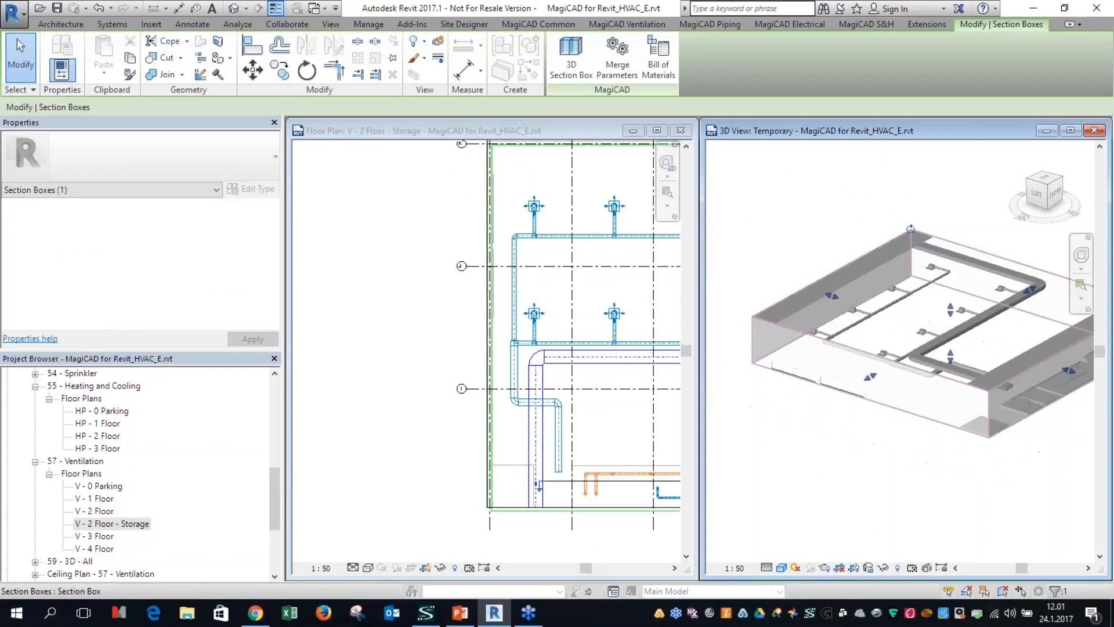
{"action": "middle_click_drag", "start_coordinate": [930, 385], "coordinate": [863, 392]}
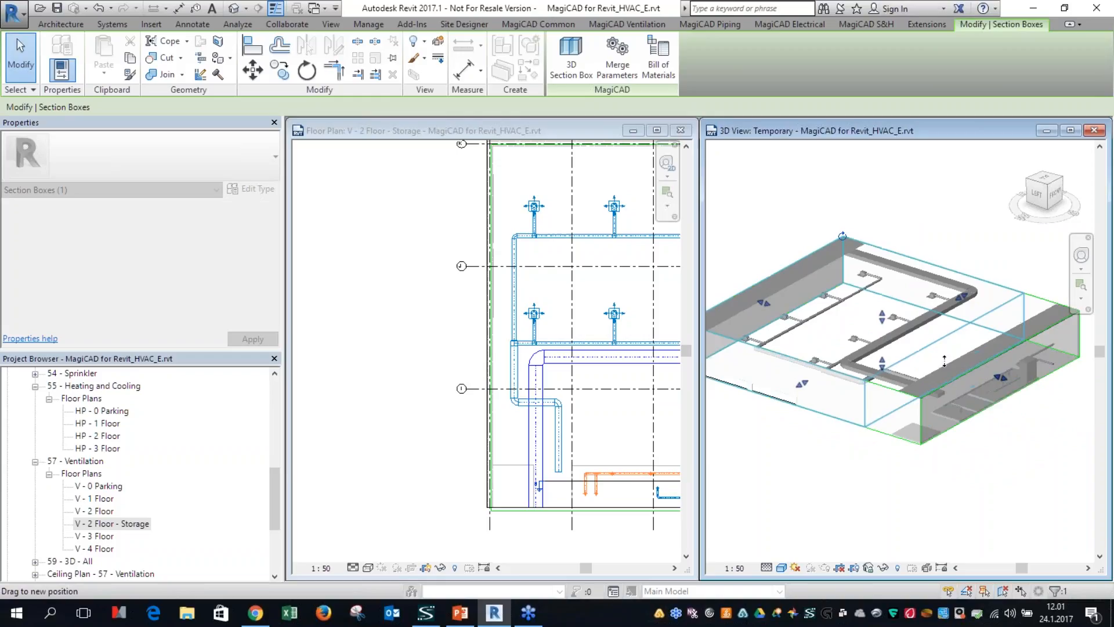
{"action": "middle_click_drag", "start_coordinate": [993, 384], "coordinate": [935, 396], "text": "shift"}
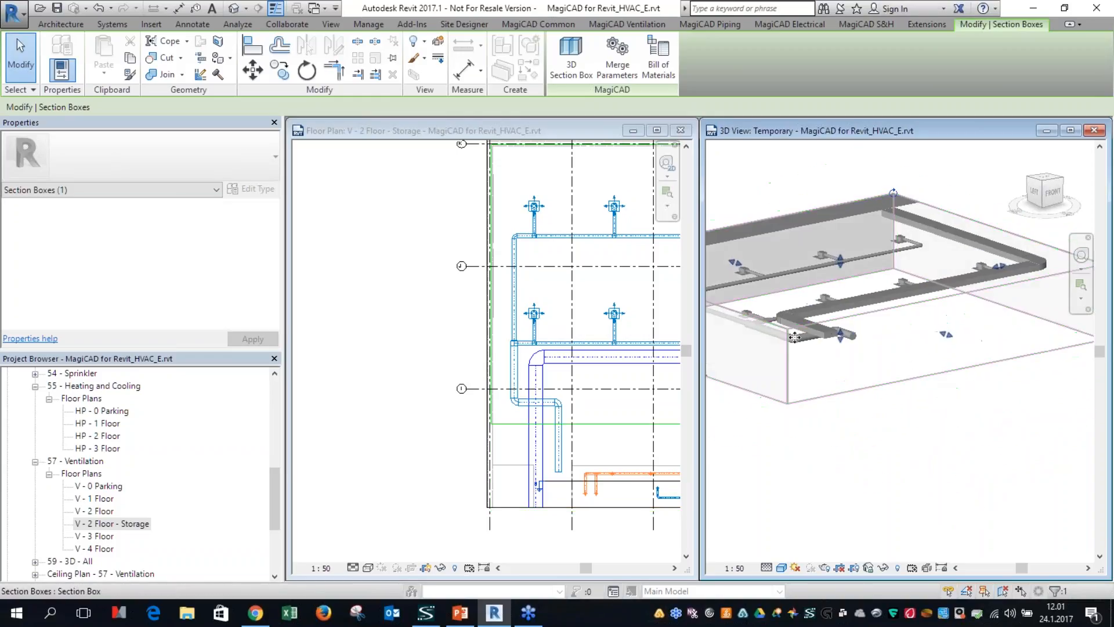
{"action": "scroll", "coordinate": [830, 325], "scroll_direction": "up", "scroll_amount": 1}
{"action": "middle_click_drag", "start_coordinate": [755, 343], "coordinate": [992, 407]}
{"action": "mouse_move", "coordinate": [892, 397]}
{"action": "left_mouse_down"}
{"action": "mouse_move", "coordinate": [918, 392]}
{"action": "mouse_move", "coordinate": [907, 394]}
{"action": "left_mouse_up"}
{"action": "scroll", "coordinate": [1028, 403], "scroll_direction": "up", "scroll_amount": 5}
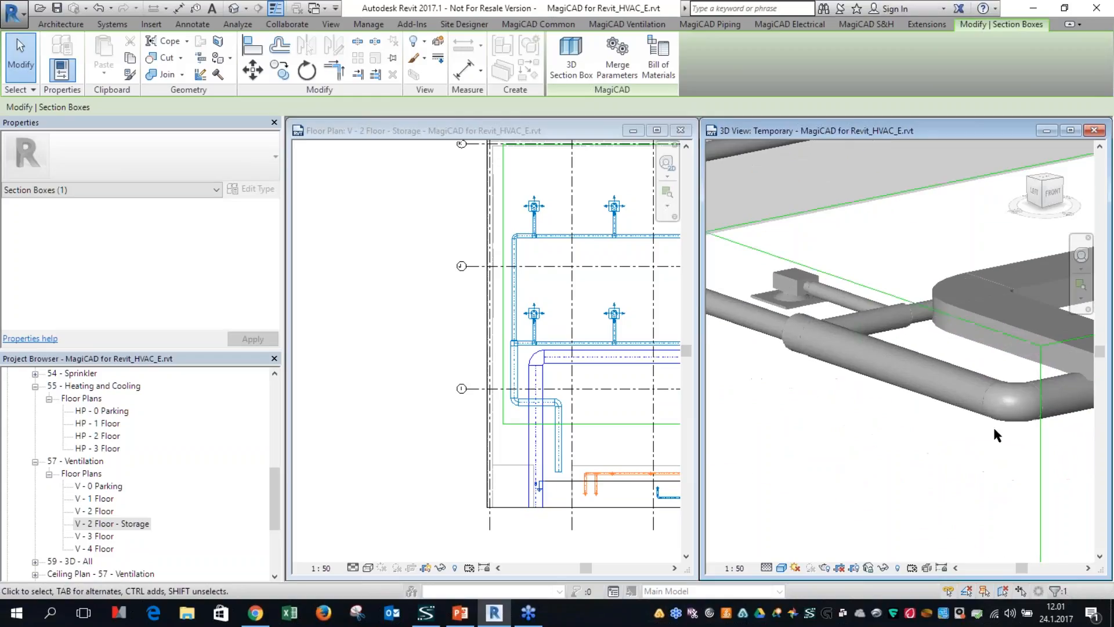
Step: Examine how the round duct passes under the rectangular duct in the 3D view and locate the same segment in the plan
{"action": "middle_click_drag", "start_coordinate": [1058, 437], "coordinate": [942, 388], "text": "shift"}
{"action": "scroll", "coordinate": [895, 257], "scroll_direction": "up", "scroll_amount": 1}
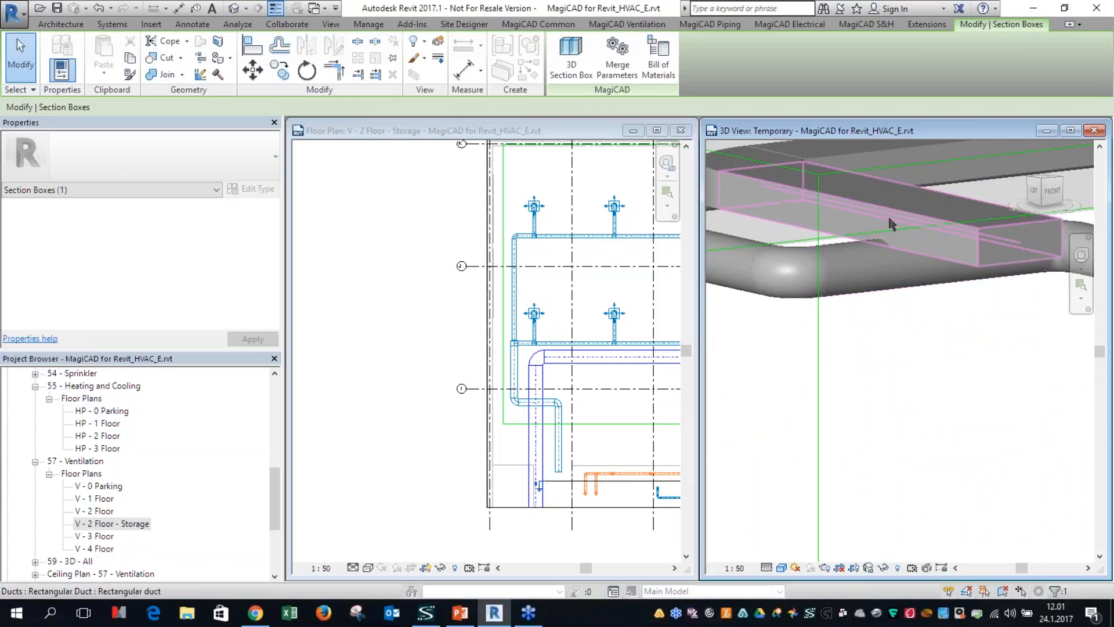
{"action": "scroll", "coordinate": [894, 260], "scroll_direction": "down", "scroll_amount": 2}
{"action": "middle_click_drag", "start_coordinate": [882, 280], "coordinate": [974, 327], "text": "shift"}
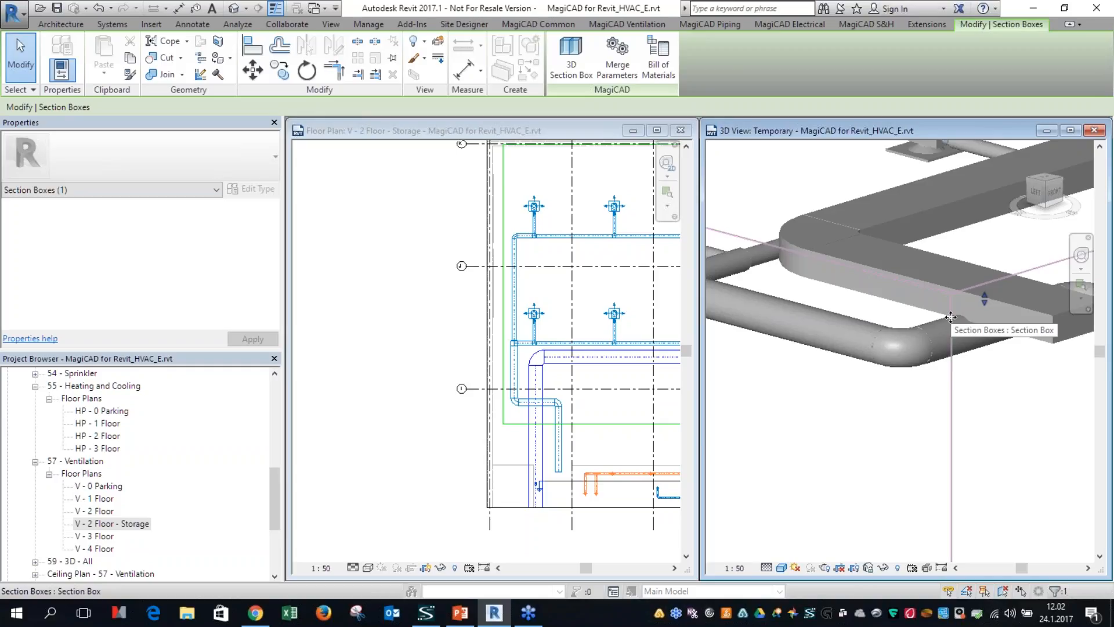
{"action": "left_click", "coordinate": [581, 451]}
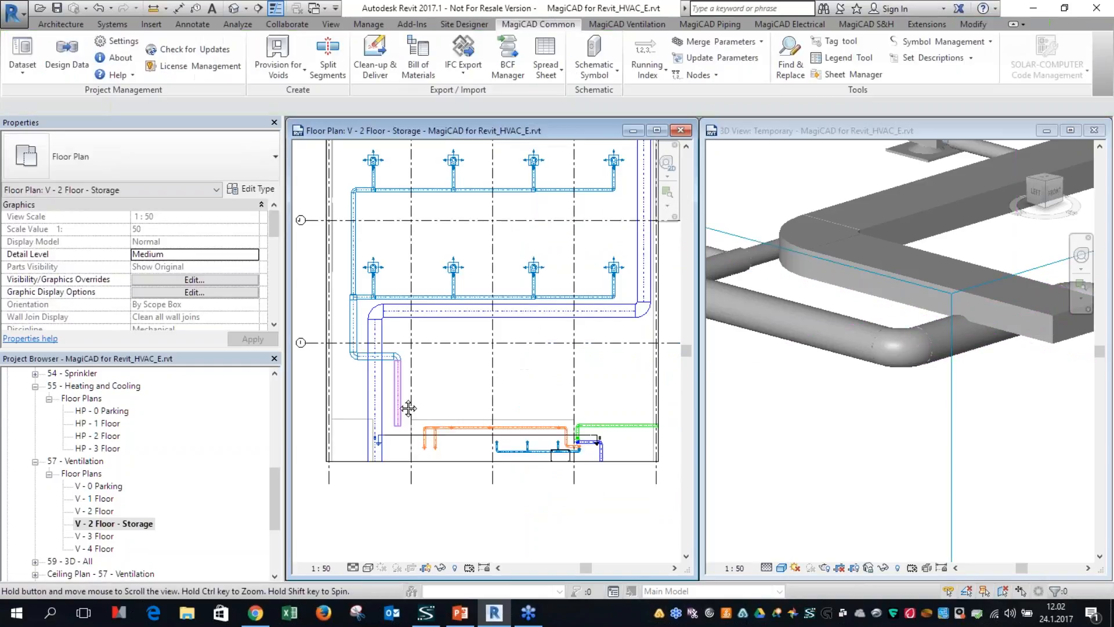
{"action": "scroll", "coordinate": [347, 362], "scroll_direction": "up", "scroll_amount": 5}
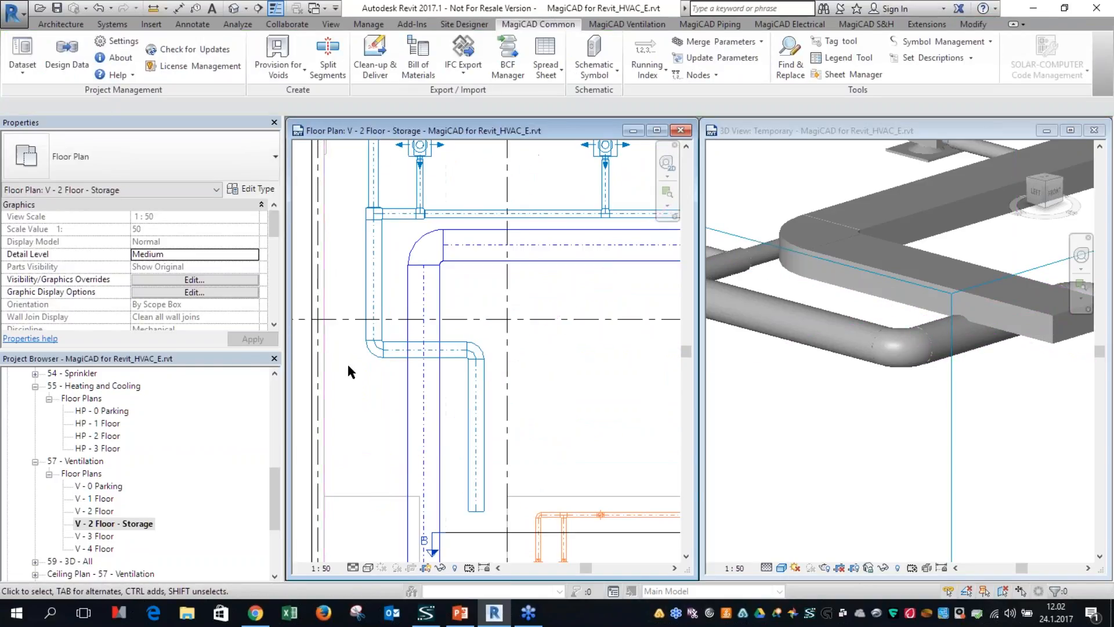
{"action": "left_click", "coordinate": [399, 353]}
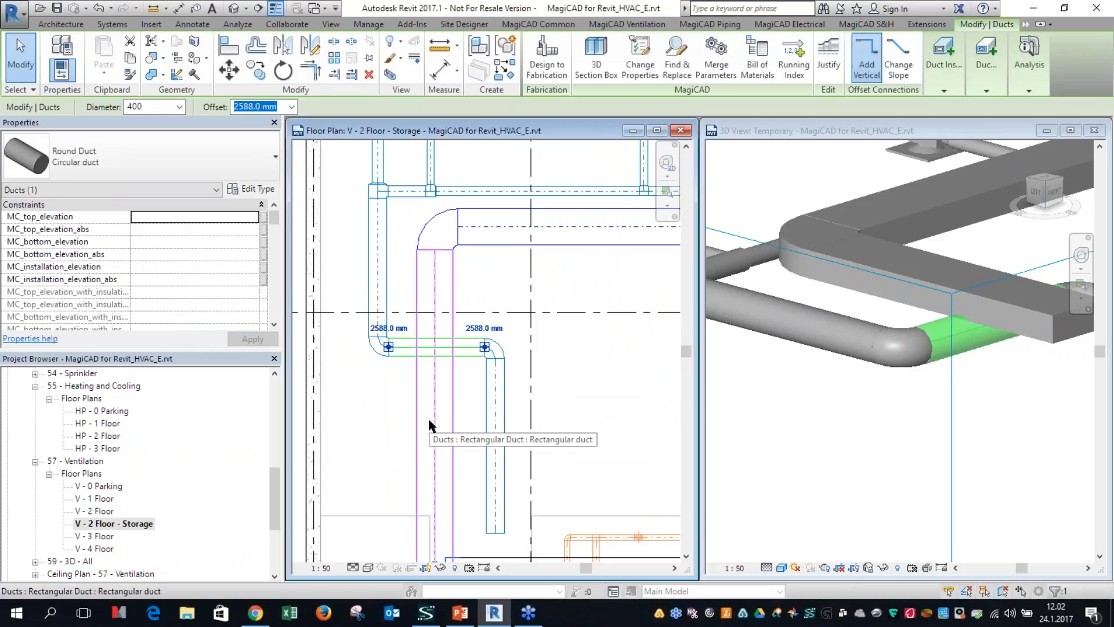
{"action": "key", "text": "Escape"}
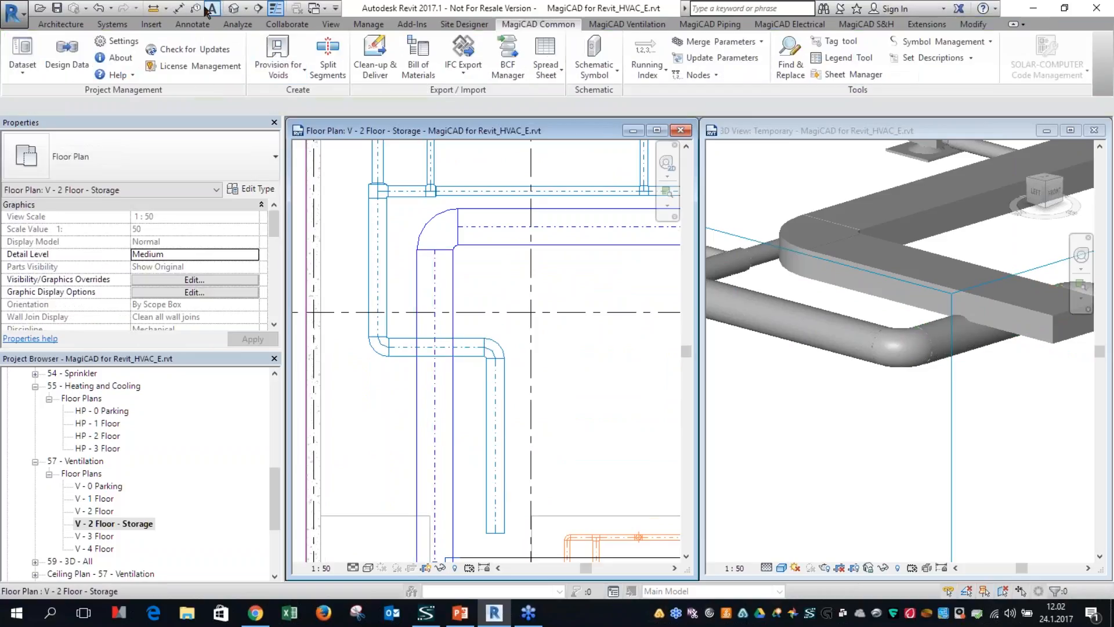
Step: Tag the horizontal round duct crossing the rectangular duct in the plan, using a leader
{"action": "key", "text": "t"}
{"action": "key", "text": "g"}
{"action": "left_click", "coordinate": [641, 361]}
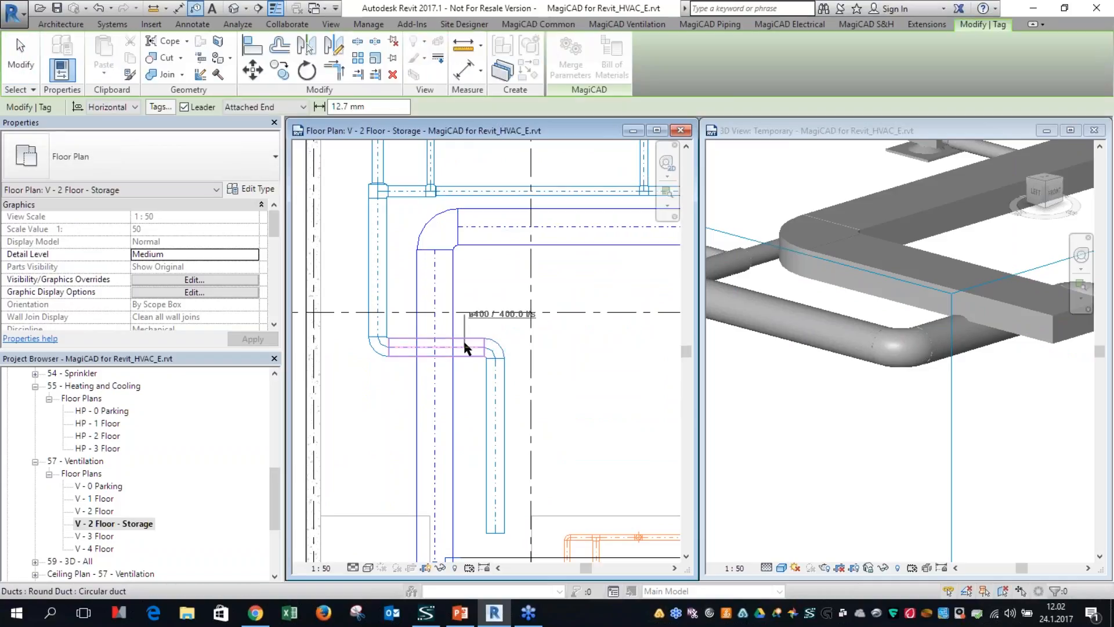
{"action": "left_click", "coordinate": [468, 347]}
{"action": "key", "text": "Escape"}
{"action": "scroll", "coordinate": [360, 415], "scroll_direction": "up", "scroll_amount": 1}
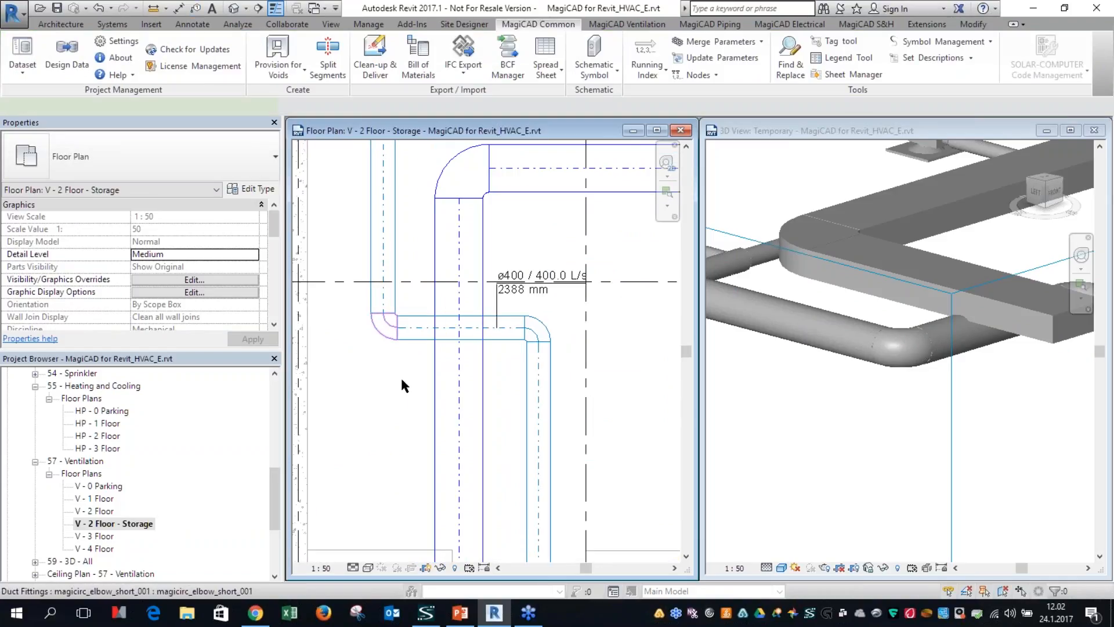
Step: Convert the elbow before the crossing into a tee and draw a parallel 400 mm round duct from it to the downstream vertical duct
{"action": "left_click", "coordinate": [385, 343]}
{"action": "left_click", "coordinate": [387, 360]}
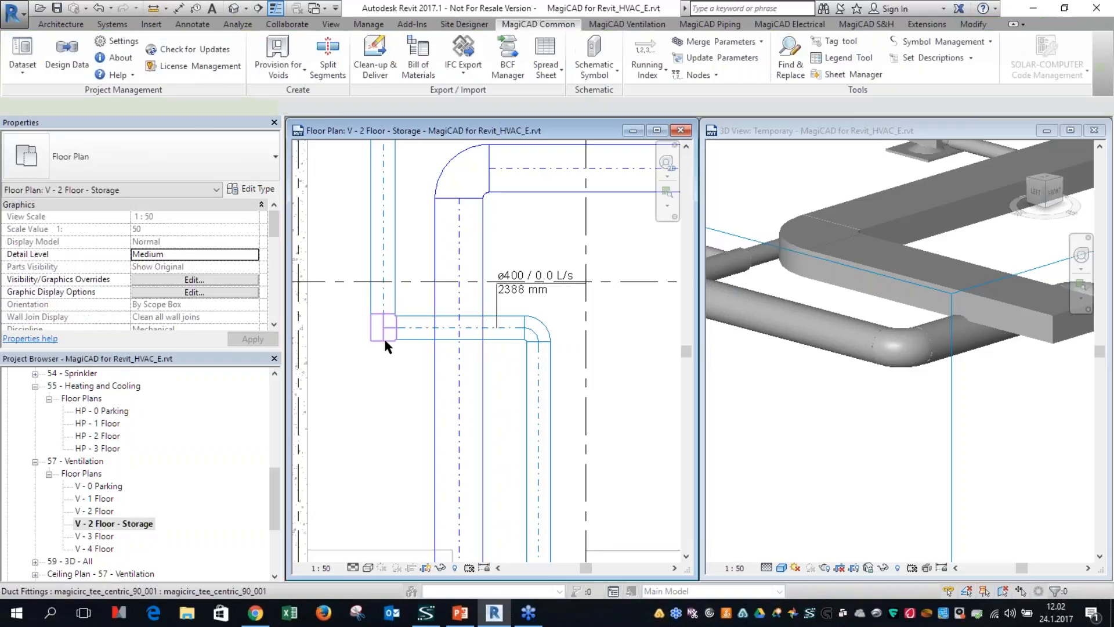
{"action": "left_click", "coordinate": [384, 337]}
{"action": "right_click", "coordinate": [384, 336]}
{"action": "left_click", "coordinate": [427, 289]}
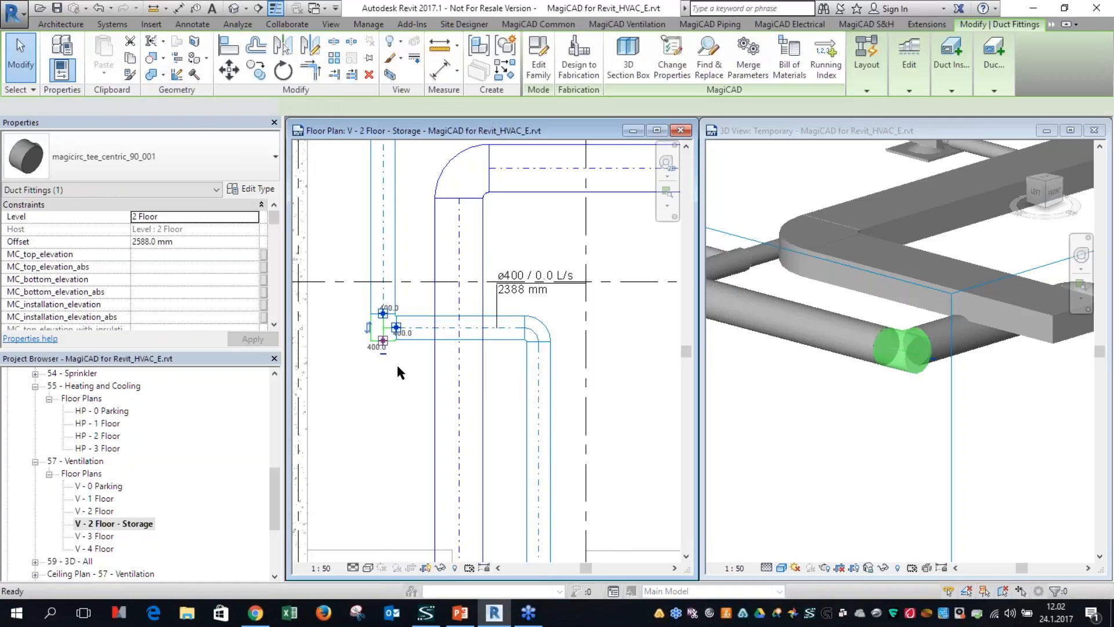
{"action": "left_click", "coordinate": [384, 369]}
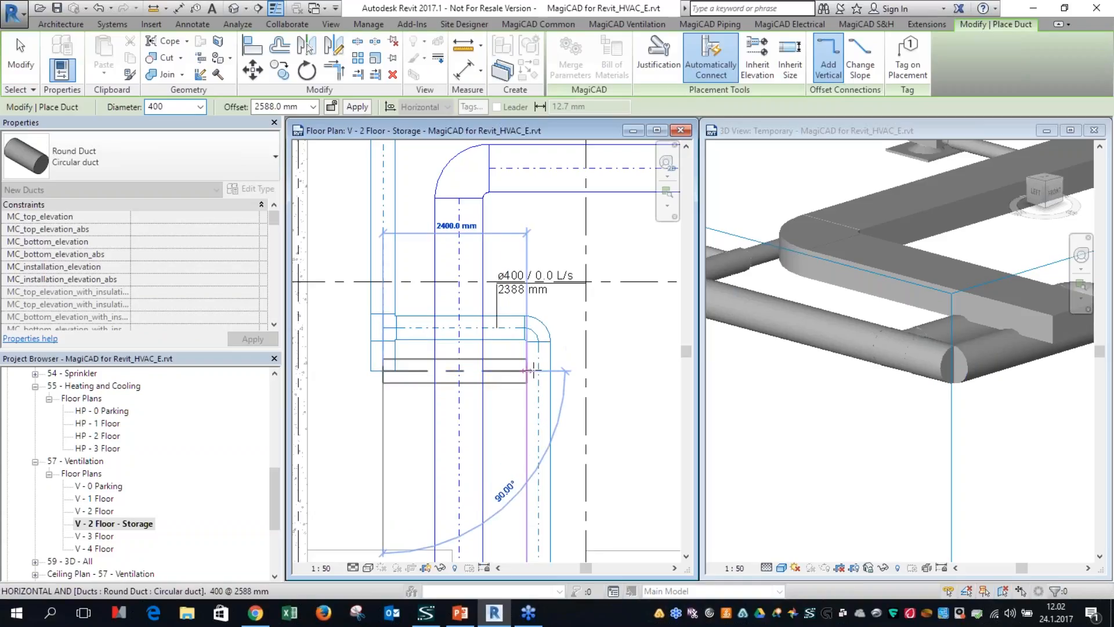
{"action": "key", "text": "Escape"}
{"action": "key", "text": "Escape"}
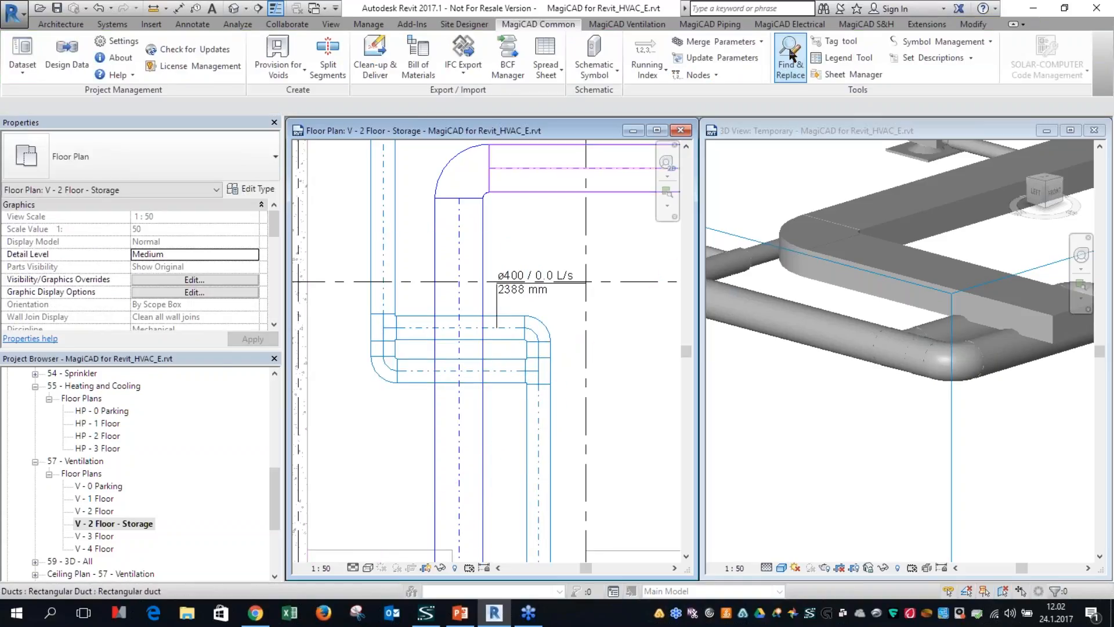
Step: Size the whole duct network using the Max. velocity 4-8 m/s method and update the model with the results
{"action": "left_click", "coordinate": [626, 24]}
{"action": "left_click", "coordinate": [609, 61]}
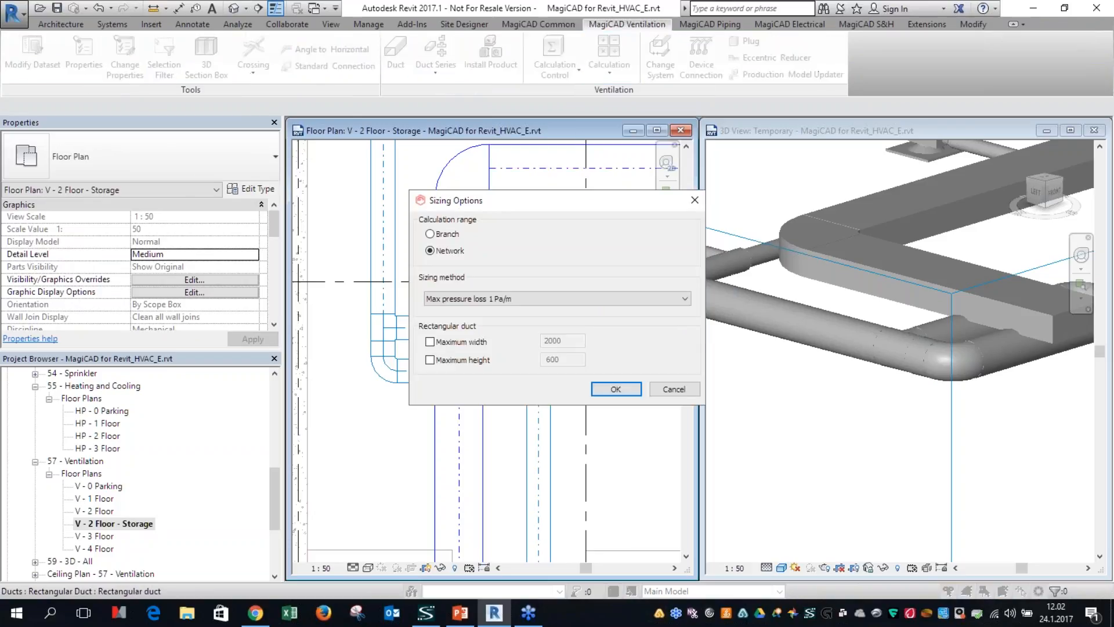
{"action": "left_click", "coordinate": [554, 298]}
{"action": "left_click", "coordinate": [557, 320]}
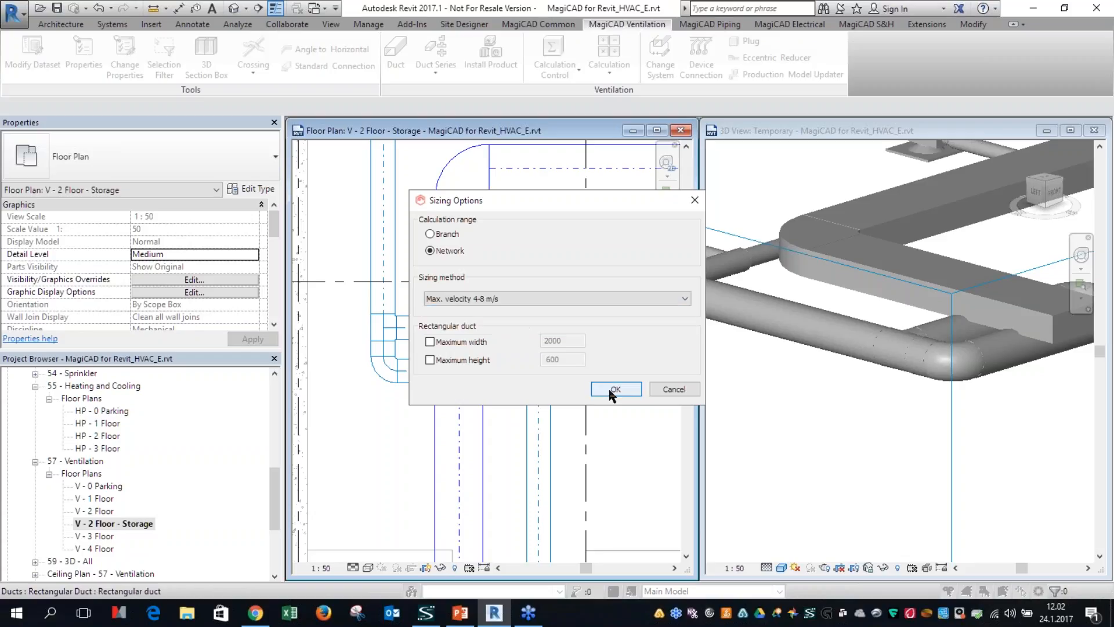
{"action": "left_click", "coordinate": [616, 388]}
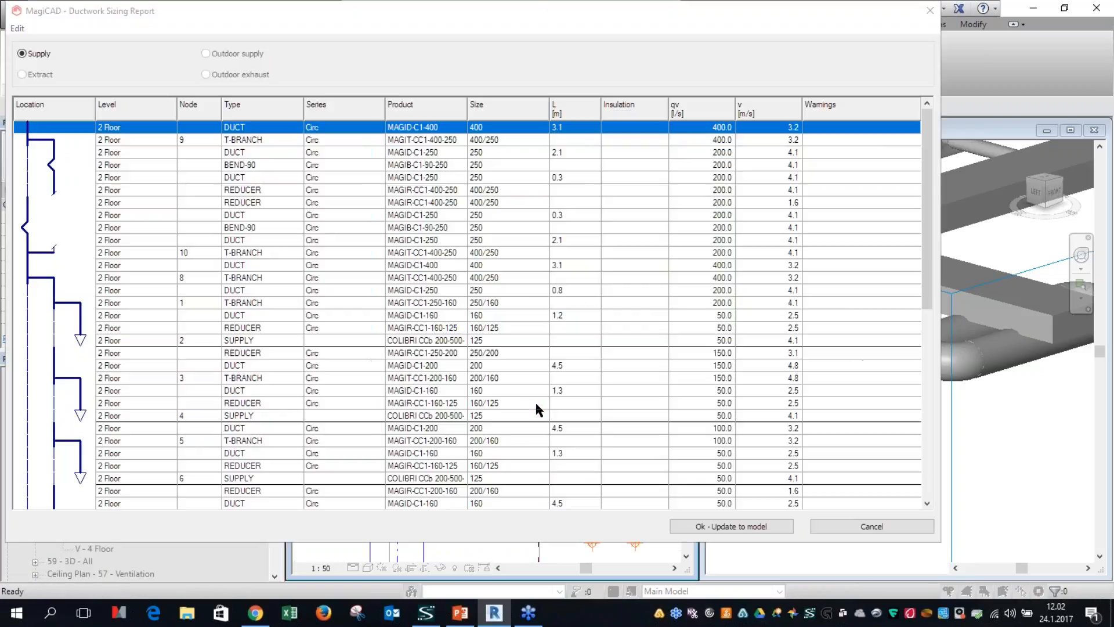
{"action": "left_click", "coordinate": [751, 527]}
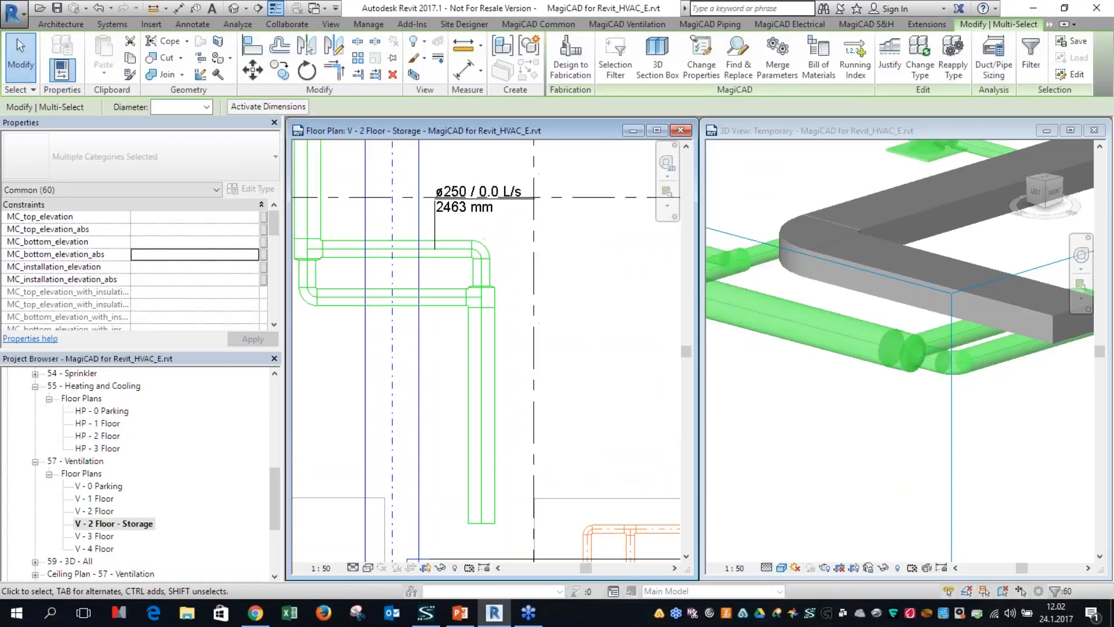
{"action": "key", "text": "Escape"}
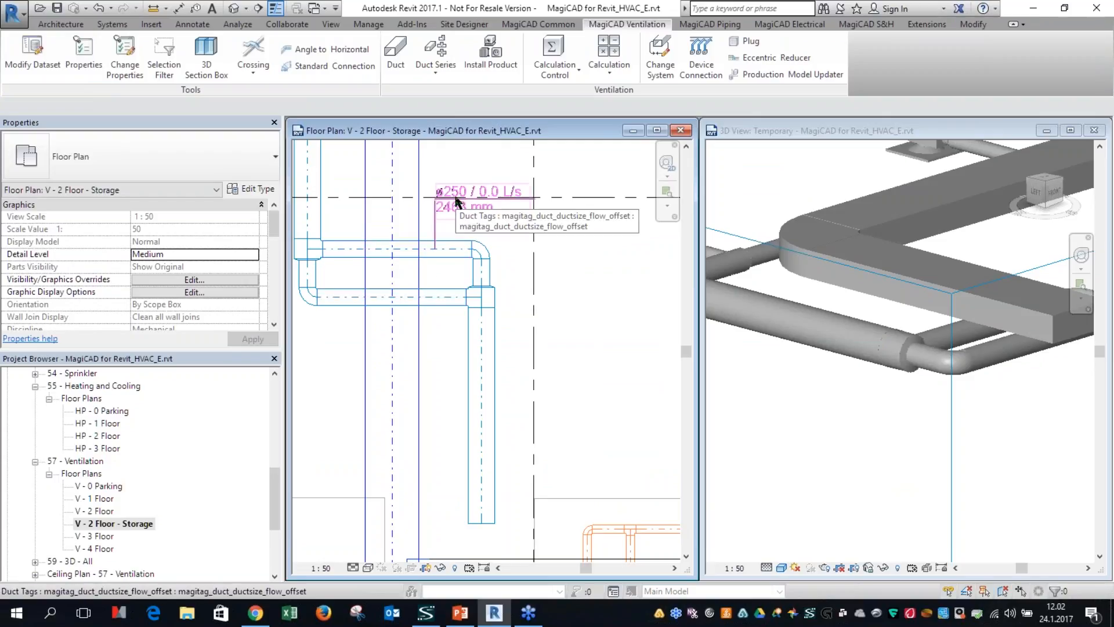
Step: Examine the resized parallel round ducts at the rectangular duct crossing in the 3D view and the plan
{"action": "left_click", "coordinate": [830, 406]}
{"action": "scroll", "coordinate": [830, 406], "scroll_direction": "up", "scroll_amount": 2}
{"action": "left_click", "coordinate": [982, 364]}
{"action": "middle_click_drag", "start_coordinate": [981, 363], "coordinate": [914, 403], "text": "shift"}
{"action": "left_click", "coordinate": [917, 404]}
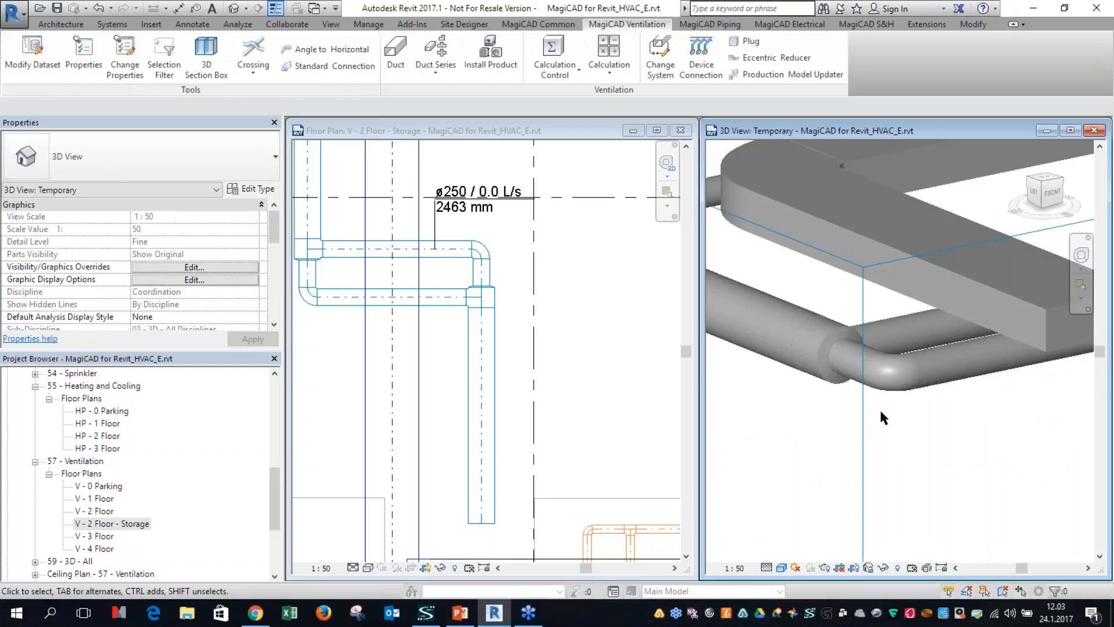
{"action": "left_click", "coordinate": [538, 440]}
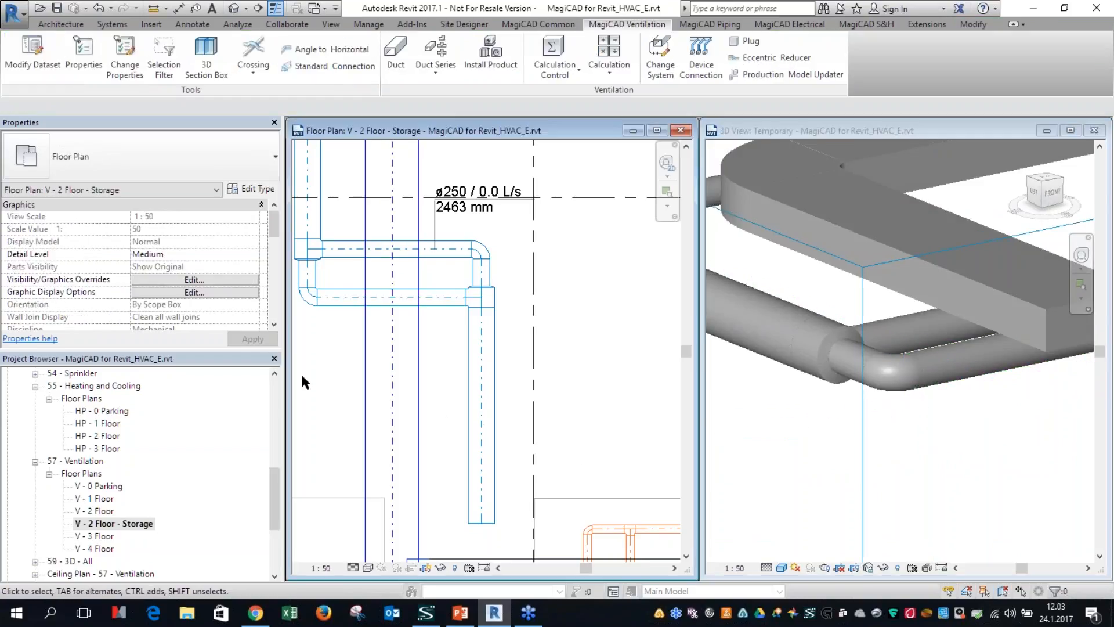
{"action": "scroll", "coordinate": [343, 339], "scroll_direction": "up", "scroll_amount": 3}
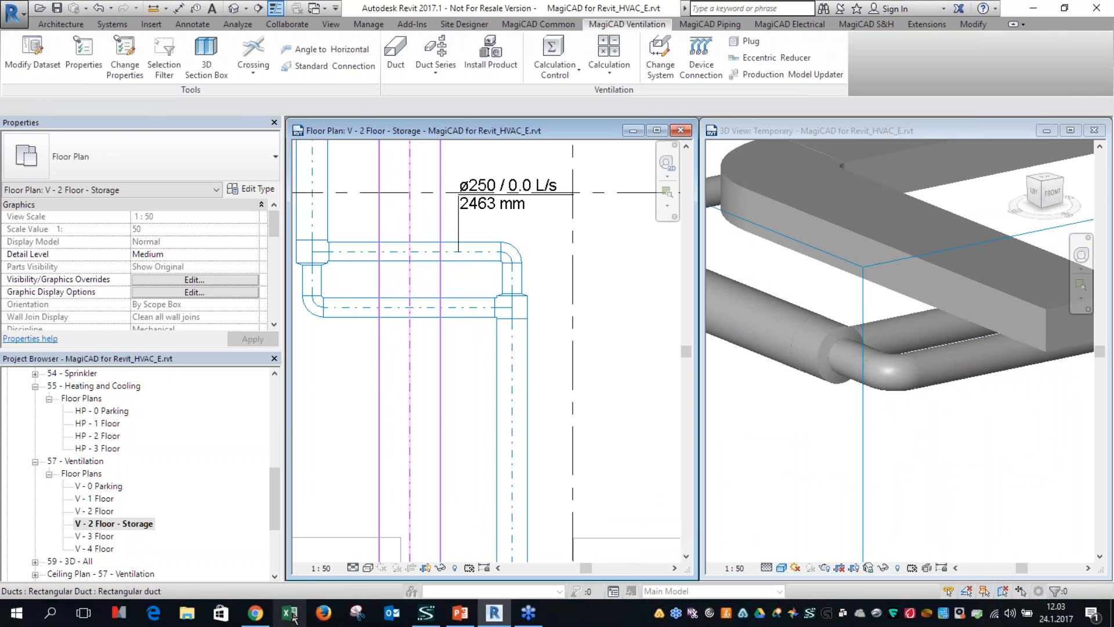
Step: Switch to Chrome, review the help page's section on improved calculations for parallel ducts, and return to Revit
{"action": "left_click", "coordinate": [260, 615]}
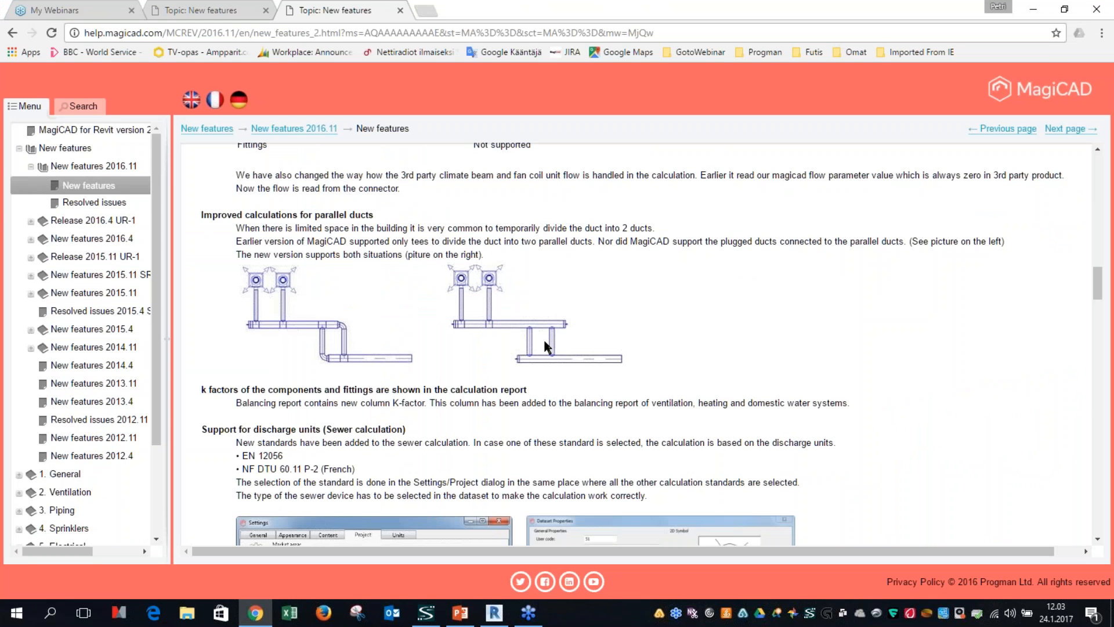
{"action": "scroll", "coordinate": [545, 342], "scroll_direction": "up", "scroll_amount": 2, "text": "ctrl"}
{"action": "scroll", "coordinate": [575, 438], "scroll_direction": "down", "scroll_amount": 5}
{"action": "scroll", "coordinate": [592, 435], "scroll_direction": "up", "scroll_amount": 2}
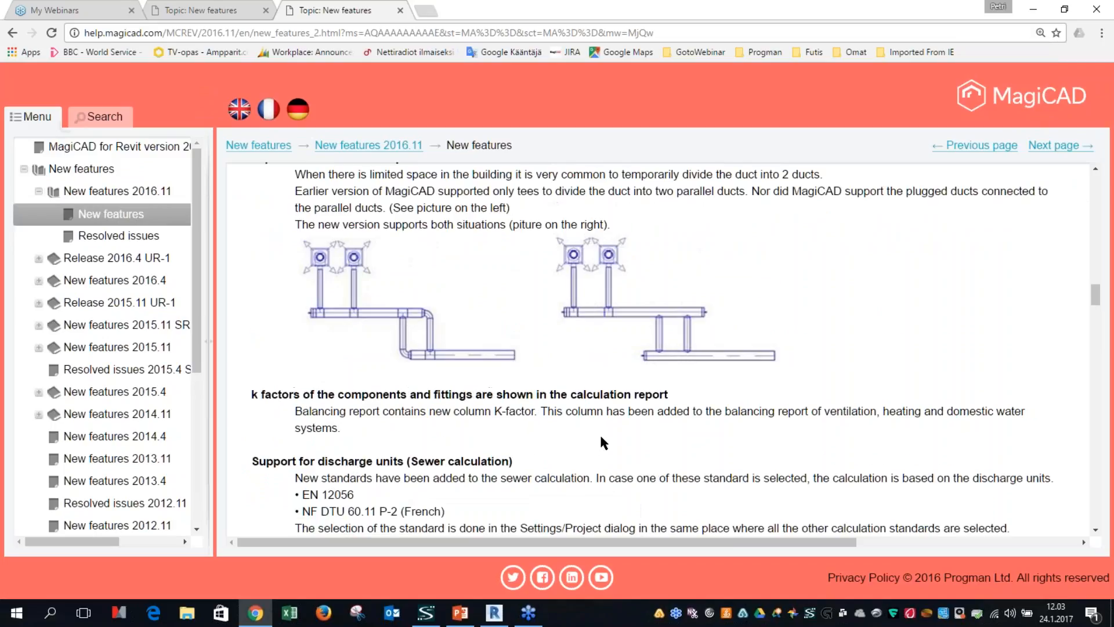
{"action": "left_click", "coordinate": [689, 347]}
{"action": "left_click", "coordinate": [1032, 12]}
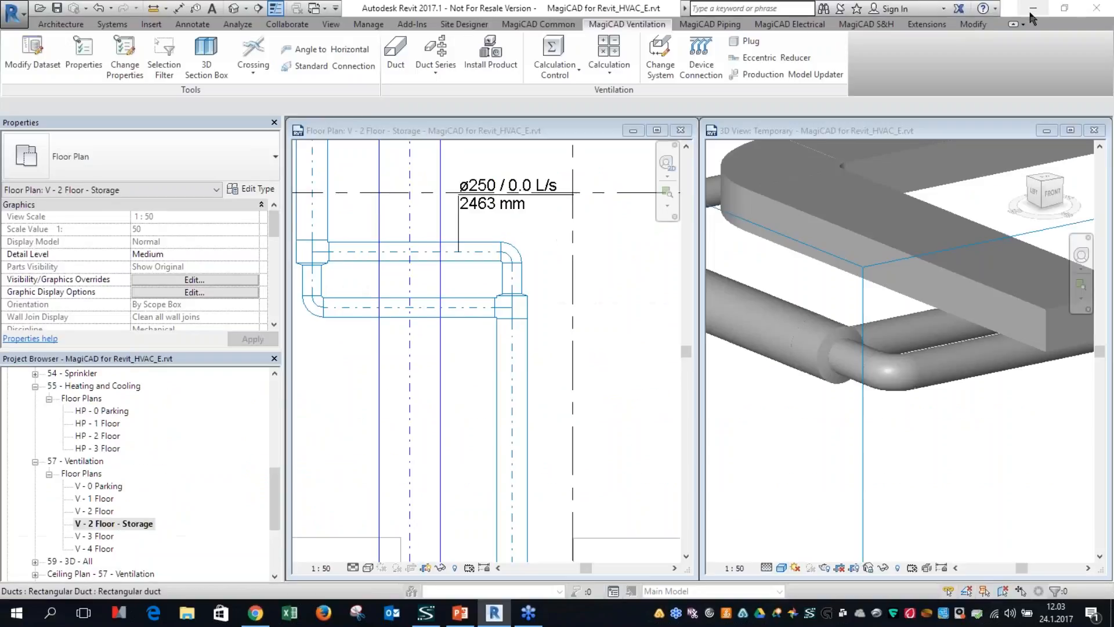
Step: Maximize the storage floor plan and copy the upper row's second air terminal to a spot between it and the third
{"action": "left_click", "coordinate": [657, 130]}
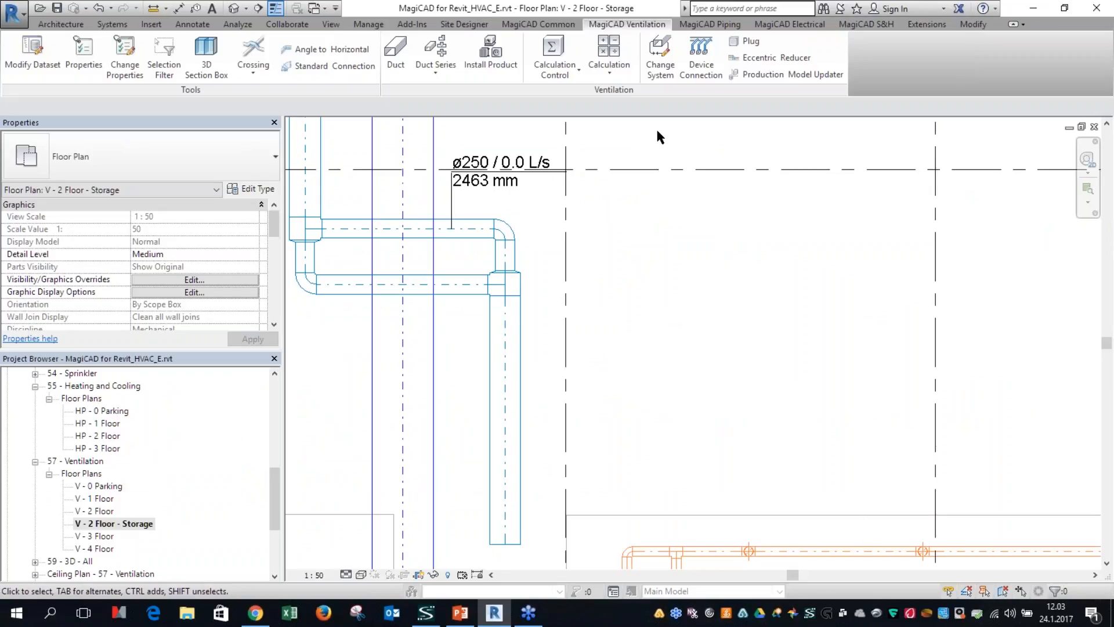
{"action": "scroll", "coordinate": [638, 295], "scroll_direction": "down", "scroll_amount": 1}
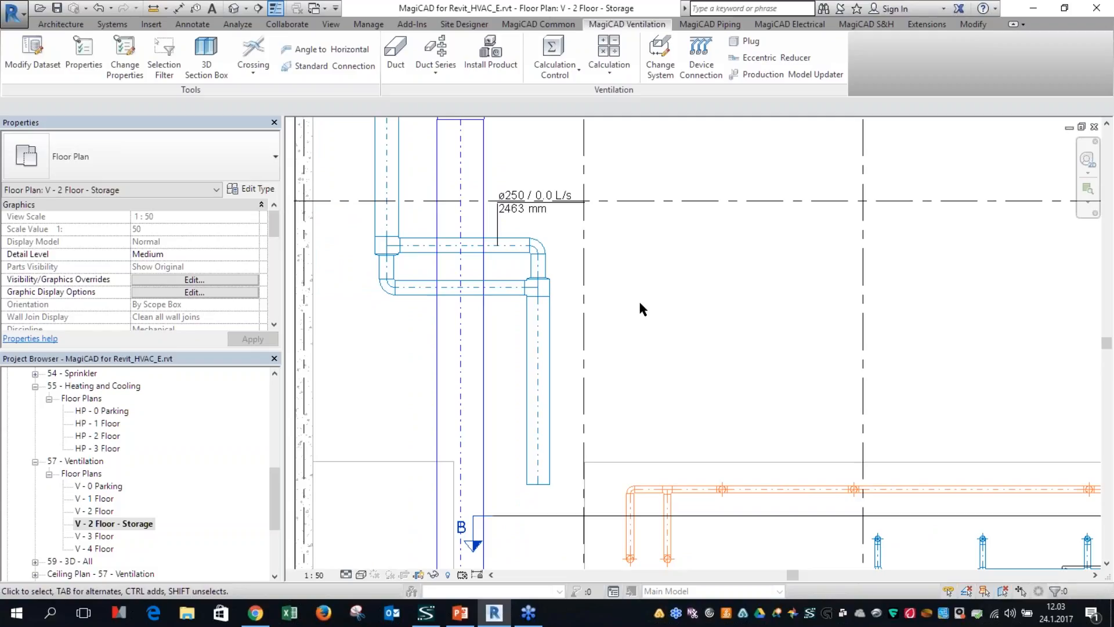
{"action": "scroll", "coordinate": [639, 335], "scroll_direction": "down", "scroll_amount": 4}
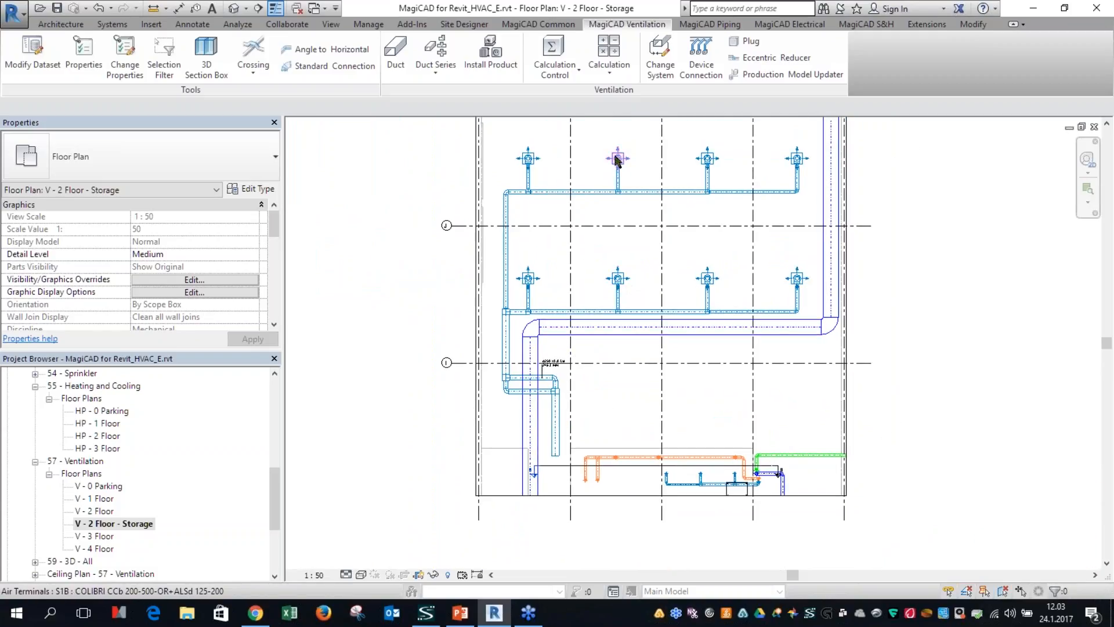
{"action": "scroll", "coordinate": [632, 175], "scroll_direction": "up", "scroll_amount": 3}
{"action": "middle_click_drag", "start_coordinate": [645, 200], "coordinate": [505, 244]}
{"action": "left_click", "coordinate": [513, 239]}
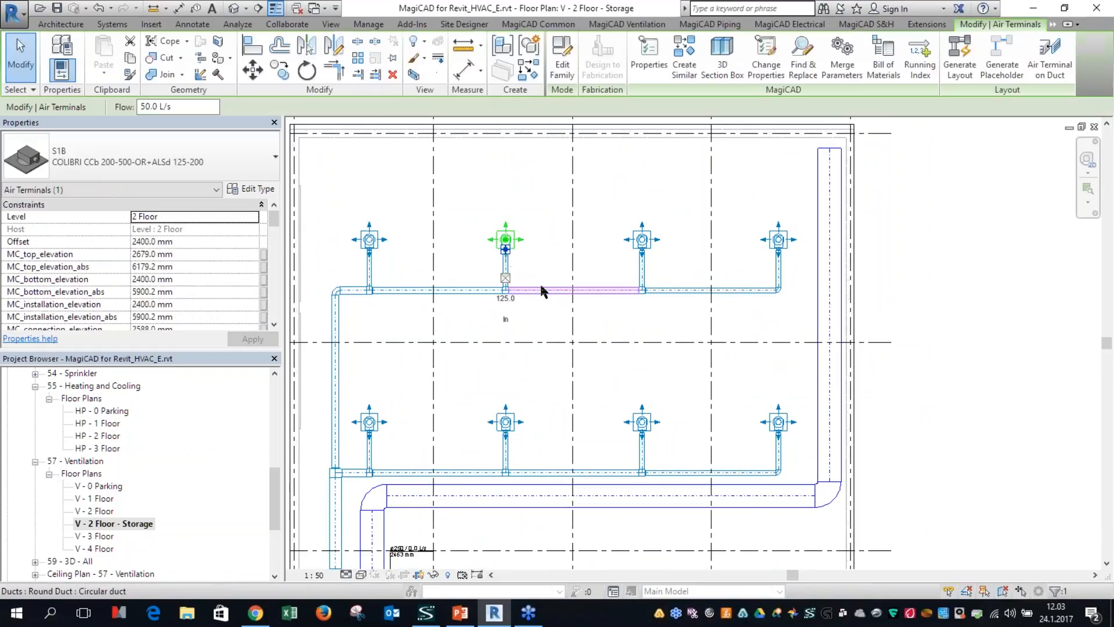
{"action": "left_click", "coordinate": [280, 71]}
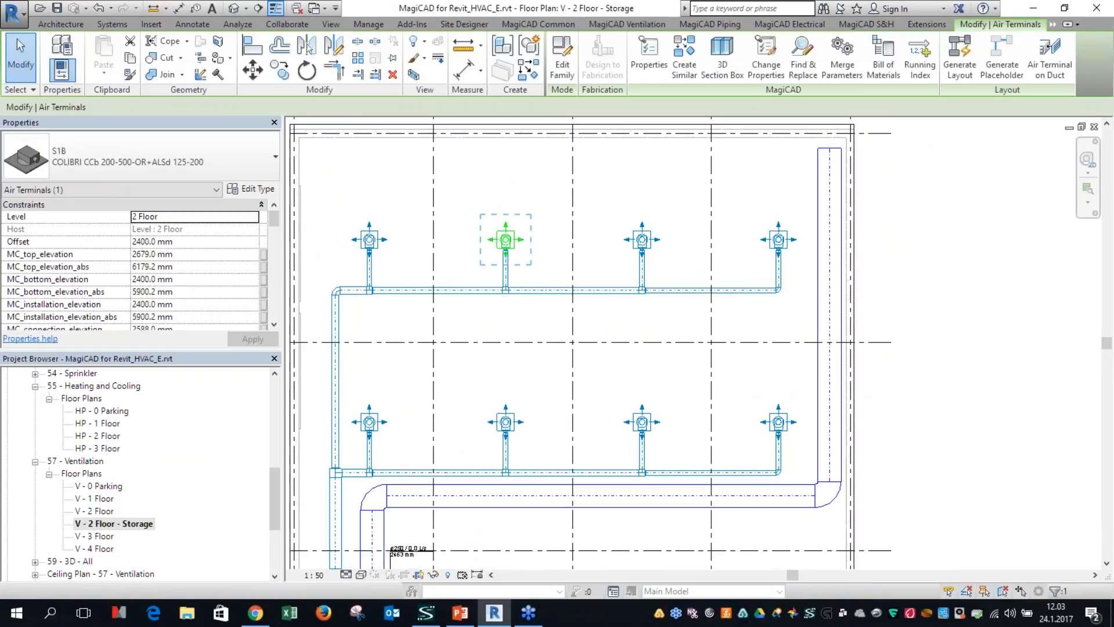
{"action": "left_click", "coordinate": [505, 239]}
{"action": "left_click", "coordinate": [555, 240]}
{"action": "key", "text": "Escape"}
{"action": "scroll", "coordinate": [567, 240], "scroll_direction": "up", "scroll_amount": 3}
Step: Set the copied air terminal's offset to 2200 mm
{"action": "left_click", "coordinate": [565, 220]}
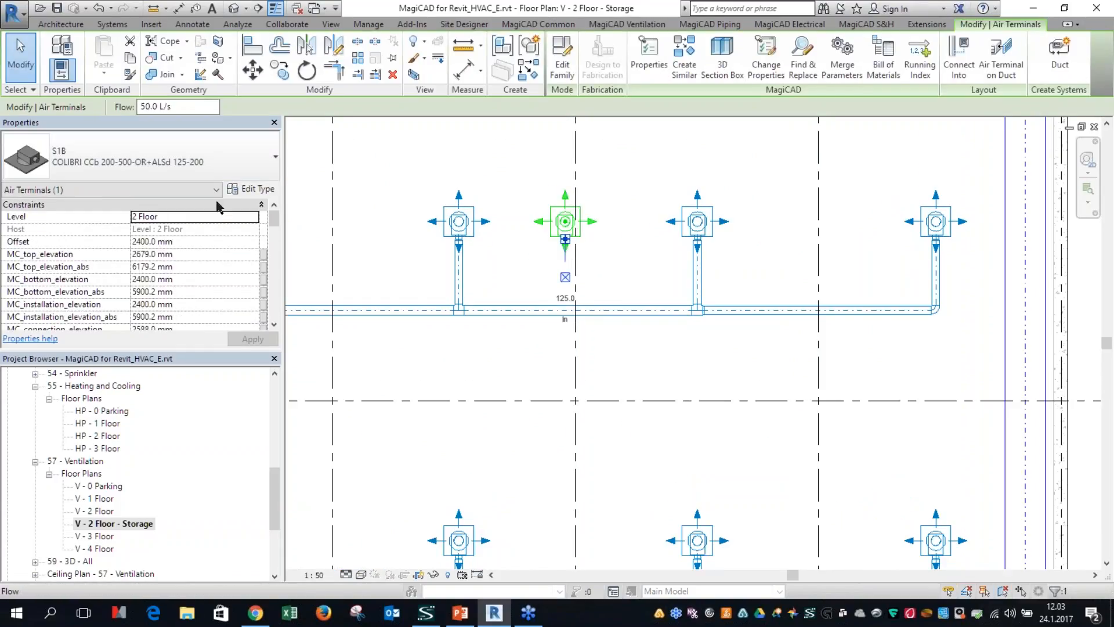
{"action": "left_click", "coordinate": [158, 242]}
{"action": "key", "text": "ctrl+a"}
{"action": "type", "text": "22"}
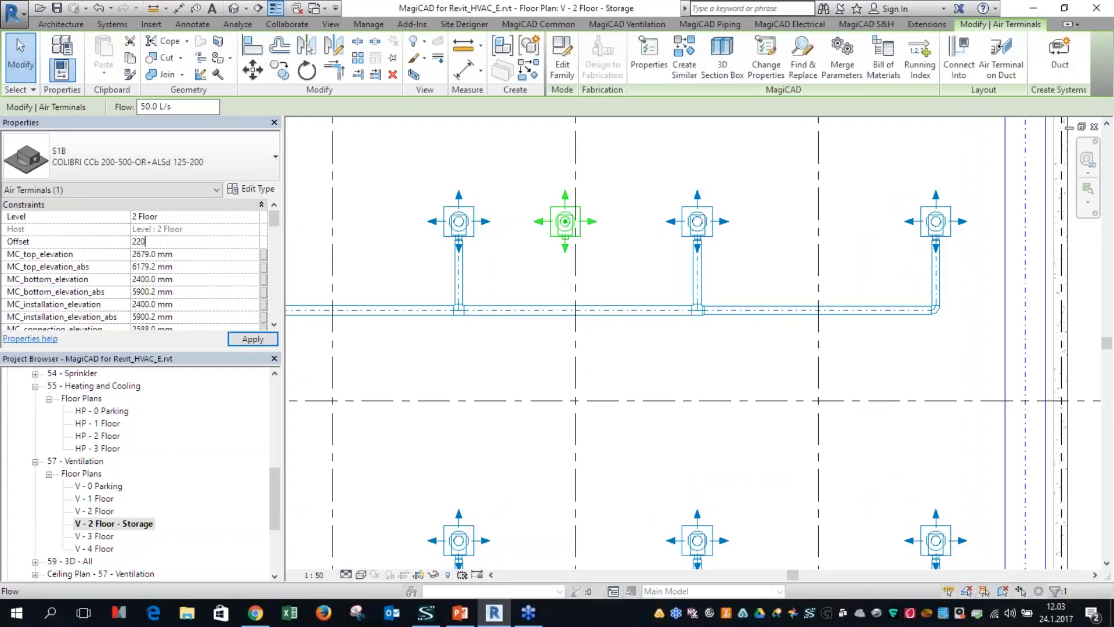
{"action": "key", "text": "Return"}
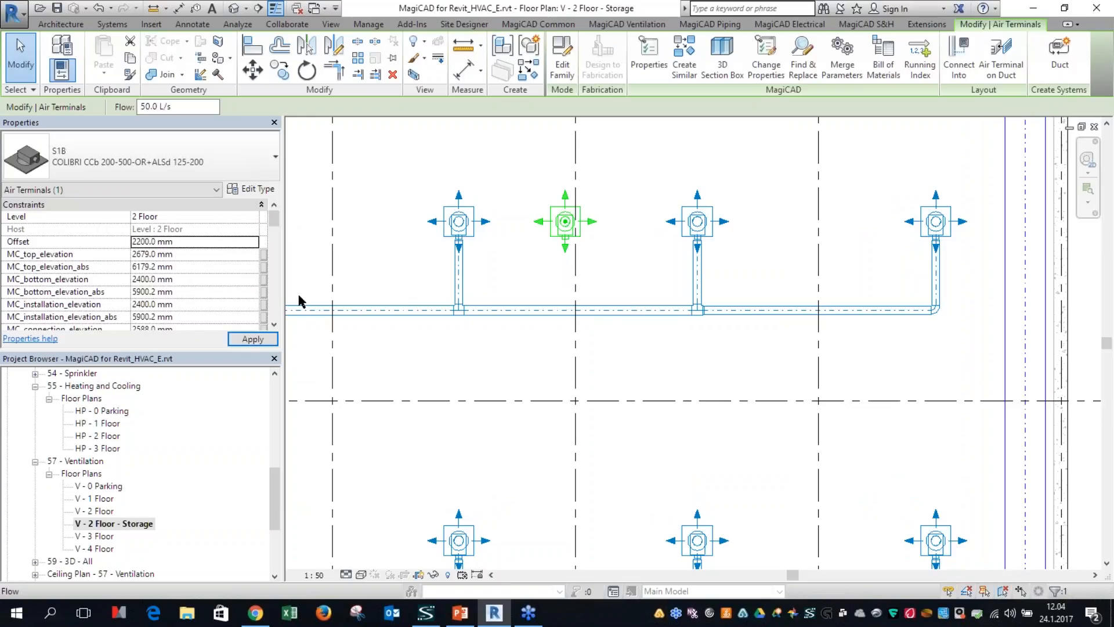
{"action": "left_click", "coordinate": [573, 401]}
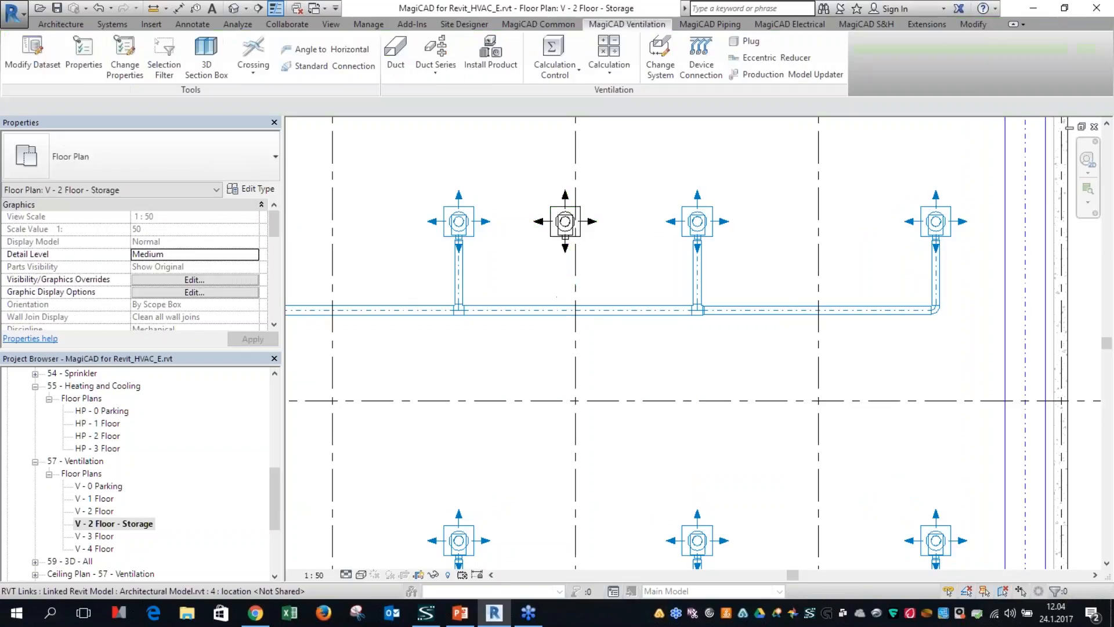
{"action": "left_click", "coordinate": [560, 240]}
{"action": "left_click", "coordinate": [573, 312]}
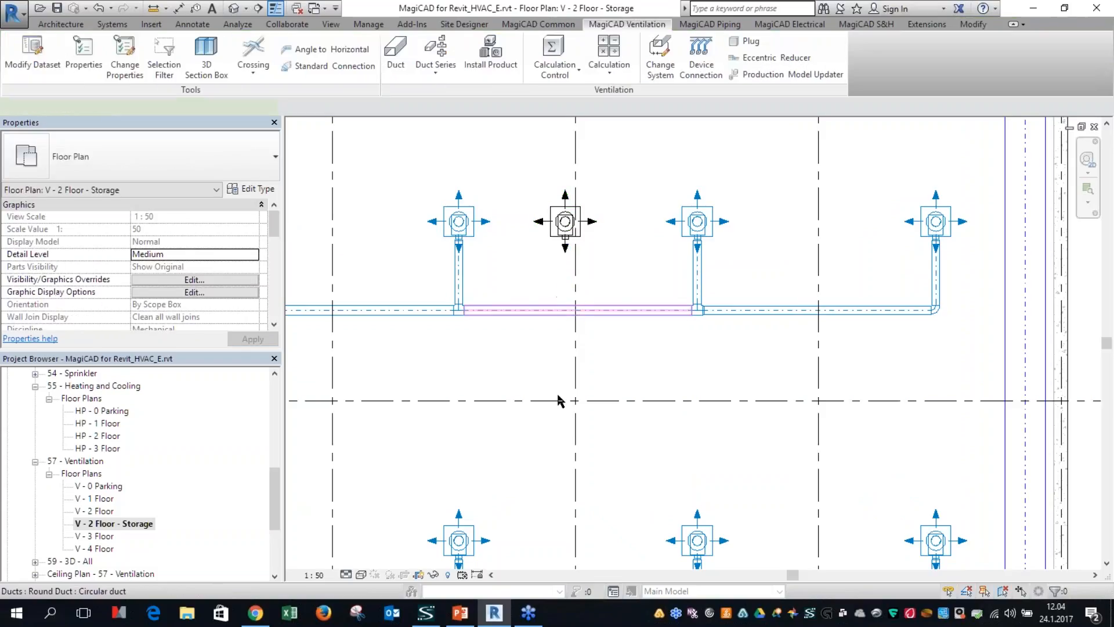
{"action": "key", "text": "Escape"}
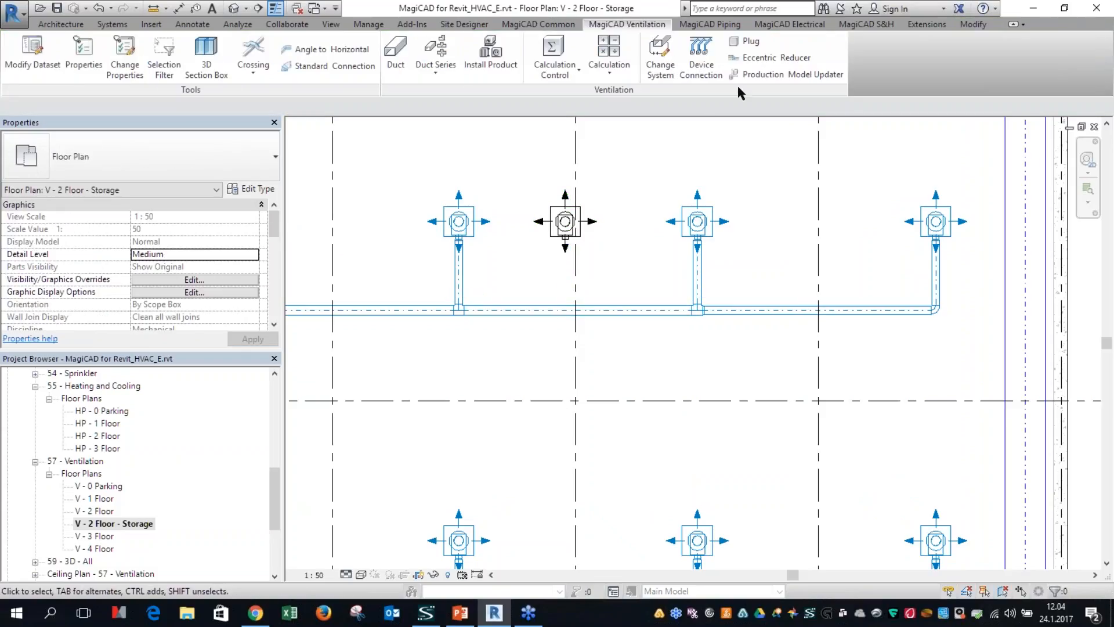
Step: Run Device Connection from the copied air terminal to the main duct below it and choose the 0/45 solution
{"action": "left_click", "coordinate": [703, 64]}
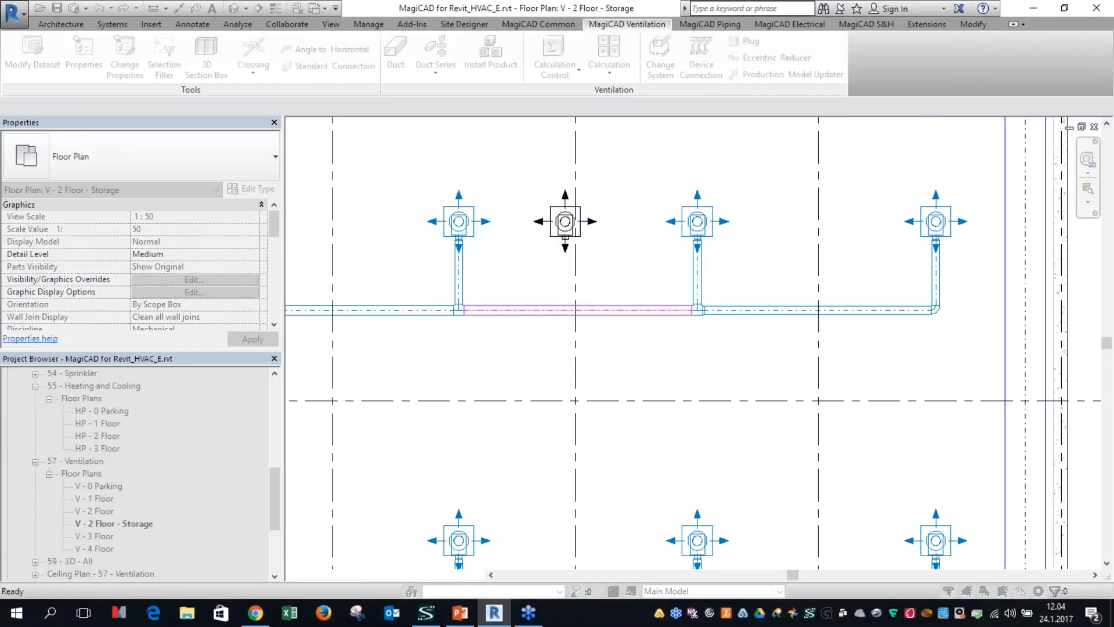
{"action": "left_click", "coordinate": [546, 309]}
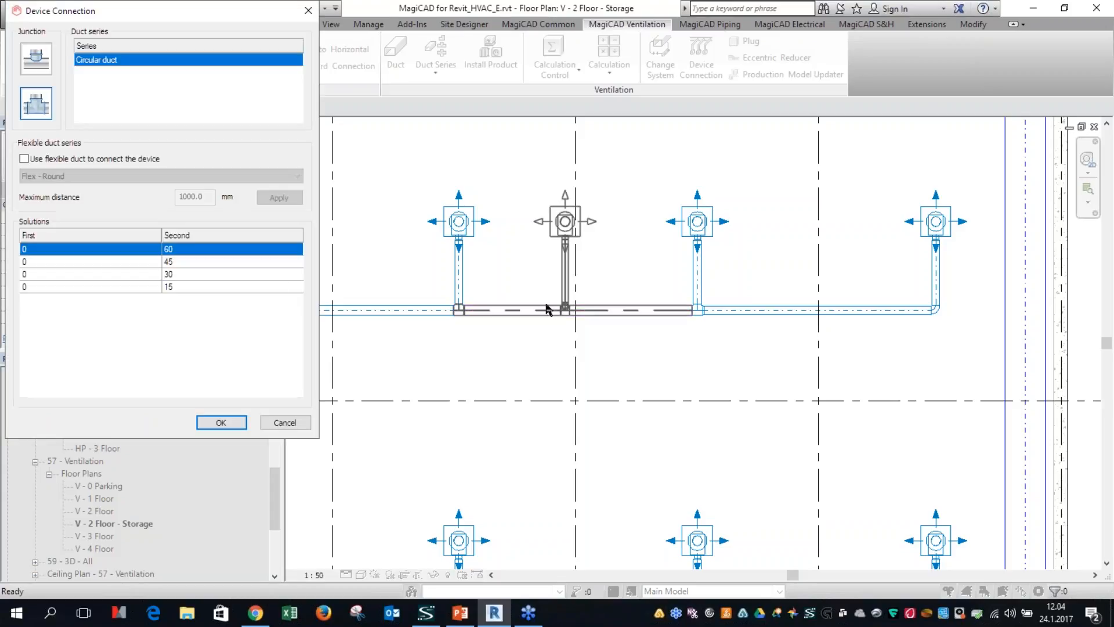
{"action": "left_click", "coordinate": [196, 263]}
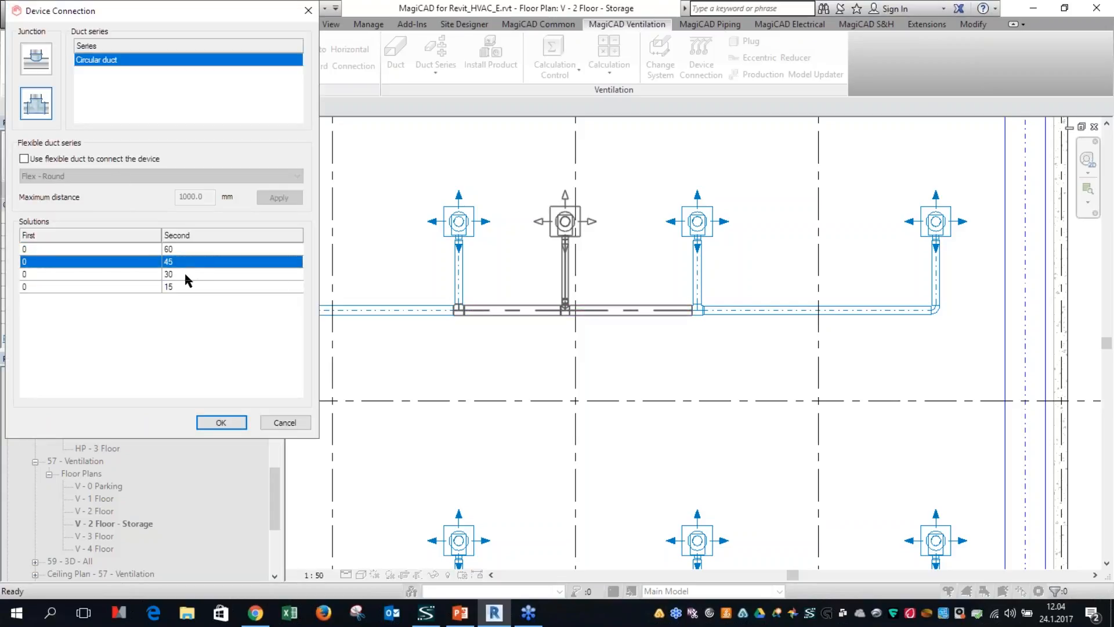
{"action": "left_click", "coordinate": [184, 274]}
{"action": "left_click", "coordinate": [185, 266]}
Step: Use a Flex - Round flexible duct to connect the device and apply a maximum distance of 500 mm
{"action": "left_click", "coordinate": [24, 159]}
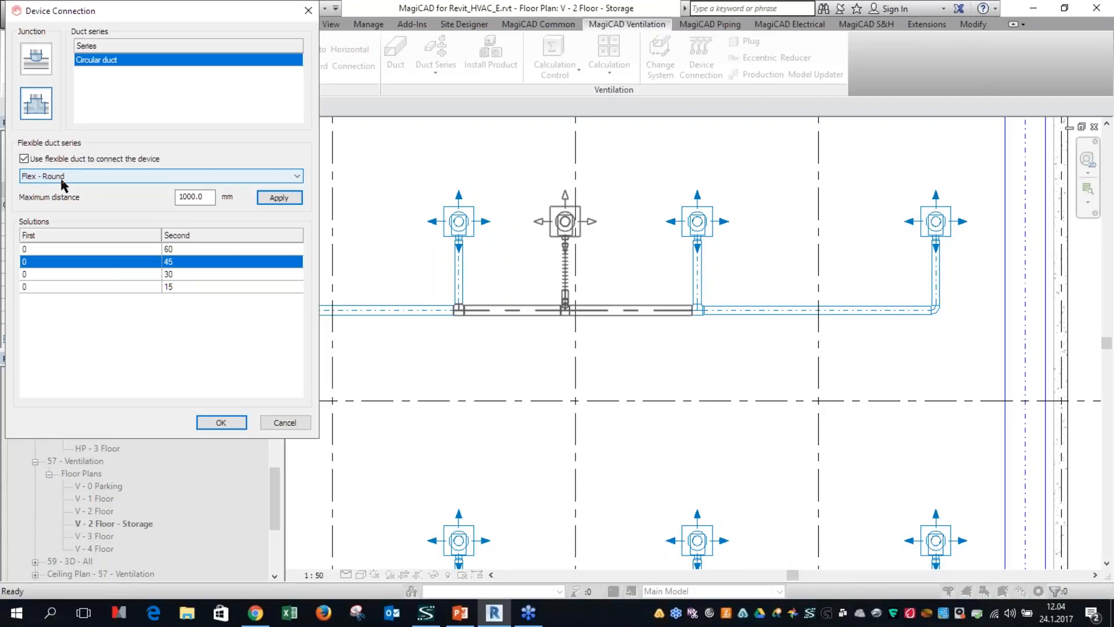
{"action": "left_click_drag", "start_coordinate": [213, 198], "coordinate": [163, 200]}
{"action": "type", "text": "5"}
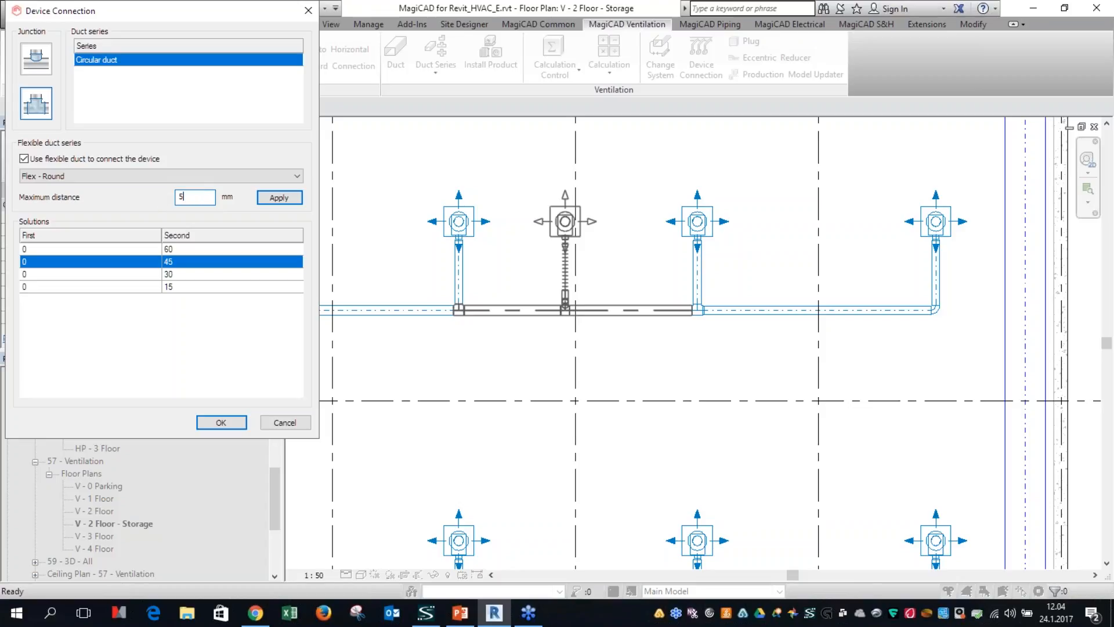
{"action": "type", "text": "00"}
{"action": "left_click", "coordinate": [278, 198]}
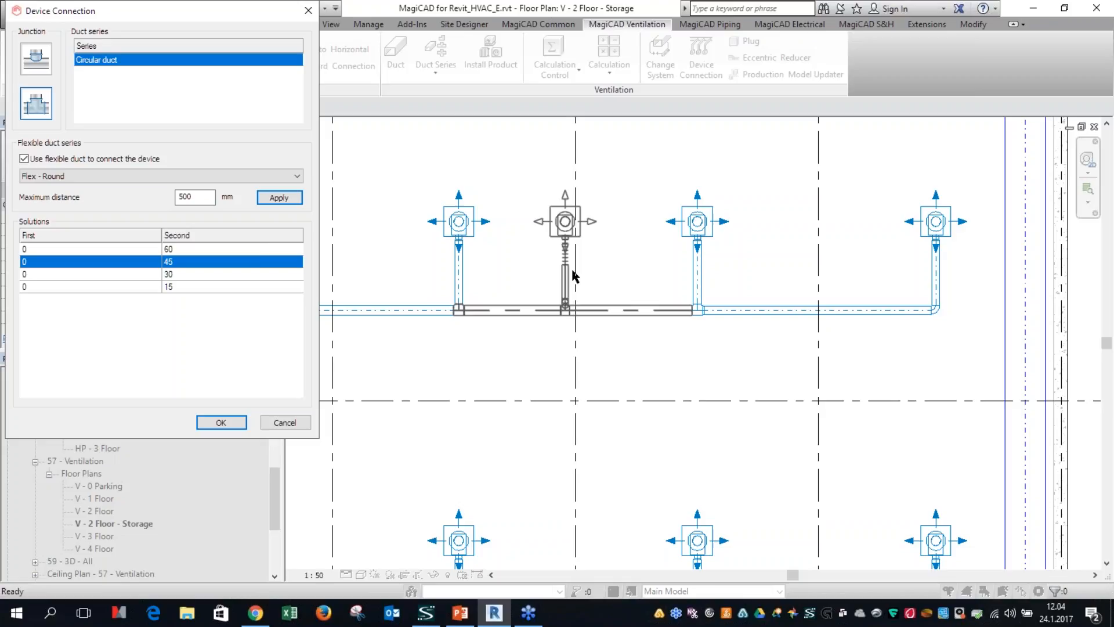
Step: Try a maximum flexible duct distance of 1500 mm for the device connection
{"action": "double_click", "coordinate": [210, 199]}
{"action": "type", "text": "1500"}
{"action": "left_click", "coordinate": [277, 198]}
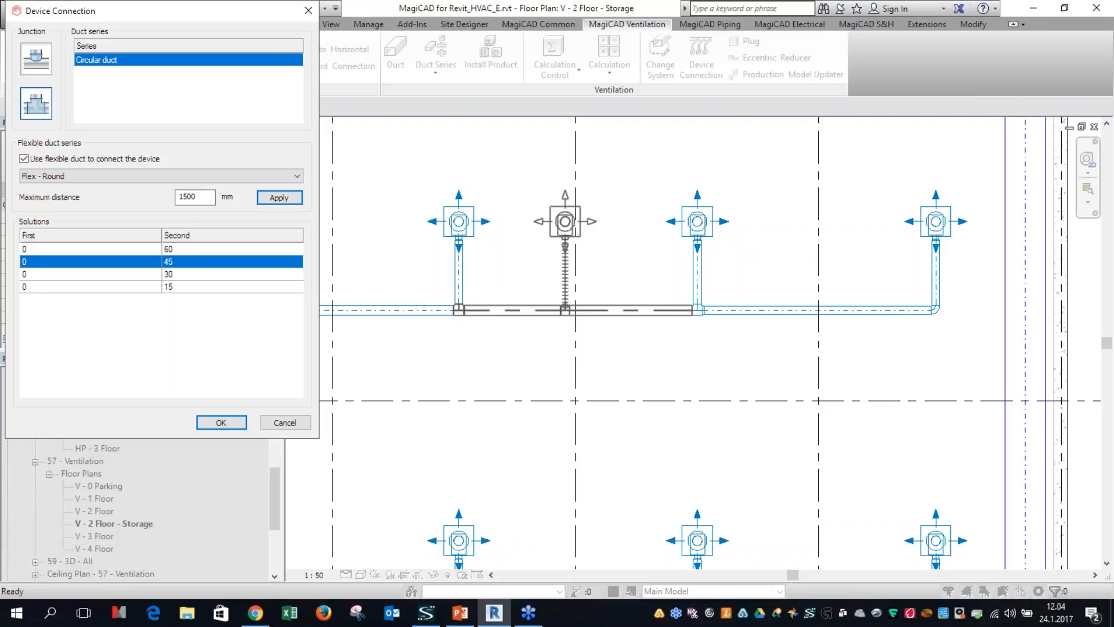
Step: Apply a maximum flexible duct distance of 500 mm and create the device connection
{"action": "left_click_drag", "start_coordinate": [200, 197], "coordinate": [162, 200]}
{"action": "type", "text": "500"}
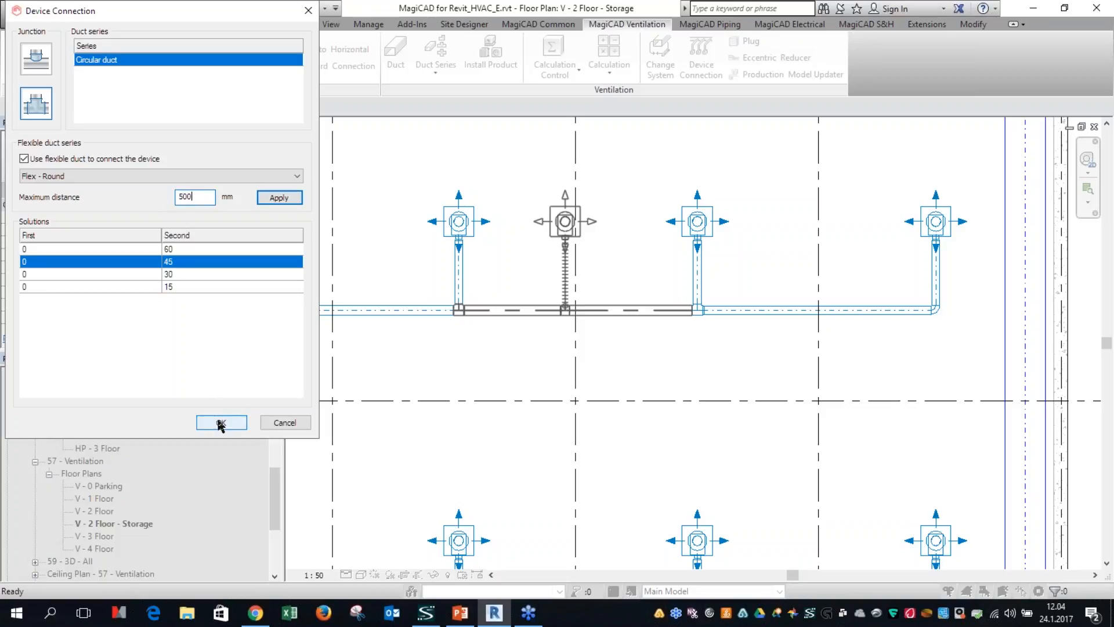
{"action": "left_click", "coordinate": [279, 197]}
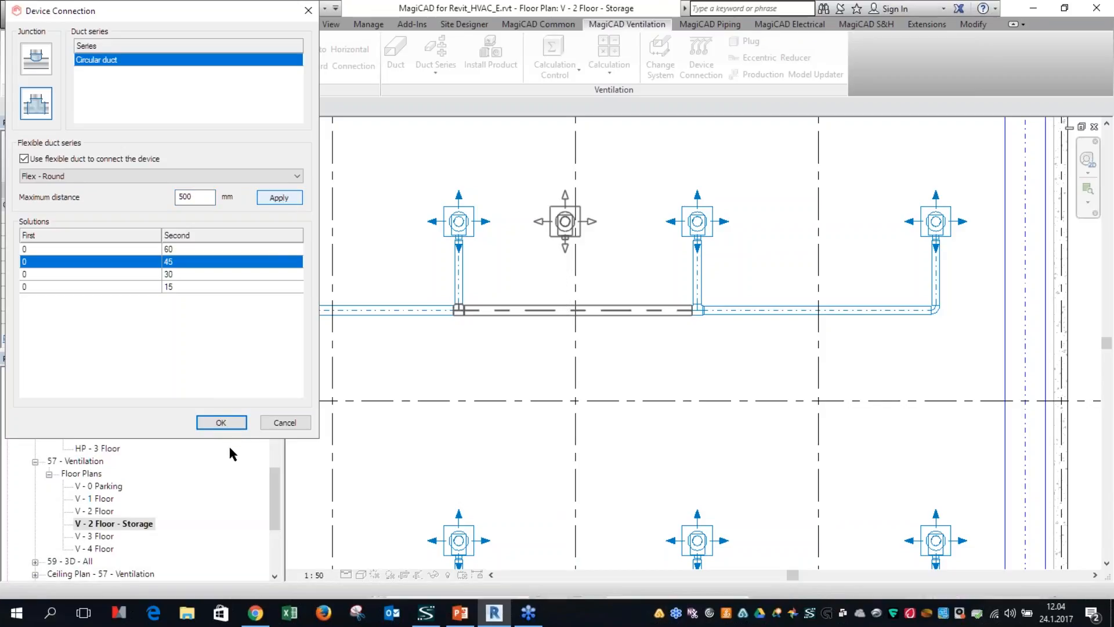
{"action": "left_click", "coordinate": [221, 422]}
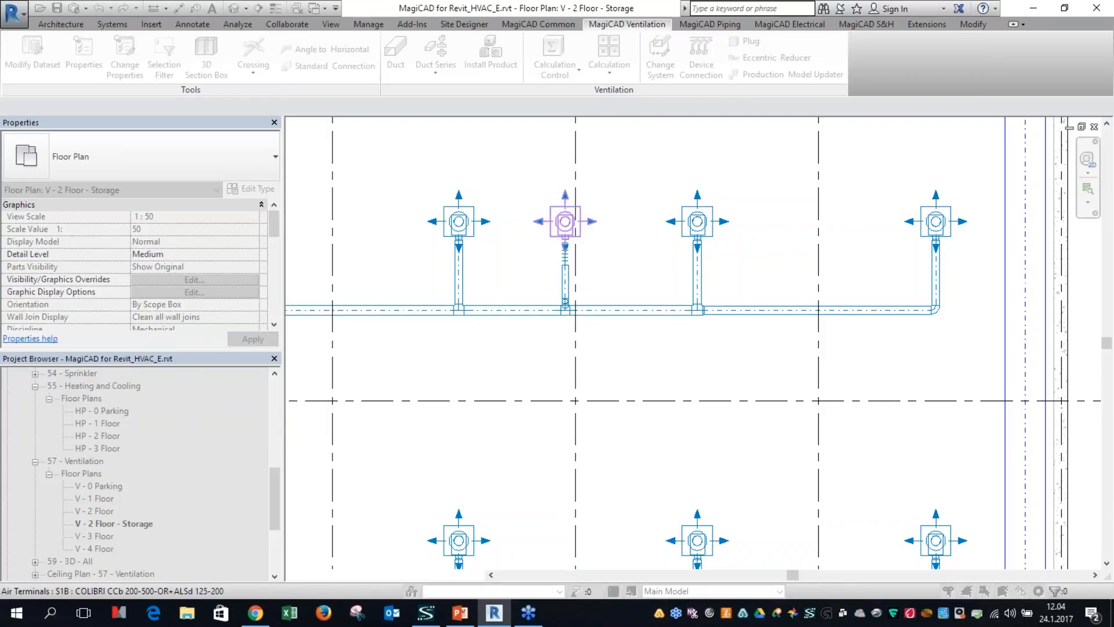
{"action": "scroll", "coordinate": [566, 250], "scroll_direction": "up", "scroll_amount": 5}
{"action": "scroll", "coordinate": [500, 381], "scroll_direction": "down", "scroll_amount": 2}
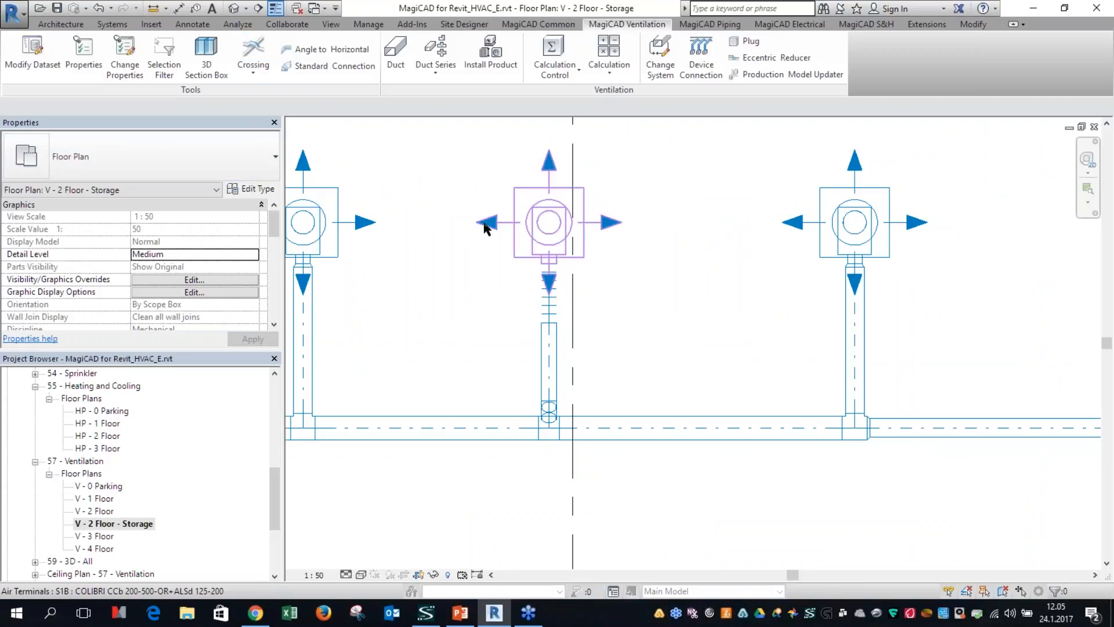
{"action": "scroll", "coordinate": [499, 264], "scroll_direction": "down", "scroll_amount": 2}
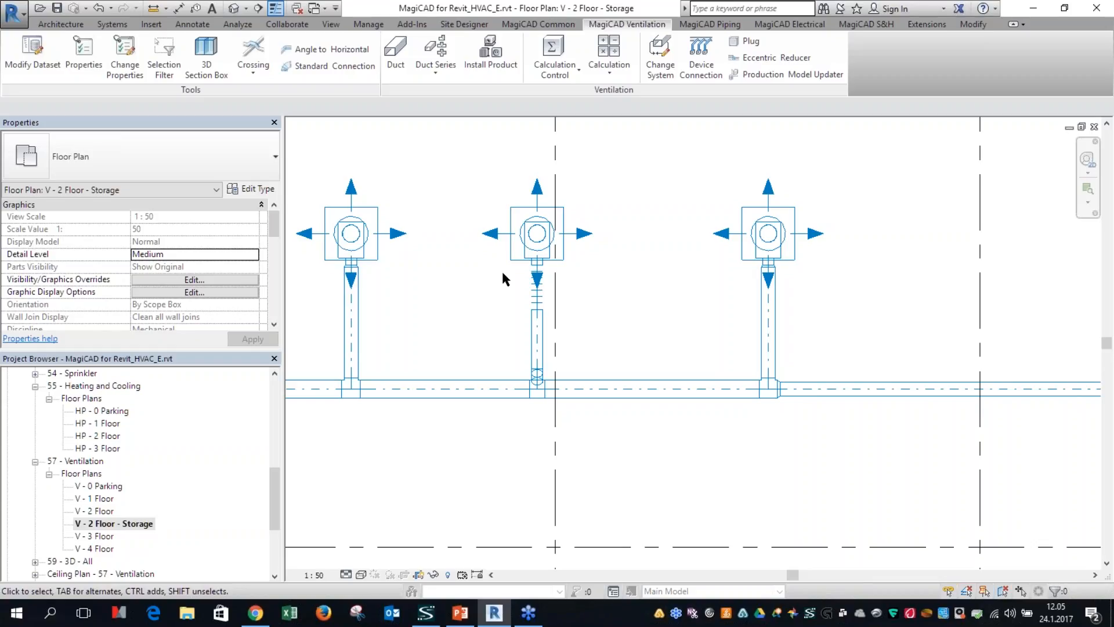
{"action": "scroll", "coordinate": [508, 336], "scroll_direction": "down", "scroll_amount": 1}
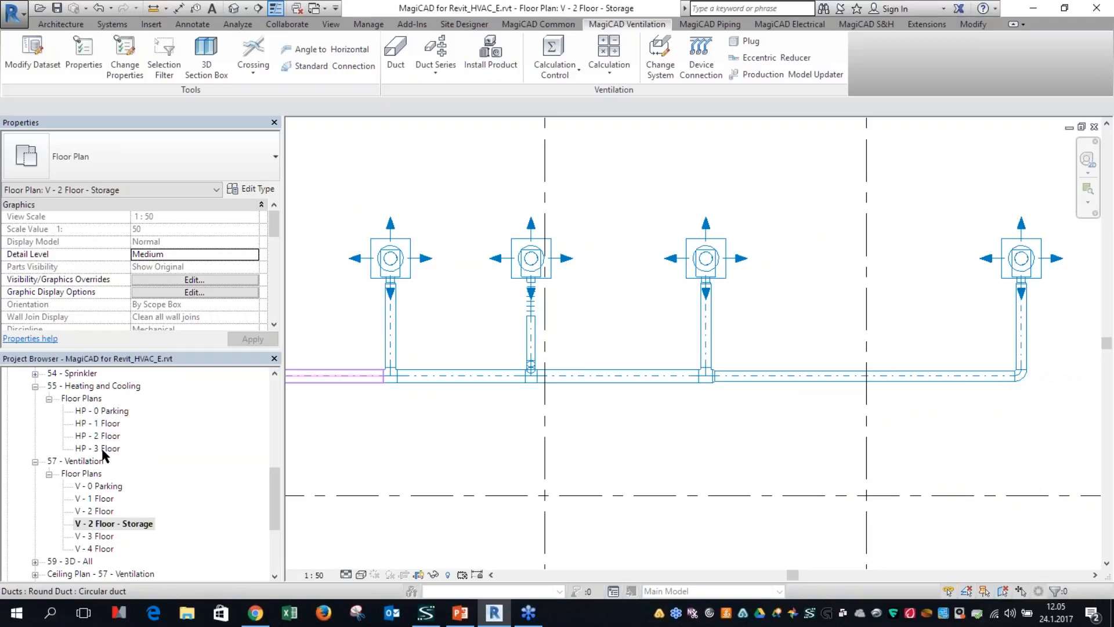
Step: Open the floor plan "Drainage - 1 Floor Connection" and show the area with the floor drains
{"action": "scroll", "coordinate": [114, 496], "scroll_direction": "up", "scroll_amount": 4}
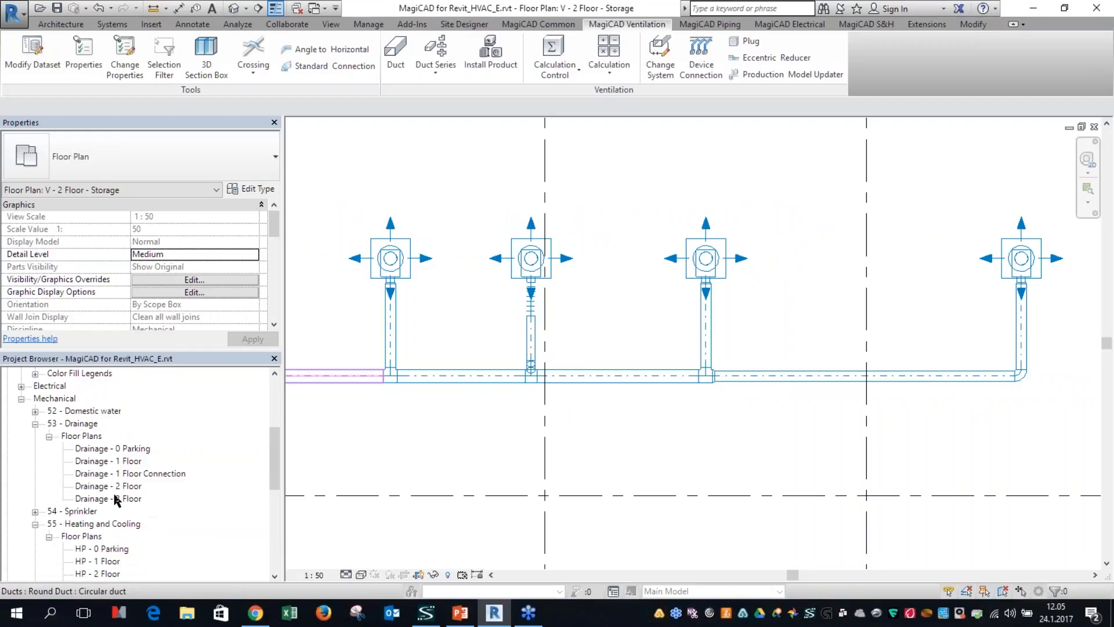
{"action": "double_click", "coordinate": [132, 474]}
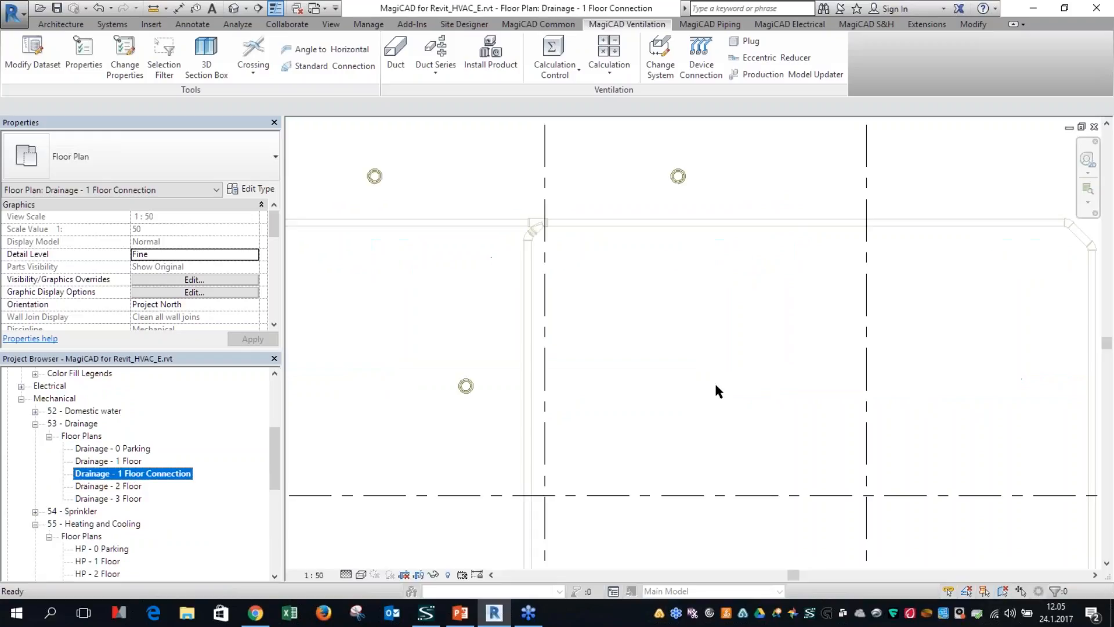
{"action": "scroll", "coordinate": [696, 374], "scroll_direction": "down", "scroll_amount": 3}
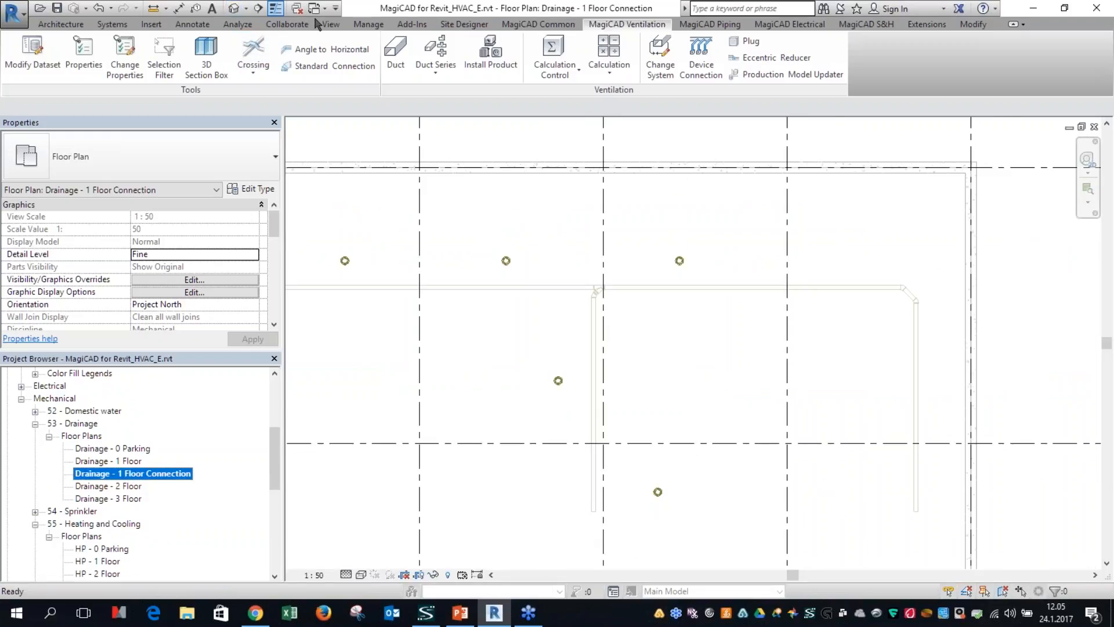
{"action": "scroll", "coordinate": [595, 357], "scroll_direction": "down", "scroll_amount": 2}
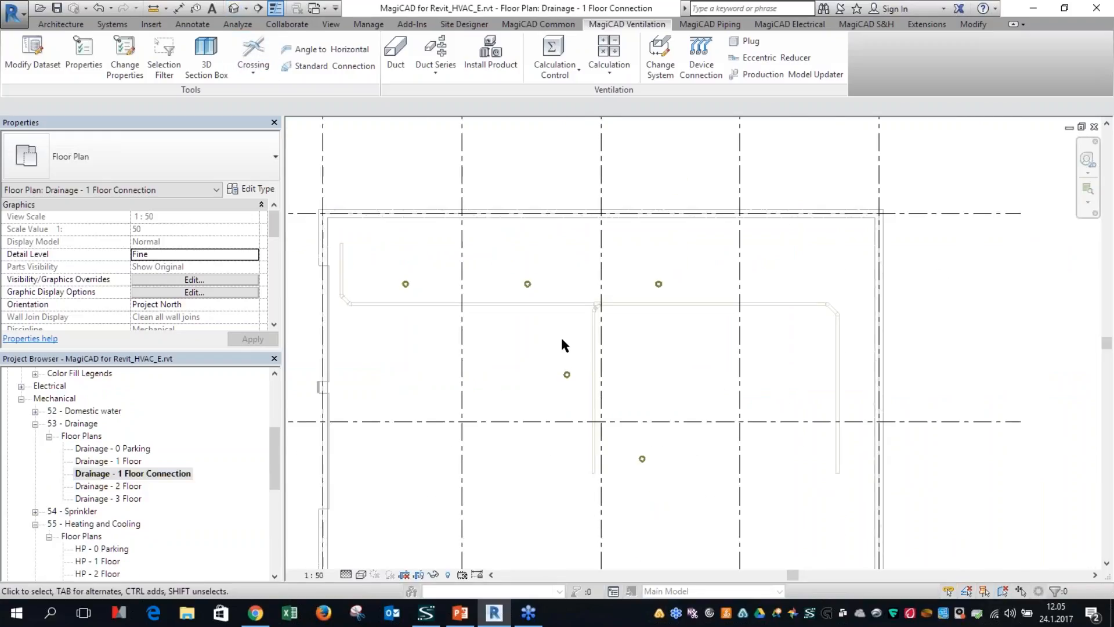
Step: Create a 3D section box view from the first-floor space and show it beside the drainage plan
{"action": "scroll", "coordinate": [564, 325], "scroll_direction": "down", "scroll_amount": 2}
{"action": "left_click_drag", "start_coordinate": [381, 221], "coordinate": [817, 451]}
{"action": "left_click", "coordinate": [636, 391]}
{"action": "left_click", "coordinate": [554, 71]}
{"action": "left_click", "coordinate": [589, 369]}
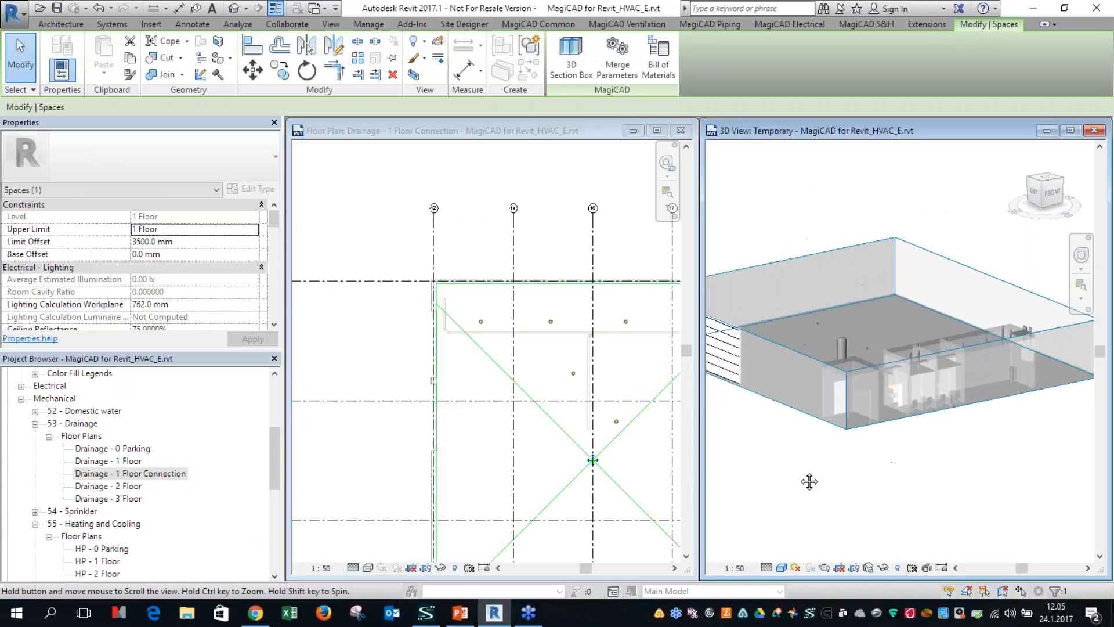
Step: Hide the linked Architectural Model.rvt in the temporary 3D view
{"action": "left_click", "coordinate": [908, 489]}
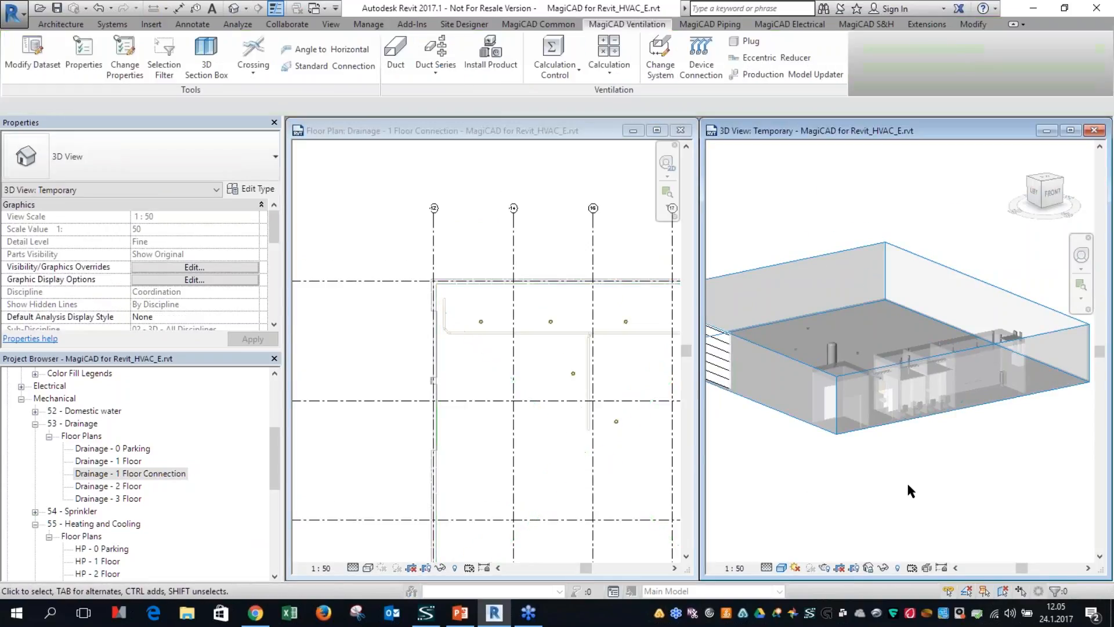
{"action": "key", "text": "v"}
{"action": "key", "text": "g"}
{"action": "left_click", "coordinate": [736, 83]}
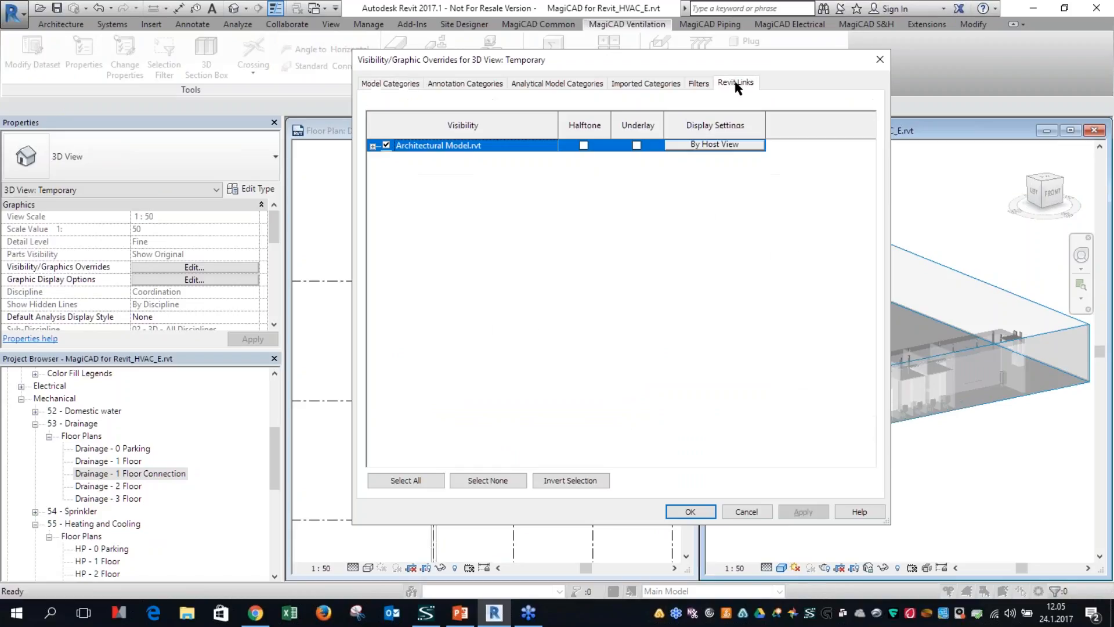
{"action": "left_click", "coordinate": [387, 145]}
{"action": "left_click", "coordinate": [690, 511]}
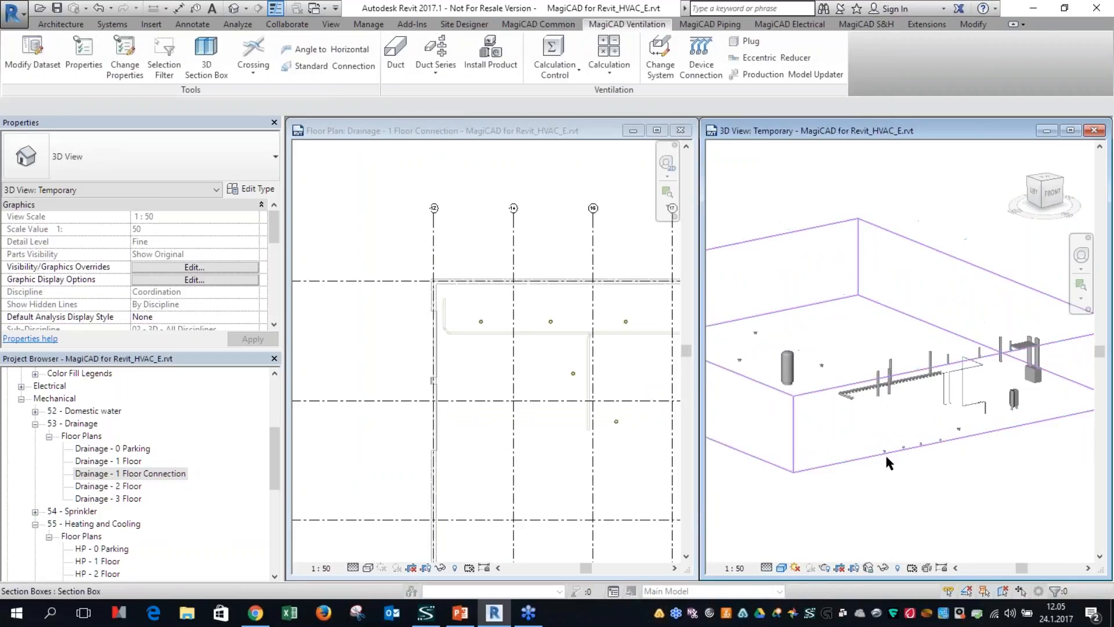
Step: Extend the 3D view's section box downward to include the sewer pipes below the floor
{"action": "left_click", "coordinate": [871, 445]}
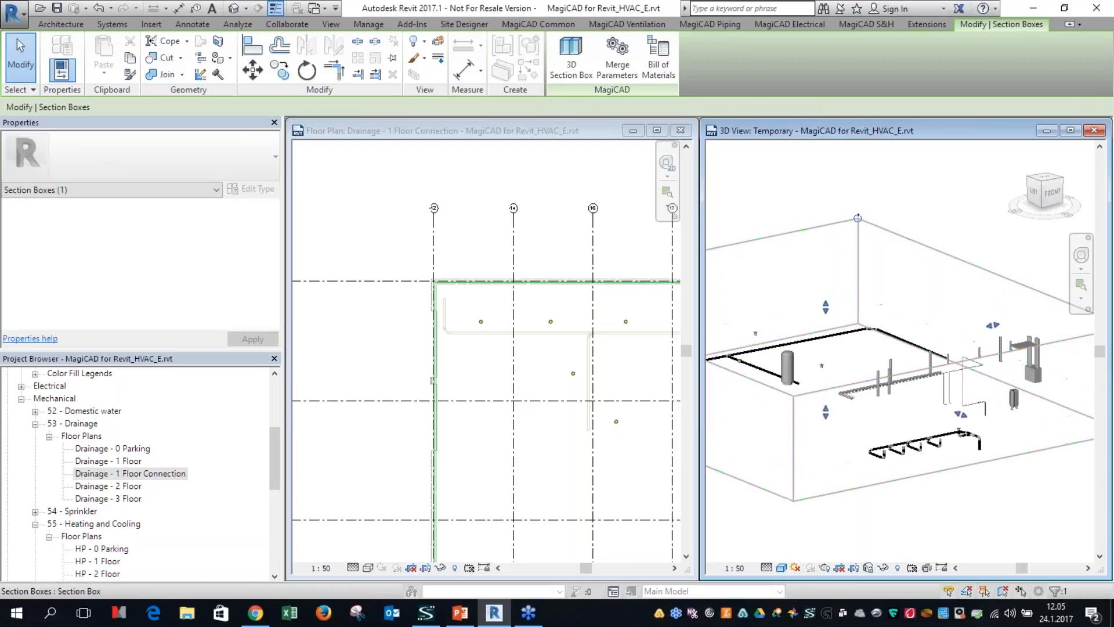
{"action": "scroll", "coordinate": [917, 413], "scroll_direction": "up", "scroll_amount": 6}
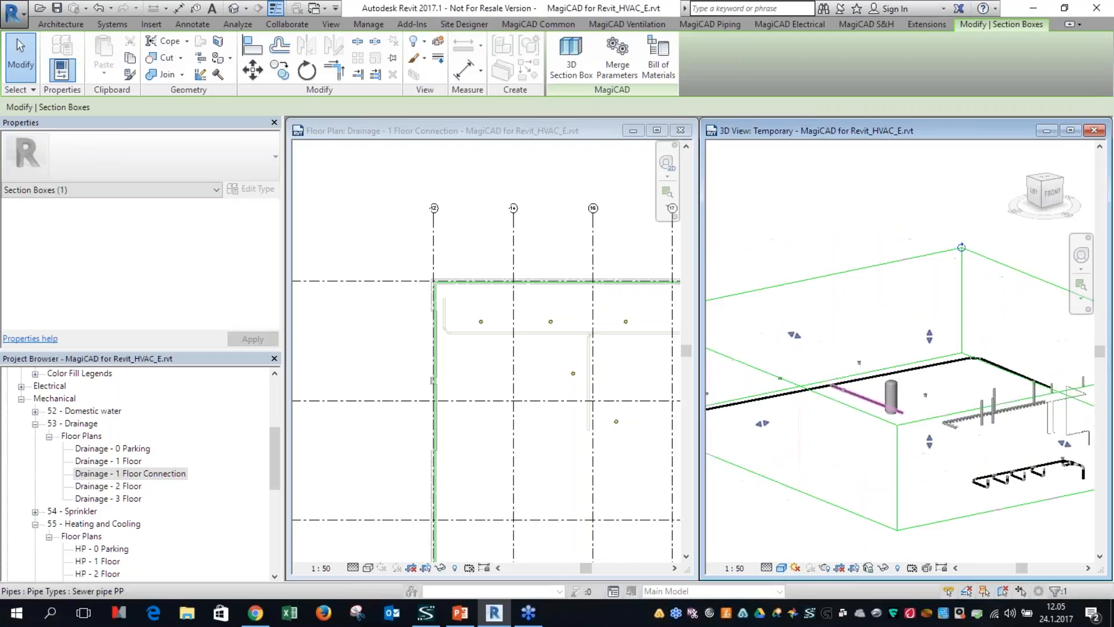
Step: Examine the MULTI 206-110S D150 Horizontal and MULTI 206-110B D150 Vertical floor drains and their outlets in the 3D view and plan
{"action": "left_click", "coordinate": [894, 402]}
{"action": "middle_click_drag", "start_coordinate": [894, 402], "coordinate": [708, 493], "text": "shift"}
{"action": "middle_click_drag", "start_coordinate": [890, 473], "coordinate": [977, 469]}
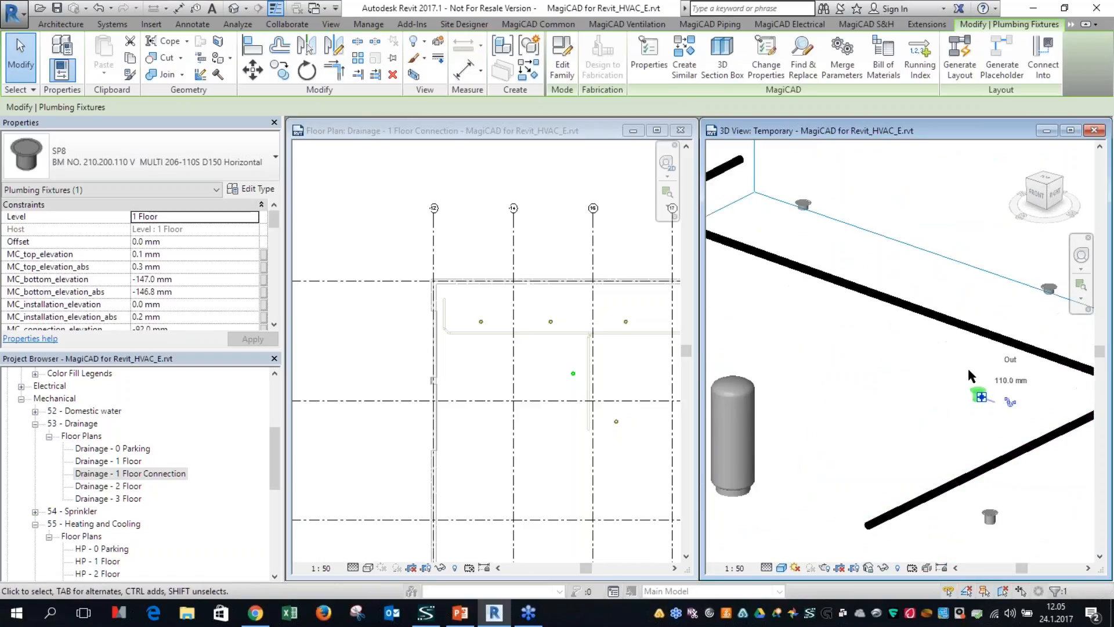
{"action": "left_click", "coordinate": [552, 384]}
{"action": "middle_click_drag", "start_coordinate": [514, 401], "coordinate": [387, 384]}
{"action": "scroll", "coordinate": [347, 315], "scroll_direction": "up", "scroll_amount": 4}
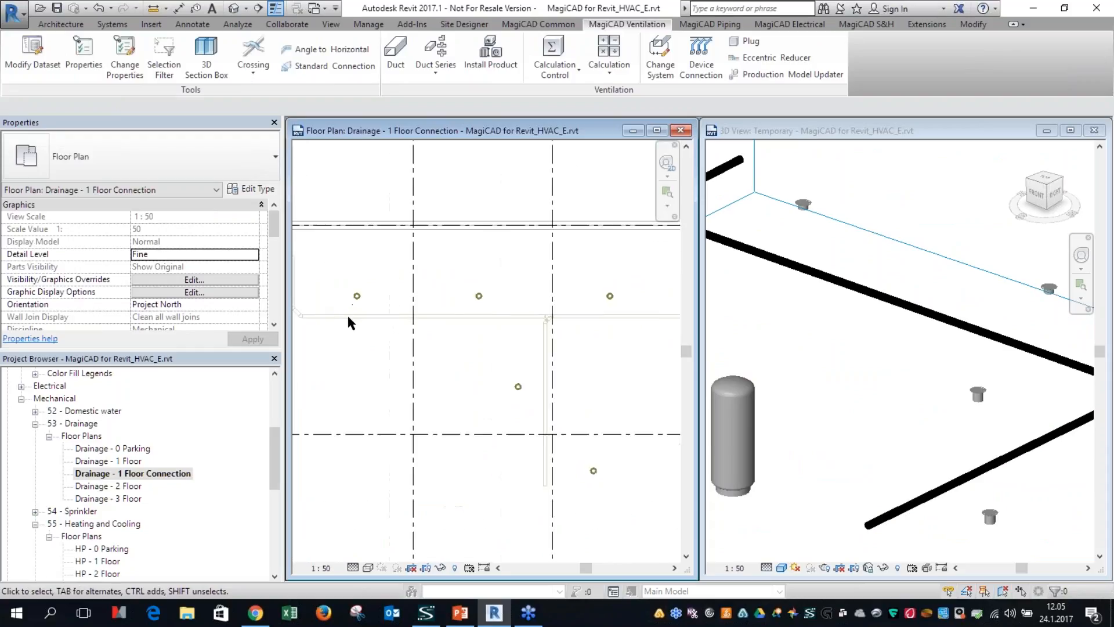
{"action": "left_click", "coordinate": [709, 23]}
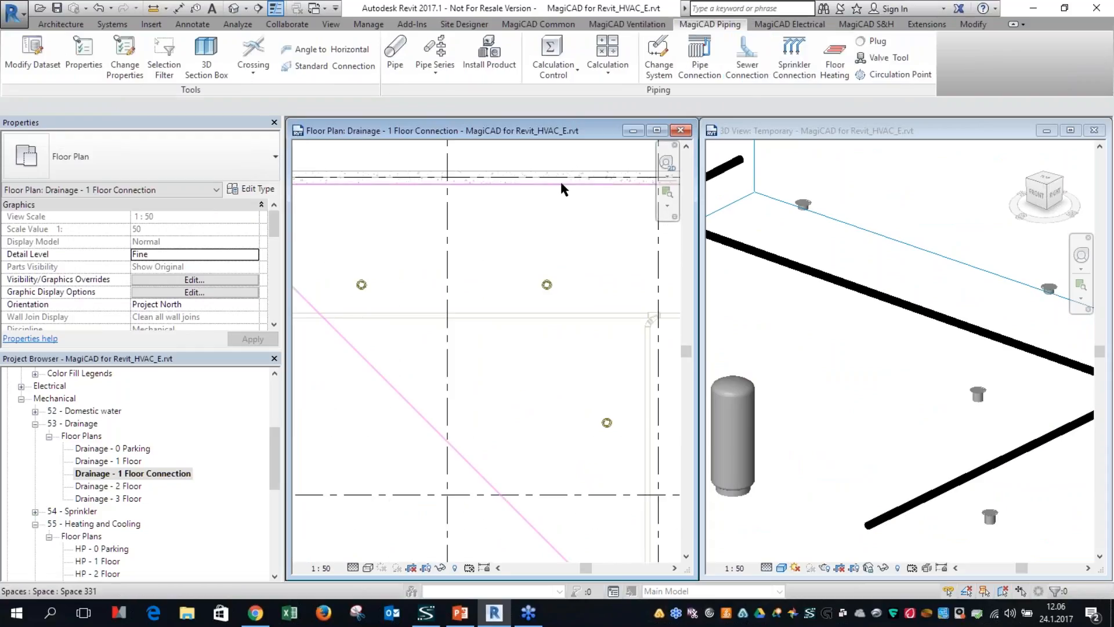
{"action": "scroll", "coordinate": [351, 288], "scroll_direction": "up", "scroll_amount": 2}
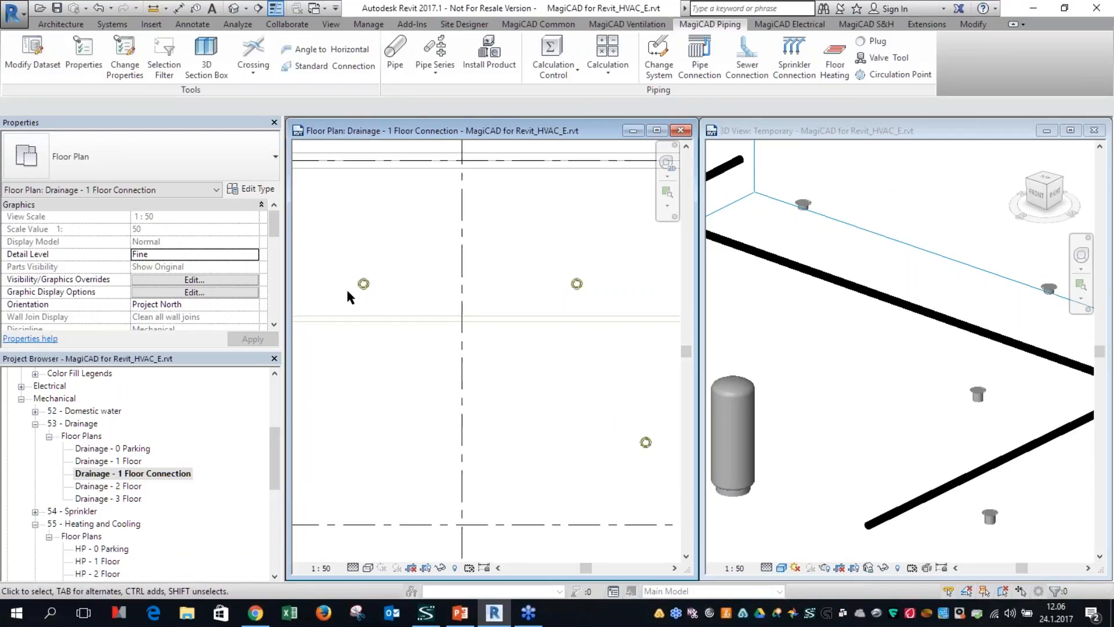
{"action": "left_click", "coordinate": [366, 282]}
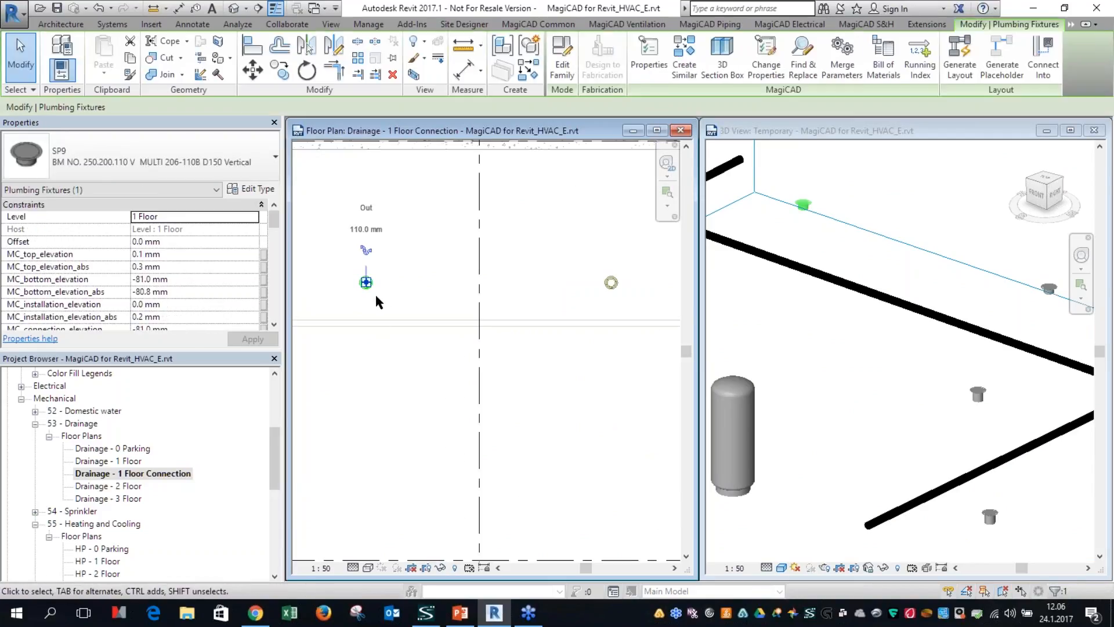
{"action": "left_click", "coordinate": [530, 351]}
Step: Run Sewer Connection from the vertical-outlet floor drain to the main sewer pipe running below it in the plan
{"action": "scroll", "coordinate": [532, 355], "scroll_direction": "down", "scroll_amount": 3}
{"action": "middle_click_drag", "start_coordinate": [519, 368], "coordinate": [518, 368]}
{"action": "scroll", "coordinate": [525, 381], "scroll_direction": "up", "scroll_amount": 1}
{"action": "scroll", "coordinate": [387, 283], "scroll_direction": "up", "scroll_amount": 1}
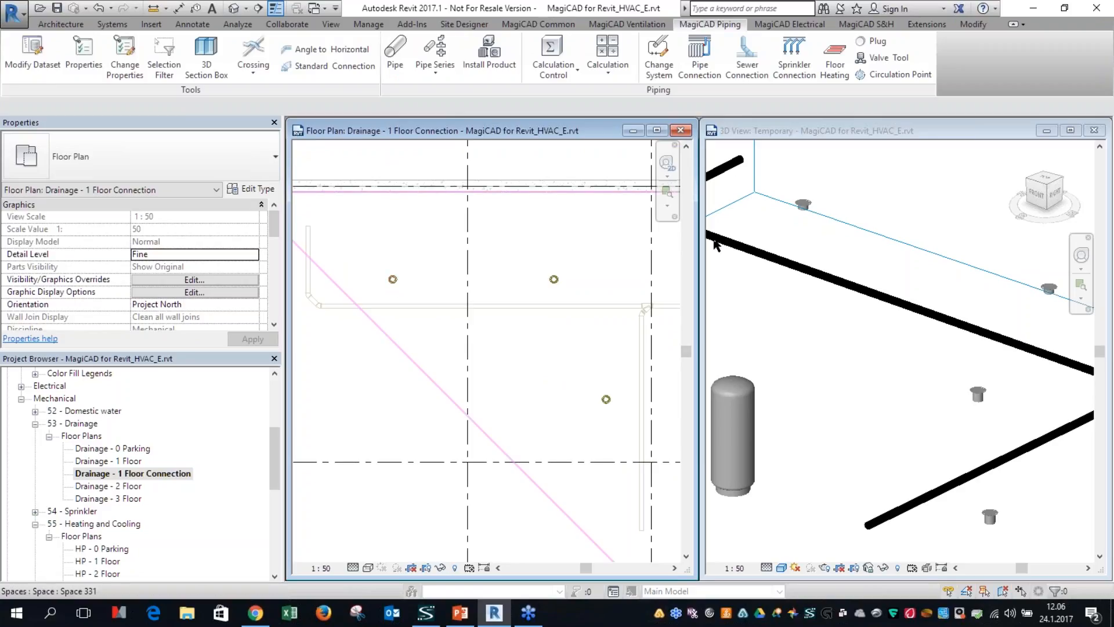
{"action": "left_click", "coordinate": [747, 65]}
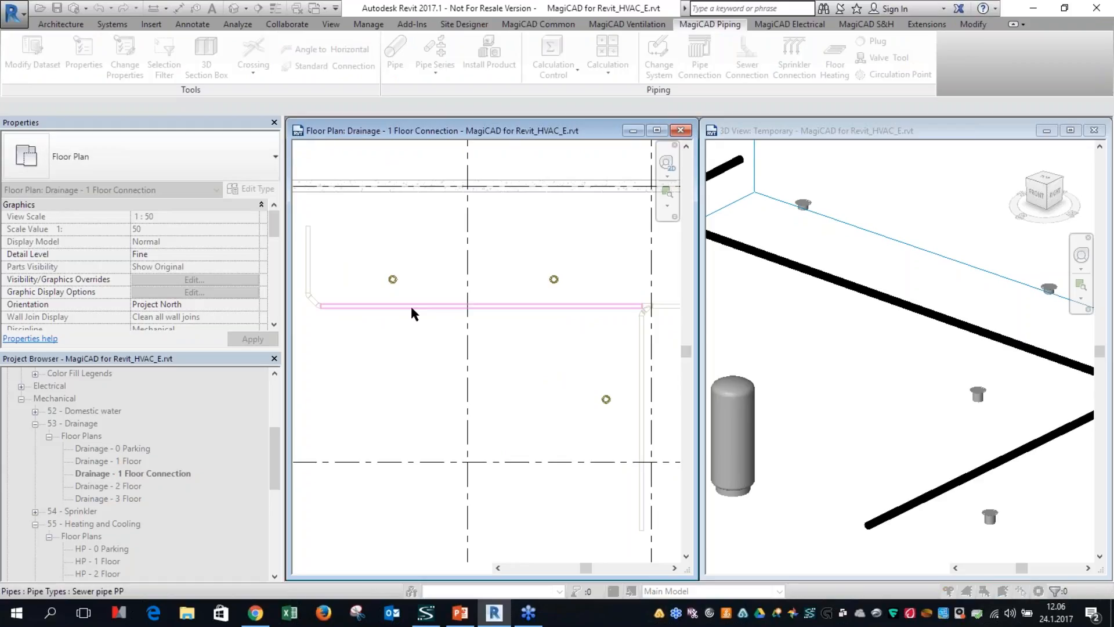
{"action": "left_click", "coordinate": [644, 309]}
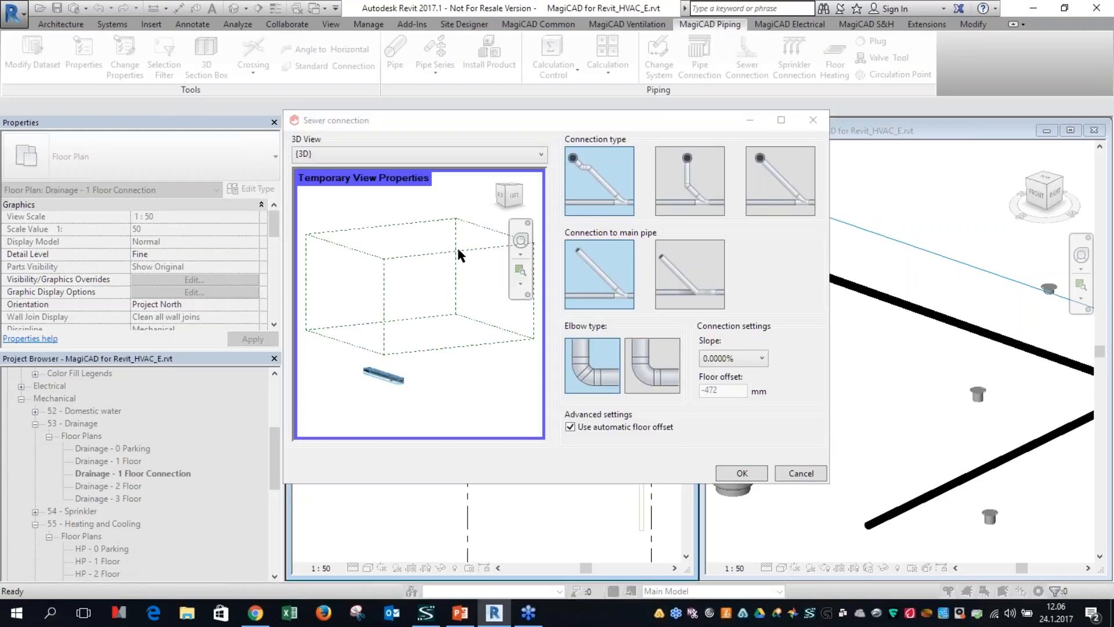
Step: Choose the connection type that drops vertically from the drain, keep the 0.0000% slope and create the sewer connection
{"action": "left_click", "coordinate": [696, 208]}
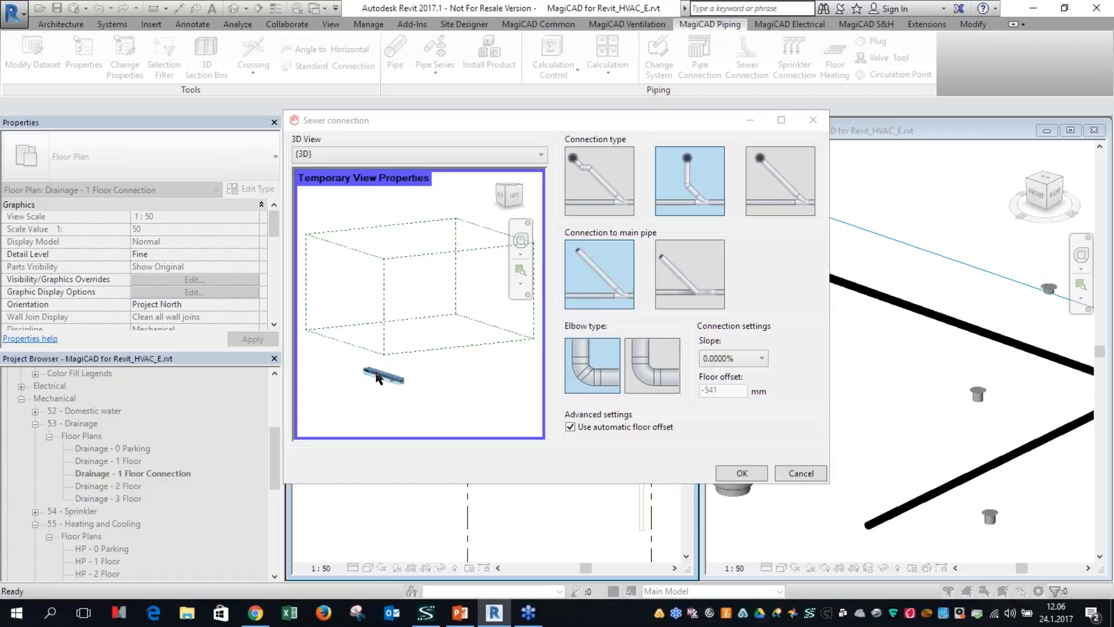
{"action": "scroll", "coordinate": [378, 399], "scroll_direction": "up", "scroll_amount": 6}
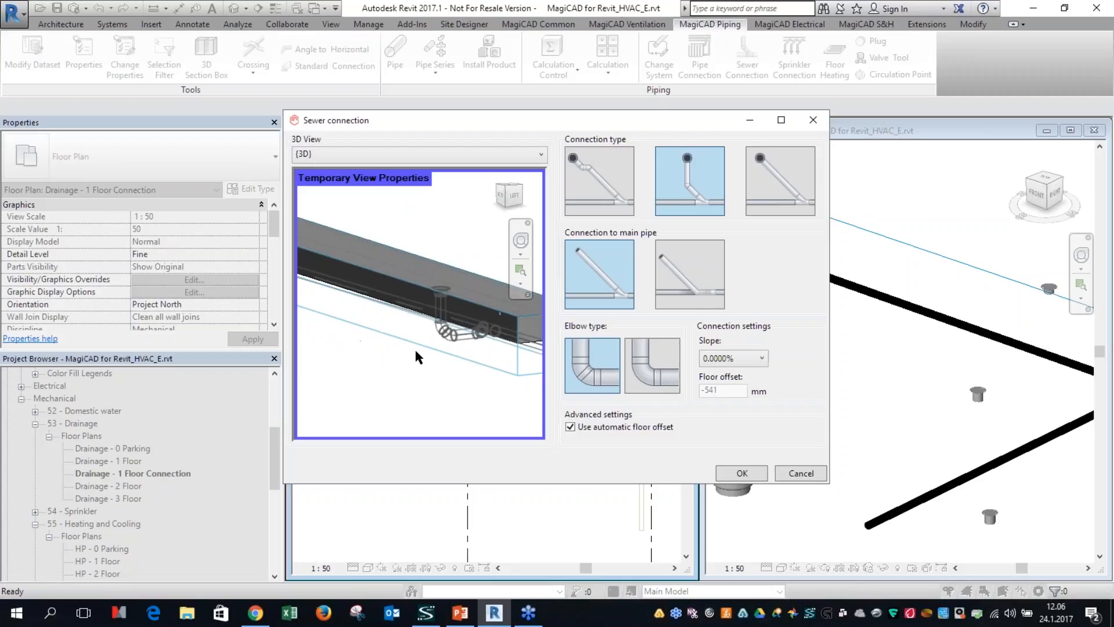
{"action": "scroll", "coordinate": [506, 363], "scroll_direction": "up", "scroll_amount": 4}
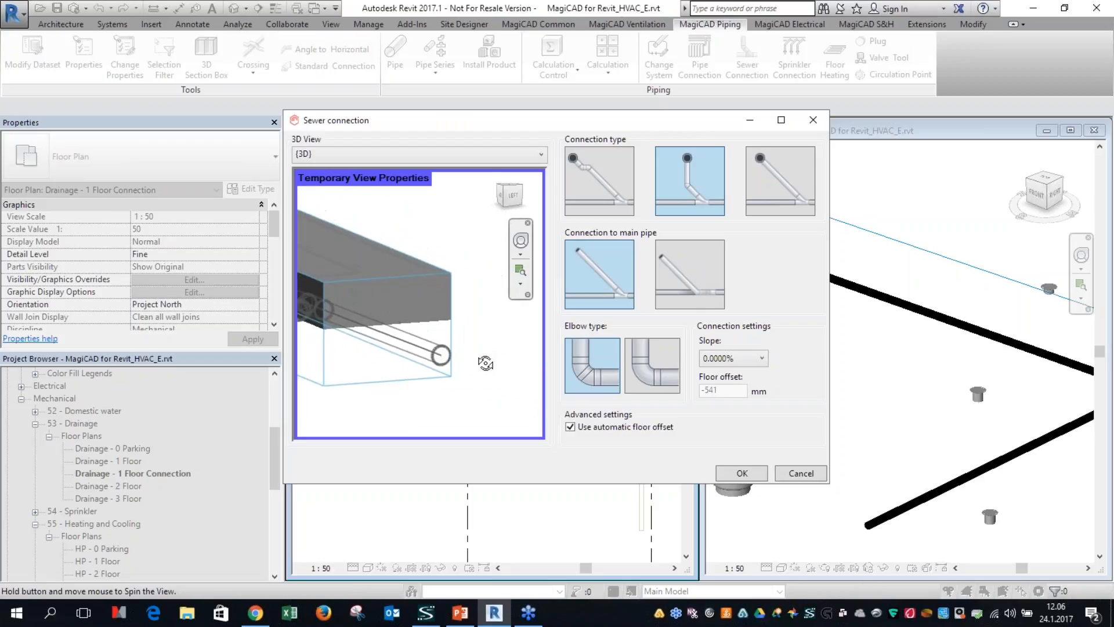
{"action": "scroll", "coordinate": [482, 347], "scroll_direction": "up", "scroll_amount": 1}
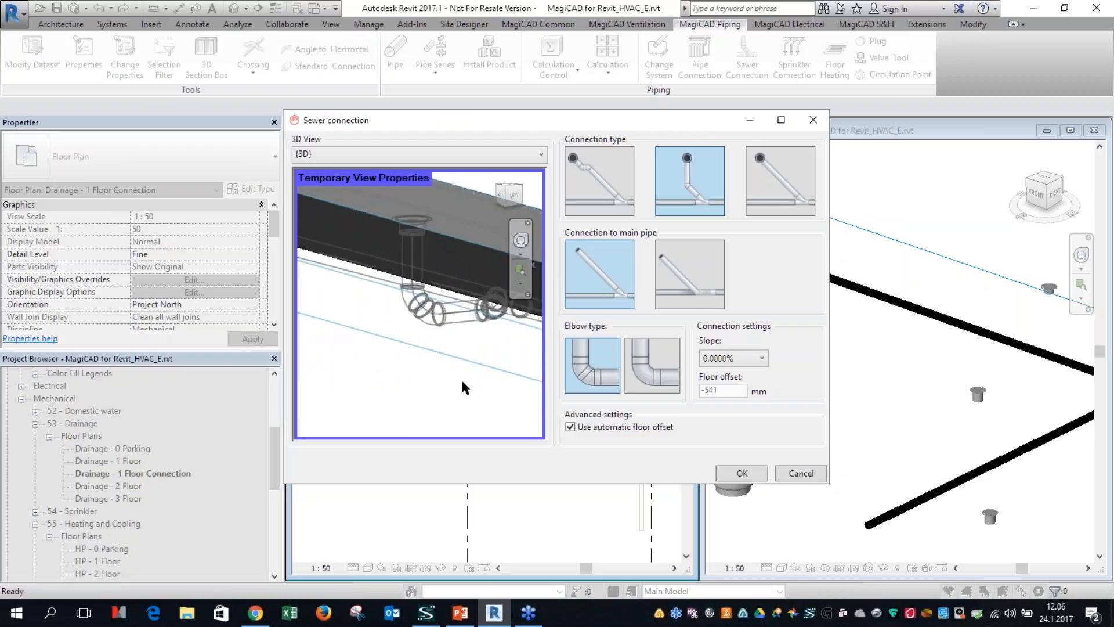
{"action": "left_click", "coordinate": [719, 359]}
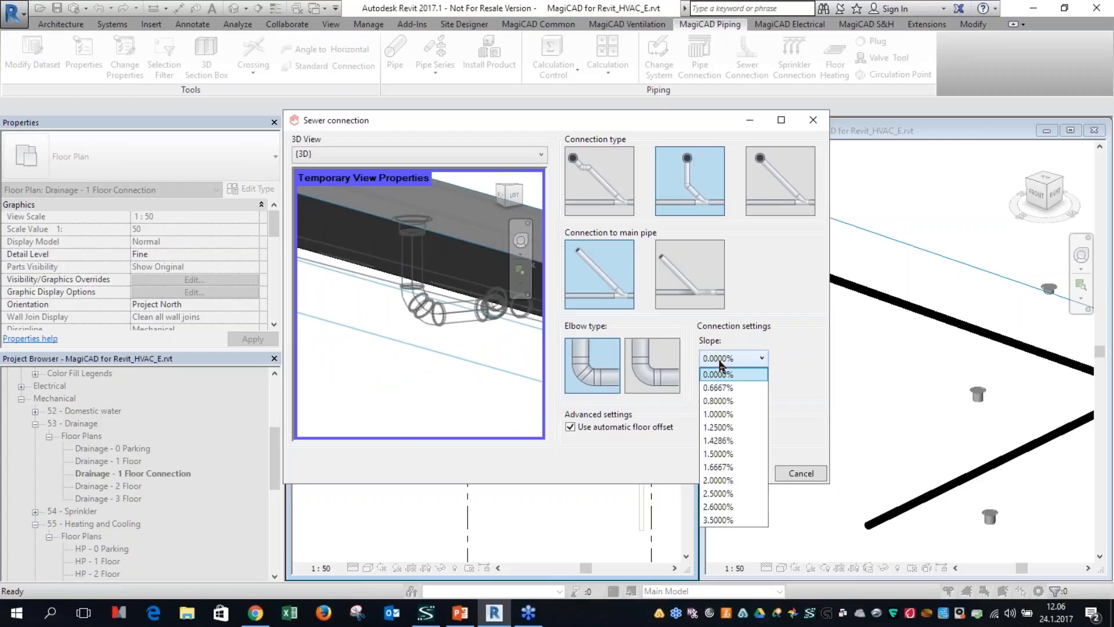
{"action": "left_click", "coordinate": [720, 360]}
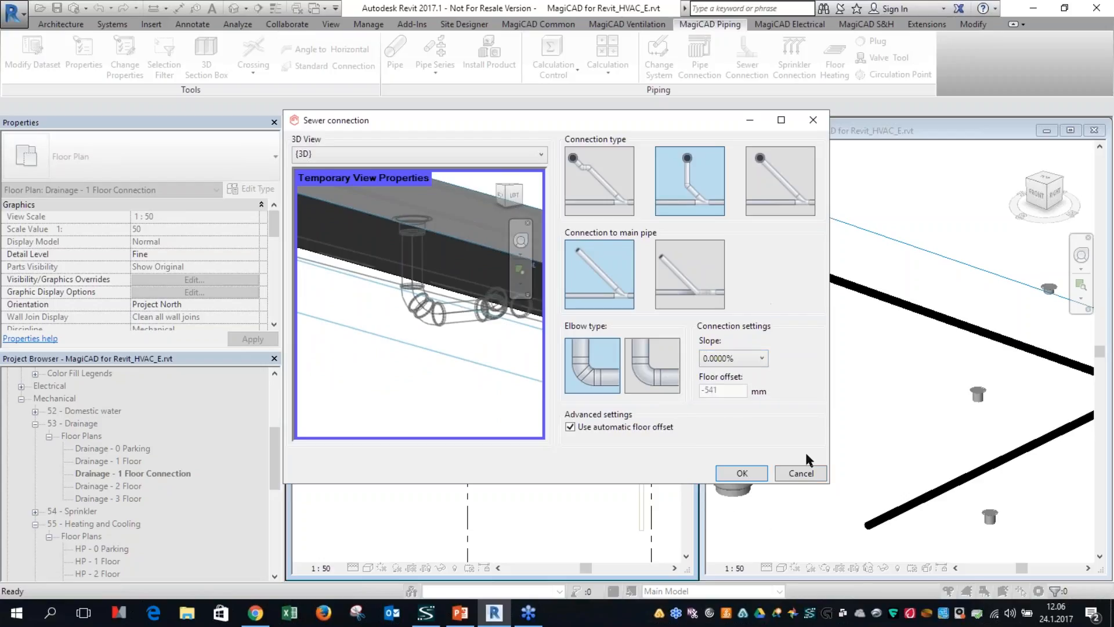
{"action": "left_click", "coordinate": [739, 474]}
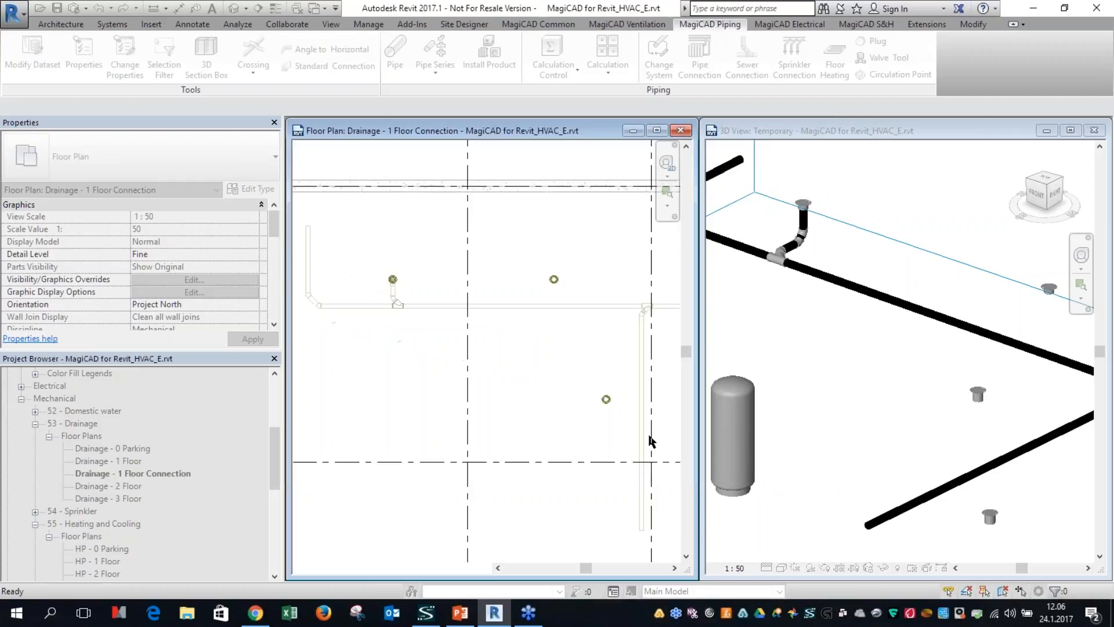
Step: Run Sewer Connection from the horizontal-outlet floor drain to the branch sewer pipe beside it
{"action": "scroll", "coordinate": [785, 241], "scroll_direction": "down", "scroll_amount": 4}
{"action": "middle_click_drag", "start_coordinate": [596, 416], "coordinate": [492, 366]}
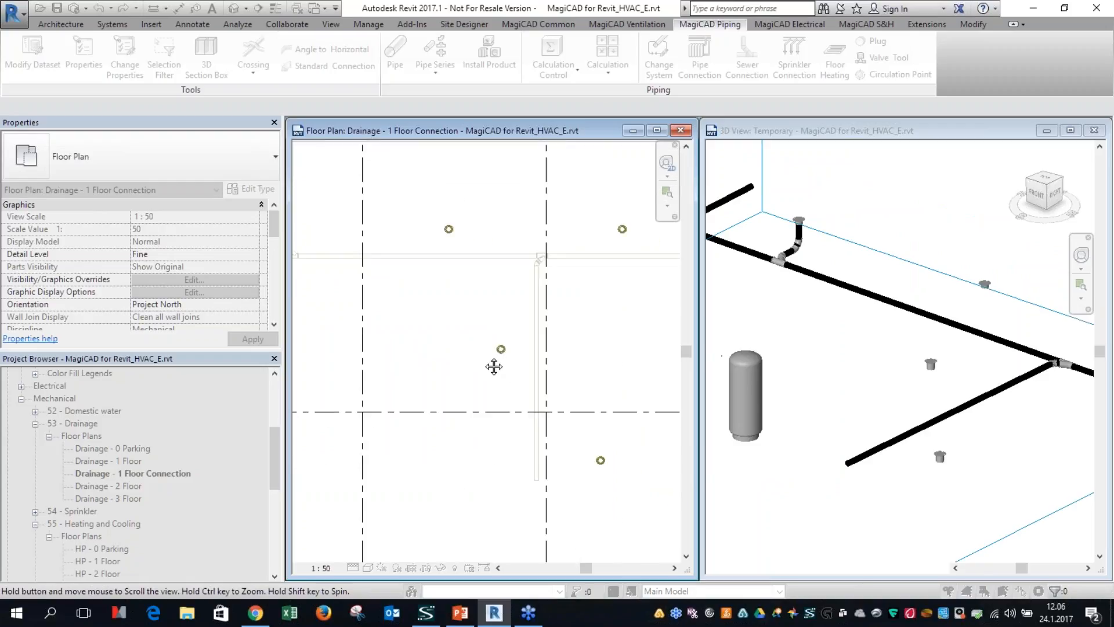
{"action": "scroll", "coordinate": [504, 363], "scroll_direction": "up", "scroll_amount": 2}
{"action": "left_click", "coordinate": [553, 329]}
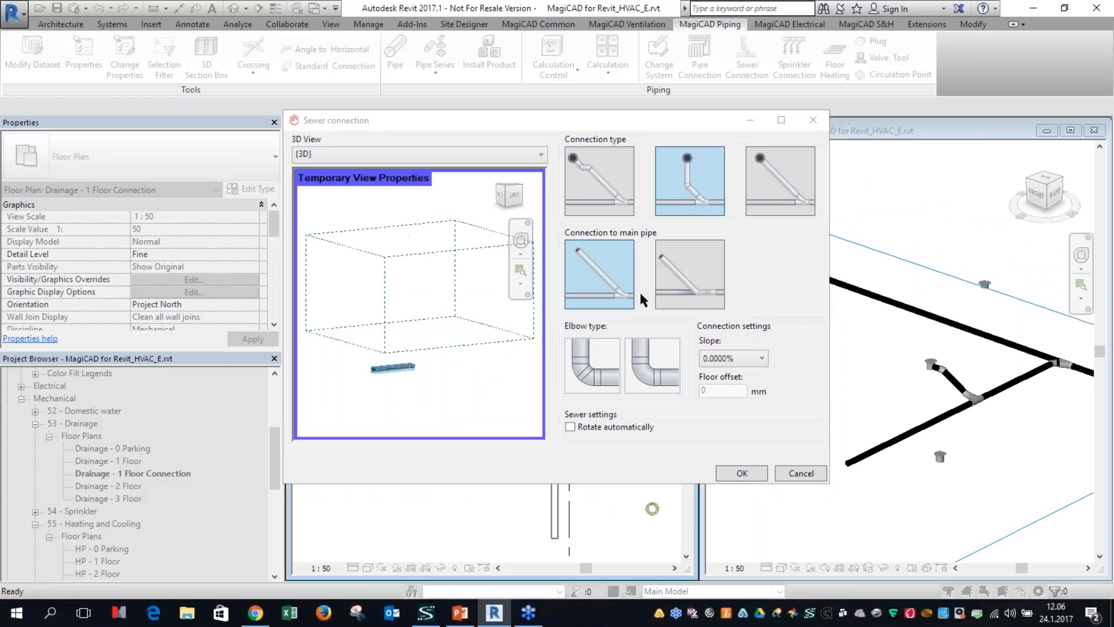
Step: Try connecting the horizontal-outlet drain with the angled main pipe connection and 0.0000% slope, without automatic rotation, after inspecting the preview
{"action": "left_click", "coordinate": [603, 278]}
{"action": "left_click", "coordinate": [596, 281]}
{"action": "scroll", "coordinate": [377, 380], "scroll_direction": "up", "scroll_amount": 8}
{"action": "middle_click_drag", "start_coordinate": [396, 336], "coordinate": [365, 321], "text": "shift"}
{"action": "scroll", "coordinate": [363, 321], "scroll_direction": "down", "scroll_amount": 3}
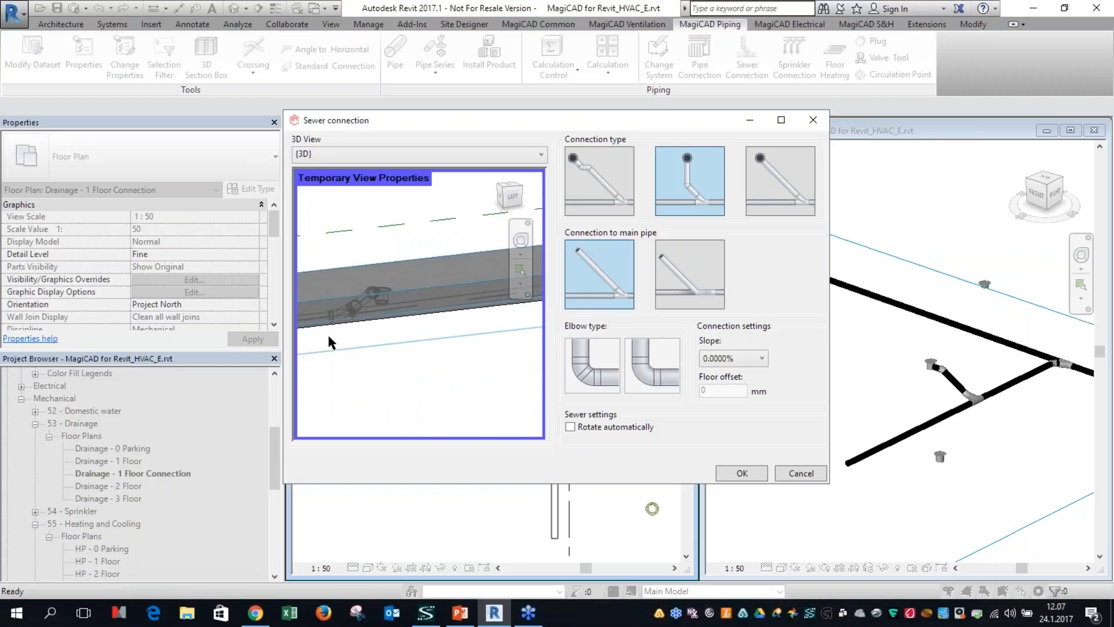
{"action": "middle_click_drag", "start_coordinate": [367, 360], "coordinate": [488, 250], "text": "shift"}
{"action": "scroll", "coordinate": [444, 299], "scroll_direction": "up", "scroll_amount": 2}
{"action": "scroll", "coordinate": [444, 298], "scroll_direction": "up", "scroll_amount": 1}
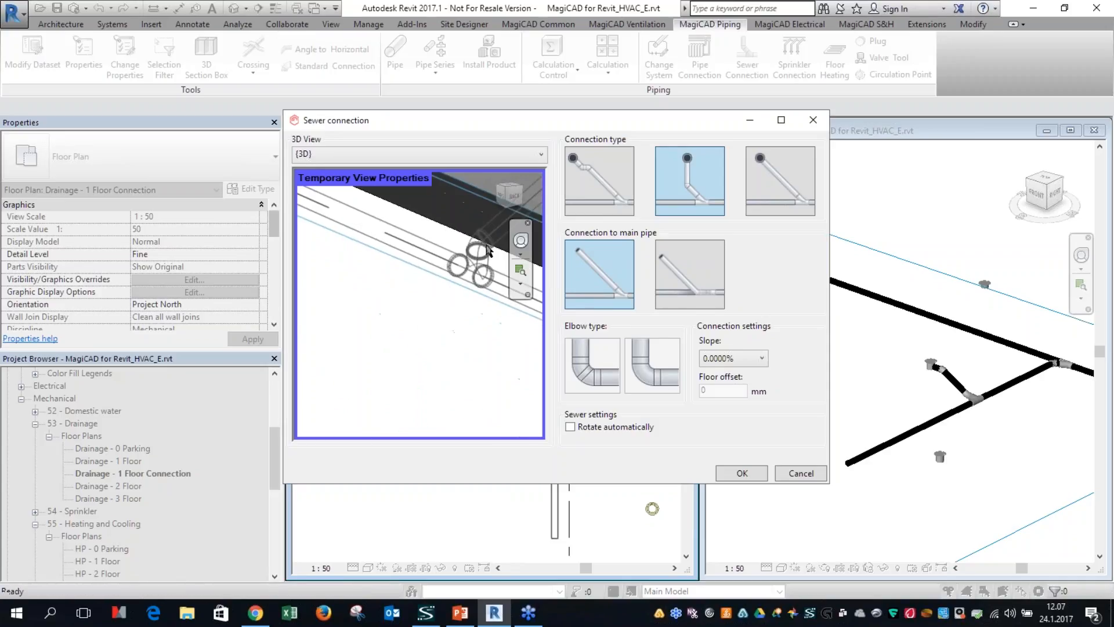
{"action": "left_click", "coordinate": [966, 400]}
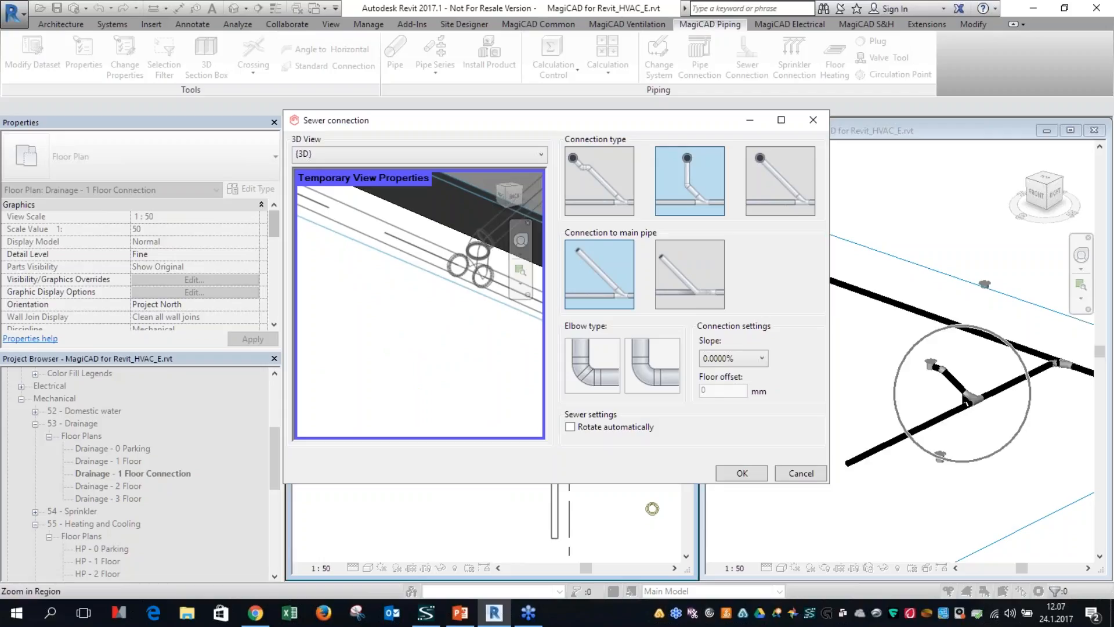
{"action": "left_click", "coordinate": [741, 473]}
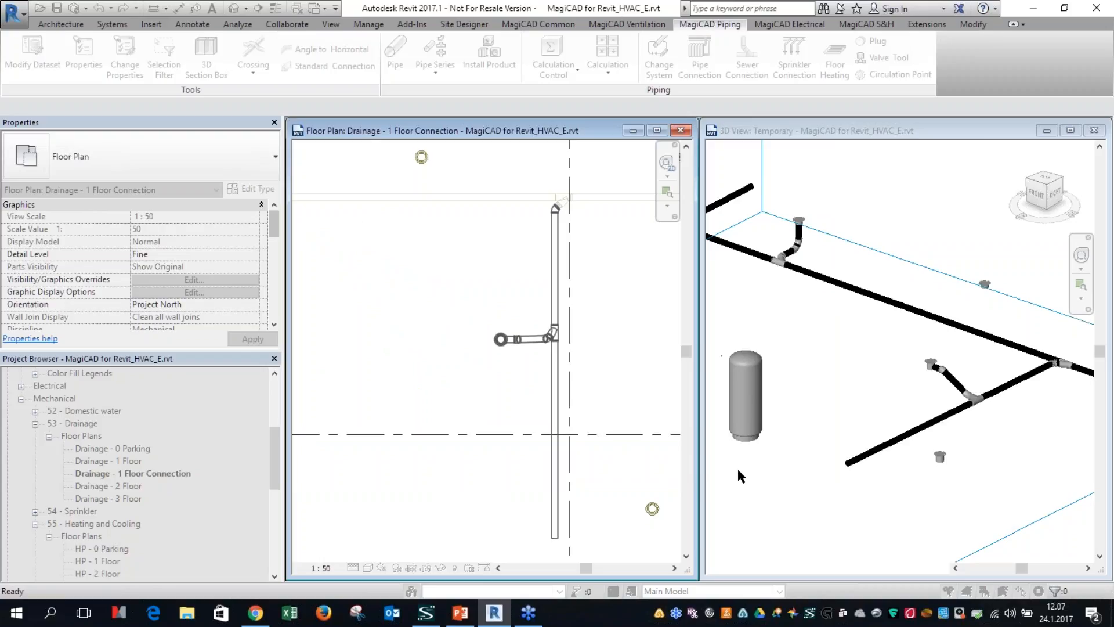
Step: Inspect the resulting fittings in 3D, end the command and undo the last sewer connection
{"action": "scroll", "coordinate": [966, 407], "scroll_direction": "up", "scroll_amount": 5}
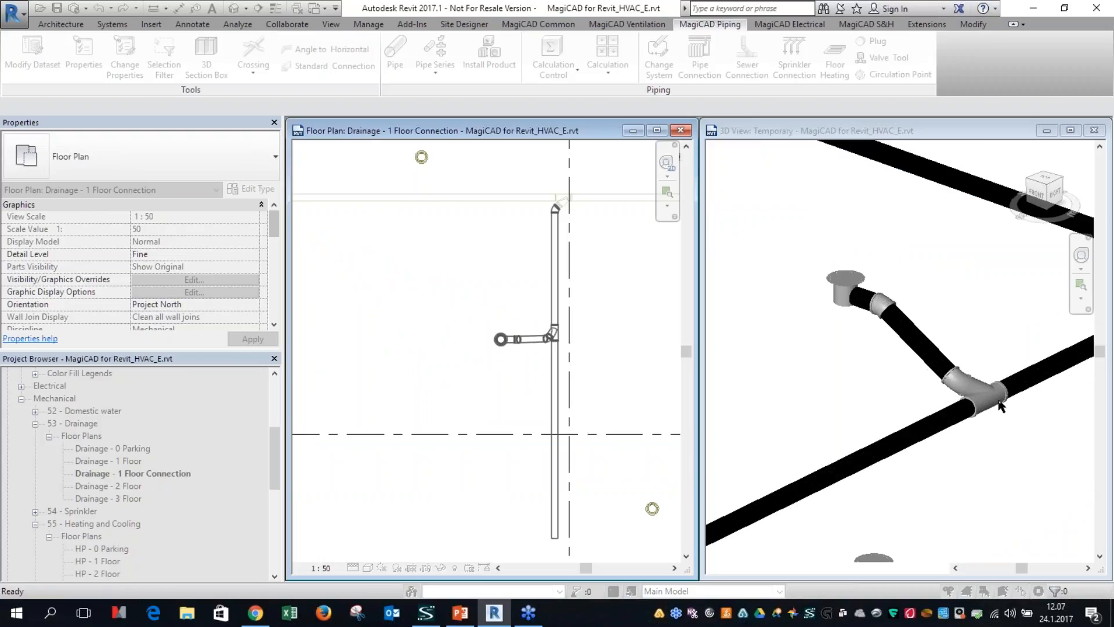
{"action": "key", "text": "Escape"}
{"action": "key", "text": "ctrl+z"}
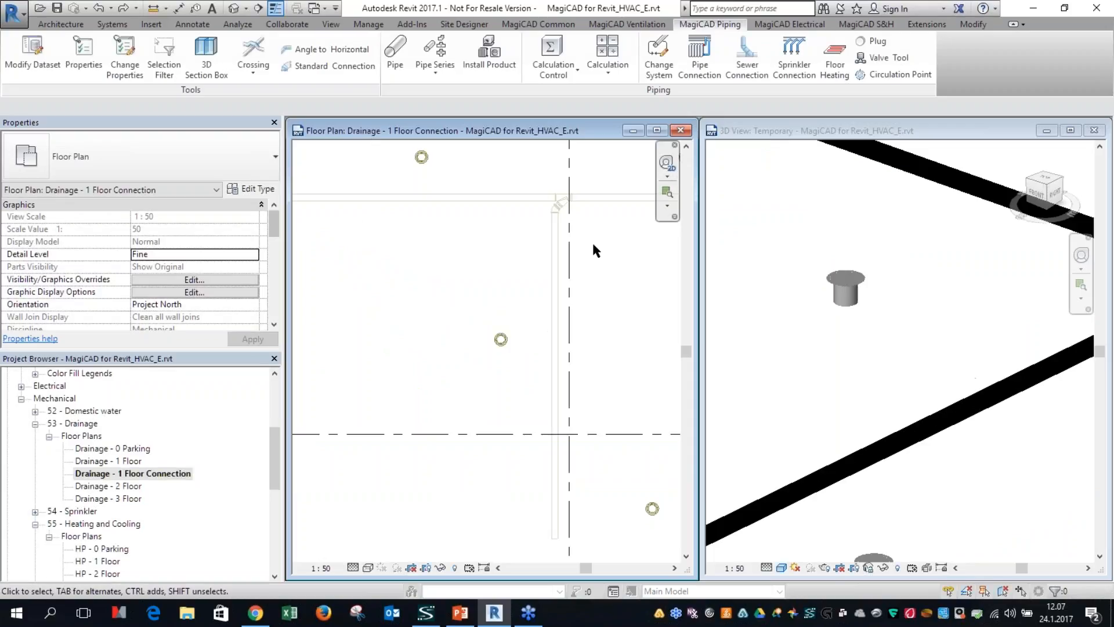
Step: Connect the horizontal-outlet floor drain to the branch sewer pipe using the tilted-branch main pipe connection, 0.0000% slope and no automatic rotation
{"action": "left_click", "coordinate": [722, 68]}
{"action": "left_click", "coordinate": [507, 339]}
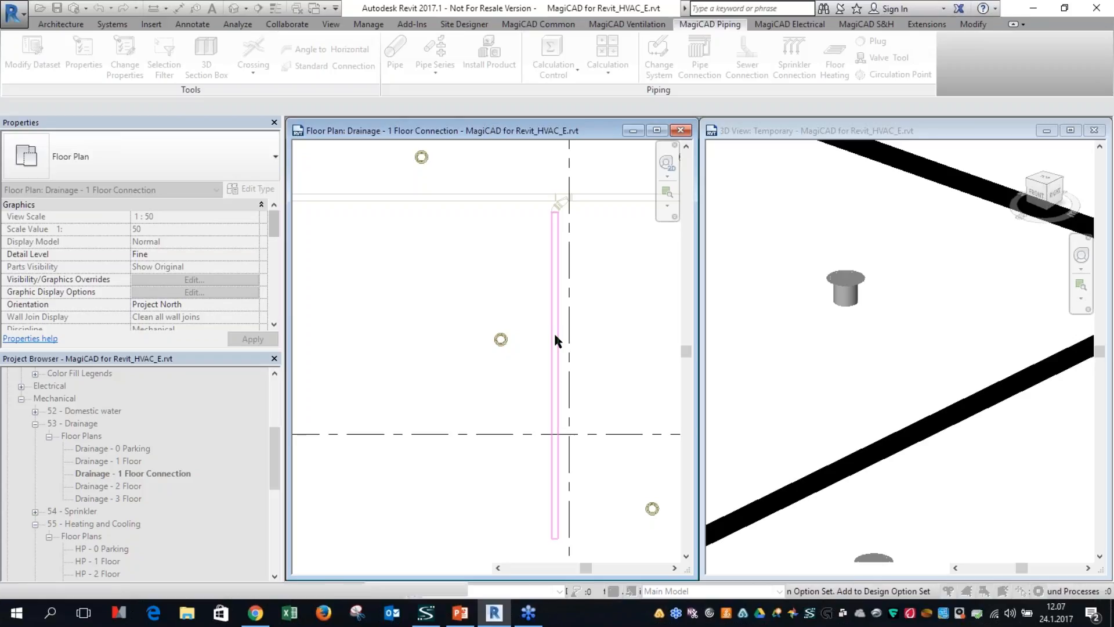
{"action": "left_click", "coordinate": [553, 332]}
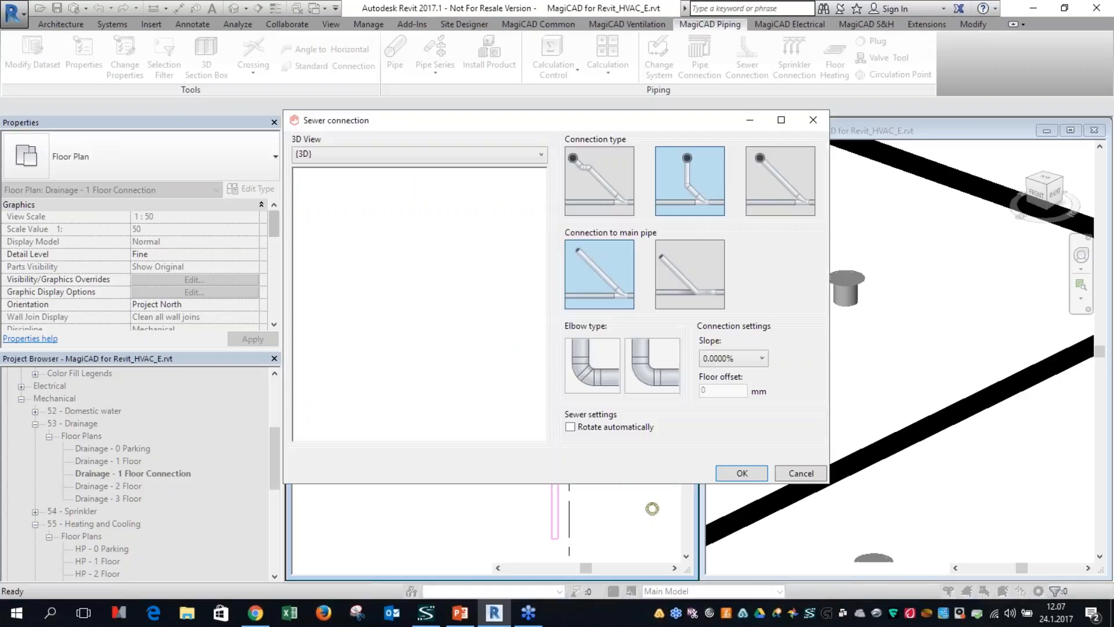
{"action": "left_click", "coordinate": [680, 285]}
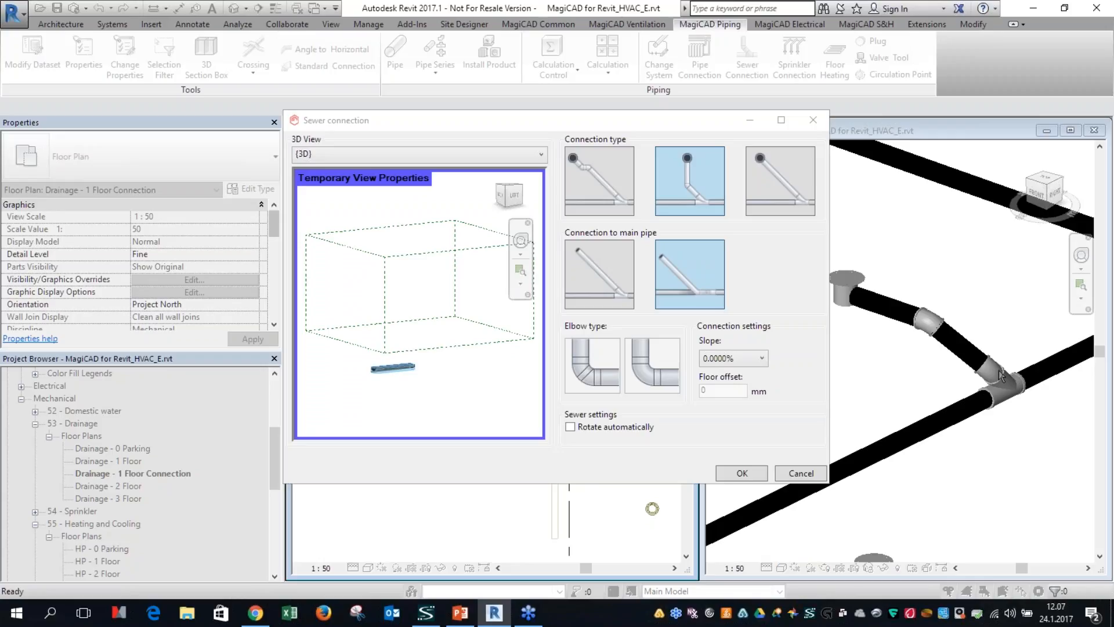
{"action": "left_click", "coordinate": [738, 473]}
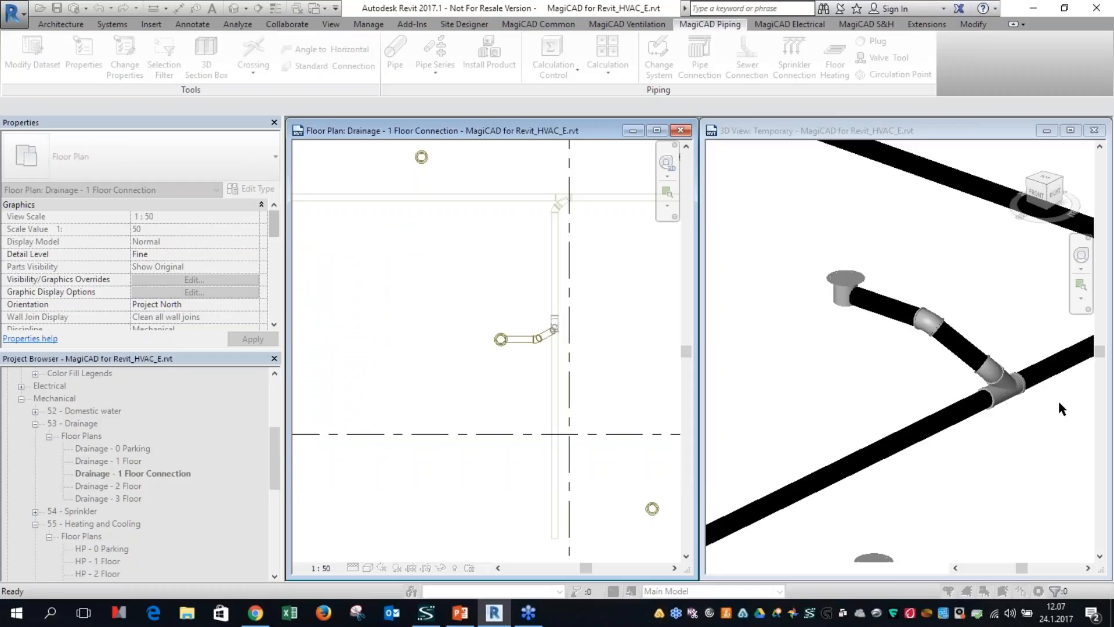
{"action": "middle_click_drag", "start_coordinate": [1039, 394], "coordinate": [1019, 411], "text": "shift"}
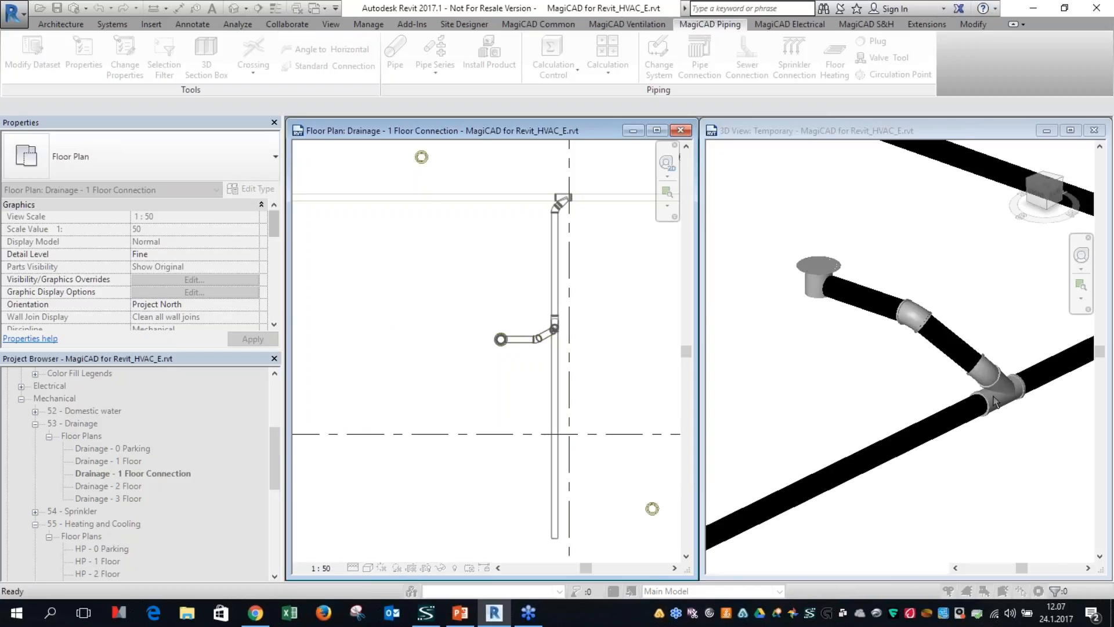
{"action": "left_click", "coordinate": [1005, 446]}
{"action": "left_click", "coordinate": [987, 375]}
{"action": "middle_click_drag", "start_coordinate": [986, 374], "coordinate": [951, 467], "text": "shift"}
{"action": "key", "text": "Escape"}
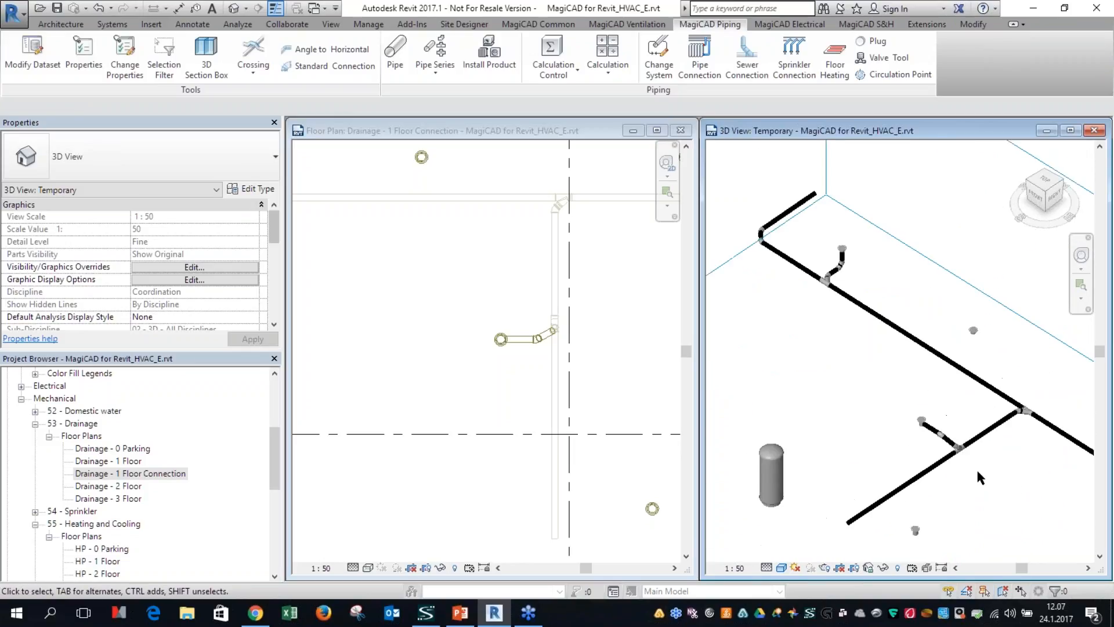
Step: Inspect the product properties and 3D preview of the BM NO. 210.200.110 V floor drain beside the main sewer pipe
{"action": "scroll", "coordinate": [952, 473], "scroll_direction": "up", "scroll_amount": 5}
{"action": "left_click", "coordinate": [592, 353]}
{"action": "middle_click_drag", "start_coordinate": [592, 353], "coordinate": [361, 479]}
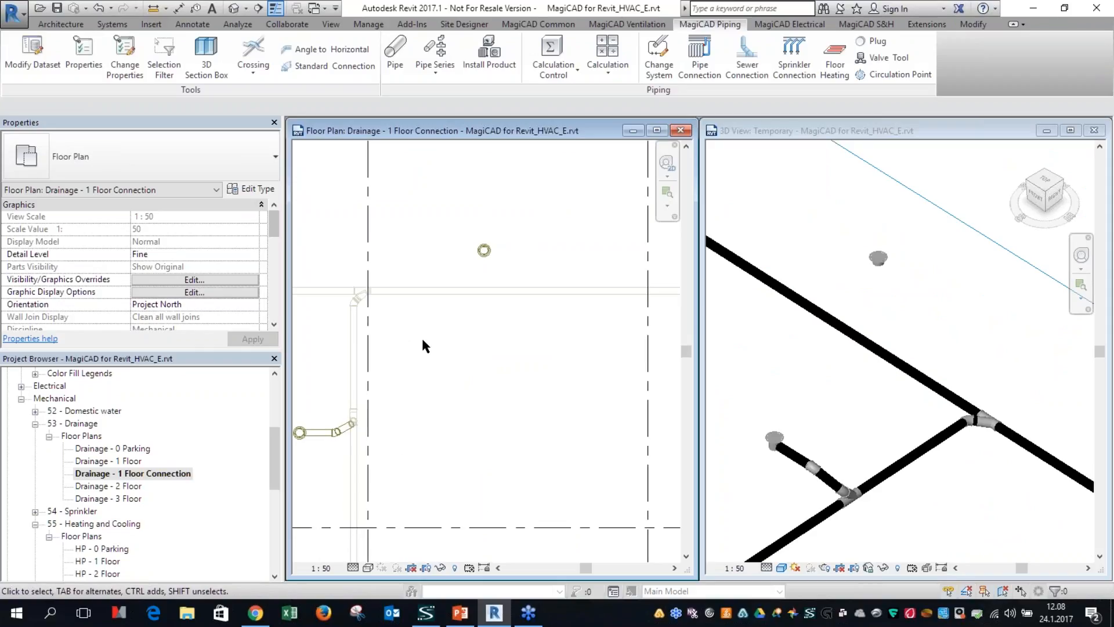
{"action": "left_click", "coordinate": [485, 250]}
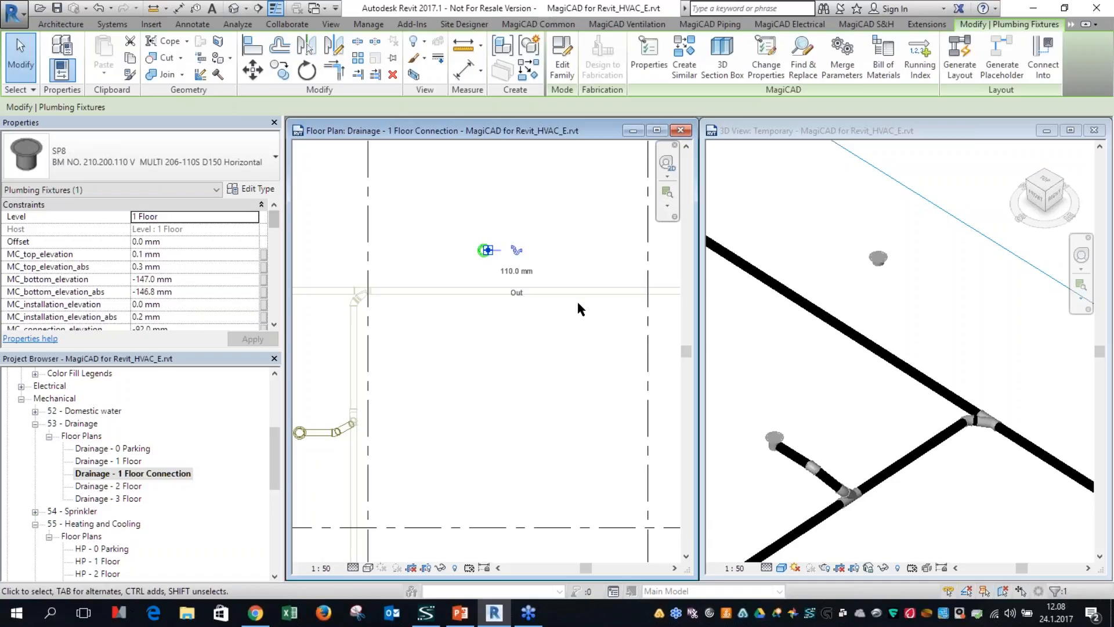
{"action": "key", "text": "Escape"}
{"action": "scroll", "coordinate": [471, 259], "scroll_direction": "up", "scroll_amount": 2}
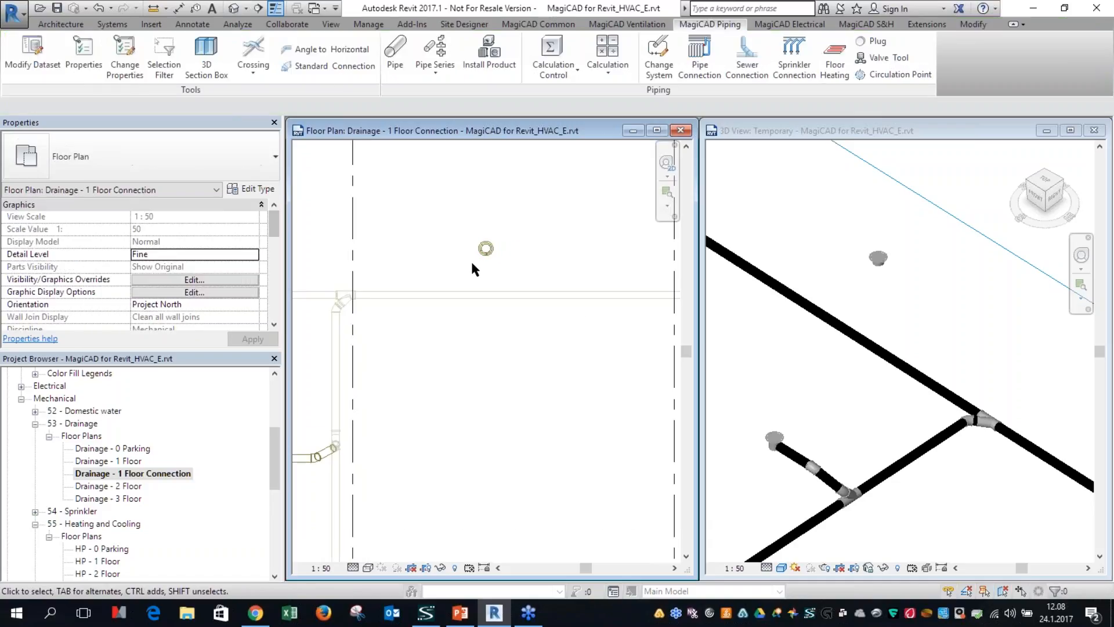
{"action": "left_click", "coordinate": [489, 242]}
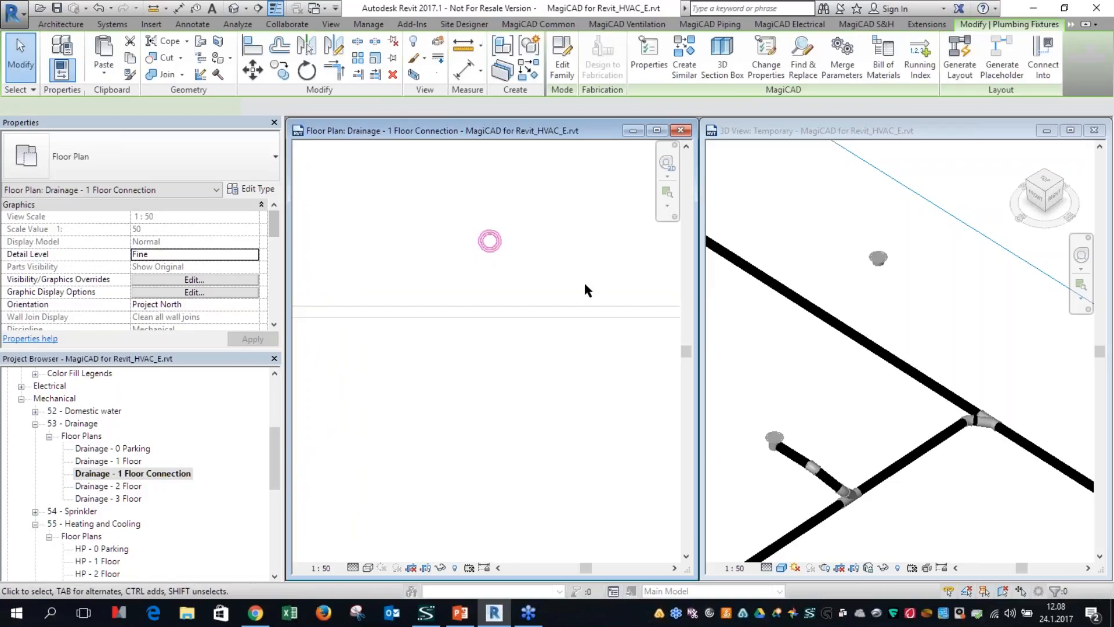
{"action": "left_click", "coordinate": [649, 58]}
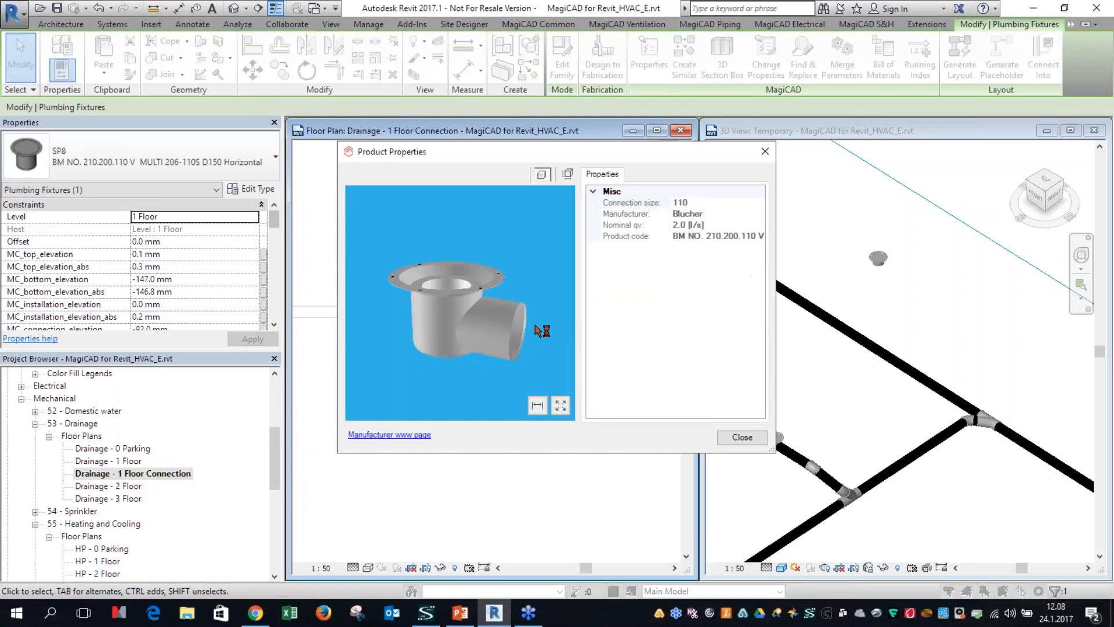
{"action": "left_click_drag", "start_coordinate": [553, 329], "coordinate": [503, 324]}
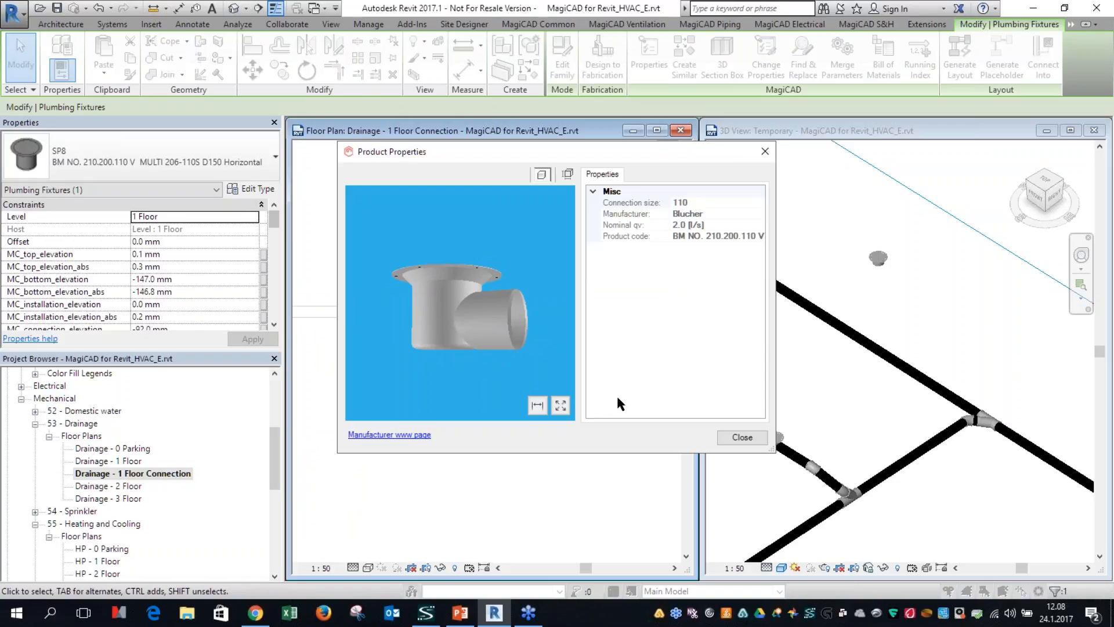
{"action": "left_click", "coordinate": [743, 439]}
{"action": "left_click", "coordinate": [469, 276]}
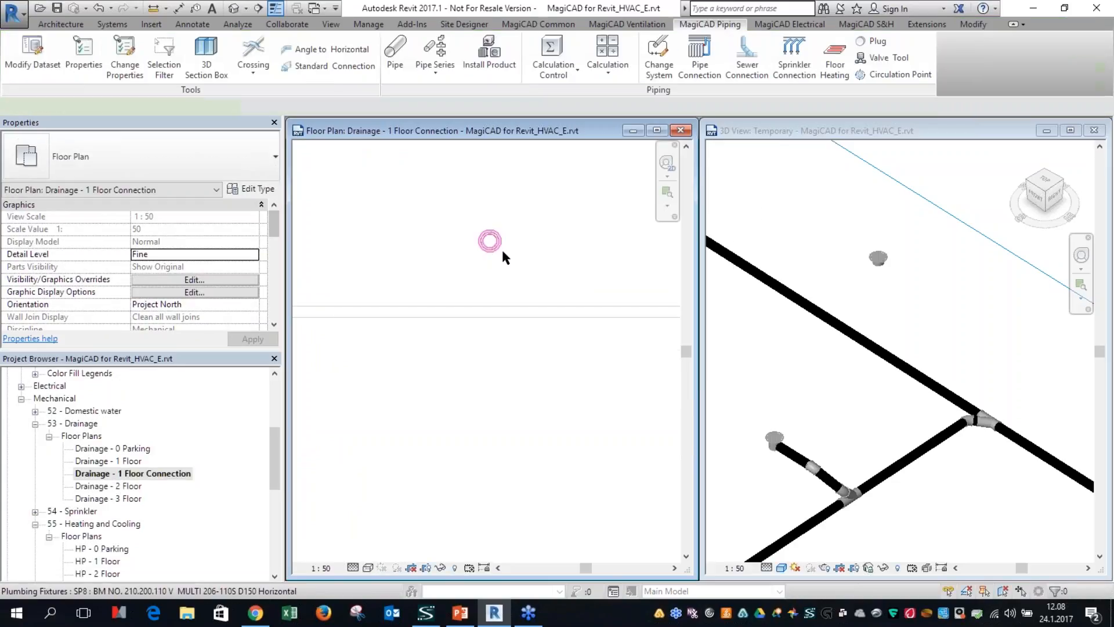
{"action": "left_click", "coordinate": [503, 256]}
{"action": "scroll", "coordinate": [516, 247], "scroll_direction": "up", "scroll_amount": 2}
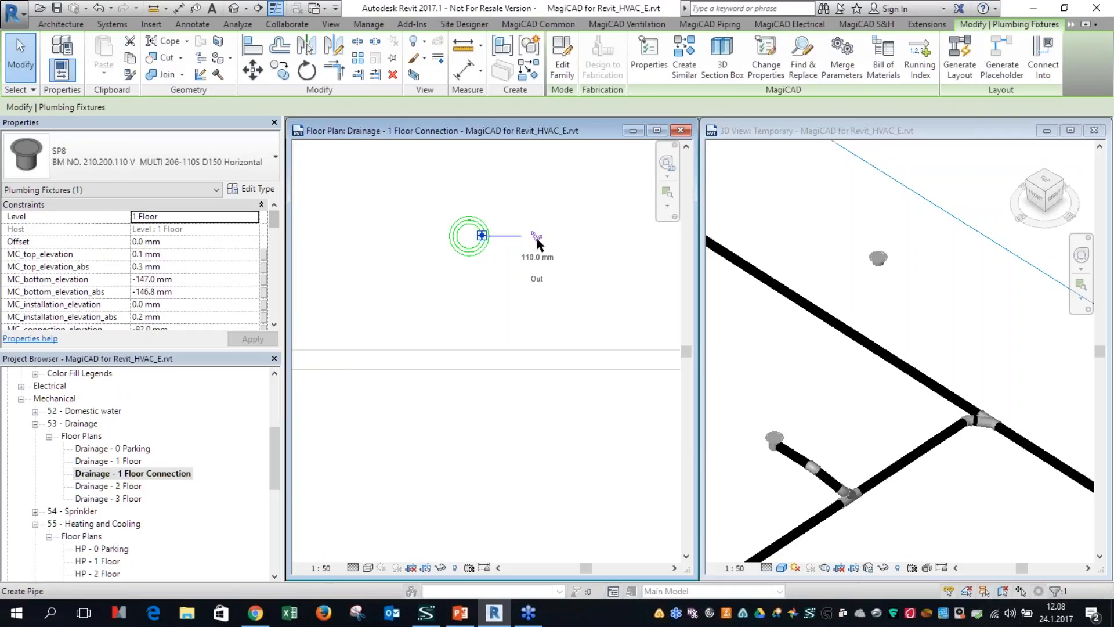
{"action": "left_click", "coordinate": [537, 238]}
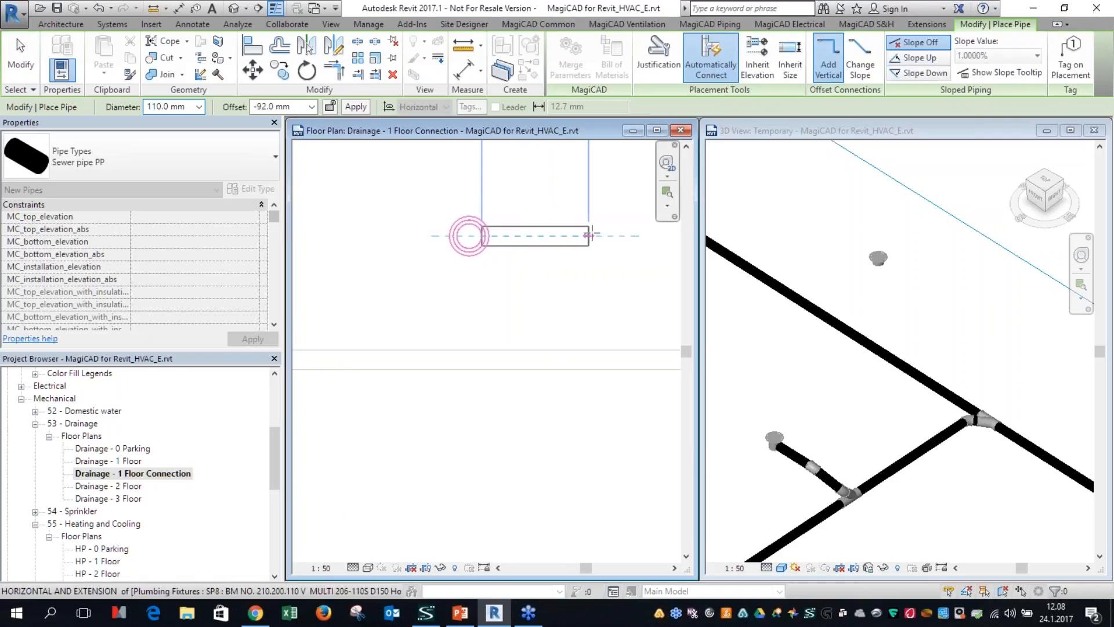
{"action": "key", "text": "Escape"}
{"action": "key", "text": "Escape"}
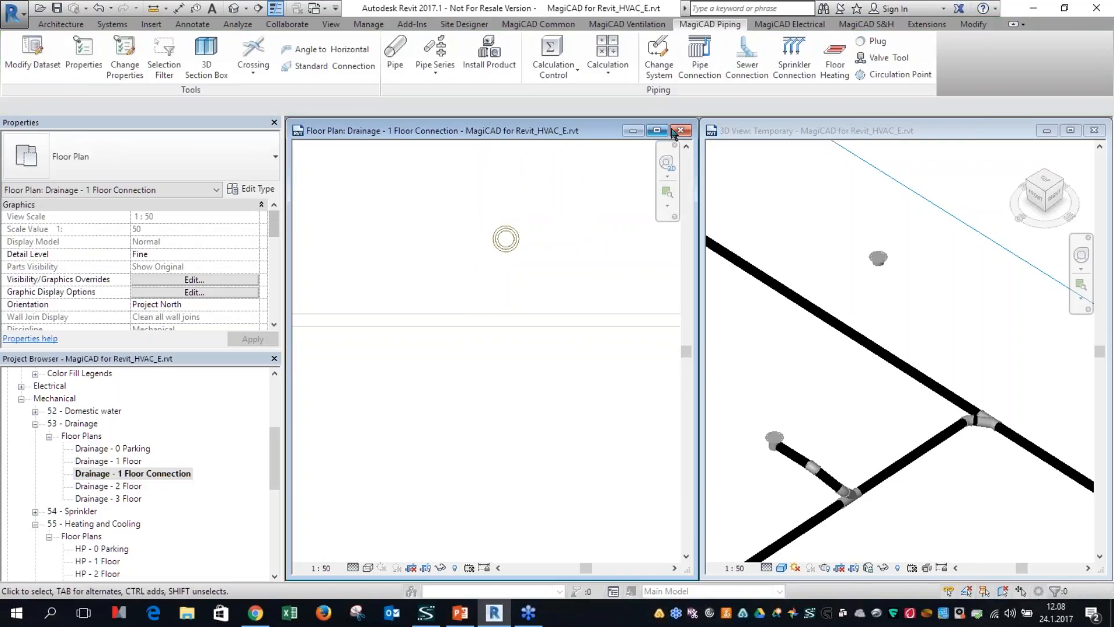
Step: Run Sewer Connection from the floor drain to the main sewer pipe below it and examine the connection preview
{"action": "left_click", "coordinate": [747, 58]}
{"action": "left_click", "coordinate": [517, 243]}
{"action": "left_click", "coordinate": [538, 308]}
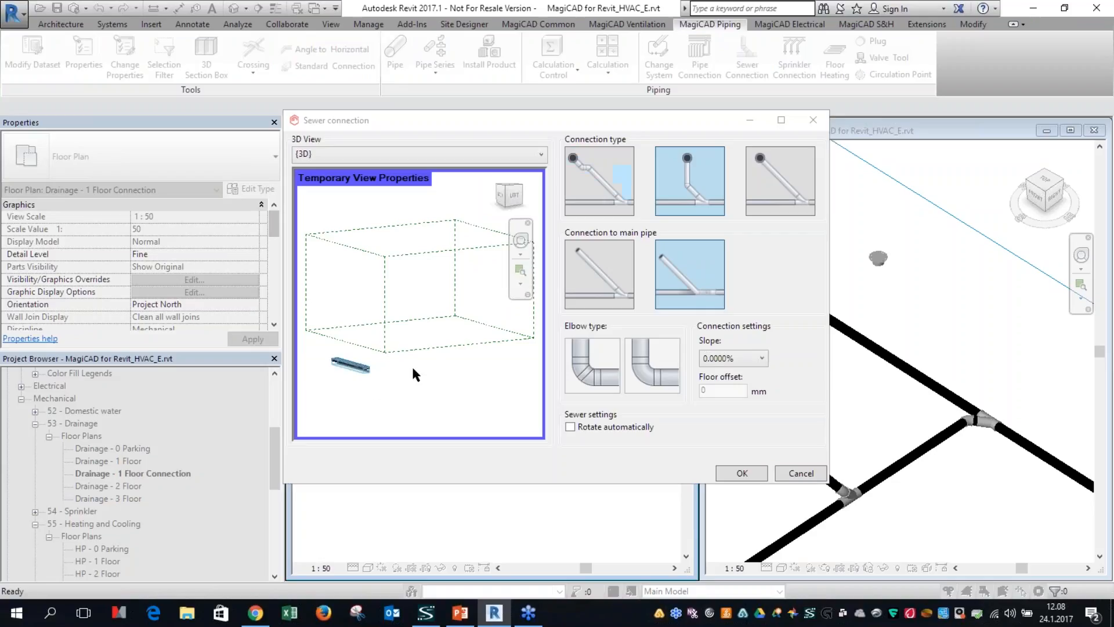
{"action": "scroll", "coordinate": [346, 391], "scroll_direction": "up", "scroll_amount": 4}
{"action": "scroll", "coordinate": [434, 296], "scroll_direction": "down", "scroll_amount": 3}
{"action": "scroll", "coordinate": [444, 242], "scroll_direction": "up", "scroll_amount": 6}
{"action": "mouse_move", "coordinate": [383, 264]}
{"action": "middle_mouse_down", "text": "shift"}
{"action": "mouse_move", "coordinate": [388, 294]}
{"action": "mouse_move", "coordinate": [381, 273]}
{"action": "mouse_move", "coordinate": [396, 251]}
{"action": "middle_mouse_up", "text": "shift"}
{"action": "scroll", "coordinate": [399, 270], "scroll_direction": "down", "scroll_amount": 3}
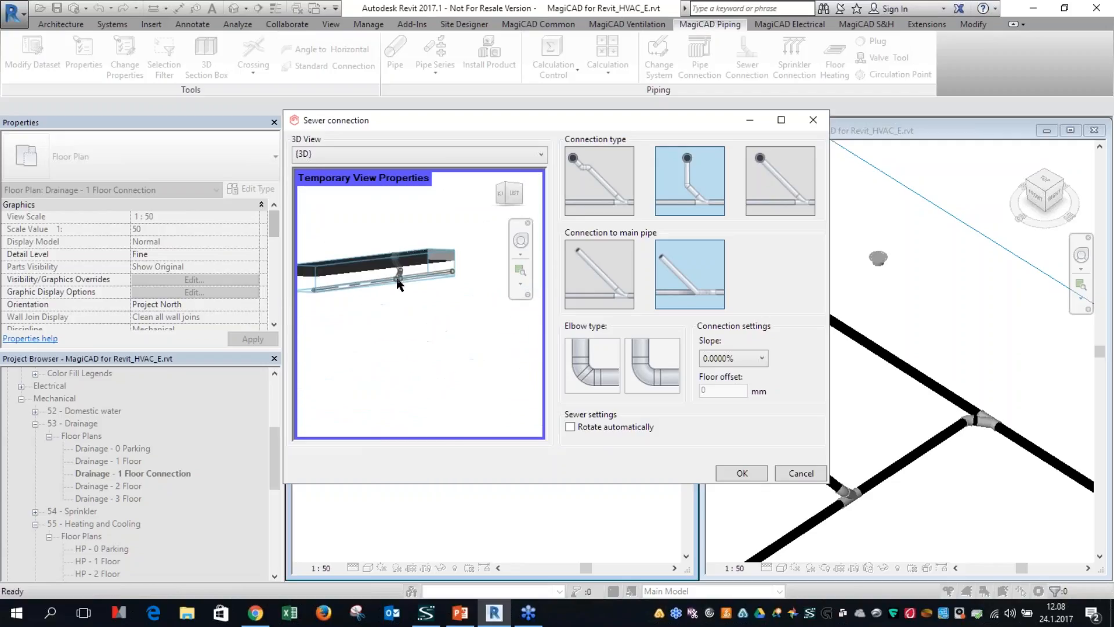
Step: Switch the sewer connection preview to the Temporary 3D view and examine the proposed connection at the drain and main pipe
{"action": "left_click", "coordinate": [387, 155]}
{"action": "scroll", "coordinate": [351, 346], "scroll_direction": "down", "scroll_amount": 2}
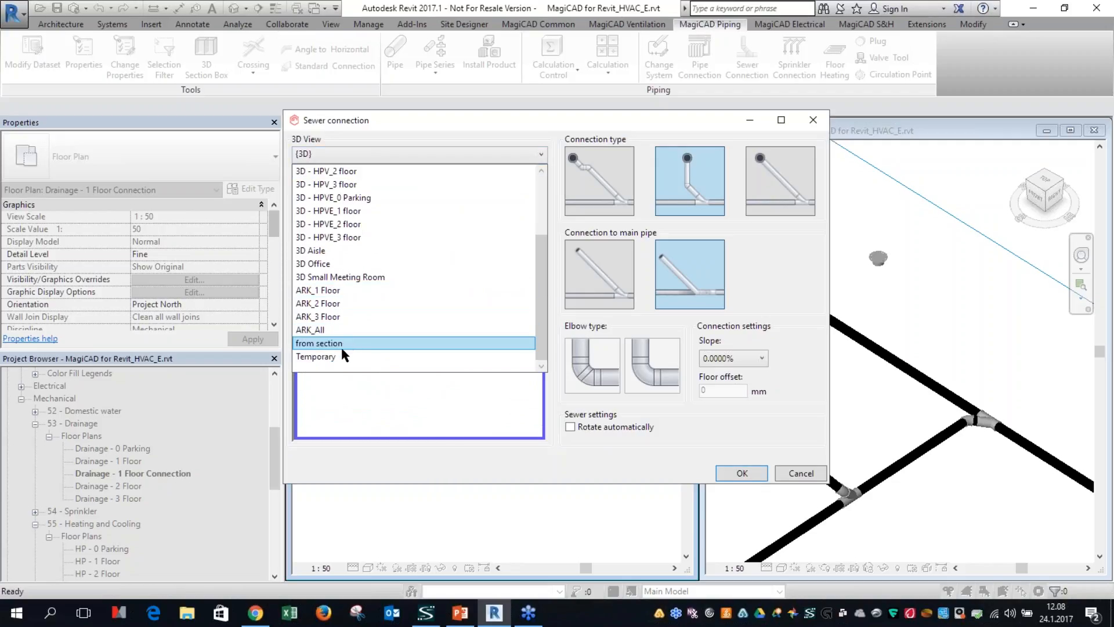
{"action": "left_click", "coordinate": [341, 361]}
{"action": "middle_click_drag", "start_coordinate": [380, 267], "coordinate": [369, 215], "text": "shift"}
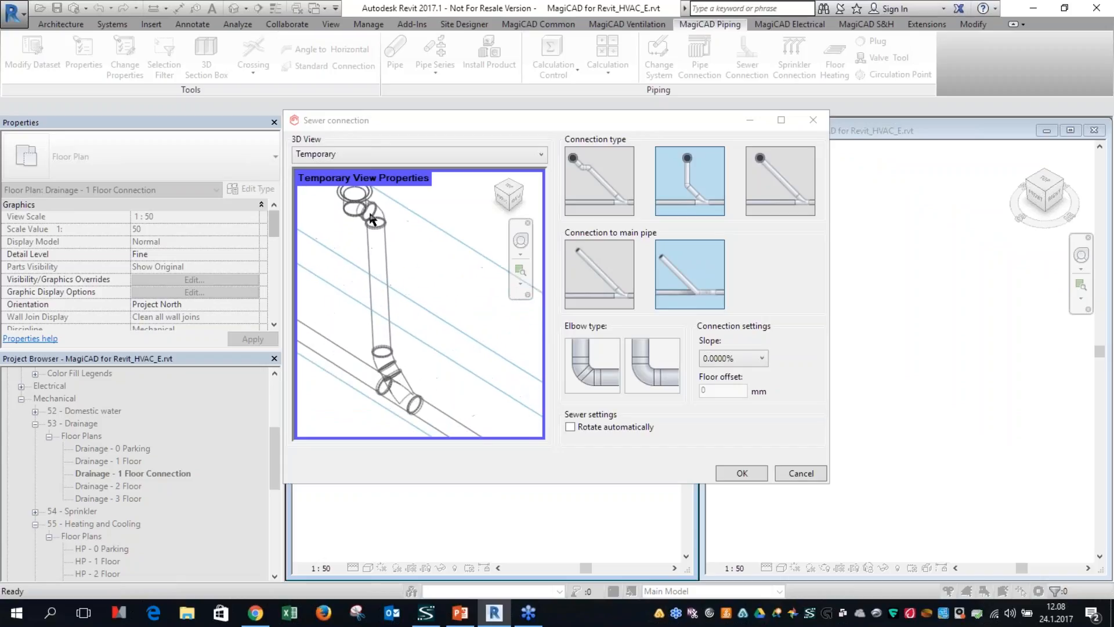
{"action": "scroll", "coordinate": [363, 233], "scroll_direction": "down", "scroll_amount": 2}
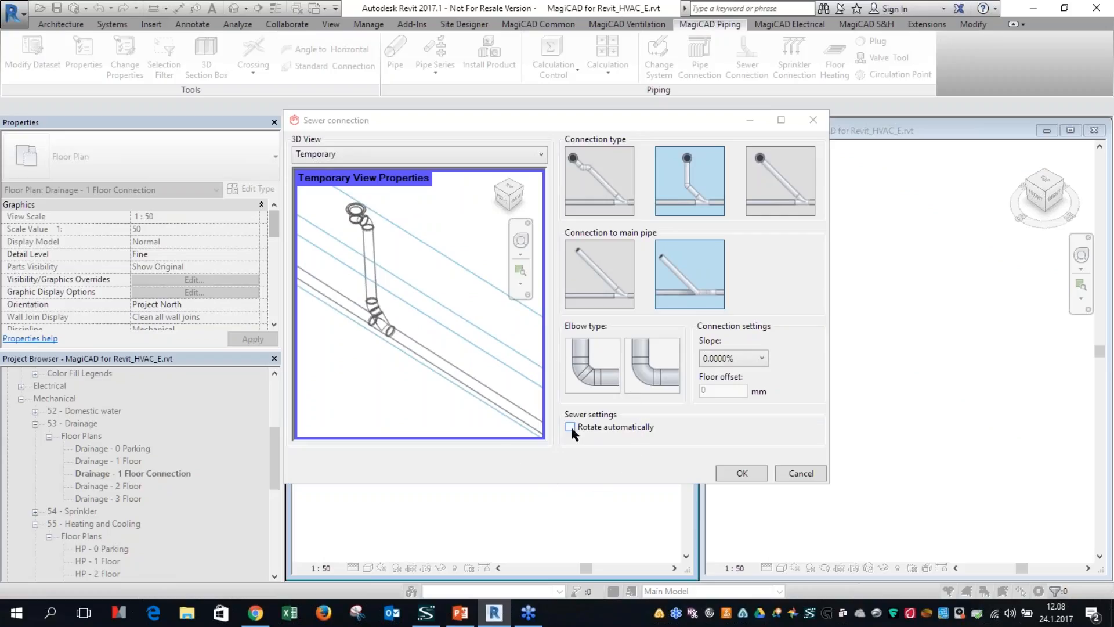
{"action": "scroll", "coordinate": [367, 228], "scroll_direction": "up", "scroll_amount": 1}
{"action": "key", "text": "ctrl"}
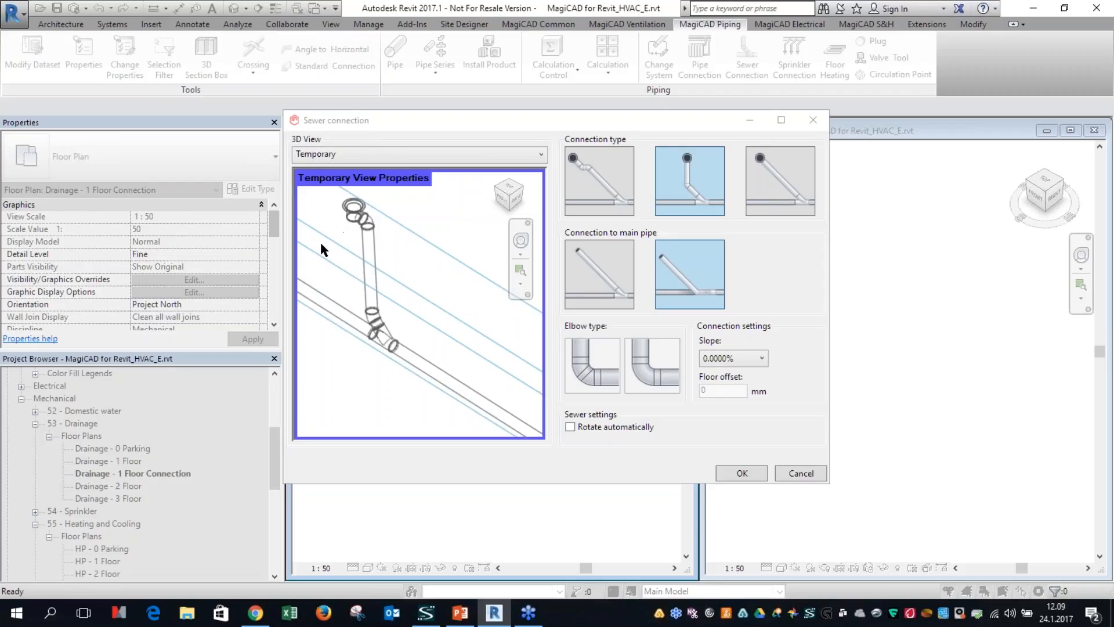
Step: Turn on automatic rotation of the drain, check the updated preview and create the sewer connection with 0.0000% slope
{"action": "left_click", "coordinate": [571, 426]}
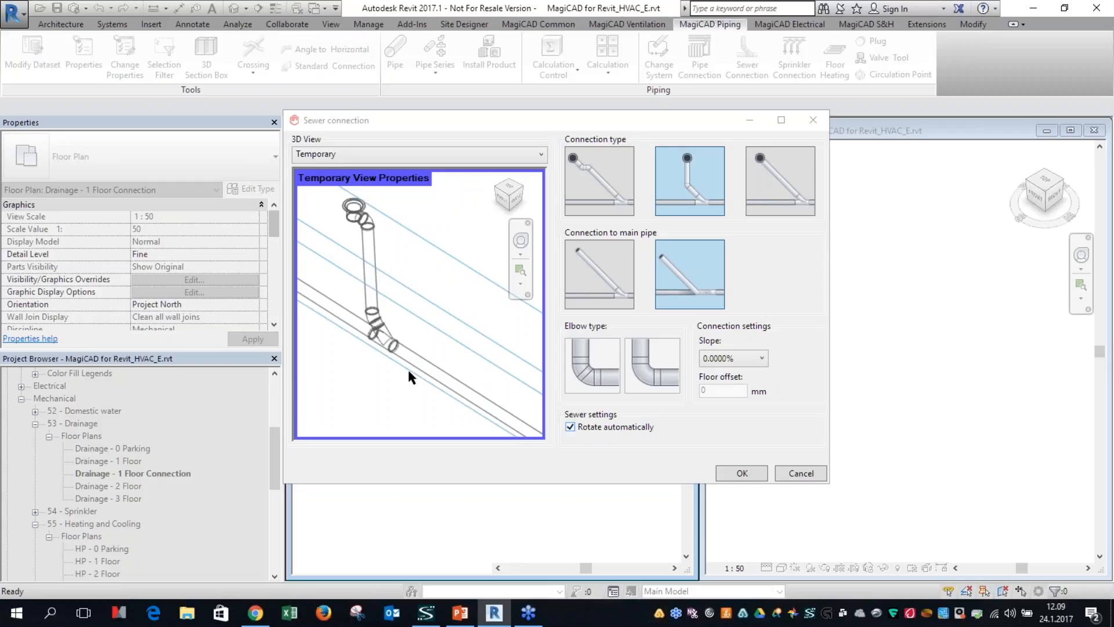
{"action": "scroll", "coordinate": [382, 269], "scroll_direction": "up", "scroll_amount": 2}
{"action": "scroll", "coordinate": [382, 271], "scroll_direction": "up", "scroll_amount": 3}
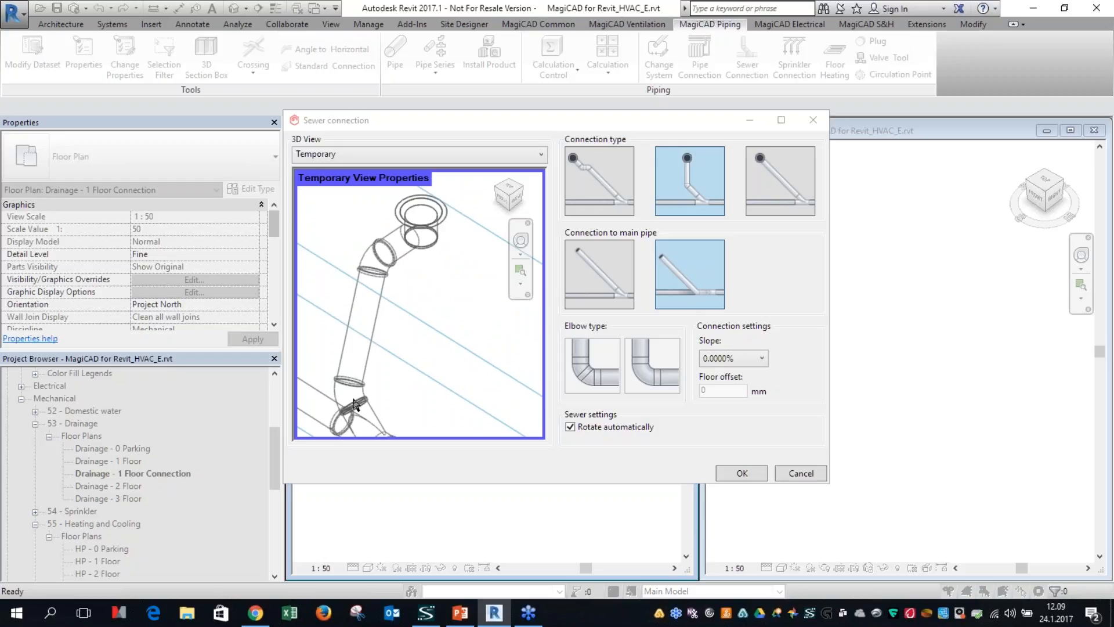
{"action": "scroll", "coordinate": [359, 370], "scroll_direction": "down", "scroll_amount": 2}
{"action": "middle_click_drag", "start_coordinate": [386, 366], "coordinate": [409, 293]}
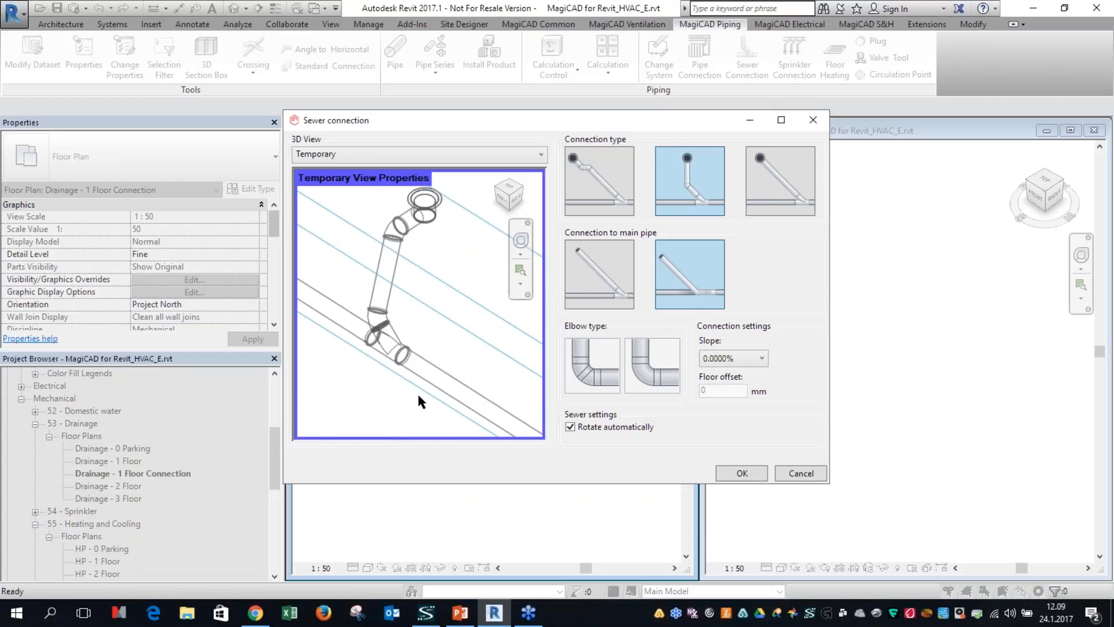
{"action": "left_click", "coordinate": [735, 470]}
Step: Examine the created sewer connection in 3D and check the drain's outlet direction in the floor plan
{"action": "left_click", "coordinate": [867, 426]}
{"action": "scroll", "coordinate": [810, 401], "scroll_direction": "up", "scroll_amount": 6}
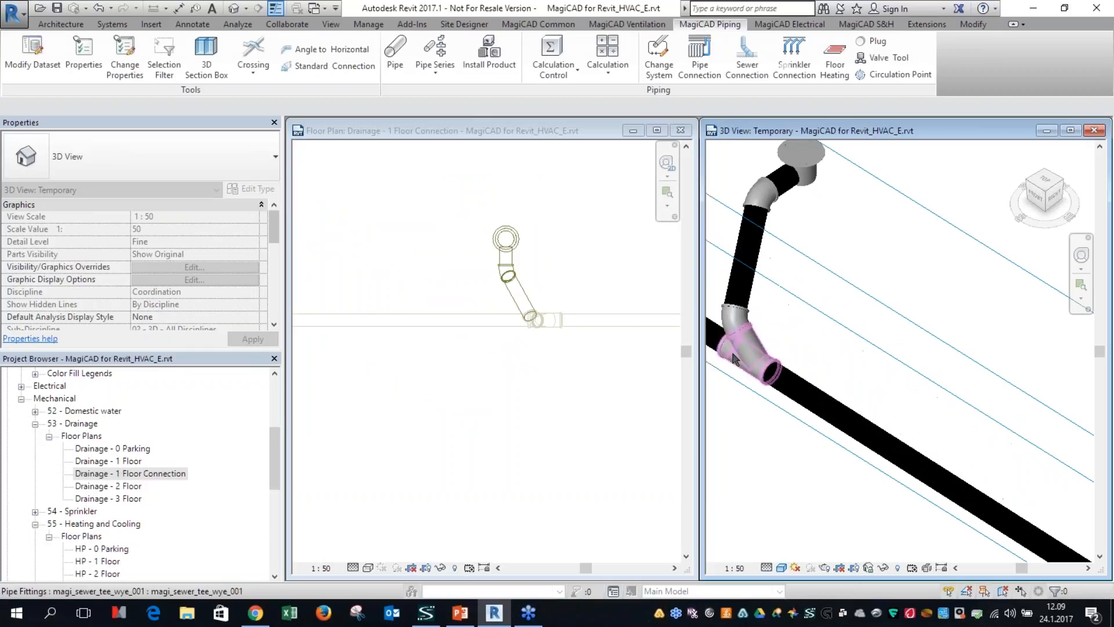
{"action": "left_click", "coordinate": [571, 234]}
{"action": "left_click", "coordinate": [506, 241]}
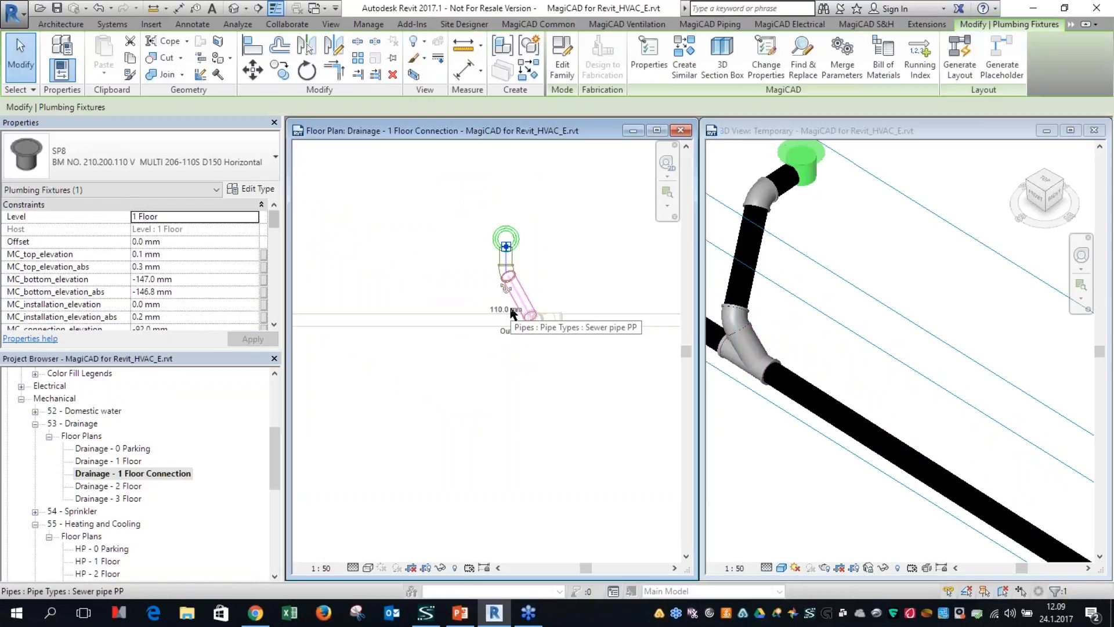
{"action": "left_click", "coordinate": [871, 378]}
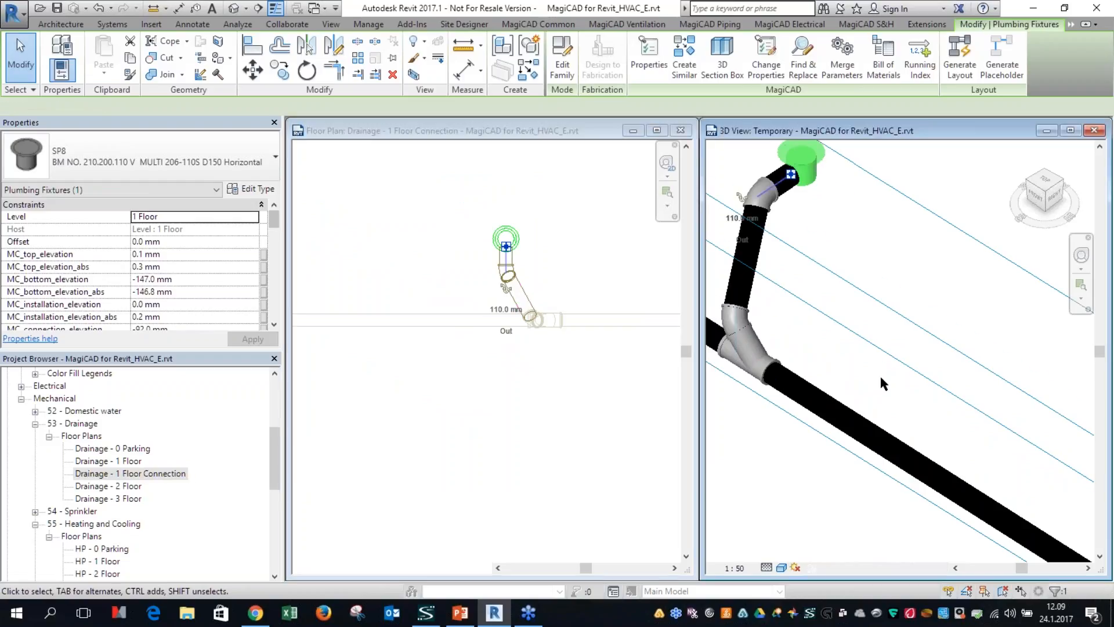
{"action": "left_click", "coordinate": [878, 388]}
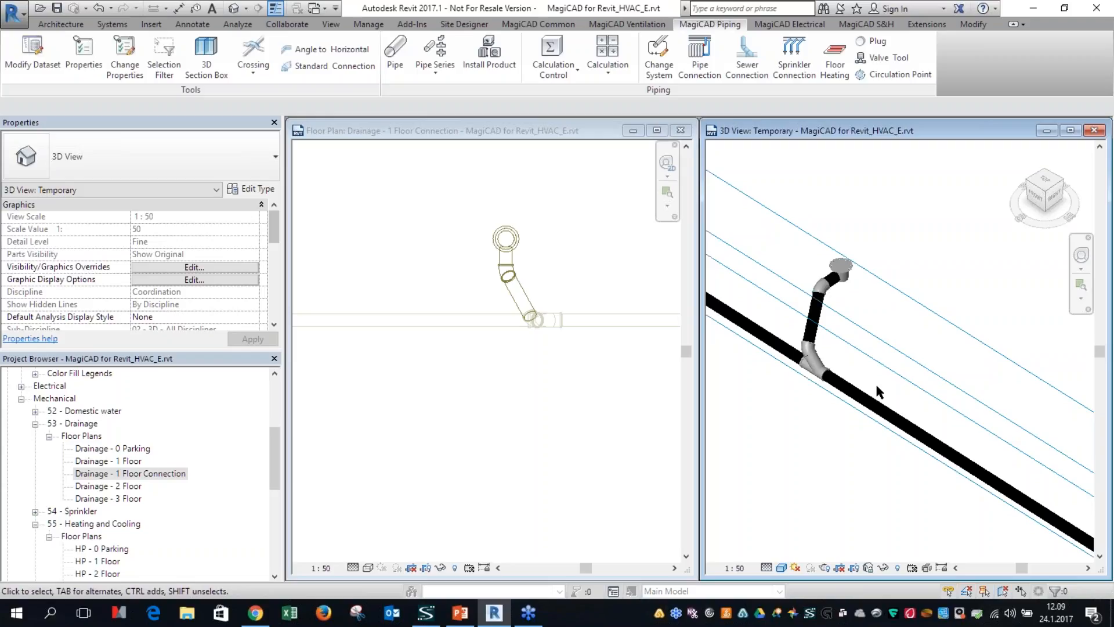
Step: Open the HP - 1 Floor plan under Heating and Cooling, maximize it and bring the piping around room 320 into view
{"action": "left_click", "coordinate": [390, 451]}
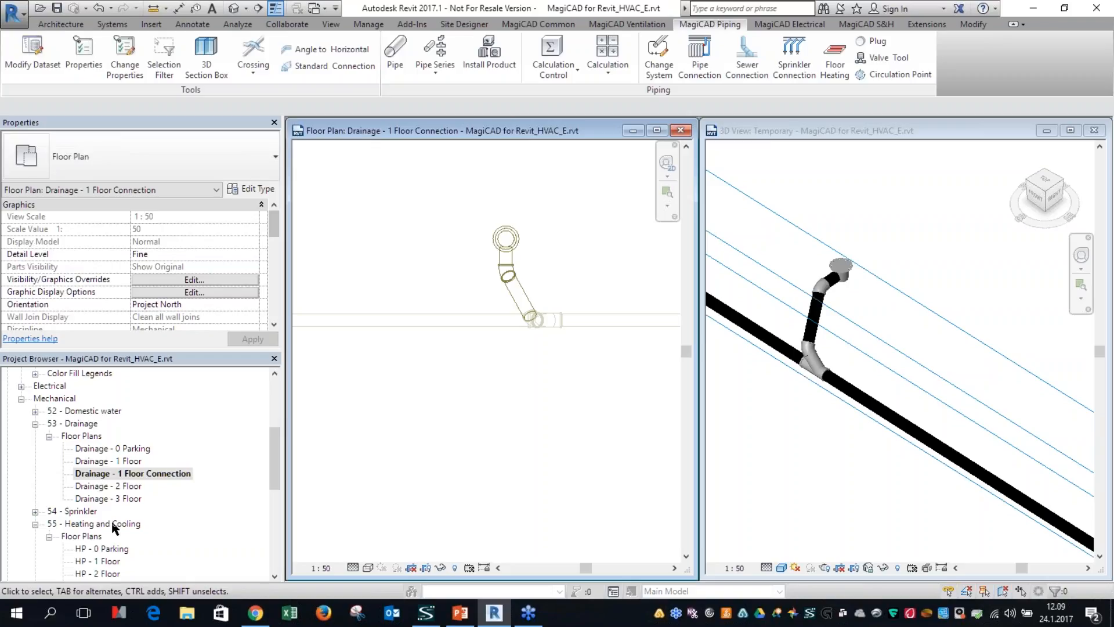
{"action": "scroll", "coordinate": [58, 546], "scroll_direction": "down", "scroll_amount": 1}
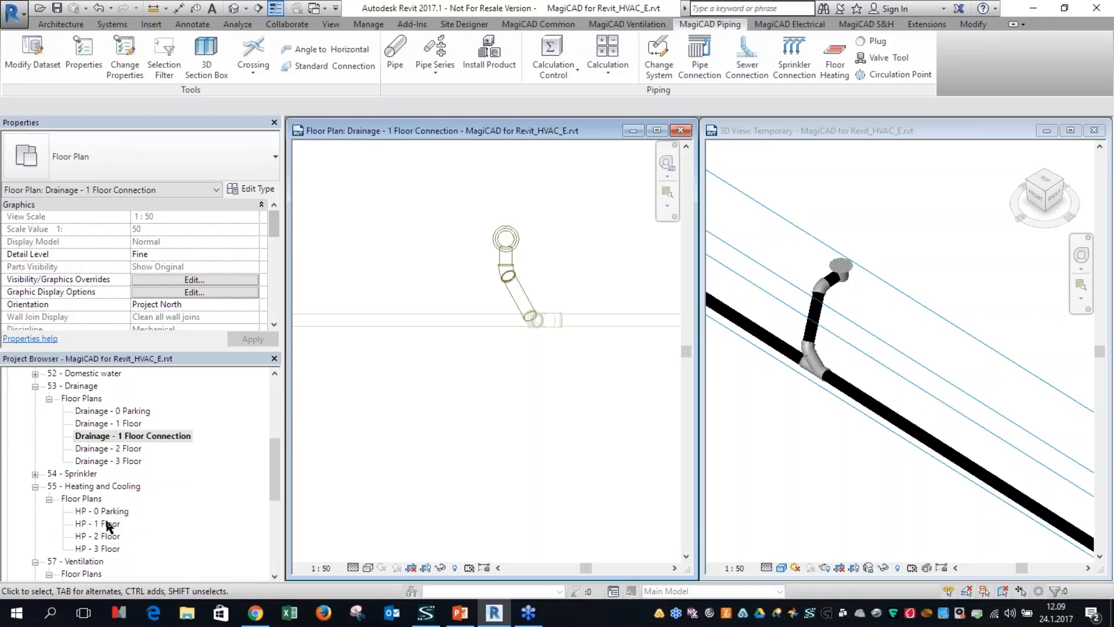
{"action": "left_click", "coordinate": [107, 524]}
{"action": "double_click", "coordinate": [107, 524]}
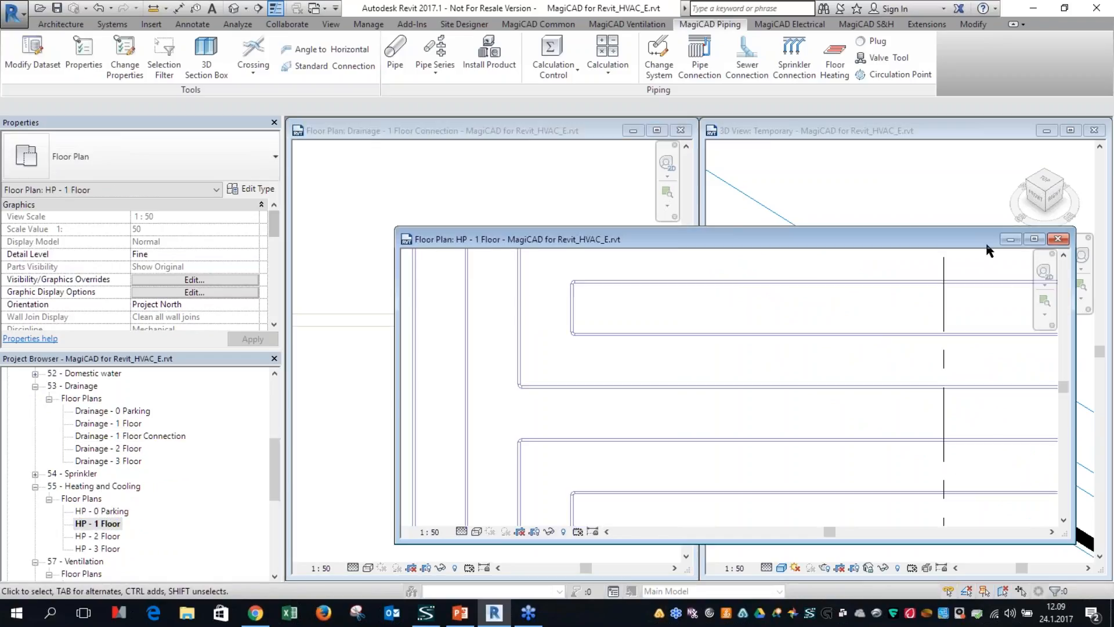
{"action": "left_click", "coordinate": [1034, 239]}
{"action": "scroll", "coordinate": [612, 366], "scroll_direction": "down", "scroll_amount": 6}
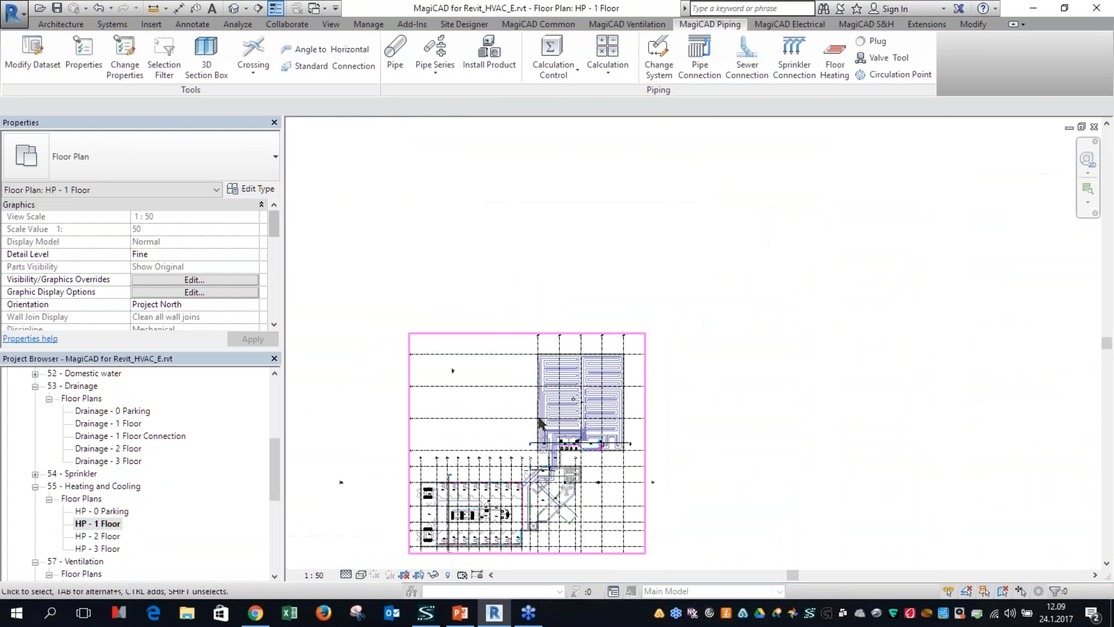
{"action": "middle_click_drag", "start_coordinate": [596, 388], "coordinate": [738, 135]}
{"action": "scroll", "coordinate": [610, 238], "scroll_direction": "up", "scroll_amount": 4}
{"action": "scroll", "coordinate": [595, 220], "scroll_direction": "up", "scroll_amount": 6}
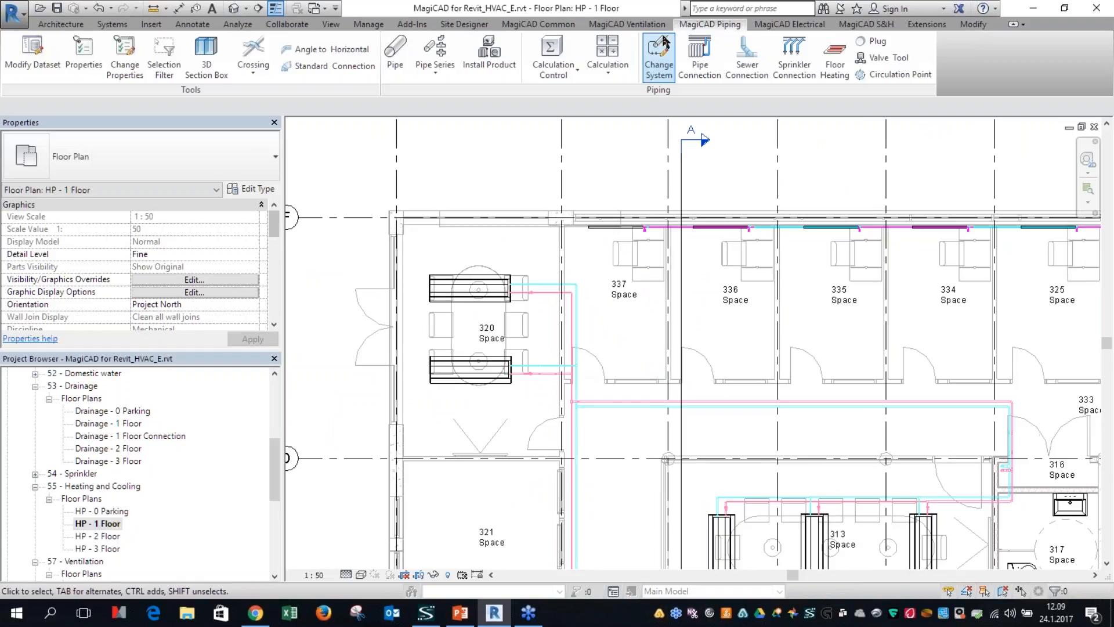
{"action": "left_click", "coordinate": [561, 25]}
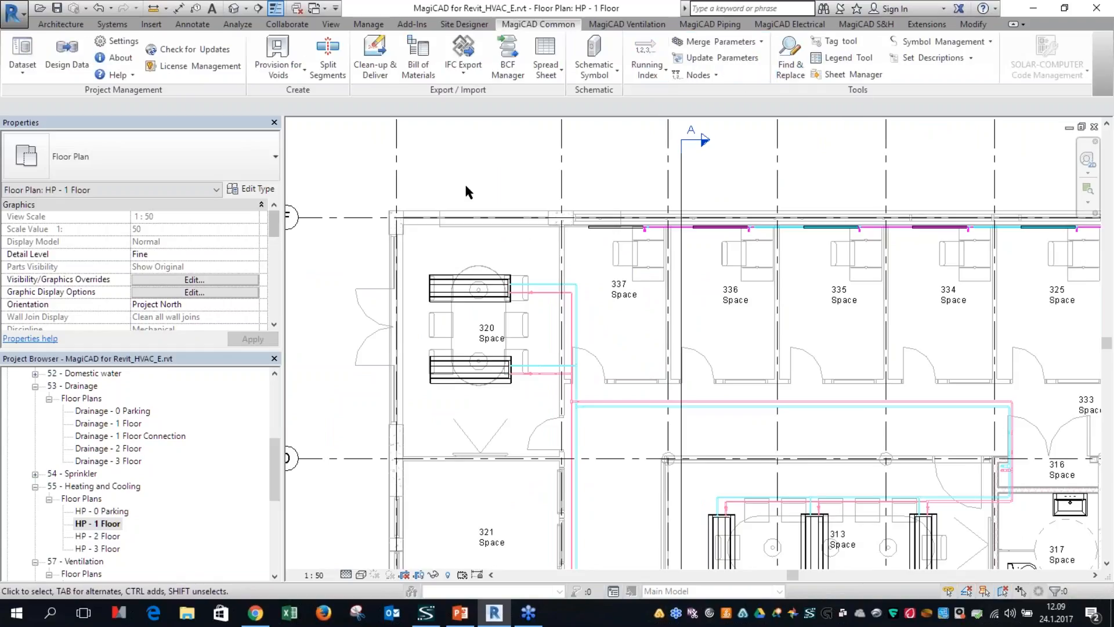
Step: Examine the Find & Replace options in the project and dataset, including the CB2 products, for the upper climate beam in room 320
{"action": "left_click", "coordinate": [444, 286]}
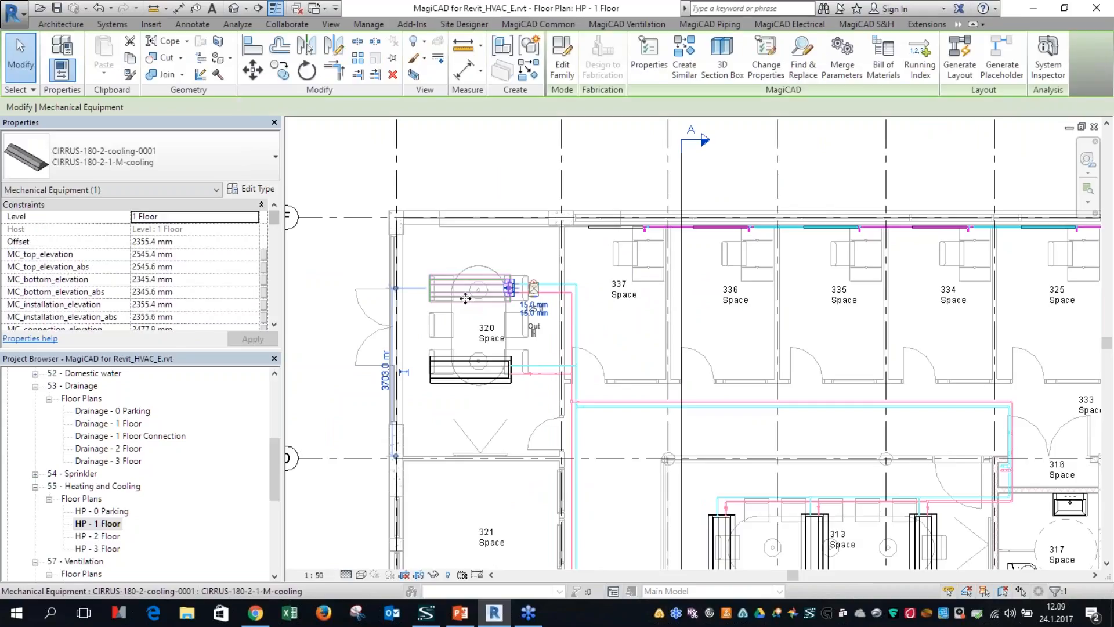
{"action": "left_click", "coordinate": [801, 58]}
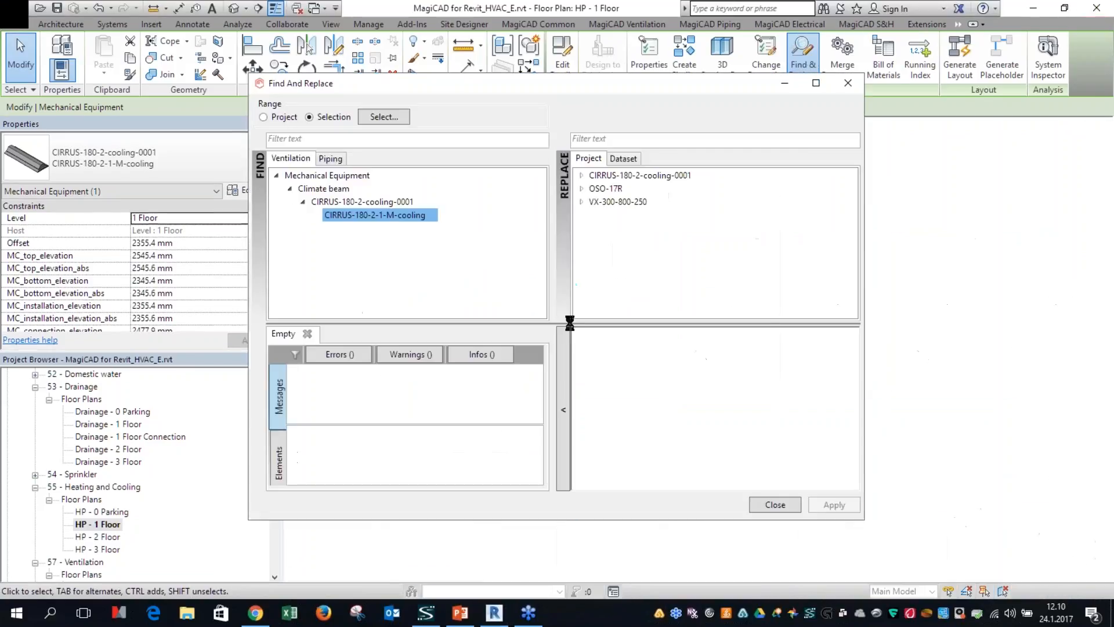
{"action": "left_click", "coordinate": [582, 175]}
{"action": "left_click", "coordinate": [582, 201]}
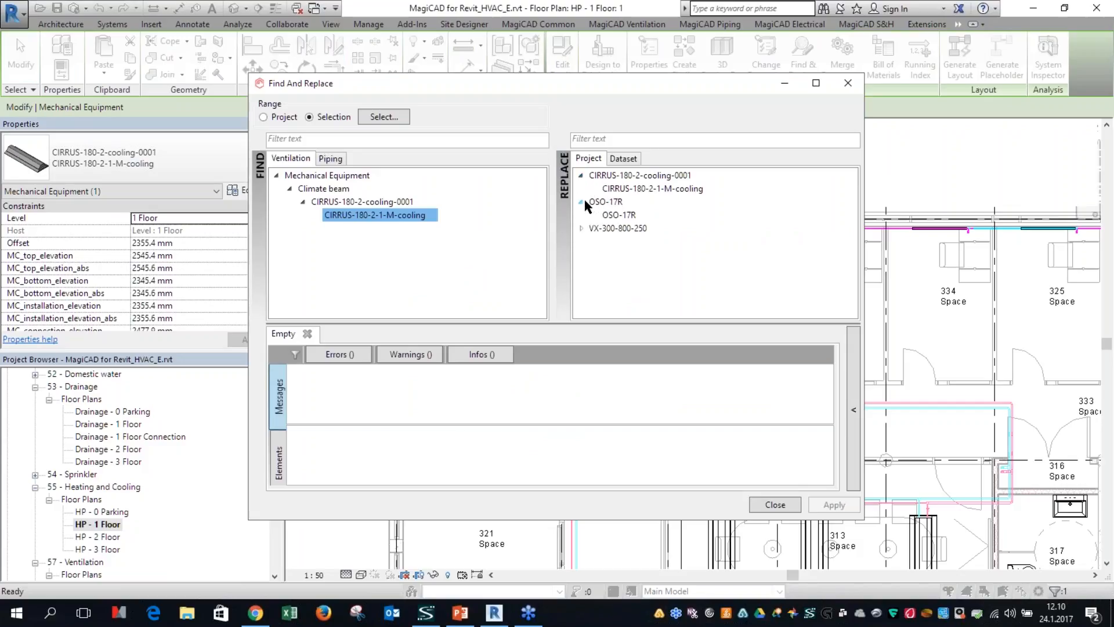
{"action": "left_click", "coordinate": [623, 160]}
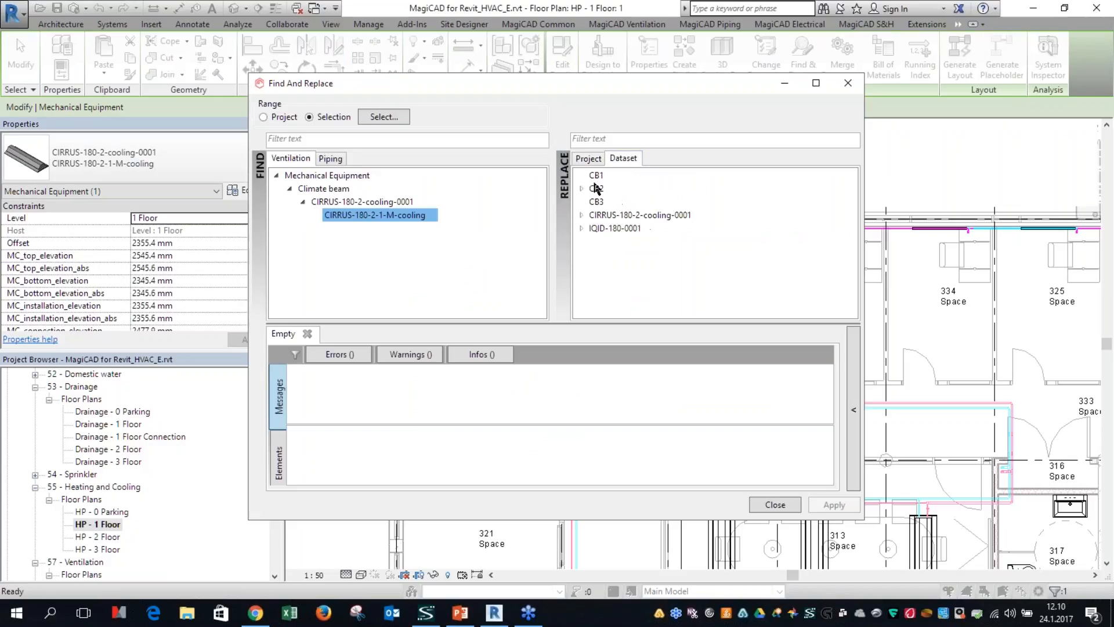
{"action": "left_click", "coordinate": [581, 187]}
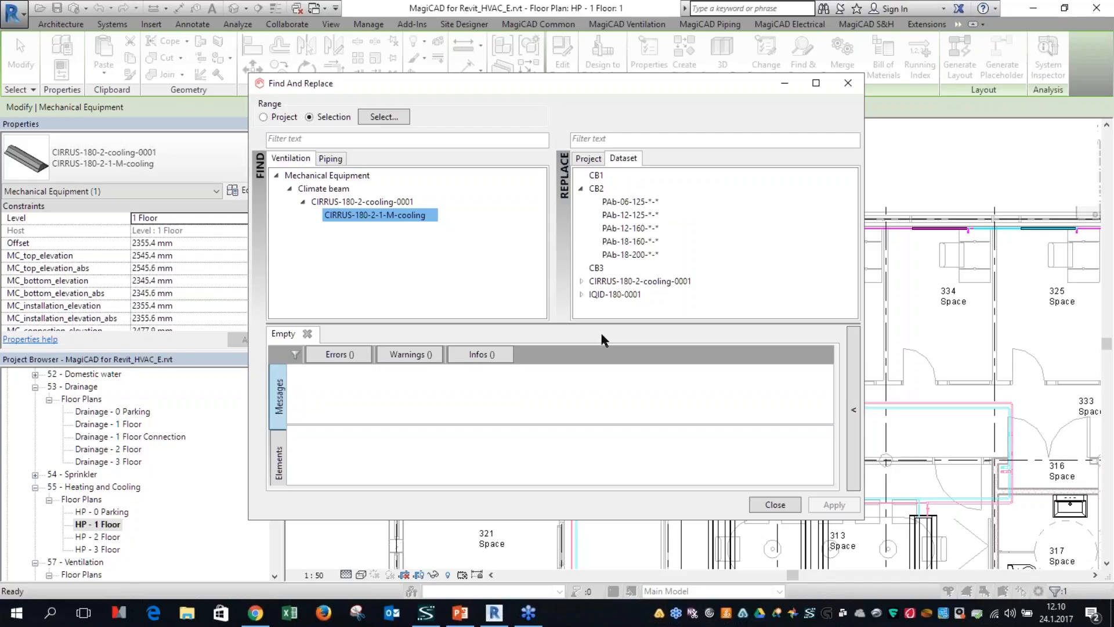
{"action": "left_click", "coordinate": [776, 505]}
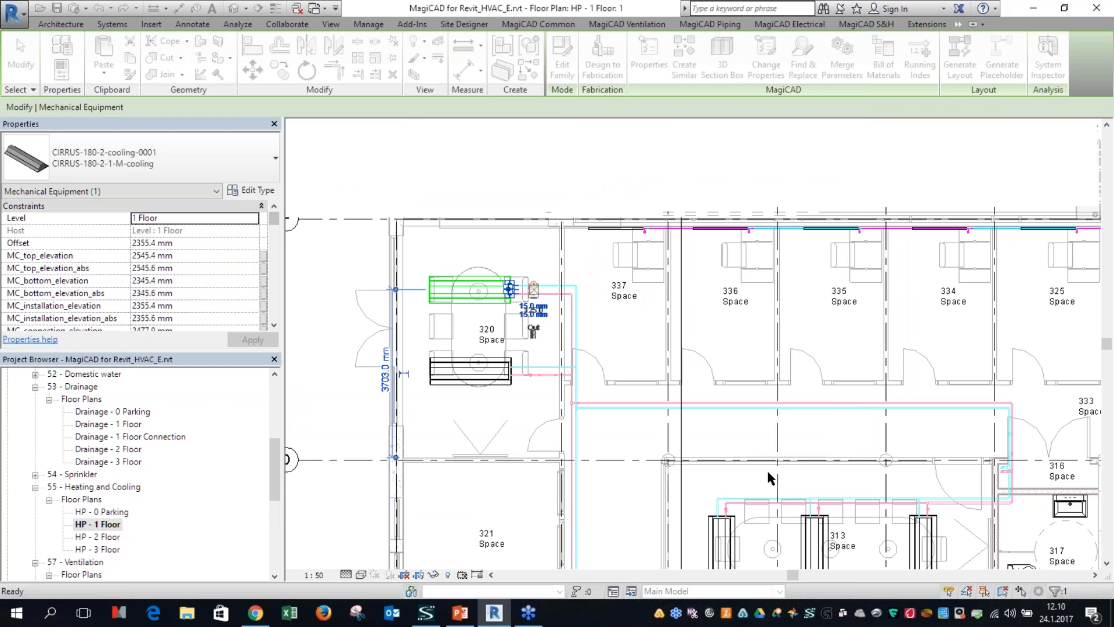
{"action": "key", "text": "Escape"}
Step: Replace the radiator valve in room 337 with the V2000DBB15+T3001W0 product from RV3 in the dataset using Find & Replace
{"action": "scroll", "coordinate": [807, 447], "scroll_direction": "down", "scroll_amount": 1}
{"action": "middle_click_drag", "start_coordinate": [813, 449], "coordinate": [546, 418]}
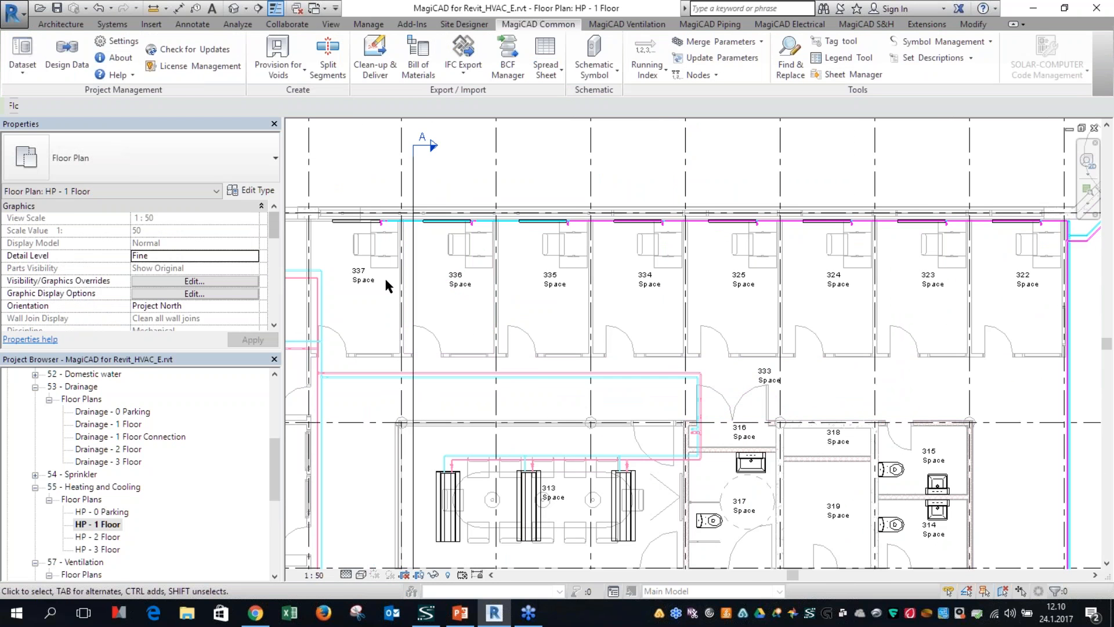
{"action": "middle_click_drag", "start_coordinate": [673, 372], "coordinate": [515, 272]}
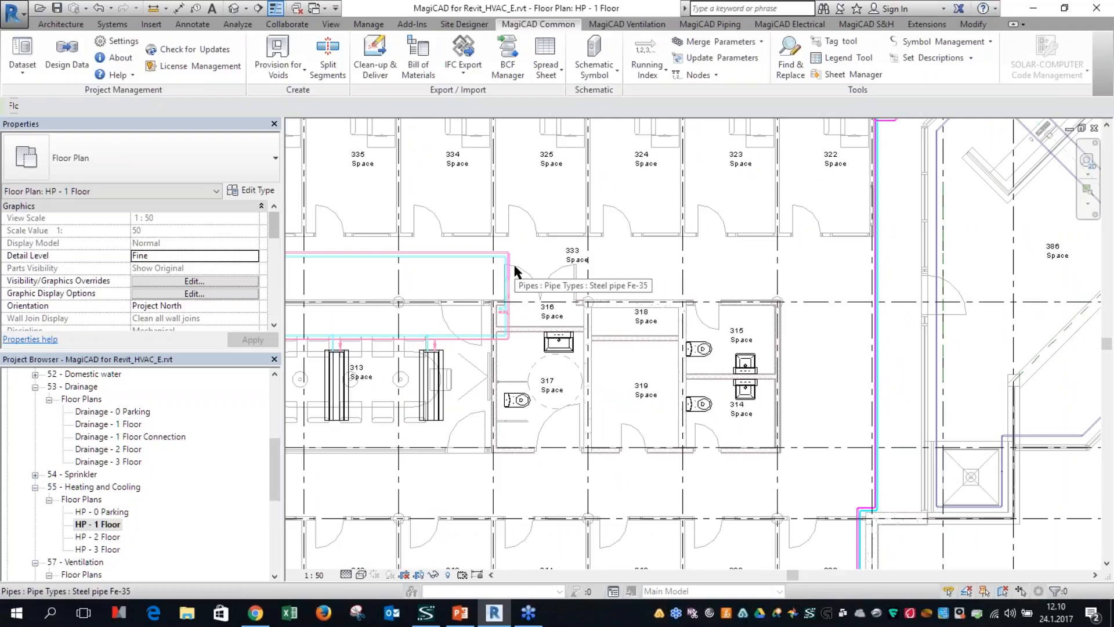
{"action": "mouse_move", "coordinate": [363, 240]}
{"action": "middle_mouse_down"}
{"action": "mouse_move", "coordinate": [361, 254]}
{"action": "mouse_move", "coordinate": [557, 392]}
{"action": "mouse_move", "coordinate": [565, 388]}
{"action": "middle_mouse_up"}
{"action": "scroll", "coordinate": [376, 259], "scroll_direction": "up", "scroll_amount": 5}
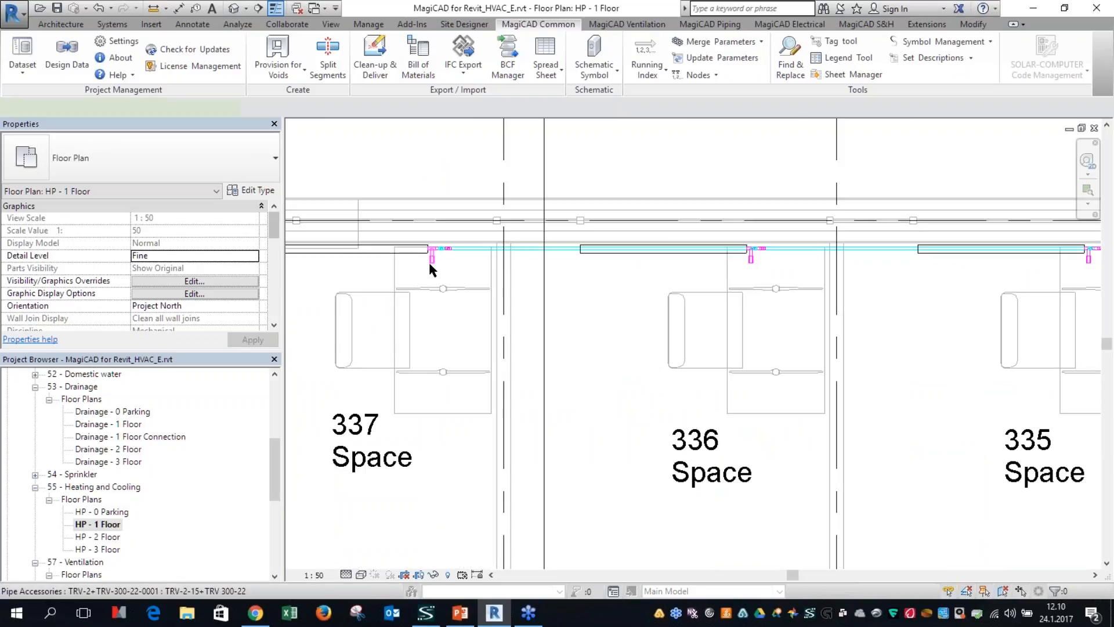
{"action": "left_click", "coordinate": [430, 259]}
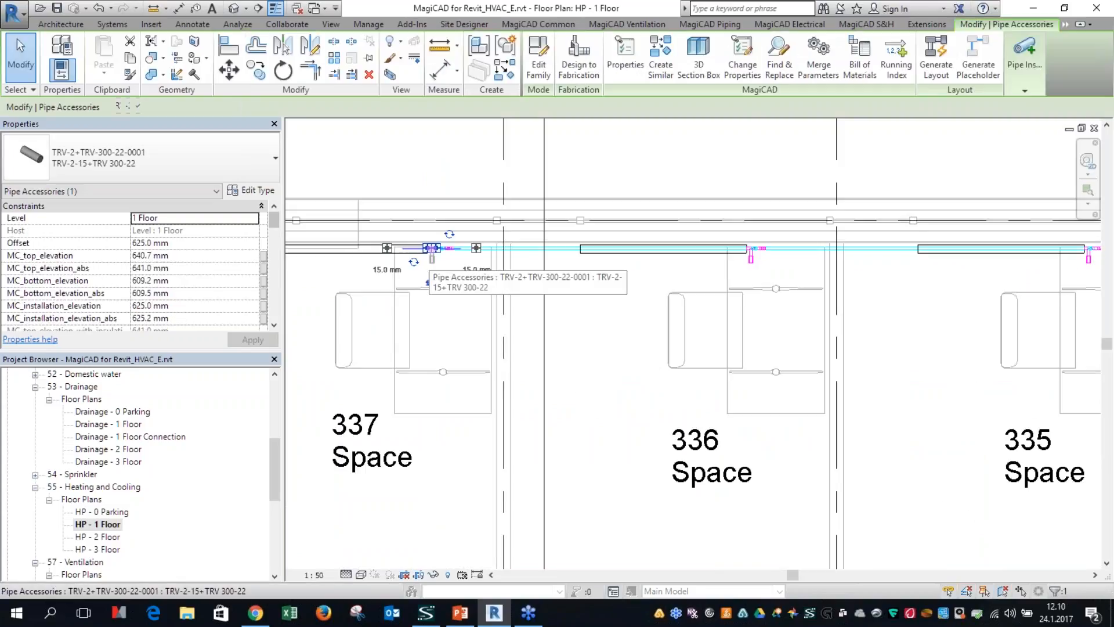
{"action": "left_click", "coordinate": [776, 71]}
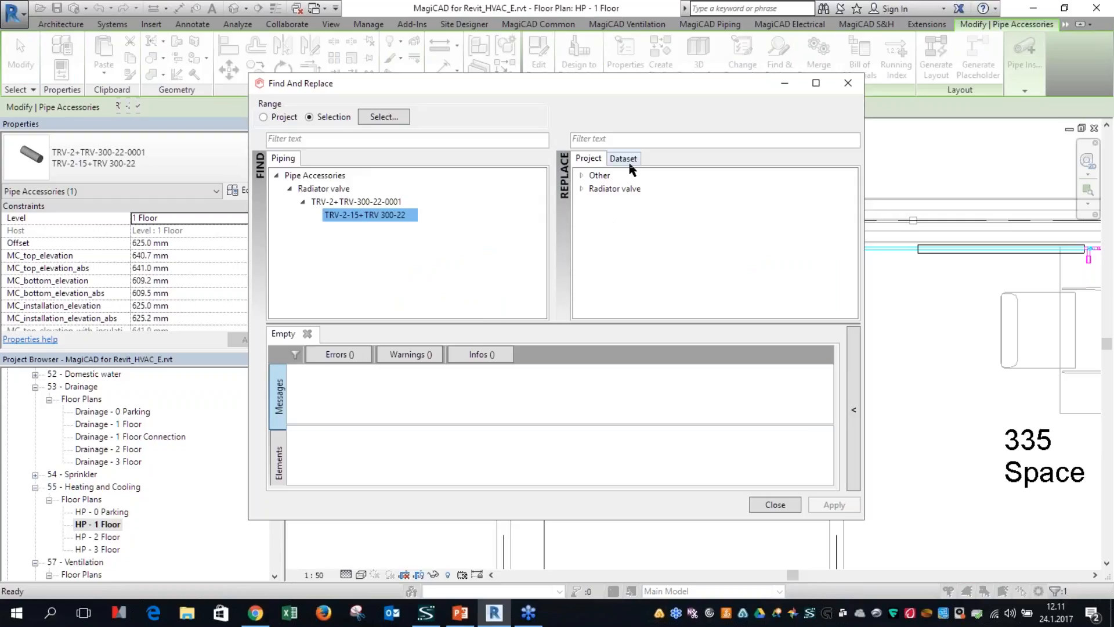
{"action": "left_click", "coordinate": [623, 158]}
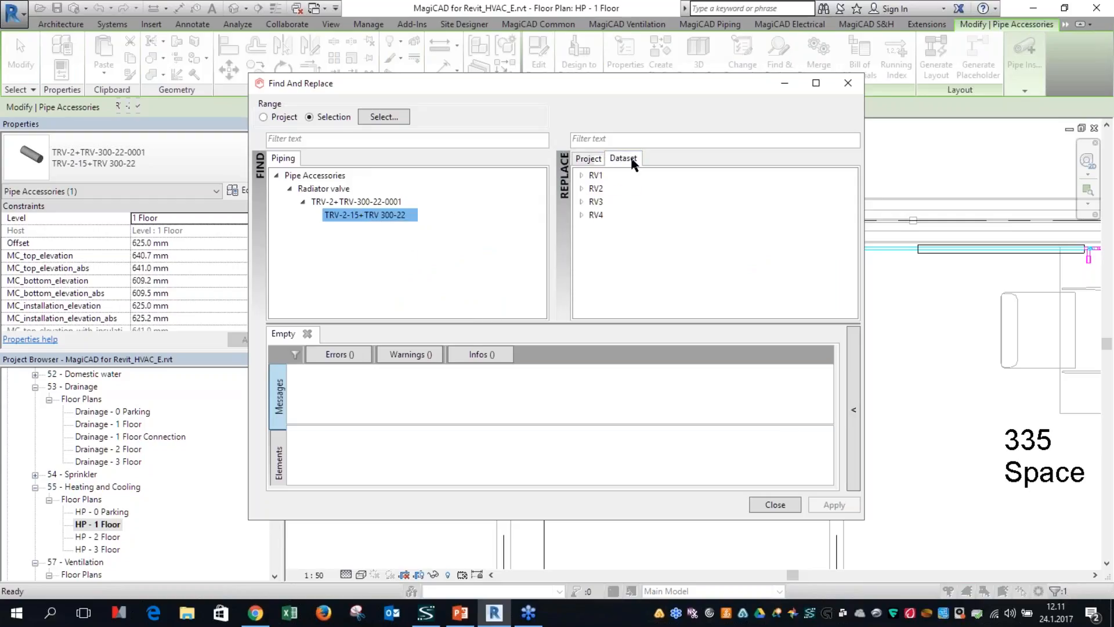
{"action": "left_click", "coordinate": [581, 215]}
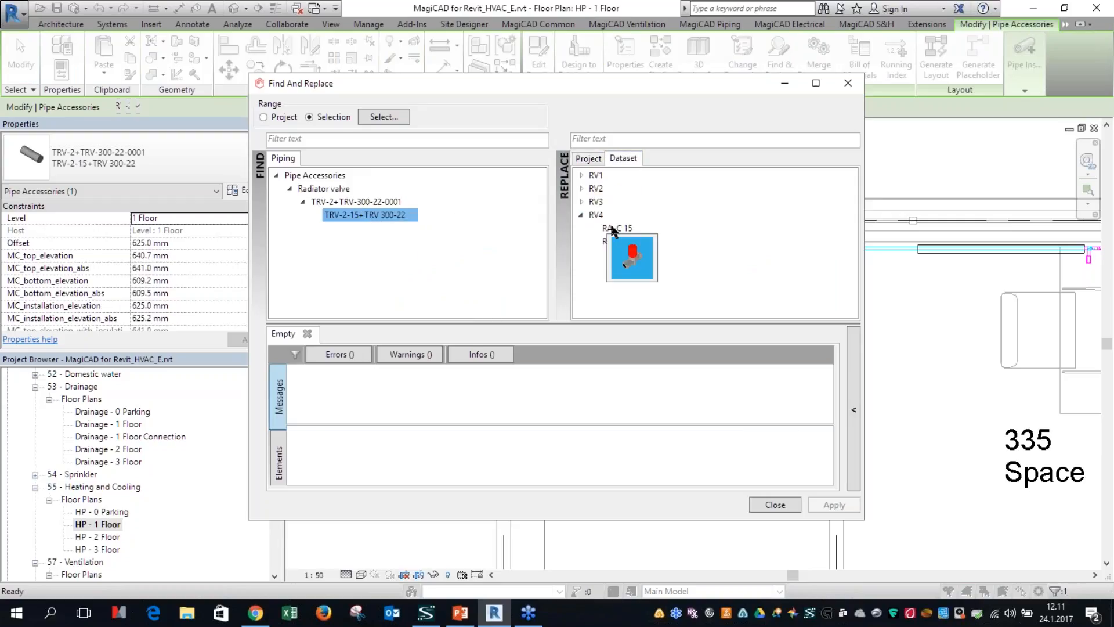
{"action": "left_click", "coordinate": [581, 201]}
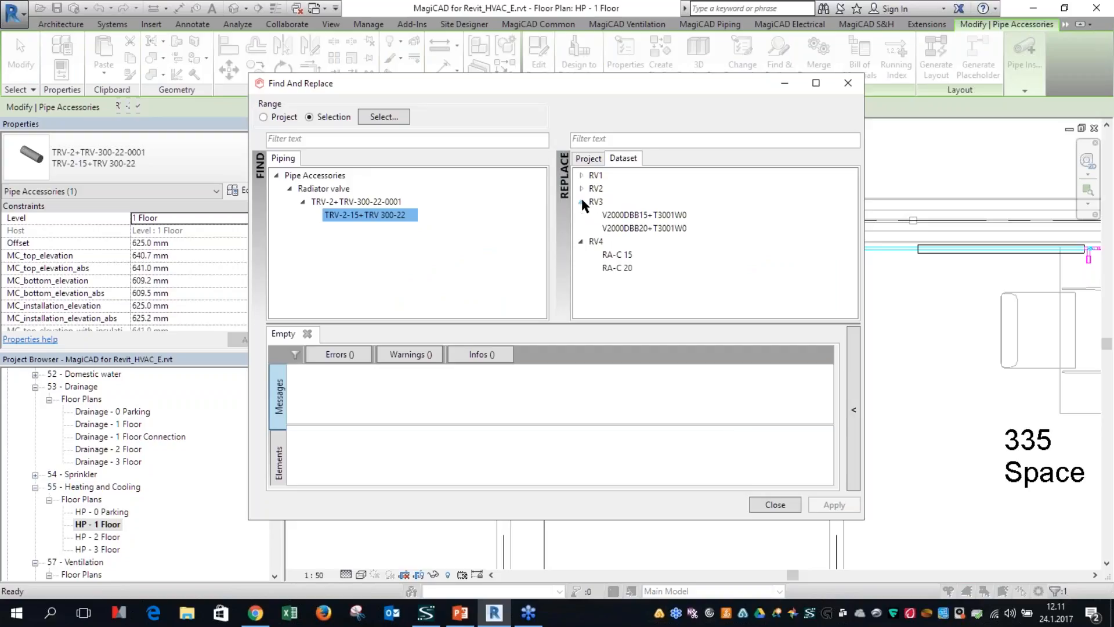
{"action": "left_click", "coordinate": [616, 216]}
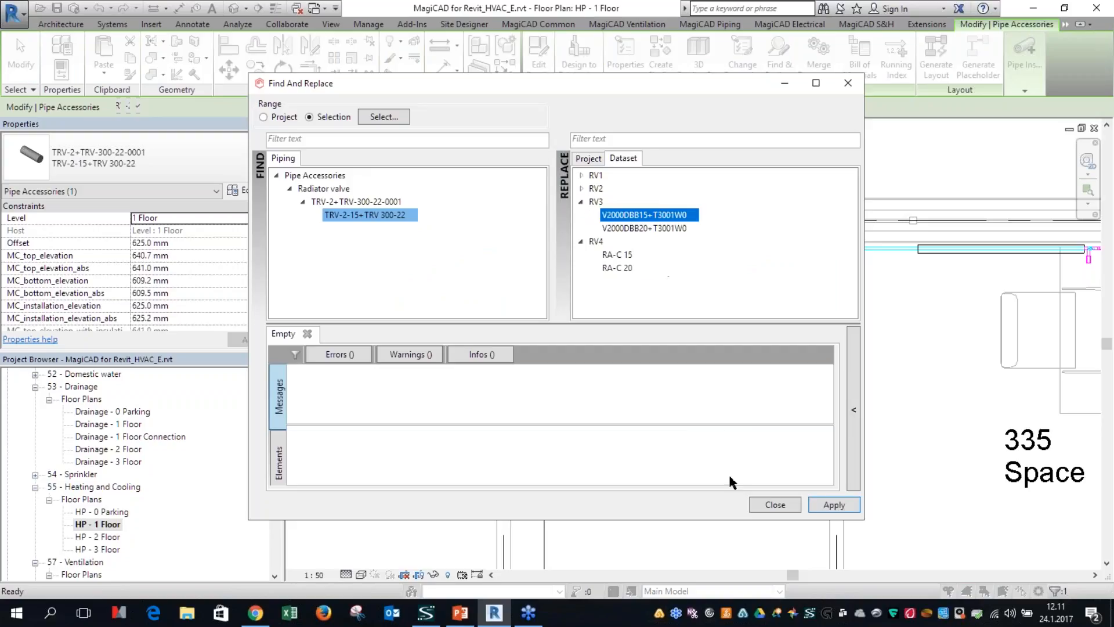
{"action": "left_click", "coordinate": [826, 510]}
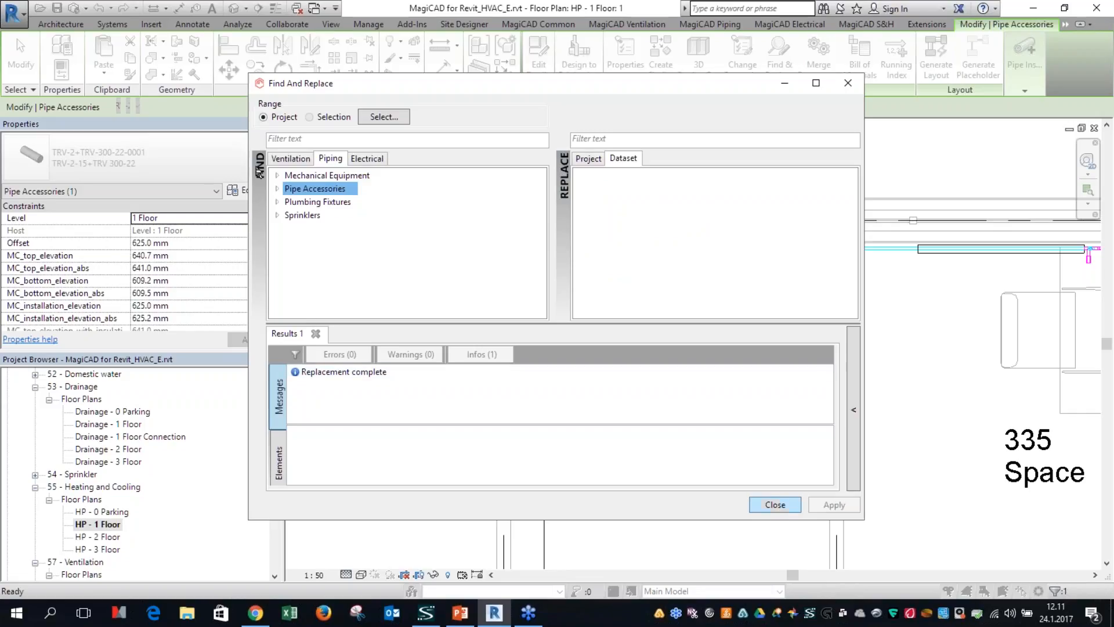
Step: Select the radiators and valves in rooms 336 and 335 as the Find & Replace range and choose the TRV-2-15+TRV 300-22 valve
{"action": "left_click_drag", "start_coordinate": [369, 81], "coordinate": [576, 68]}
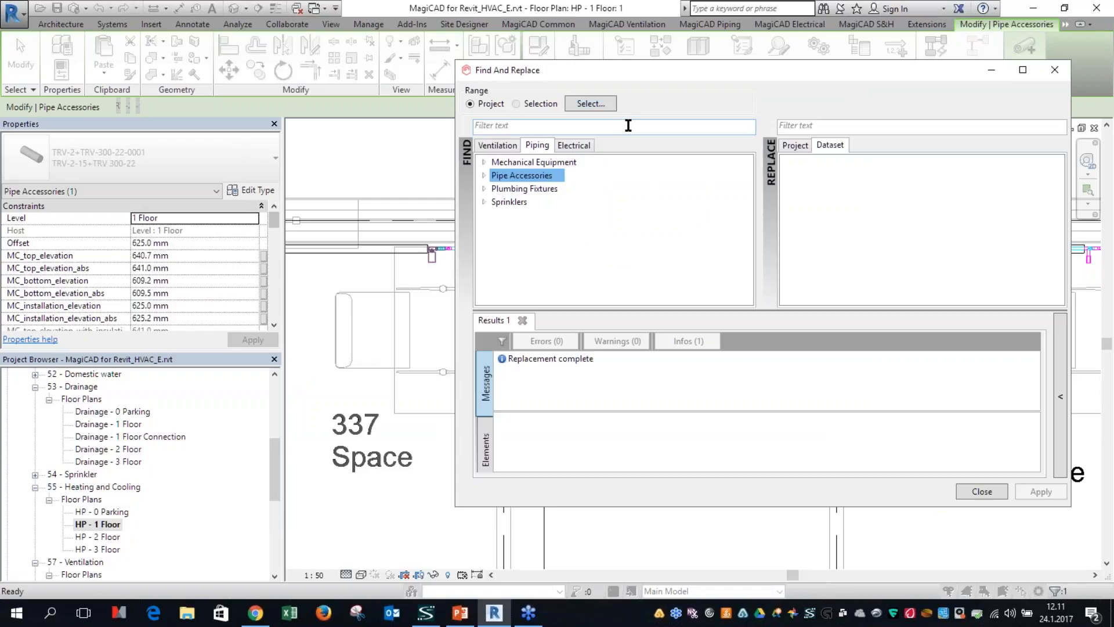
{"action": "left_click", "coordinate": [590, 103]}
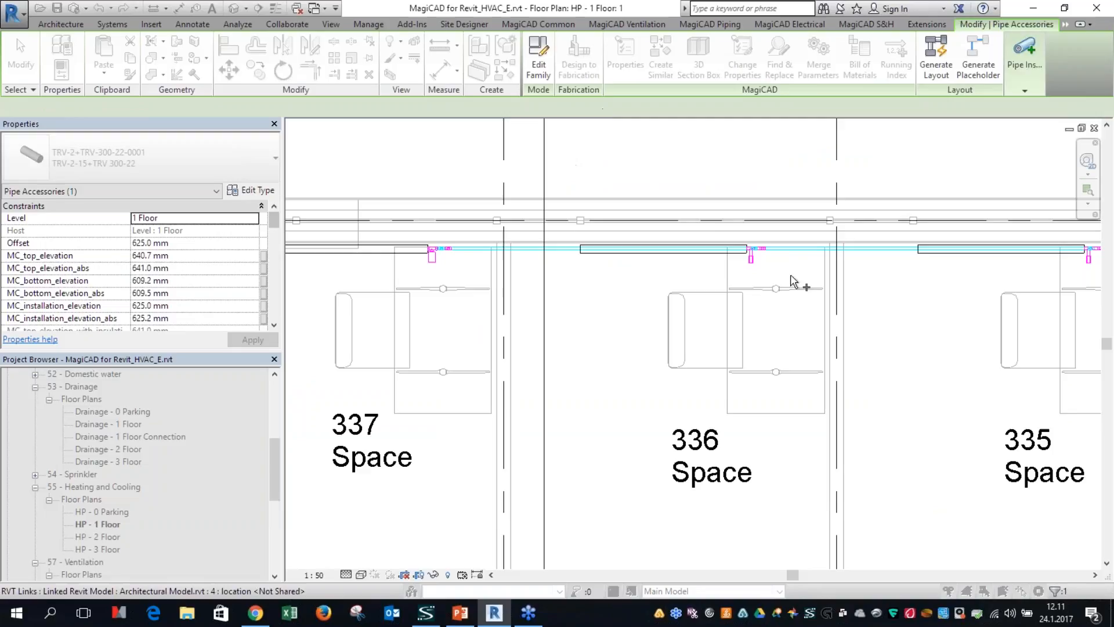
{"action": "middle_click_drag", "start_coordinate": [719, 223], "coordinate": [539, 311]}
{"action": "left_click_drag", "start_coordinate": [495, 229], "coordinate": [969, 396]}
{"action": "left_click", "coordinate": [190, 106]}
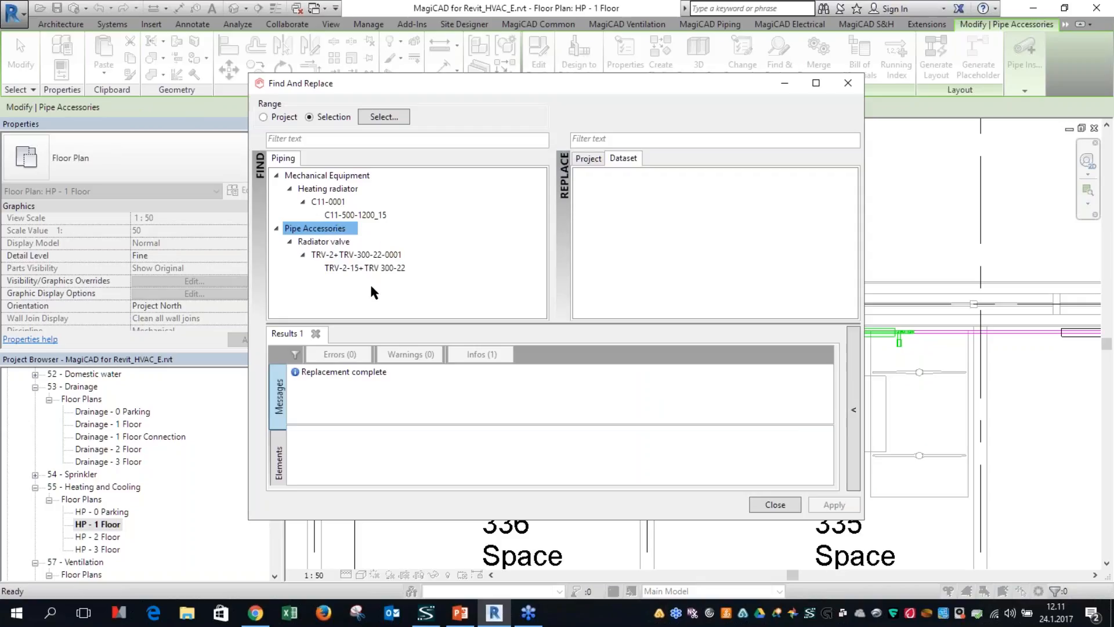
{"action": "left_click", "coordinate": [371, 268]}
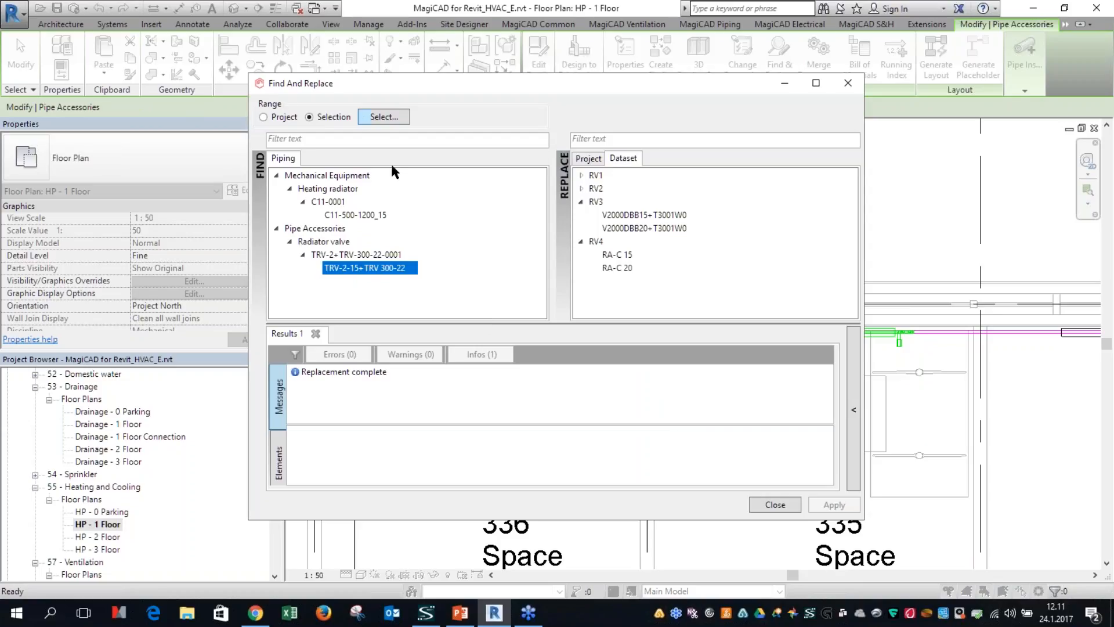
Step: Reselect the range across rooms 337, 336 and 335, choose the TRV-2-15+TRV 300-22 valve and close Find & Replace without applying
{"action": "left_click", "coordinate": [384, 116]}
{"action": "middle_click_drag", "start_coordinate": [515, 314], "coordinate": [621, 337]}
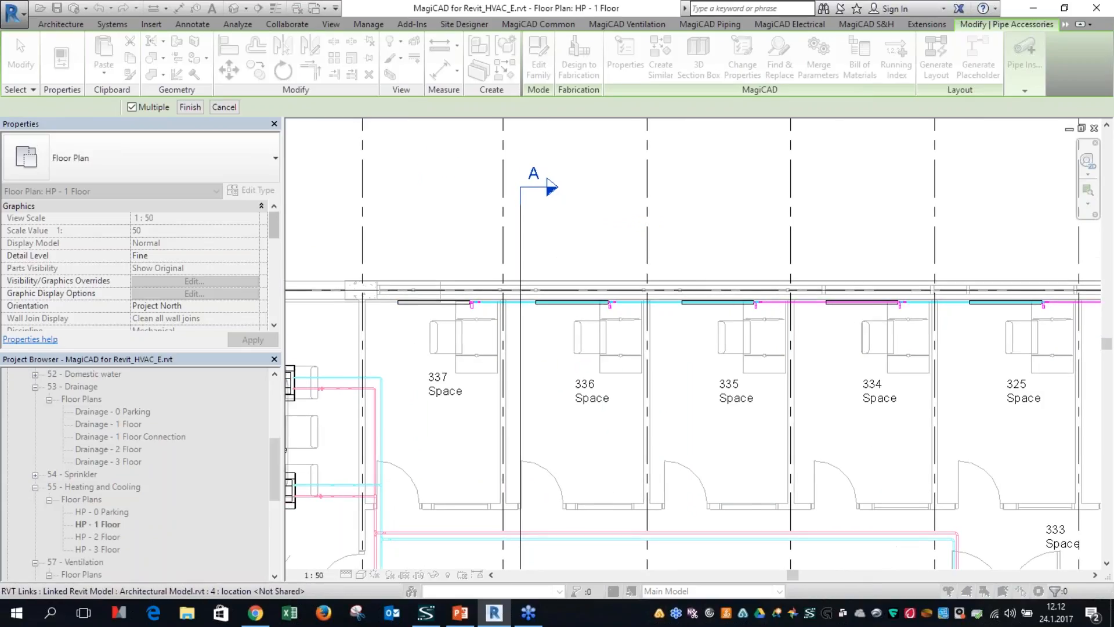
{"action": "left_click_drag", "start_coordinate": [335, 227], "coordinate": [848, 356]}
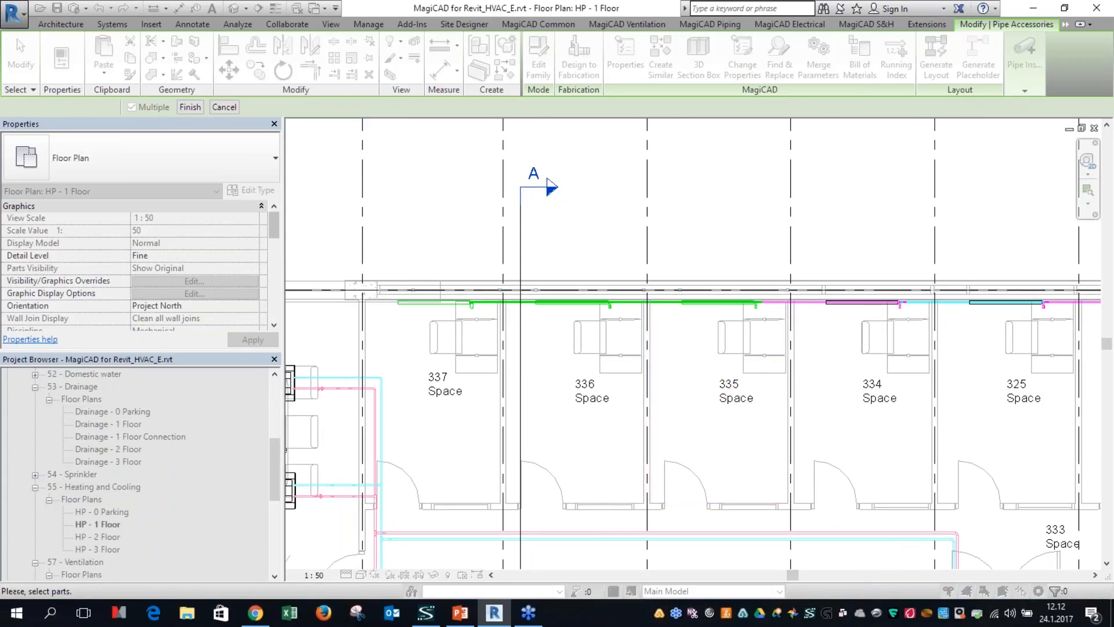
{"action": "left_click", "coordinate": [182, 109]}
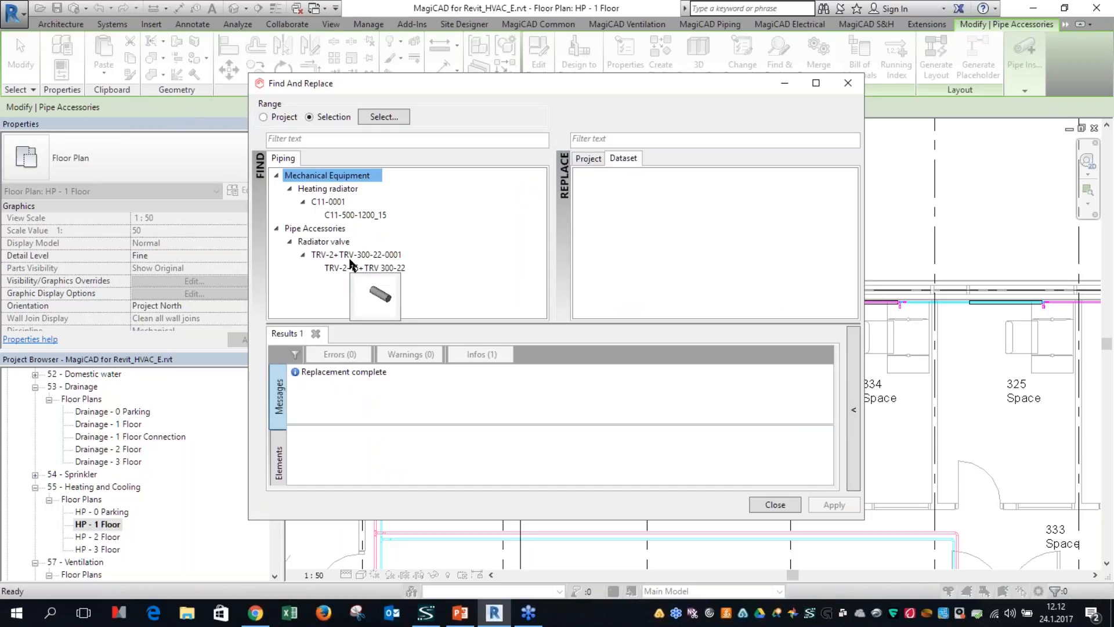
{"action": "left_click", "coordinate": [388, 268]}
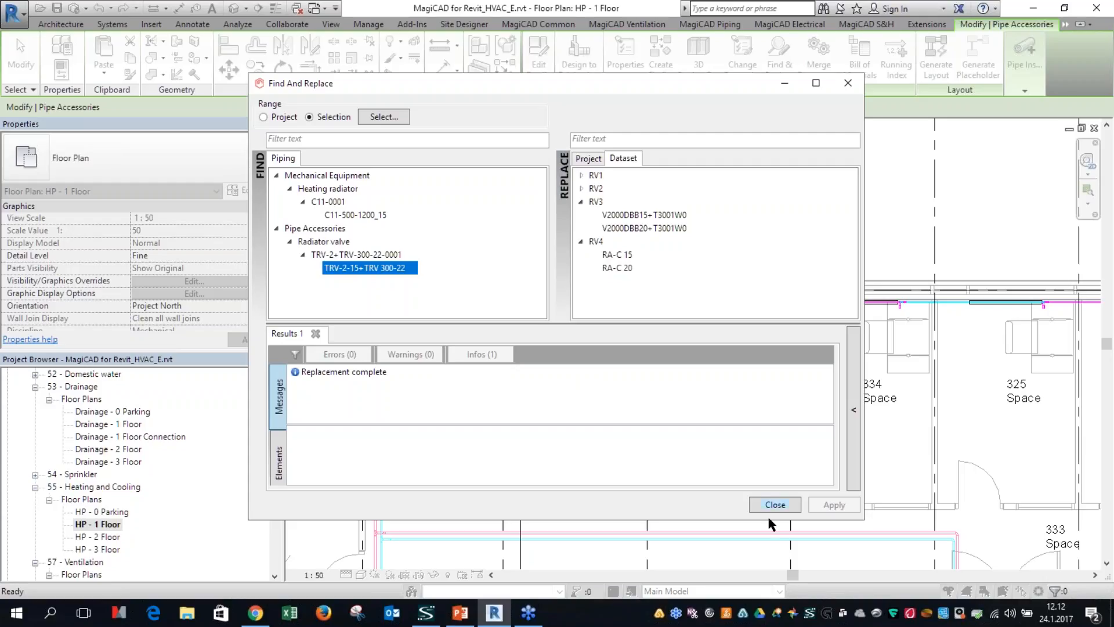
{"action": "left_click", "coordinate": [785, 509]}
{"action": "scroll", "coordinate": [615, 397], "scroll_direction": "down", "scroll_amount": 2}
{"action": "left_click", "coordinate": [601, 367]}
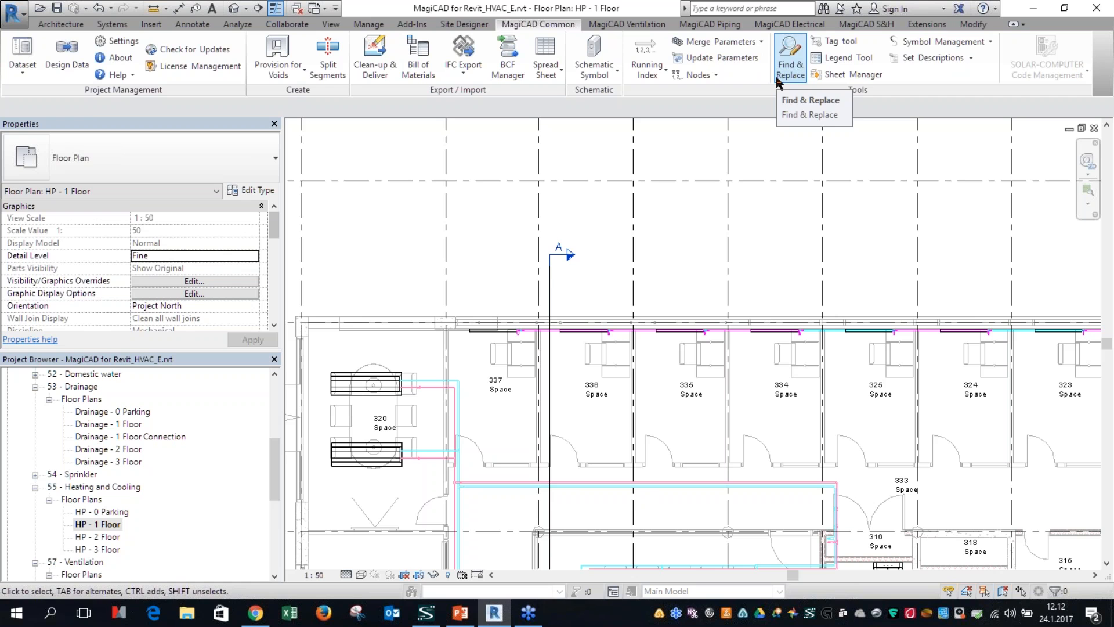
Step: Open the MagiCAD online user guide in the browser and display the New features topic of New features 2016.11
{"action": "left_click", "coordinate": [133, 82]}
{"action": "left_click", "coordinate": [125, 107]}
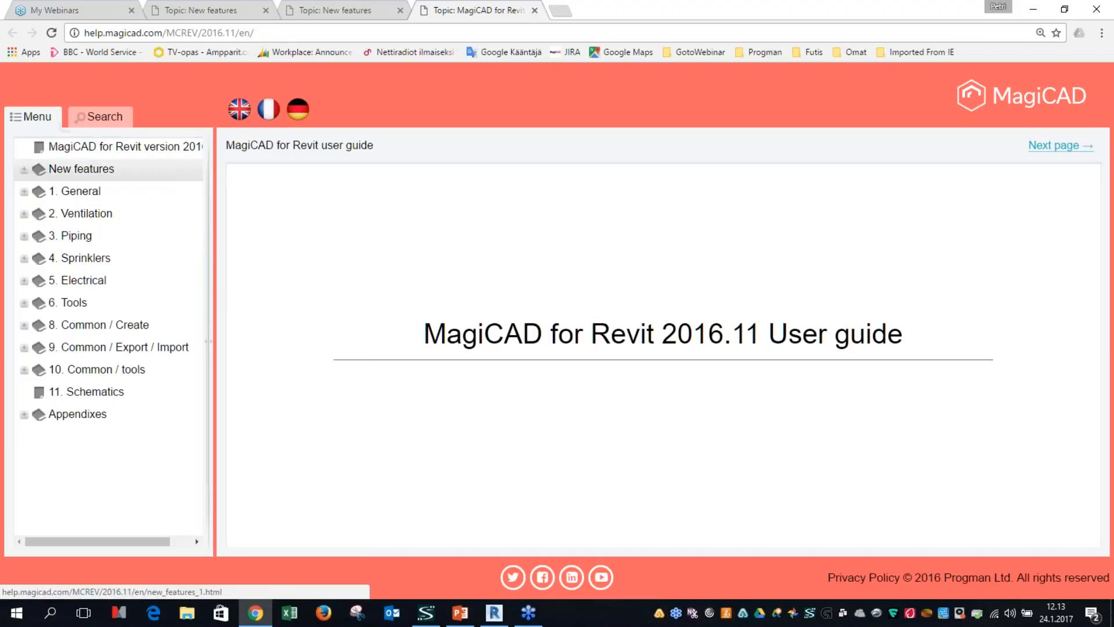
{"action": "left_click", "coordinate": [139, 169]}
{"action": "left_click", "coordinate": [348, 278]}
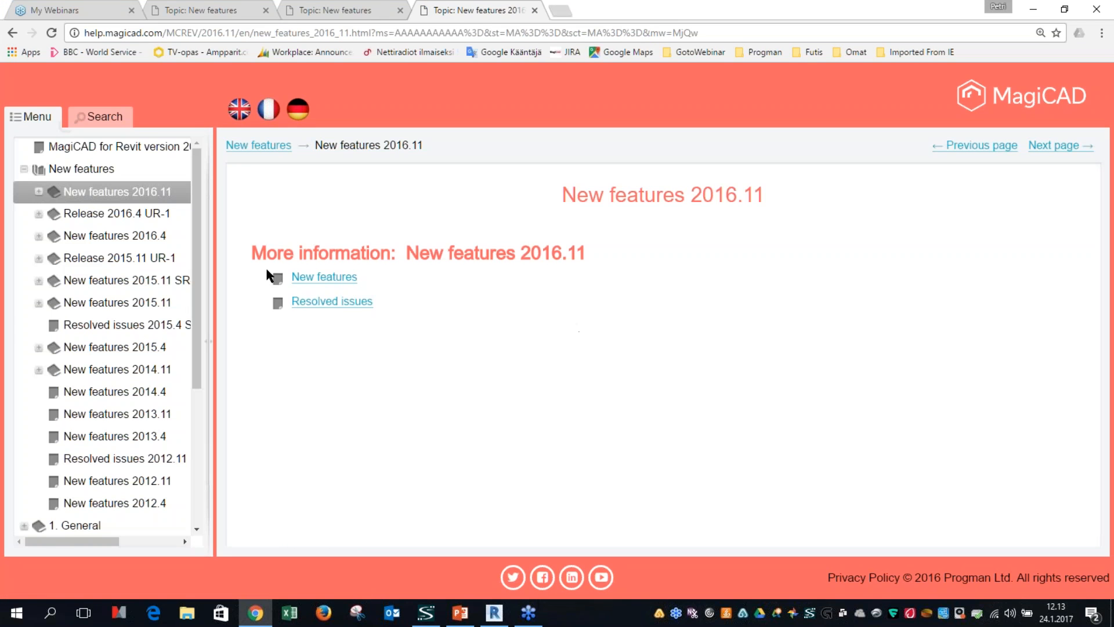
{"action": "left_click", "coordinate": [333, 280]}
Step: Examine the 2016.11 new features list down to the section on updating the Revit families of the fittings
{"action": "scroll", "coordinate": [662, 358], "scroll_direction": "down", "scroll_amount": 10}
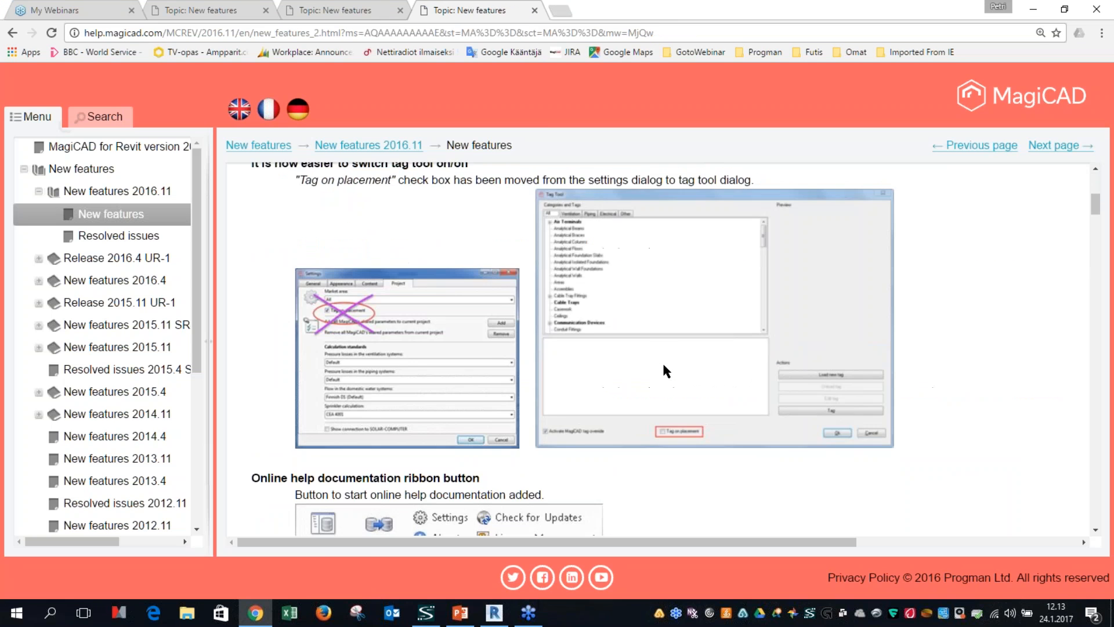
{"action": "scroll", "coordinate": [663, 365], "scroll_direction": "down", "scroll_amount": 10}
{"action": "scroll", "coordinate": [663, 366], "scroll_direction": "down", "scroll_amount": 10}
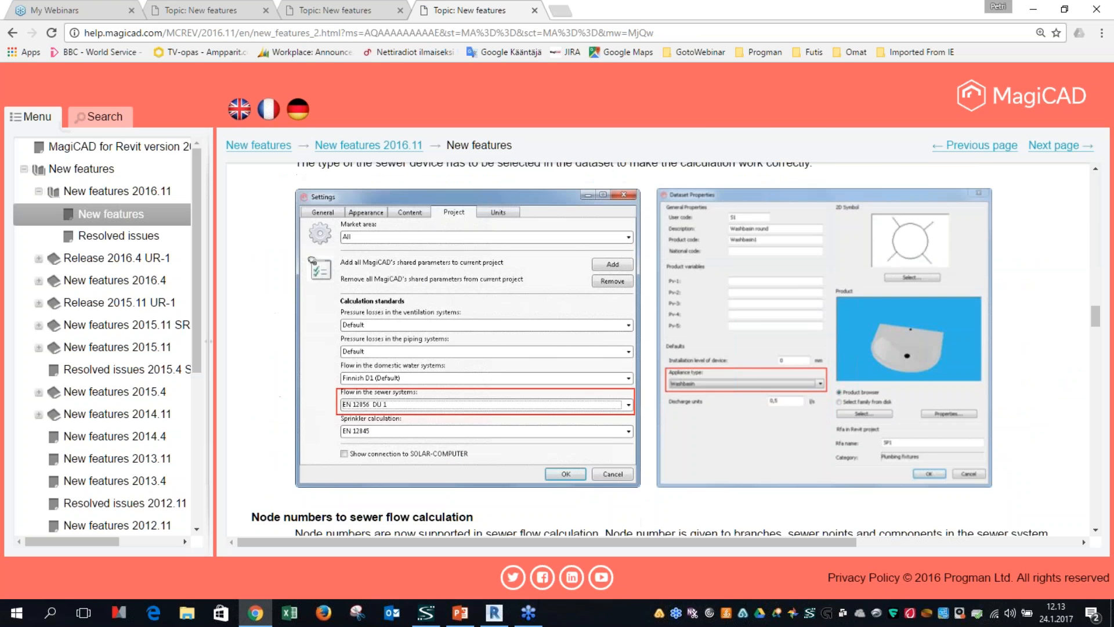
{"action": "scroll", "coordinate": [663, 366], "scroll_direction": "down", "scroll_amount": 5}
{"action": "scroll", "coordinate": [462, 328], "scroll_direction": "down", "scroll_amount": 4}
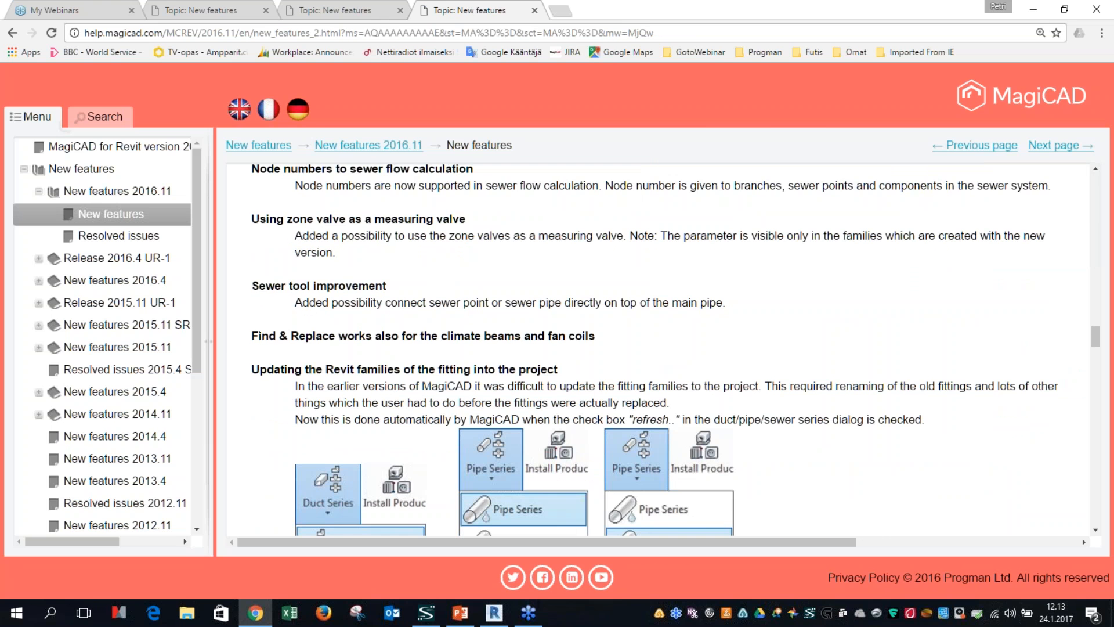
{"action": "scroll", "coordinate": [401, 367], "scroll_direction": "down", "scroll_amount": 1}
{"action": "scroll", "coordinate": [405, 368], "scroll_direction": "up", "scroll_amount": 1}
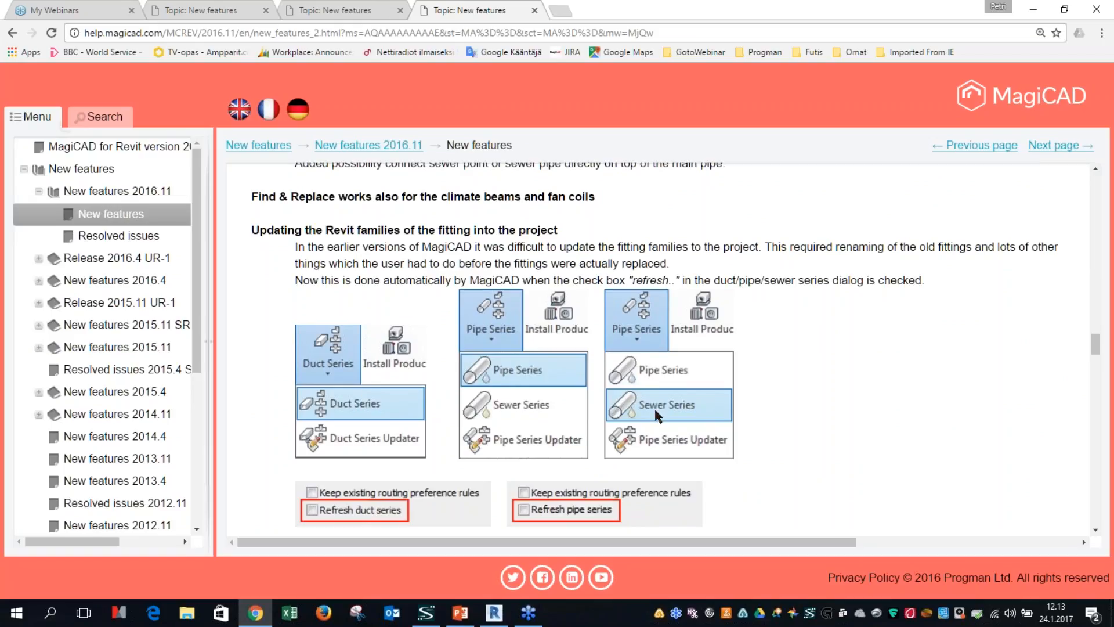
Step: Switch to Revit, check which duct series can be chosen in the Create and Update Duct Series dialog and close it
{"action": "left_click", "coordinate": [495, 613]}
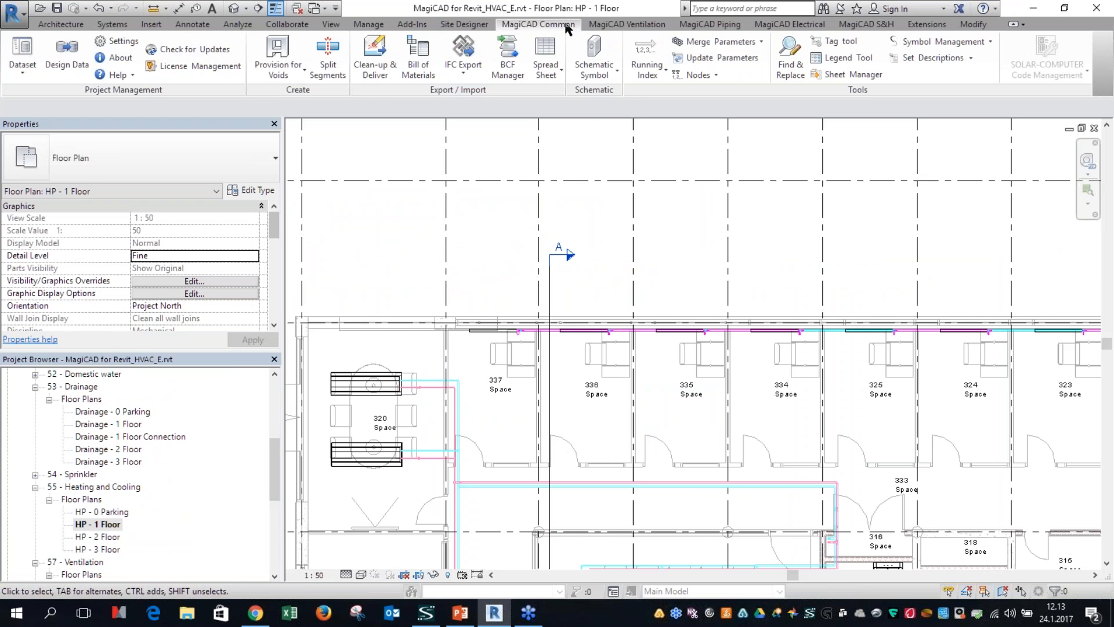
{"action": "left_click", "coordinate": [606, 24]}
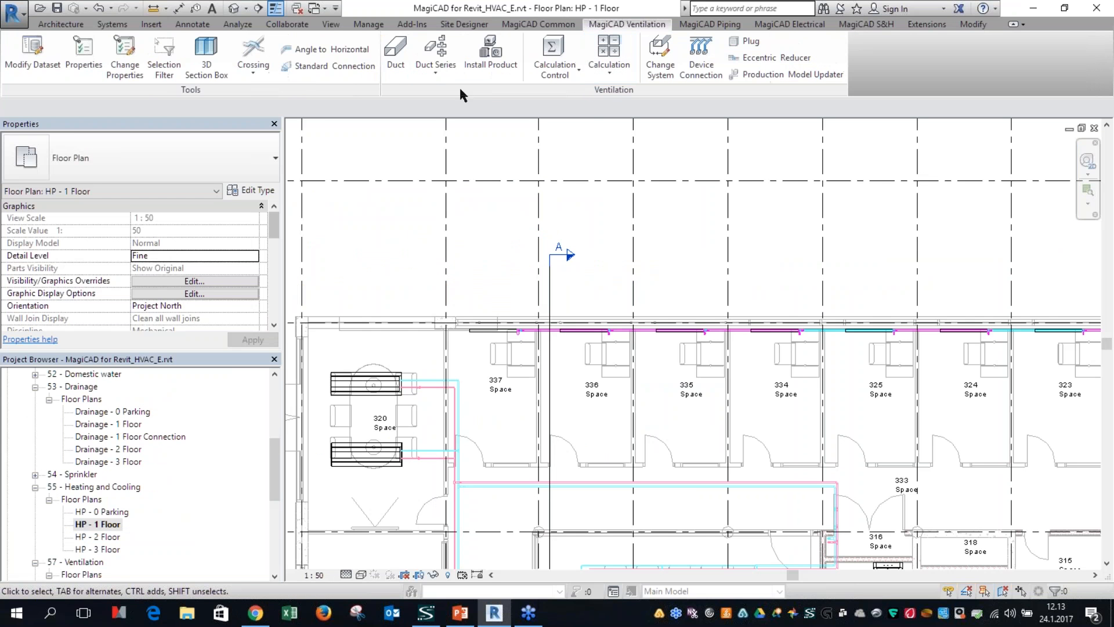
{"action": "left_click", "coordinate": [424, 79]}
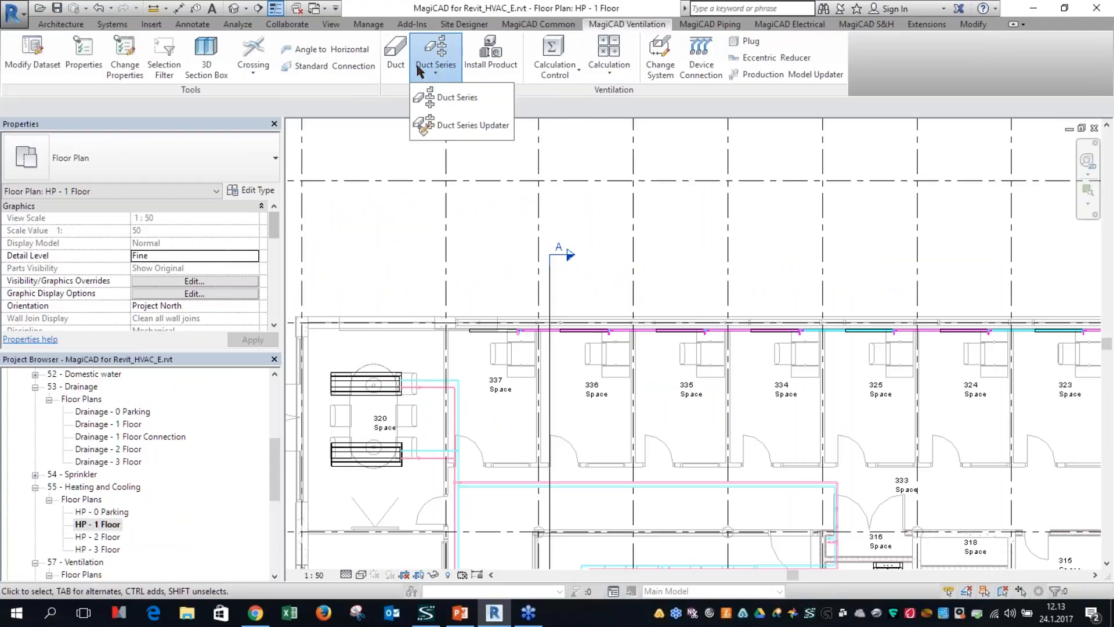
{"action": "left_click", "coordinate": [447, 97]}
{"action": "left_click", "coordinate": [496, 194]}
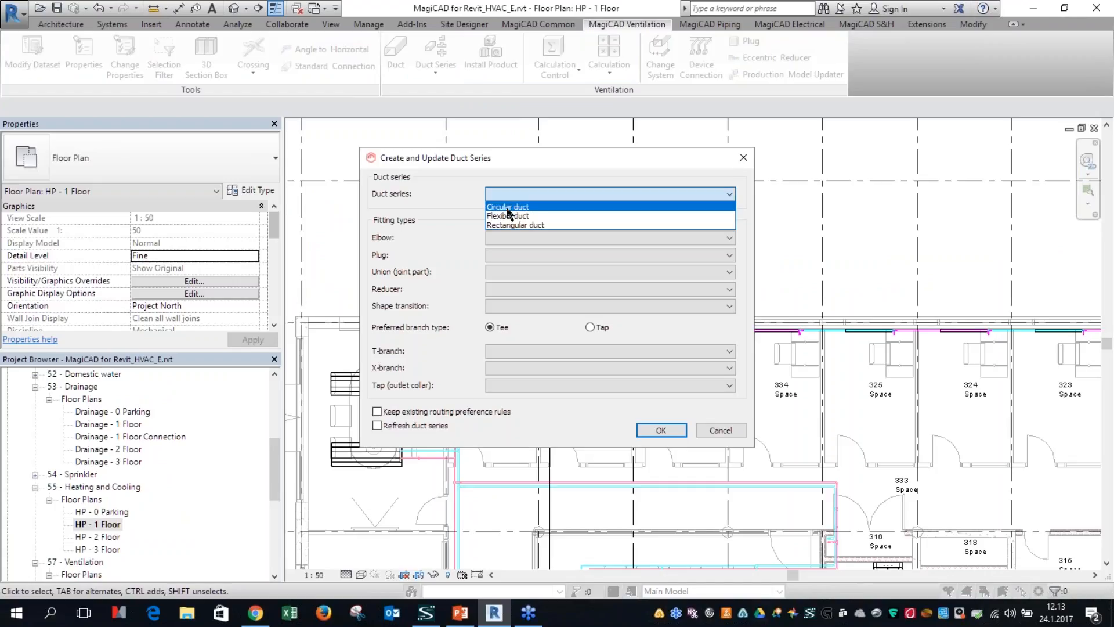
{"action": "key", "text": "Escape"}
{"action": "key", "text": "Escape"}
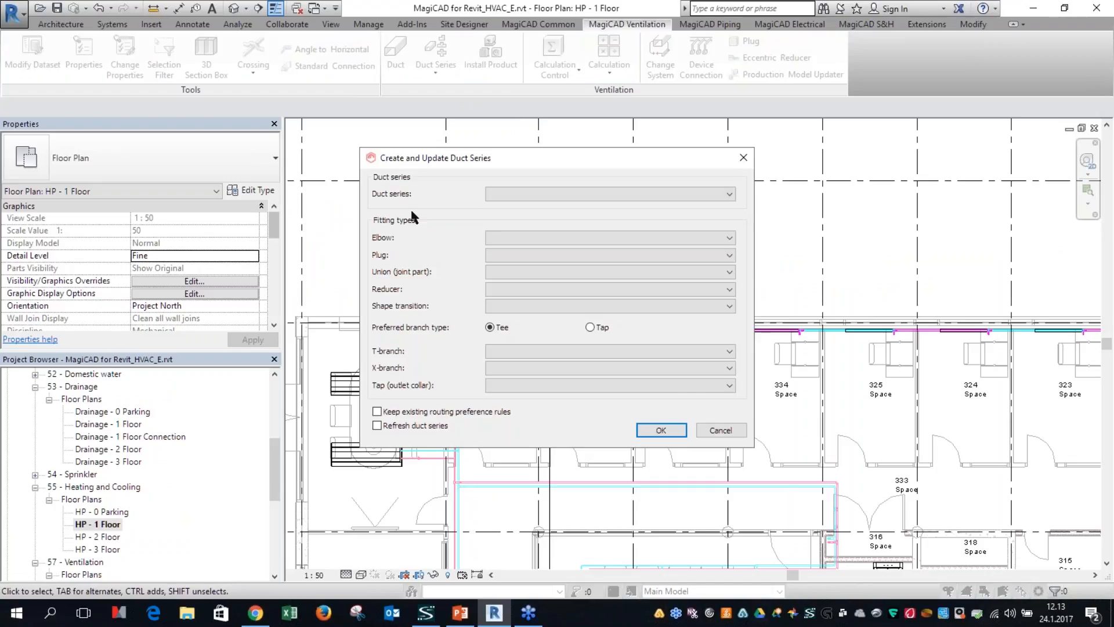
Step: Open the Circular duct series from the ventilation part of the dataset for editing
{"action": "left_click", "coordinate": [30, 60]}
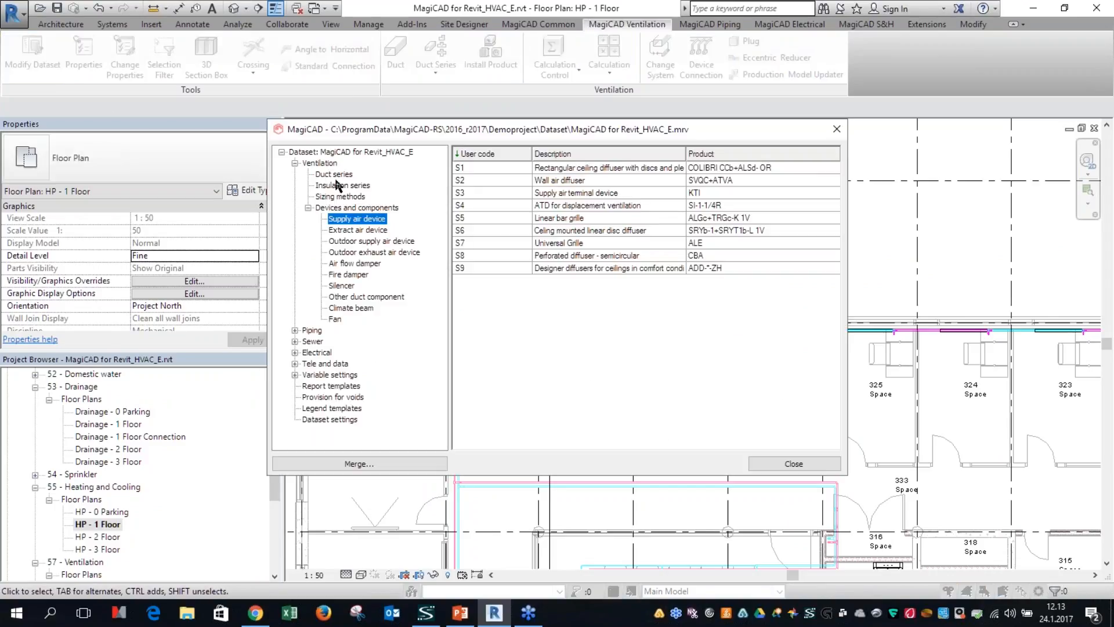
{"action": "left_click", "coordinate": [337, 185]}
{"action": "left_click", "coordinate": [333, 174]}
{"action": "double_click", "coordinate": [511, 167]}
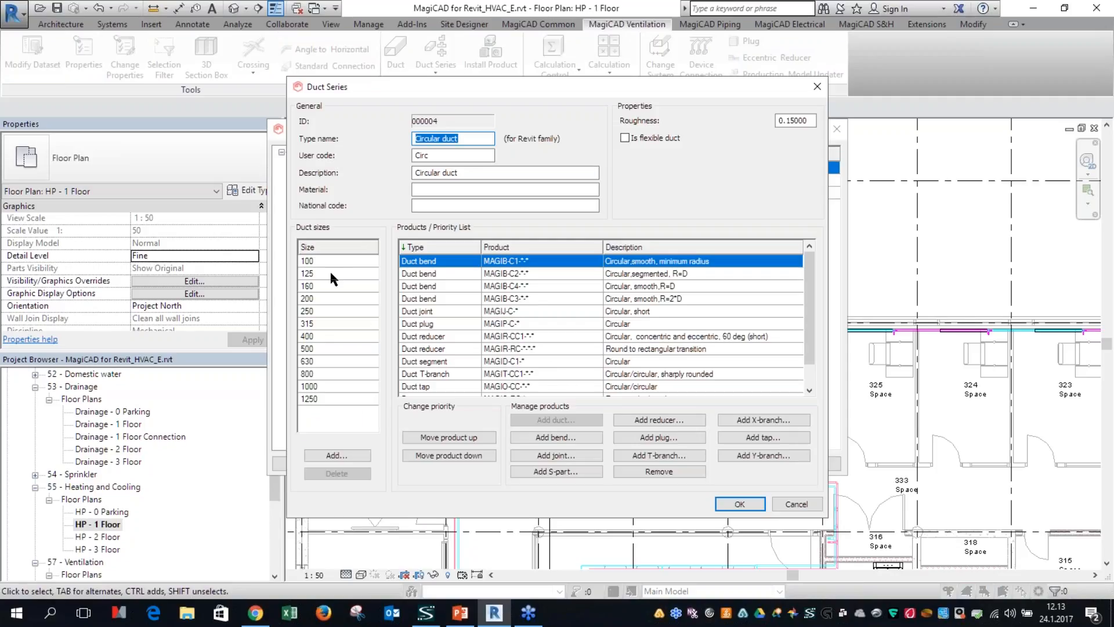
{"action": "left_click", "coordinate": [458, 273]}
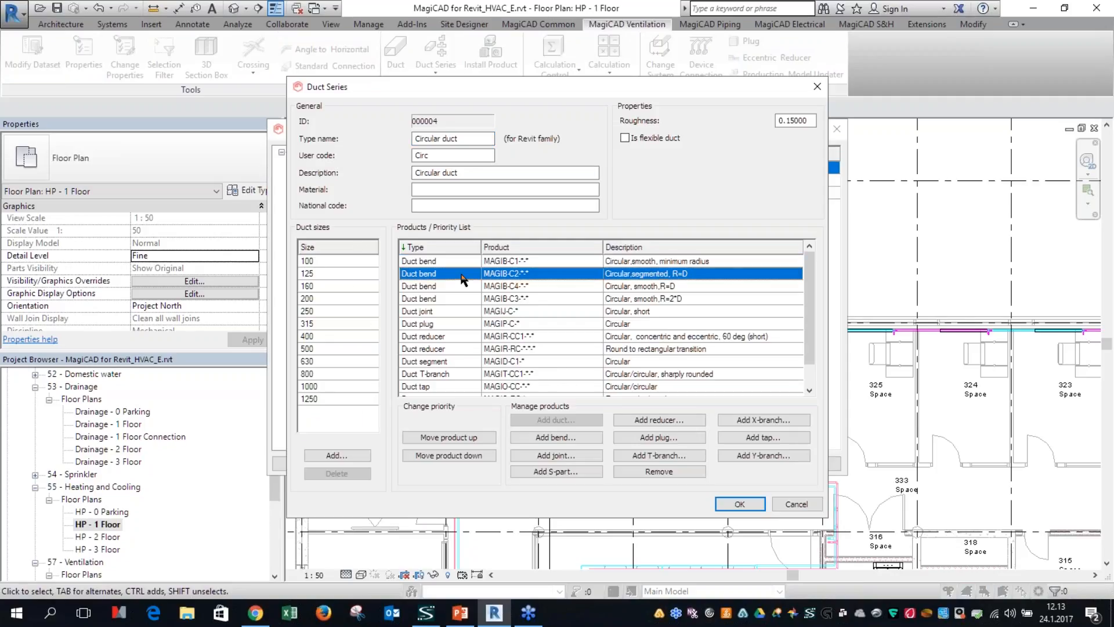
Step: Add the BFU bend from the Lindab Safe products to the Circular duct series and close the dataset
{"action": "left_click", "coordinate": [534, 438]}
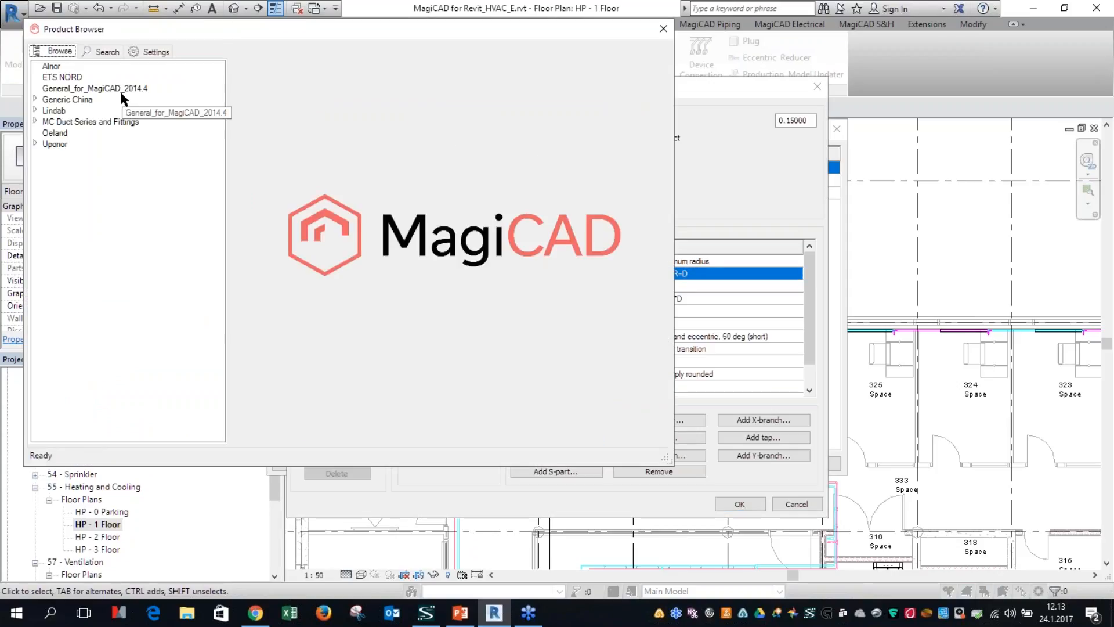
{"action": "left_click", "coordinate": [55, 133]}
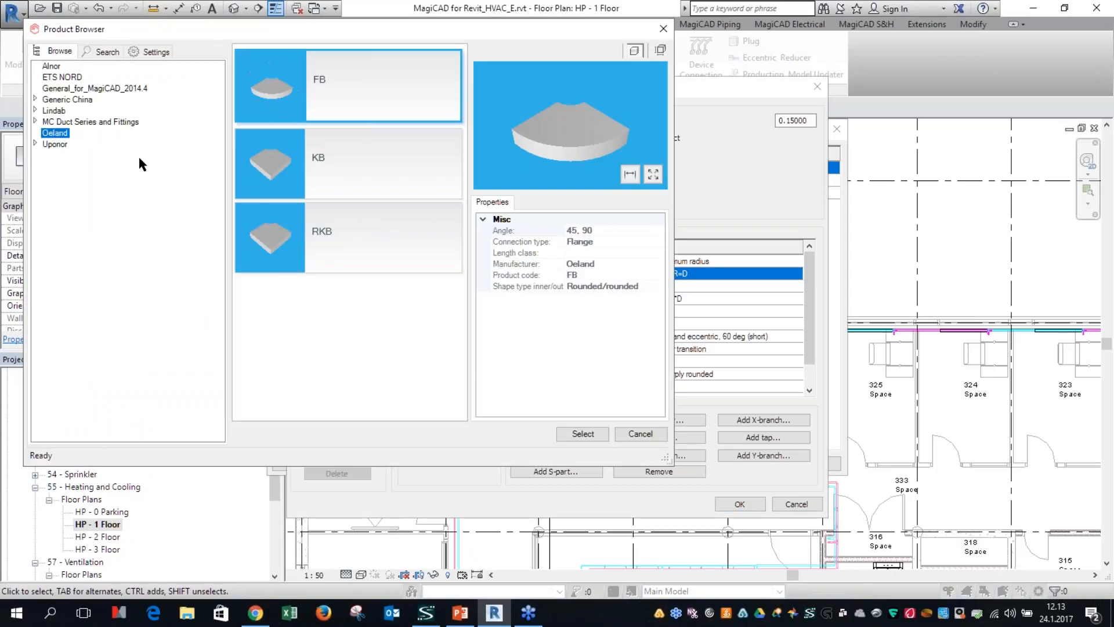
{"action": "left_click", "coordinate": [37, 111]}
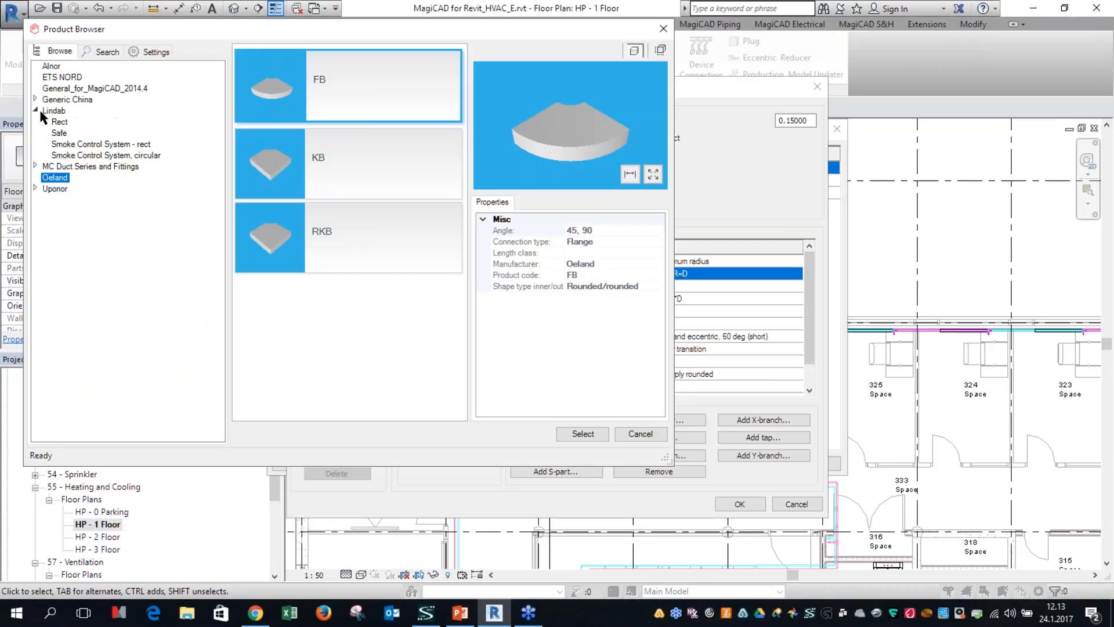
{"action": "left_click", "coordinate": [59, 133]}
{"action": "left_click", "coordinate": [583, 434]}
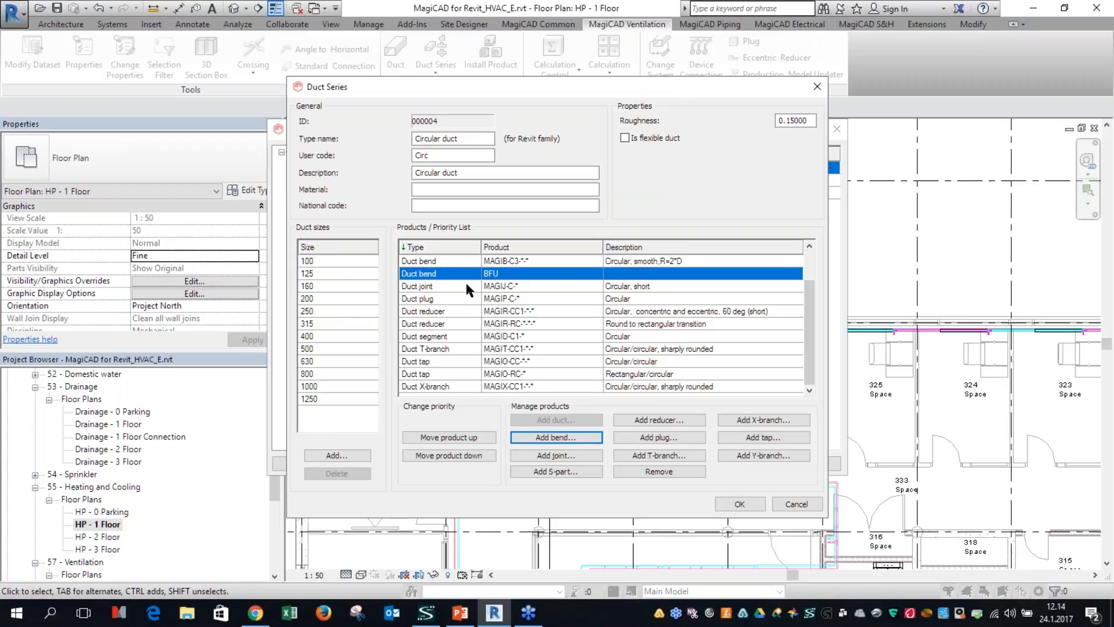
{"action": "left_click", "coordinate": [738, 504]}
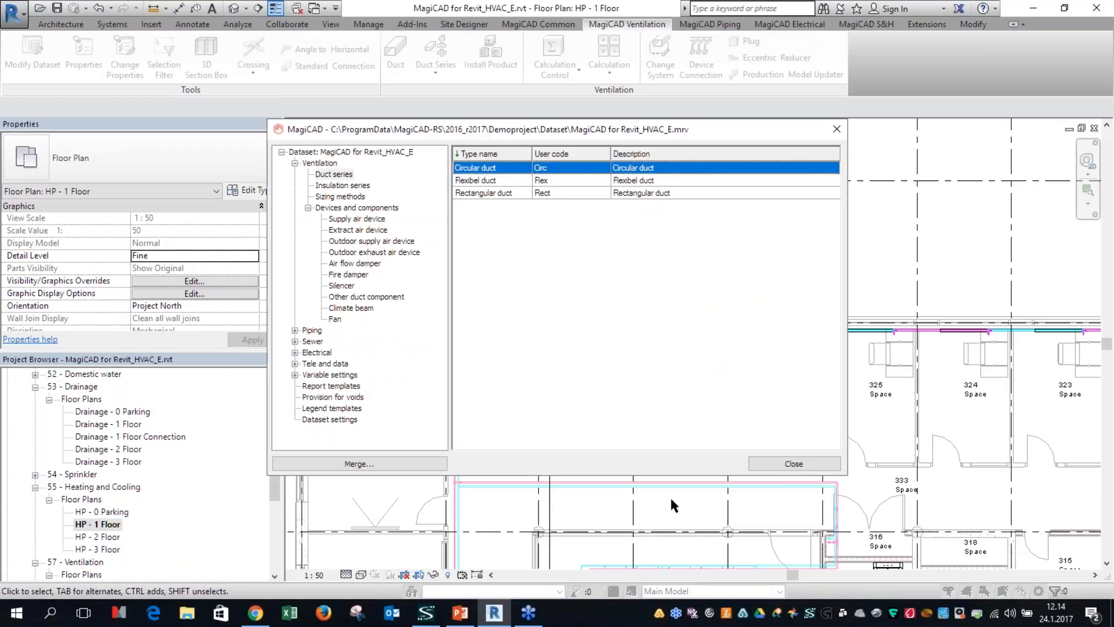
{"action": "left_click", "coordinate": [777, 463]}
Step: Choose Circular duct in Create and Update Duct Series and enable Refresh duct series
{"action": "left_click", "coordinate": [436, 65]}
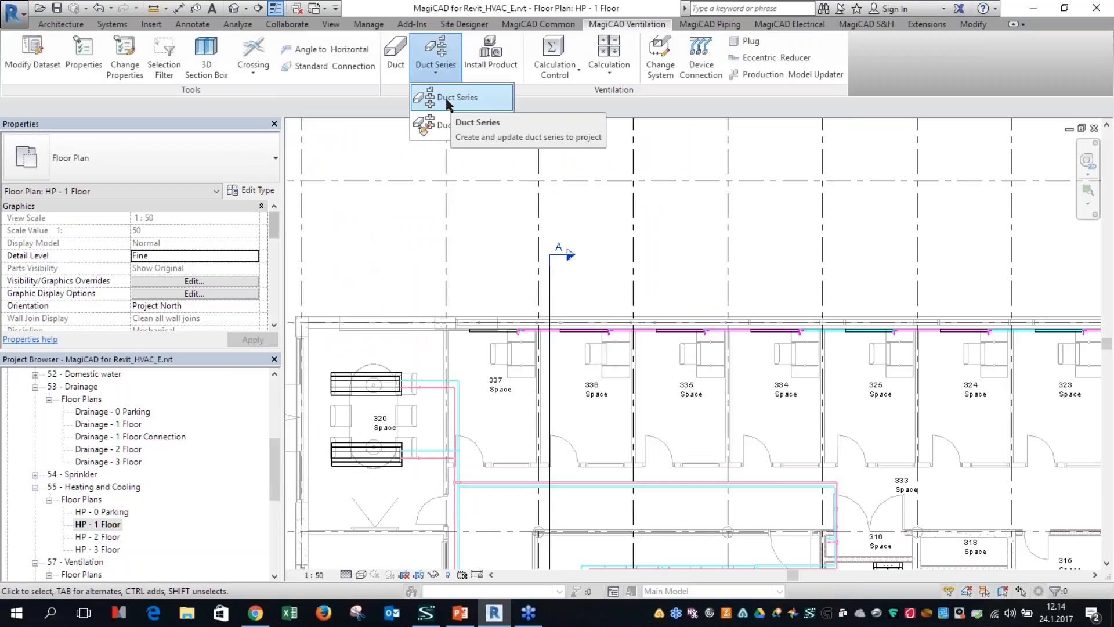
{"action": "left_click", "coordinate": [445, 99]}
{"action": "left_click", "coordinate": [496, 195]}
{"action": "left_click", "coordinate": [499, 207]}
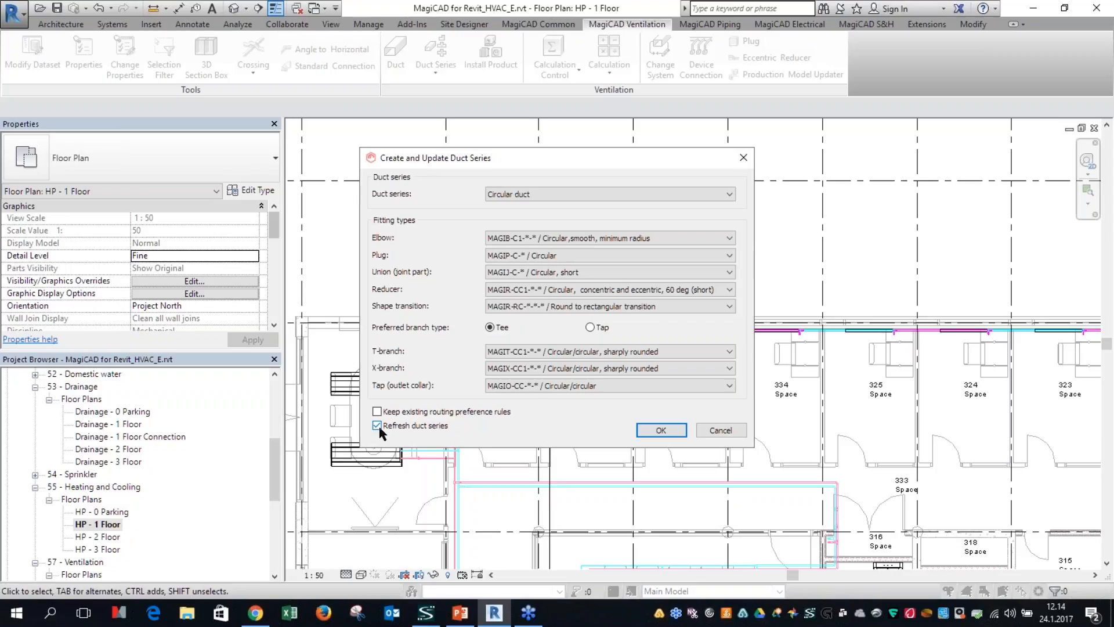
{"action": "key", "text": "Return"}
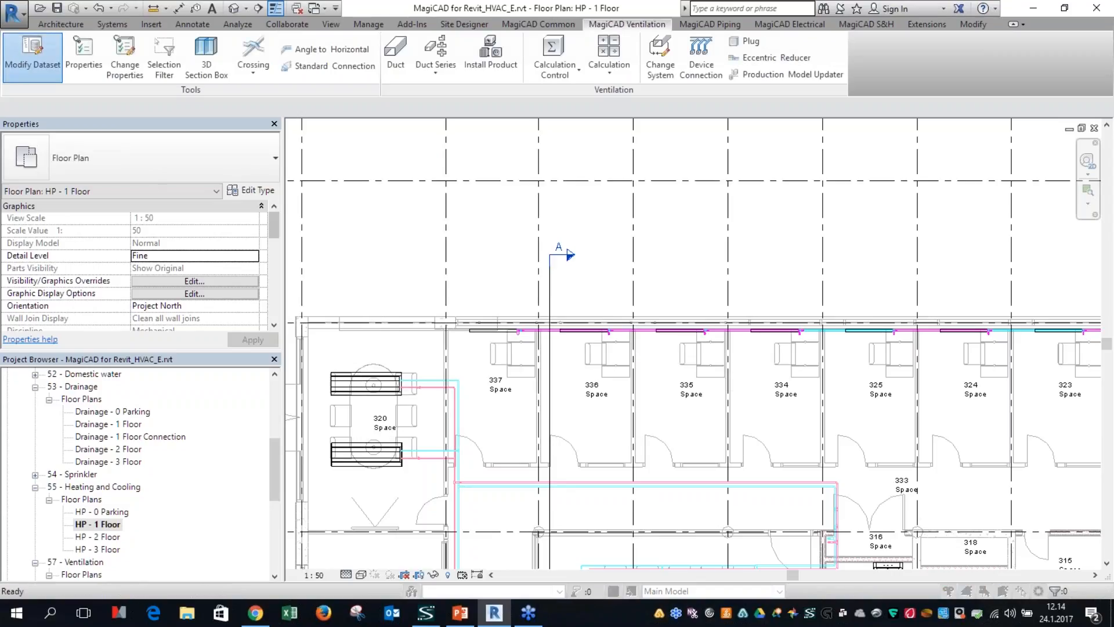
Step: Reopen the Circular duct series in the dataset, view the Lindab Safe BFU bend in the product browser and exit without adding it
{"action": "left_click", "coordinate": [32, 57]}
{"action": "double_click", "coordinate": [539, 174]}
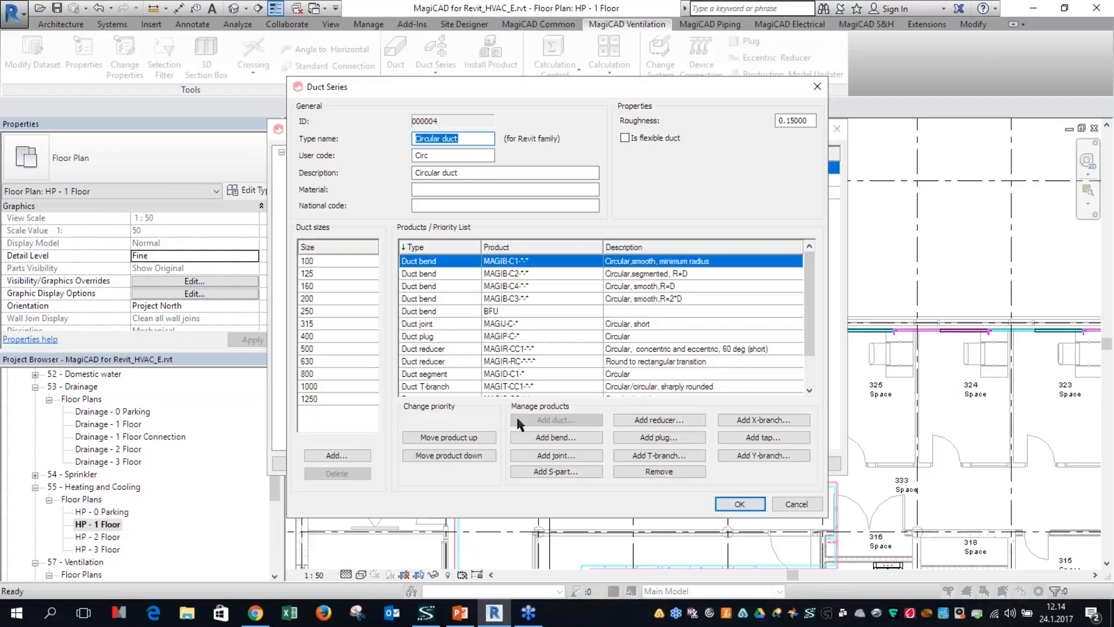
{"action": "left_click", "coordinate": [551, 439]}
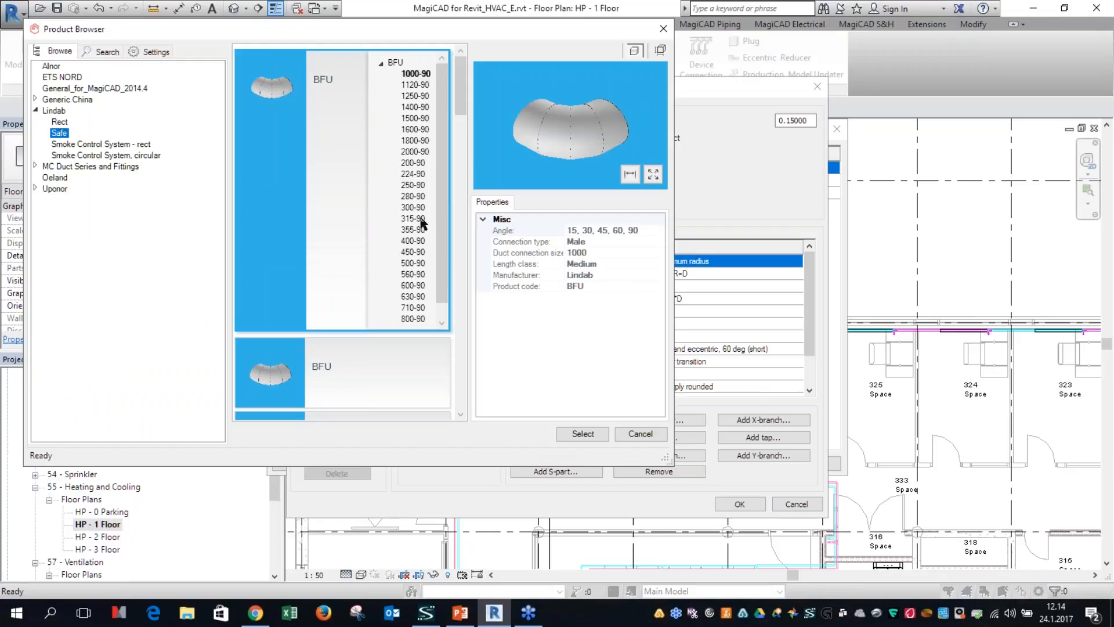
{"action": "double_click", "coordinate": [421, 224]}
{"action": "key", "text": "Escape"}
{"action": "key", "text": "Escape"}
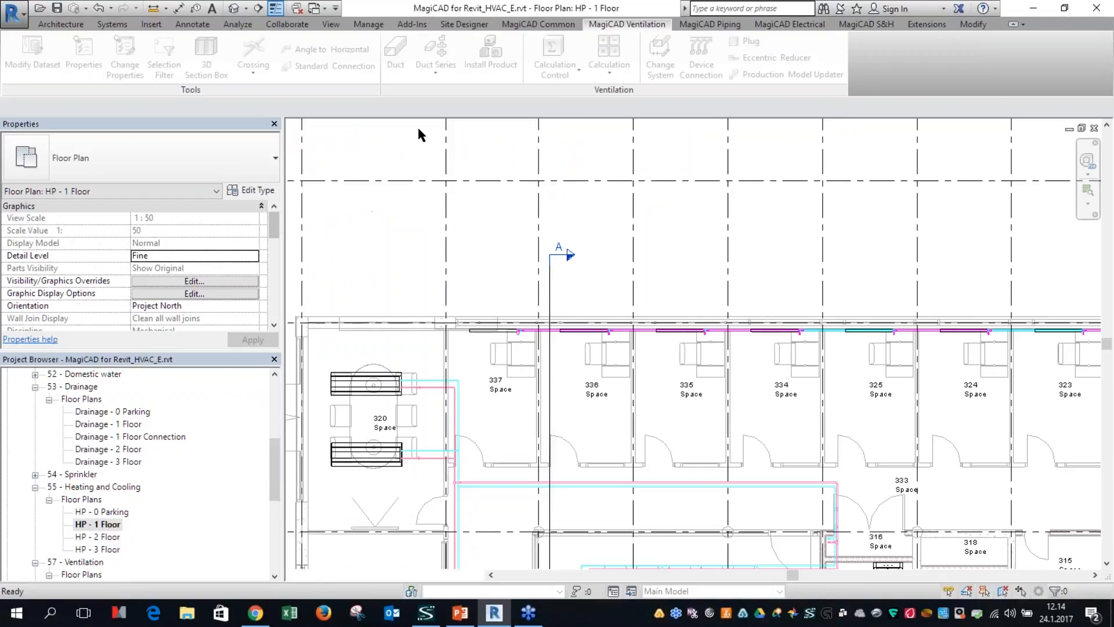
Step: Update the Circular duct series in the project with Refresh duct series enabled and Tee as the preferred branch type
{"action": "left_click", "coordinate": [431, 71]}
{"action": "left_click", "coordinate": [443, 101]}
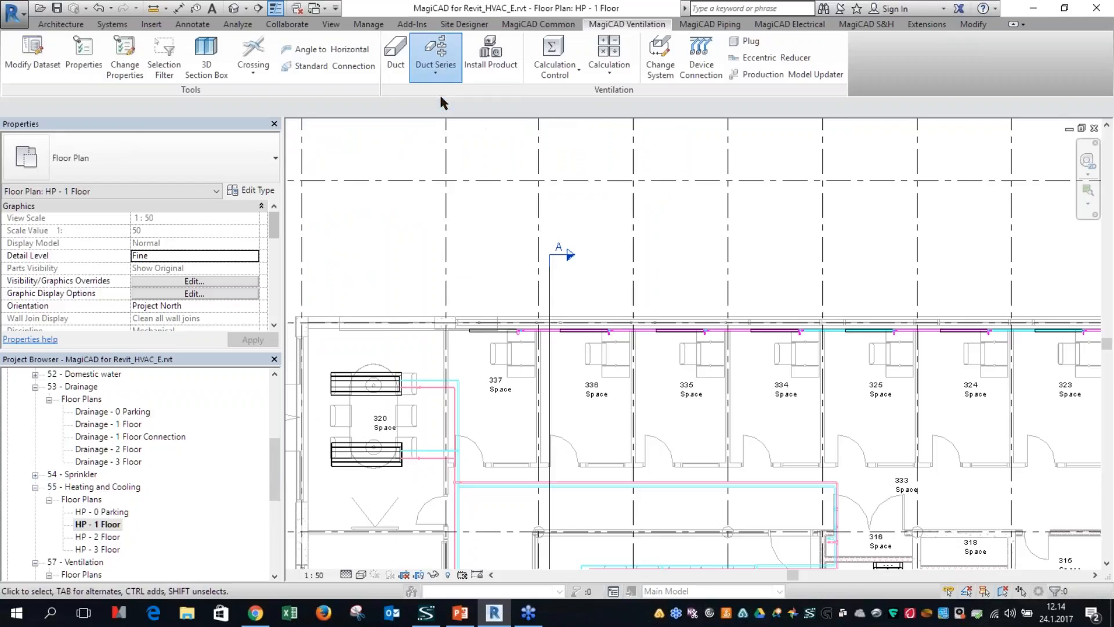
{"action": "left_click", "coordinate": [492, 193]}
{"action": "left_click", "coordinate": [496, 208]}
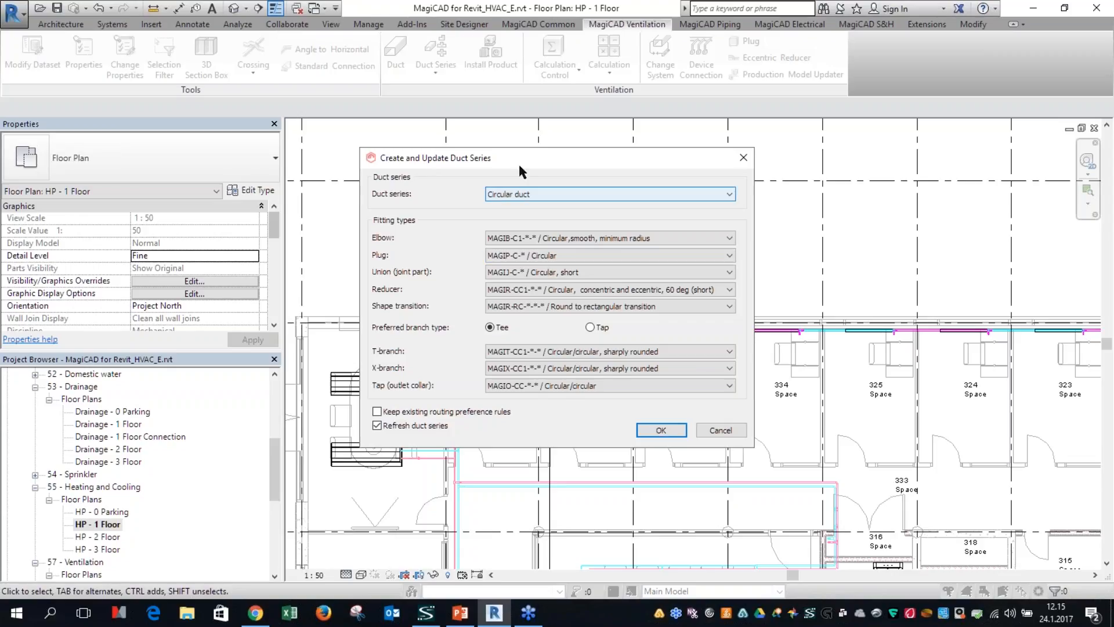
{"action": "left_click", "coordinate": [460, 164]}
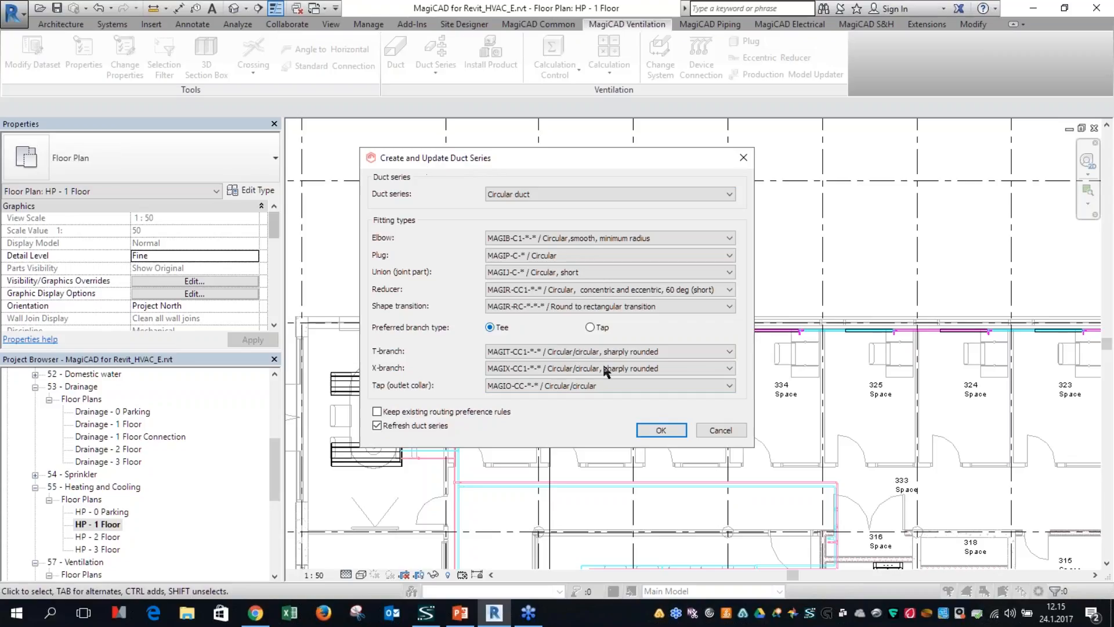
{"action": "left_click", "coordinate": [671, 435]}
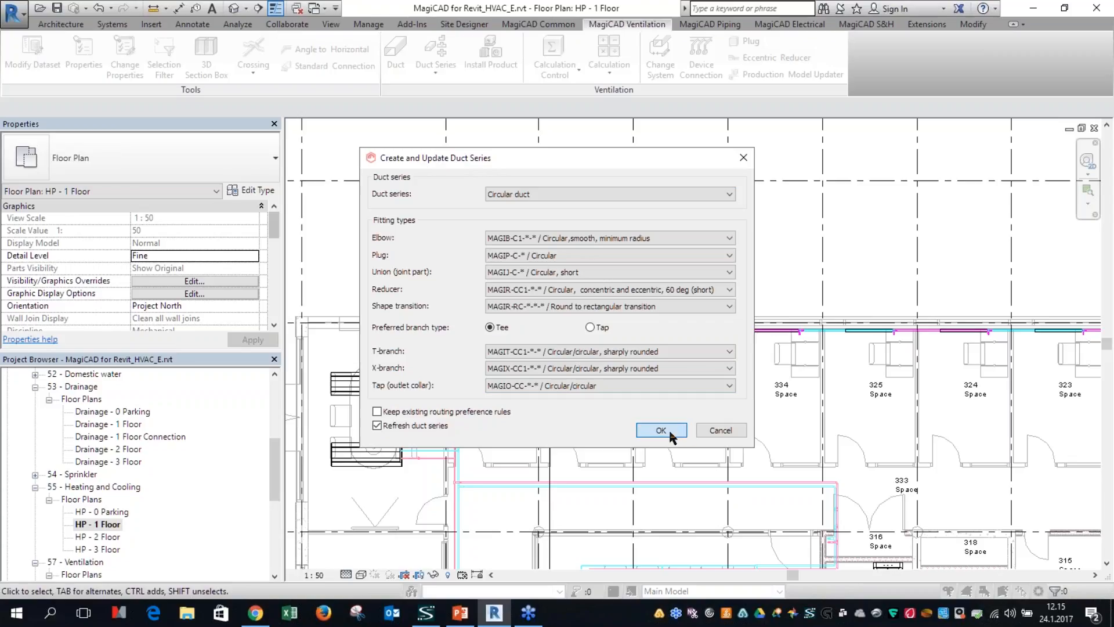
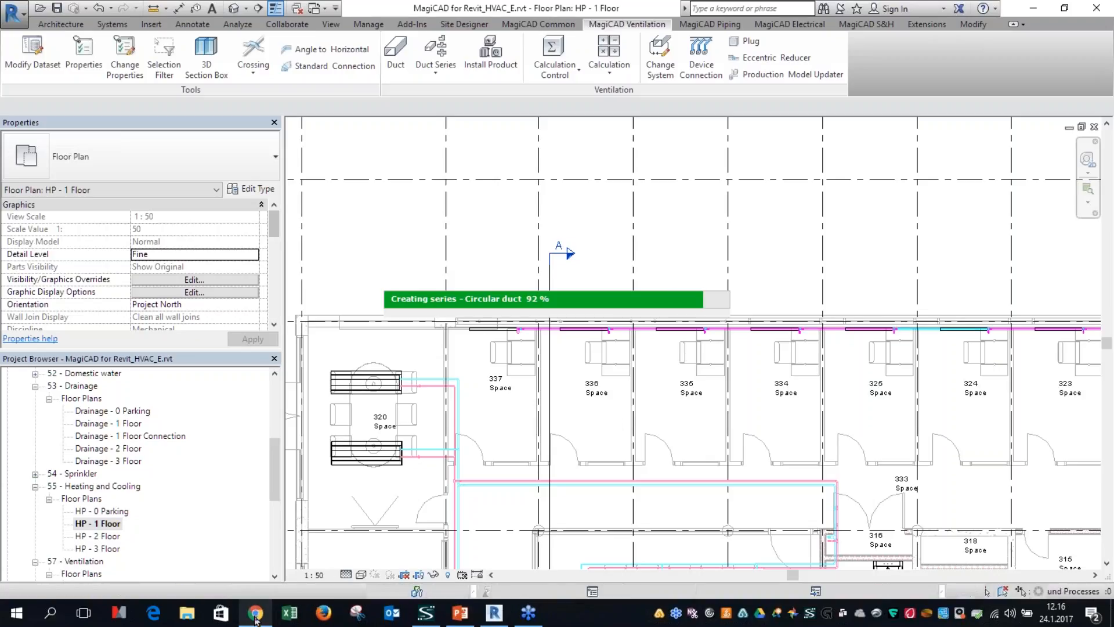
Step: Switch to Chrome and read the new features notes on flexducts, Find & Replace and locking dimensions of rectangular fittings
{"action": "mouse_move", "coordinate": [256, 620]}
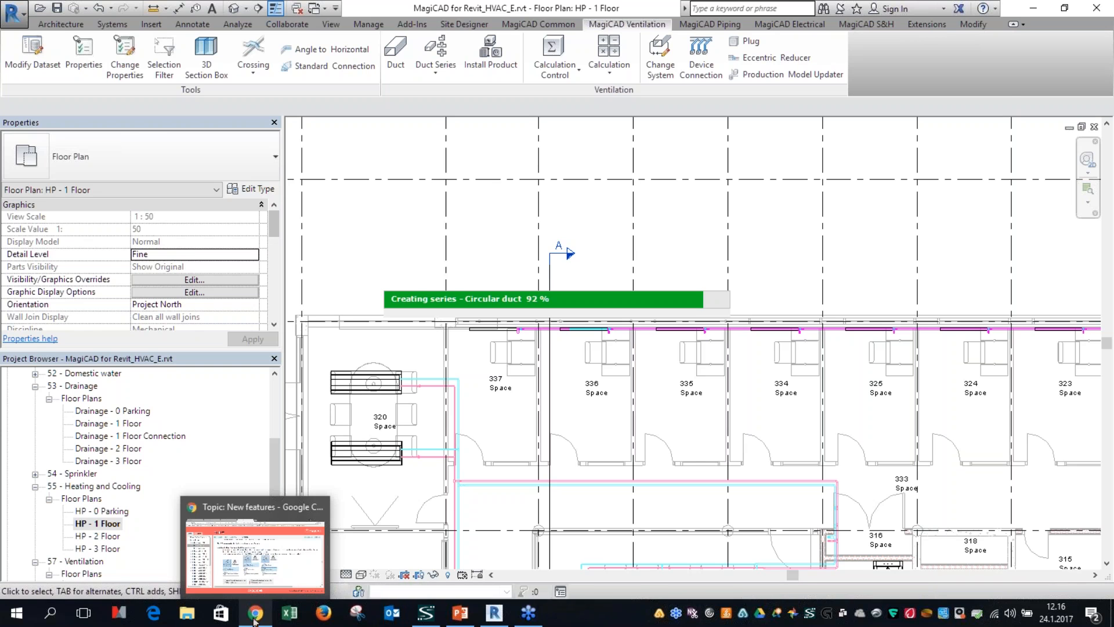
{"action": "left_click", "coordinate": [255, 618]}
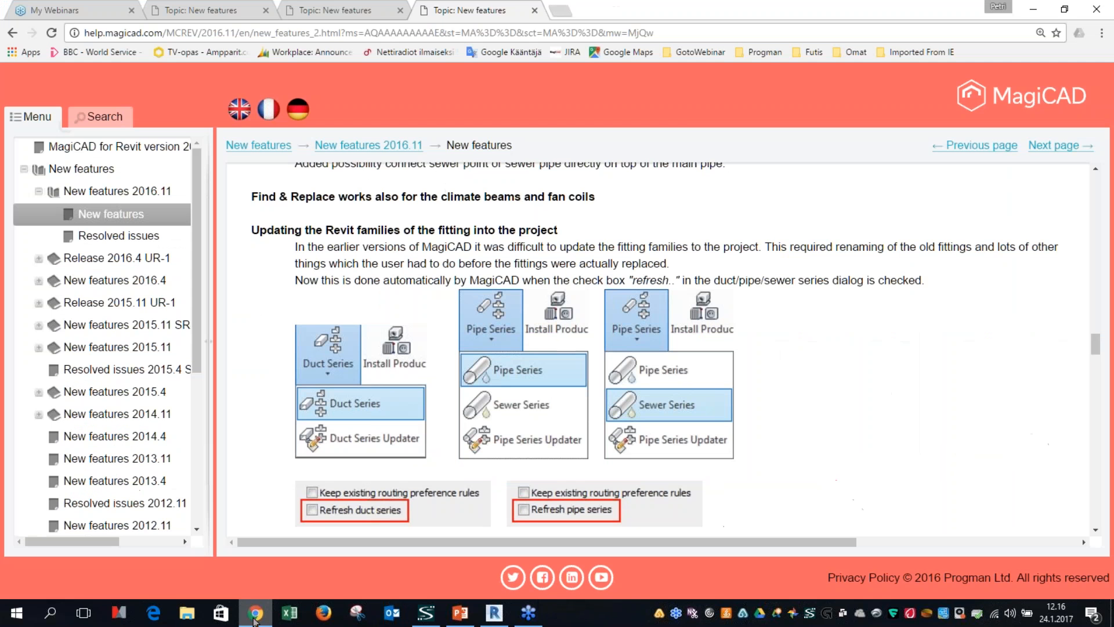
{"action": "scroll", "coordinate": [455, 493], "scroll_direction": "down", "scroll_amount": 2}
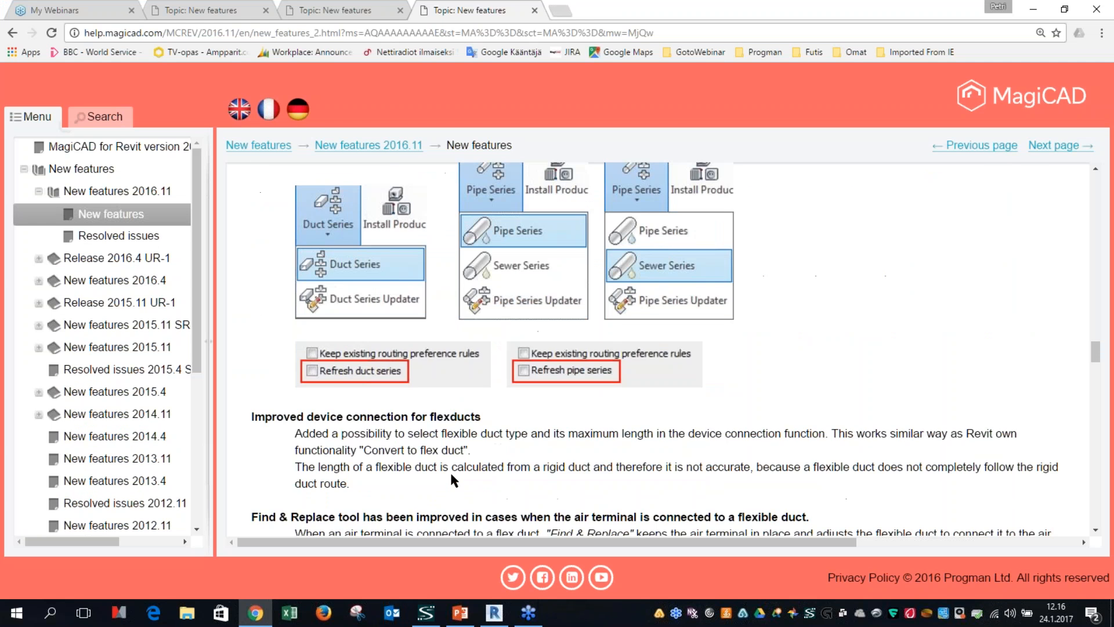
{"action": "scroll", "coordinate": [451, 476], "scroll_direction": "down", "scroll_amount": 5}
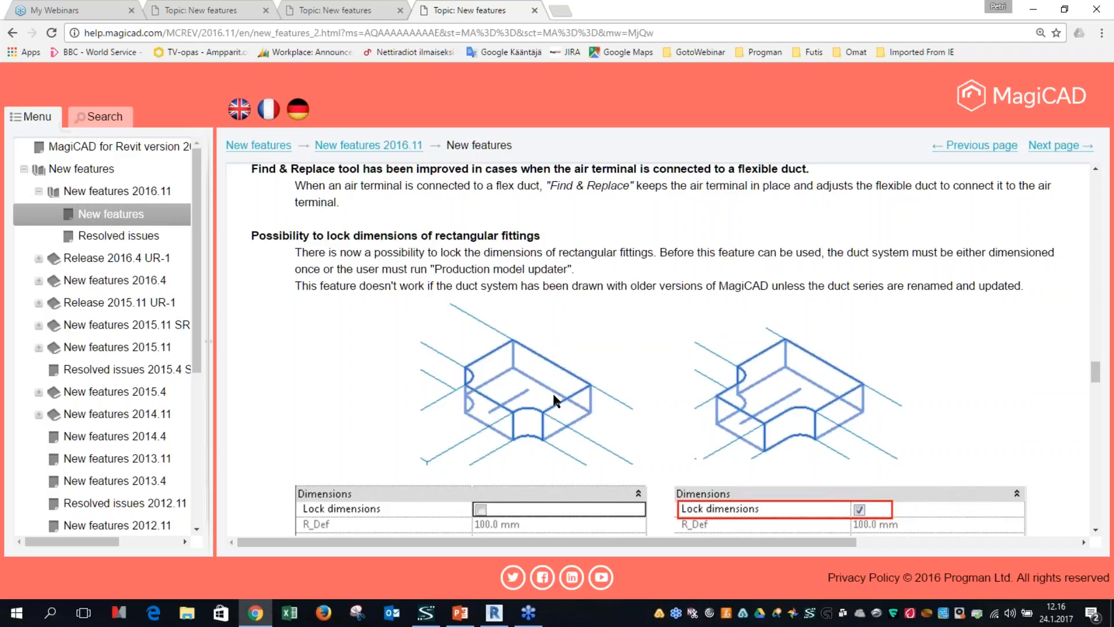
{"action": "scroll", "coordinate": [552, 391], "scroll_direction": "down", "scroll_amount": 2}
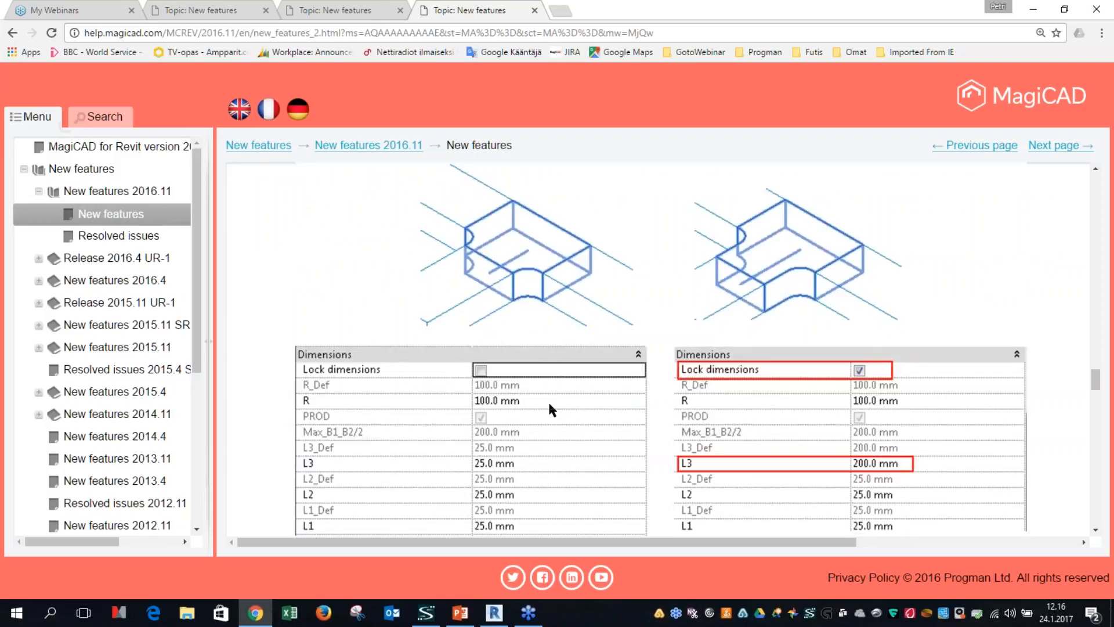
{"action": "scroll", "coordinate": [473, 525], "scroll_direction": "down", "scroll_amount": 1}
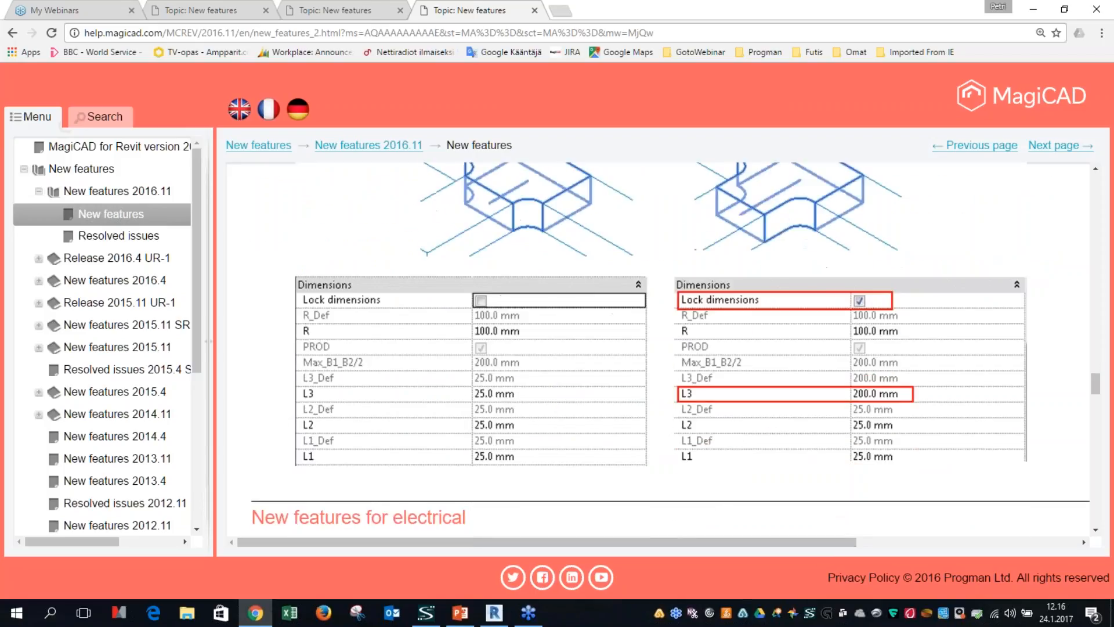
{"action": "scroll", "coordinate": [459, 432], "scroll_direction": "up", "scroll_amount": 1}
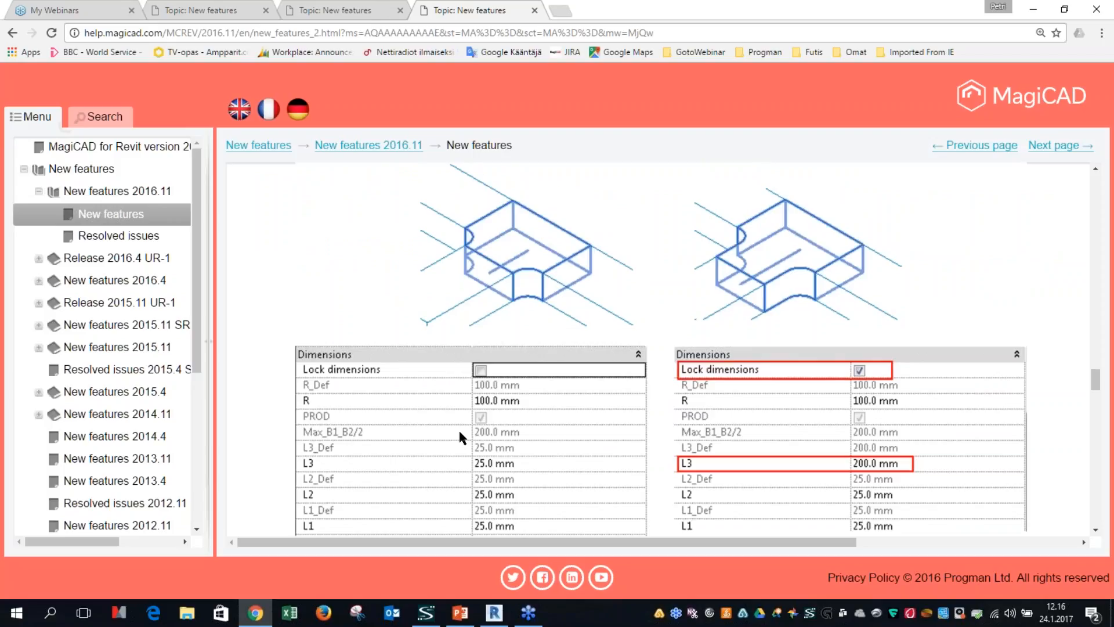
Step: Switch back to Revit and run the Production Model Updater
{"action": "left_click", "coordinate": [493, 612]}
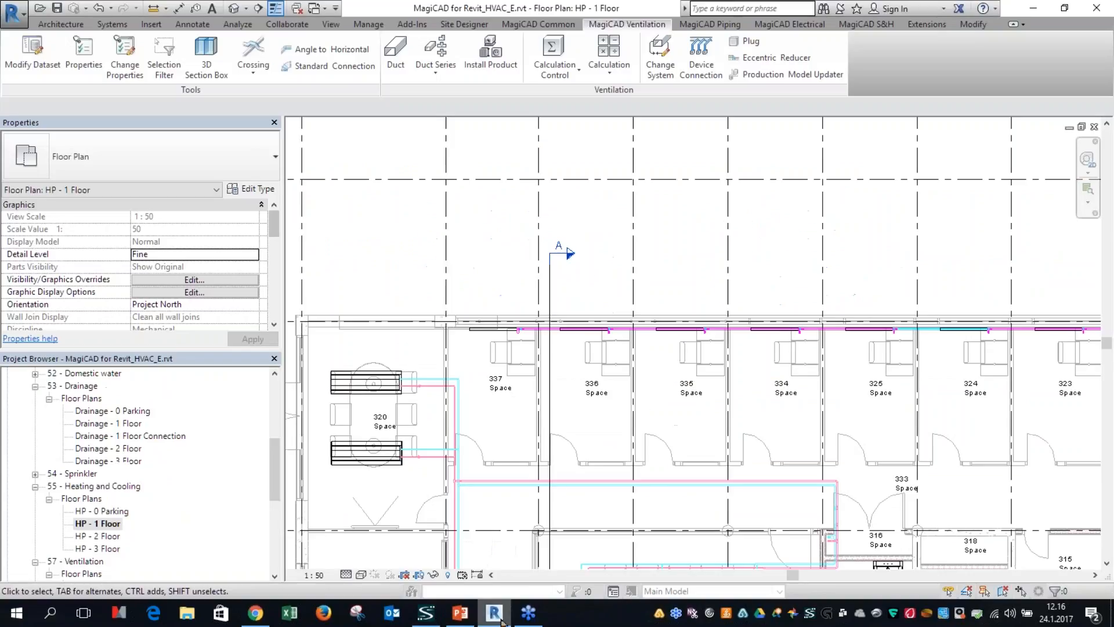
{"action": "left_click", "coordinate": [790, 75]}
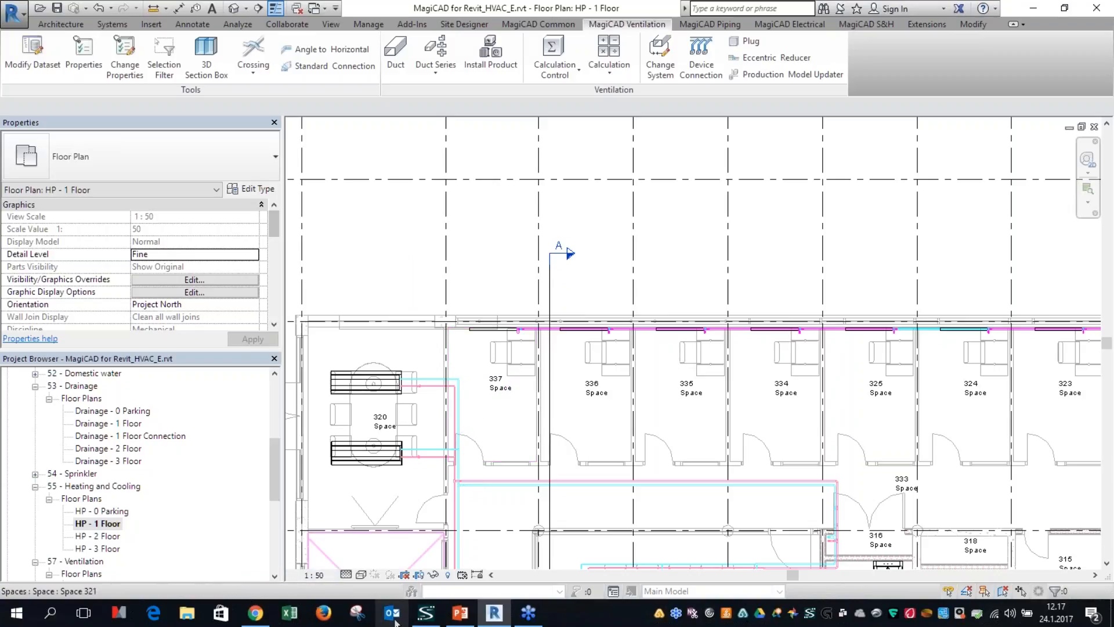
Step: Review the Lock dimensions example for rectangular fittings on the Chrome help page, then return to Revit
{"action": "left_click", "coordinate": [260, 615]}
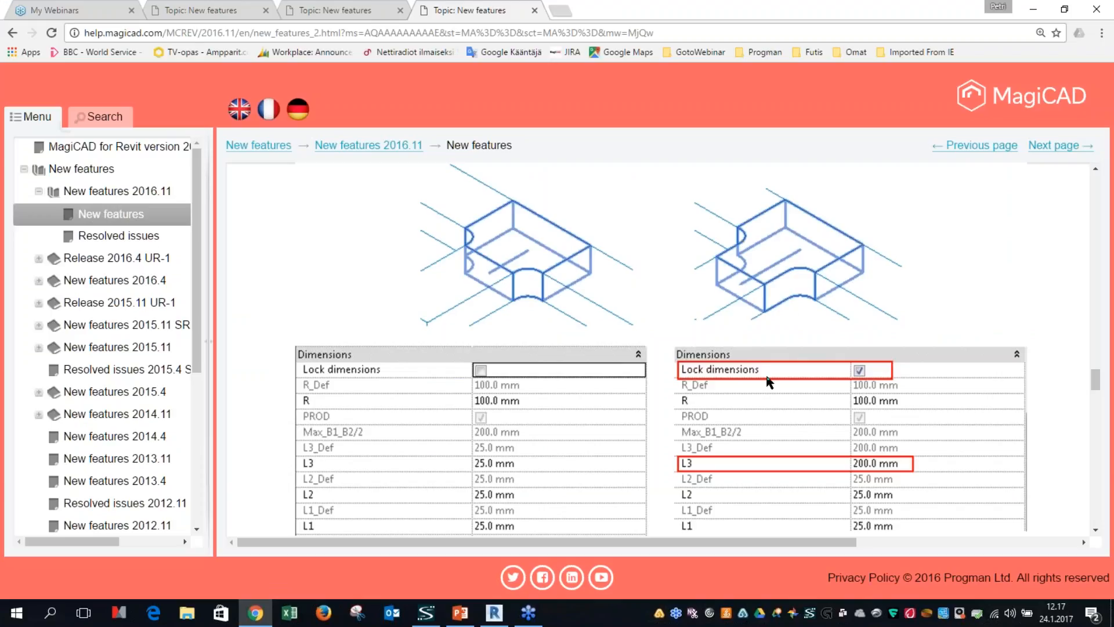
{"action": "key", "text": "ctrl"}
{"action": "key", "text": "ctrl"}
{"action": "scroll", "coordinate": [862, 383], "scroll_direction": "down", "scroll_amount": 2}
{"action": "key", "text": "ctrl"}
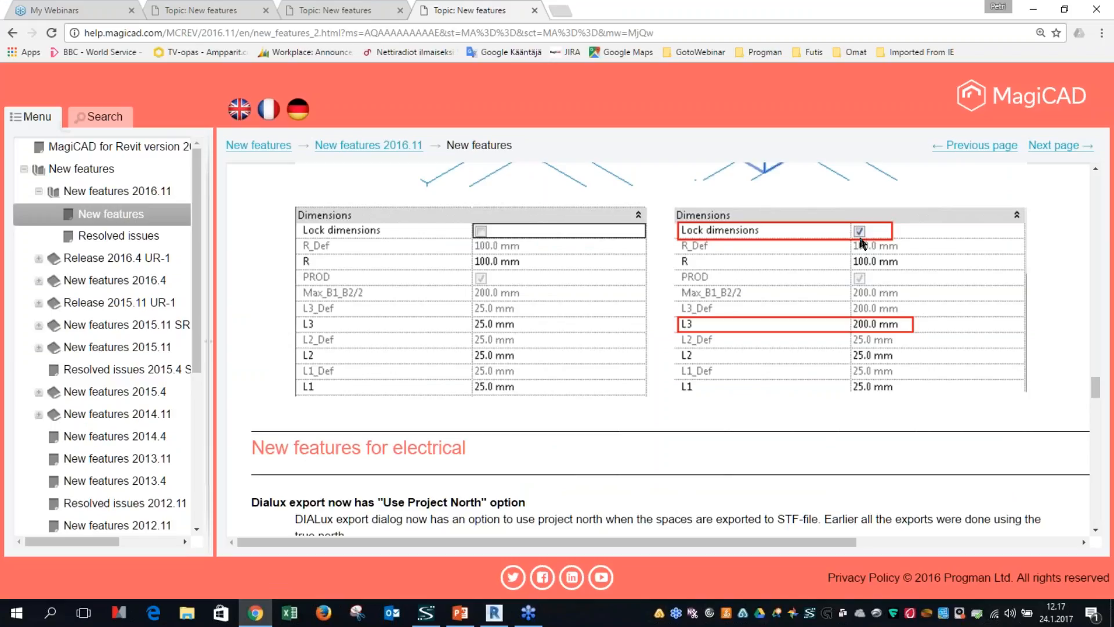
{"action": "scroll", "coordinate": [800, 272], "scroll_direction": "up", "scroll_amount": 1}
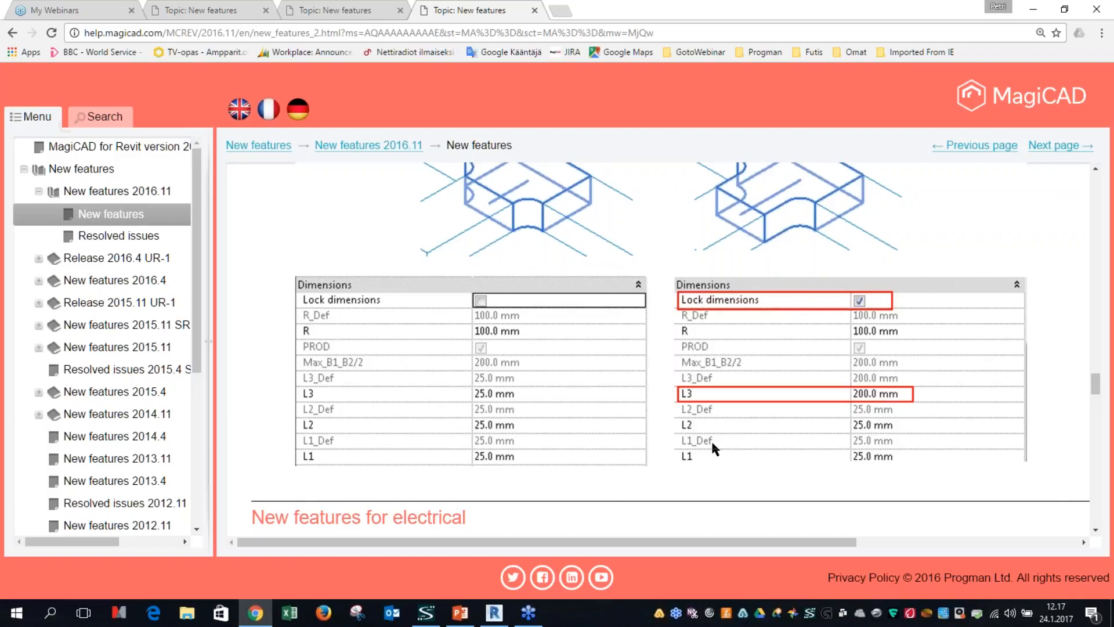
{"action": "left_click", "coordinate": [1034, 10]}
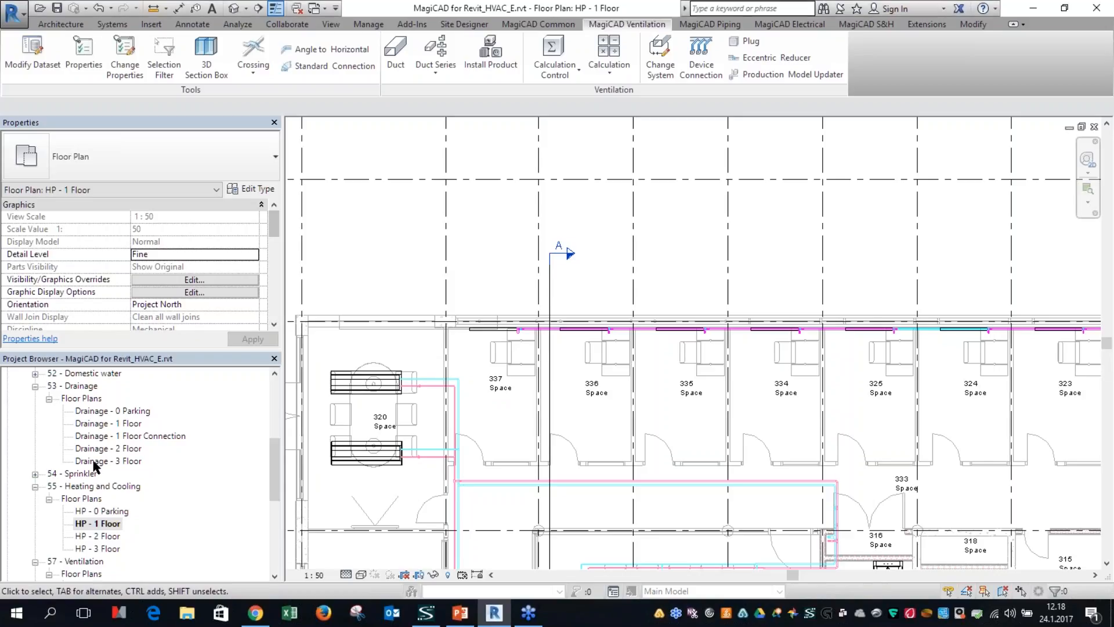
Step: Open the V - 2 Floor ventilation floor plan
{"action": "left_click", "coordinate": [124, 425]}
{"action": "scroll", "coordinate": [124, 427], "scroll_direction": "down", "scroll_amount": 4}
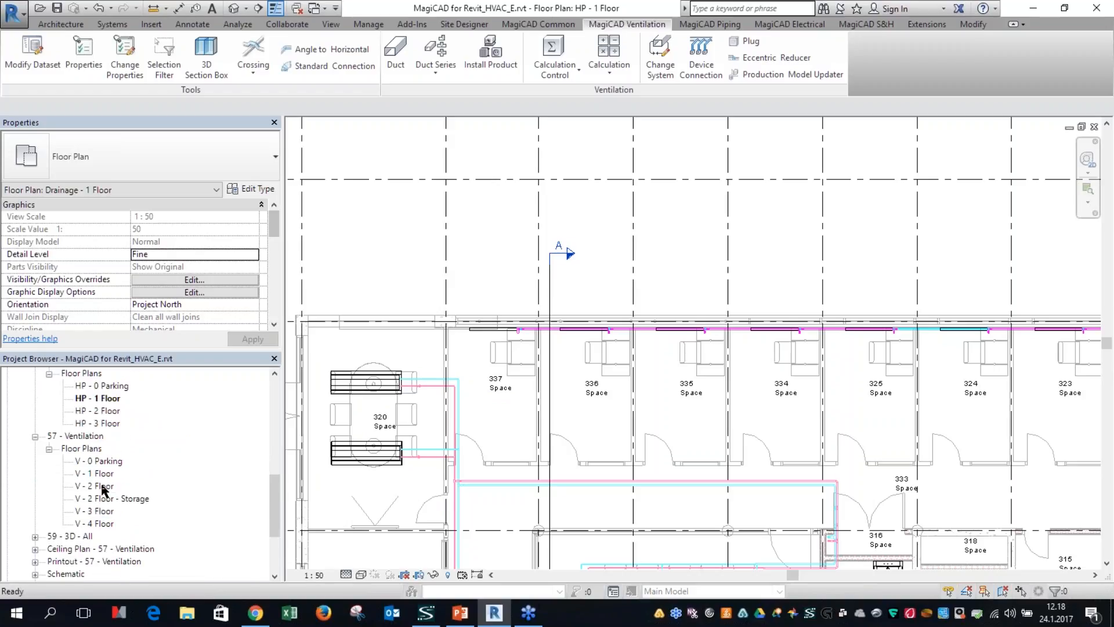
{"action": "left_click", "coordinate": [94, 485]}
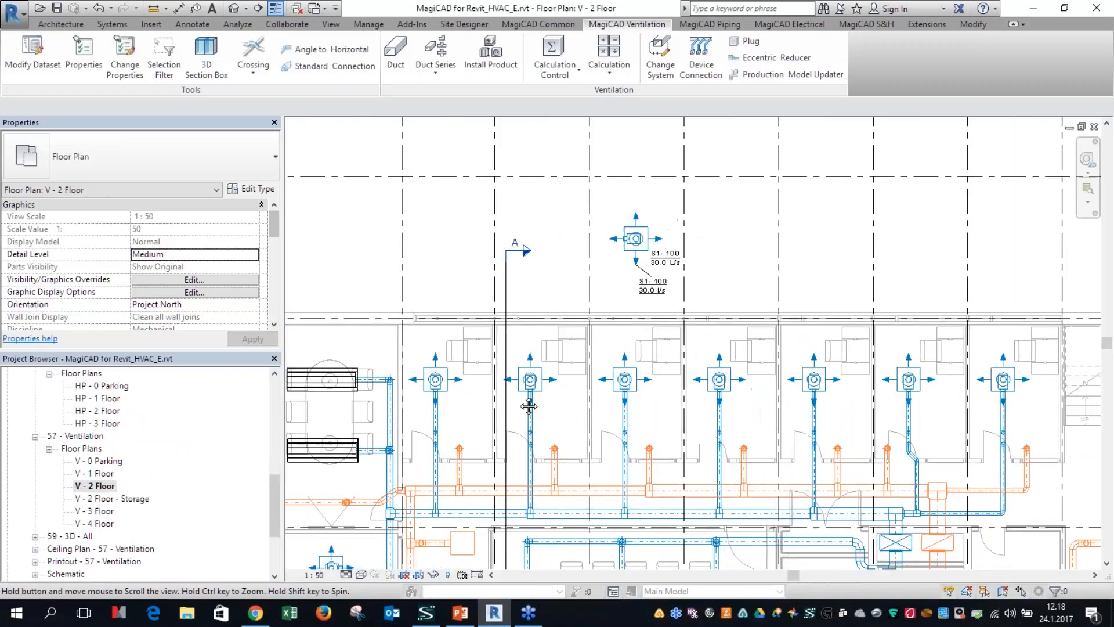
Step: Using Create Similar on a supply branch duct, draw a horizontal 100 mm circular duct in the empty area above grids 3 to 5
{"action": "right_click", "coordinate": [576, 452]}
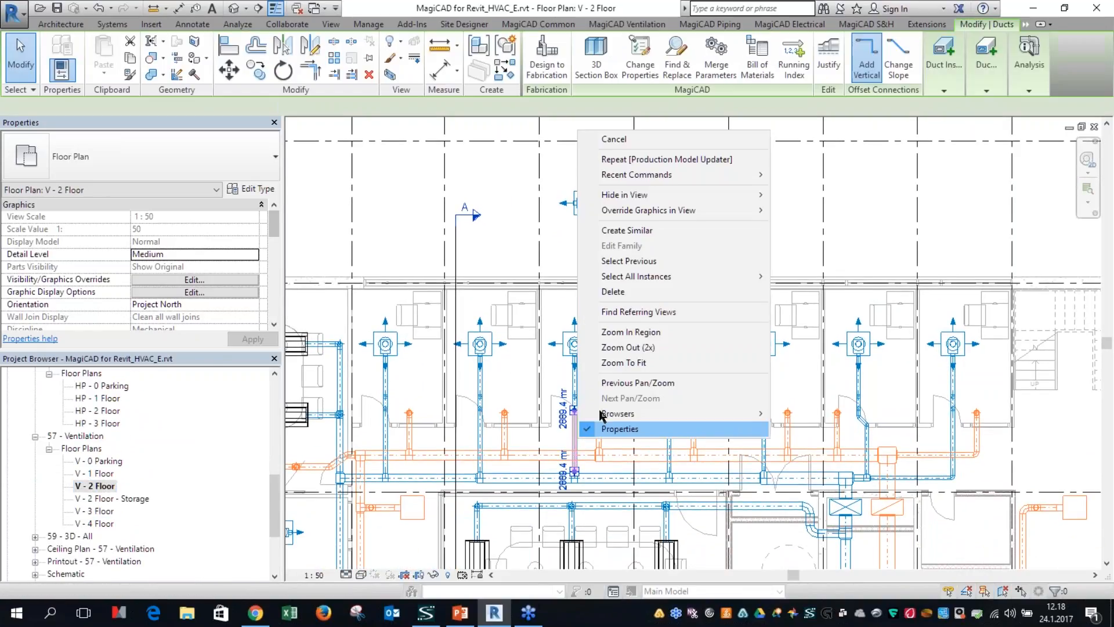
{"action": "left_click", "coordinate": [648, 235]}
{"action": "middle_click_drag", "start_coordinate": [629, 241], "coordinate": [614, 438]}
{"action": "left_click", "coordinate": [471, 172]}
{"action": "left_click", "coordinate": [604, 172]}
{"action": "key", "text": "Escape"}
{"action": "key", "text": "Escape"}
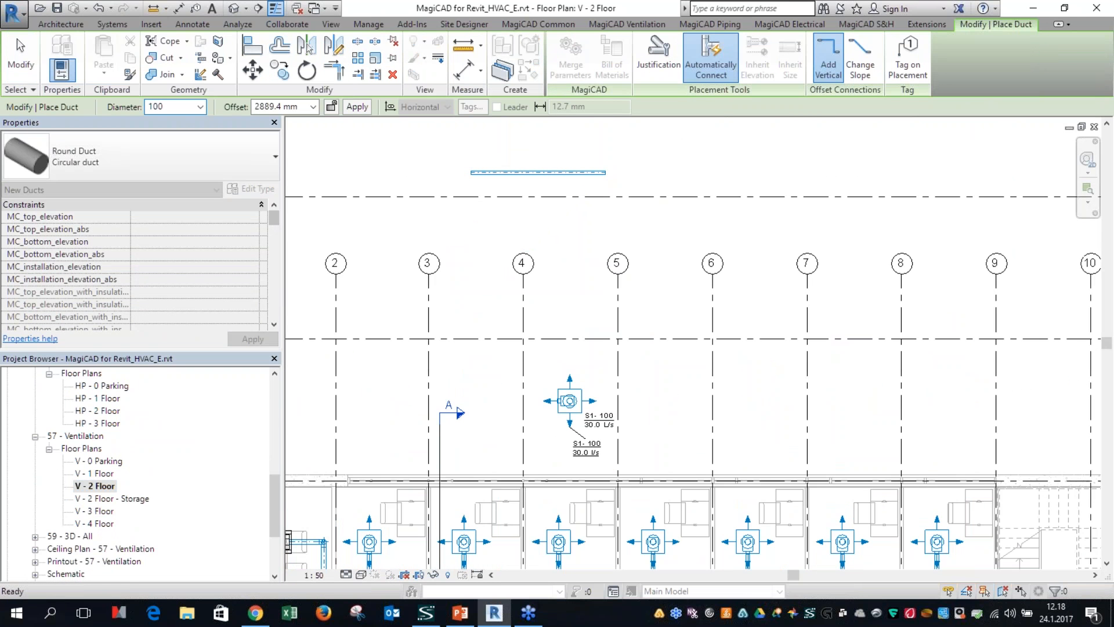
Step: Draw a second circular duct vertically between grids 5 and 6, with diameter 100 and offset 2000 mm
{"action": "double_click", "coordinate": [284, 106]}
{"action": "type", "text": "2"}
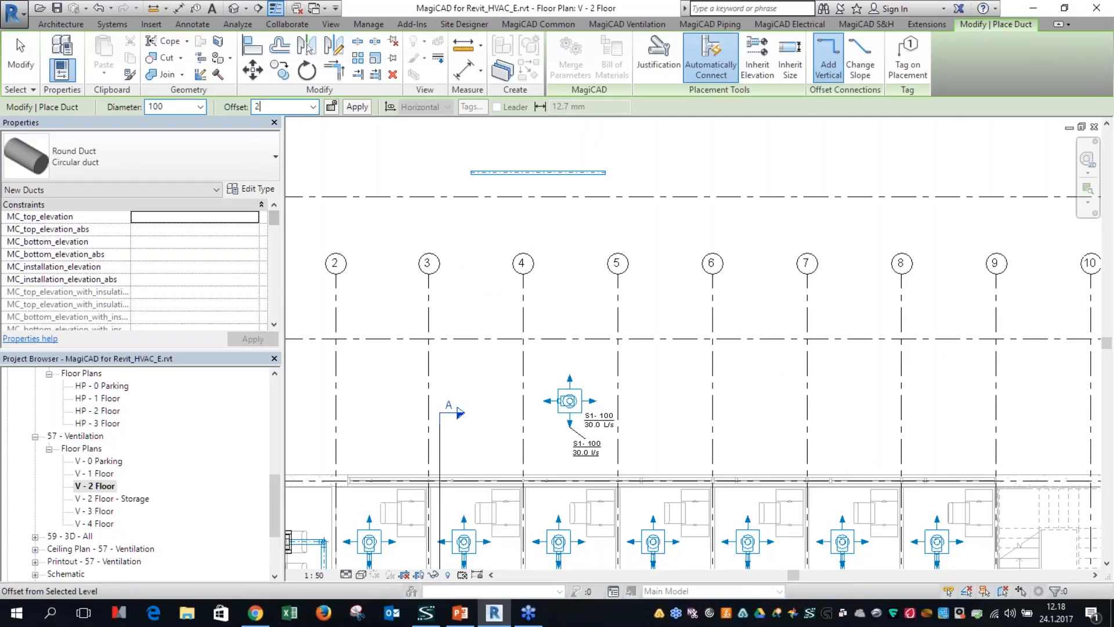
{"action": "type", "text": "000"}
{"action": "key", "text": "Return"}
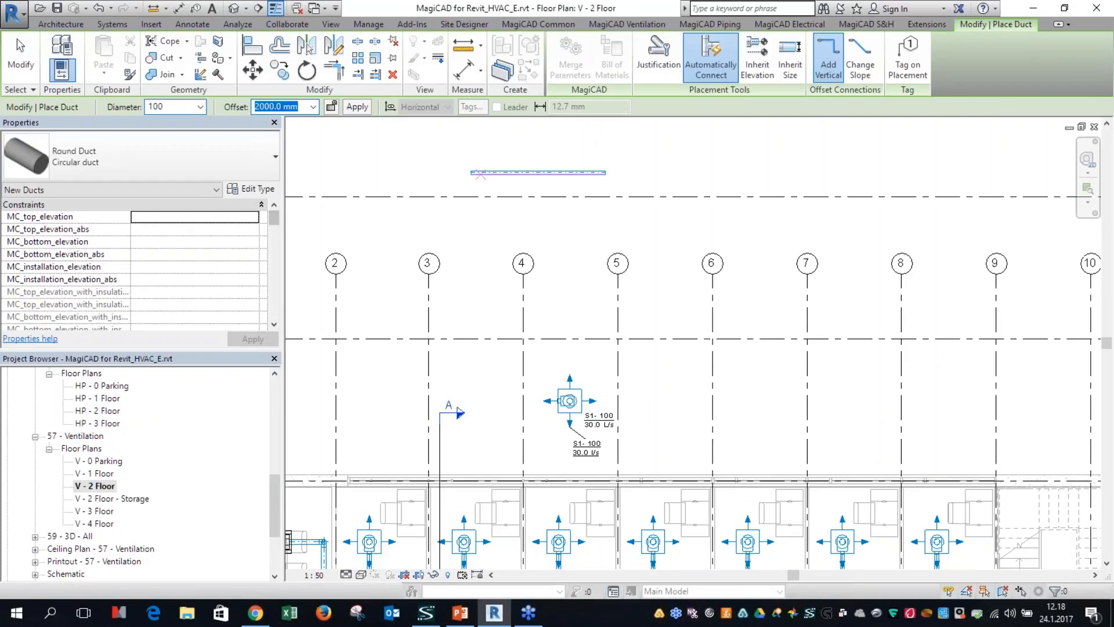
{"action": "left_click", "coordinate": [654, 214]}
{"action": "left_click", "coordinate": [655, 287]}
{"action": "key", "text": "Escape"}
{"action": "key", "text": "Escape"}
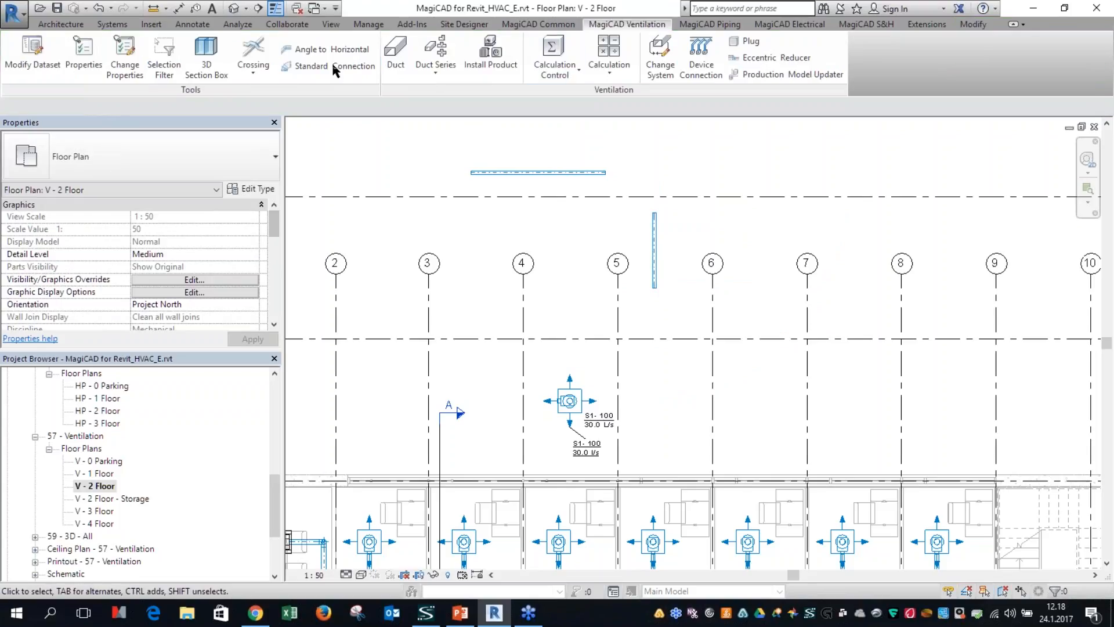
Step: Join the two new ducts with Standard Connection, using the solution with first angle 45 and second angle 60
{"action": "left_click", "coordinate": [337, 66]}
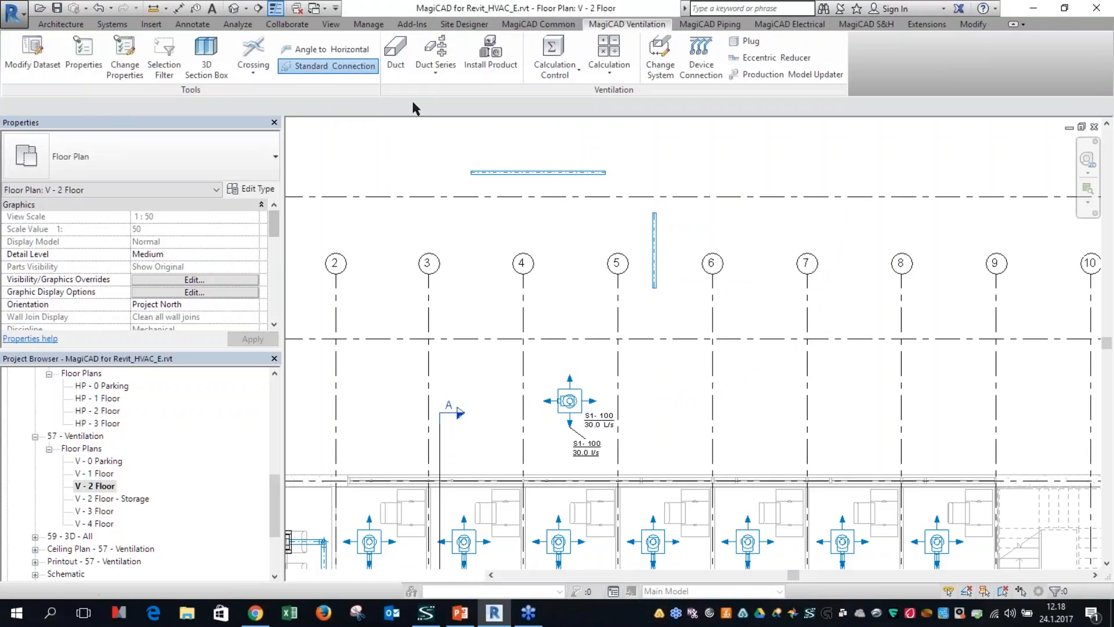
{"action": "left_click", "coordinate": [603, 172]}
{"action": "left_click", "coordinate": [655, 218]}
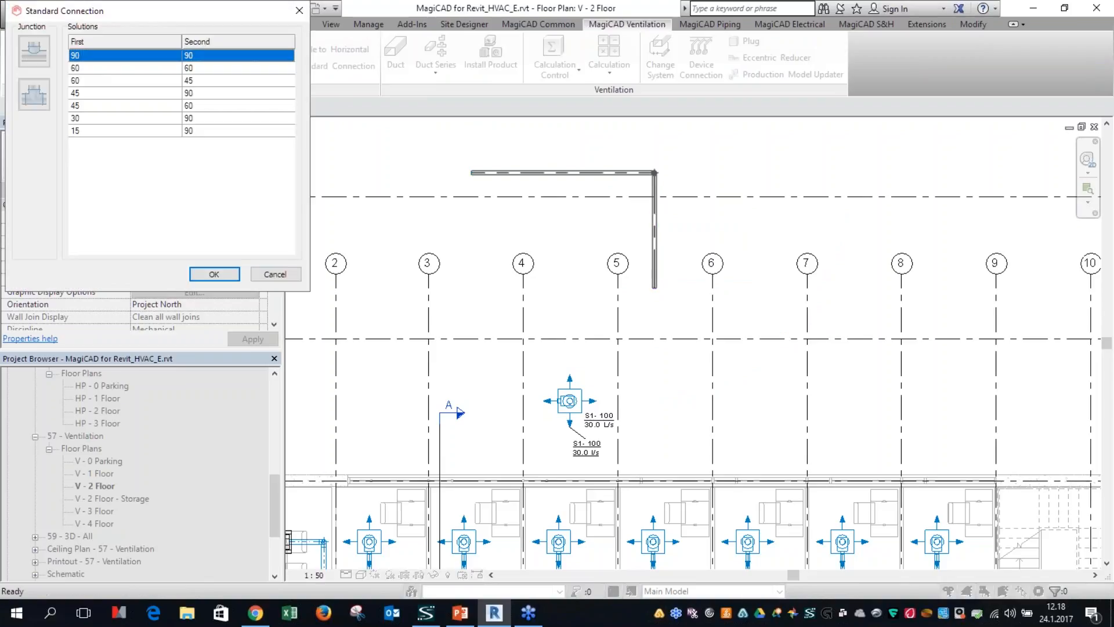
{"action": "left_click", "coordinate": [152, 80]}
{"action": "left_click", "coordinate": [163, 92]}
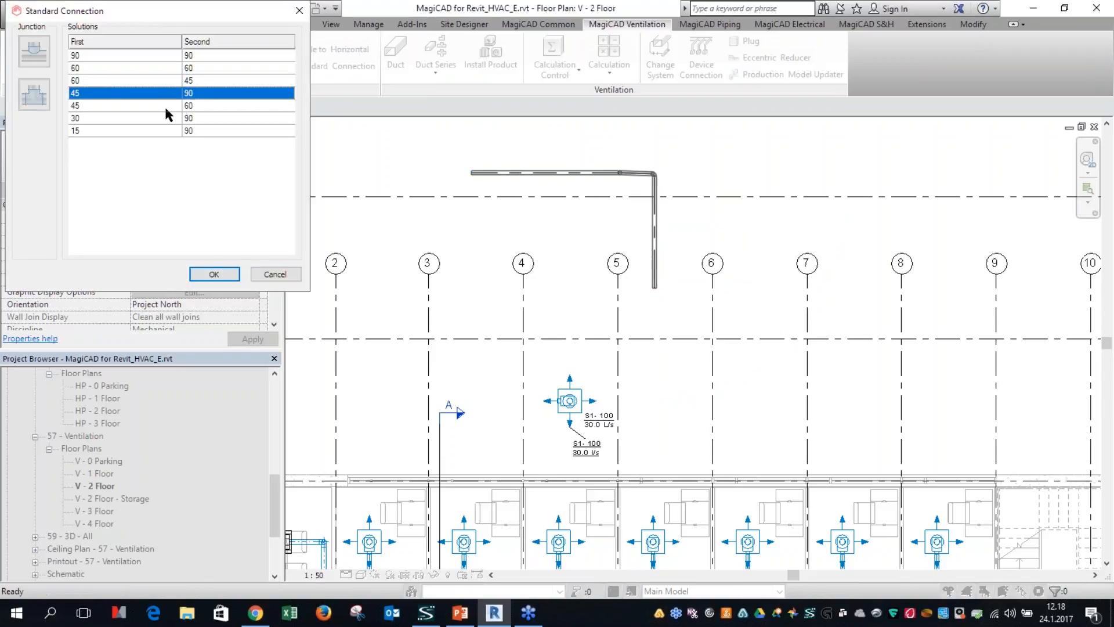
{"action": "left_click", "coordinate": [169, 106]}
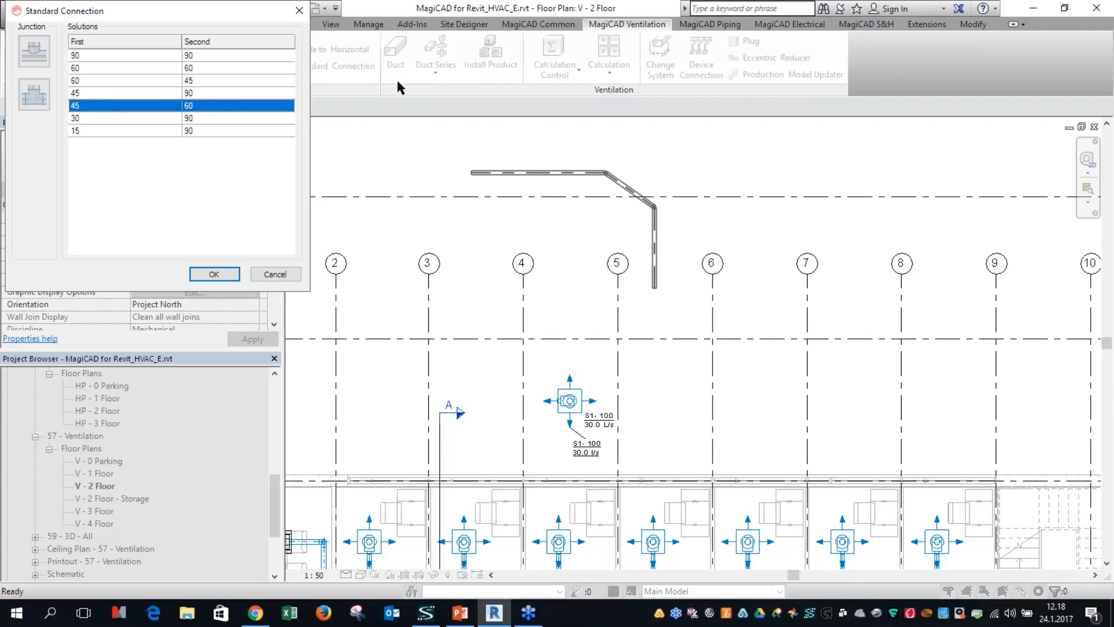
{"action": "left_click", "coordinate": [1102, 352]}
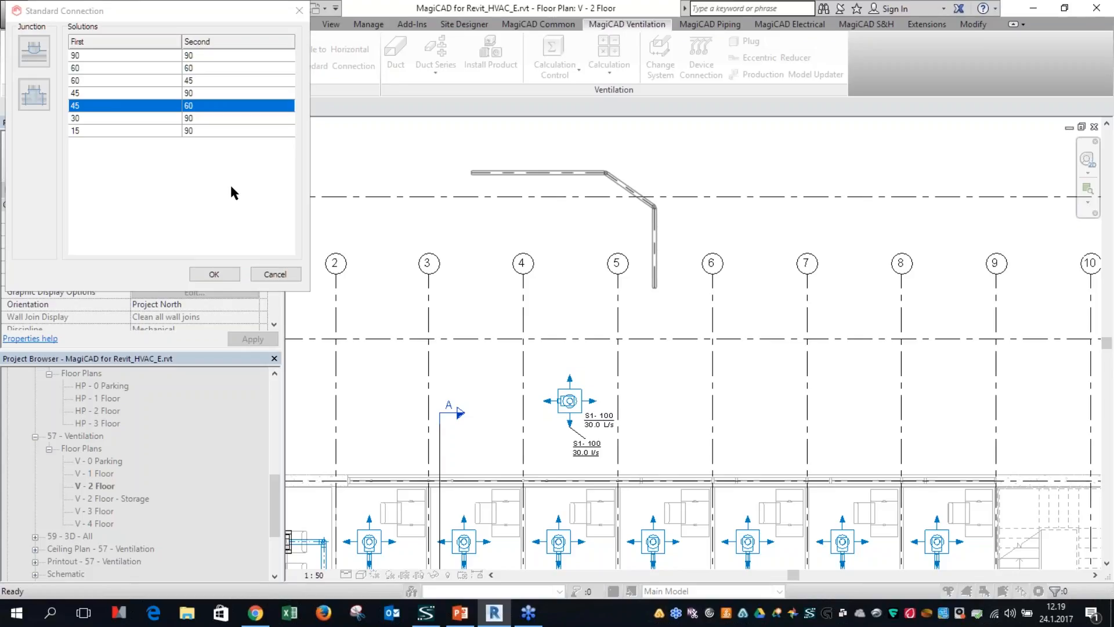
{"action": "left_click", "coordinate": [223, 274]}
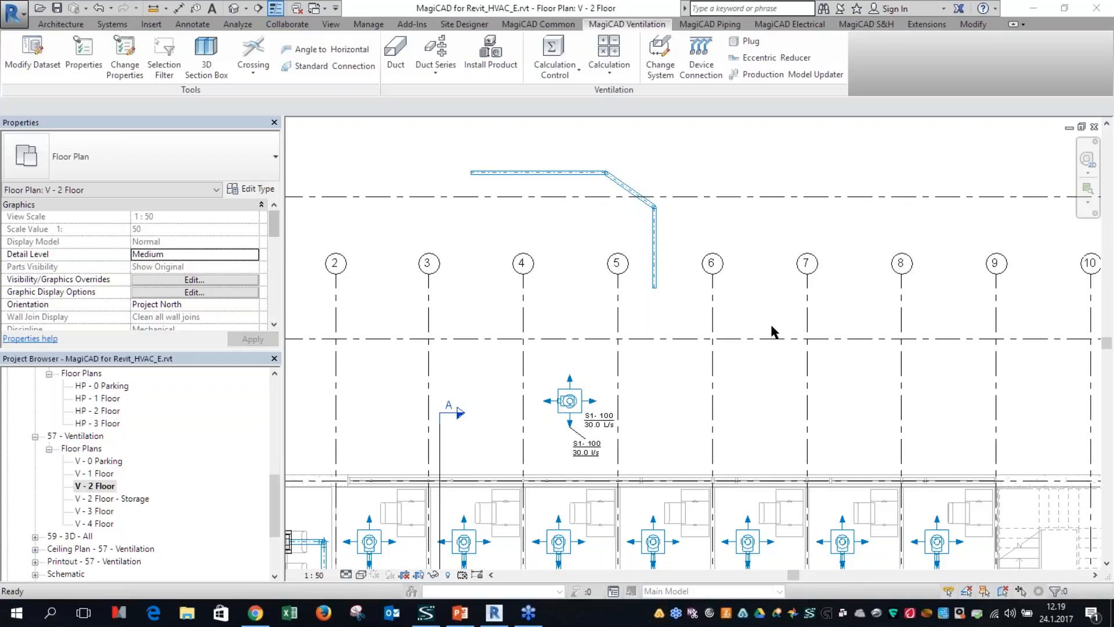
{"action": "left_click", "coordinate": [703, 196]}
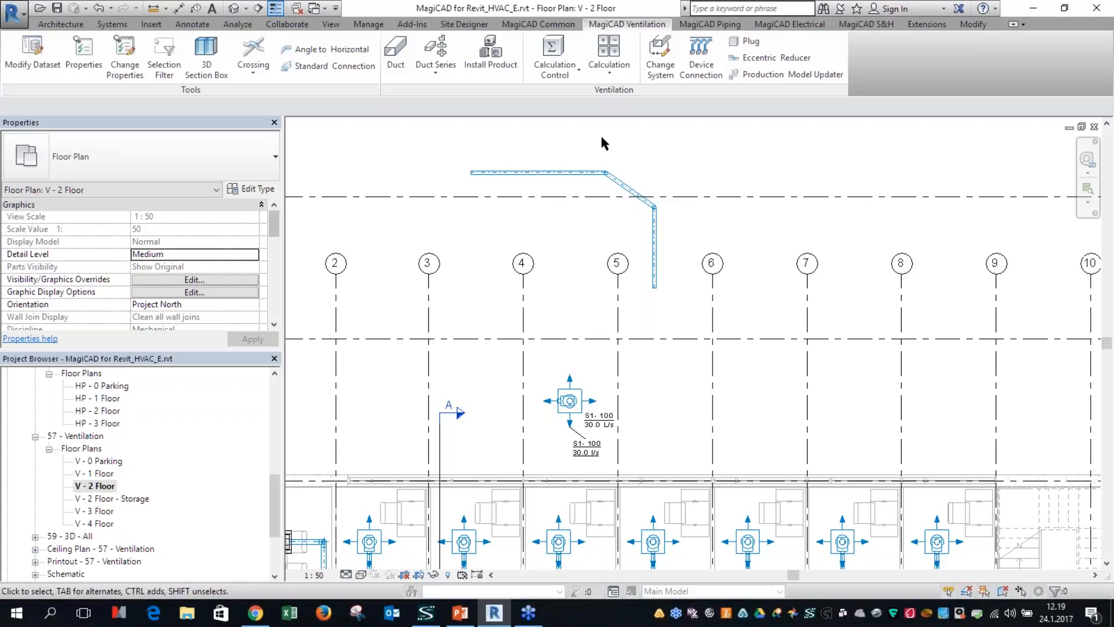
{"action": "middle_click_drag", "start_coordinate": [637, 451], "coordinate": [600, 362]}
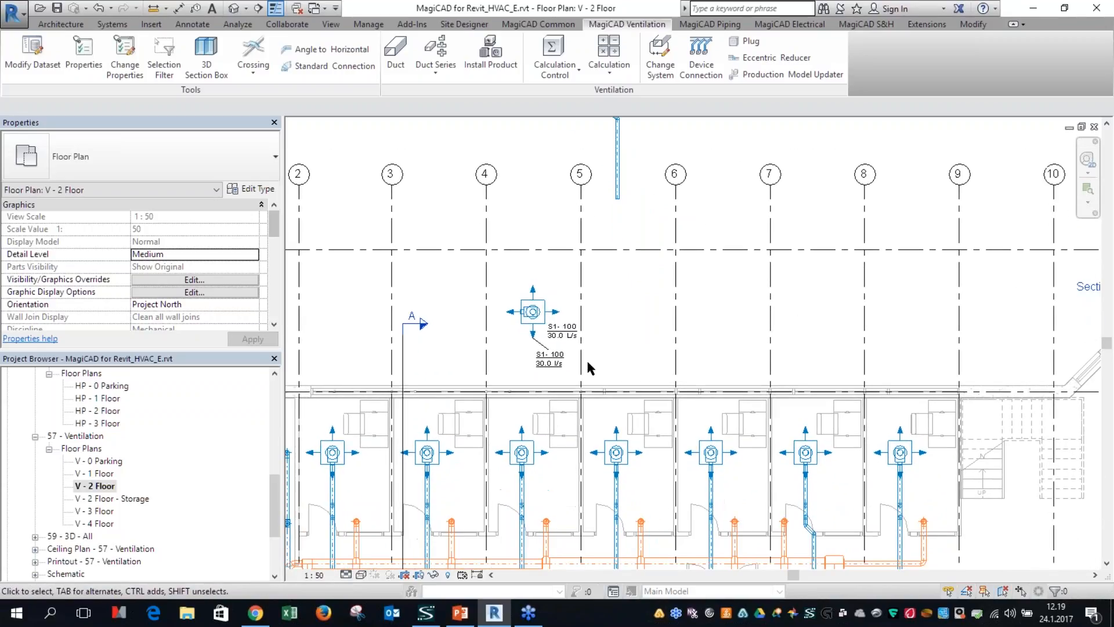
{"action": "scroll", "coordinate": [526, 347], "scroll_direction": "up", "scroll_amount": 3}
{"action": "middle_click_drag", "start_coordinate": [528, 348], "coordinate": [555, 210]}
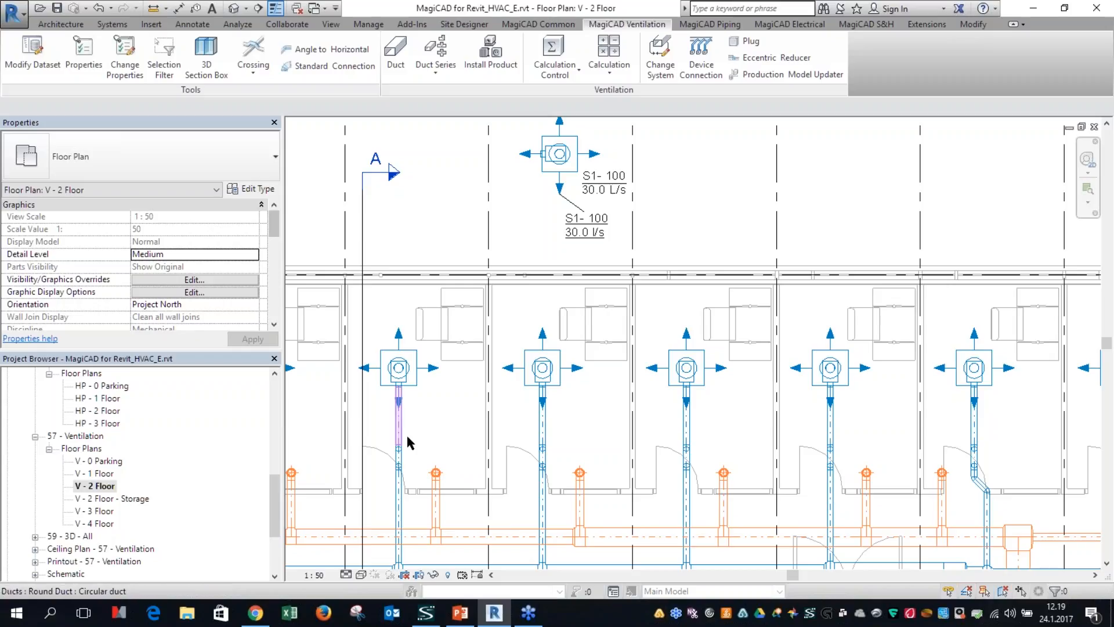
{"action": "middle_click_drag", "start_coordinate": [418, 382], "coordinate": [586, 356]}
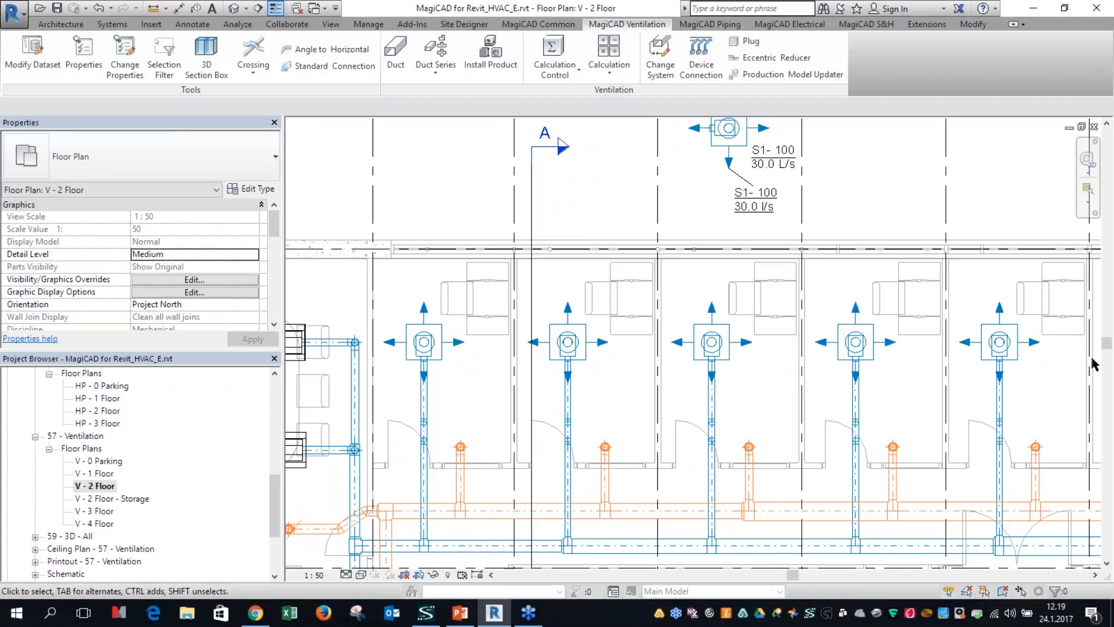
{"action": "left_click", "coordinate": [378, 200]}
{"action": "key", "text": "Escape"}
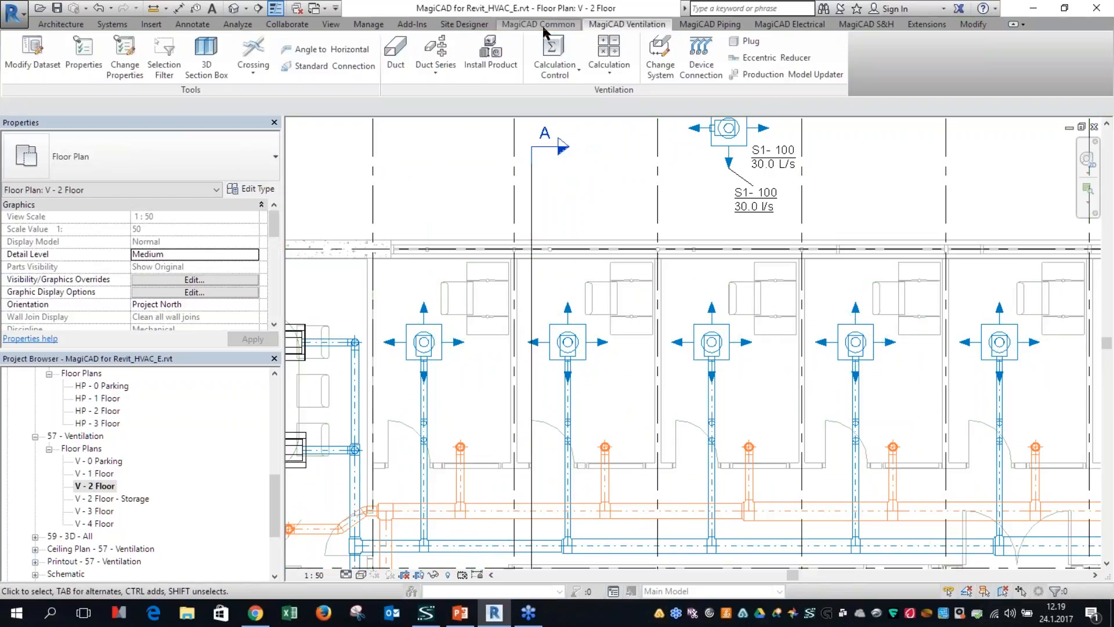
Step: Open the dataset for modification and list the supply air devices under the ventilation devices and components
{"action": "left_click", "coordinate": [545, 26]}
{"action": "left_click", "coordinate": [605, 25]}
{"action": "left_click", "coordinate": [32, 53]}
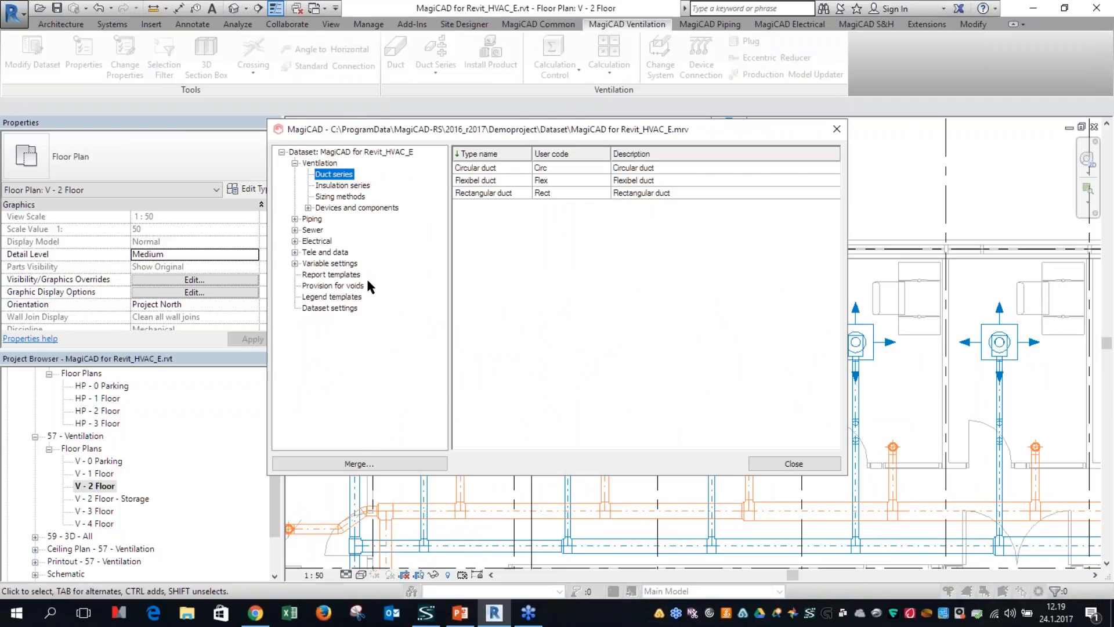
{"action": "left_click", "coordinate": [308, 208]}
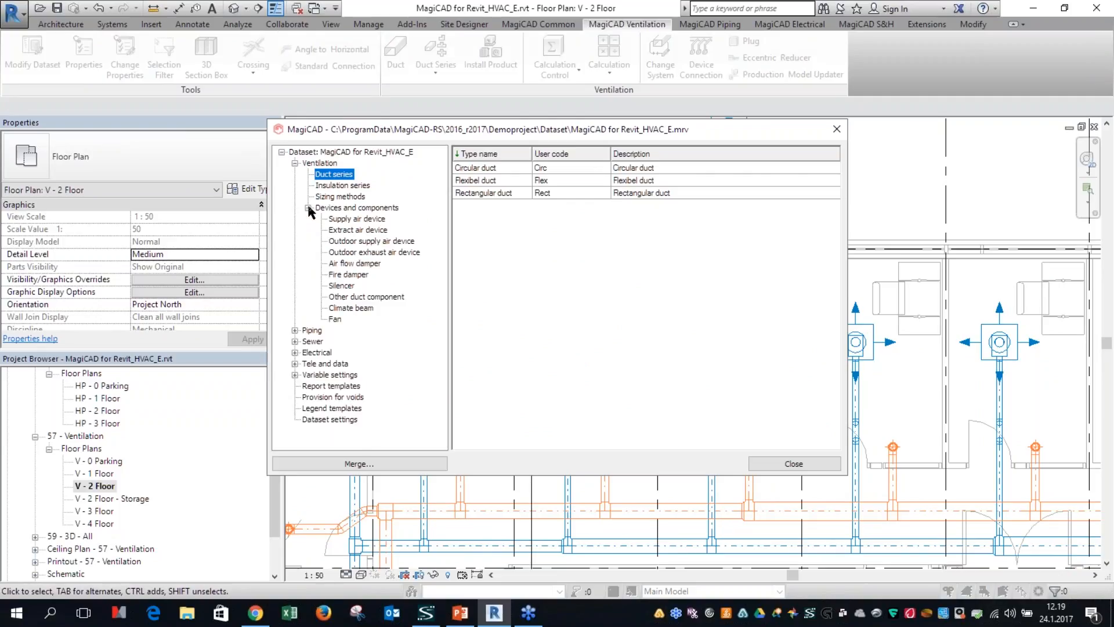
{"action": "left_click", "coordinate": [351, 219]}
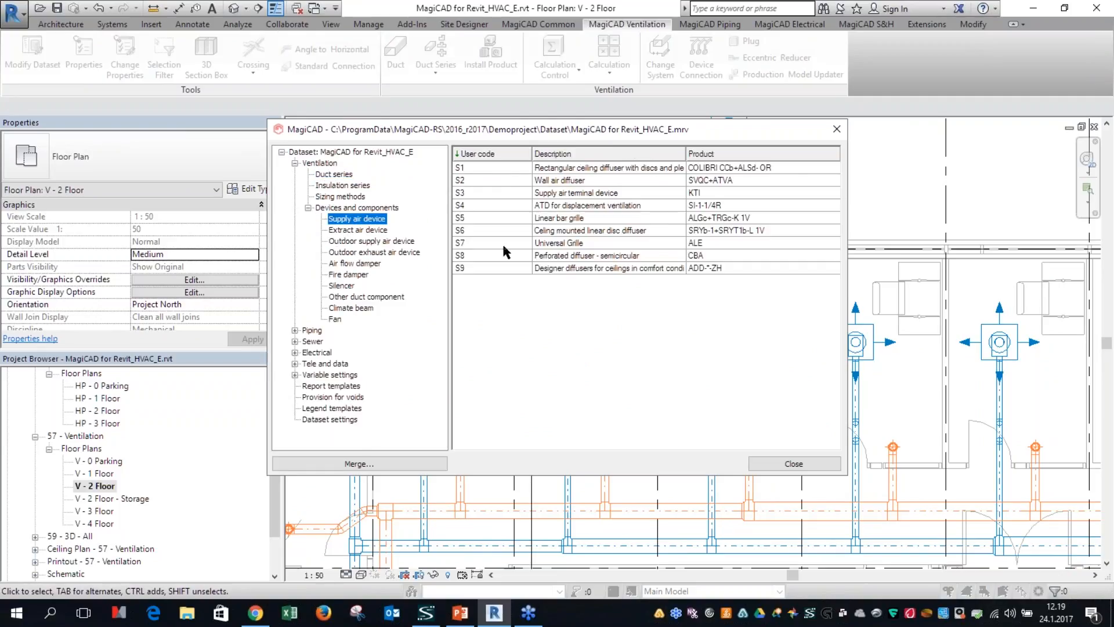
Step: Start a new supply air device using a family from disk, browse for its Revit family file, and close the dataset without adding it
{"action": "right_click", "coordinate": [505, 244]}
{"action": "left_click", "coordinate": [525, 256]}
{"action": "left_click", "coordinate": [607, 432]}
{"action": "left_click", "coordinate": [614, 450]}
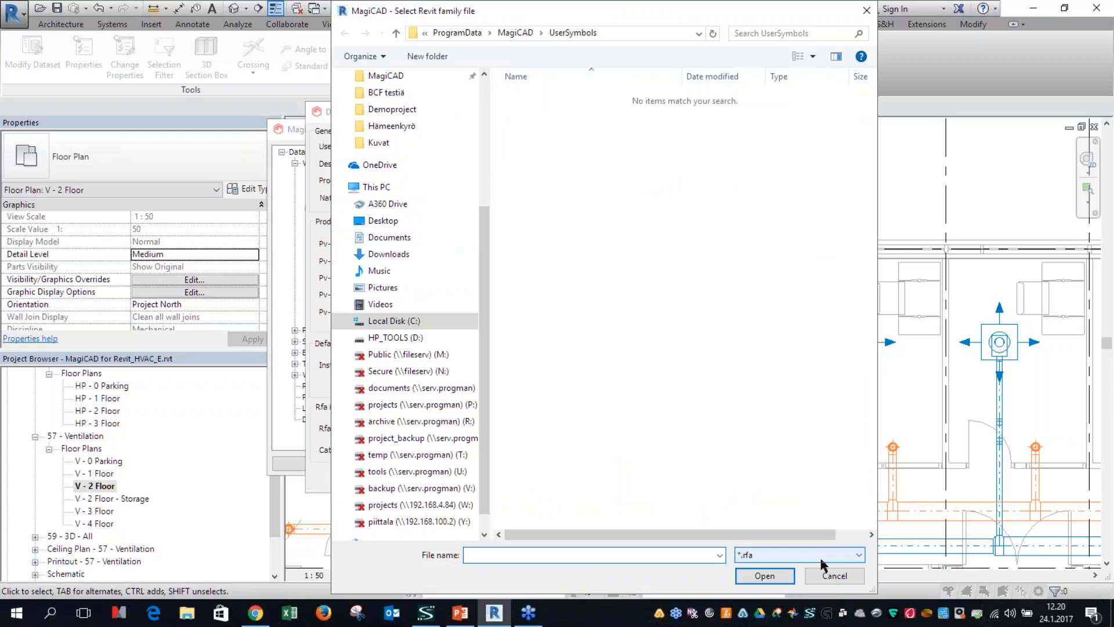
{"action": "left_click", "coordinate": [836, 576]}
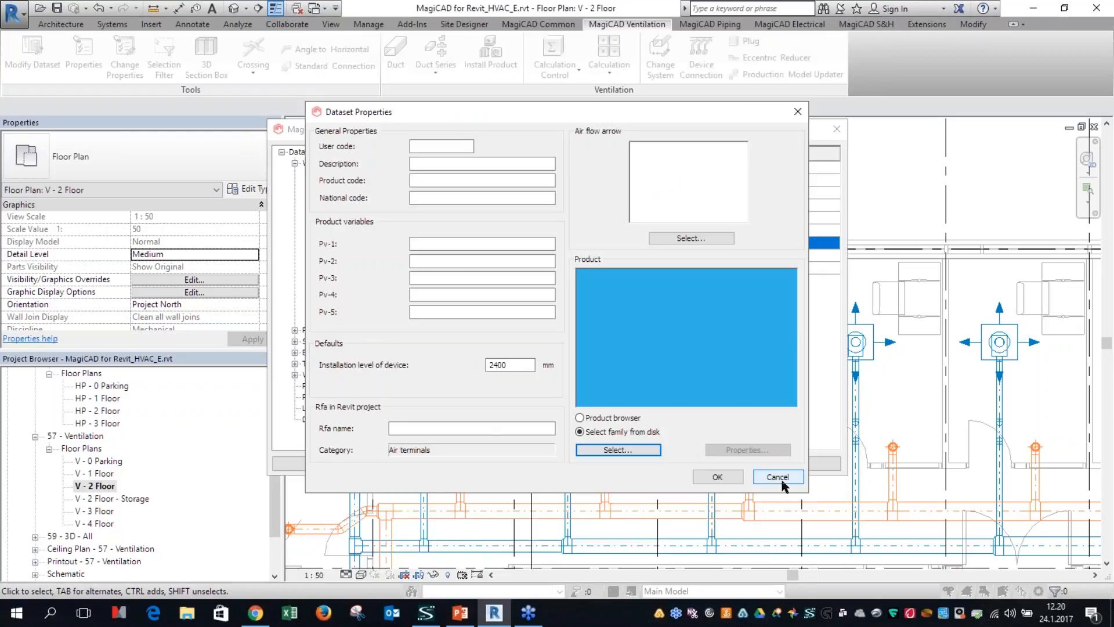
{"action": "left_click", "coordinate": [778, 477]}
{"action": "left_click", "coordinate": [781, 464]}
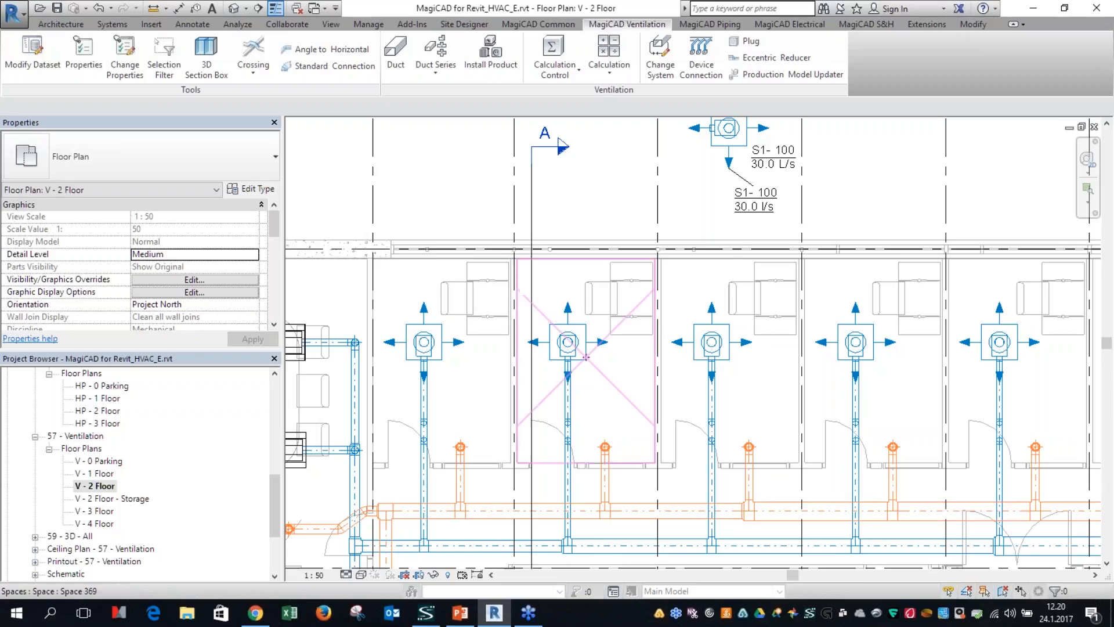
Step: Review the flow parameters of the supply air terminal beside section line A and the global parameter association of magi_ducting_dpTot
{"action": "left_click", "coordinate": [561, 354]}
{"action": "left_click_drag", "start_coordinate": [273, 229], "coordinate": [265, 283]}
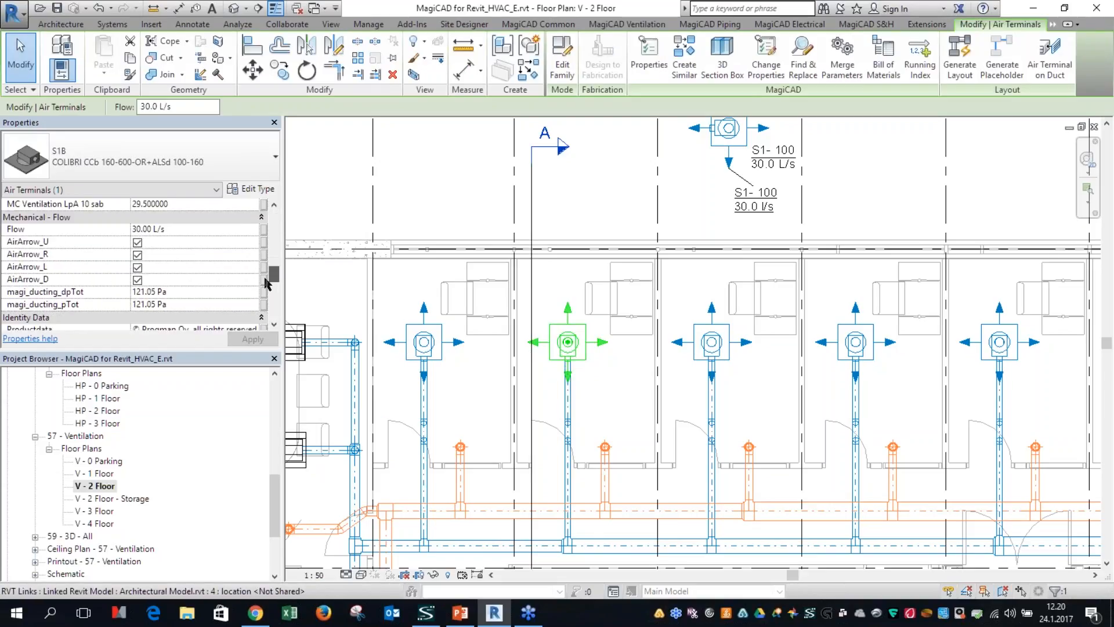
{"action": "left_click", "coordinate": [264, 281]}
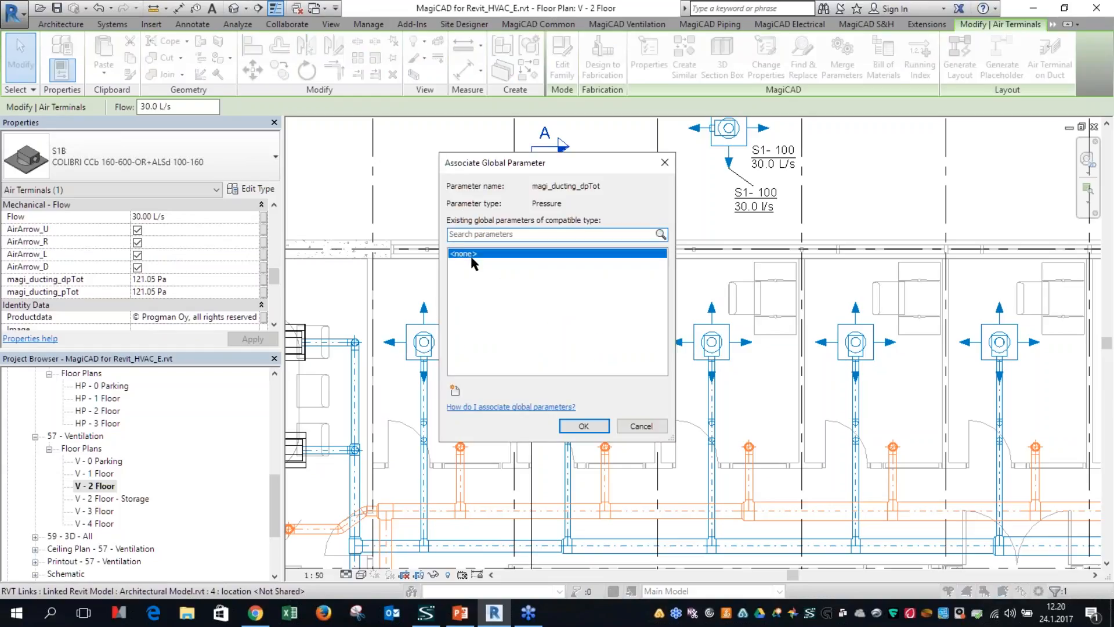
{"action": "left_click", "coordinate": [581, 427]}
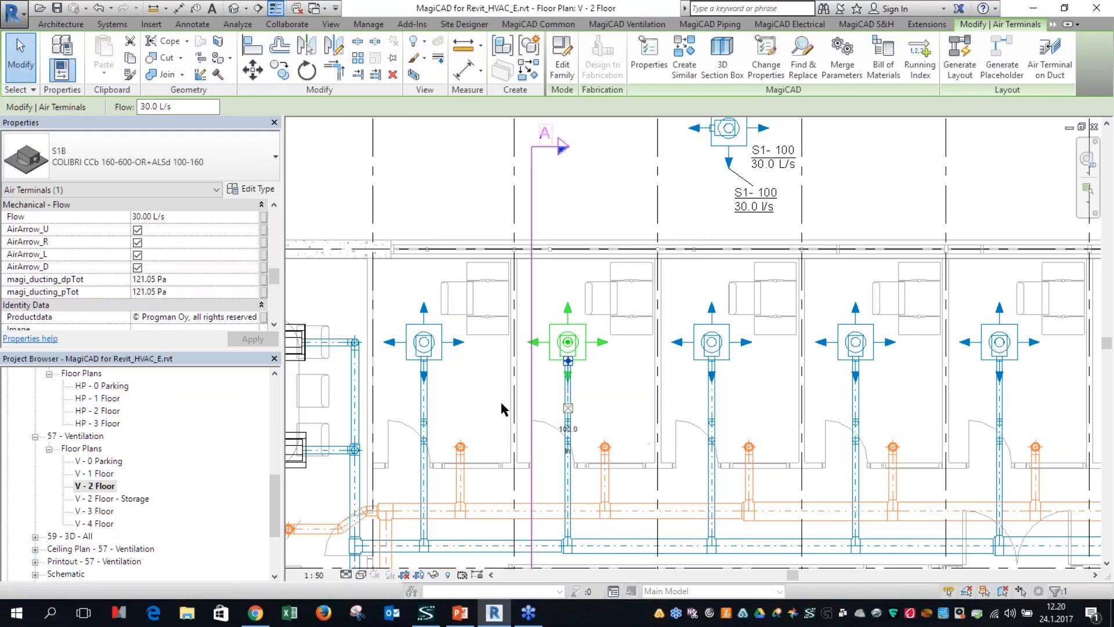
{"action": "left_click", "coordinate": [622, 196]}
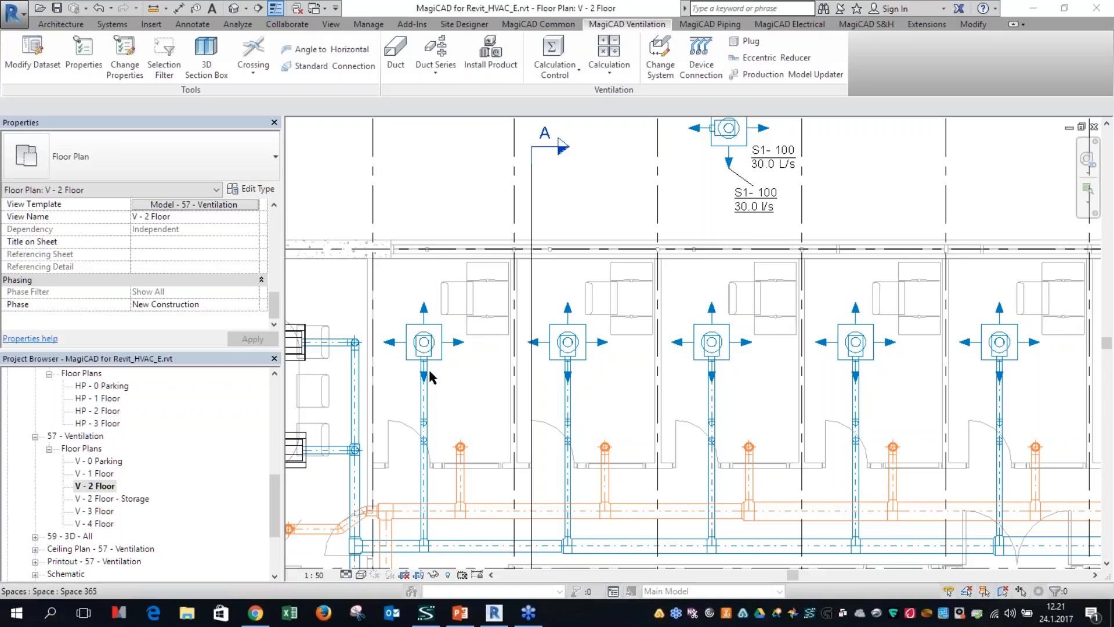
Step: Inspect the sound parameters of the first office's supply air terminal and the global parameter association of magi_ducting_LpA
{"action": "middle_click_drag", "start_coordinate": [442, 355], "coordinate": [517, 293]}
{"action": "left_click", "coordinate": [519, 290]}
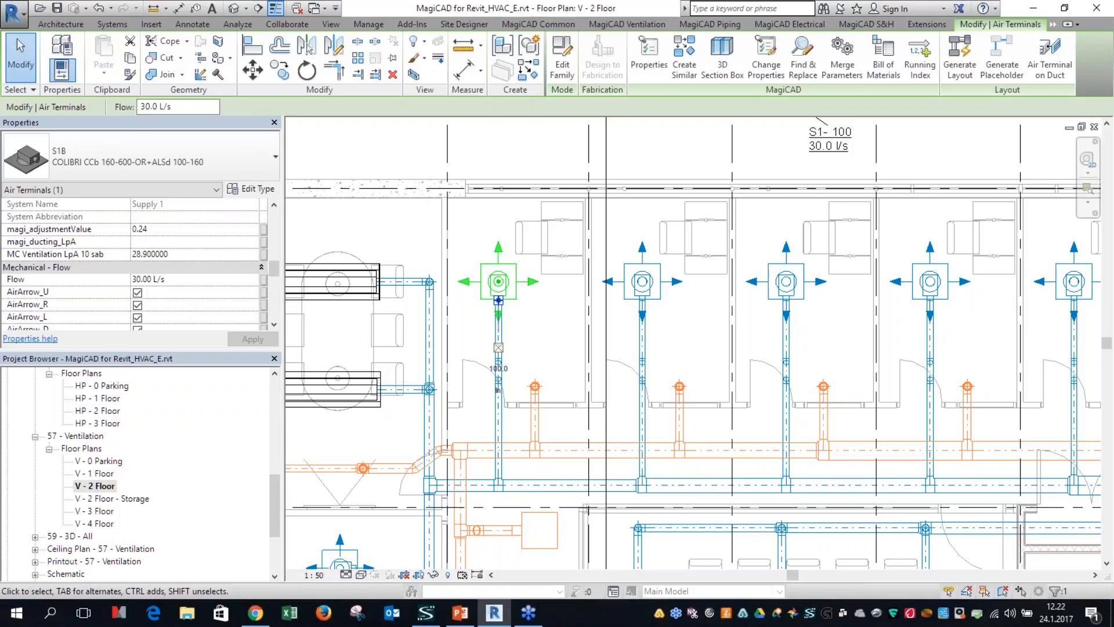
{"action": "key", "text": "Escape"}
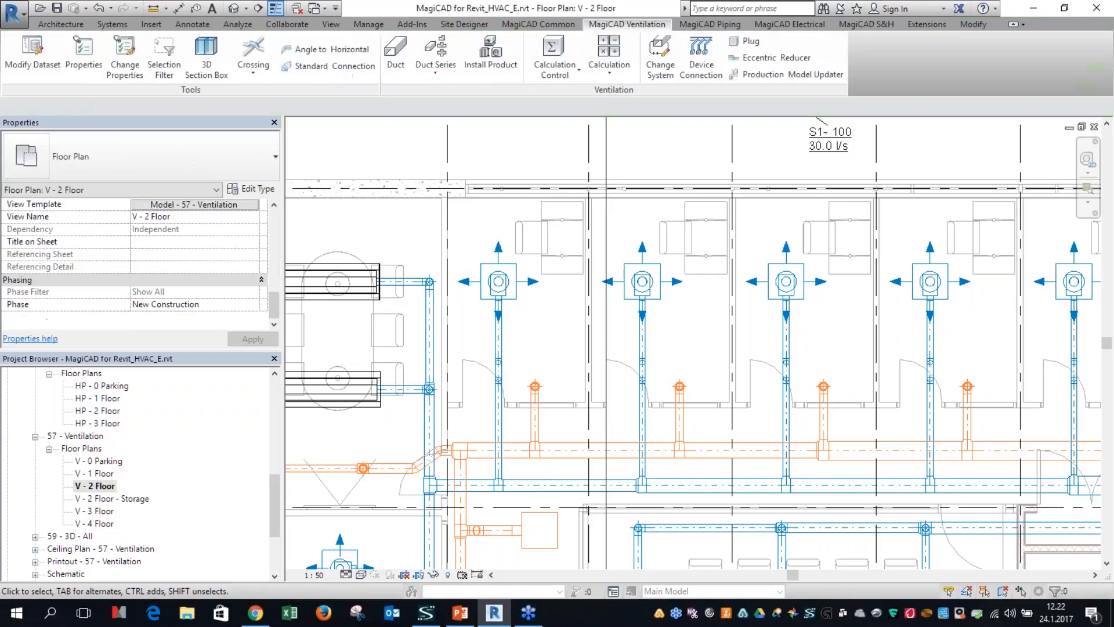
{"action": "left_click", "coordinate": [499, 279]}
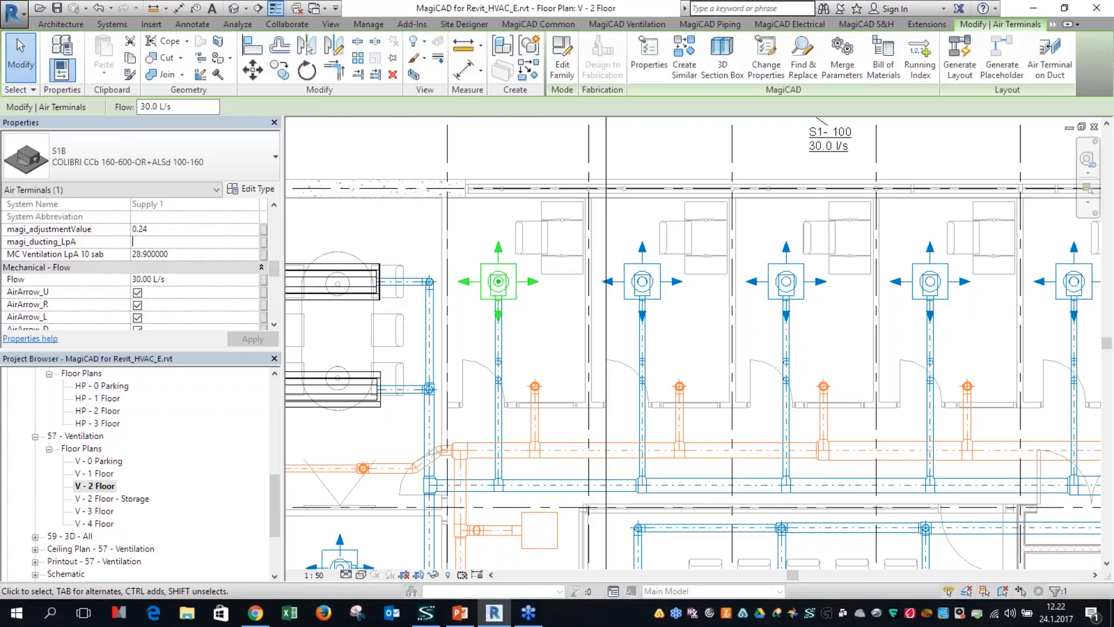
{"action": "left_click", "coordinate": [264, 243]}
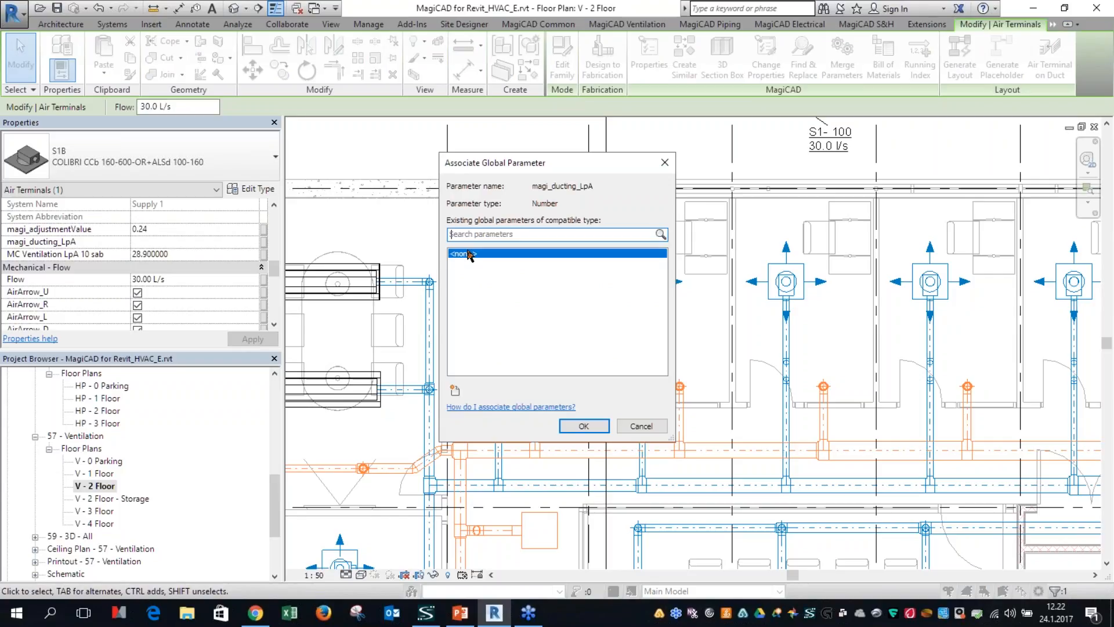
{"action": "key", "text": "Escape"}
{"action": "left_click", "coordinate": [405, 169]}
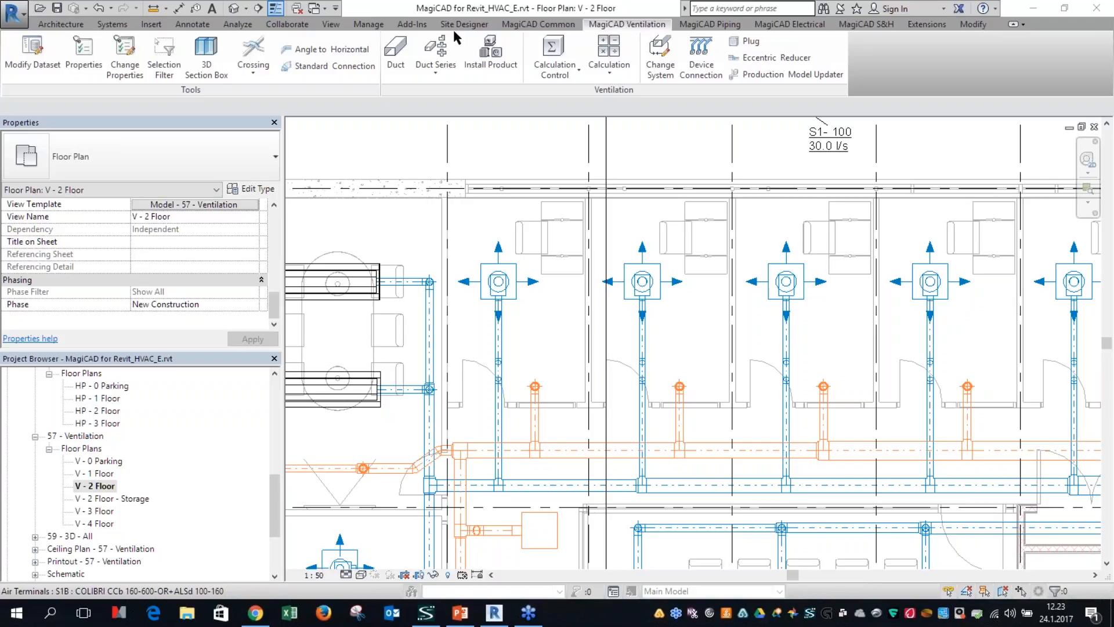
{"action": "left_click", "coordinate": [551, 24]}
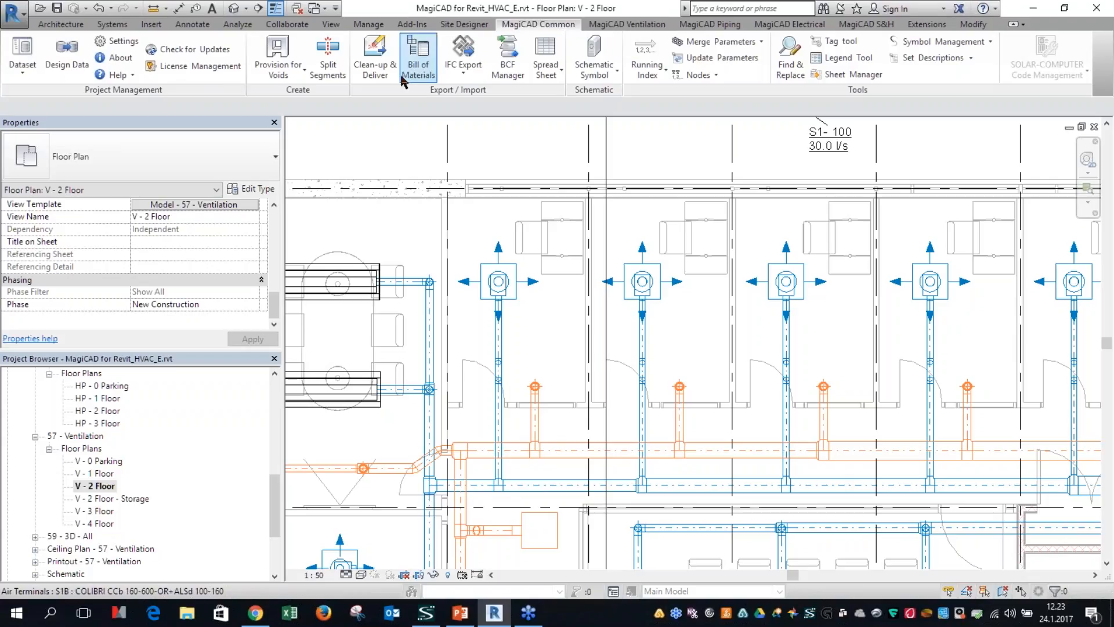
{"action": "scroll", "coordinate": [469, 66], "scroll_direction": "down", "scroll_amount": 1}
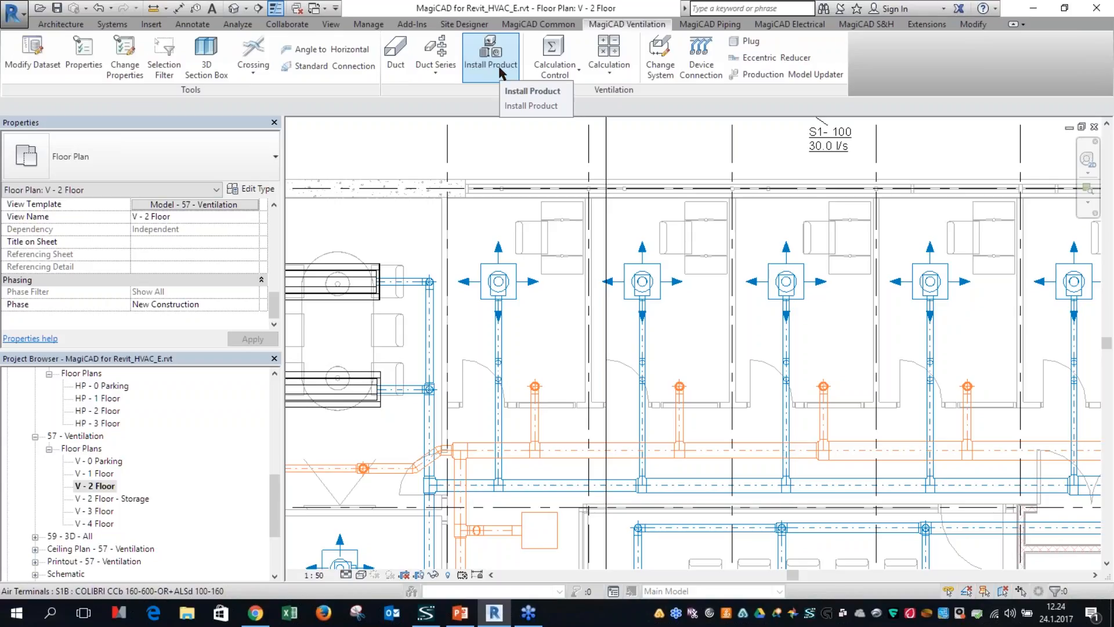
{"action": "left_click", "coordinate": [247, 74]}
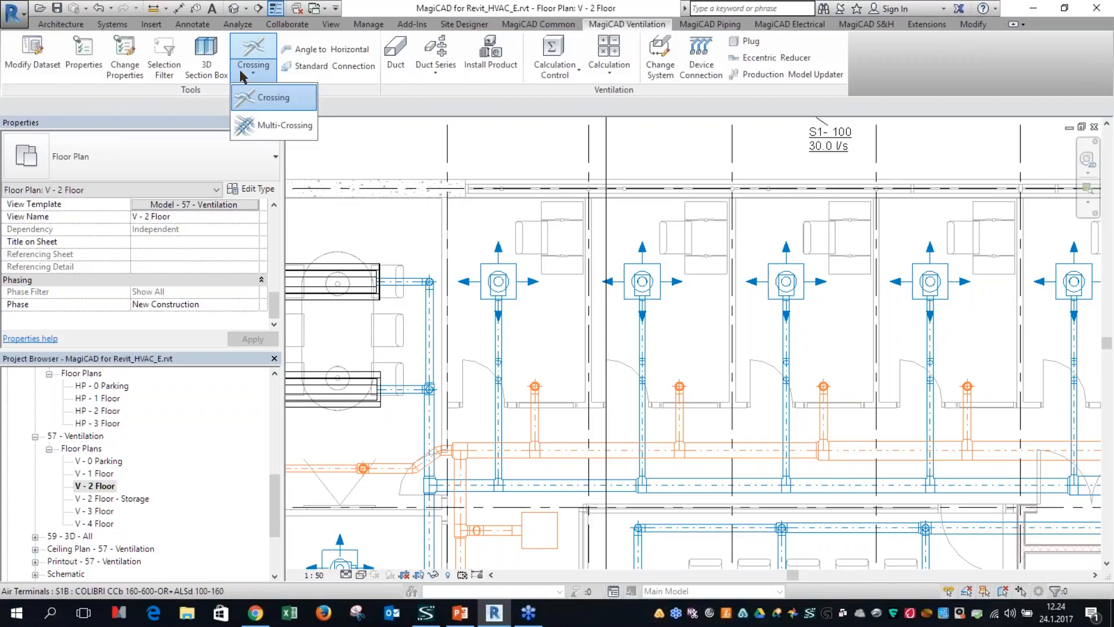
{"action": "left_click", "coordinate": [530, 26]}
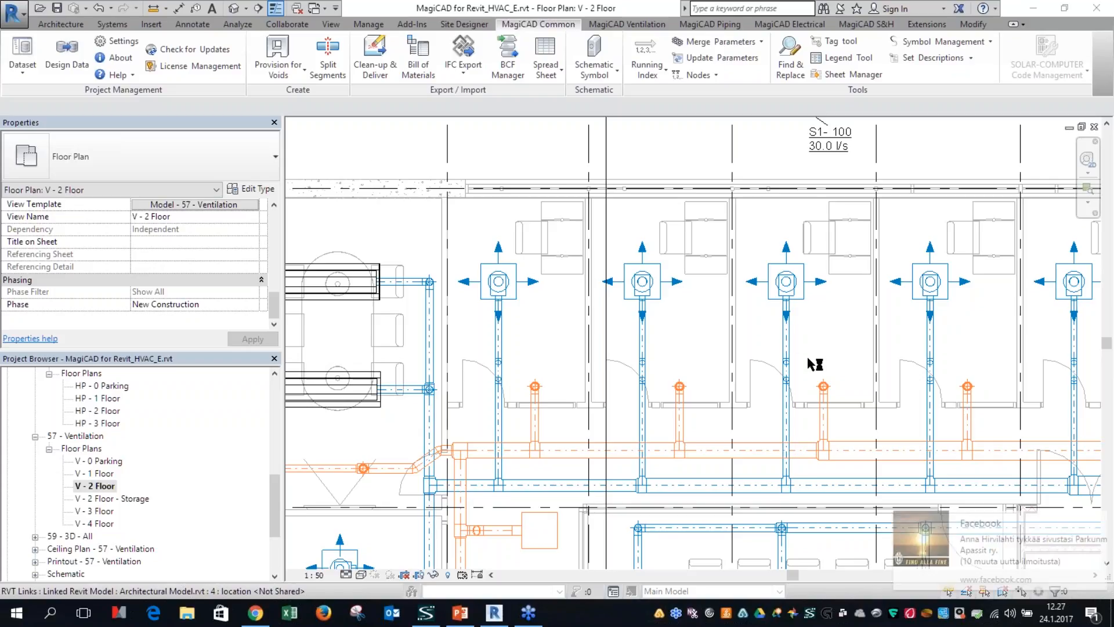
{"action": "left_click", "coordinate": [1096, 520]}
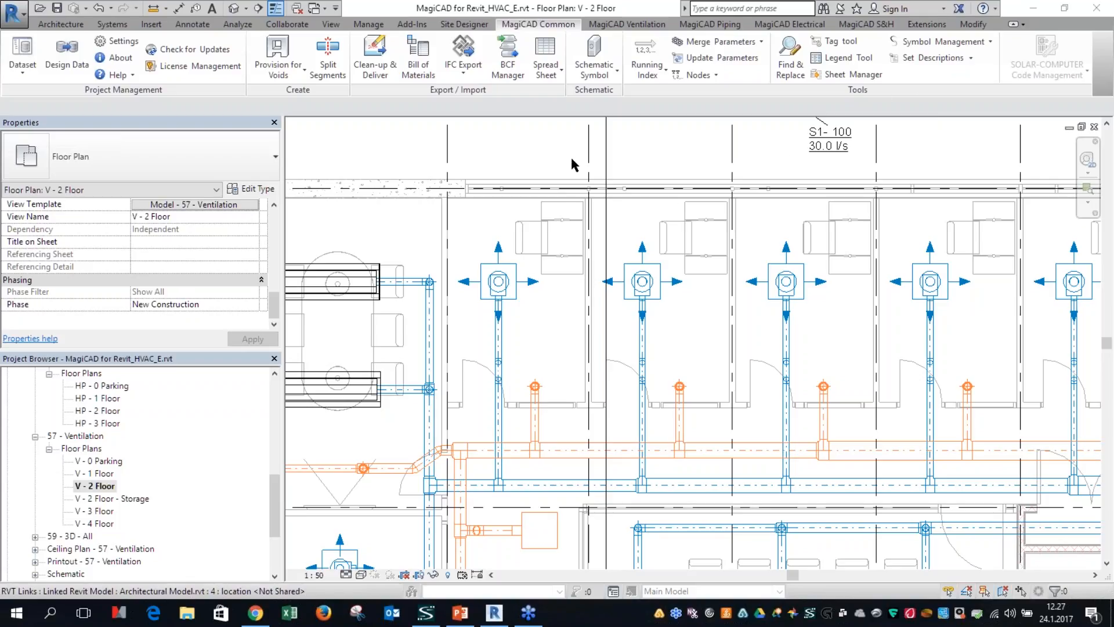
{"action": "left_click", "coordinate": [1096, 521]}
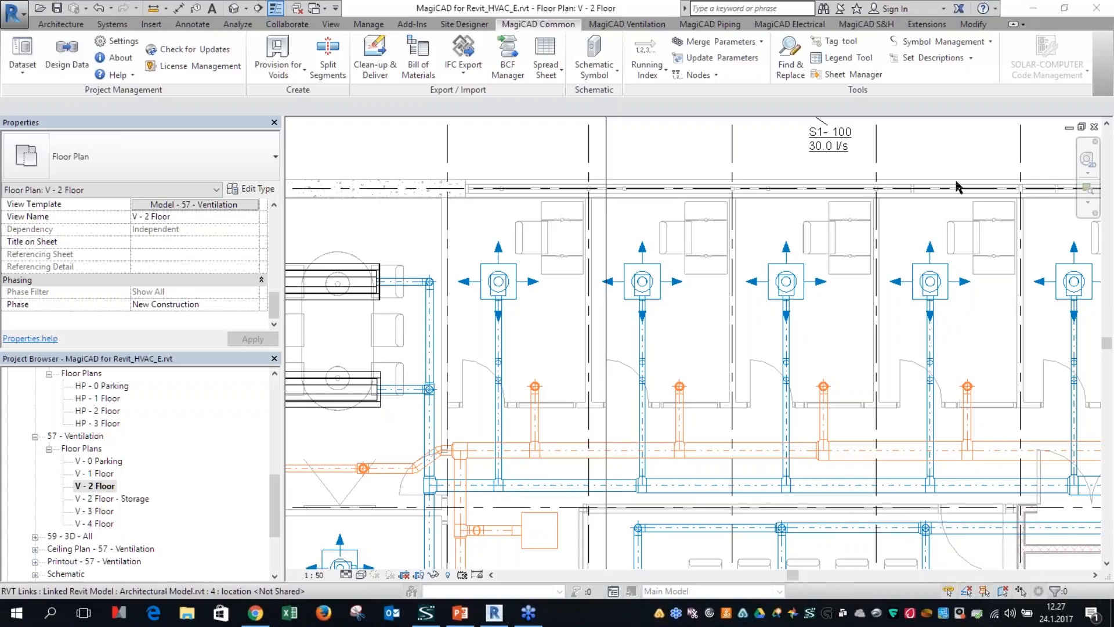